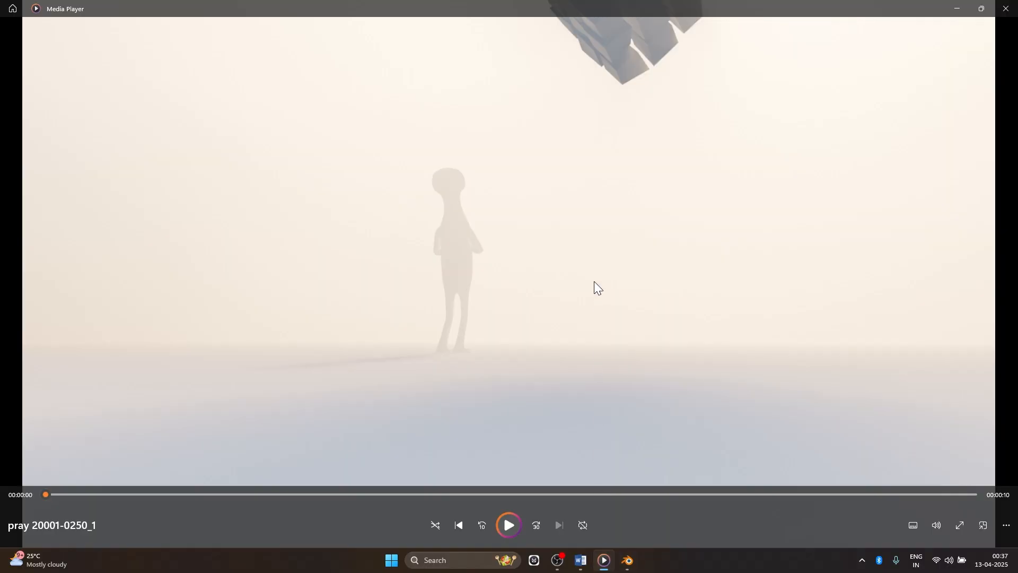
# Preview the rendered clip pray 20001-0250_1 in full screen and switch to Blender
pyautogui.click(507, 524)
pyautogui.doubleClick(860, 257)
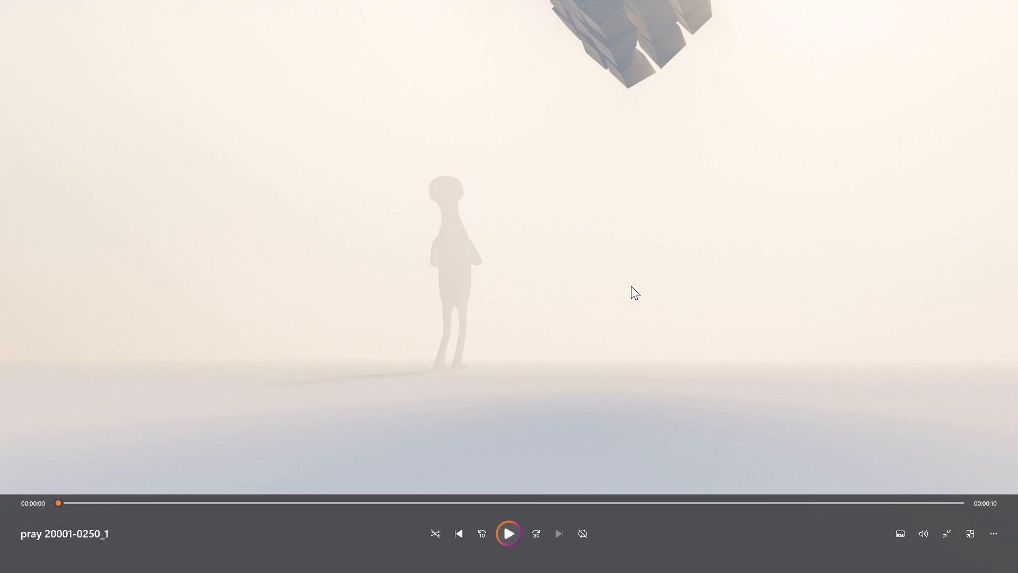
pyautogui.press('Escape')
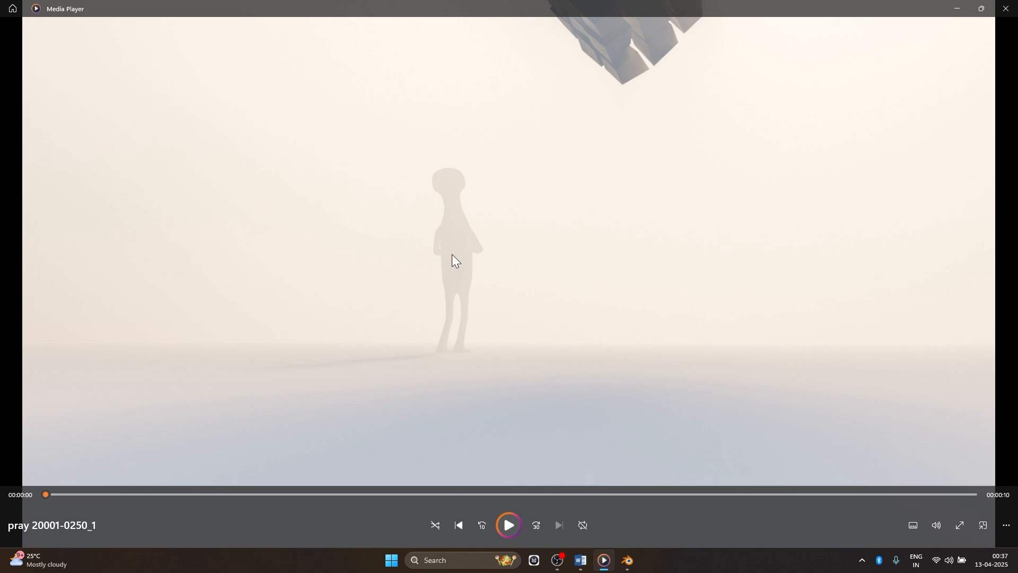
pyautogui.click(628, 561)
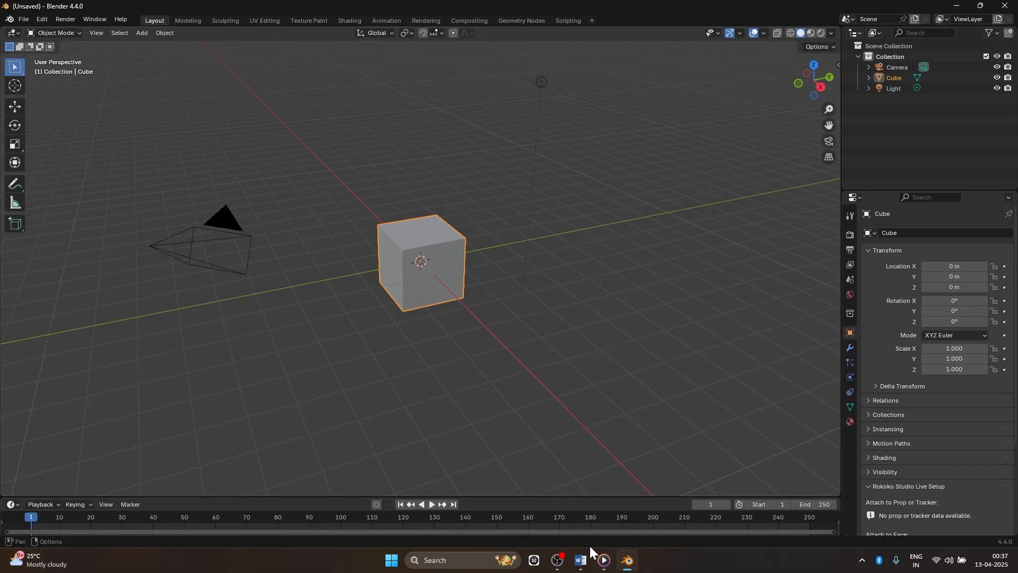
pyautogui.click(581, 561)
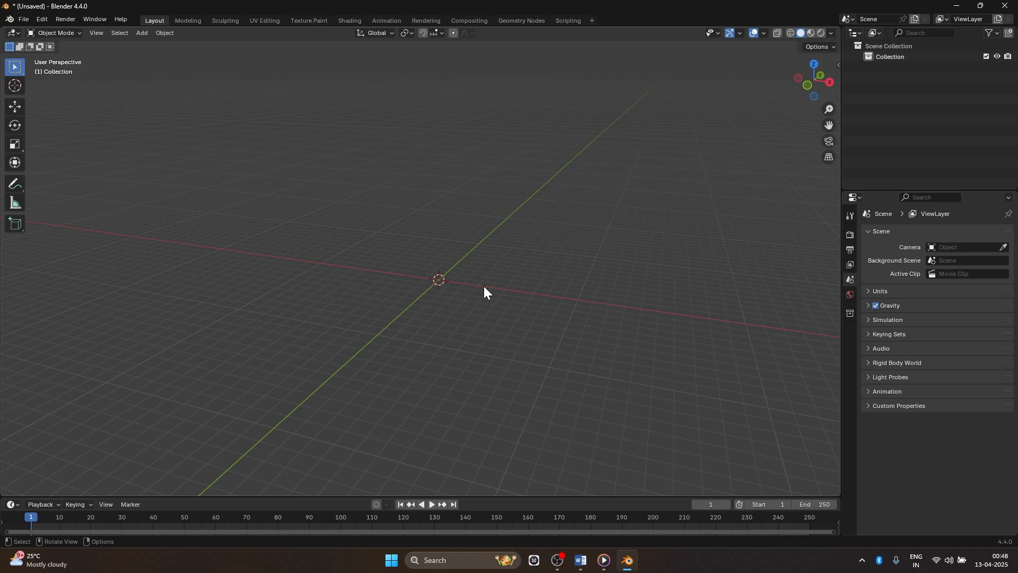
# Add a cube mesh at the world origin of the empty scene
pyautogui.moveTo(485, 287); pyautogui.dragTo(556, 255, button='middle')
pyautogui.hotkey('shift', 'a')
pyautogui.moveTo(482, 228)
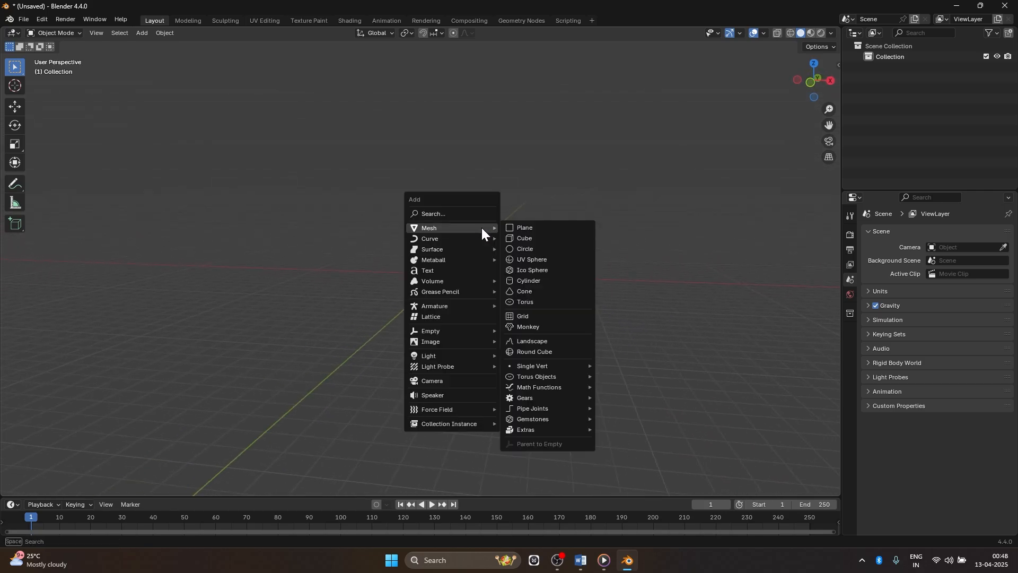
pyautogui.click(546, 240)
pyautogui.scroll(3, 526, 269)
pyautogui.moveTo(620, 289); pyautogui.dragTo(593, 291, button='middle')
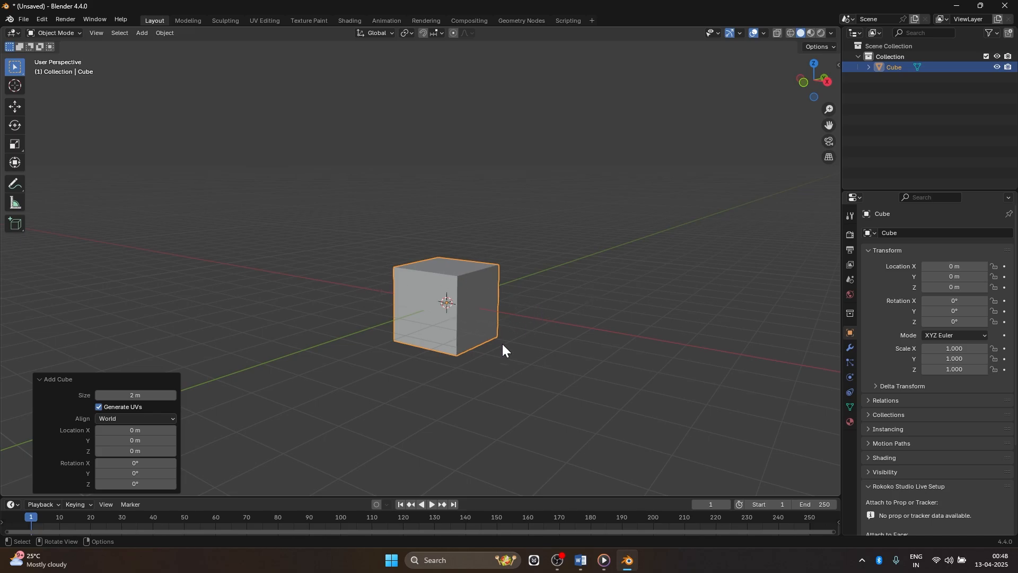
pyautogui.moveTo(491, 302); pyautogui.dragTo(613, 317, button='middle')
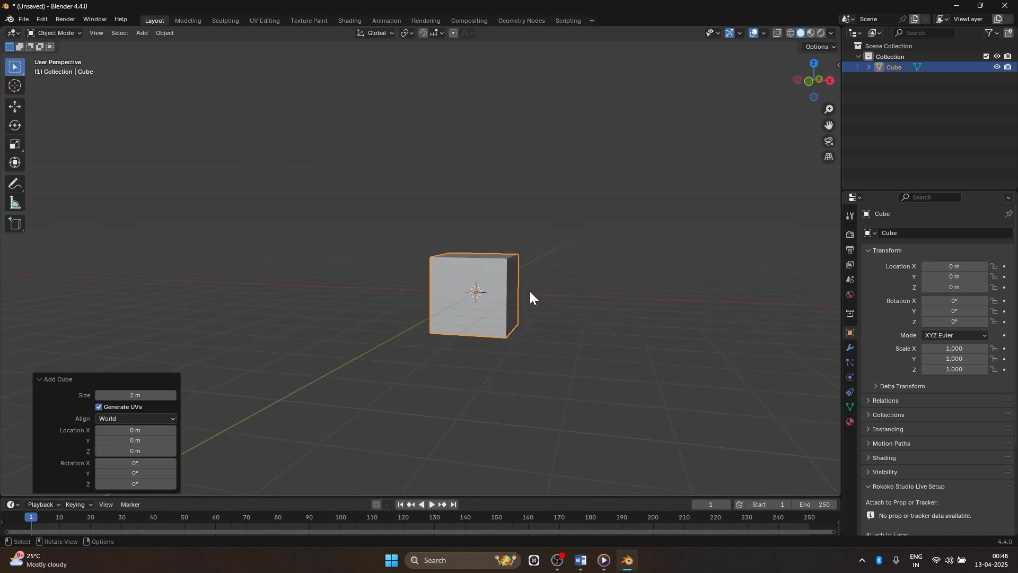
# Scale the cube down to about 0.677 along Y and 0.567 along X
pyautogui.press('s')
pyautogui.press('y')
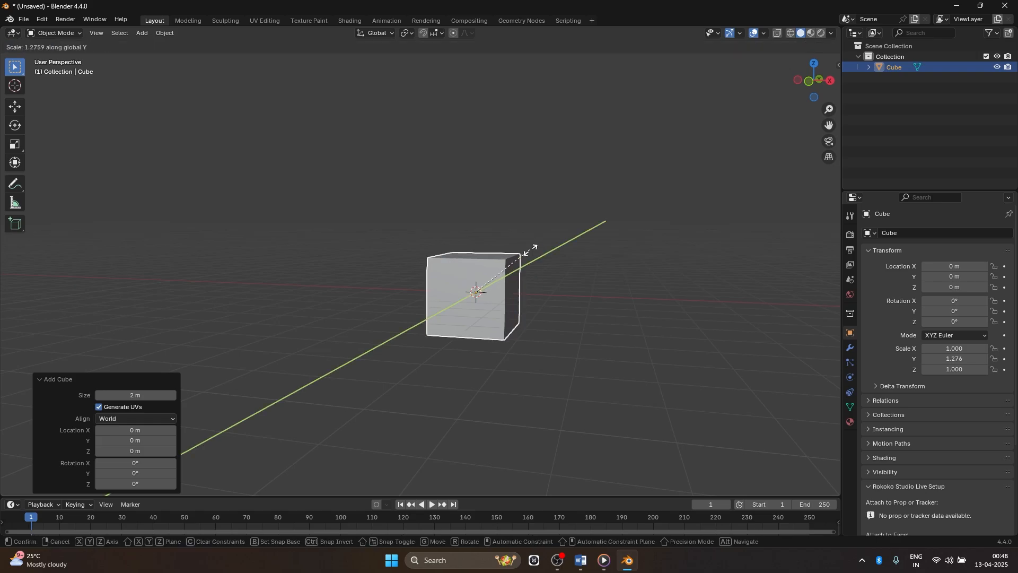
pyautogui.click(513, 289)
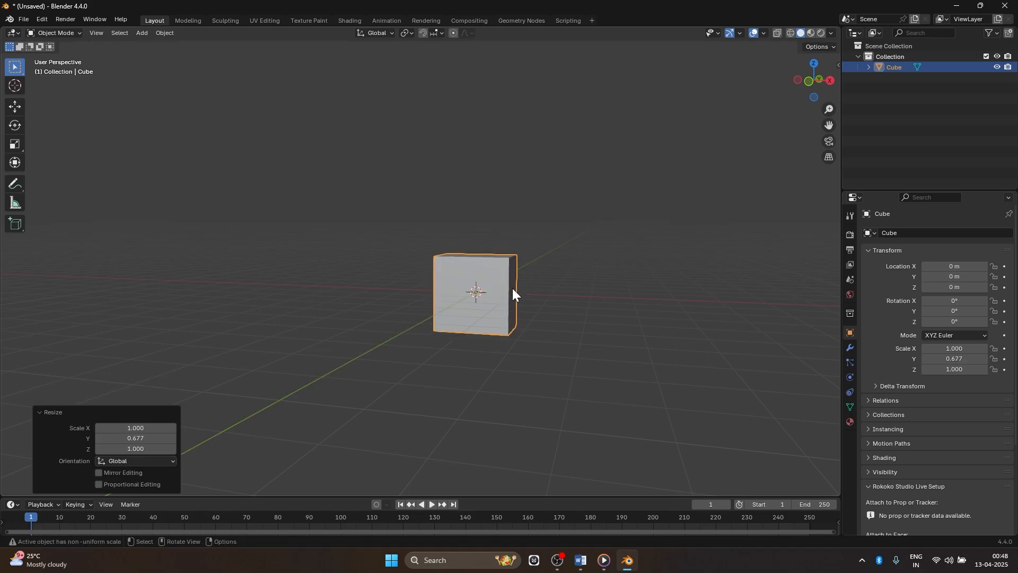
pyautogui.press('s')
pyautogui.press('x')
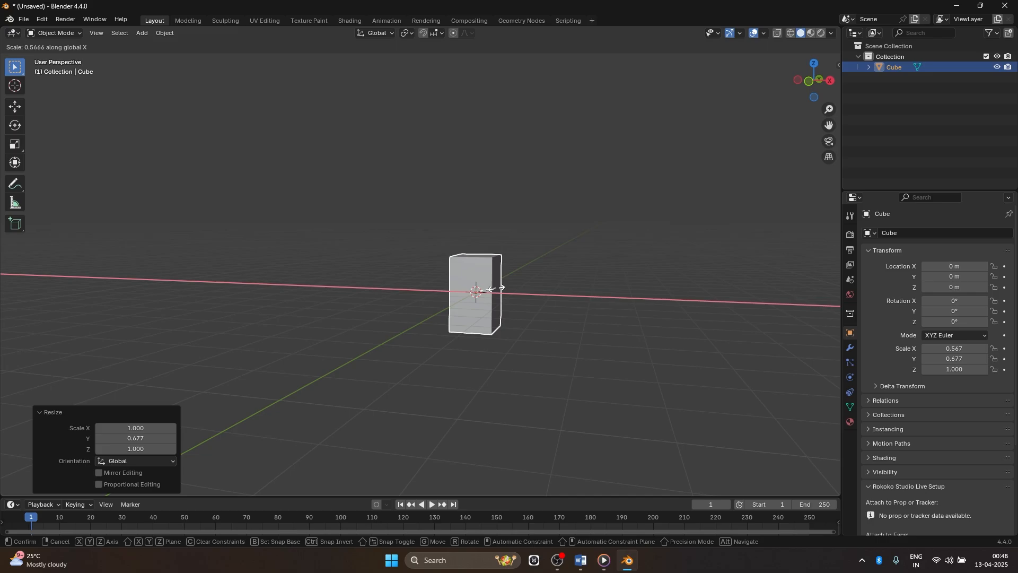
pyautogui.click(497, 288)
# Narrow the block into a slim pillar, scaled to about 0.369 along X and 0.366 along Y
pyautogui.moveTo(497, 289); pyautogui.dragTo(584, 292, button='middle')
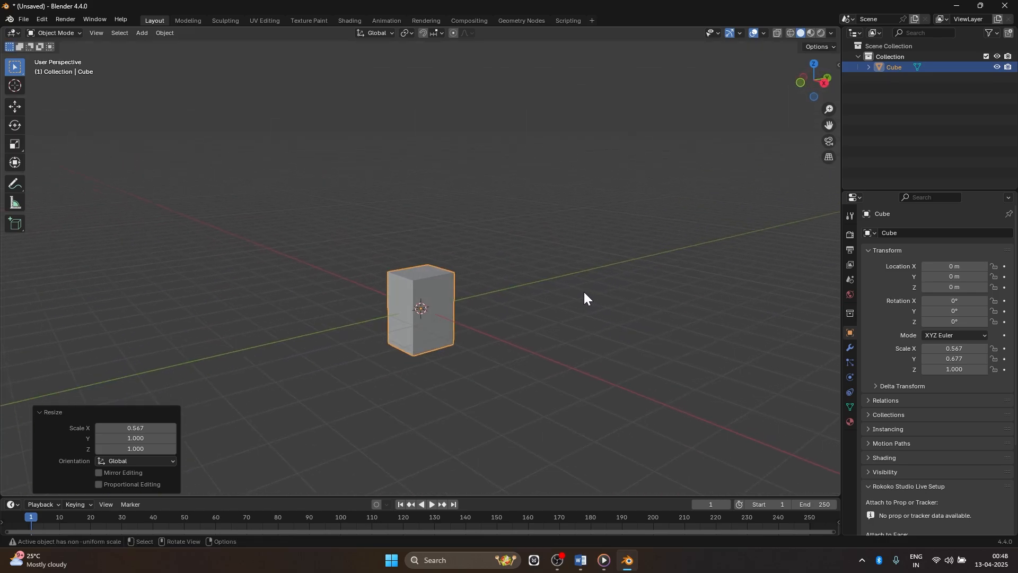
pyautogui.press('s')
pyautogui.press('x')
pyautogui.press('x')
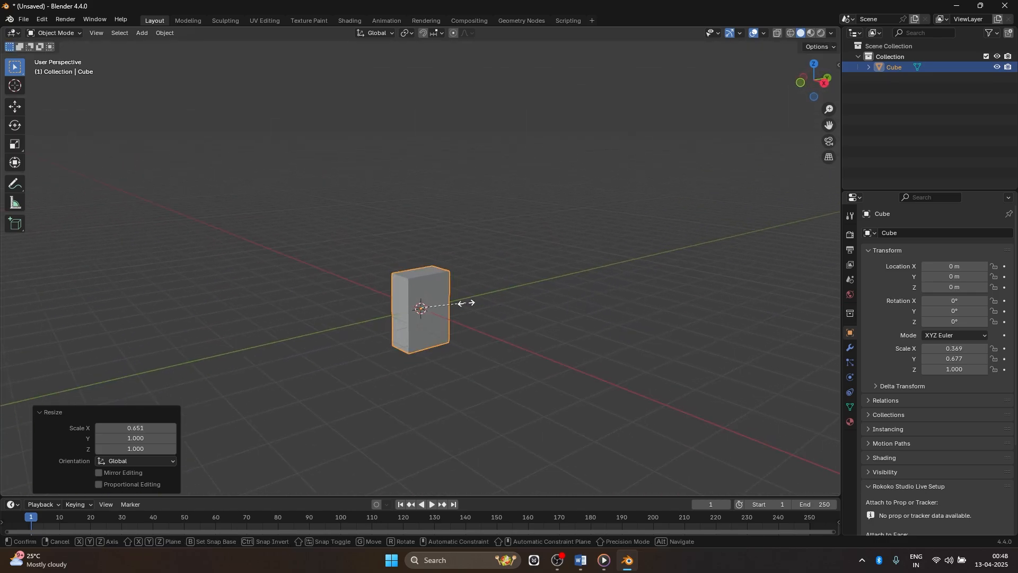
pyautogui.press('y')
pyautogui.click(450, 302)
# In Edit Mode, add two horizontal loop cuts near the pillar's upper end, slid upward by factors of about -0.657 and -0.665
pyautogui.moveTo(449, 303); pyautogui.dragTo(525, 240, button='middle')
pyautogui.click(62, 33)
pyautogui.click(69, 60)
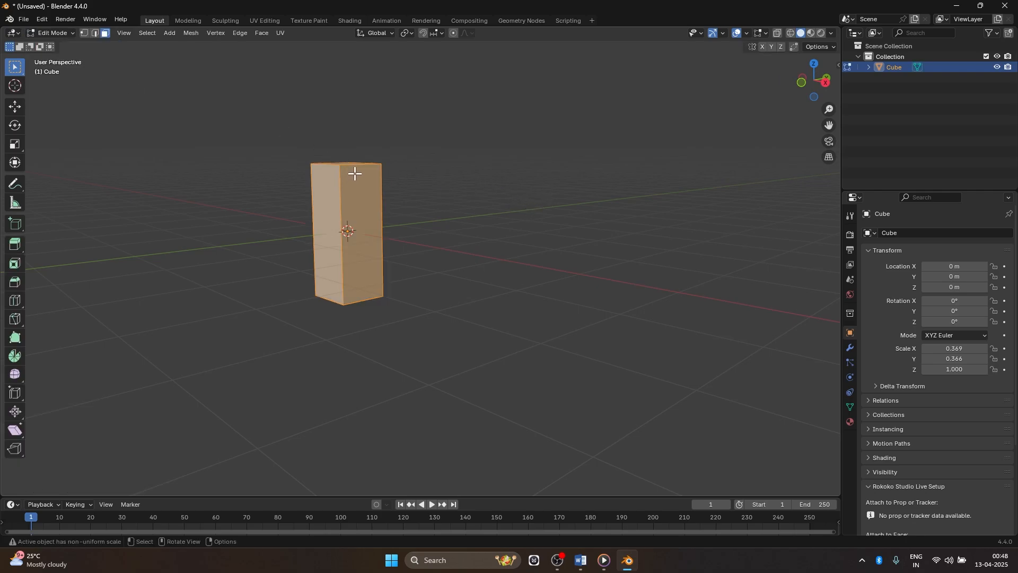
pyautogui.hotkey('ctrl', 'r')
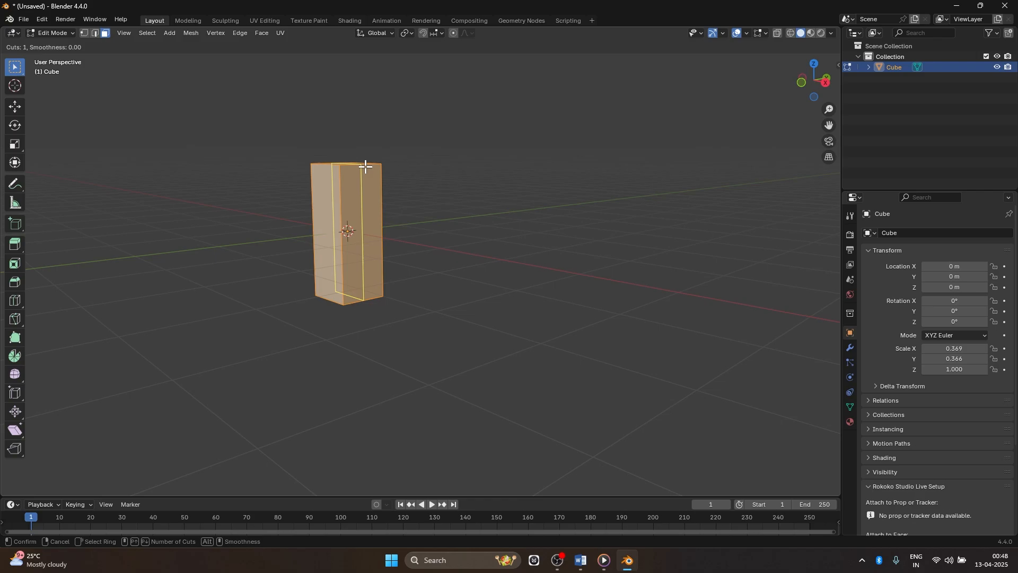
pyautogui.click(367, 217)
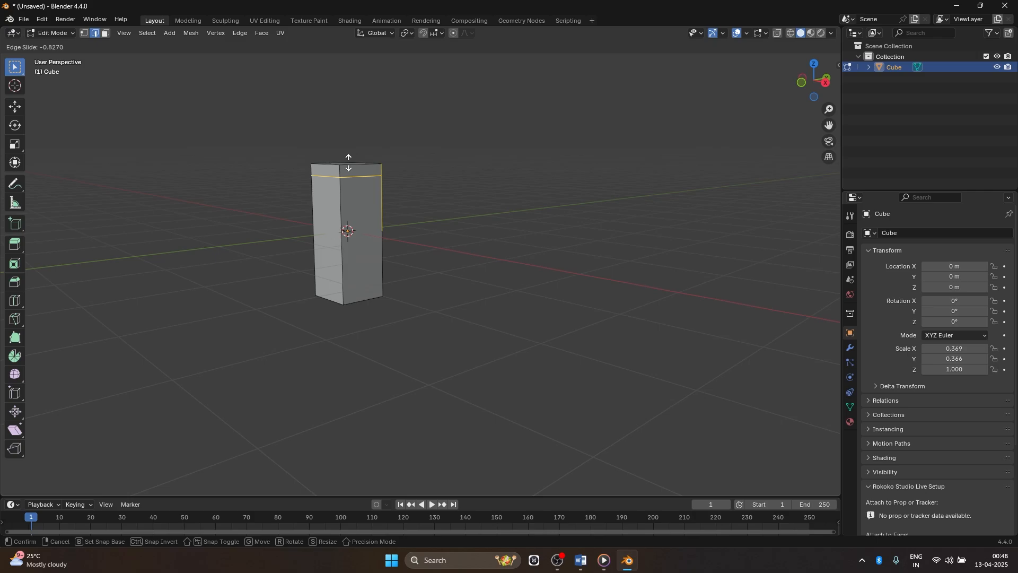
pyautogui.click(347, 175)
pyautogui.hotkey('ctrl', 'r')
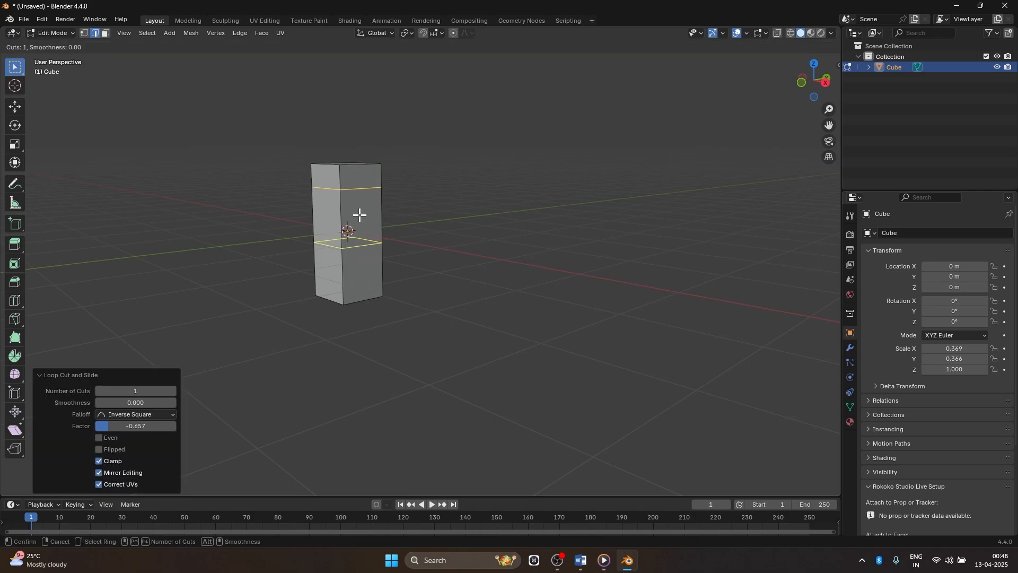
pyautogui.click(361, 212)
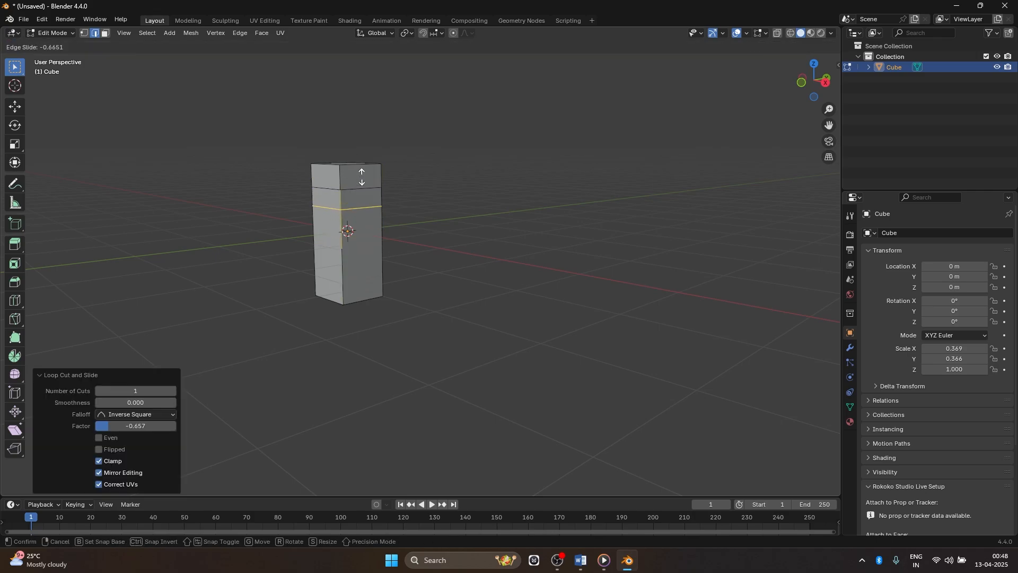
pyautogui.click(366, 179)
# Return to Object Mode and thin the pillar to a scale of about 0.208 along Y and 0.273 along X
pyautogui.moveTo(522, 220); pyautogui.dragTo(688, 219, button='middle')
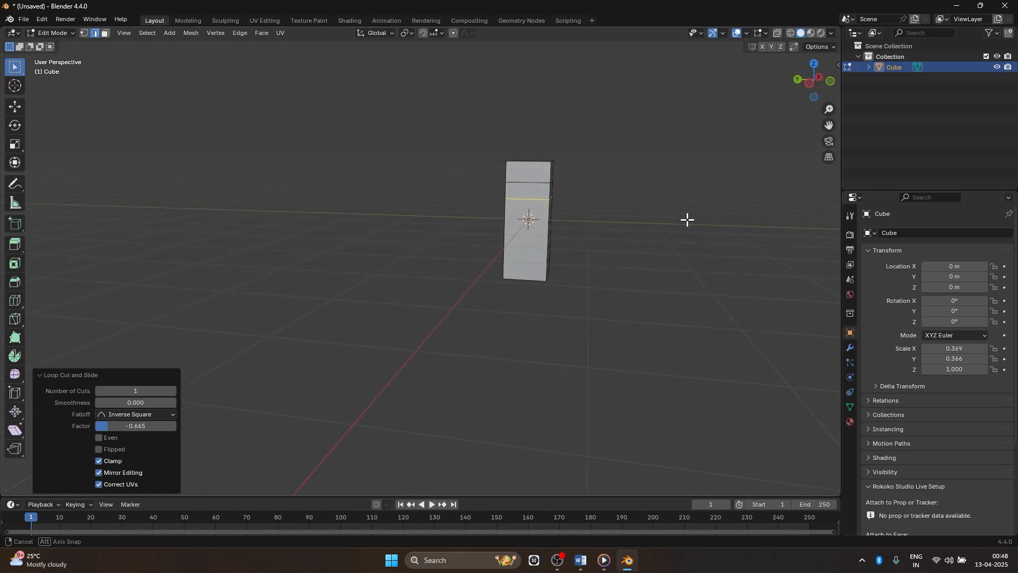
pyautogui.click(53, 34)
pyautogui.click(59, 46)
pyautogui.moveTo(631, 173); pyautogui.dragTo(557, 212, button='middle')
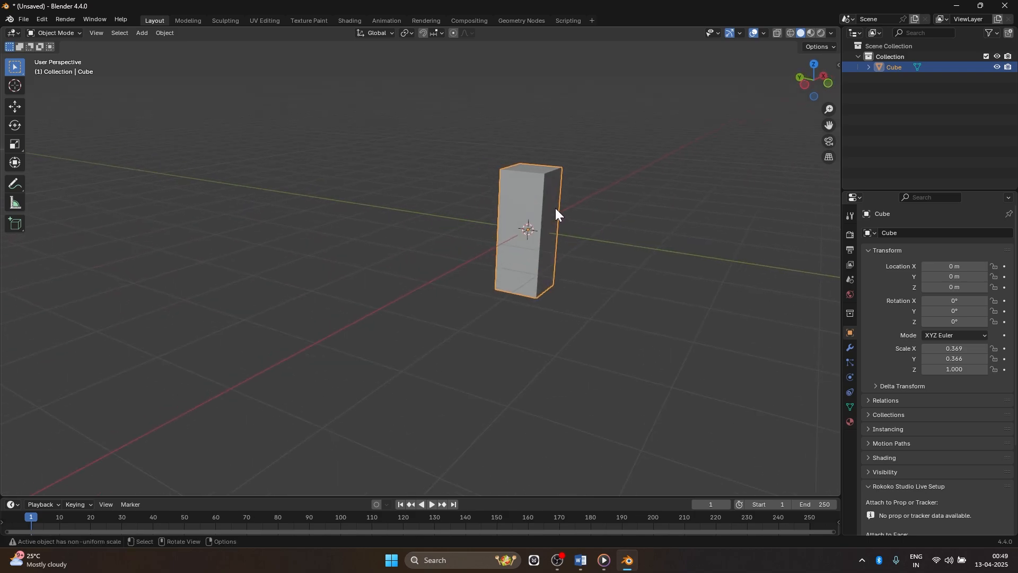
pyautogui.press('s')
pyautogui.press('y')
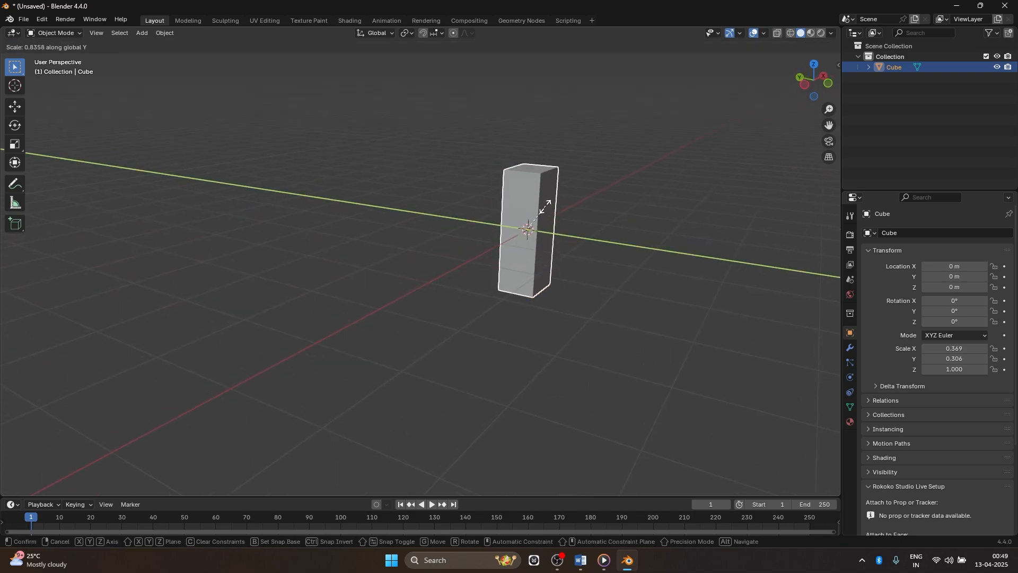
pyautogui.click(536, 211)
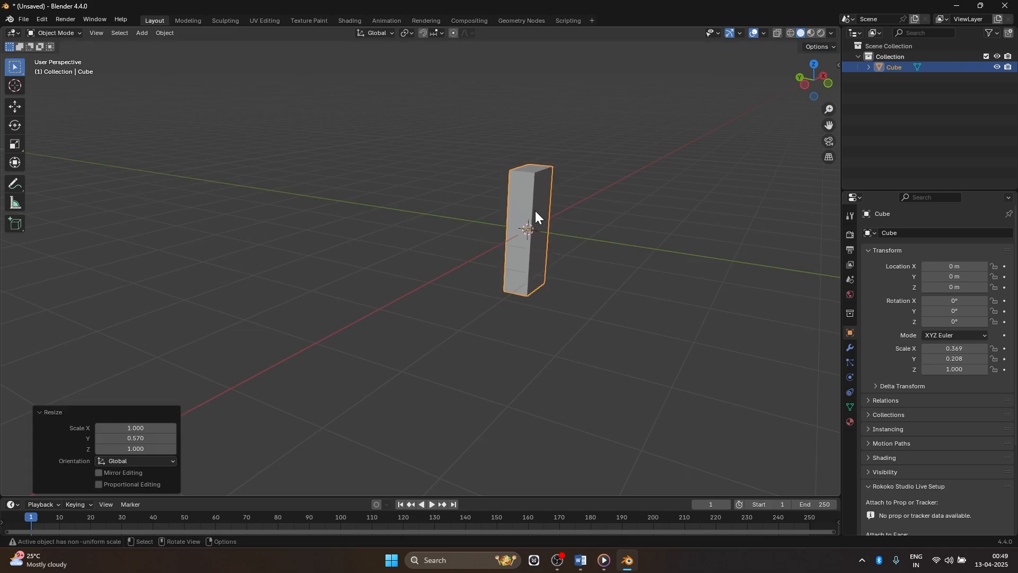
pyautogui.press('s')
pyautogui.press('x')
pyautogui.click(539, 207)
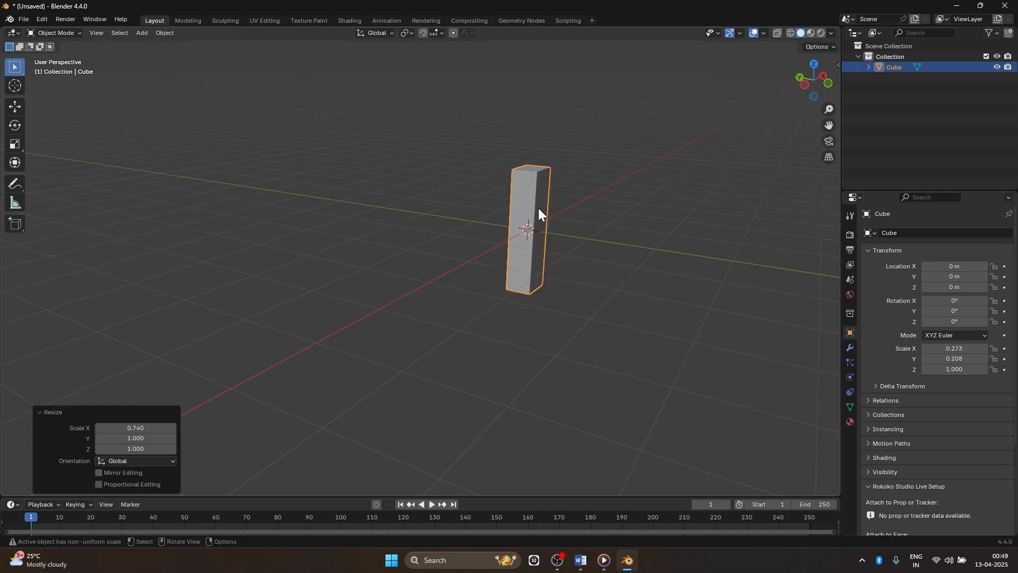
# In Edit Mode, select the pillar's +X side face between the two loop cuts
pyautogui.moveTo(538, 208); pyautogui.dragTo(464, 191, button='middle')
pyautogui.press('Tab')
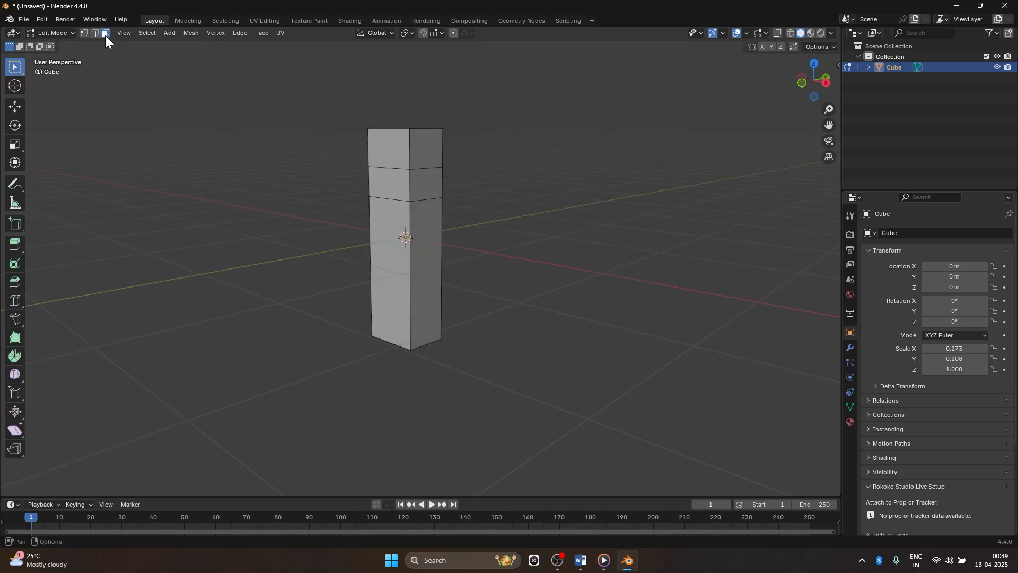
pyautogui.click(428, 183)
pyautogui.moveTo(498, 204); pyautogui.dragTo(582, 204, button='middle')
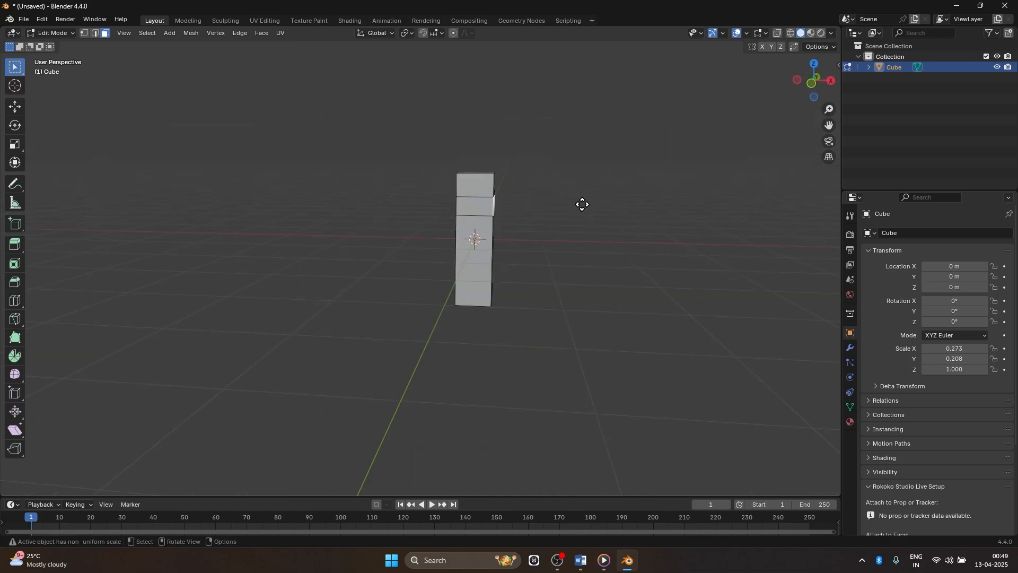
# Try extruding the selected side face outward by 2 m
pyautogui.press('e')
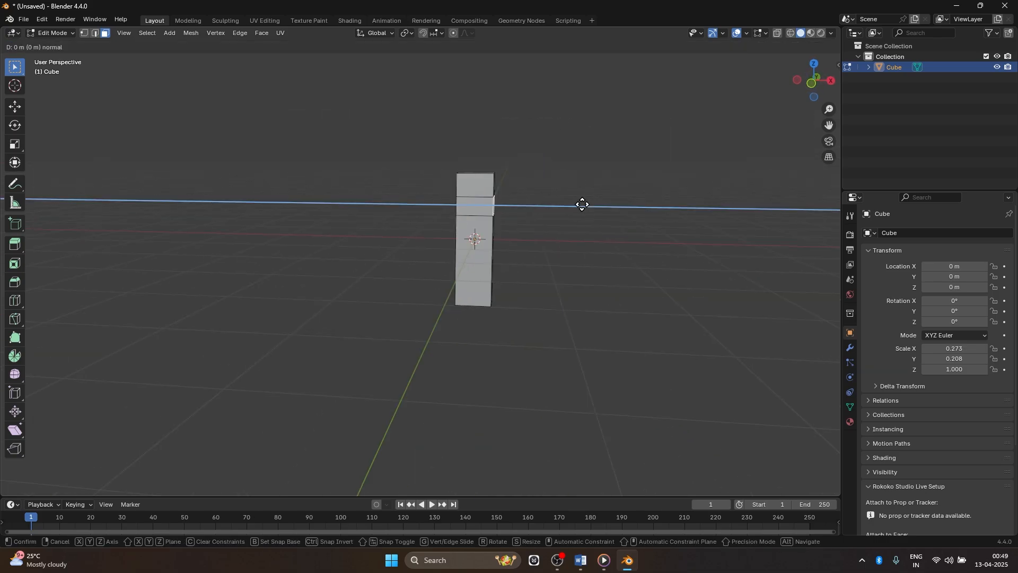
pyautogui.write('2')
pyautogui.press('Return')
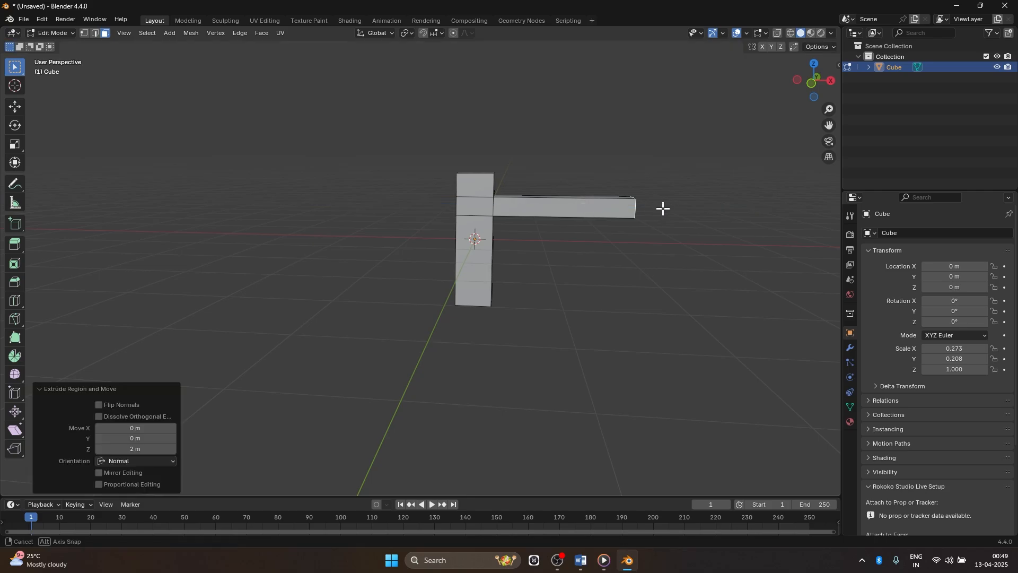
pyautogui.moveTo(661, 207); pyautogui.dragTo(591, 209, button='middle')
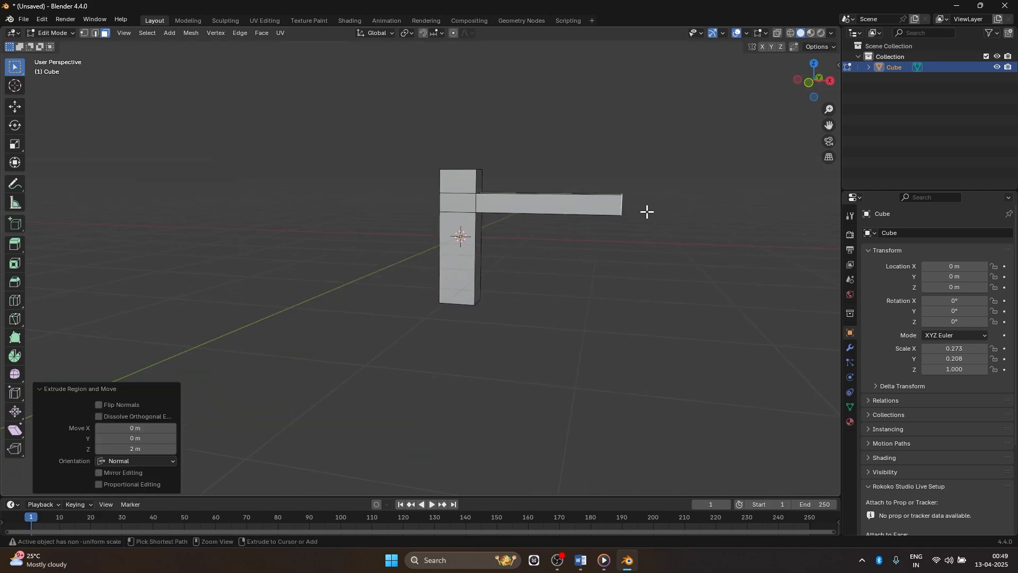
pyautogui.hotkey('ctrl', 'z')
# Extrude the selected side face outward by 1.5 m and select the opposite face between the loop cuts
pyautogui.moveTo(625, 211); pyautogui.dragTo(576, 212, button='middle')
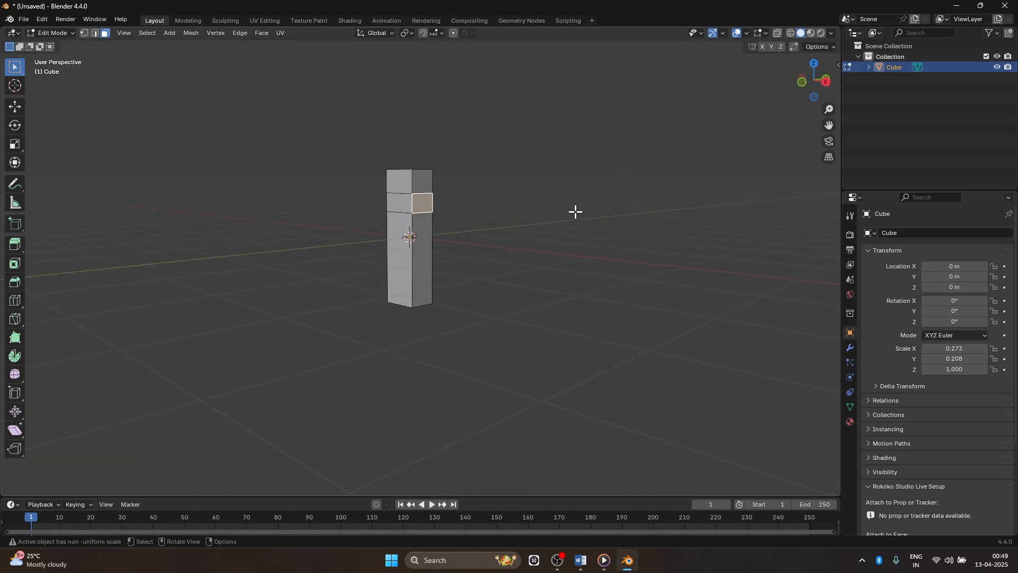
pyautogui.write('e')
pyautogui.write('1')
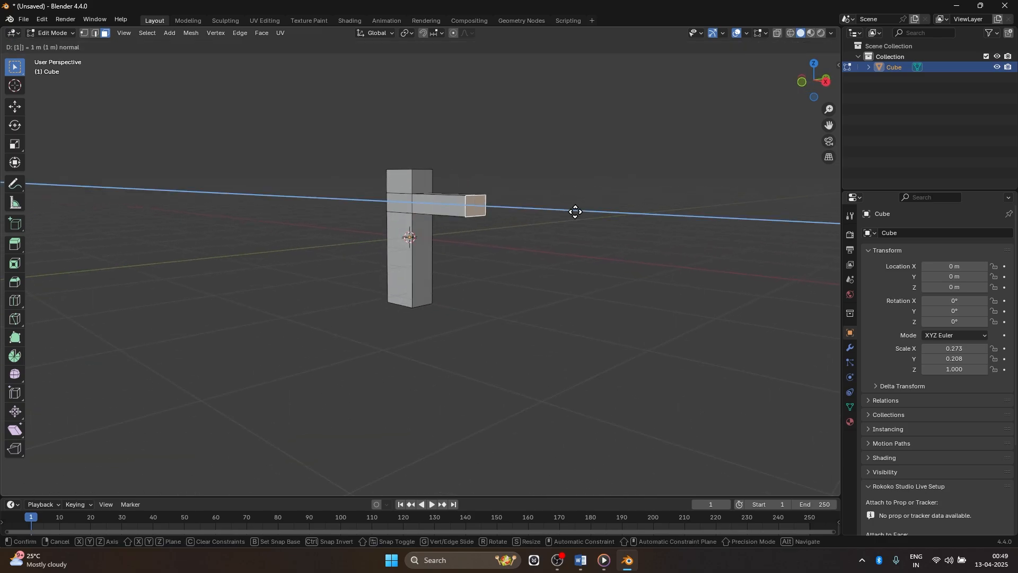
pyautogui.write('.5')
pyautogui.press('Return')
pyautogui.moveTo(575, 211); pyautogui.dragTo(690, 221, button='middle')
pyautogui.click(494, 200)
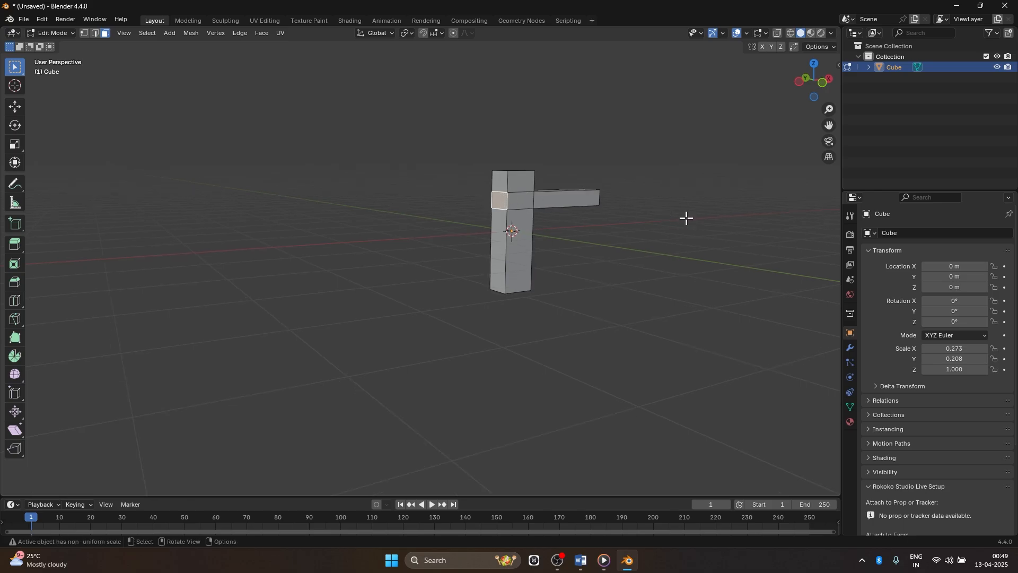
# Try extruding the opposite side face outward by 1.5 m
pyautogui.write('e1.5')
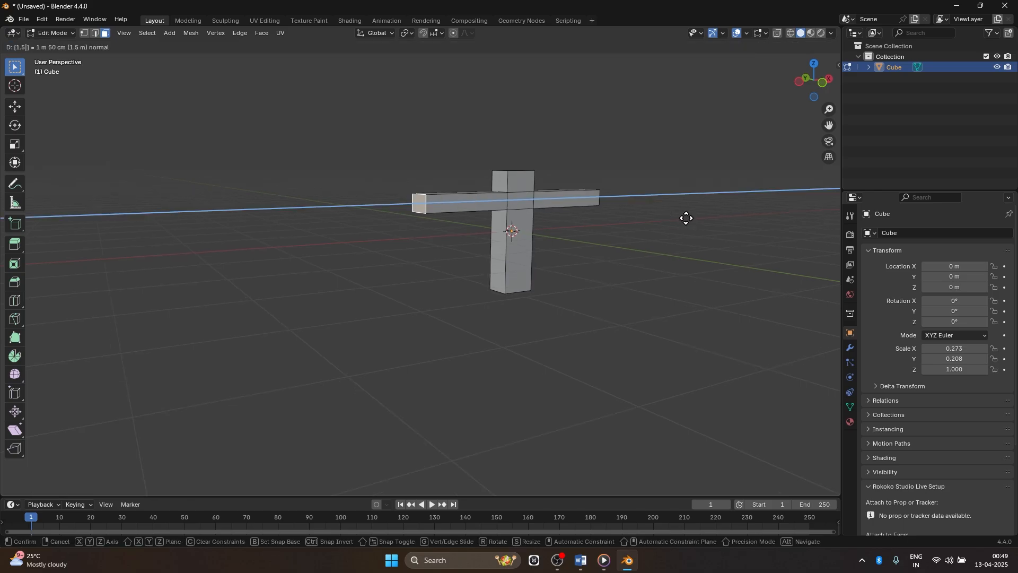
pyautogui.press('Return')
pyautogui.moveTo(684, 218); pyautogui.dragTo(339, 252, button='middle')
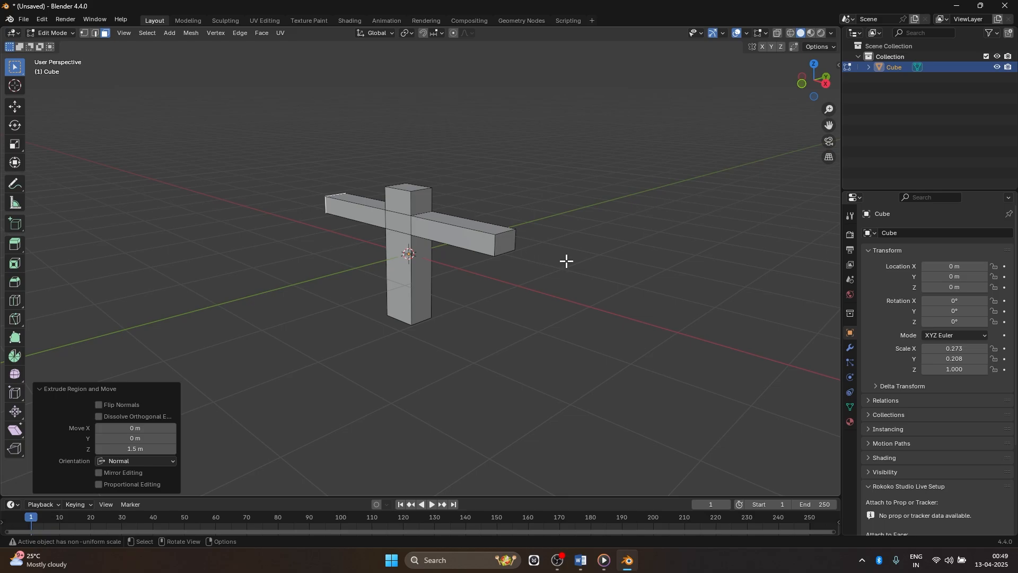
pyautogui.moveTo(566, 260); pyautogui.dragTo(704, 229, button='middle')
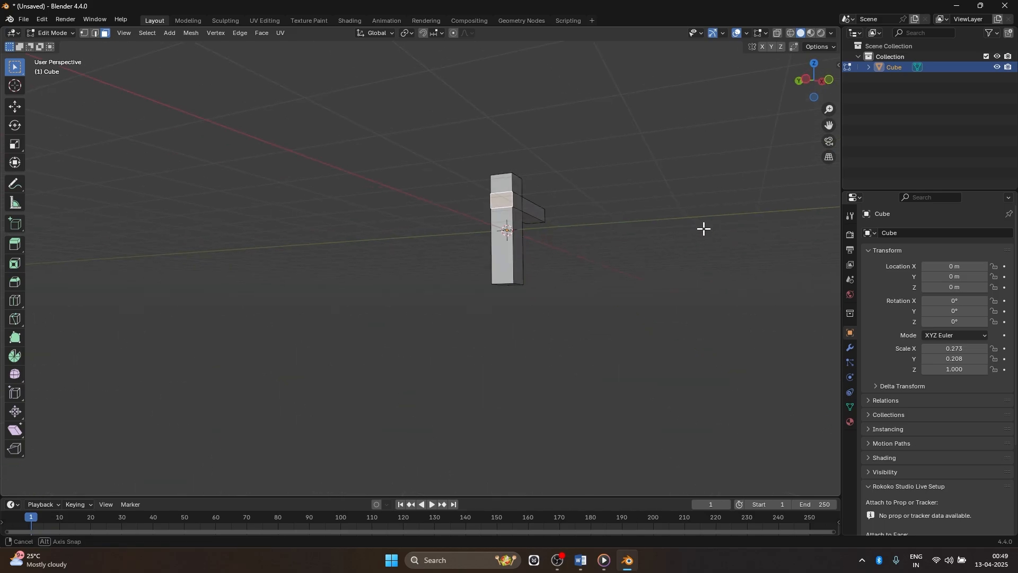
# Try a long freehand extrusion of the selected -X face
pyautogui.press('e')
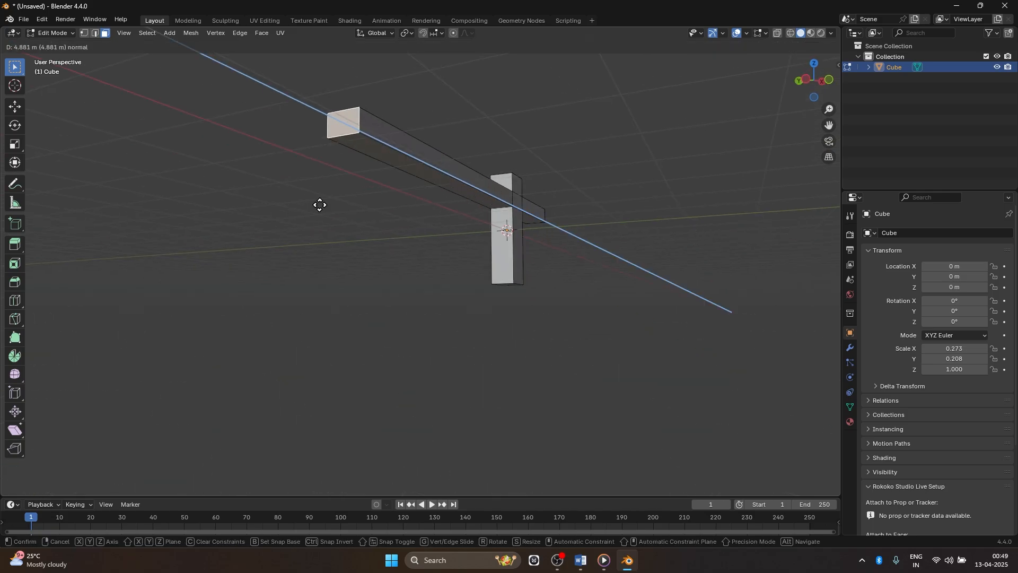
pyautogui.click(258, 201)
pyautogui.moveTo(580, 207); pyautogui.dragTo(523, 230, button='middle')
pyautogui.hotkey('ctrl', 'z')
# Extrude the selected -X side face outward by 1.5 m as the second arm
pyautogui.write('e1')
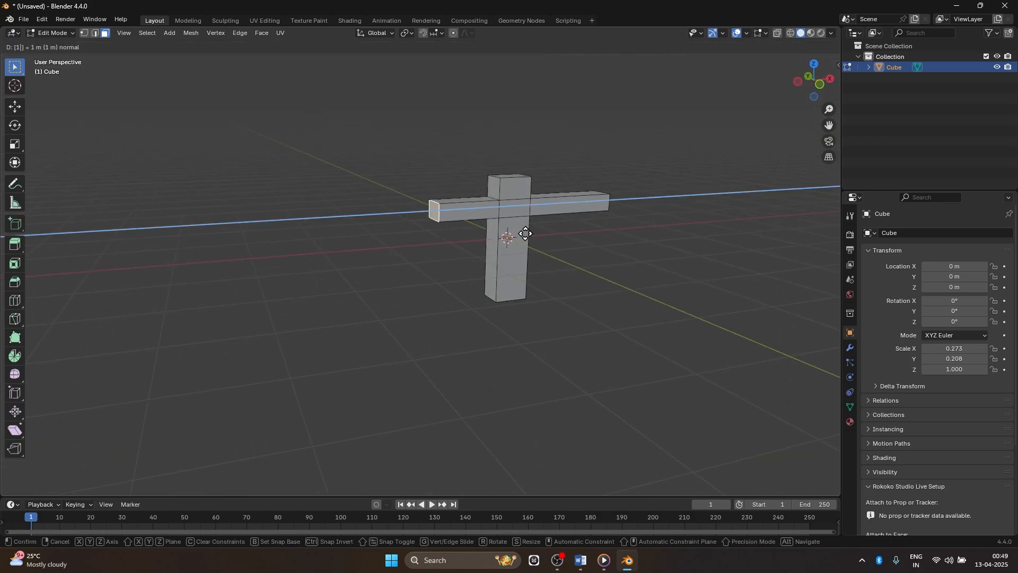
pyautogui.write('.5')
pyautogui.press('Return')
# Select the top face of the upright body and scale it down to about 0.39
pyautogui.moveTo(579, 246); pyautogui.dragTo(537, 261, button='middle')
pyautogui.scroll(4, 539, 266)
pyautogui.keyDown('shift'); pyautogui.moveTo(536, 193); pyautogui.dragTo(496, 298, button='middle'); pyautogui.keyUp('shift')
pyautogui.click(495, 316)
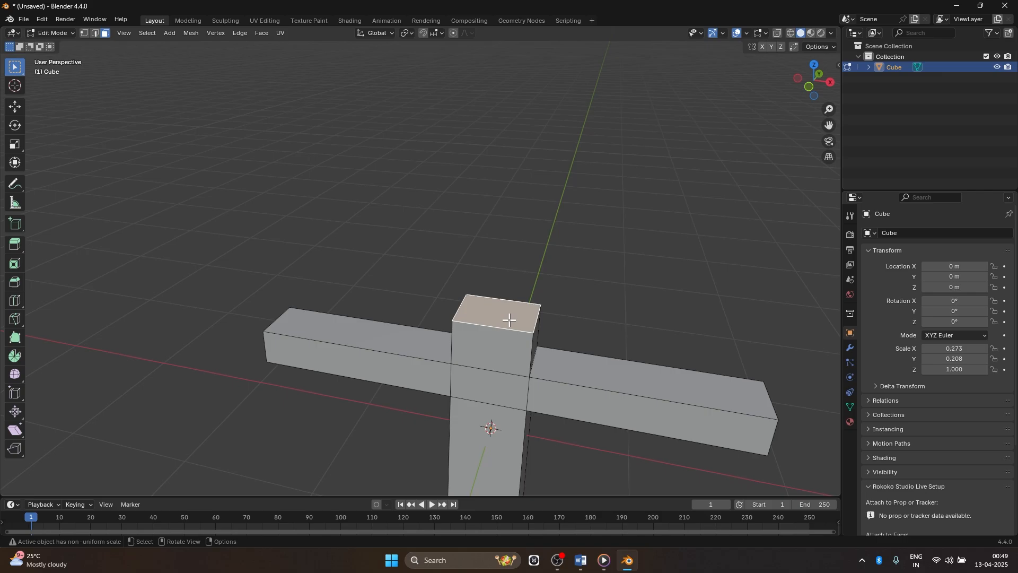
pyautogui.press('s')
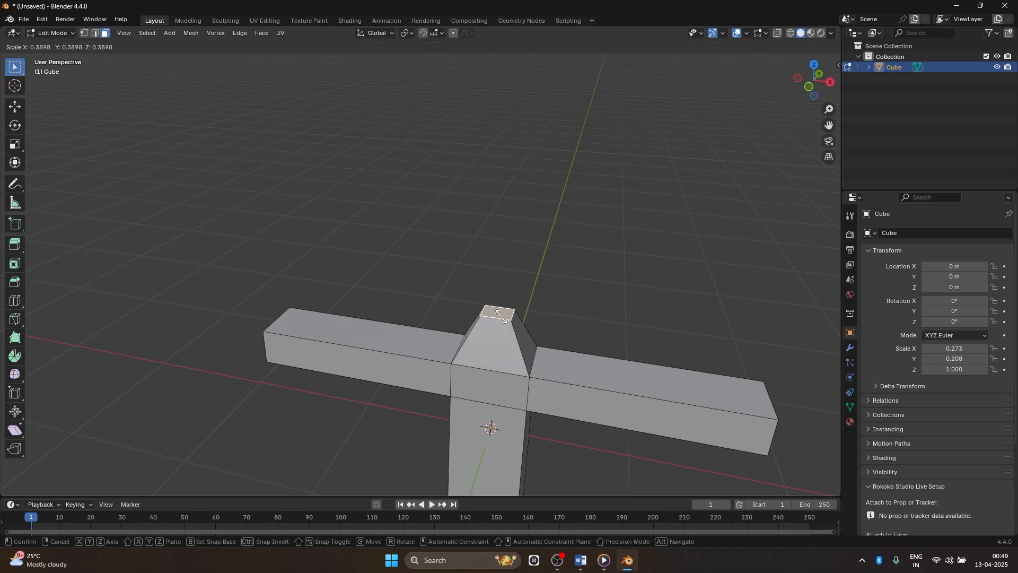
pyautogui.click(499, 313)
# Extrude the narrowed top face upward about 0.23 m to form a neck
pyautogui.moveTo(498, 313); pyautogui.dragTo(523, 302, button='middle')
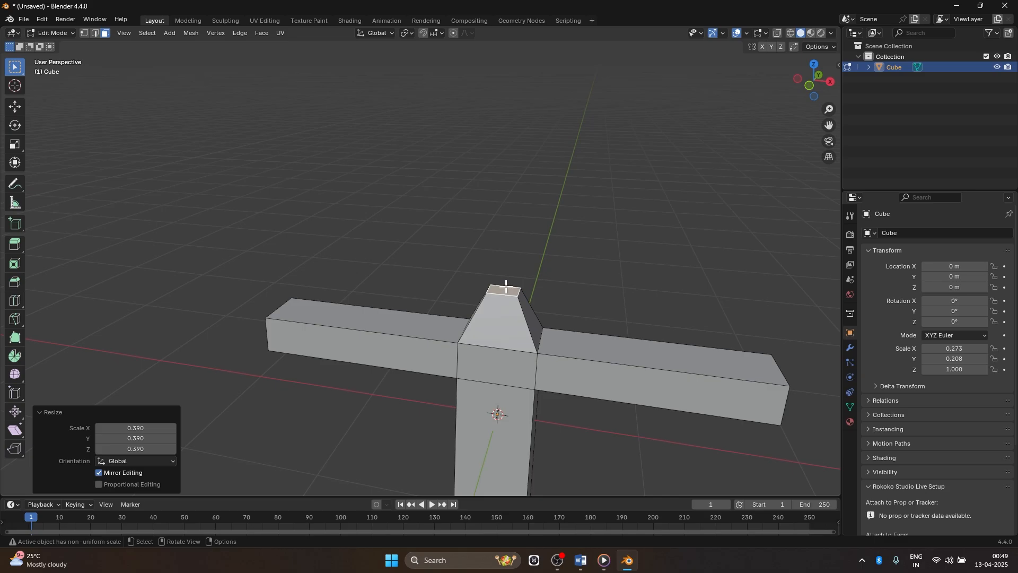
pyautogui.press('e')
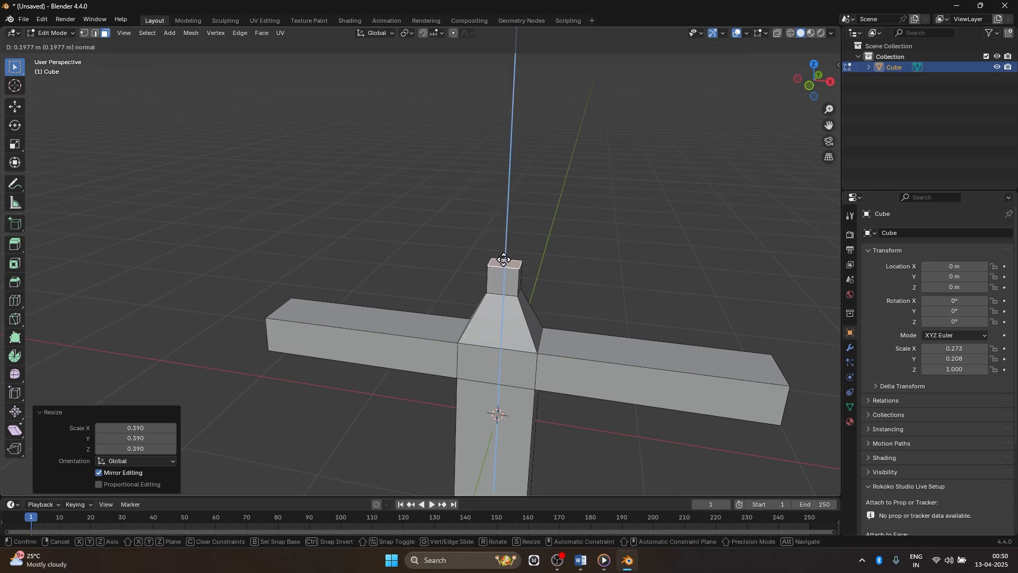
pyautogui.click(503, 259)
# Extrude the neck's top face in place and scale it outward to about 3.18 as the base of the head
pyautogui.moveTo(651, 279); pyautogui.dragTo(652, 261, button='middle')
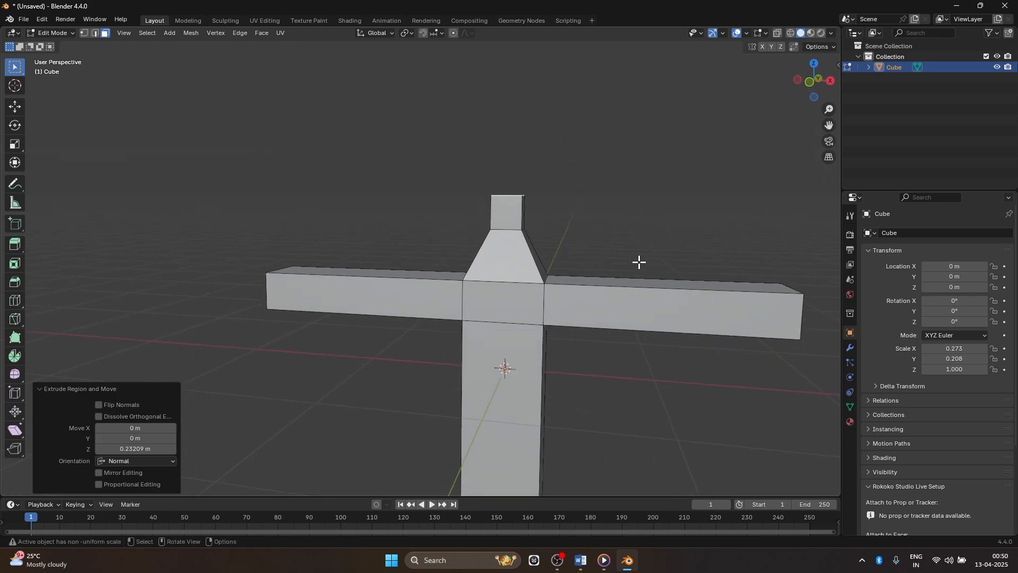
pyautogui.moveTo(510, 242); pyautogui.dragTo(517, 263, button='middle')
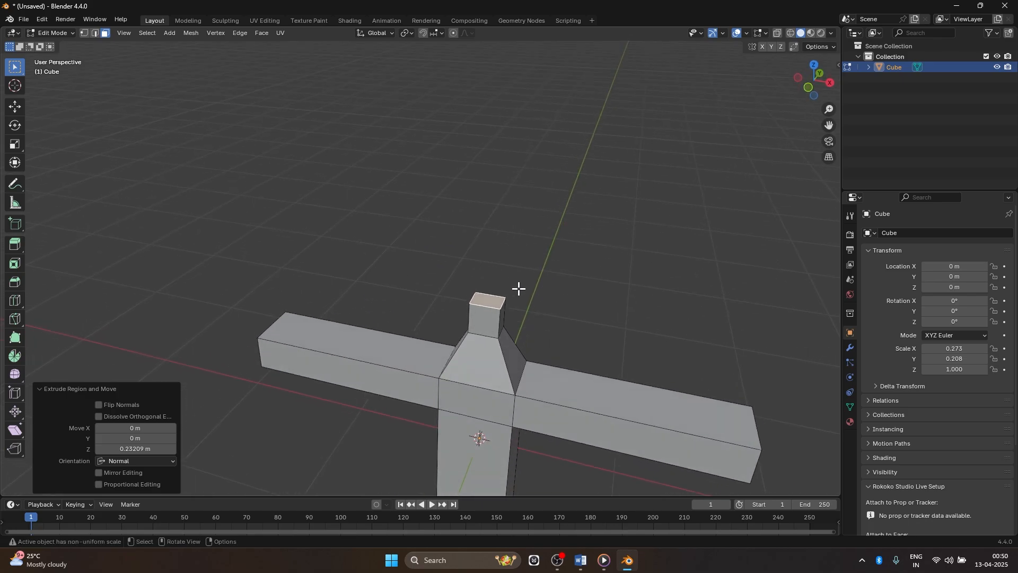
pyautogui.press('e')
pyautogui.press('s')
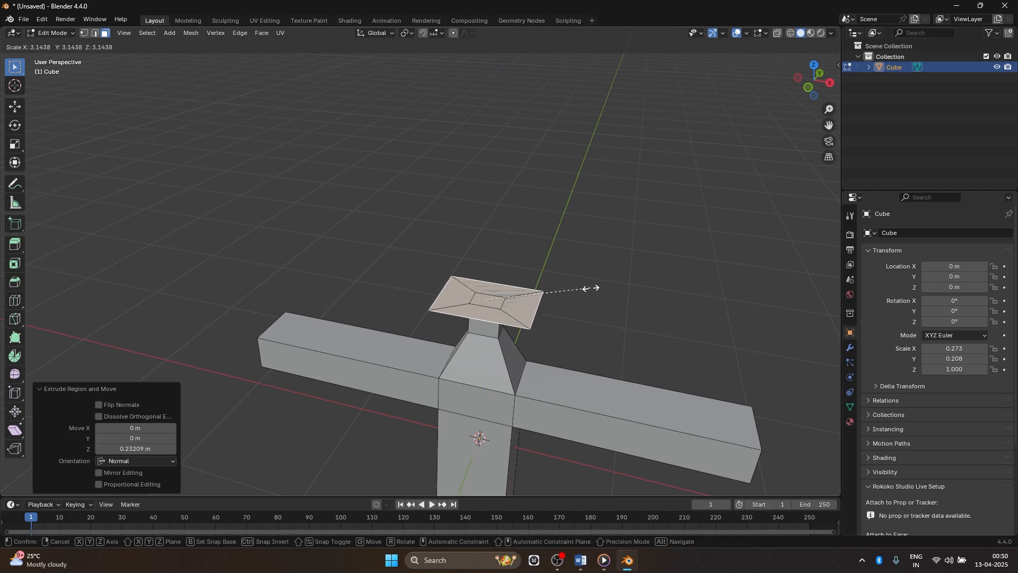
pyautogui.click(592, 288)
# Extrude the enlarged face upward about 0.57 m for the head and taper its top to about 0.76
pyautogui.press('e')
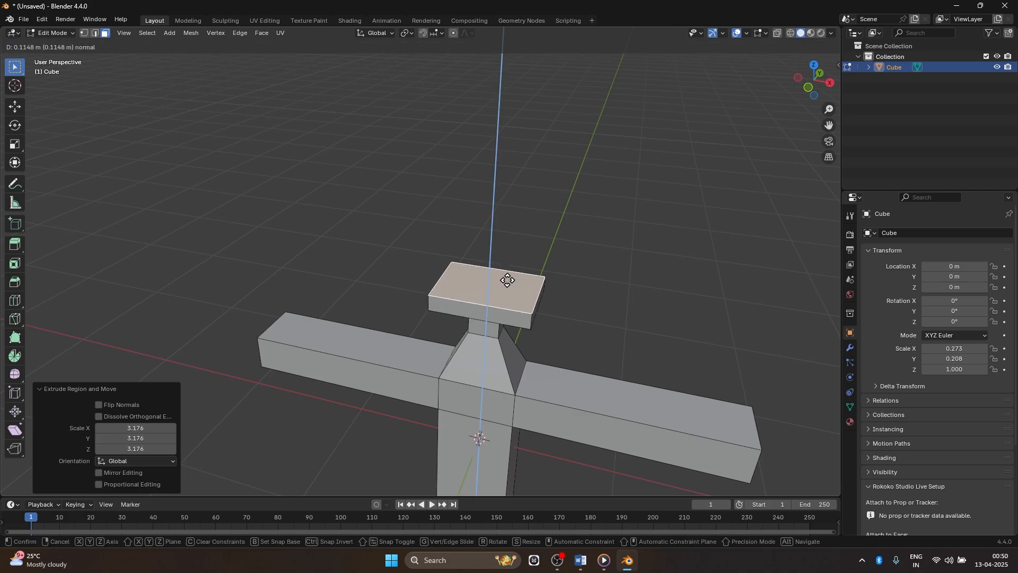
pyautogui.click(521, 231)
pyautogui.press('s')
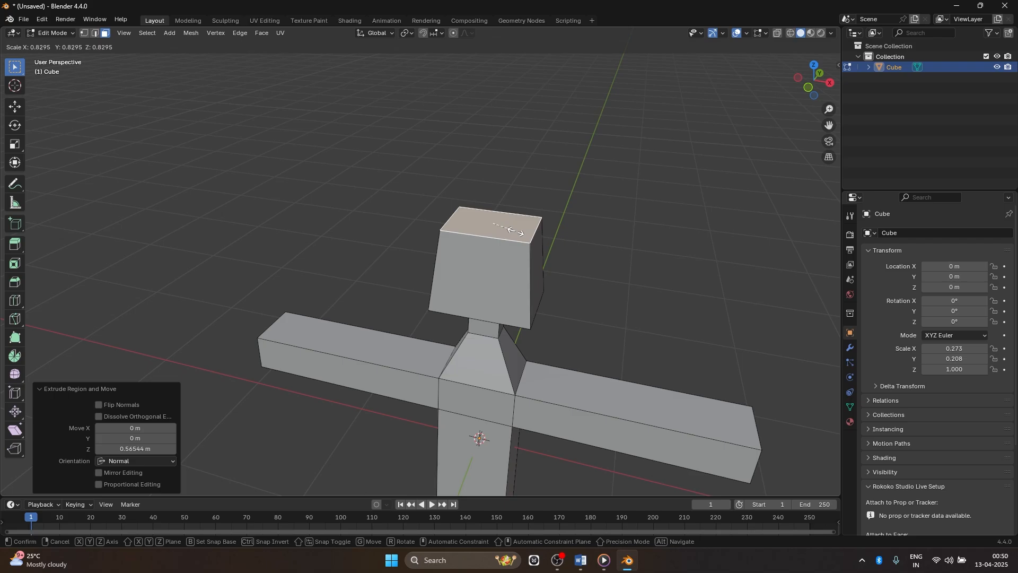
pyautogui.click(514, 230)
# Select the bottom face of the body and move it up about 0.5 m along Z to shorten the torso
pyautogui.moveTo(653, 290); pyautogui.dragTo(608, 258, button='middle')
pyautogui.scroll(-4, 673, 268)
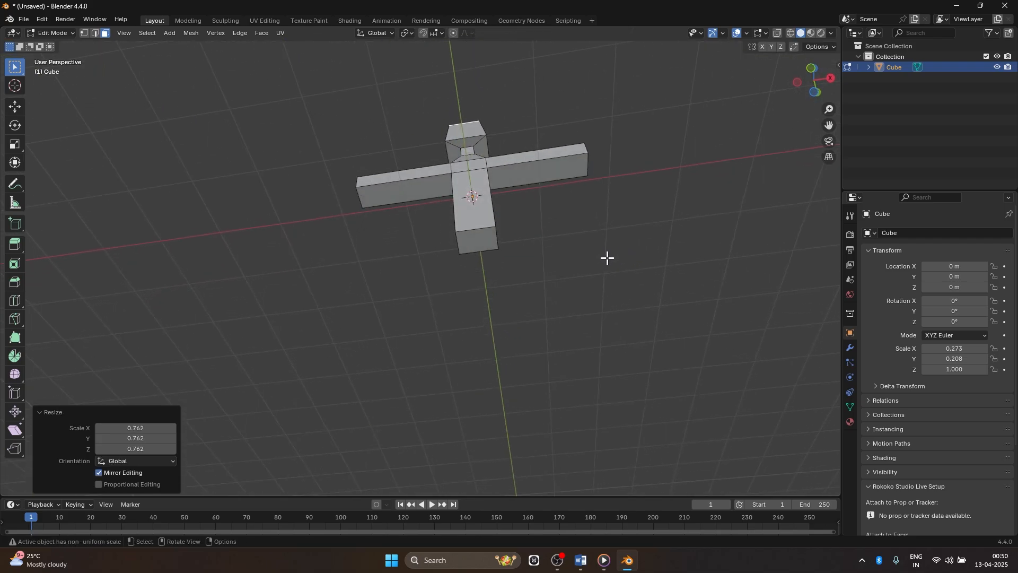
pyautogui.click(476, 243)
pyautogui.moveTo(609, 263); pyautogui.dragTo(611, 278, button='middle')
pyautogui.press('g')
pyautogui.press('z')
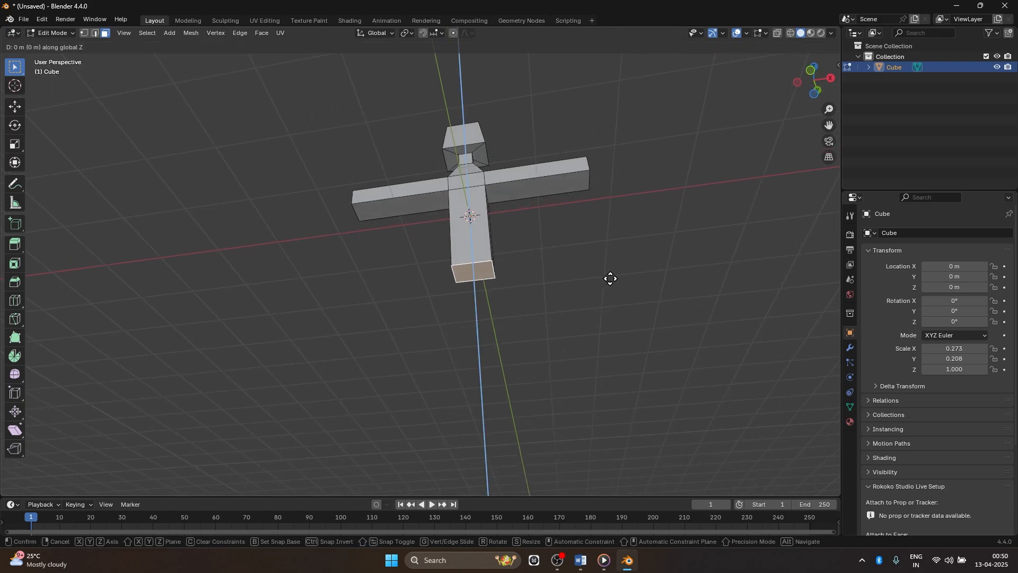
pyautogui.click(609, 250)
# Add two lengthwise loop cuts through the torso on either side of its centre, with the second at a factor of about -0.167
pyautogui.moveTo(610, 250)
pyautogui.mouseDown(button='middle')
pyautogui.moveTo(623, 298)
pyautogui.moveTo(616, 223)
pyautogui.moveTo(596, 264)
pyautogui.mouseUp(button='middle')
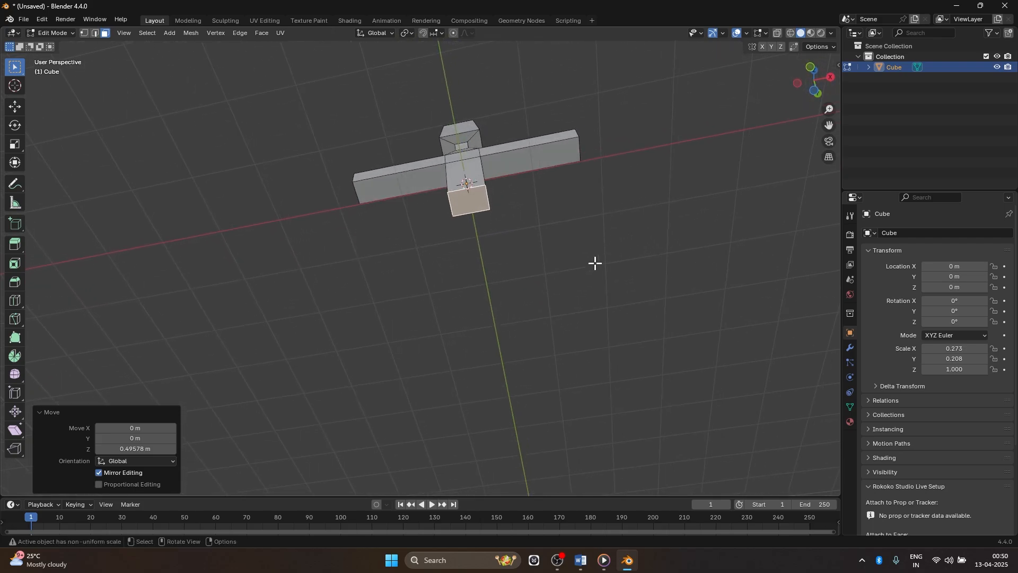
pyautogui.scroll(5, 587, 274)
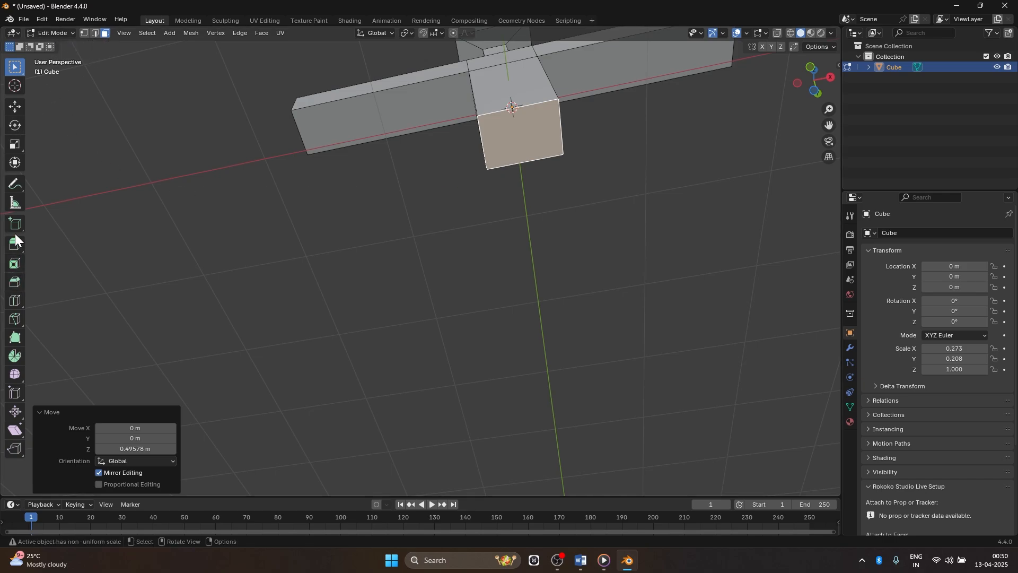
pyautogui.click(14, 301)
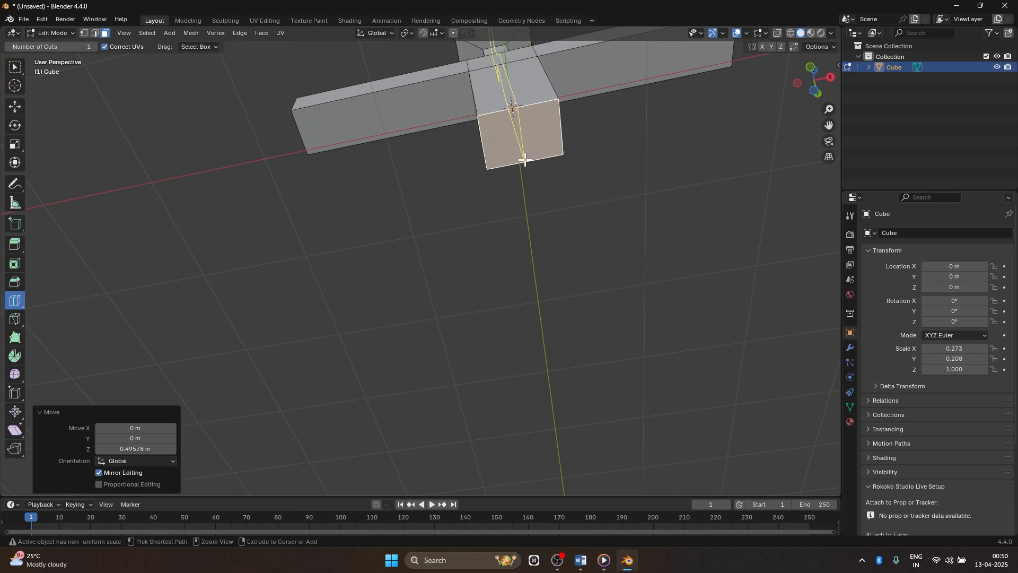
pyautogui.moveTo(525, 160); pyautogui.dragTo(513, 160)
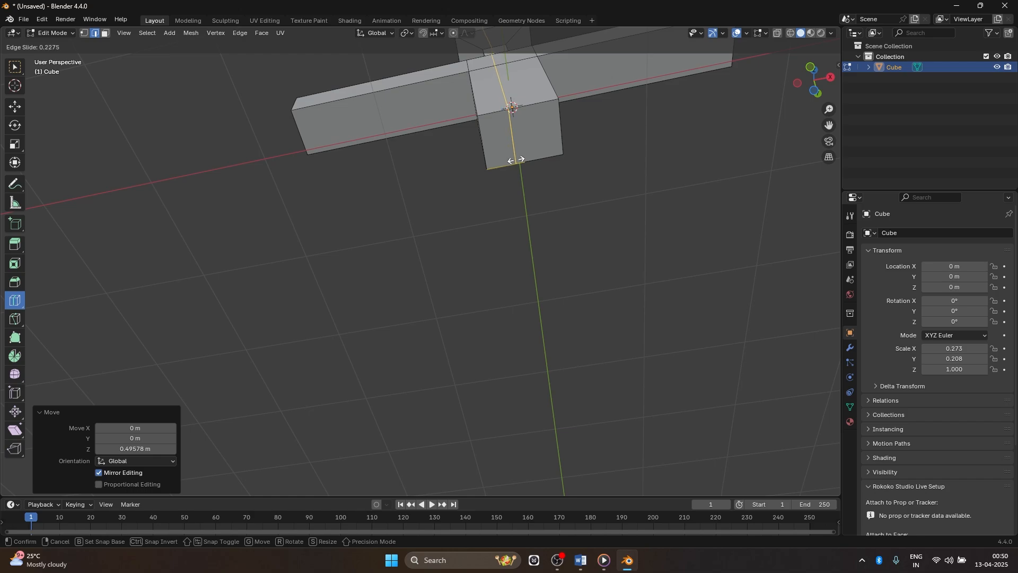
pyautogui.moveTo(516, 159); pyautogui.dragTo(557, 155)
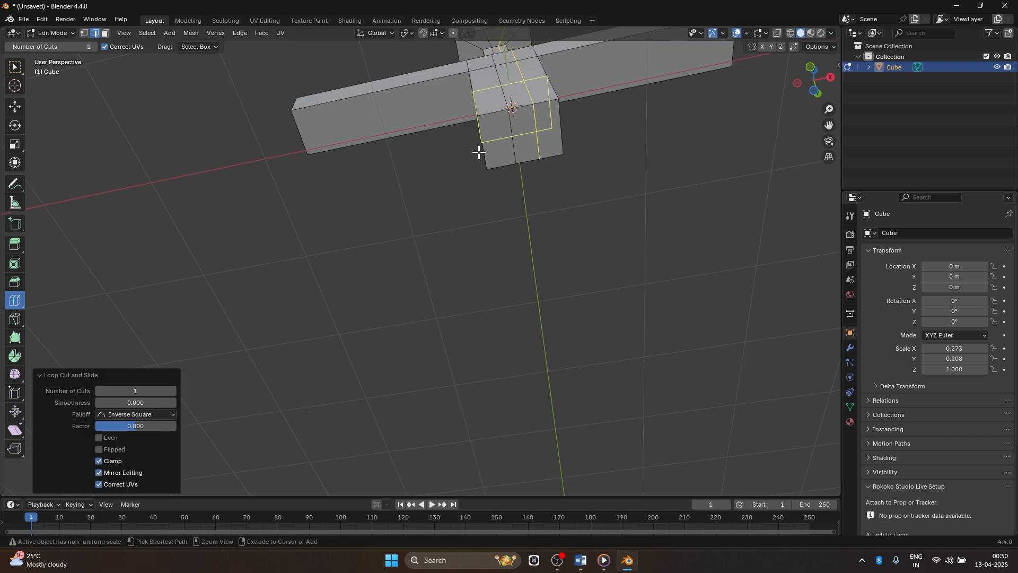
pyautogui.hotkey('ctrl', 'z')
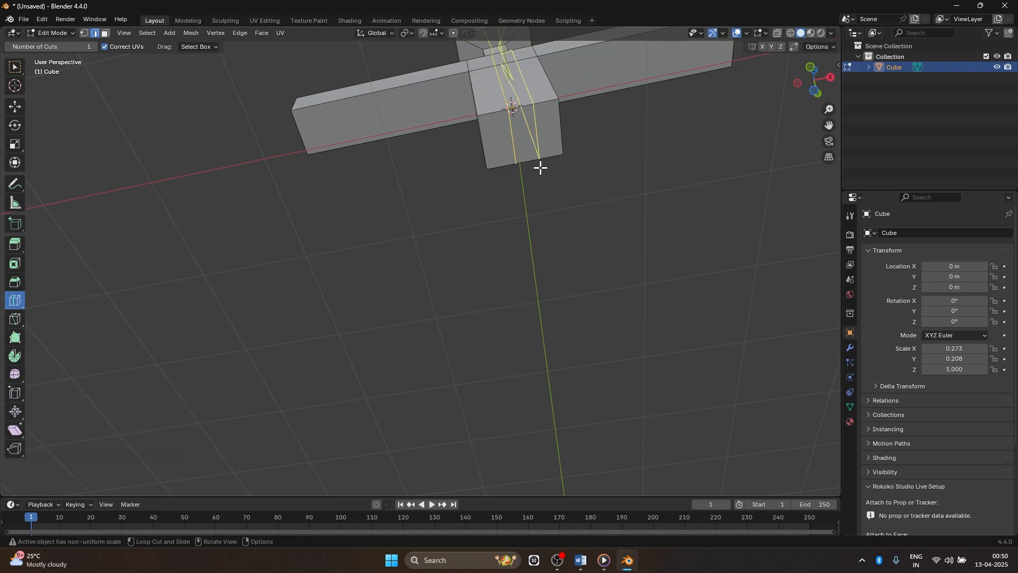
pyautogui.moveTo(541, 167); pyautogui.dragTo(536, 166)
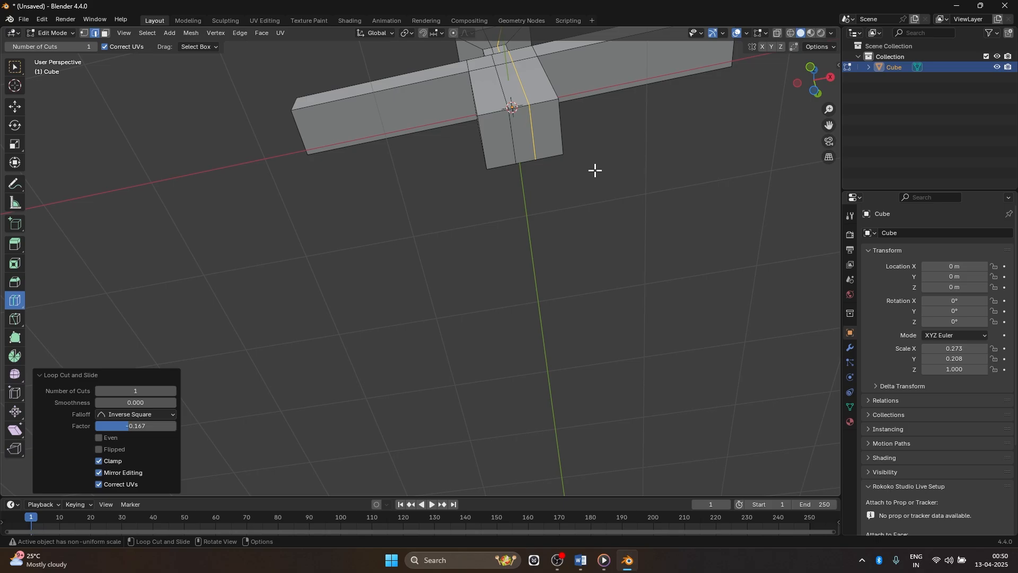
# Examine the two outer faces on the torso's underside as leg positions by selecting them alternately in face mode
pyautogui.click(106, 33)
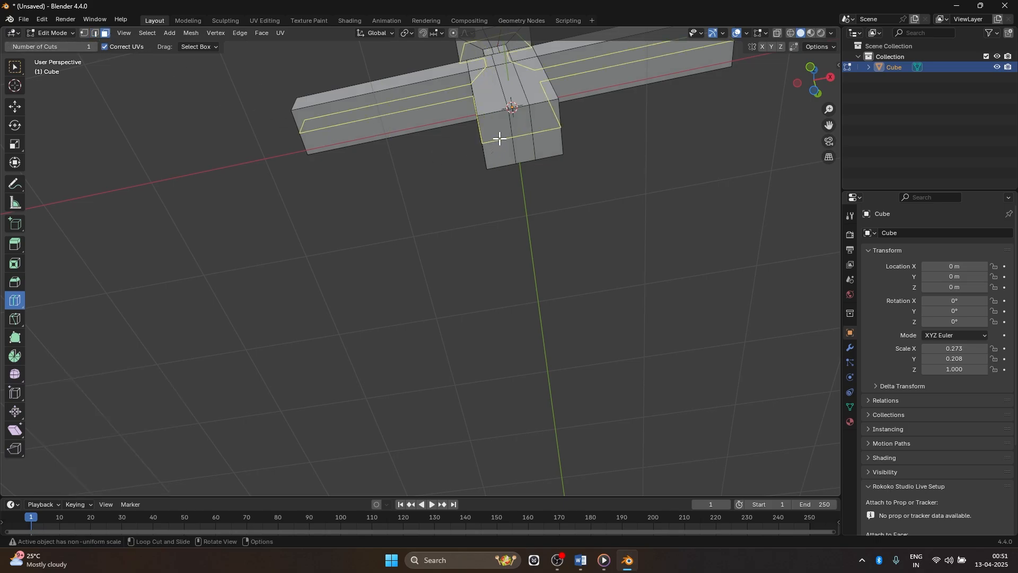
pyautogui.click(16, 67)
pyautogui.click(500, 138)
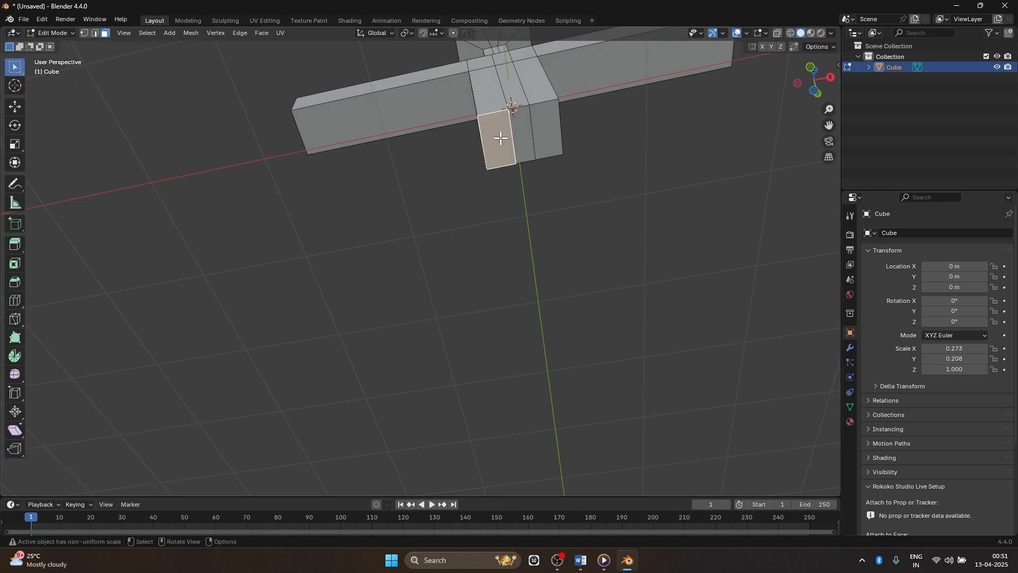
pyautogui.click(551, 132)
pyautogui.click(497, 128)
pyautogui.click(551, 131)
pyautogui.click(498, 129)
pyautogui.click(550, 133)
pyautogui.click(502, 130)
pyautogui.click(556, 128)
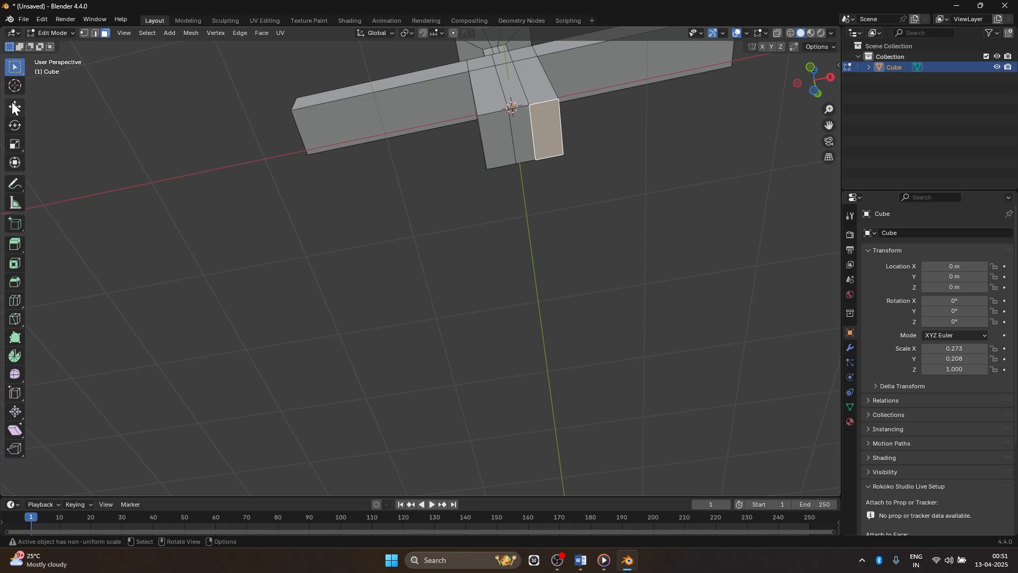
# Add two loop cuts around the arms and torso underside near the front and back, then return to face selection
pyautogui.click(15, 301)
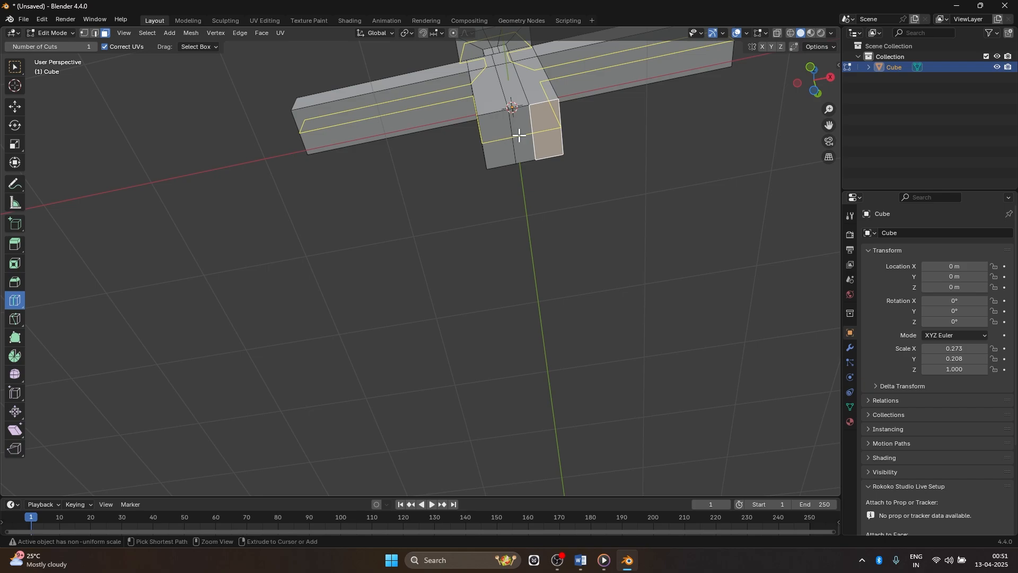
pyautogui.moveTo(519, 134); pyautogui.dragTo(519, 157)
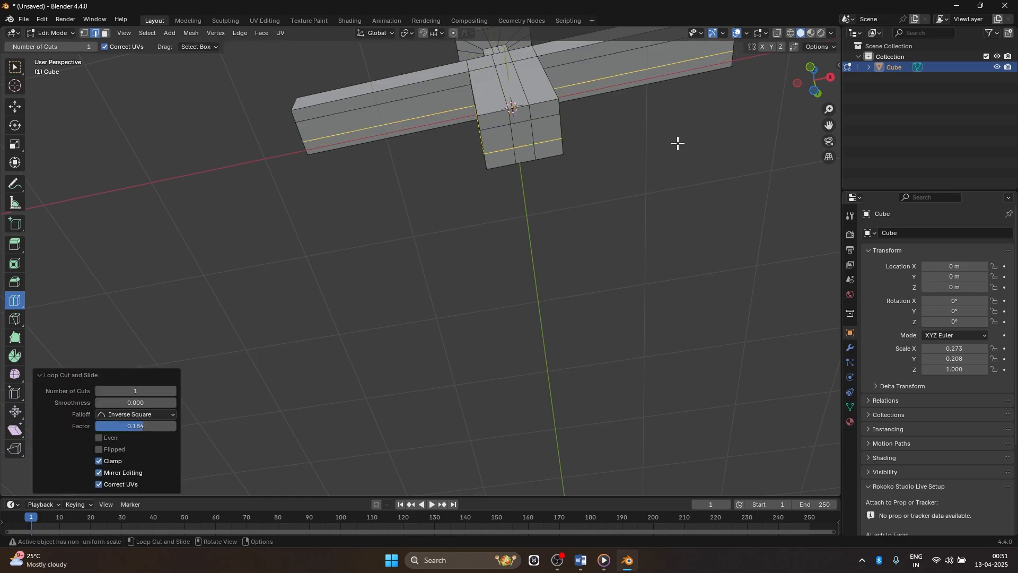
pyautogui.click(106, 33)
pyautogui.press('w')
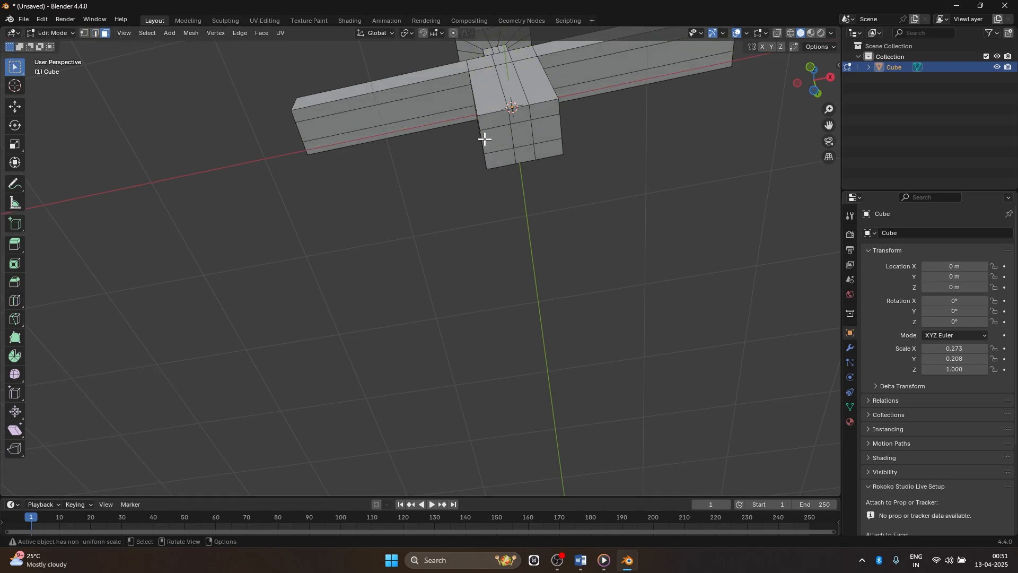
# Select the two outer middle faces on the torso's underside and extrude them downward 2 m as legs
pyautogui.click(497, 142)
pyautogui.click(553, 139)
pyautogui.click(501, 141)
pyautogui.click(553, 139)
pyautogui.click(504, 139)
pyautogui.moveTo(538, 153); pyautogui.dragTo(557, 227, button='middle')
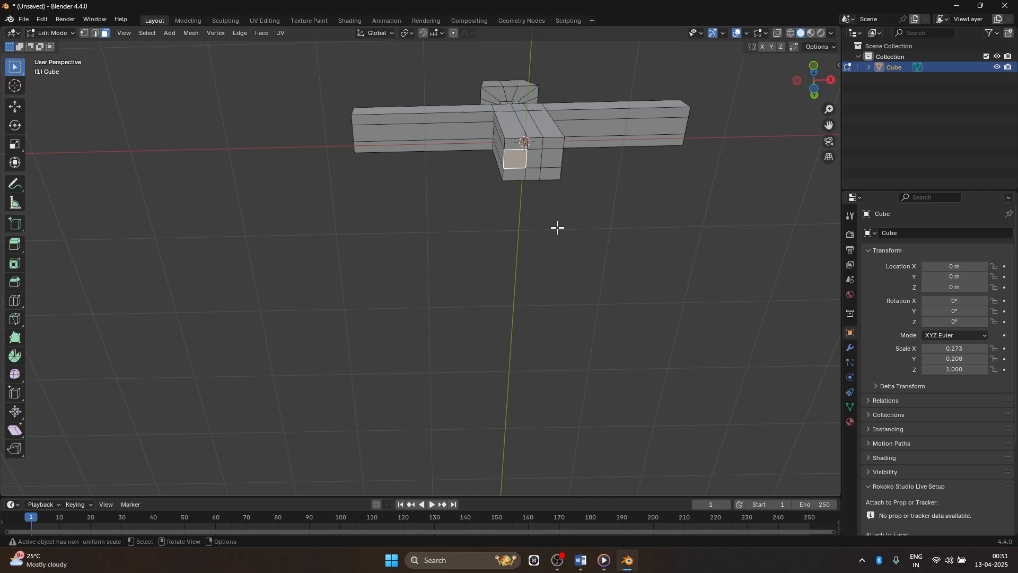
pyautogui.keyDown('shift'); pyautogui.click(554, 157); pyautogui.keyUp('shift')
pyautogui.moveTo(626, 182); pyautogui.dragTo(614, 234, button='middle')
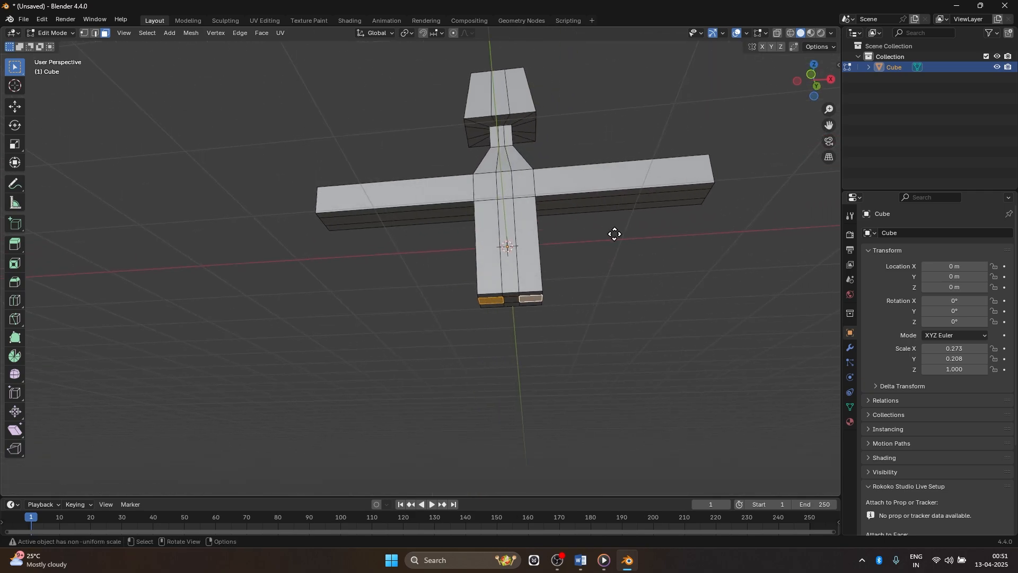
pyautogui.press('e')
pyautogui.press('2')
pyautogui.press('Return')
# Add a loop cut near the lower end of each leg, slid to a factor of about -0.77
pyautogui.scroll(-5, 628, 268)
pyautogui.moveTo(630, 273); pyautogui.dragTo(594, 310, button='middle')
pyautogui.scroll(5, 582, 319)
pyautogui.moveTo(634, 276)
pyautogui.mouseDown(button='middle')
pyautogui.moveTo(773, 359)
pyautogui.moveTo(777, 391)
pyautogui.moveTo(511, 325)
pyautogui.moveTo(563, 272)
pyautogui.moveTo(514, 297)
pyautogui.moveTo(571, 293)
pyautogui.moveTo(548, 310)
pyautogui.moveTo(547, 273)
pyautogui.moveTo(625, 280)
pyautogui.moveTo(613, 279)
pyautogui.moveTo(621, 289)
pyautogui.mouseUp(button='middle')
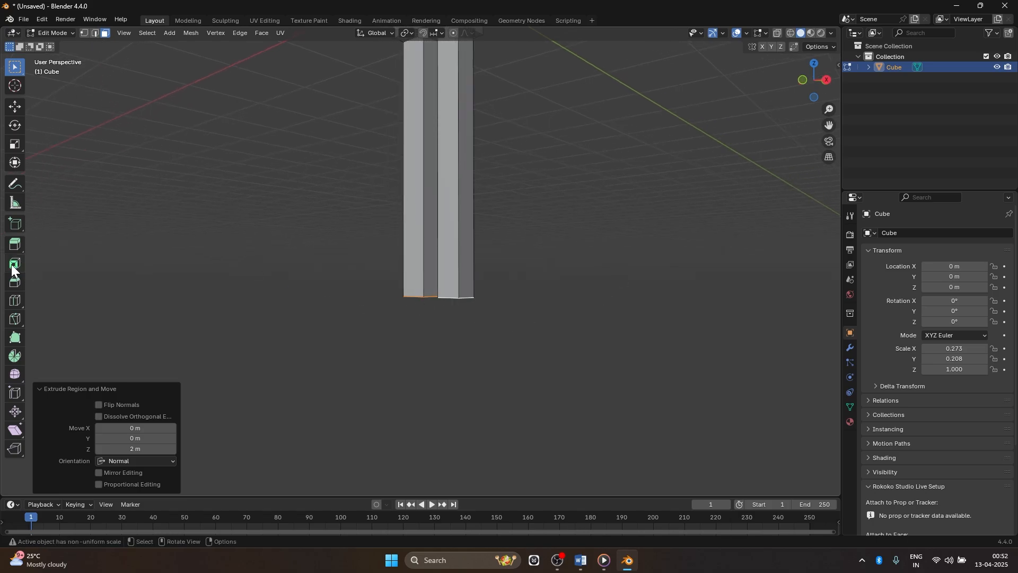
pyautogui.click(14, 301)
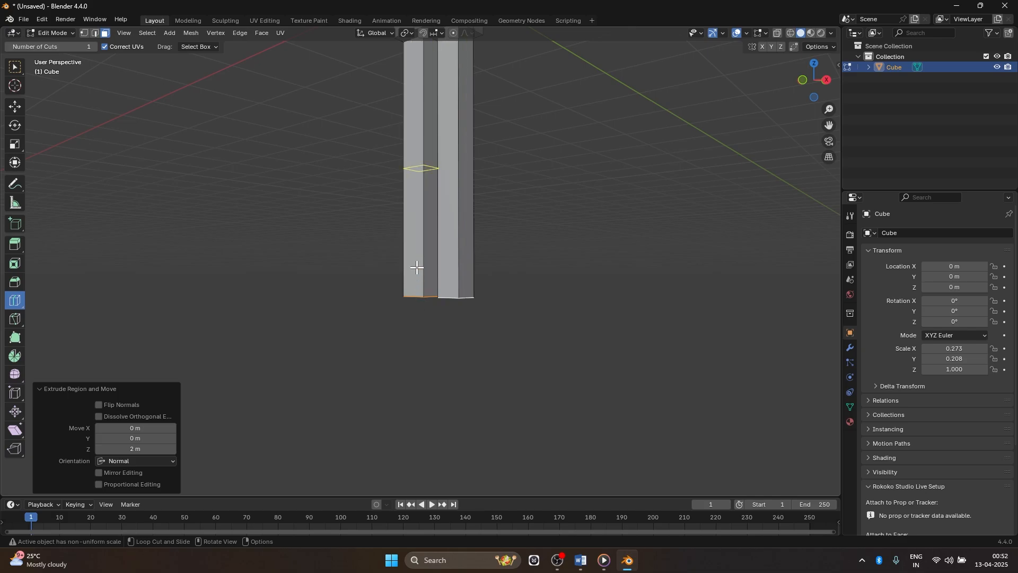
pyautogui.moveTo(417, 267); pyautogui.dragTo(417, 318)
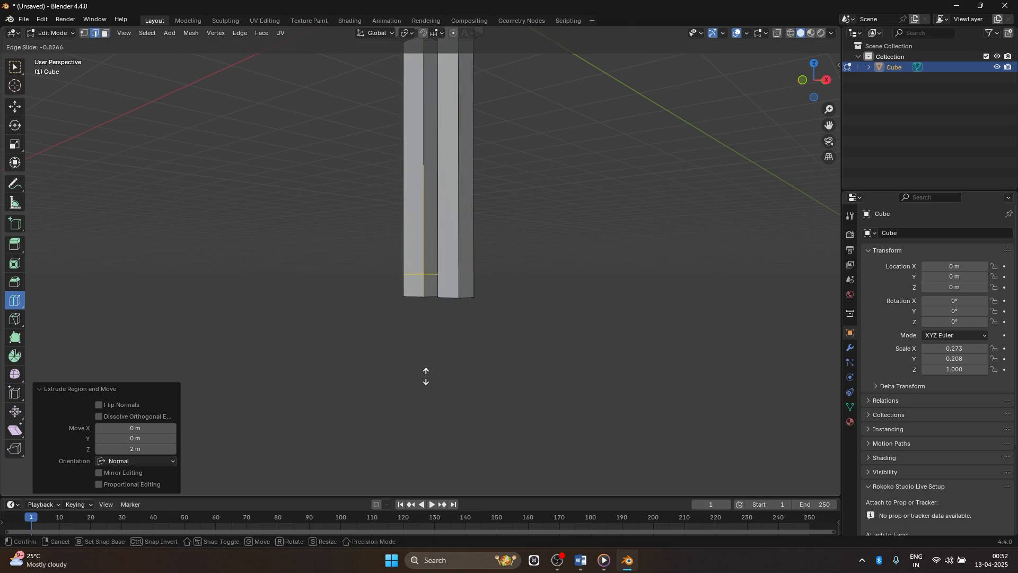
pyautogui.moveTo(428, 368); pyautogui.dragTo(427, 369)
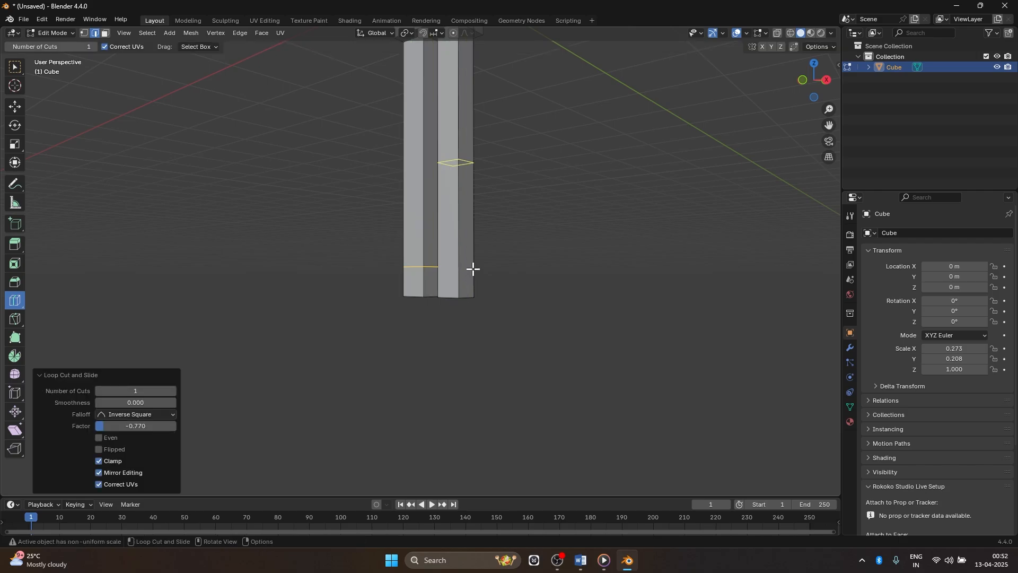
pyautogui.moveTo(473, 268); pyautogui.dragTo(474, 372)
# Select the front faces of both short segments at the legs' lower ends and extrude them forward as feet
pyautogui.moveTo(474, 372); pyautogui.dragTo(476, 301, button='middle')
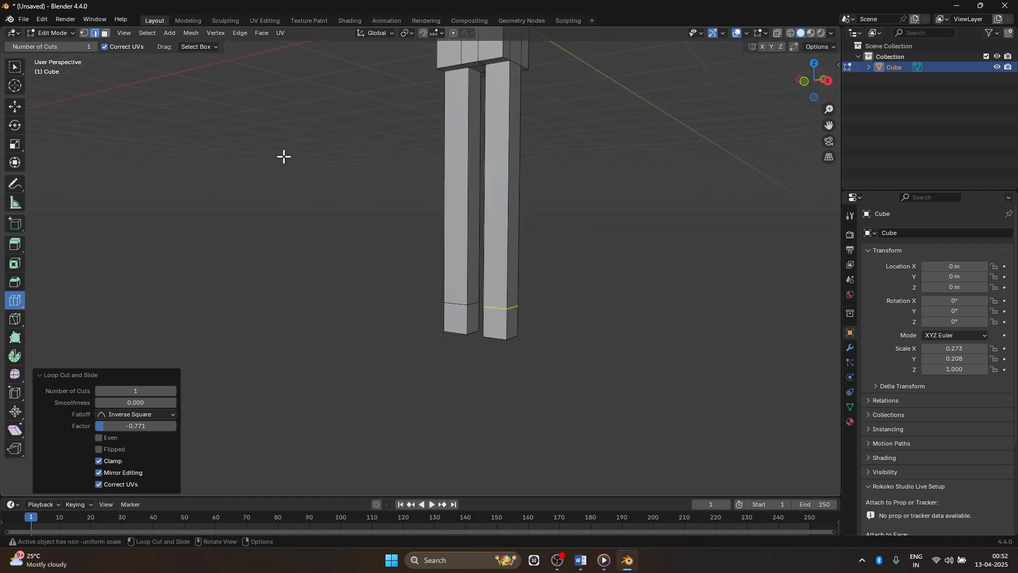
pyautogui.click(15, 67)
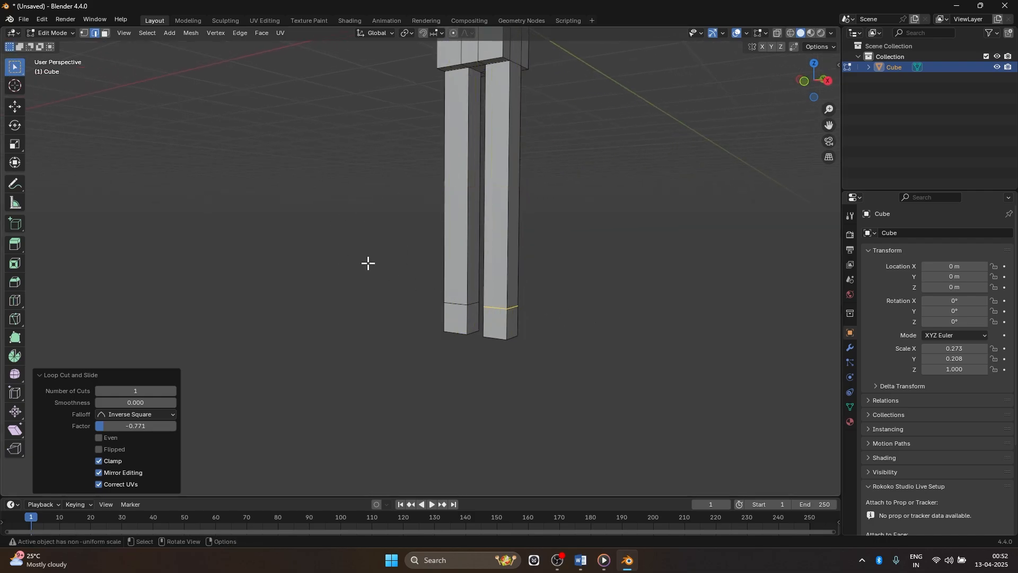
pyautogui.click(454, 314)
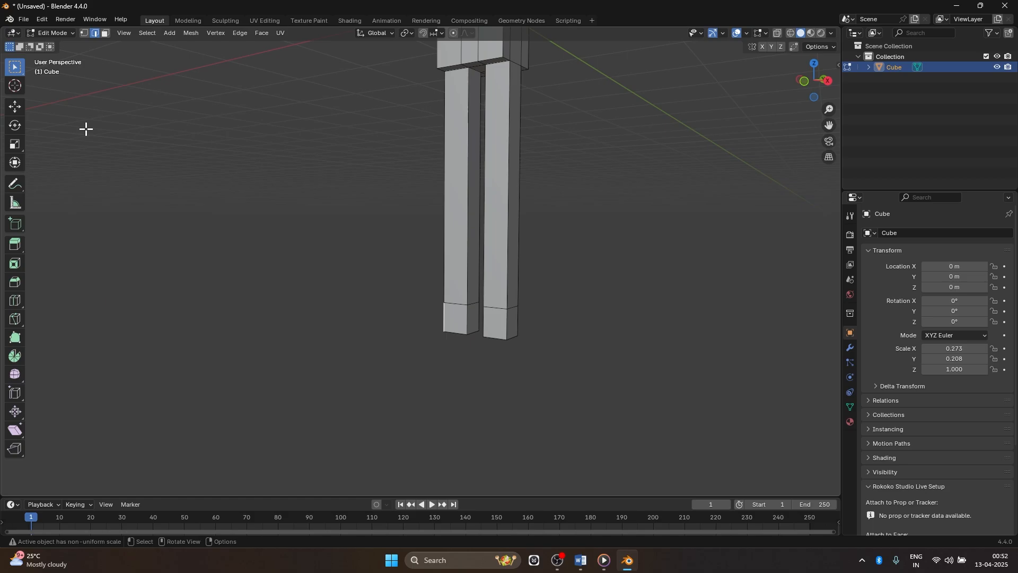
pyautogui.click(105, 33)
pyautogui.click(452, 317)
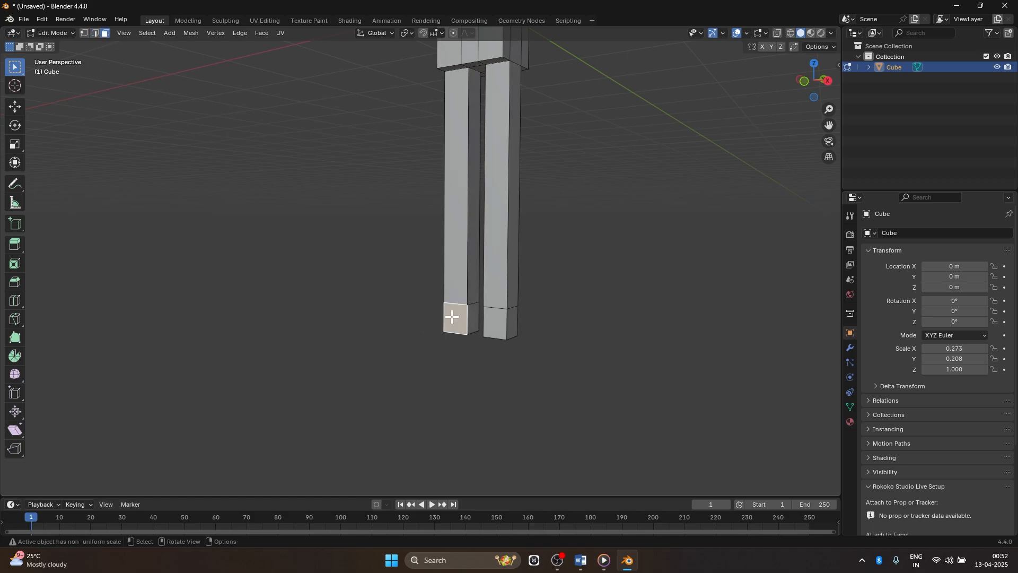
pyautogui.keyDown('shift'); pyautogui.click(494, 321); pyautogui.keyUp('shift')
pyautogui.press('e')
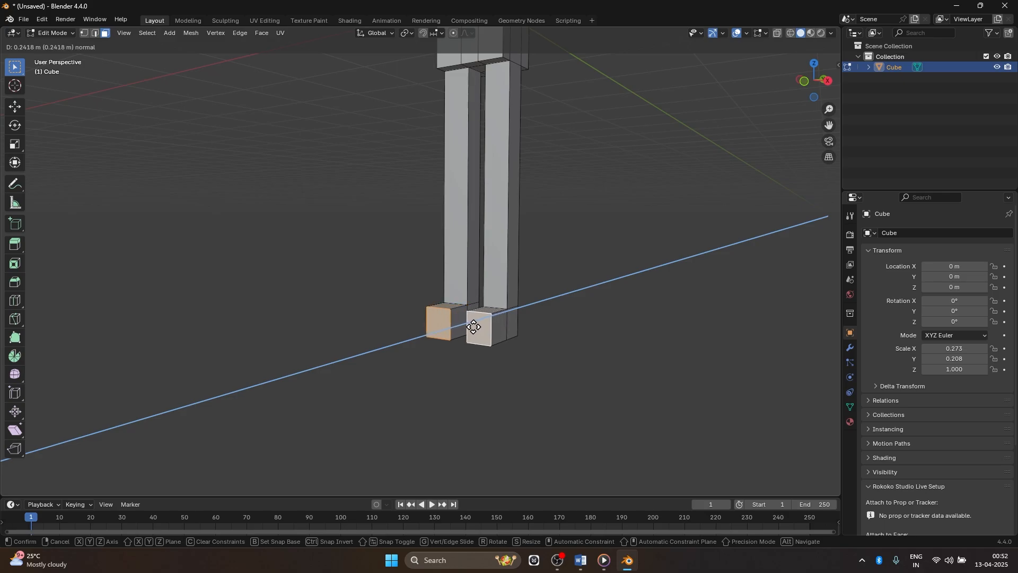
pyautogui.click(452, 334)
# Move the front side face of each arm to adjust the arms' thickness, starting with the -X arm
pyautogui.moveTo(606, 339); pyautogui.dragTo(666, 338, button='middle')
pyautogui.moveTo(766, 329); pyautogui.dragTo(661, 312, button='middle')
pyautogui.scroll(-2, 631, 269)
pyautogui.moveTo(589, 246); pyautogui.dragTo(366, 264, button='middle')
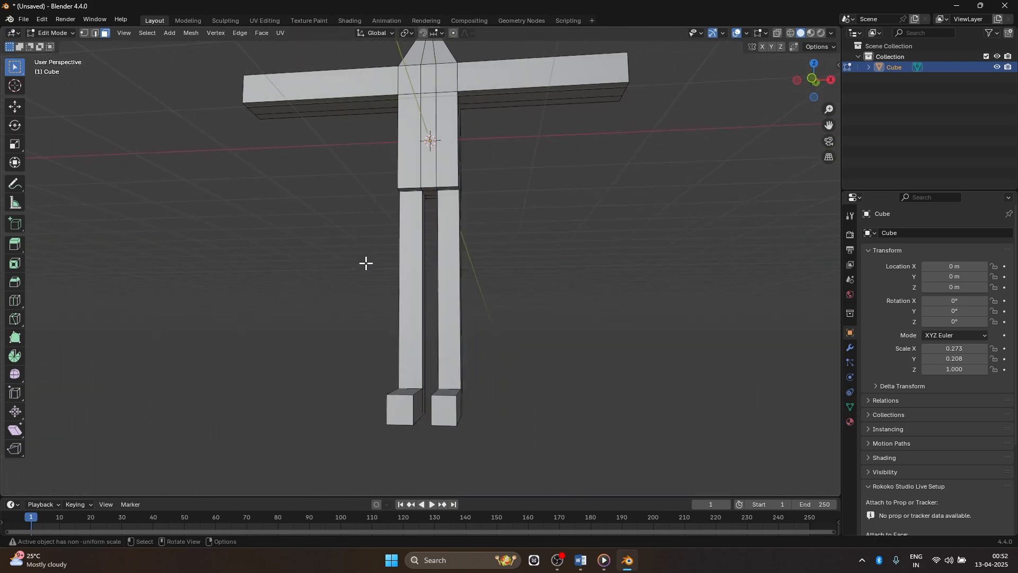
pyautogui.moveTo(513, 285); pyautogui.dragTo(457, 289, button='middle')
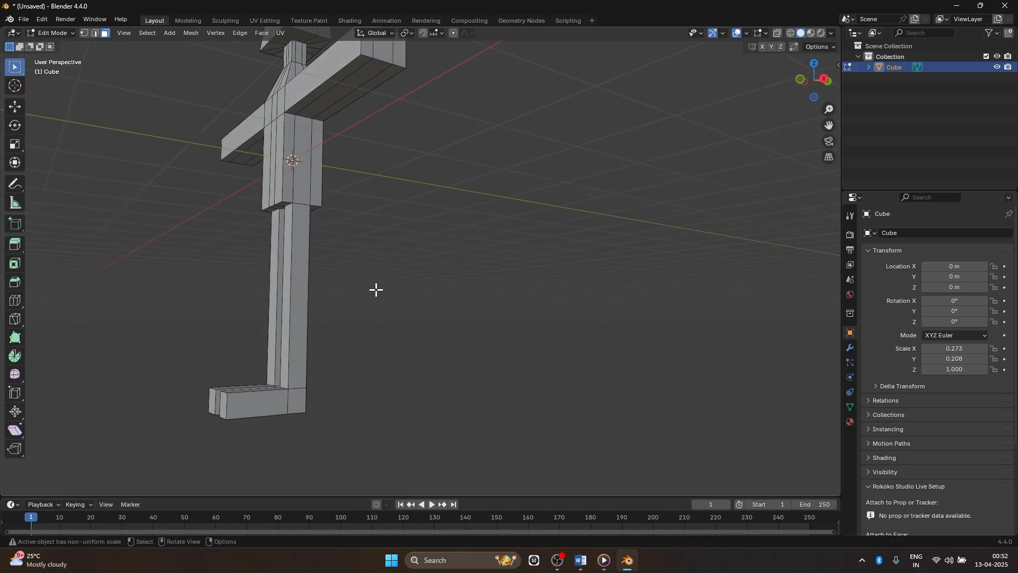
pyautogui.moveTo(376, 290); pyautogui.dragTo(477, 320, button='middle')
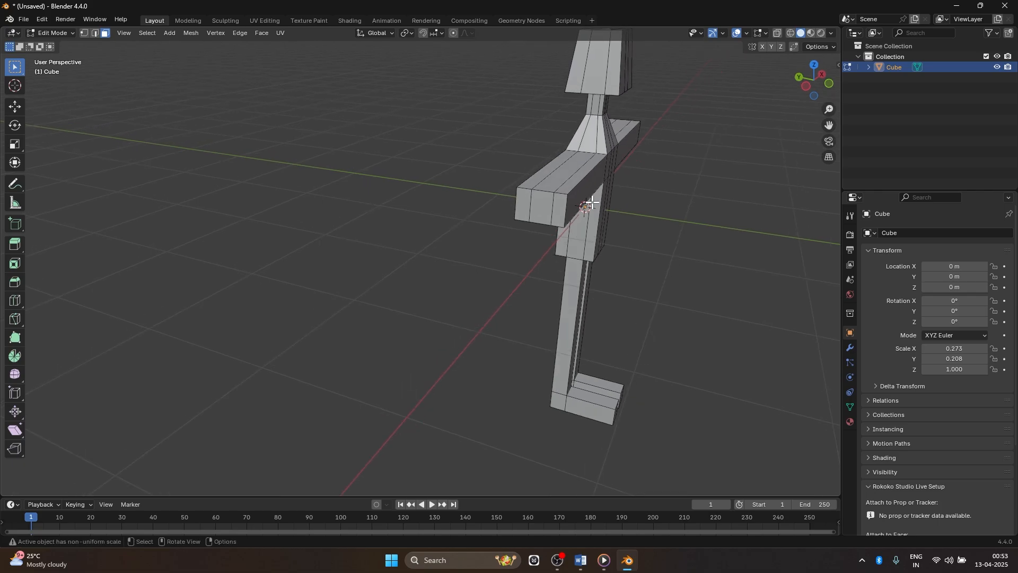
pyautogui.click(589, 192)
pyautogui.press('g')
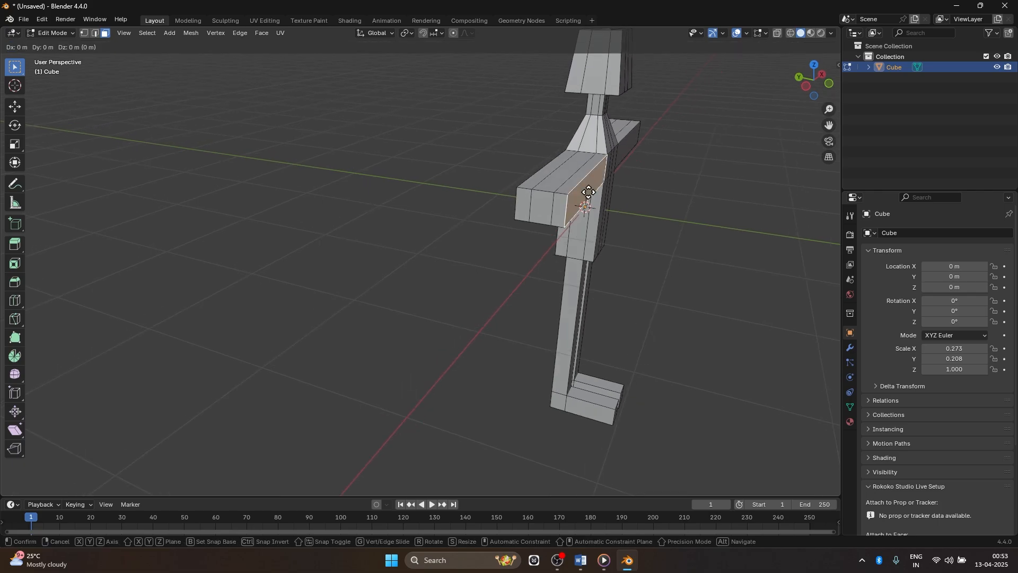
pyautogui.click(637, 183)
pyautogui.moveTo(637, 183); pyautogui.dragTo(438, 276, button='middle')
pyautogui.click(439, 277)
pyautogui.press('g')
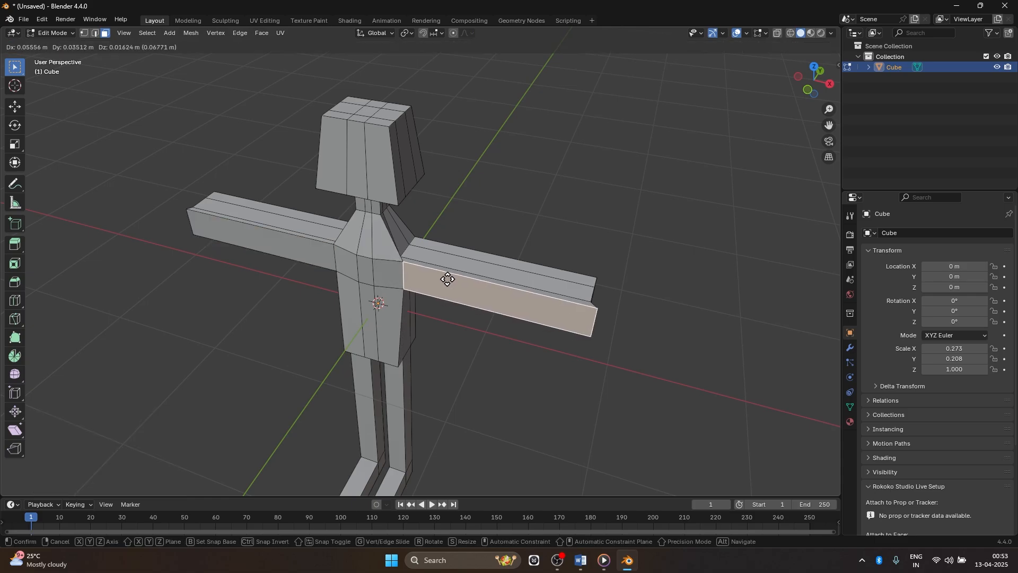
pyautogui.click(448, 279)
# Move the arms' back faces forward, the +X arm's by about -0.081 m in Y, the -X arm's by about -0.036 m in Y and 0.036 m in Z
pyautogui.moveTo(609, 277); pyautogui.dragTo(443, 278, button='middle')
pyautogui.click(284, 223)
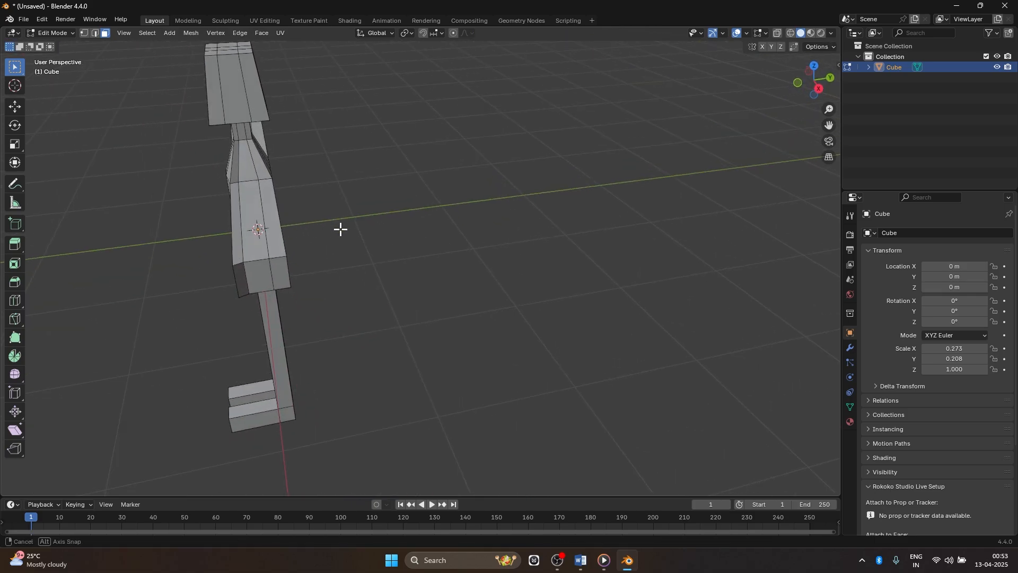
pyautogui.moveTo(341, 227); pyautogui.dragTo(244, 180, button='middle')
pyautogui.click(234, 180)
pyautogui.press('g')
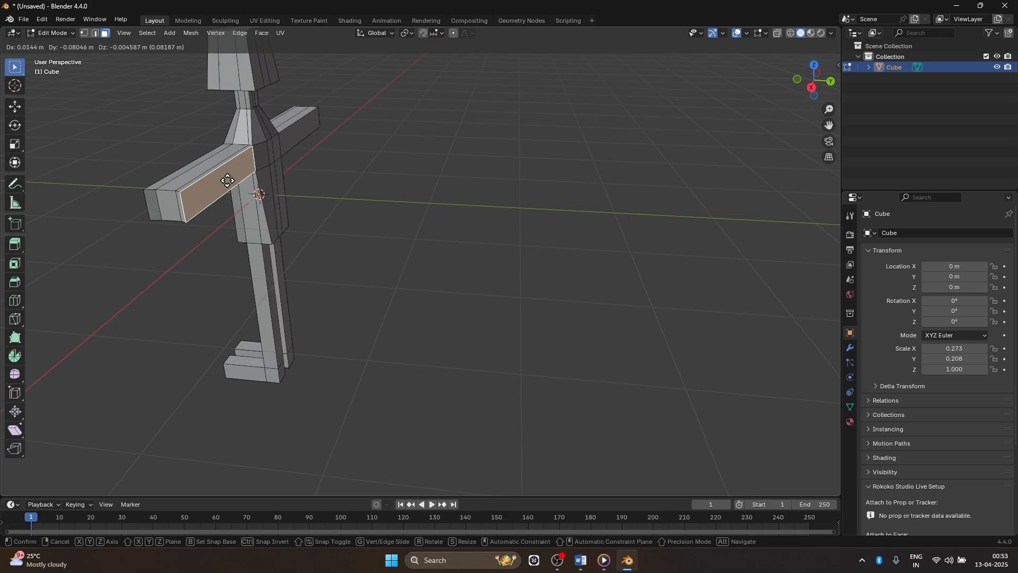
pyautogui.click(227, 181)
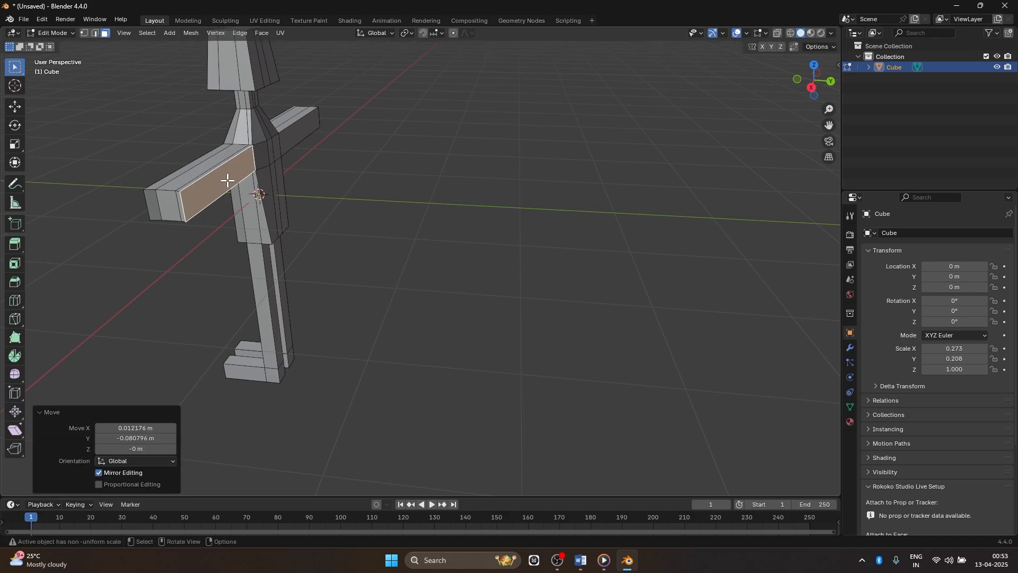
pyautogui.click(300, 138)
pyautogui.press('g')
pyautogui.click(306, 134)
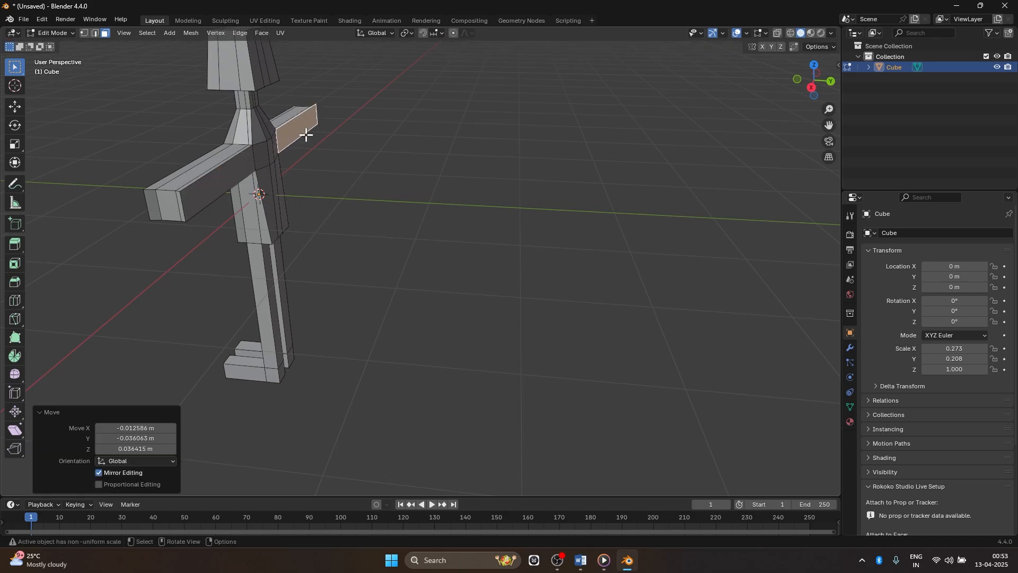
# Examine the reshaped arms and the whole figure's proportions from several angles
pyautogui.moveTo(307, 134); pyautogui.dragTo(445, 196, button='middle')
pyautogui.moveTo(410, 195); pyautogui.dragTo(629, 215, button='middle')
pyautogui.scroll(2, 618, 223)
pyautogui.scroll(-3, 405, 253)
pyautogui.scroll(-2, 629, 215)
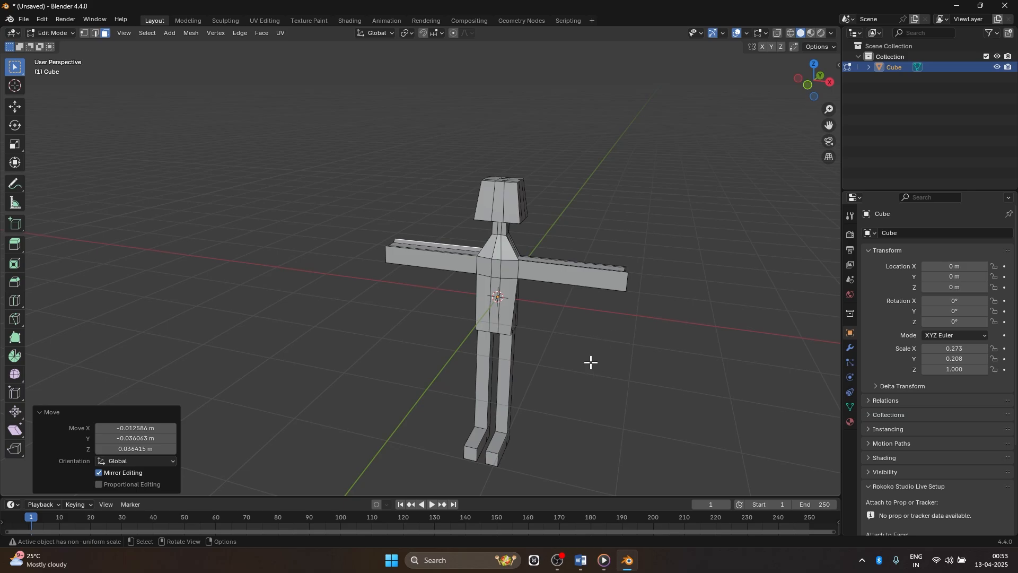
pyautogui.moveTo(590, 362); pyautogui.dragTo(617, 312, button='middle')
pyautogui.scroll(3, 616, 311)
pyautogui.keyDown('shift'); pyautogui.moveTo(671, 271); pyautogui.dragTo(525, 314, button='middle'); pyautogui.keyUp('shift')
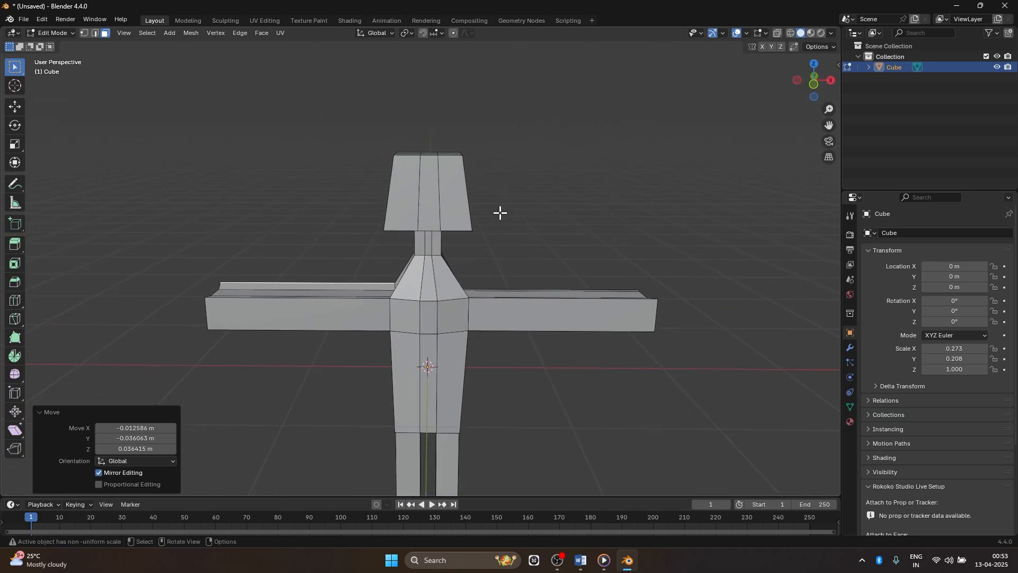
pyautogui.keyDown('shift'); pyautogui.moveTo(506, 198); pyautogui.dragTo(514, 337, button='middle'); pyautogui.keyUp('shift')
# Inset the middle end face of the +X arm at scale 0.826 and extrude it outward about 0.22 m as a hand
pyautogui.keyDown('shift'); pyautogui.moveTo(543, 373); pyautogui.dragTo(666, 298, button='middle'); pyautogui.keyUp('shift')
pyautogui.click(659, 303)
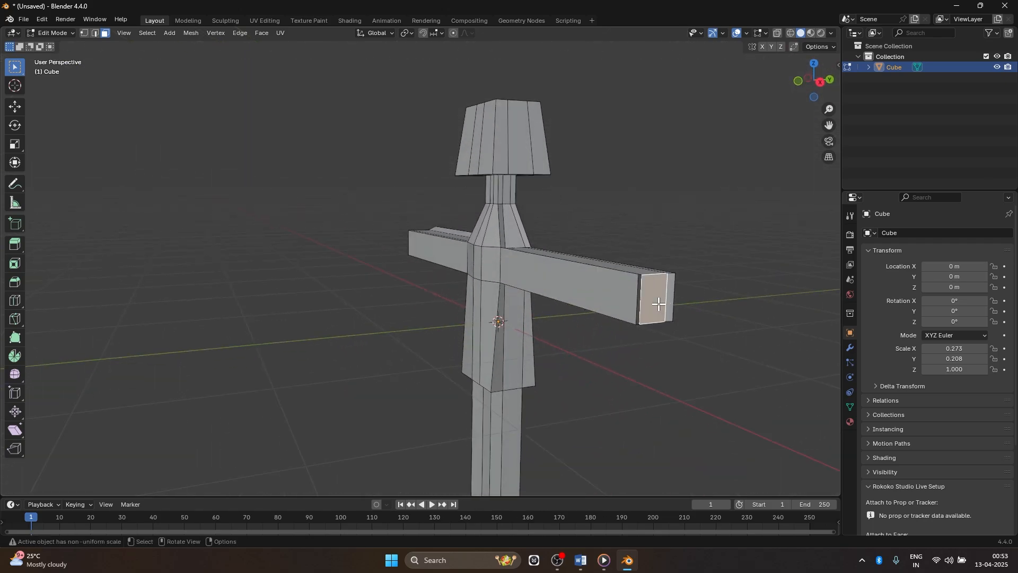
pyautogui.press('s')
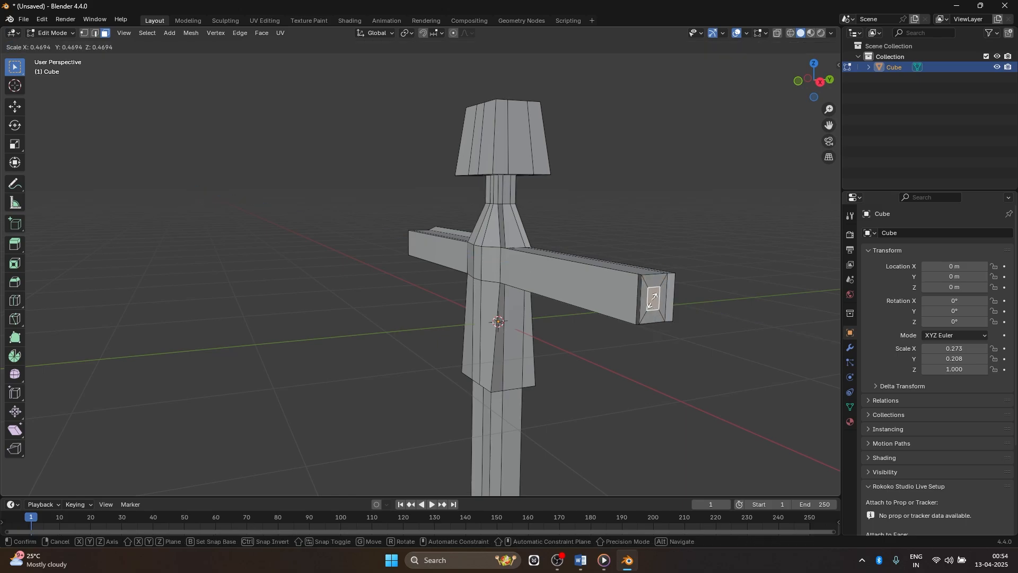
pyautogui.click(654, 300)
pyautogui.press('e')
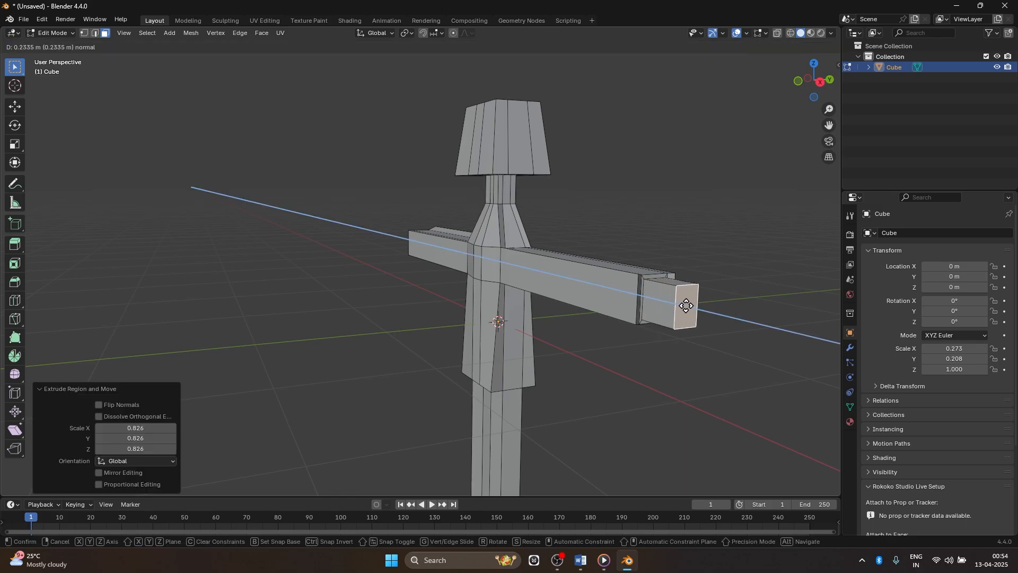
pyautogui.click(685, 306)
# Taper the +X arm's hand by scaling its end face to about 0.327
pyautogui.press('s')
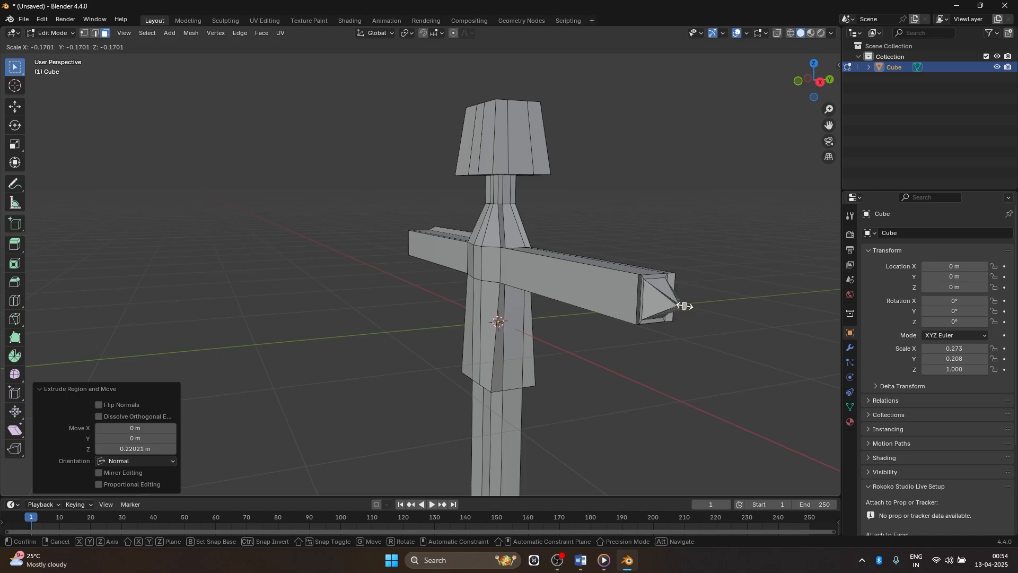
pyautogui.click(683, 306)
pyautogui.scroll(2, 691, 306)
pyautogui.scroll(5, 691, 306)
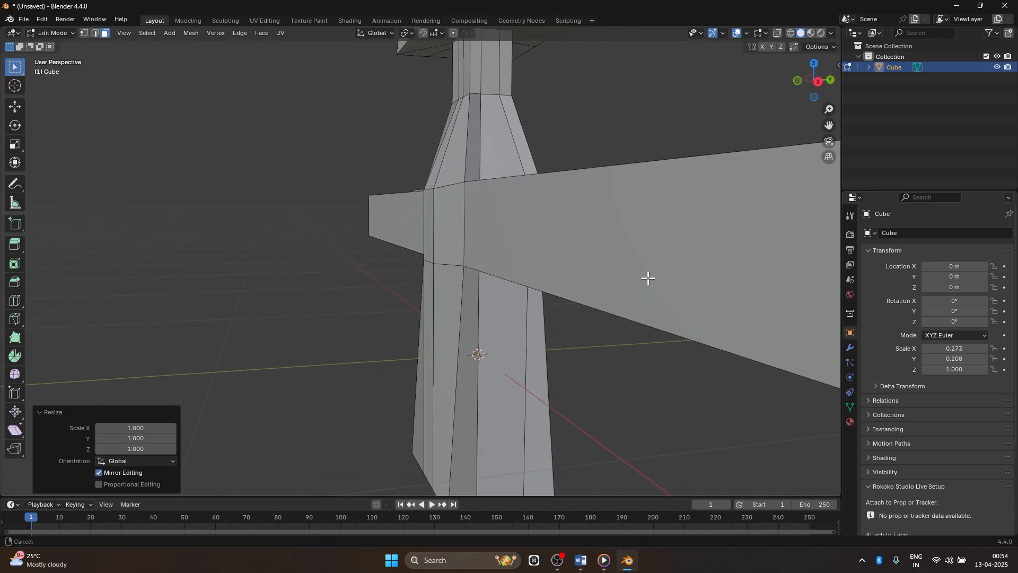
pyautogui.scroll(-4, 525, 230)
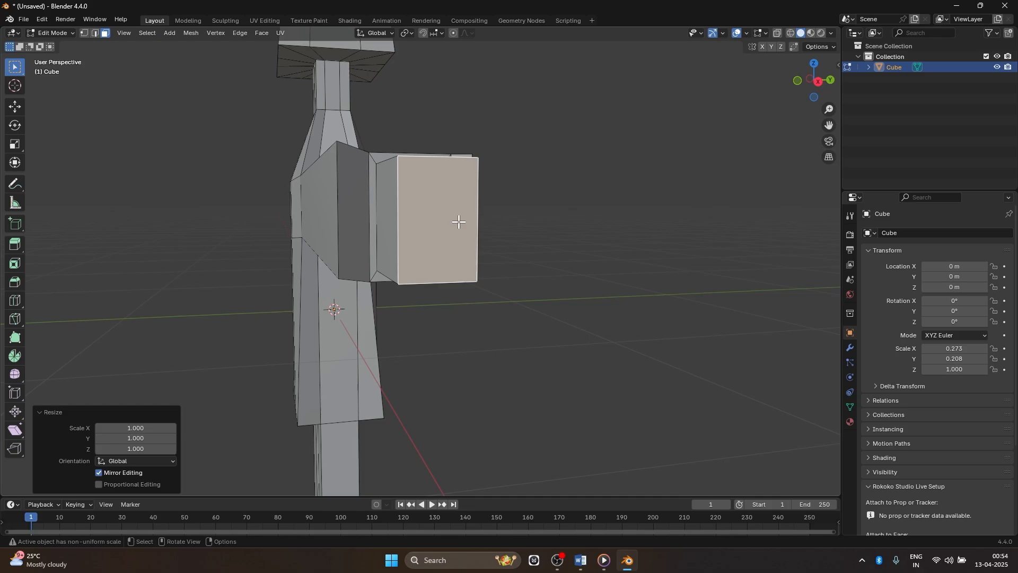
pyautogui.press('s')
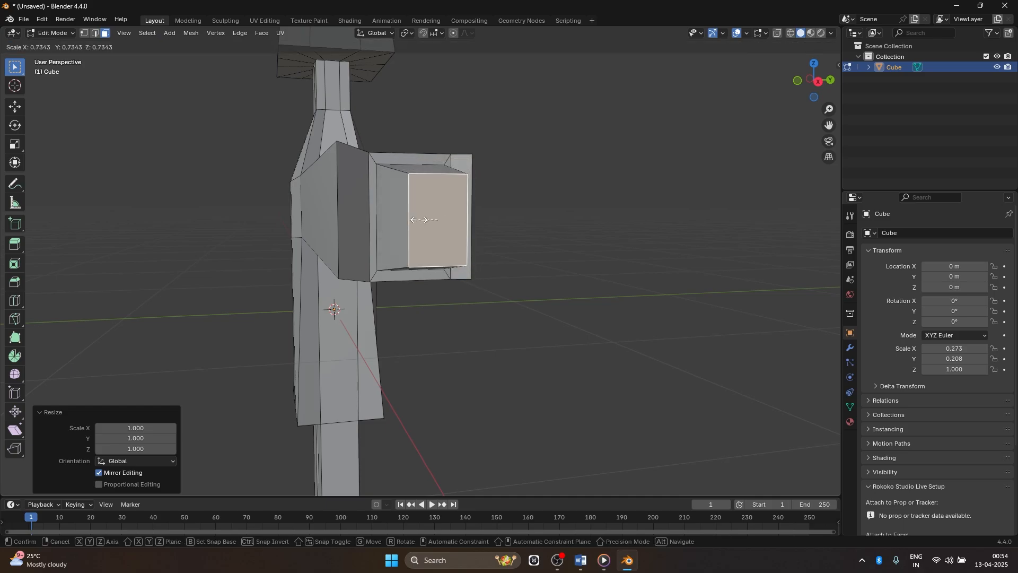
pyautogui.click(380, 230)
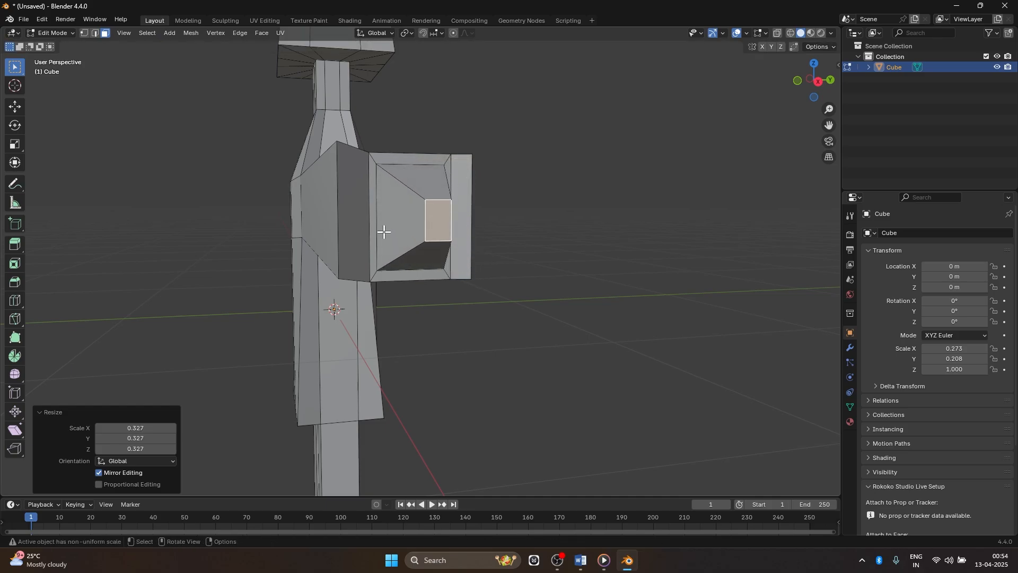
# Try insetting the middle end face of the -X arm, first at scale 0.517 and again at about 0.8, undoing both attempts
pyautogui.moveTo(380, 231); pyautogui.dragTo(607, 236, button='middle')
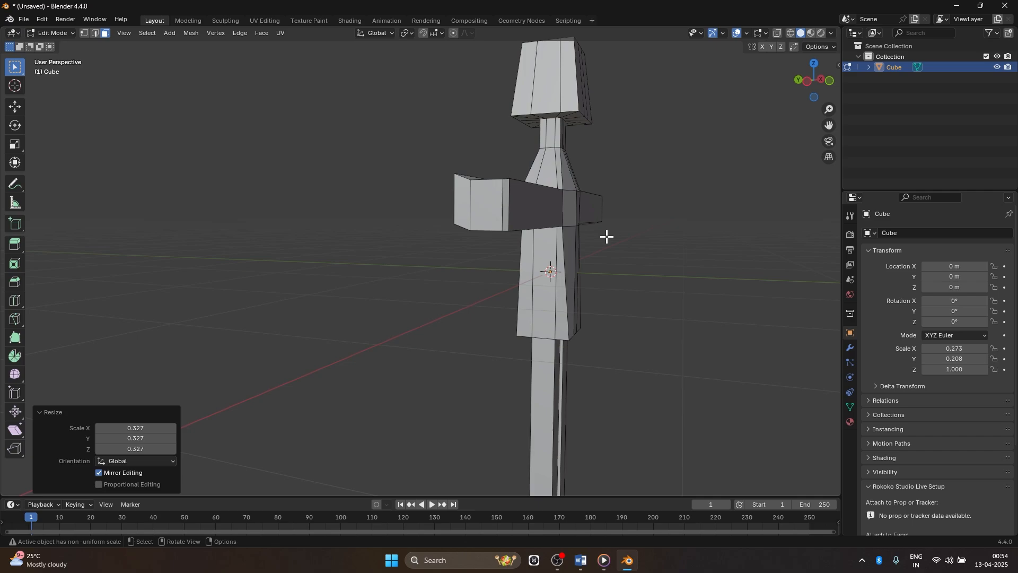
pyautogui.click(474, 197)
pyautogui.press('s')
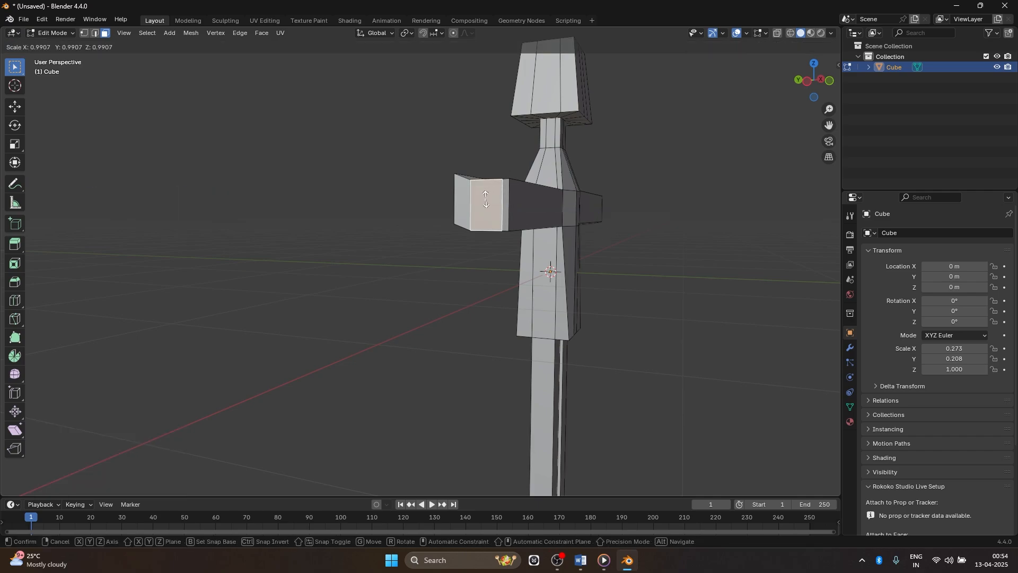
pyautogui.click(486, 228)
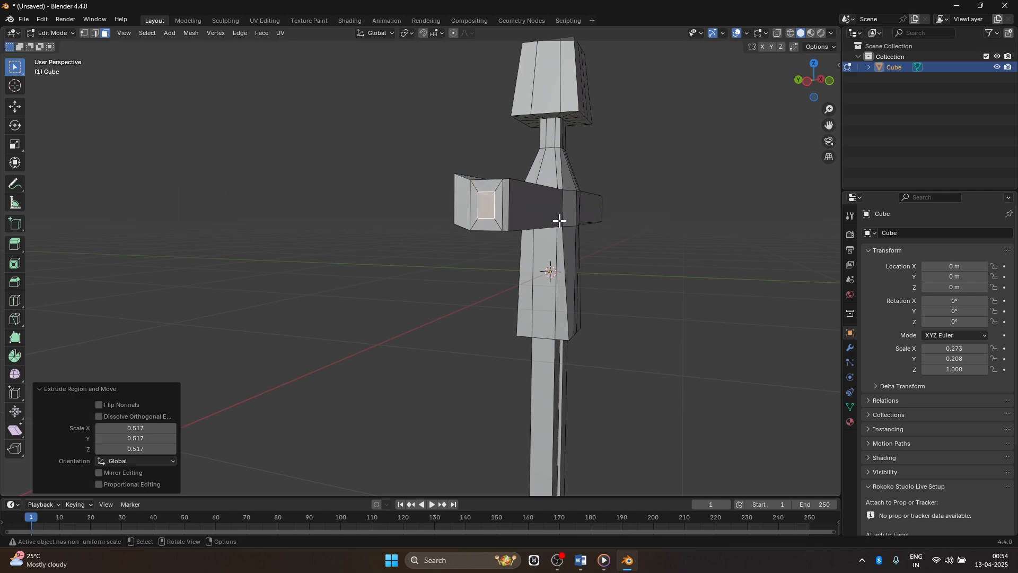
pyautogui.press('e')
pyautogui.click(499, 221)
pyautogui.moveTo(696, 233)
pyautogui.mouseDown(button='middle')
pyautogui.moveTo(516, 230)
pyautogui.moveTo(678, 228)
pyautogui.mouseUp(button='middle')
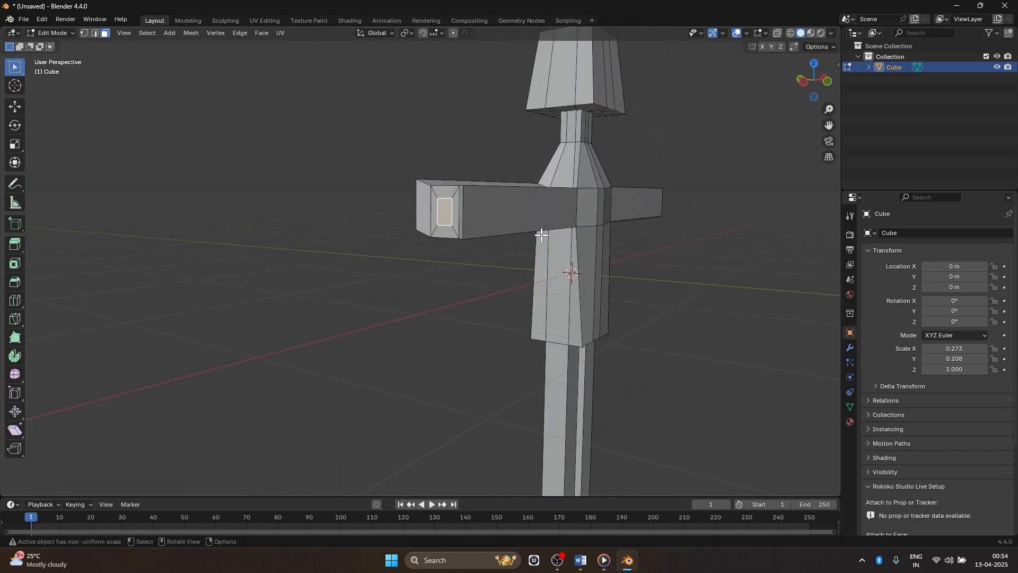
pyautogui.hotkey('ctrl', 'z')
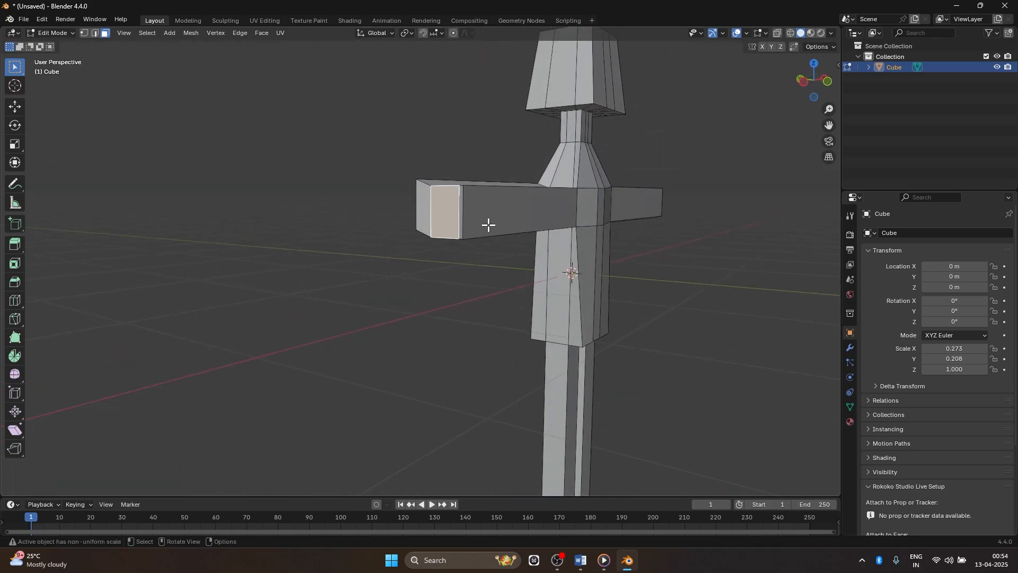
pyautogui.press('s')
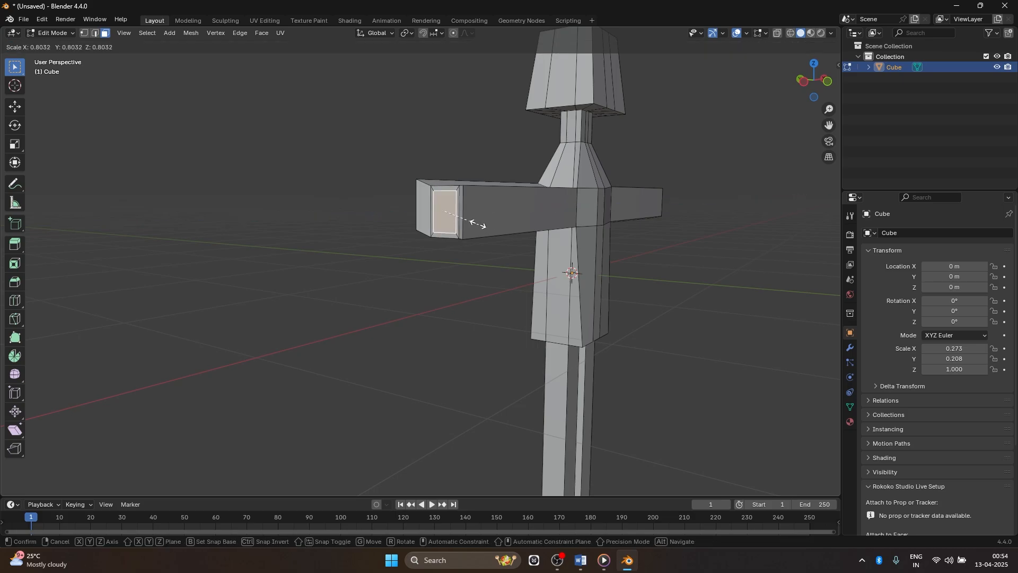
pyautogui.click(477, 224)
pyautogui.hotkey('ctrl', 'z')
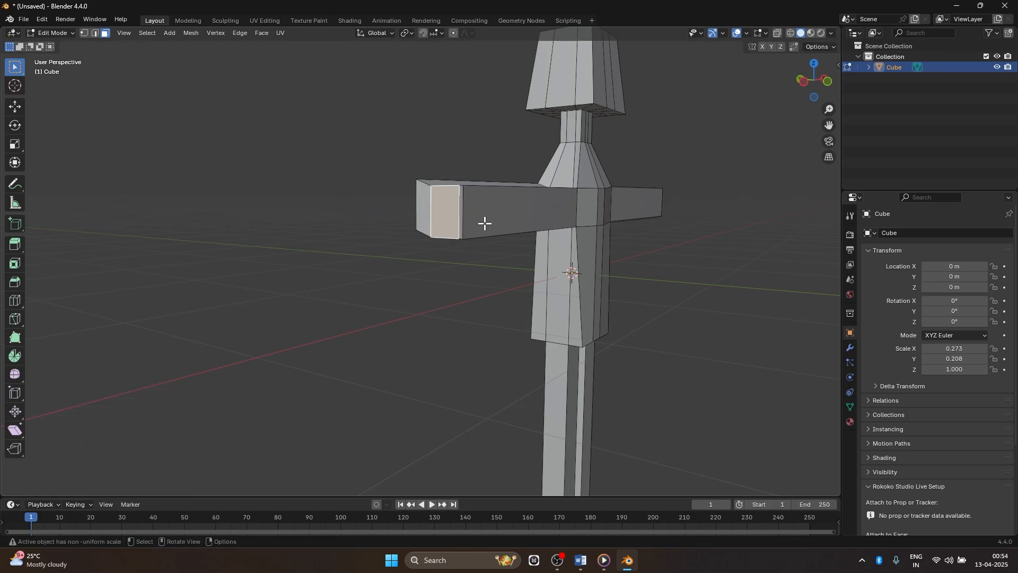
# Extrude the middle end face of the -X arm outward about 0.19 m and scale it to about 0.458 as a tapered hand
pyautogui.press('e')
pyautogui.click(443, 223)
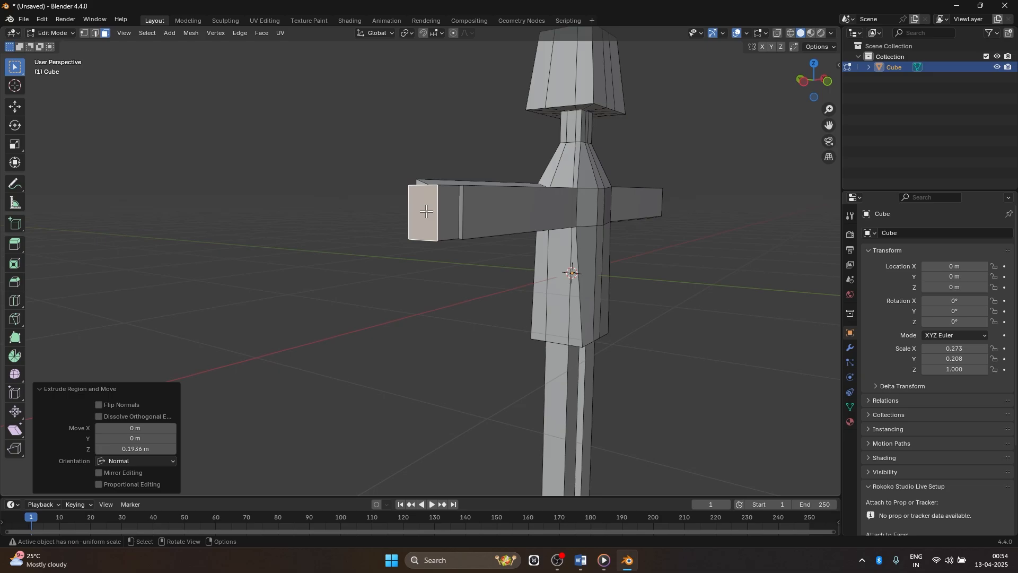
pyautogui.press('s')
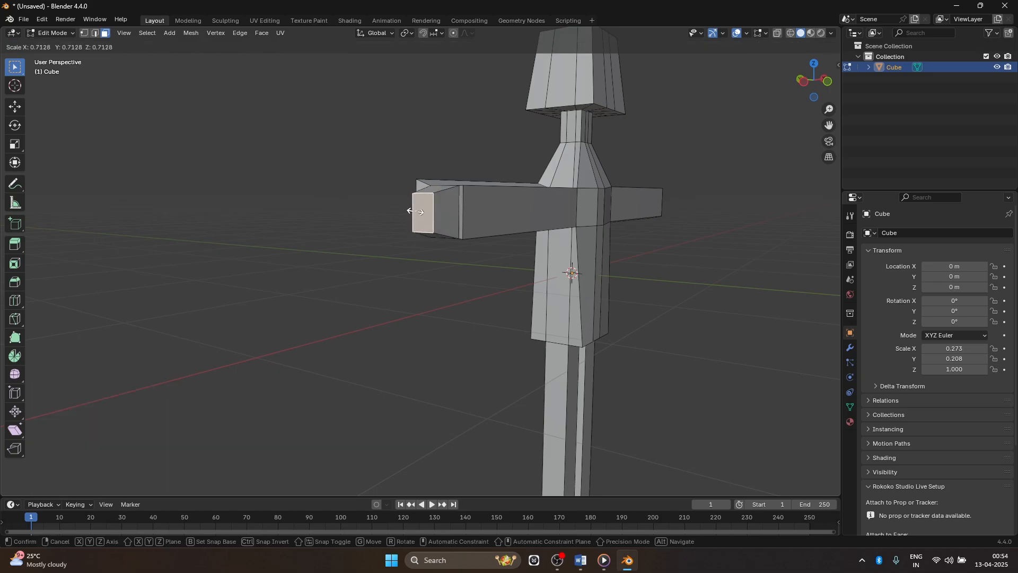
pyautogui.click(417, 215)
pyautogui.moveTo(504, 221); pyautogui.dragTo(452, 240, button='middle')
pyautogui.scroll(-2, 452, 241)
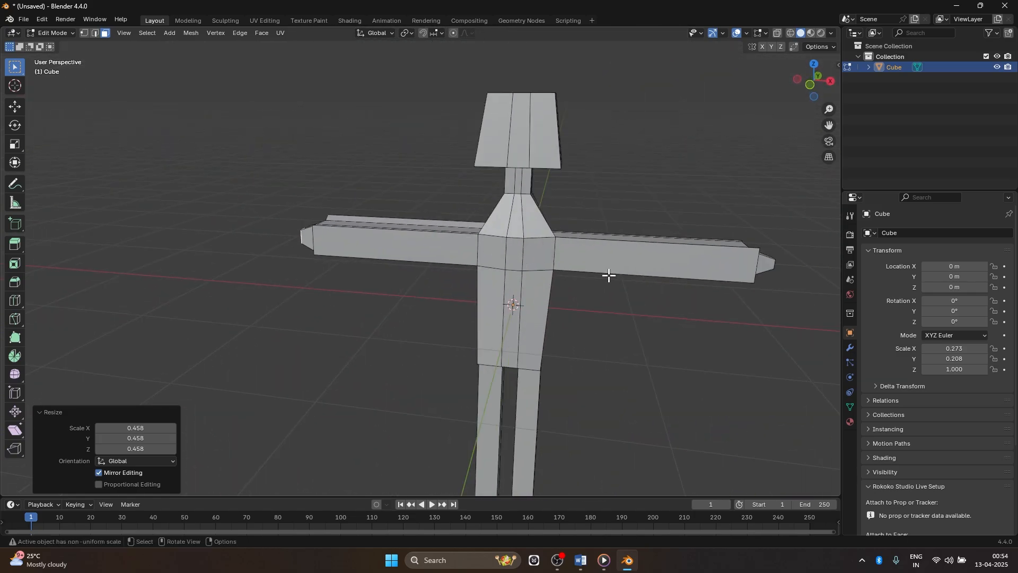
pyautogui.scroll(-3, 609, 275)
pyautogui.moveTo(623, 314)
pyautogui.mouseDown(button='middle')
pyautogui.moveTo(580, 300)
pyautogui.moveTo(657, 315)
pyautogui.moveTo(609, 309)
pyautogui.mouseUp(button='middle')
pyautogui.scroll(3, 582, 277)
pyautogui.moveTo(653, 178); pyautogui.dragTo(570, 263, button='middle')
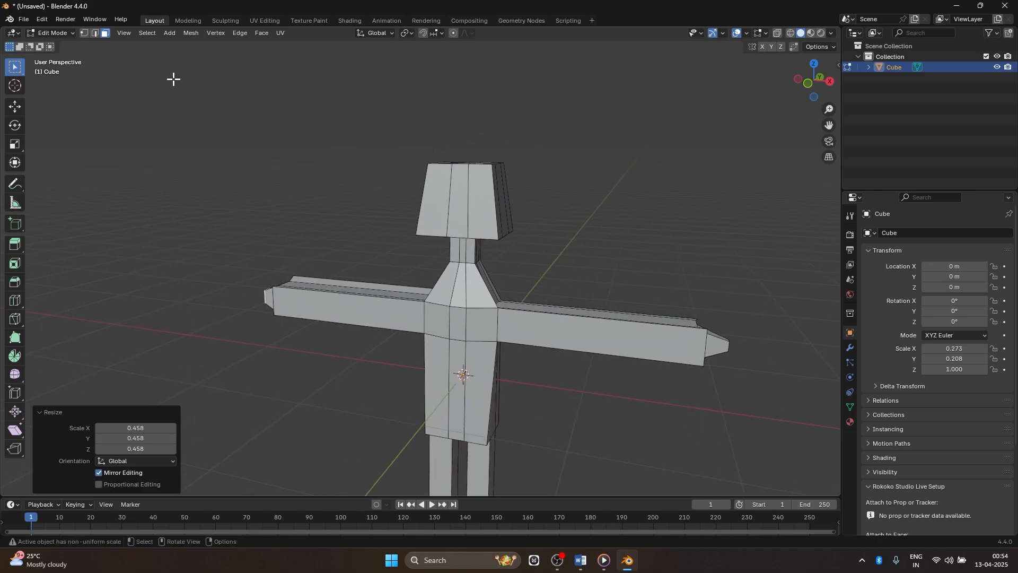
# Switch the character mesh from Edit Mode to Object Mode
pyautogui.click(55, 34)
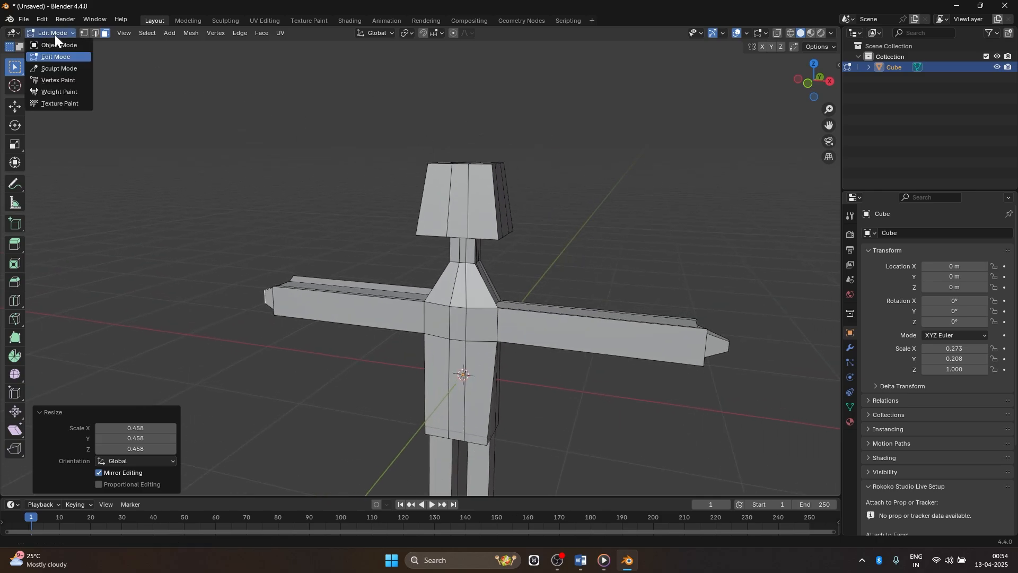
pyautogui.click(62, 47)
pyautogui.scroll(-3, 319, 155)
pyautogui.moveTo(318, 196); pyautogui.dragTo(301, 155, button='middle')
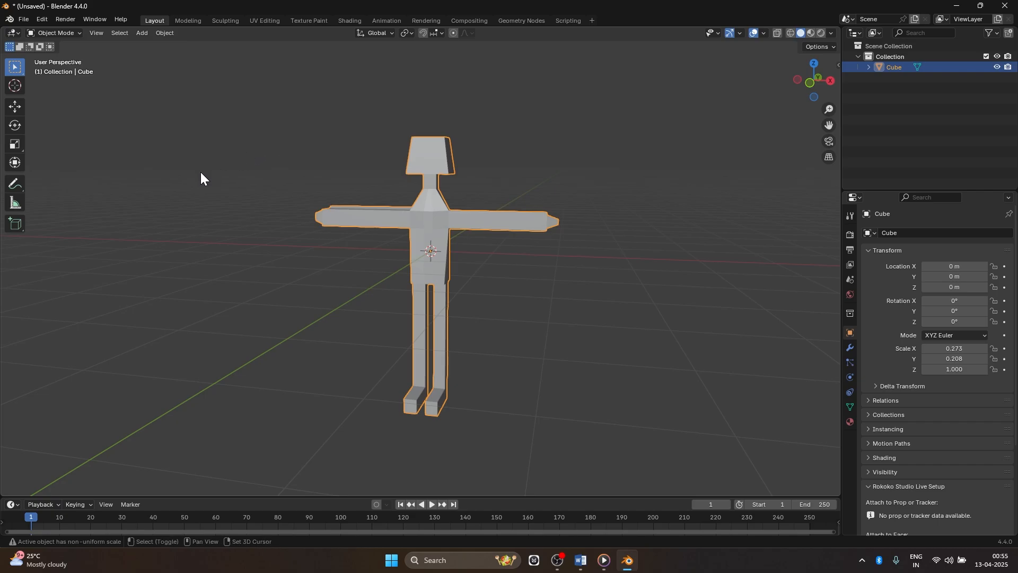
# Save the scene as "Cube god tutorial" in the H:\Blender\Projects folder
pyautogui.hotkey('shift', 'a')
pyautogui.moveTo(201, 173)
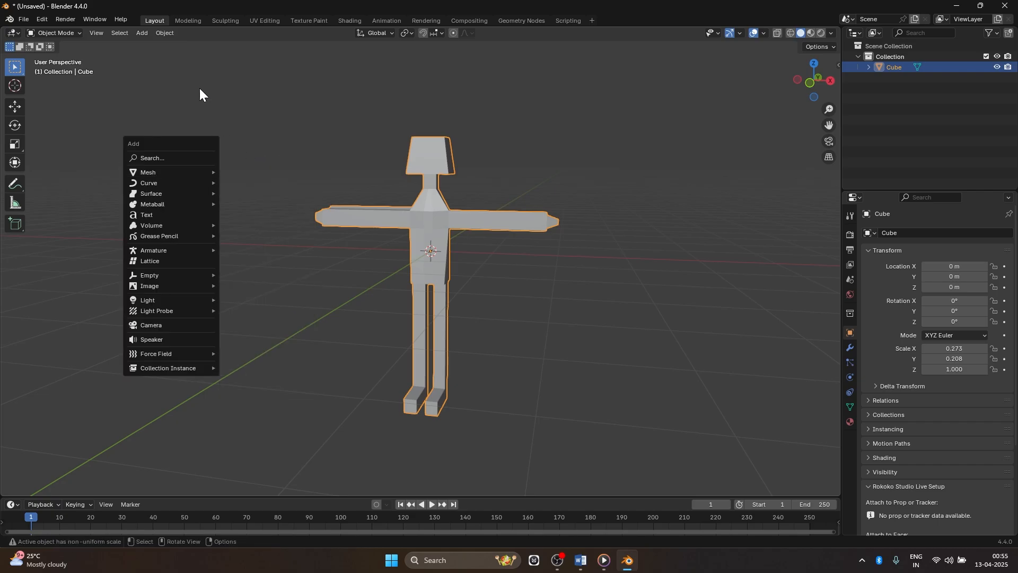
pyautogui.click(25, 20)
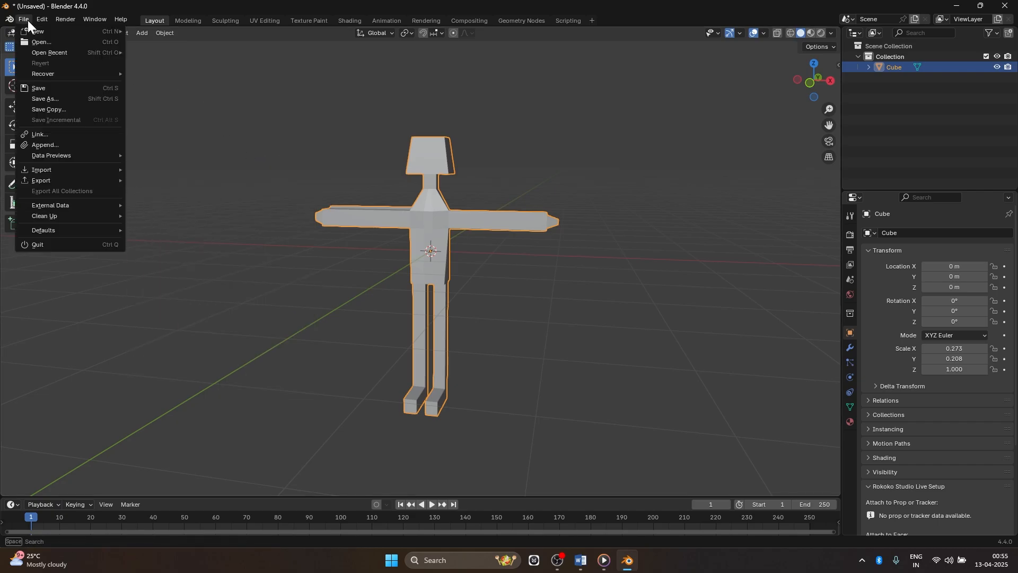
pyautogui.click(46, 89)
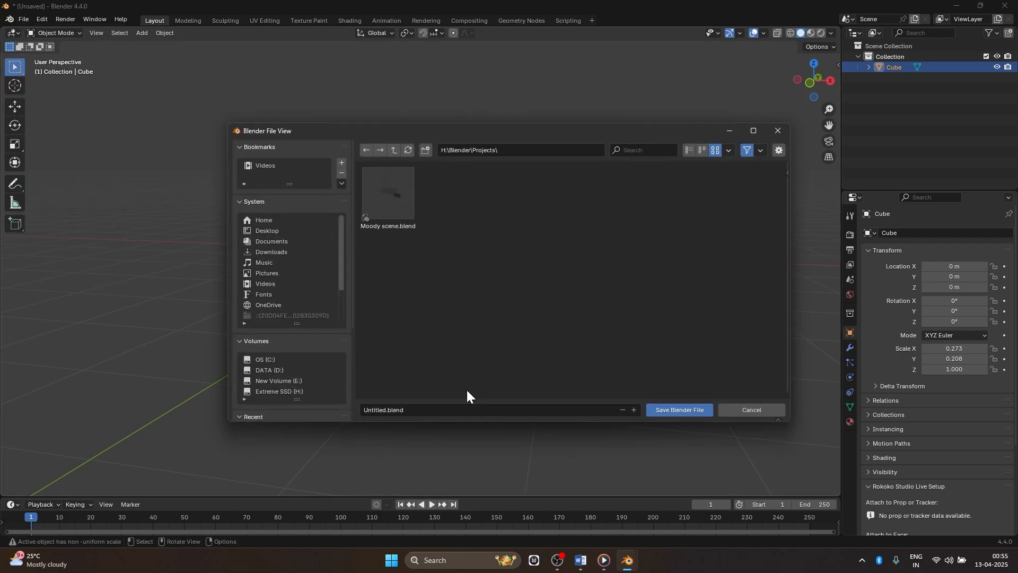
pyautogui.click(422, 409)
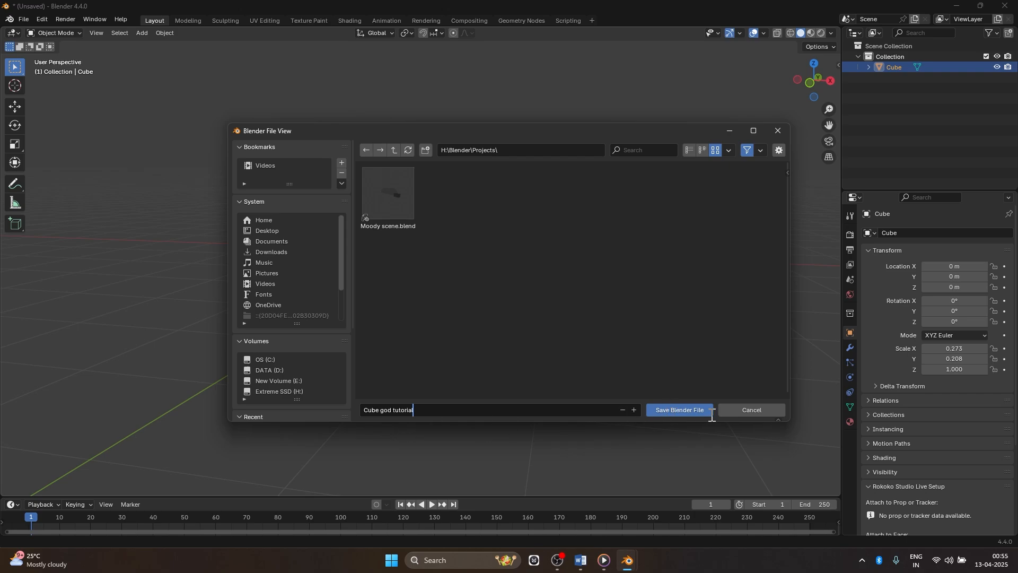
pyautogui.click(670, 411)
# Add a UV sphere with a 1 m radius at the world origin
pyautogui.scroll(5, 564, 236)
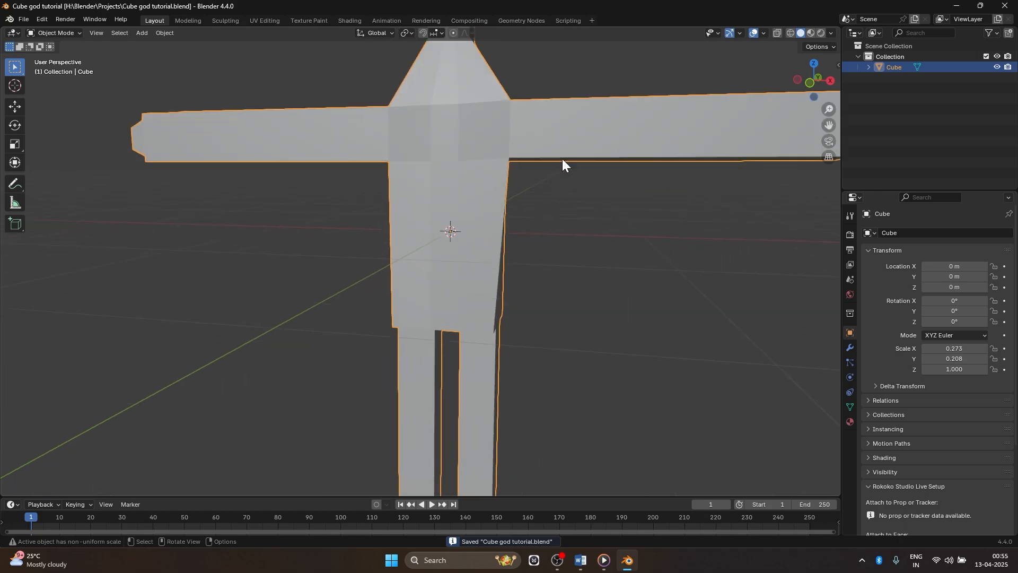
pyautogui.keyDown('shift'); pyautogui.moveTo(562, 158); pyautogui.dragTo(562, 345, button='middle'); pyautogui.keyUp('shift')
pyautogui.scroll(3, 592, 294)
pyautogui.scroll(-5, 610, 279)
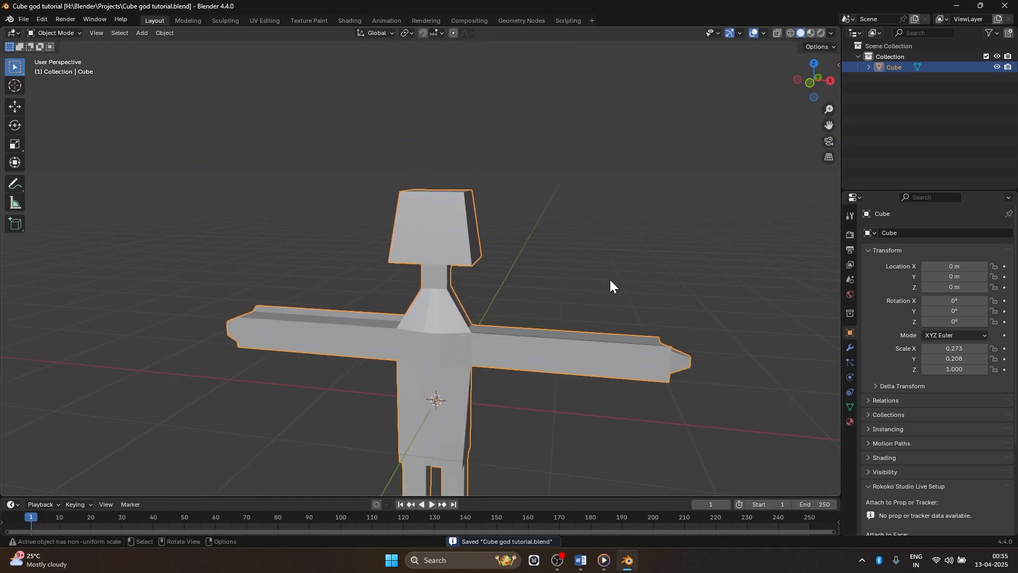
pyautogui.scroll(-2, 603, 285)
pyautogui.keyDown('shift'); pyautogui.moveTo(603, 285); pyautogui.dragTo(594, 252, button='middle'); pyautogui.keyUp('shift')
pyautogui.hotkey('shift', 'a')
pyautogui.moveTo(531, 301)
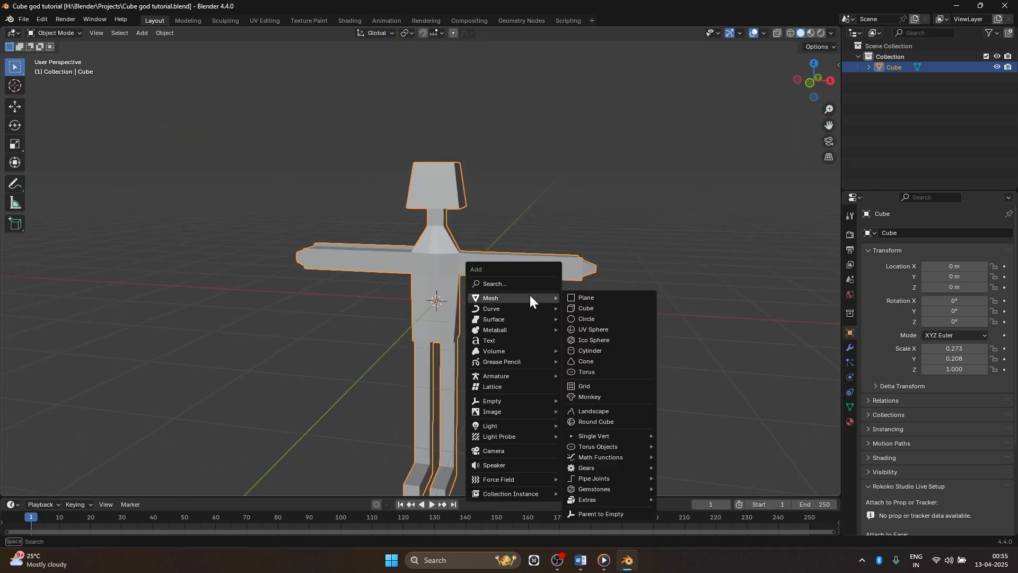
pyautogui.click(612, 328)
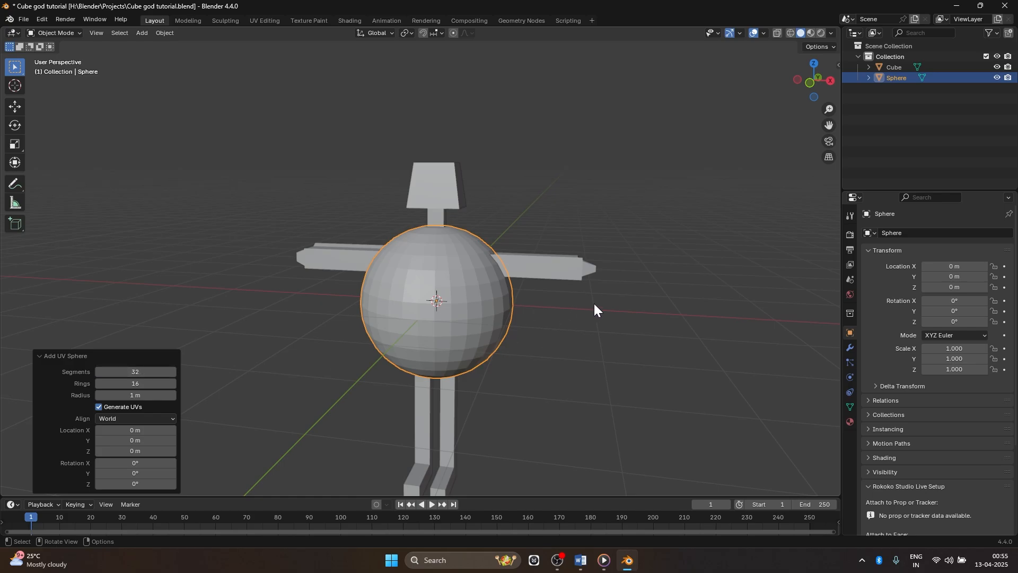
# Scale the sphere to about 0.219 and raise it about 1.54 m along Z into the character's head
pyautogui.click(153, 281)
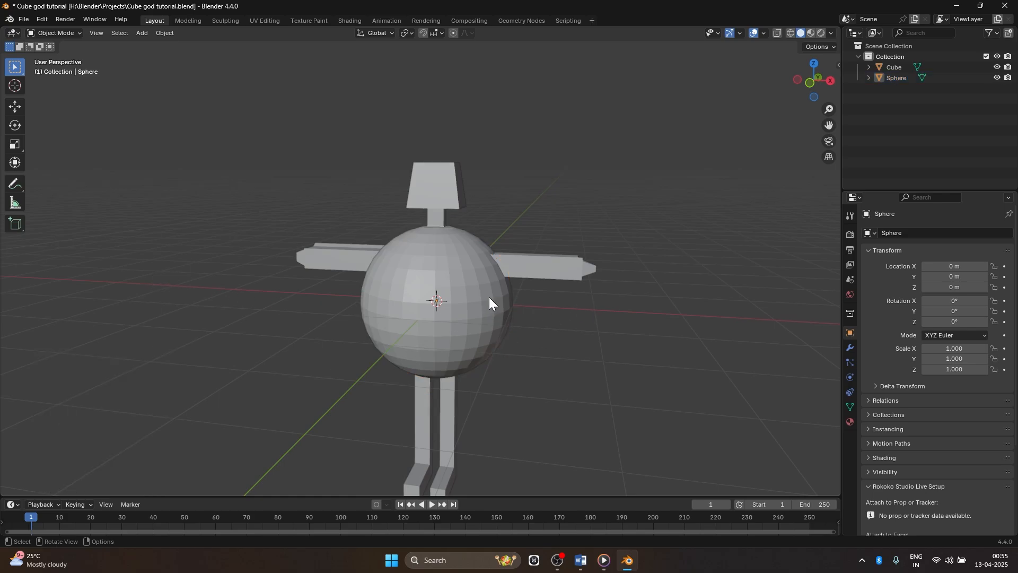
pyautogui.click(465, 296)
pyautogui.press('s')
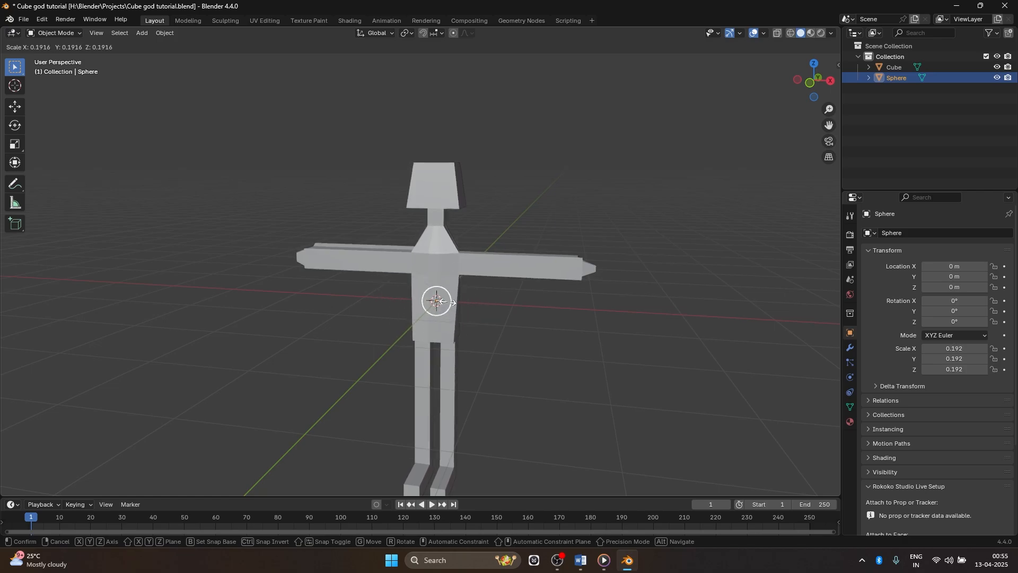
pyautogui.click(450, 302)
pyautogui.press('g')
pyautogui.press('z')
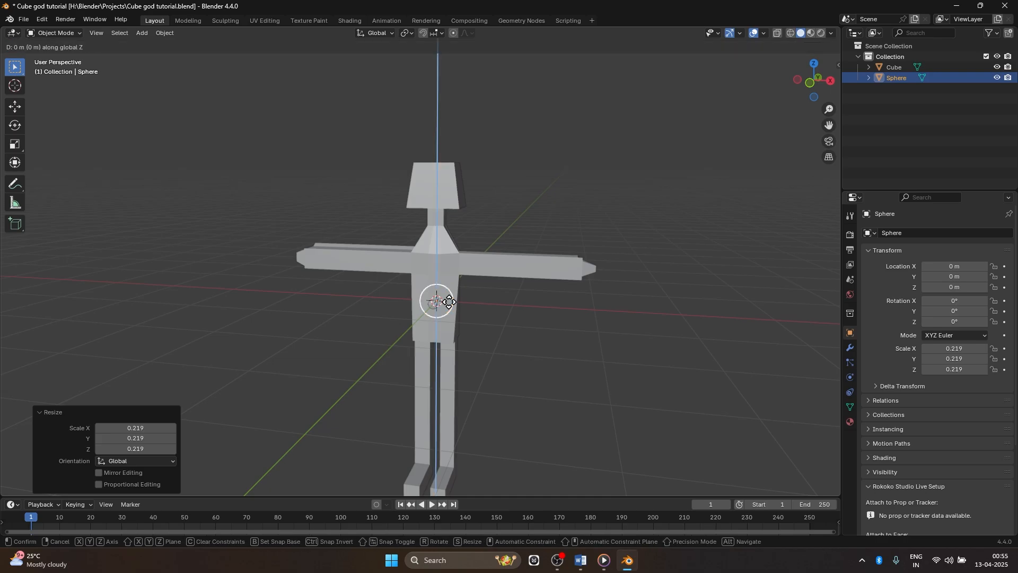
pyautogui.click(450, 184)
# Shrink the sphere by about 0.179 and place it on the face at X 0.15 m, Y -0.2 m, Z 1.6592 m
pyautogui.scroll(6, 450, 183)
pyautogui.keyDown('shift'); pyautogui.moveTo(552, 79); pyautogui.dragTo(559, 276, button='middle'); pyautogui.keyUp('shift')
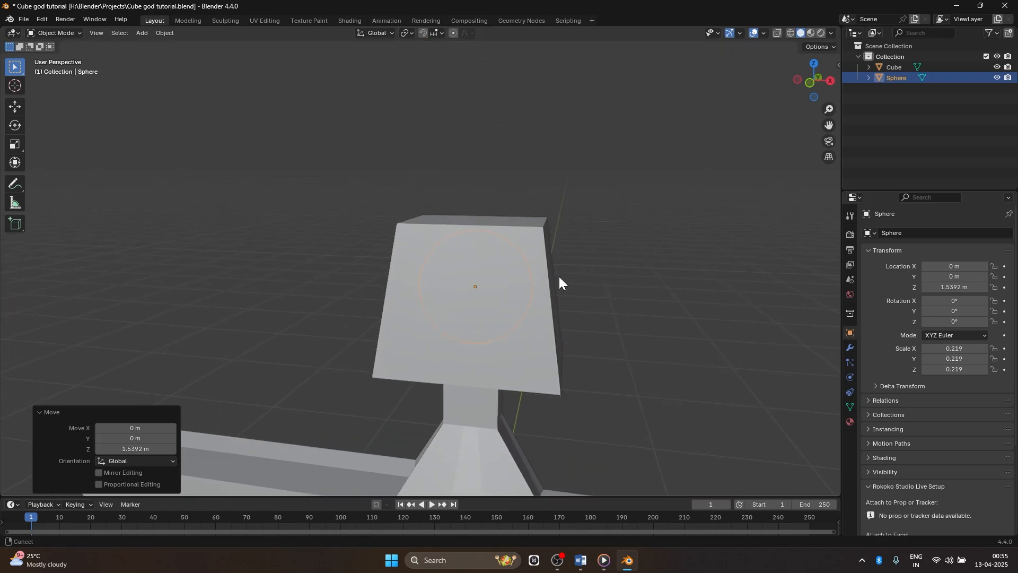
pyautogui.scroll(3, 581, 297)
pyautogui.press('s')
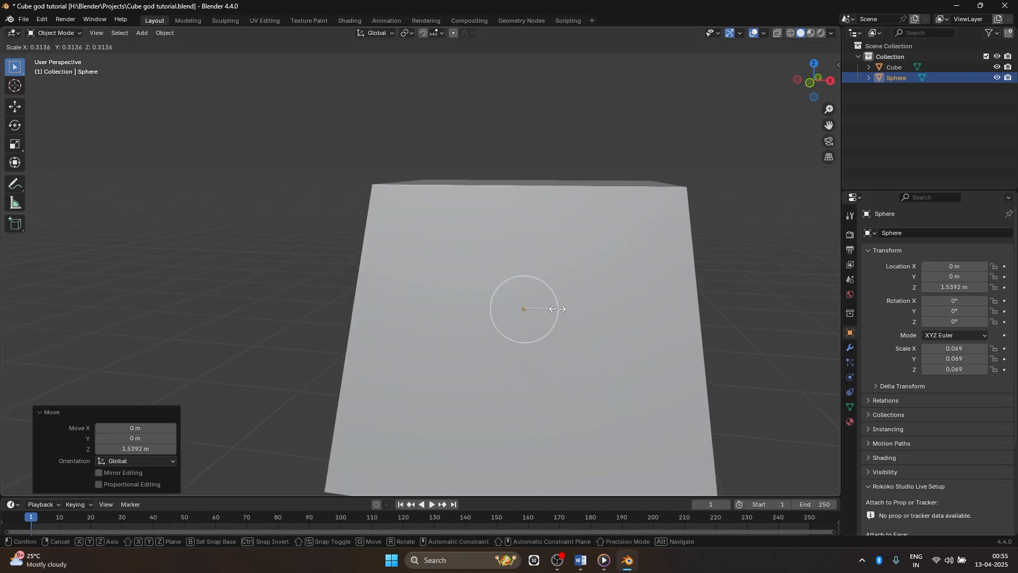
pyautogui.click(540, 309)
pyautogui.moveTo(692, 297)
pyautogui.mouseDown(button='middle')
pyautogui.moveTo(648, 297)
pyautogui.moveTo(698, 297)
pyautogui.mouseUp(button='middle')
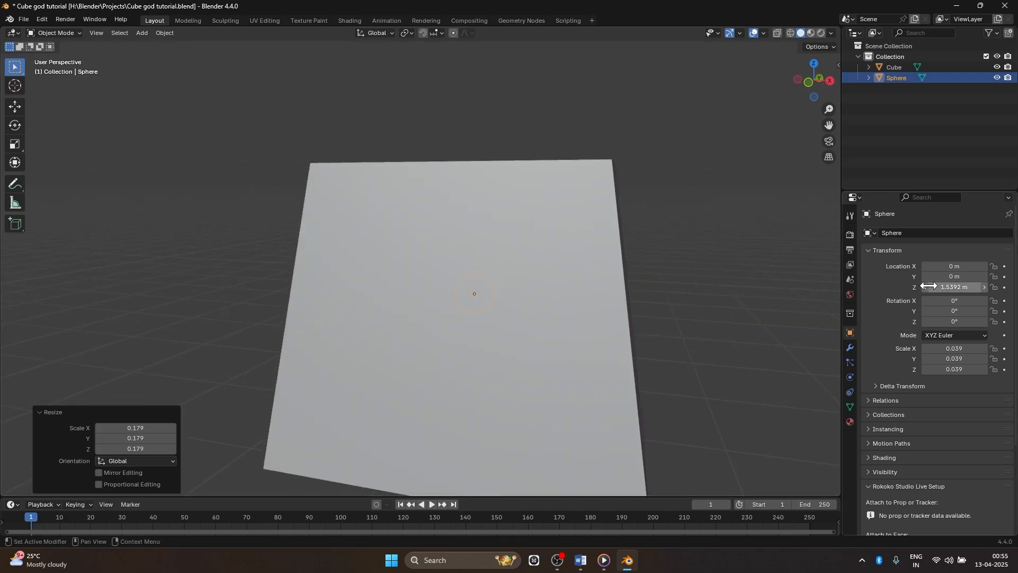
pyautogui.moveTo(958, 280)
pyautogui.mouseDown()
pyautogui.moveTo(947, 280)
pyautogui.moveTo(958, 274)
pyautogui.moveTo(955, 287)
pyautogui.moveTo(976, 287)
pyautogui.moveTo(961, 287)
pyautogui.moveTo(960, 268)
pyautogui.moveTo(972, 268)
pyautogui.mouseUp()
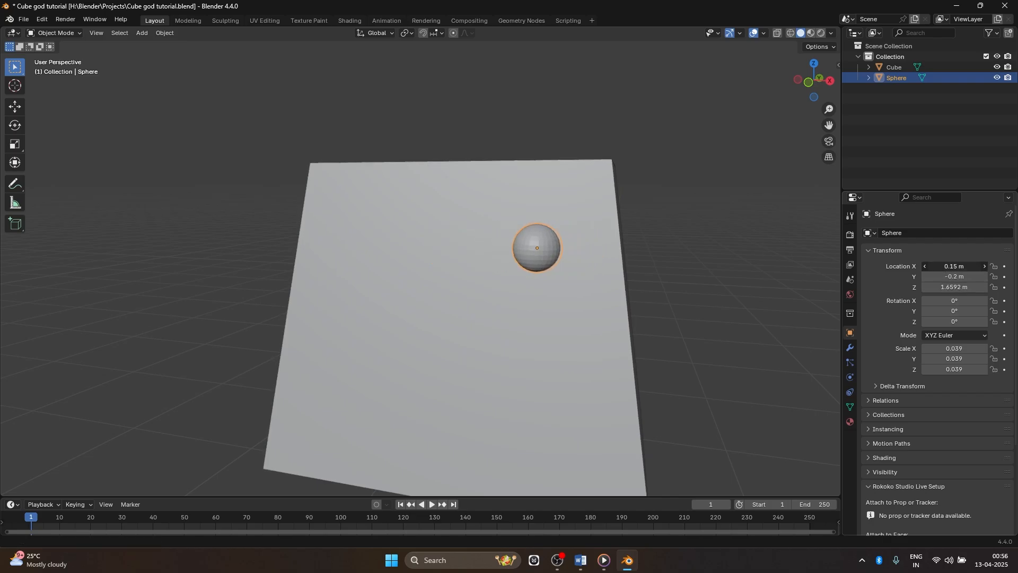
# Try moving the eye sphere about 6.26 m along the Y axis
pyautogui.scroll(-4, 734, 288)
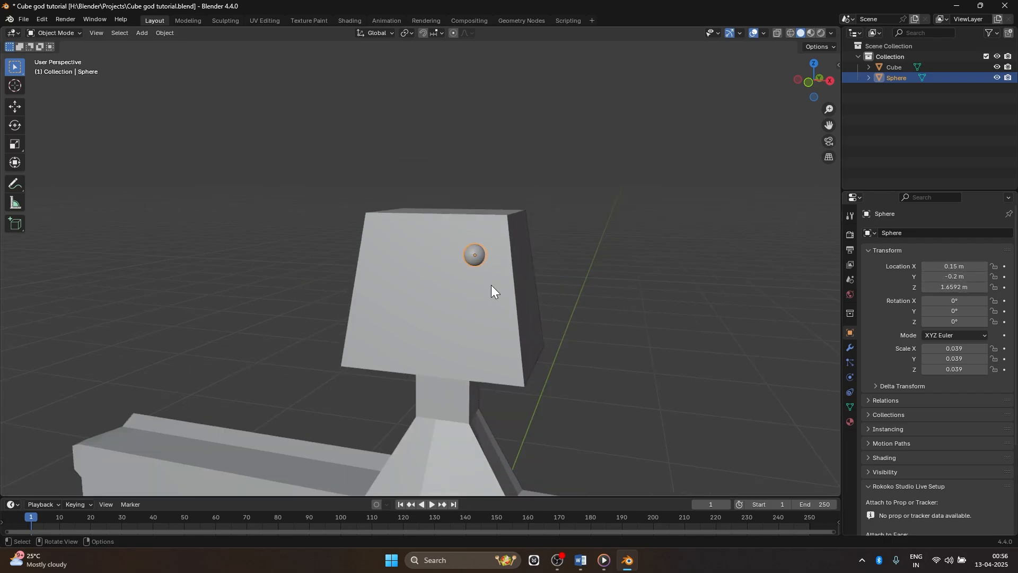
pyautogui.press('g')
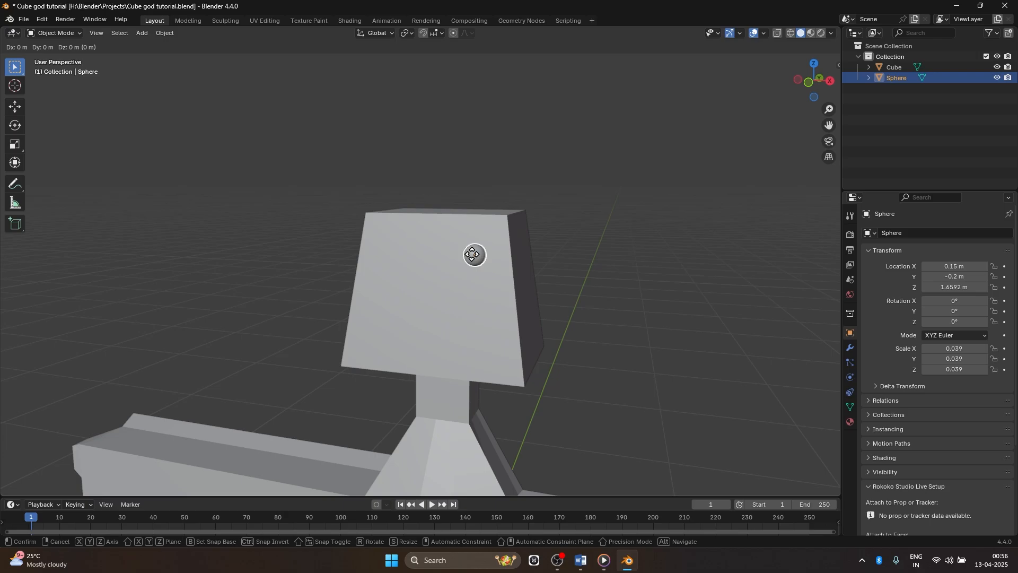
pyautogui.press('y')
pyautogui.click(612, 254)
# Rename the character's Cube object as Body
pyautogui.moveTo(613, 254); pyautogui.dragTo(594, 344, button='middle')
pyautogui.scroll(-6, 638, 257)
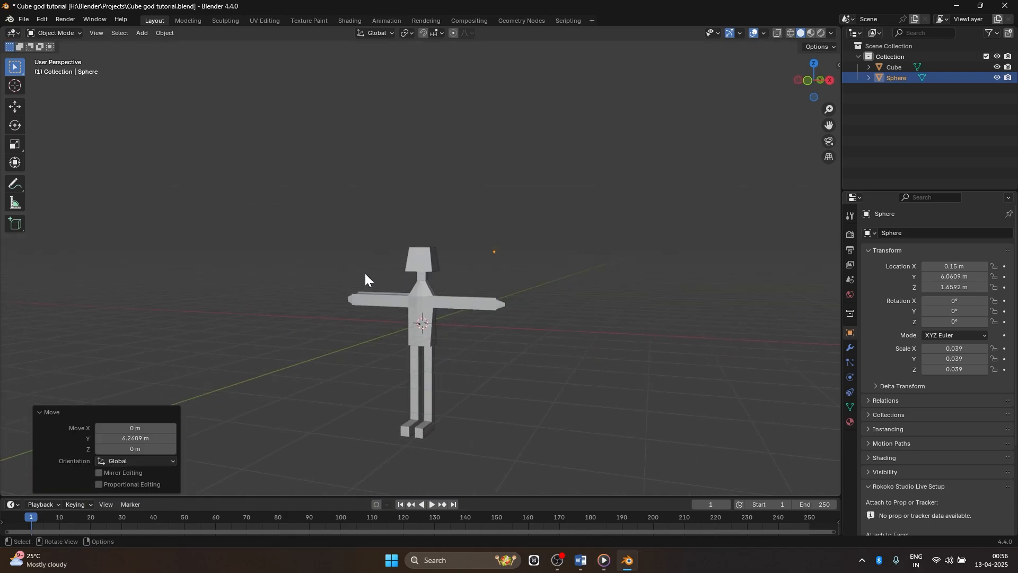
pyautogui.scroll(2, 476, 349)
pyautogui.keyDown('shift'); pyautogui.moveTo(473, 382); pyautogui.dragTo(452, 317, button='middle'); pyautogui.keyUp('shift')
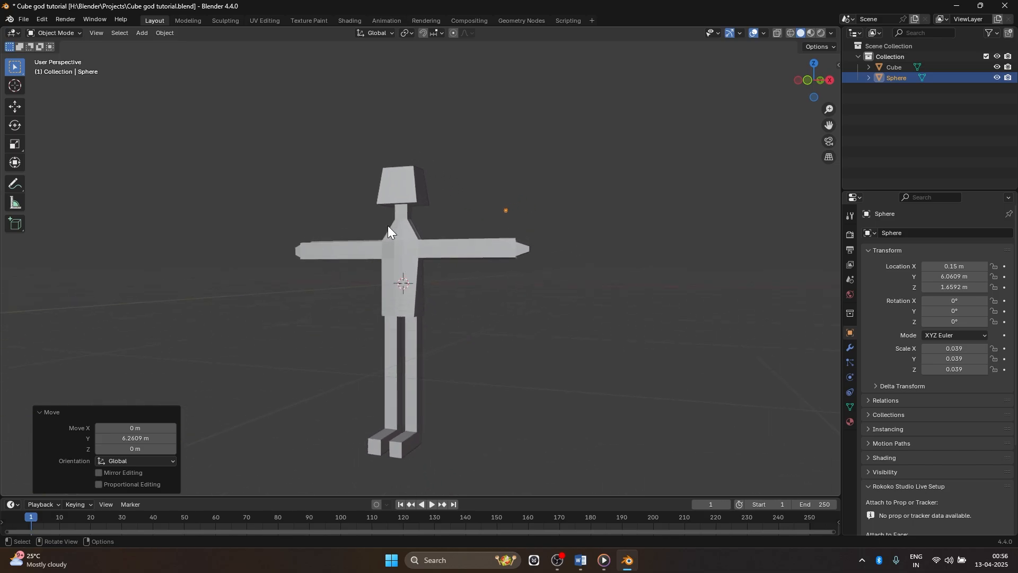
pyautogui.click(393, 190)
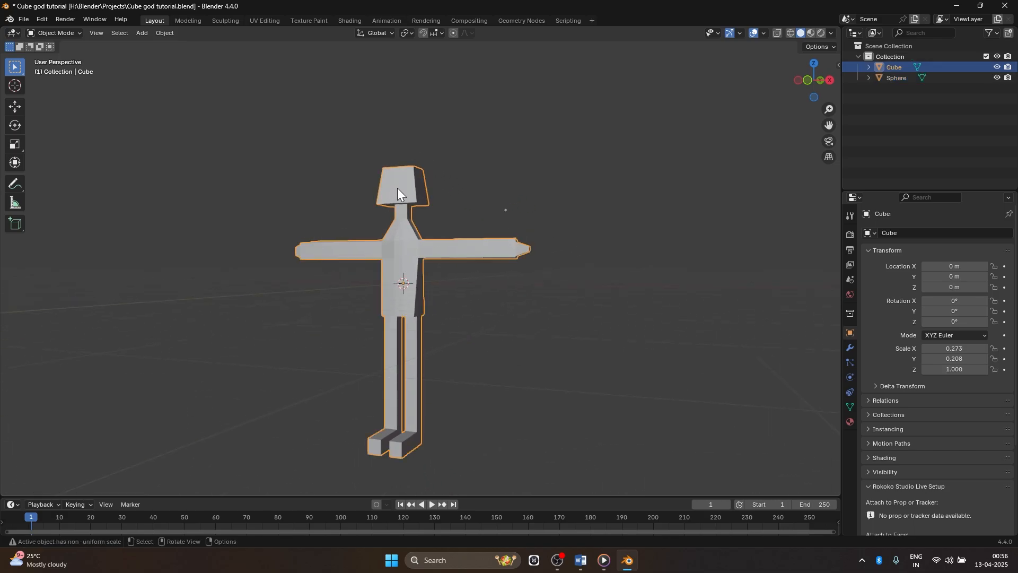
pyautogui.doubleClick(892, 67)
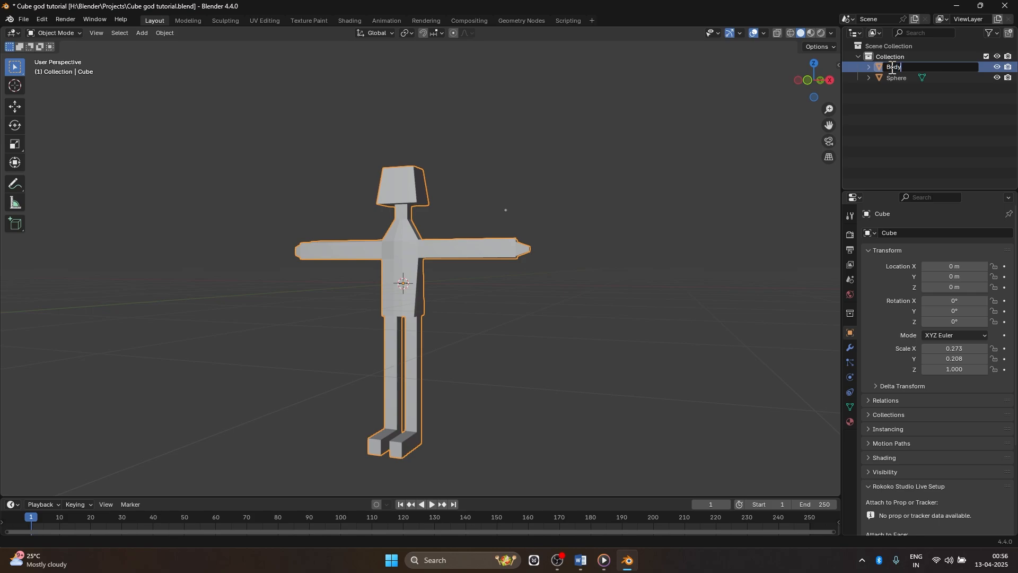
pyautogui.write('Body')
pyautogui.press('Return')
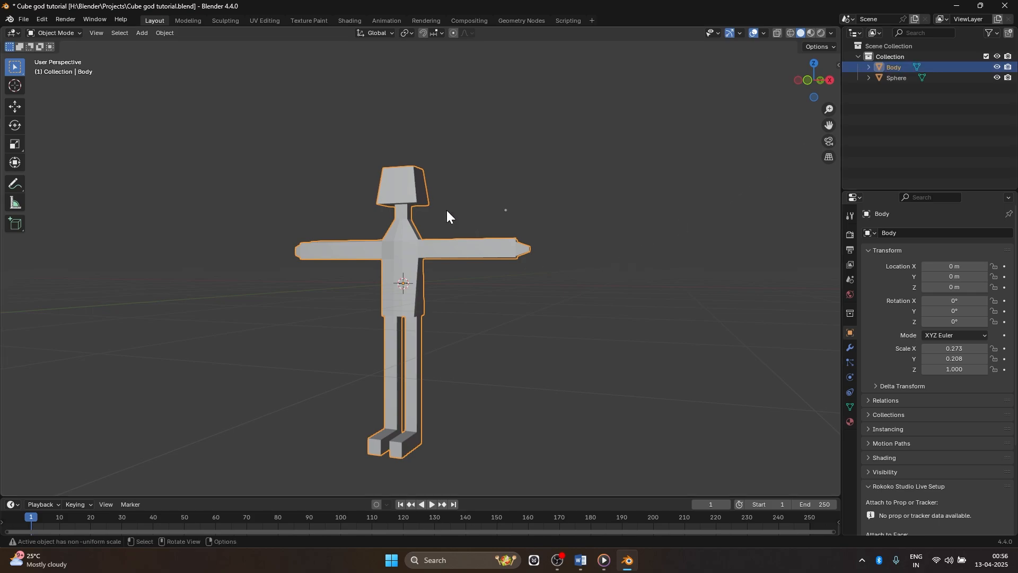
# Add a Subdivision Surface modifier to the Body object
pyautogui.click(850, 347)
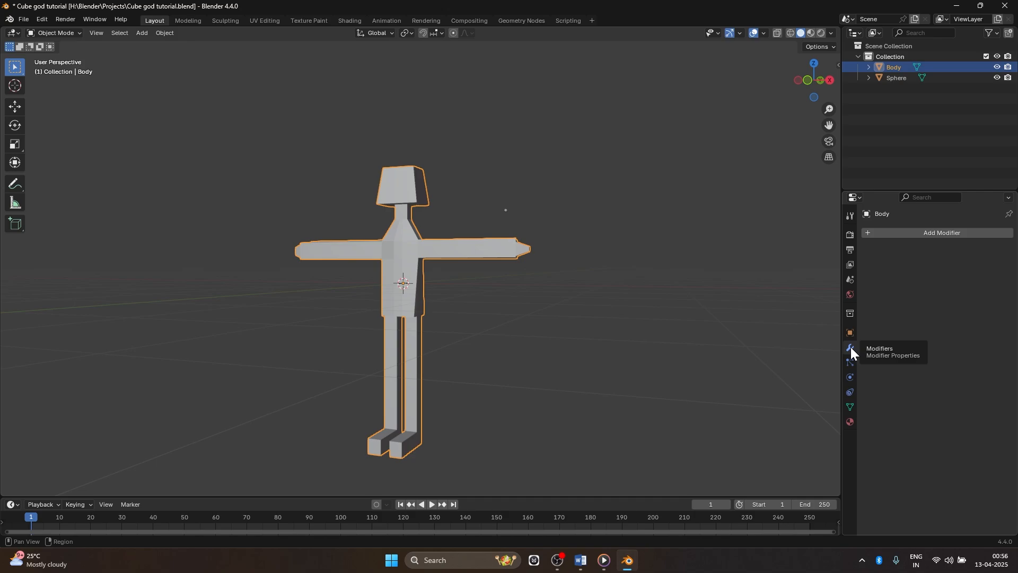
pyautogui.click(920, 232)
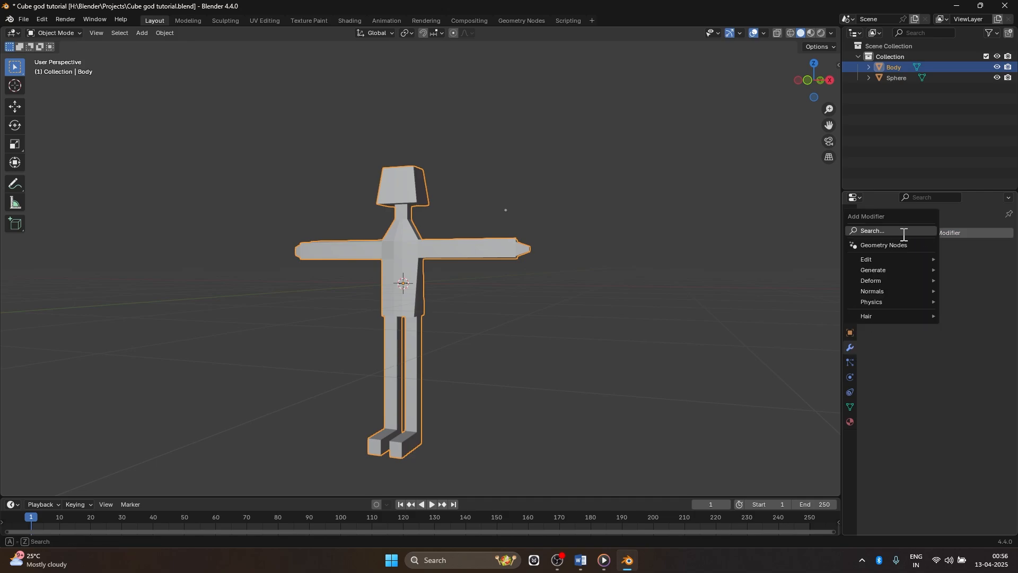
pyautogui.click(904, 234)
pyautogui.click(822, 254)
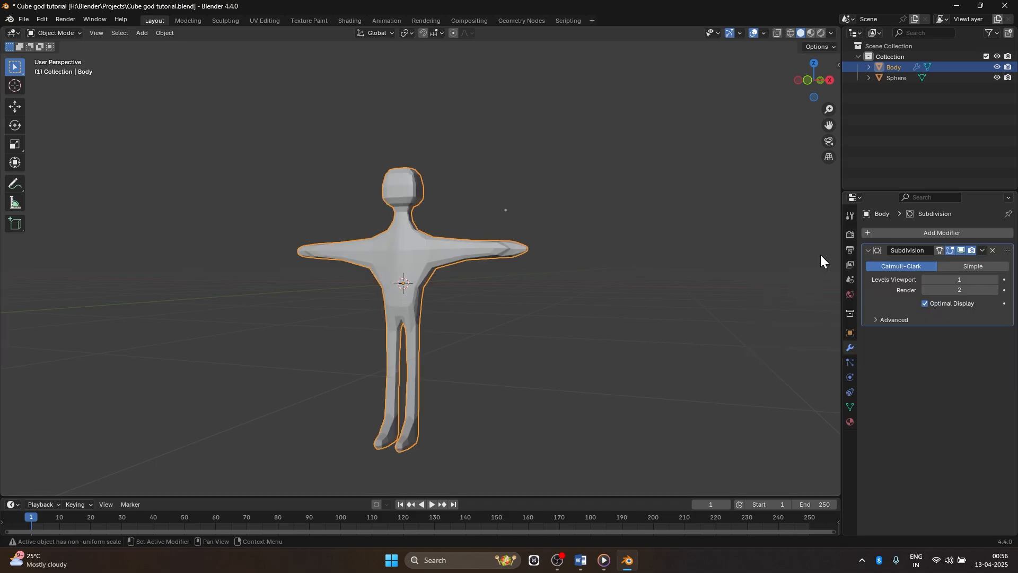
# Raise the Body's Subdivision modifier to 3 viewport levels
pyautogui.moveTo(616, 298); pyautogui.dragTo(578, 300, button='middle')
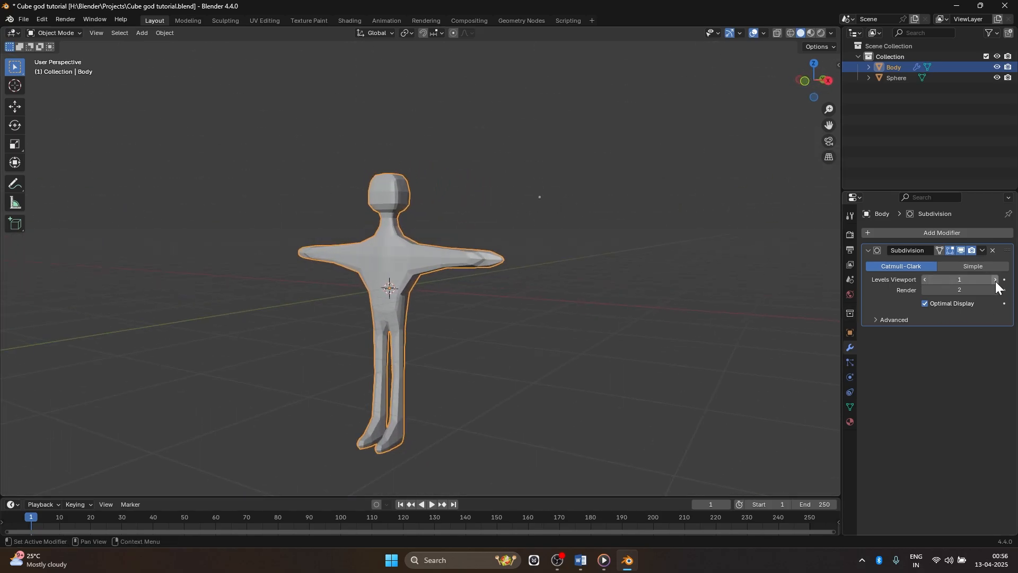
pyautogui.scroll(3, 555, 269)
pyautogui.moveTo(957, 280); pyautogui.dragTo(958, 280)
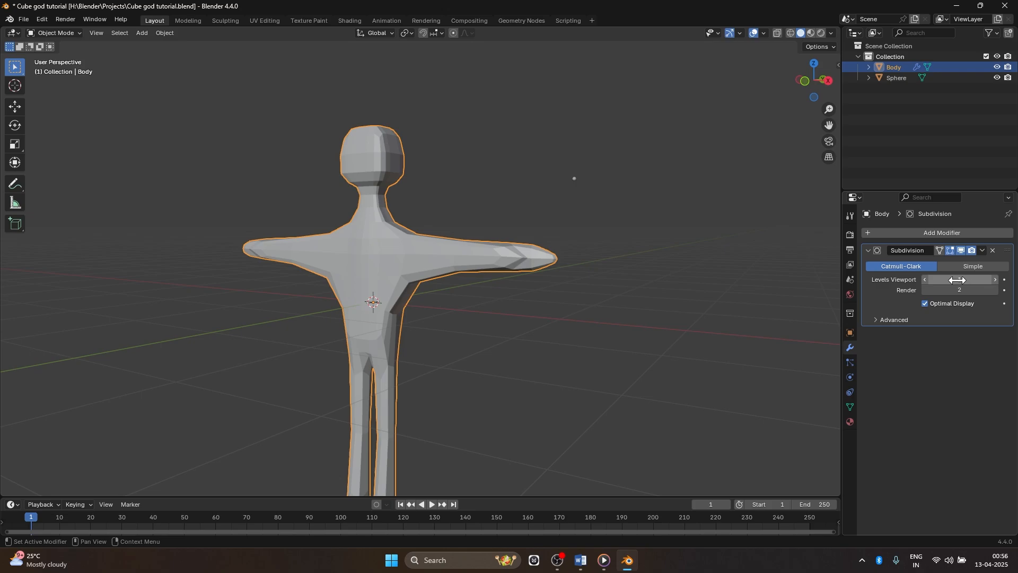
pyautogui.click(1003, 280)
pyautogui.moveTo(785, 289); pyautogui.dragTo(680, 287, button='middle')
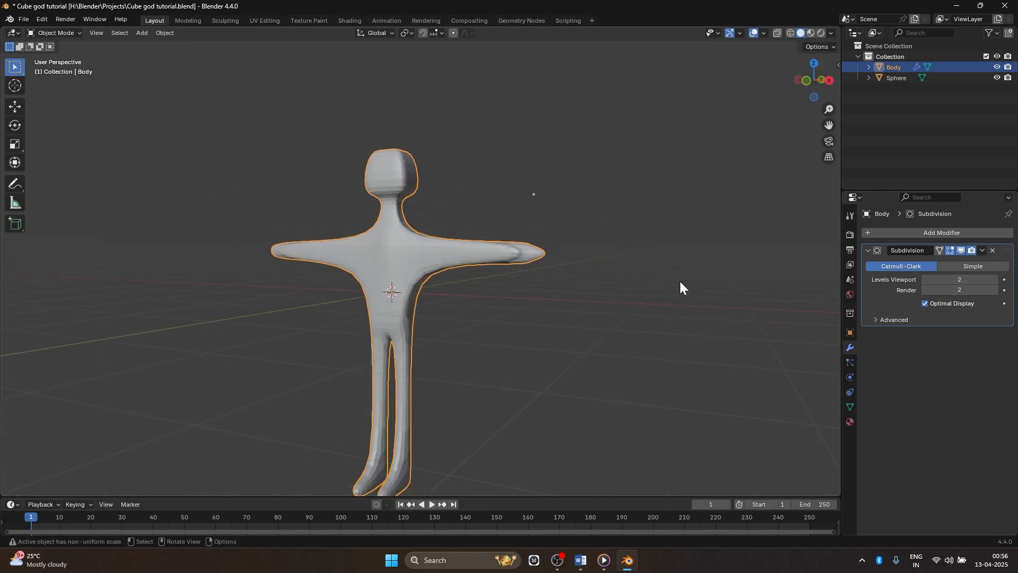
pyautogui.click(996, 280)
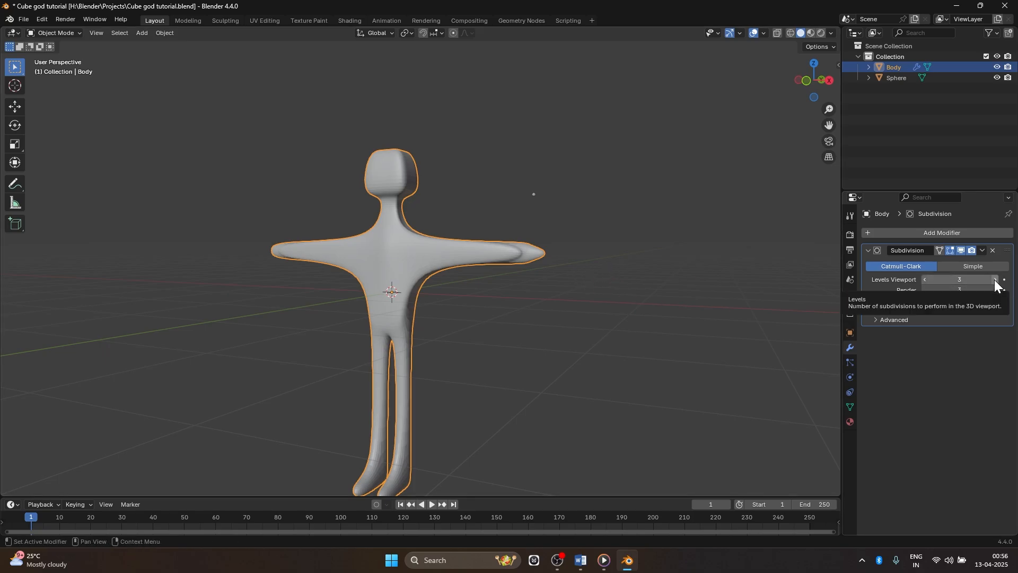
pyautogui.moveTo(670, 293)
pyautogui.mouseDown(button='middle')
pyautogui.moveTo(792, 307)
pyautogui.moveTo(532, 304)
pyautogui.moveTo(686, 303)
pyautogui.moveTo(653, 303)
pyautogui.mouseUp(button='middle')
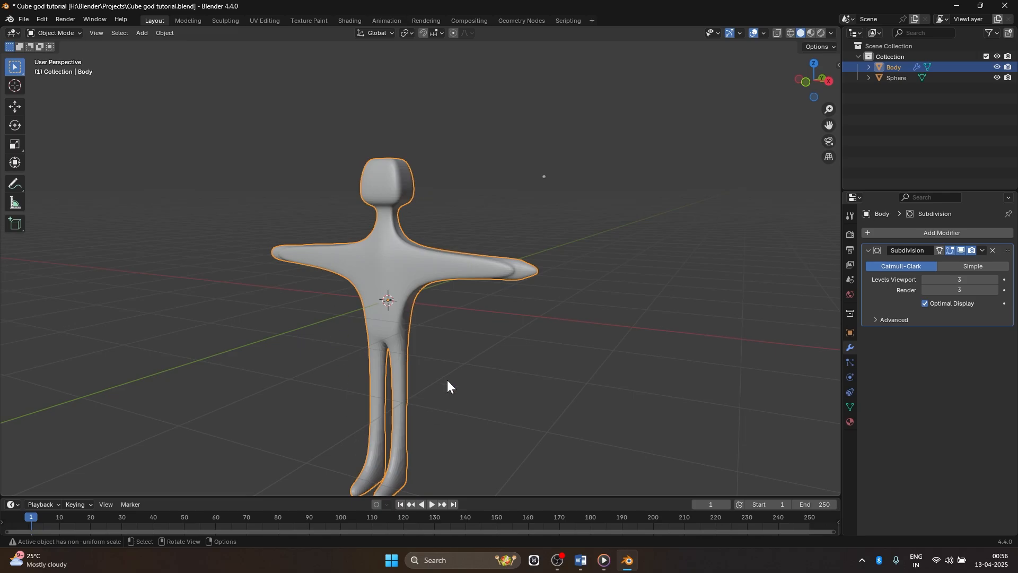
# Bring the eye sphere in front of the character's face by setting its Y location to about -0.629 m
pyautogui.click(624, 257)
pyautogui.moveTo(625, 261); pyautogui.dragTo(582, 214, button='middle')
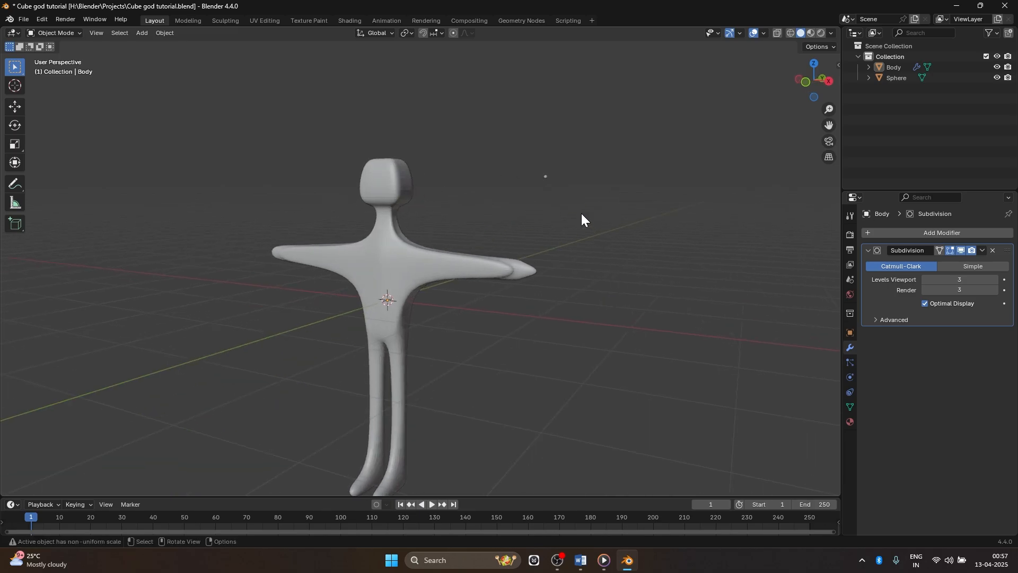
pyautogui.click(545, 176)
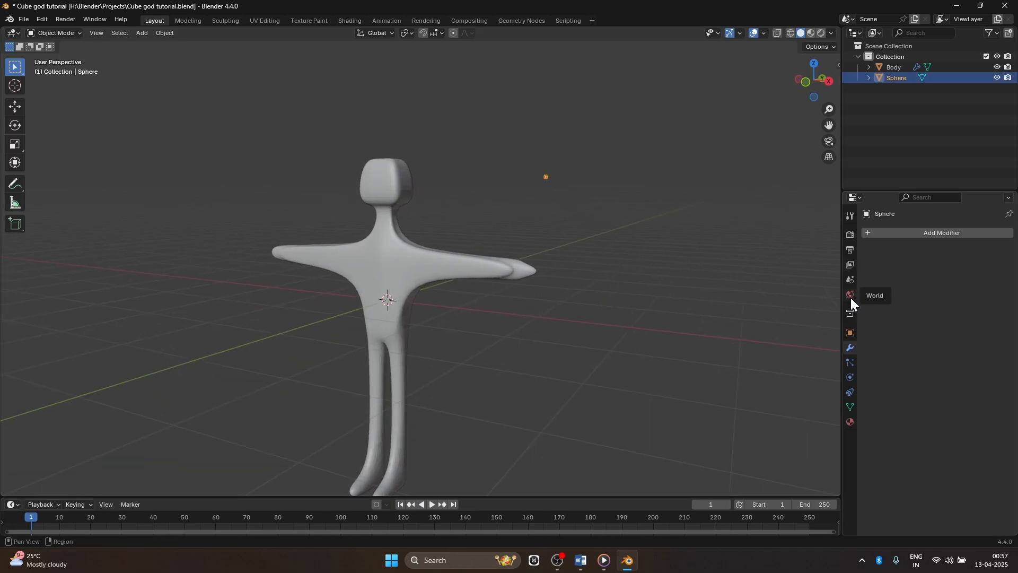
pyautogui.click(849, 333)
pyautogui.moveTo(955, 277)
pyautogui.mouseDown()
pyautogui.moveTo(976, 276)
pyautogui.moveTo(948, 277)
pyautogui.mouseUp()
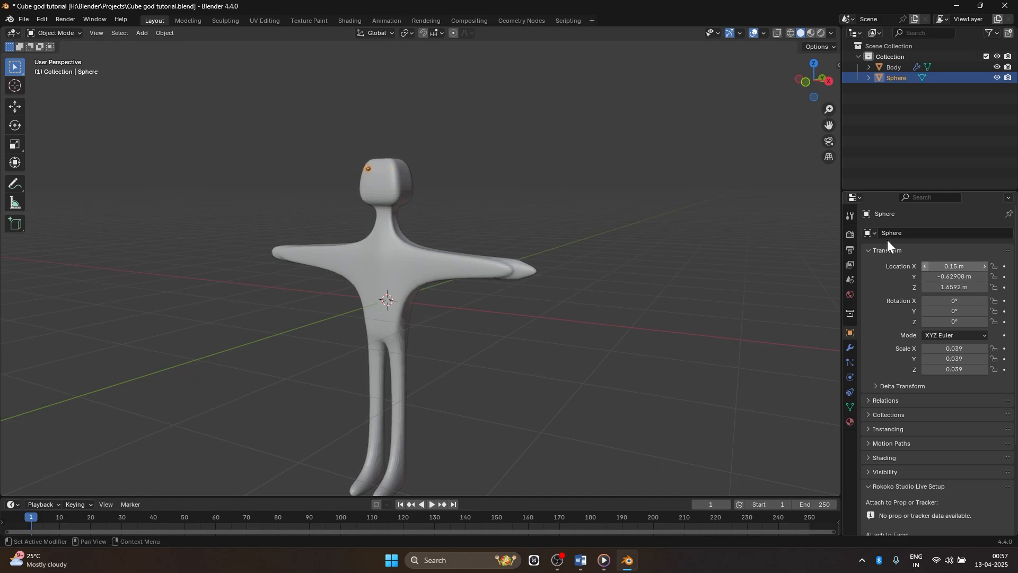
# Move the eye sphere back against the face by setting its Y location to about -0.199 m
pyautogui.scroll(6, 546, 183)
pyautogui.keyDown('shift'); pyautogui.moveTo(546, 184); pyautogui.dragTo(644, 331, button='middle'); pyautogui.keyUp('shift')
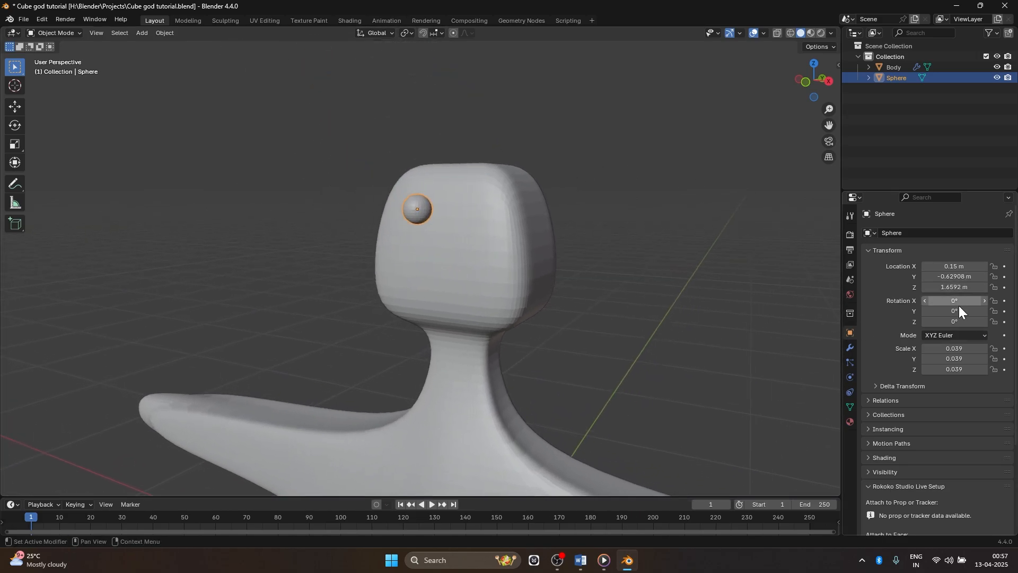
pyautogui.moveTo(955, 276); pyautogui.dragTo(968, 277)
pyautogui.moveTo(648, 235); pyautogui.dragTo(549, 246, button='middle')
pyautogui.scroll(4, 549, 246)
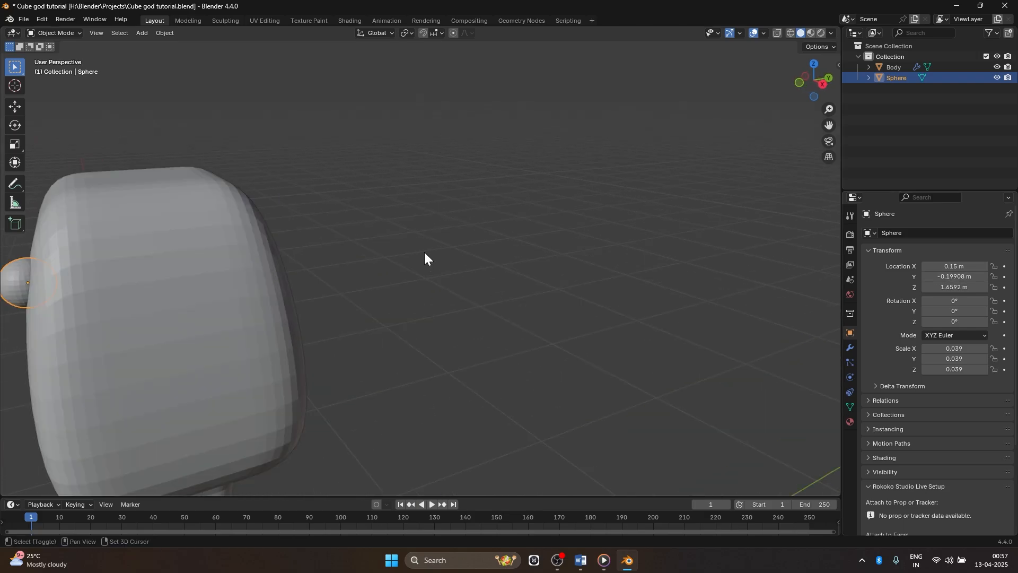
pyautogui.keyDown('shift'); pyautogui.moveTo(424, 253); pyautogui.dragTo(683, 228, button='middle'); pyautogui.keyUp('shift')
pyautogui.scroll(3, 734, 253)
pyautogui.keyDown('shift'); pyautogui.moveTo(734, 253); pyautogui.dragTo(607, 250, button='middle'); pyautogui.keyUp('shift')
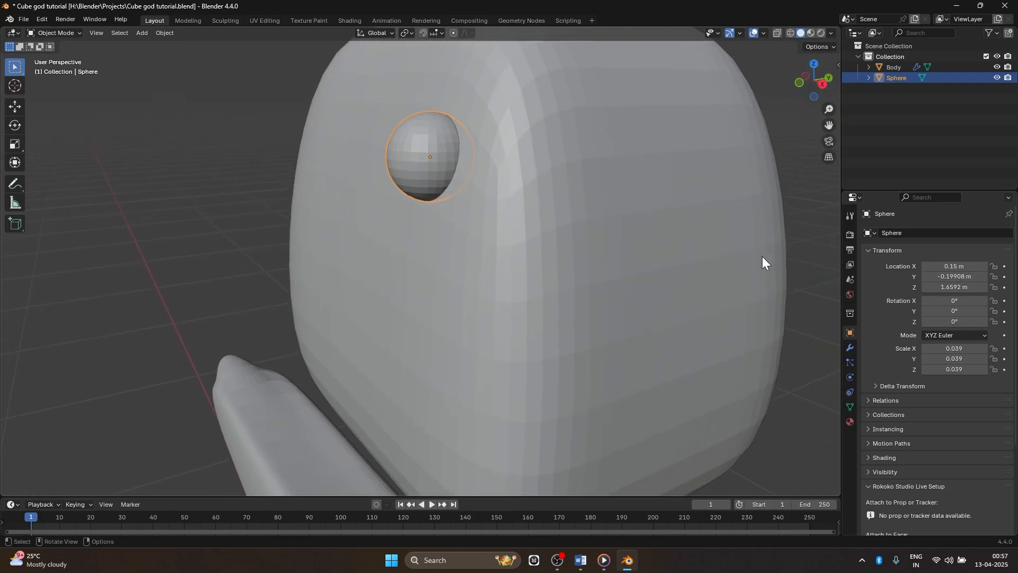
# Adjust the eye sphere's location to X 0.12 m, Y about -0.190 m and Z about 1.629 m
pyautogui.moveTo(955, 286)
pyautogui.mouseDown()
pyautogui.moveTo(946, 287)
pyautogui.moveTo(958, 287)
pyautogui.mouseUp()
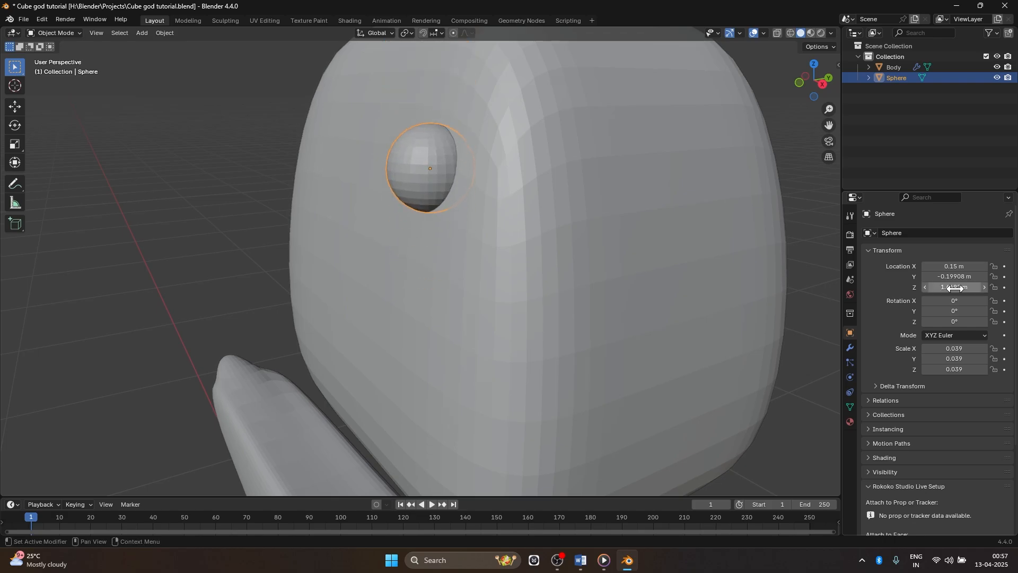
pyautogui.moveTo(753, 247); pyautogui.dragTo(524, 251, button='middle')
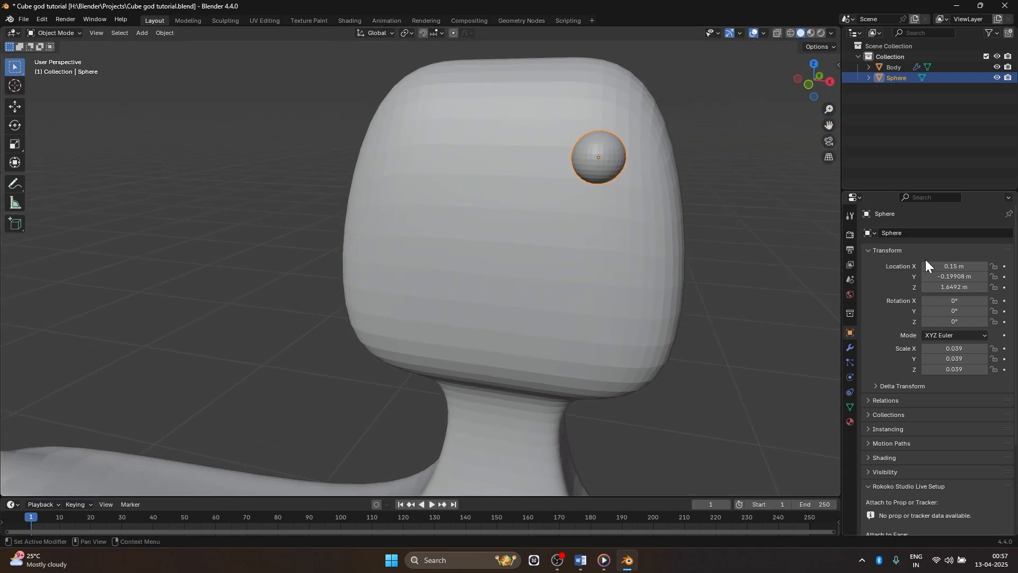
pyautogui.moveTo(961, 286)
pyautogui.mouseDown()
pyautogui.moveTo(947, 287)
pyautogui.moveTo(958, 287)
pyautogui.mouseUp()
pyautogui.moveTo(752, 260); pyautogui.dragTo(930, 266, button='middle')
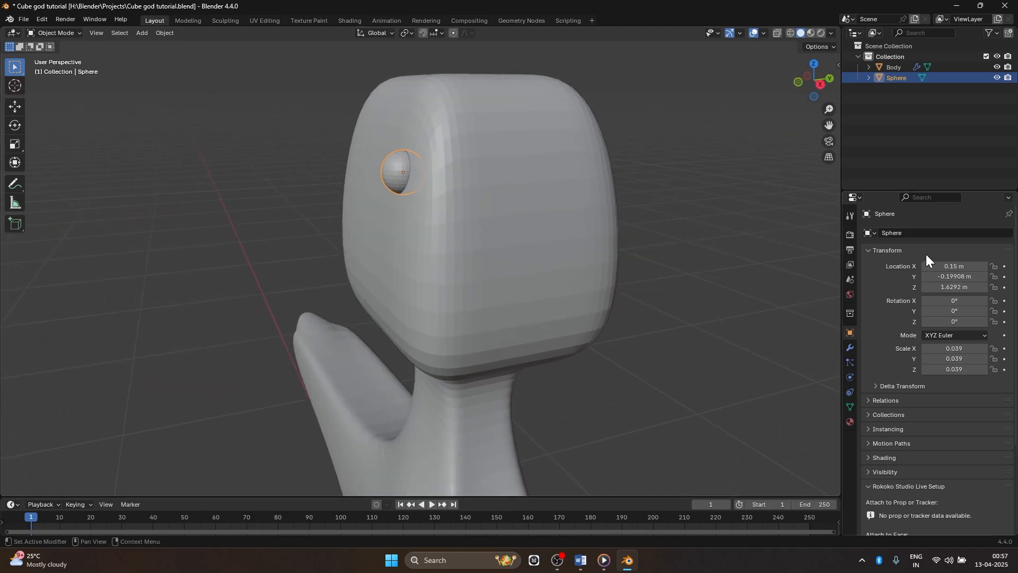
pyautogui.moveTo(951, 266); pyautogui.dragTo(964, 276)
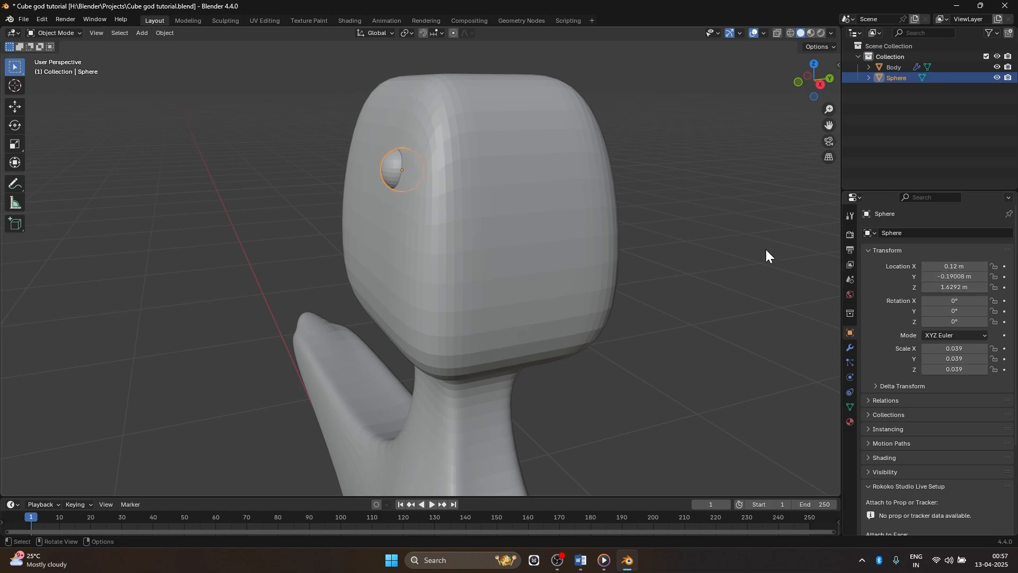
pyautogui.moveTo(766, 250); pyautogui.dragTo(688, 285, button='middle')
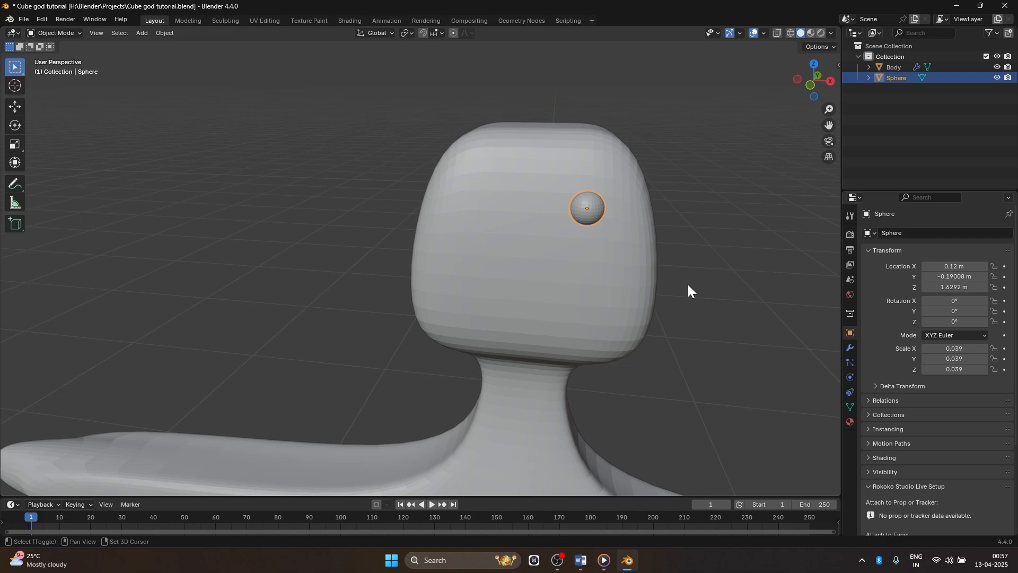
# Duplicate the eye sphere in place and set the copy's X location to -0.09 m for the second eye
pyautogui.hotkey('shift', 'd')
pyautogui.rightClick(688, 285)
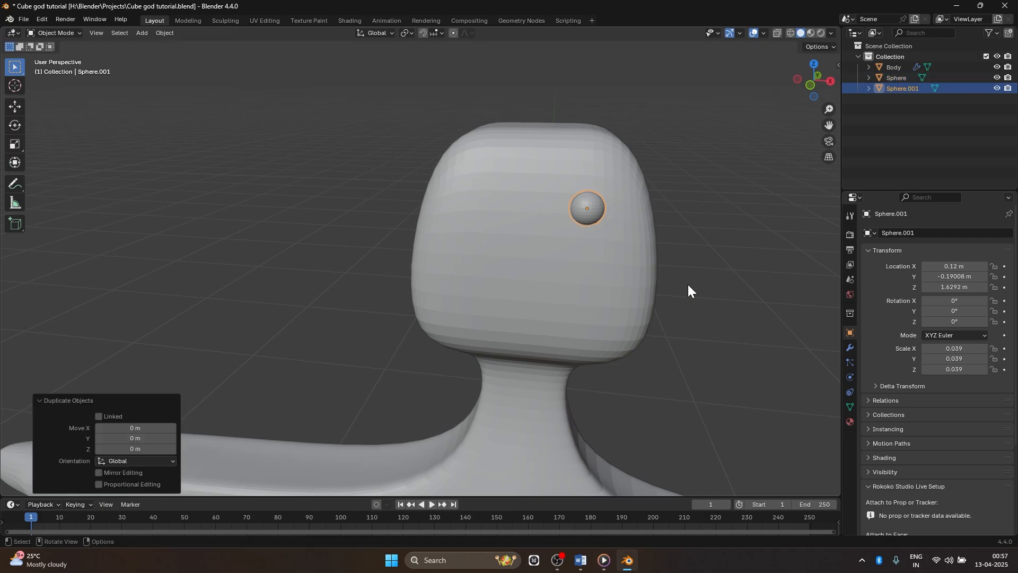
pyautogui.moveTo(960, 264); pyautogui.dragTo(912, 265)
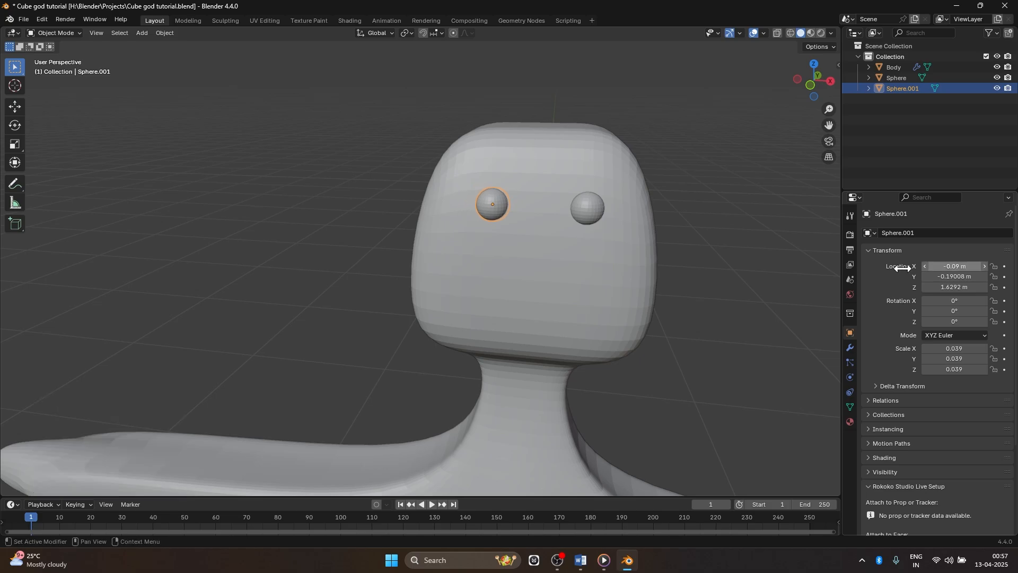
pyautogui.click(778, 230)
pyautogui.moveTo(777, 230); pyautogui.dragTo(742, 229, button='middle')
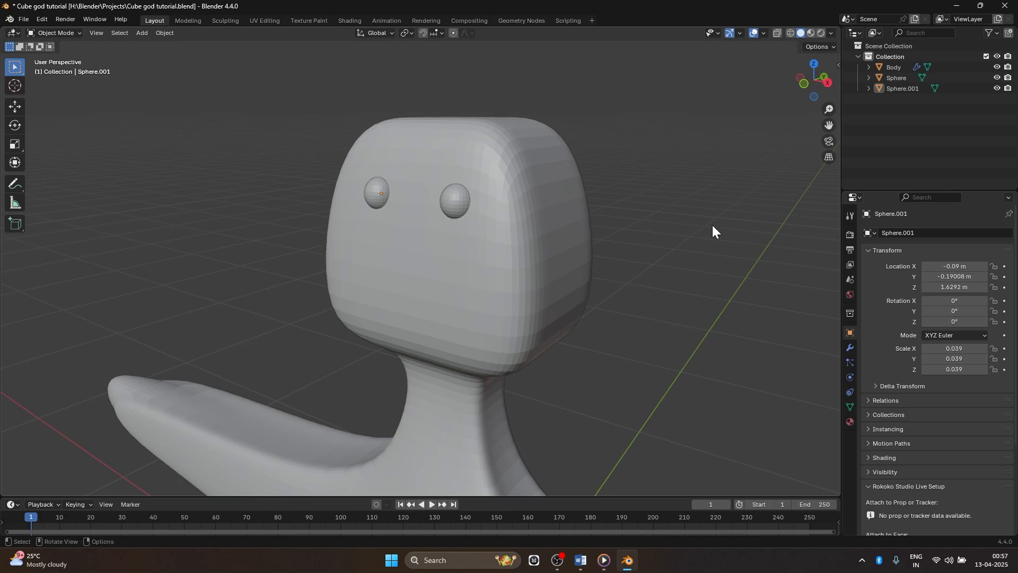
# Apply Shade Smooth to both eye spheres
pyautogui.click(454, 209)
pyautogui.rightClick(454, 205)
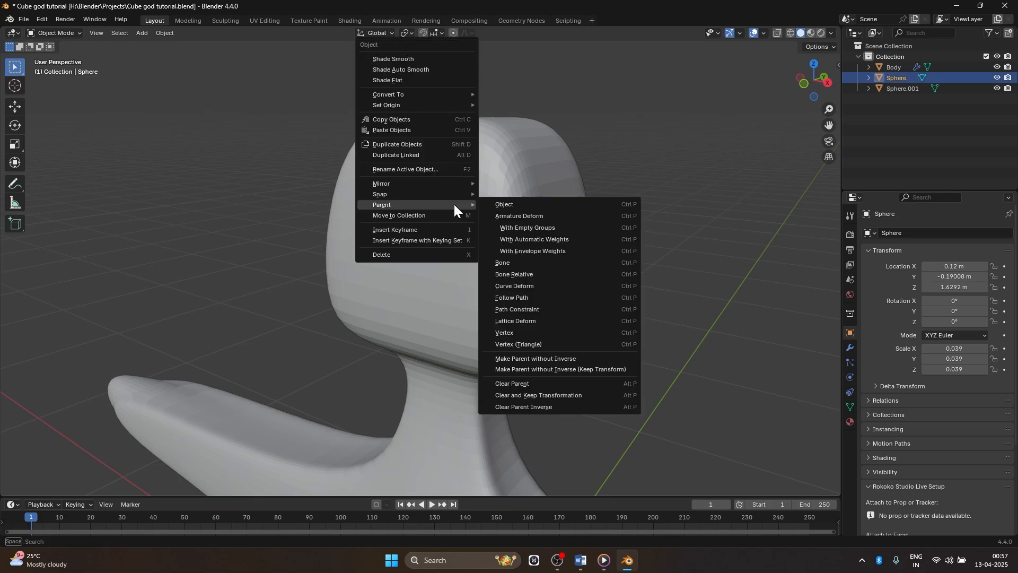
pyautogui.click(400, 55)
pyautogui.rightClick(374, 188)
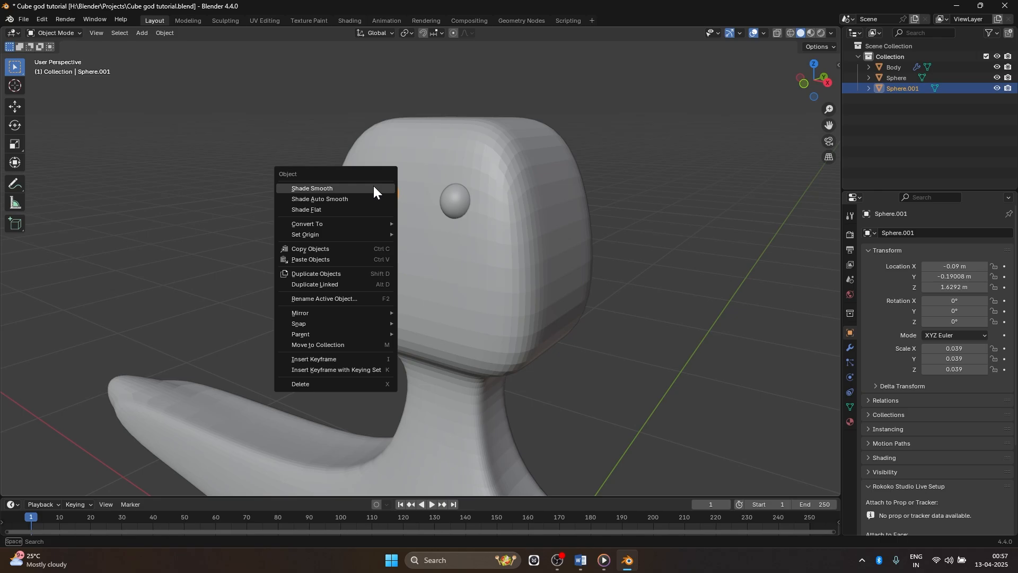
pyautogui.click(342, 189)
# Apply Shade Smooth to the Body object
pyautogui.click(420, 151)
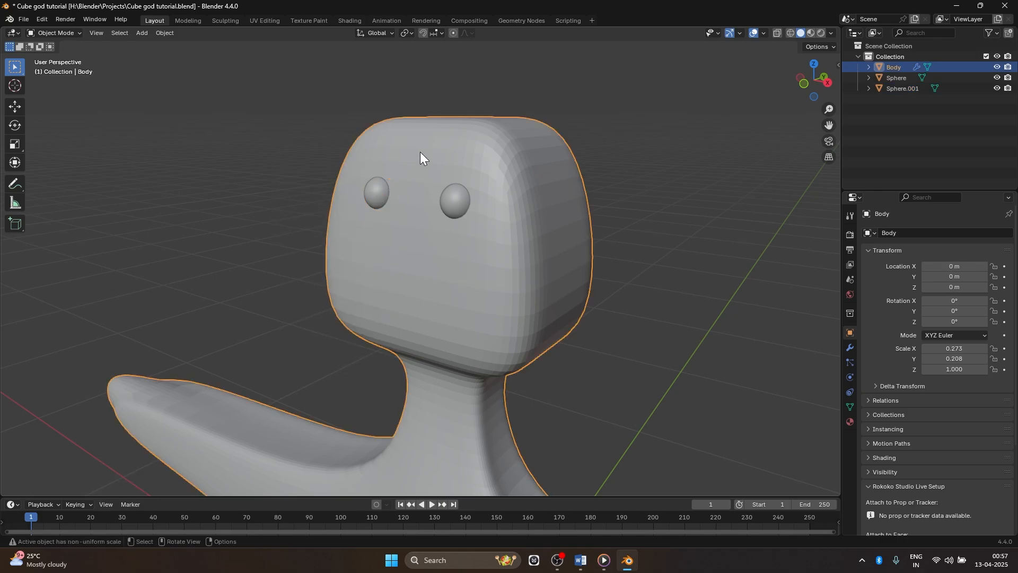
pyautogui.rightClick(420, 151)
pyautogui.click(390, 149)
pyautogui.scroll(-6, 628, 197)
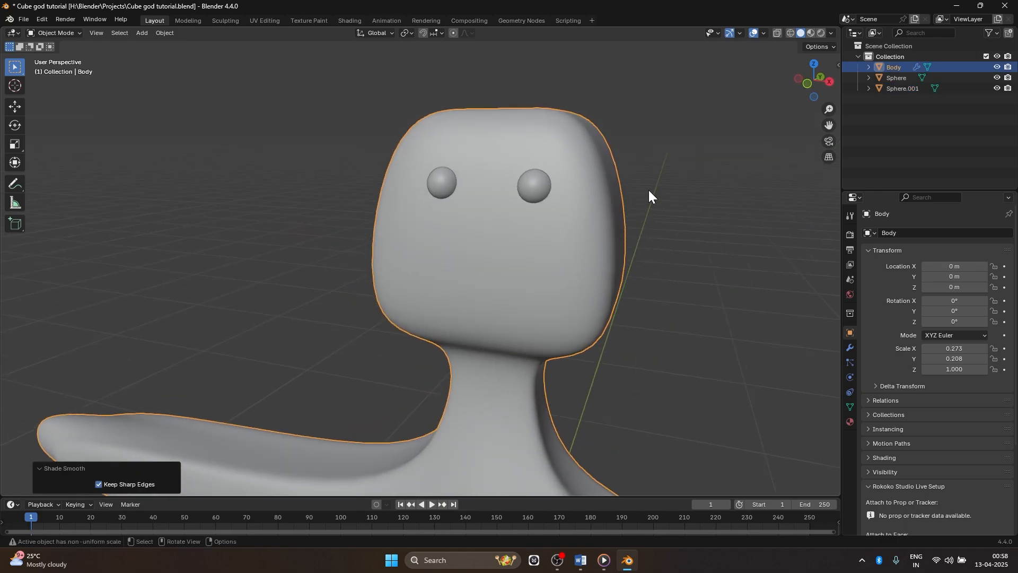
pyautogui.scroll(8, 629, 241)
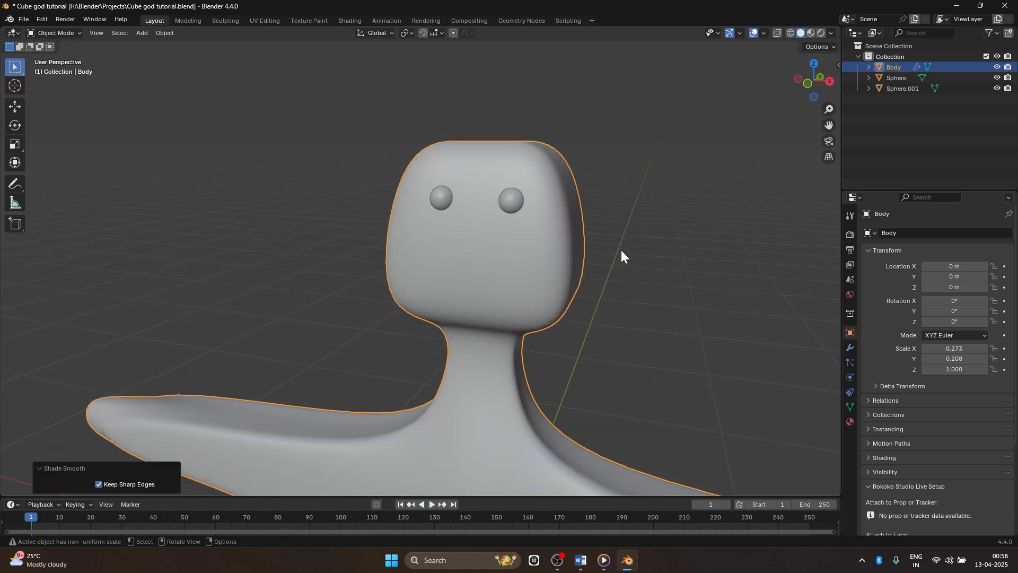
pyautogui.moveTo(638, 224)
pyautogui.mouseDown(button='middle')
pyautogui.moveTo(687, 218)
pyautogui.moveTo(629, 220)
pyautogui.moveTo(684, 222)
pyautogui.moveTo(722, 207)
pyautogui.moveTo(696, 203)
pyautogui.moveTo(657, 225)
pyautogui.mouseUp(button='middle')
pyautogui.scroll(-2, 680, 211)
pyautogui.scroll(-3, 680, 211)
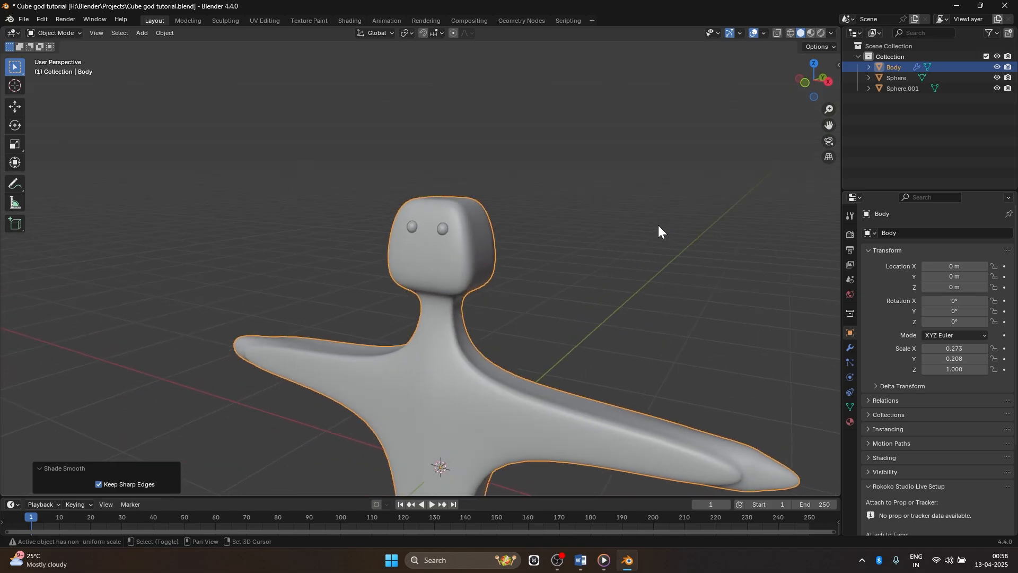
# Rename the character's left eye sphere, at X 0.12 m, as Eye.L
pyautogui.hotkey('shift', 'a')
pyautogui.moveTo(659, 226)
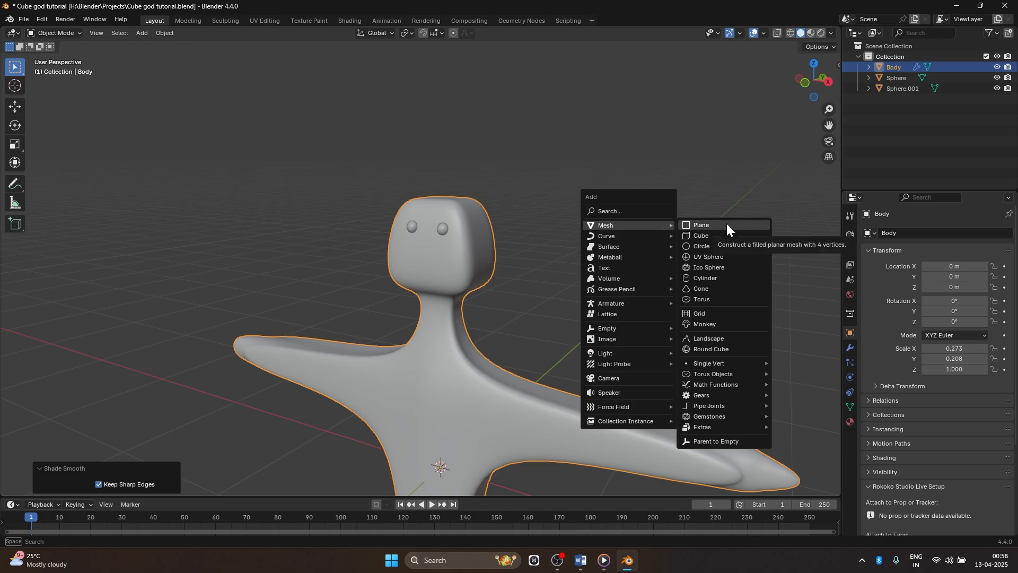
pyautogui.click(436, 230)
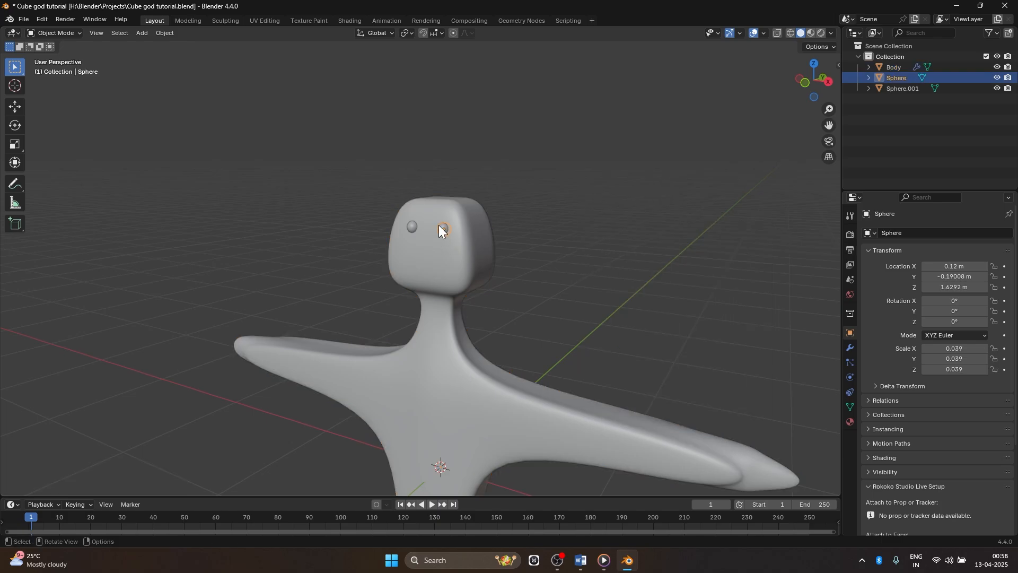
pyautogui.doubleClick(894, 78)
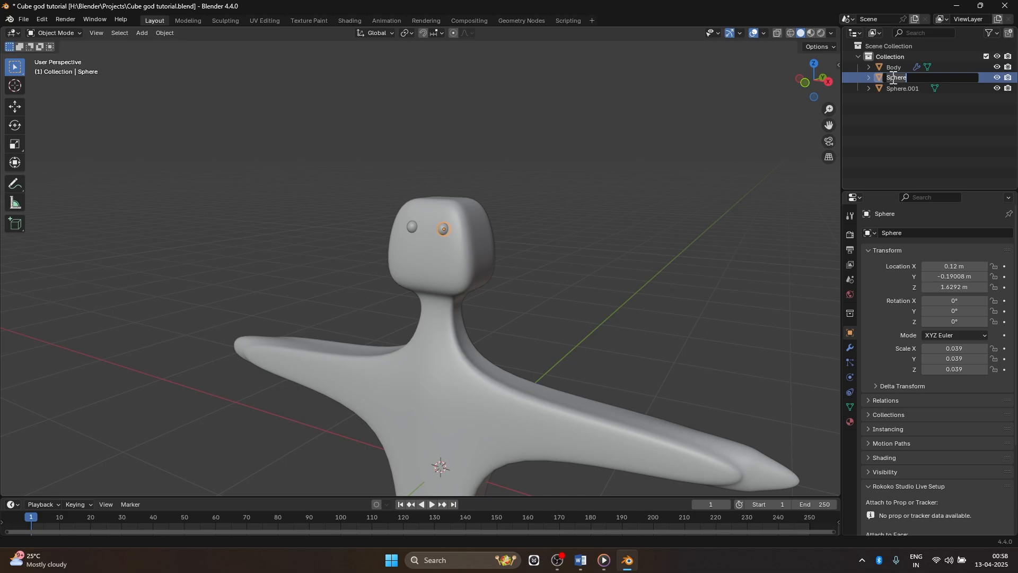
pyautogui.write('Eye.L')
pyautogui.press('Return')
# Rename the character's right eye sphere, at X -0.09 m, as Eye.r
pyautogui.click(410, 229)
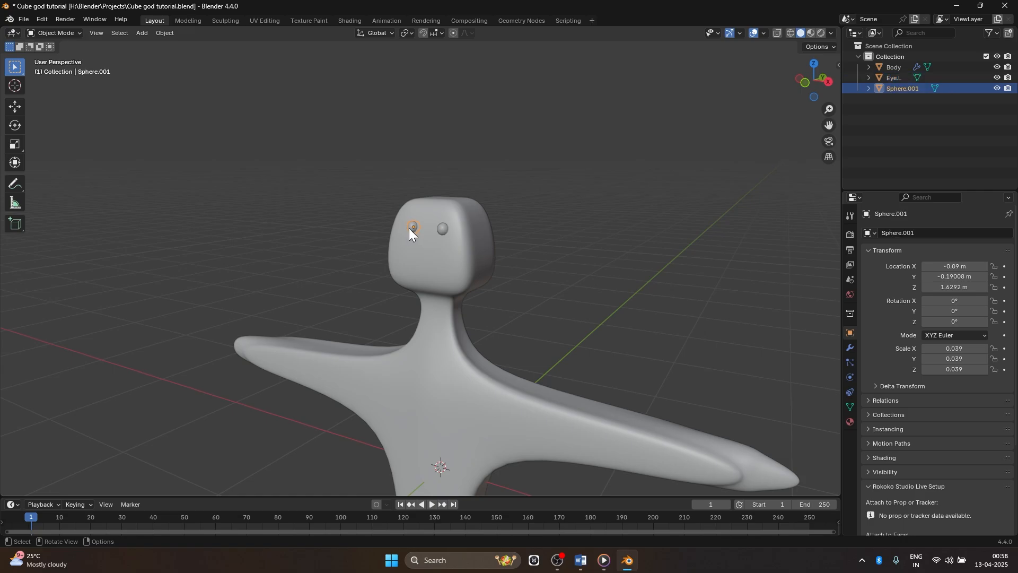
pyautogui.doubleClick(903, 91)
pyautogui.write('E')
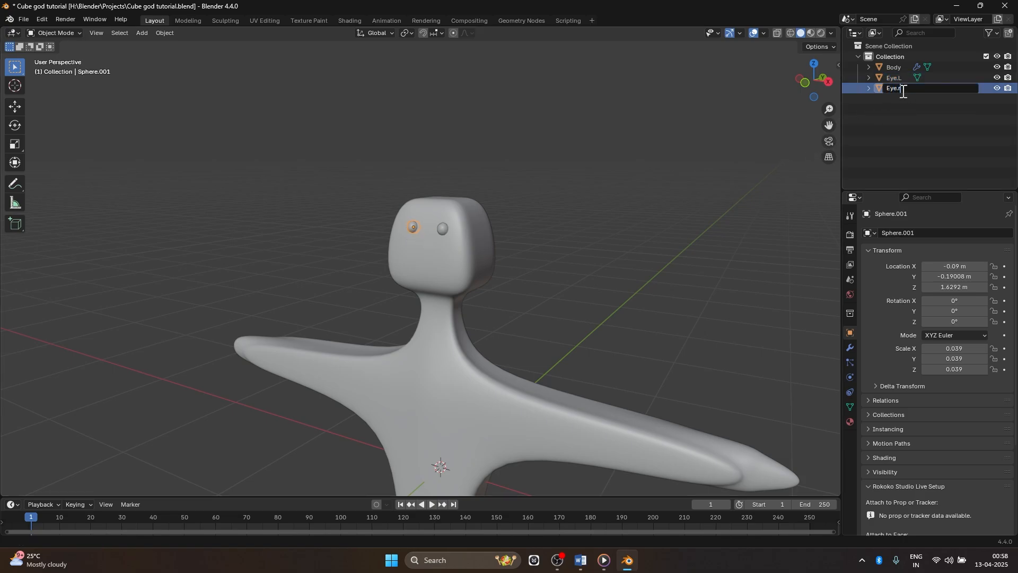
pyautogui.write('ye.r')
pyautogui.press('Return')
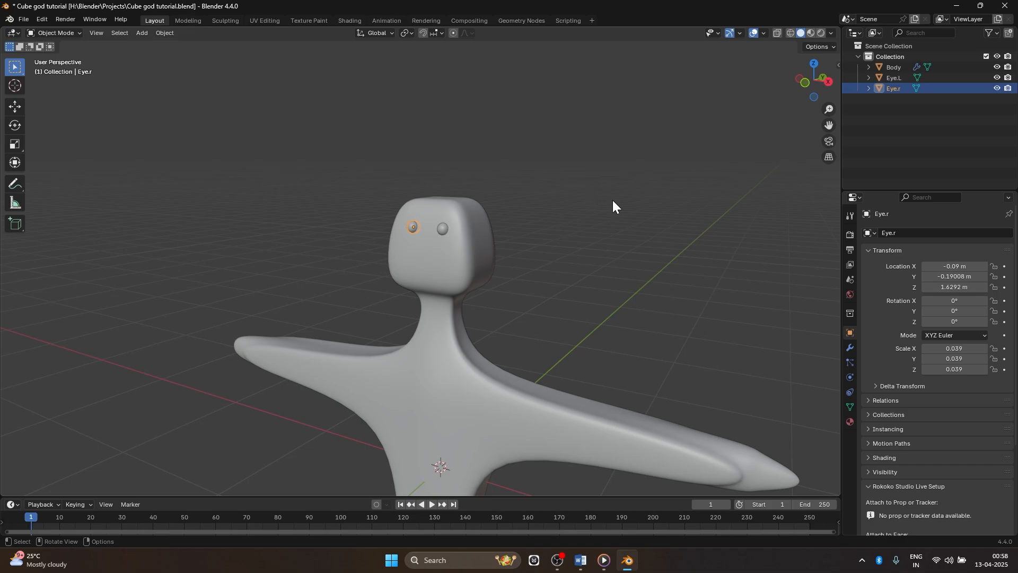
pyautogui.click(552, 227)
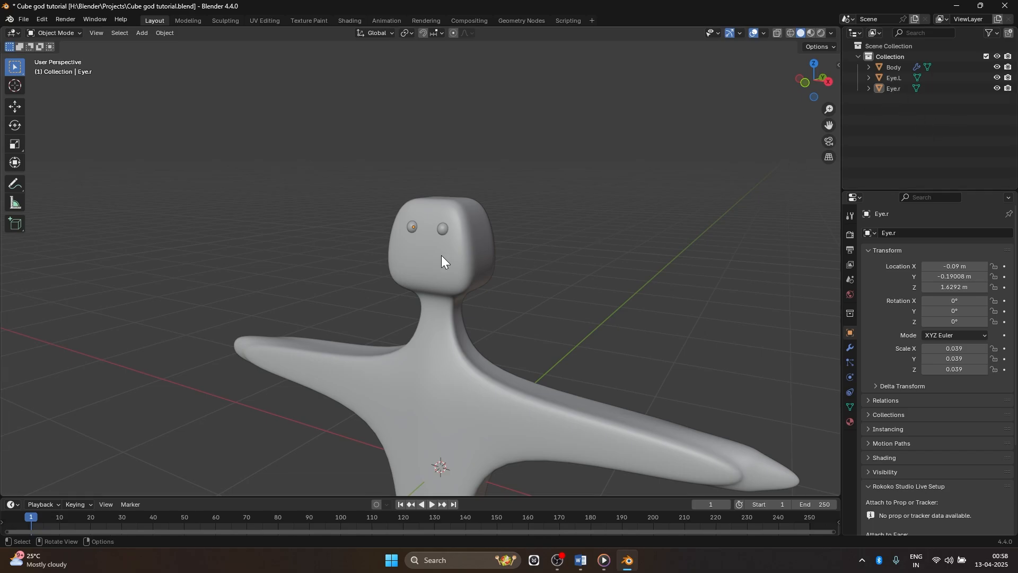
pyautogui.click(438, 228)
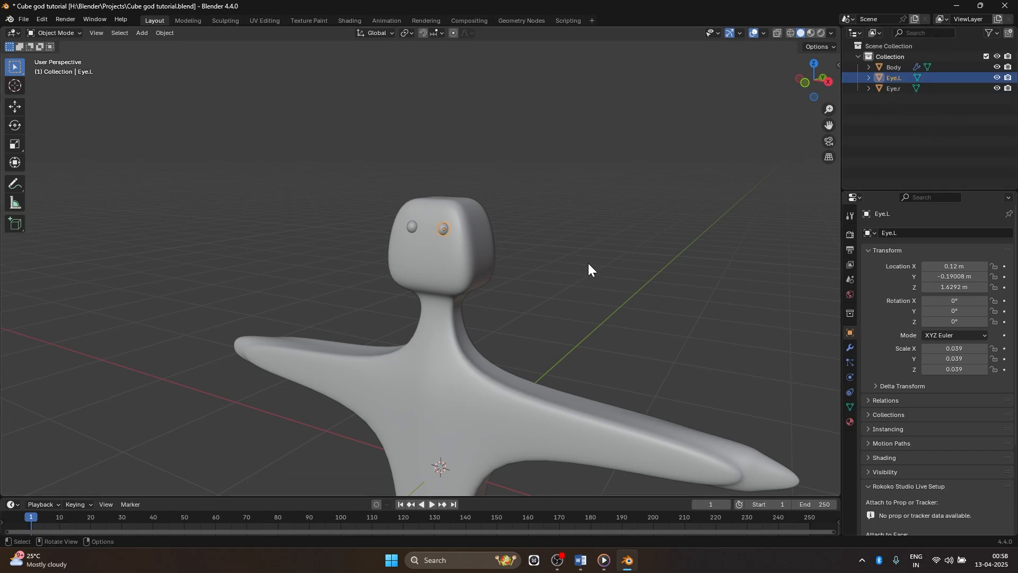
pyautogui.scroll(-1, 571, 263)
pyautogui.click(571, 260)
pyautogui.scroll(2, 571, 260)
pyautogui.moveTo(571, 260)
pyautogui.mouseDown(button='middle')
pyautogui.moveTo(533, 254)
pyautogui.moveTo(668, 257)
pyautogui.moveTo(524, 259)
pyautogui.moveTo(572, 258)
pyautogui.mouseUp(button='middle')
pyautogui.scroll(-2, 388, 284)
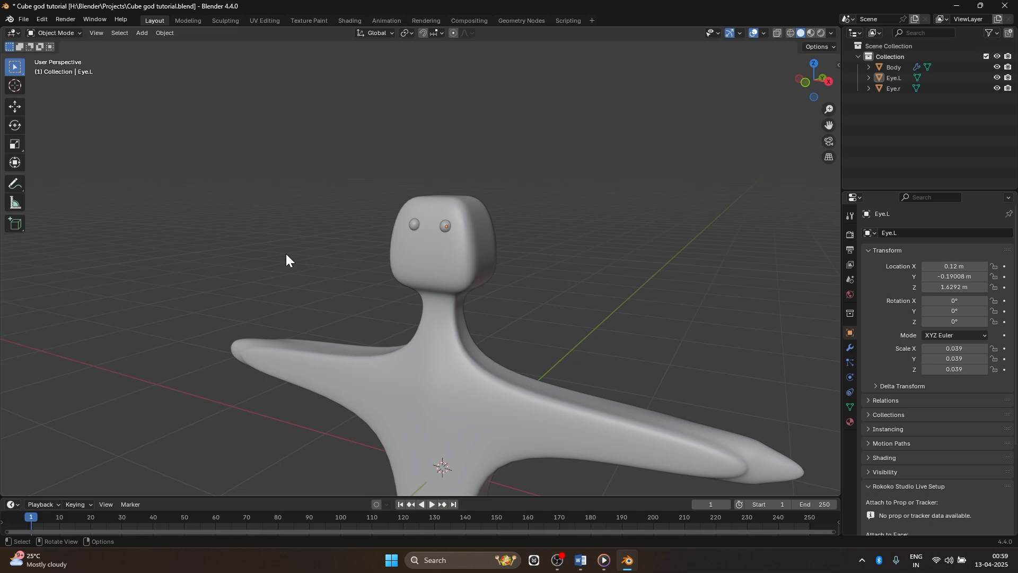
# Add a cylinder mesh at the world origin with 1 m radius and 2 m depth
pyautogui.scroll(2, 573, 233)
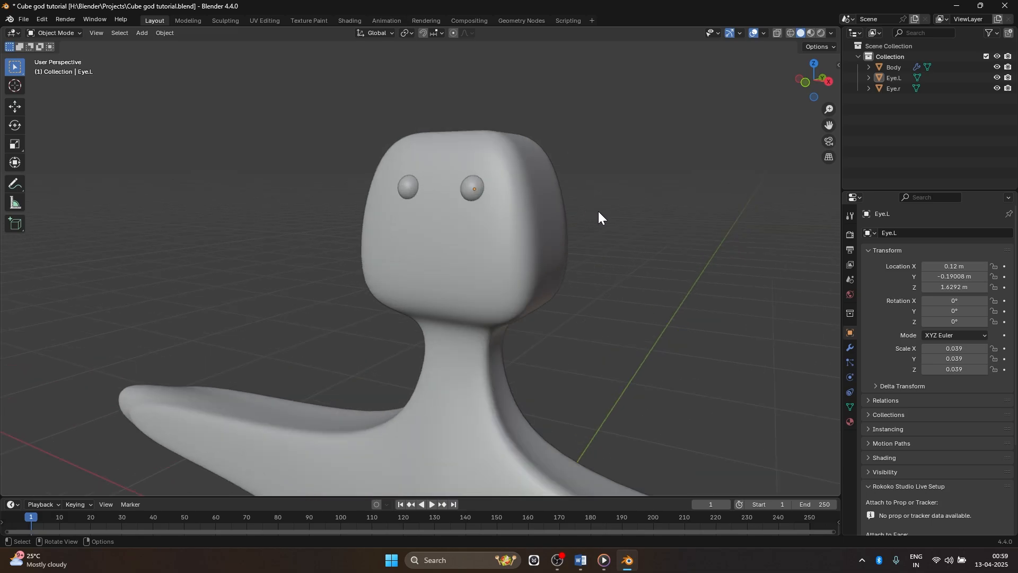
pyautogui.moveTo(600, 218); pyautogui.dragTo(626, 217, button='middle')
pyautogui.scroll(-5, 660, 224)
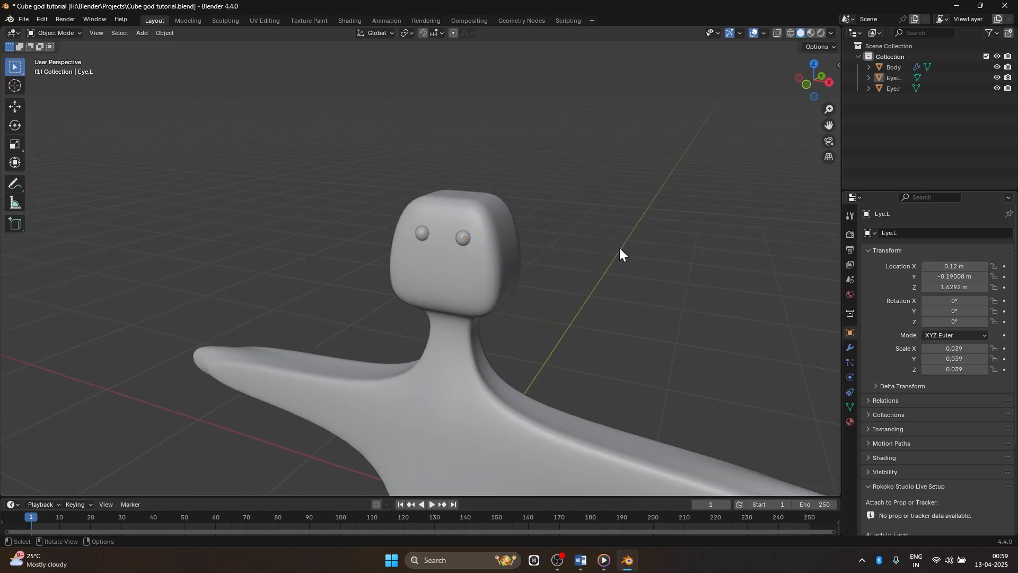
pyautogui.hotkey('shift', 'a')
pyautogui.moveTo(590, 228)
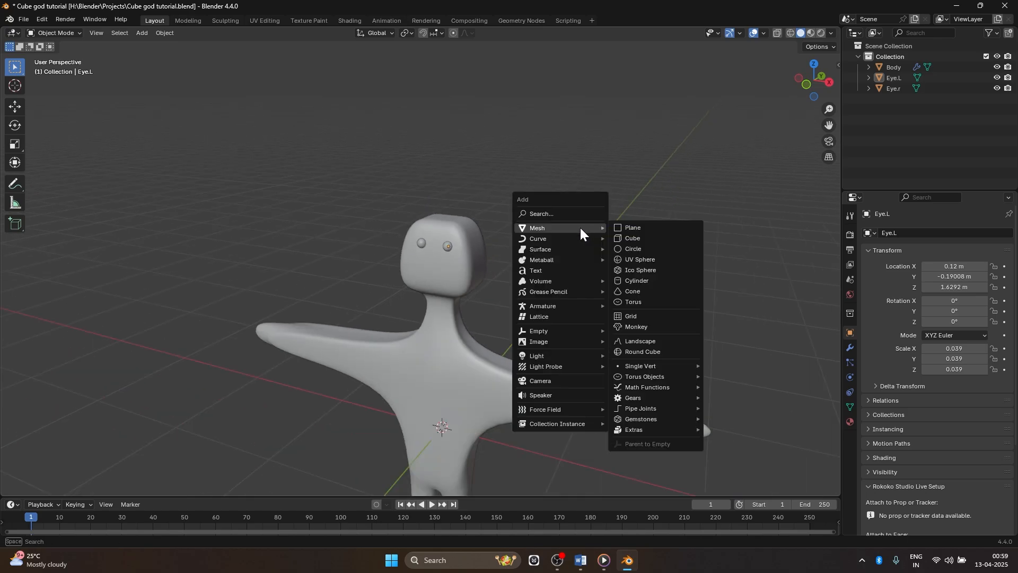
pyautogui.click(645, 282)
pyautogui.moveTo(648, 279); pyautogui.dragTo(463, 330, button='middle')
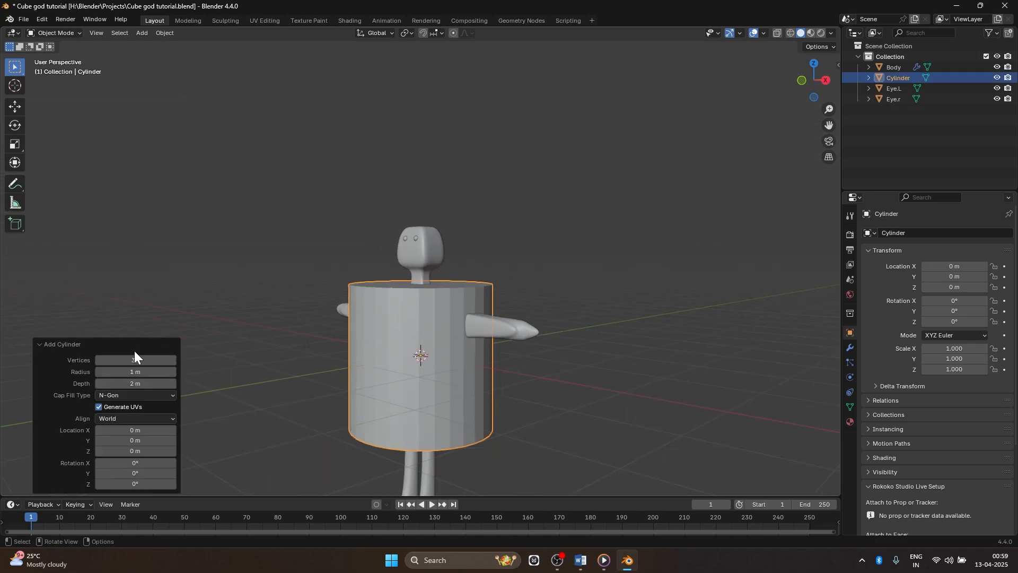
pyautogui.click(148, 292)
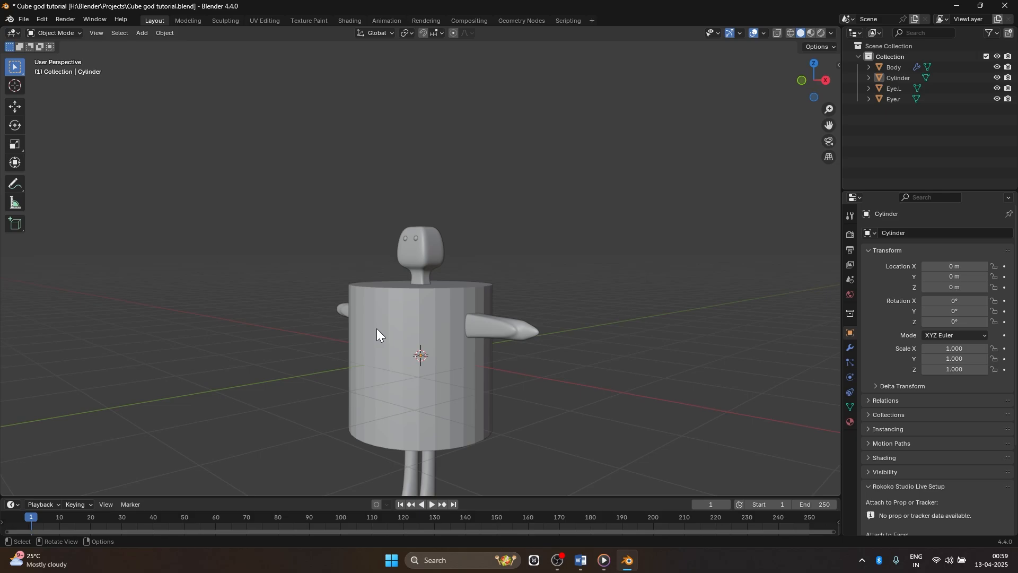
# Scale the cylinder down uniformly to about 0.223
pyautogui.click(400, 328)
pyautogui.moveTo(461, 335); pyautogui.dragTo(518, 358, button='middle')
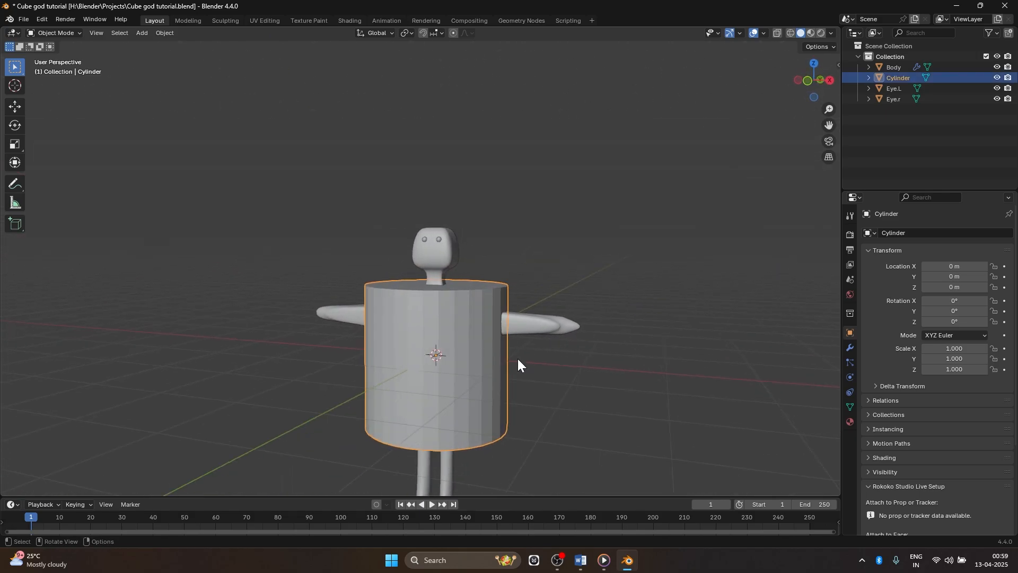
pyautogui.press('s')
pyautogui.click(443, 353)
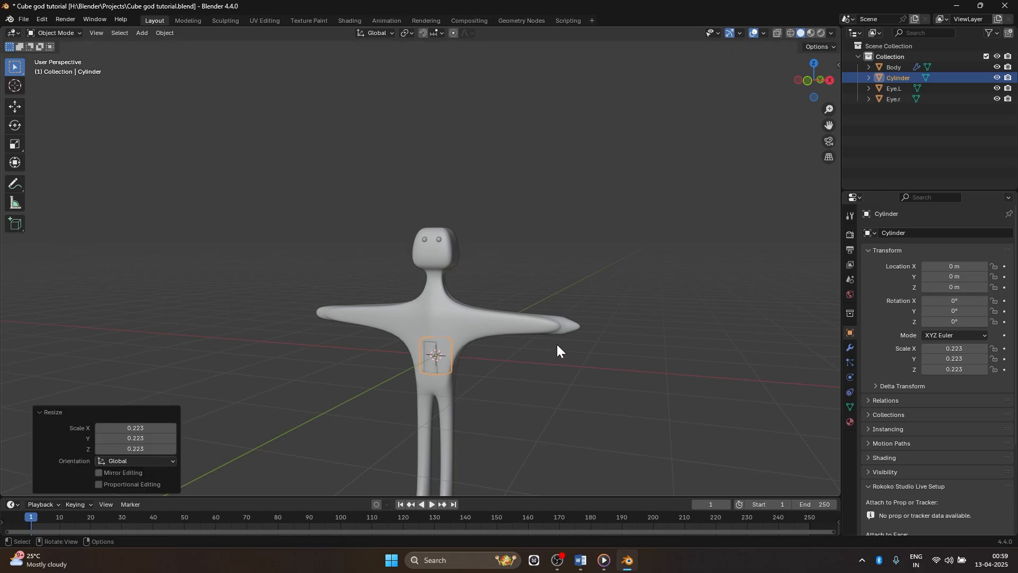
# Raise the cylinder along the Z axis by about 1.489 m to the character's head
pyautogui.press('g')
pyautogui.press('z')
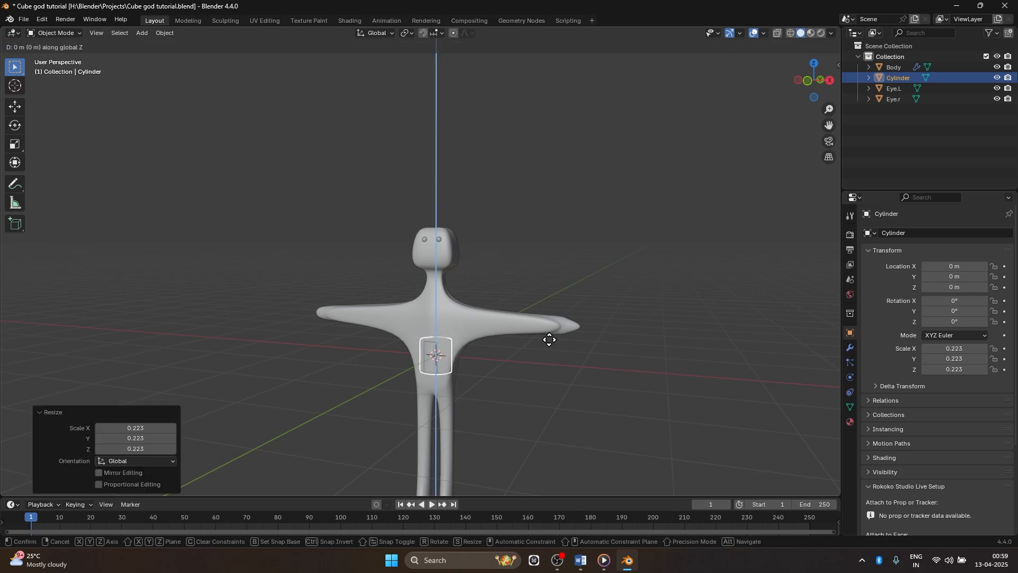
pyautogui.click(539, 234)
pyautogui.scroll(8, 540, 234)
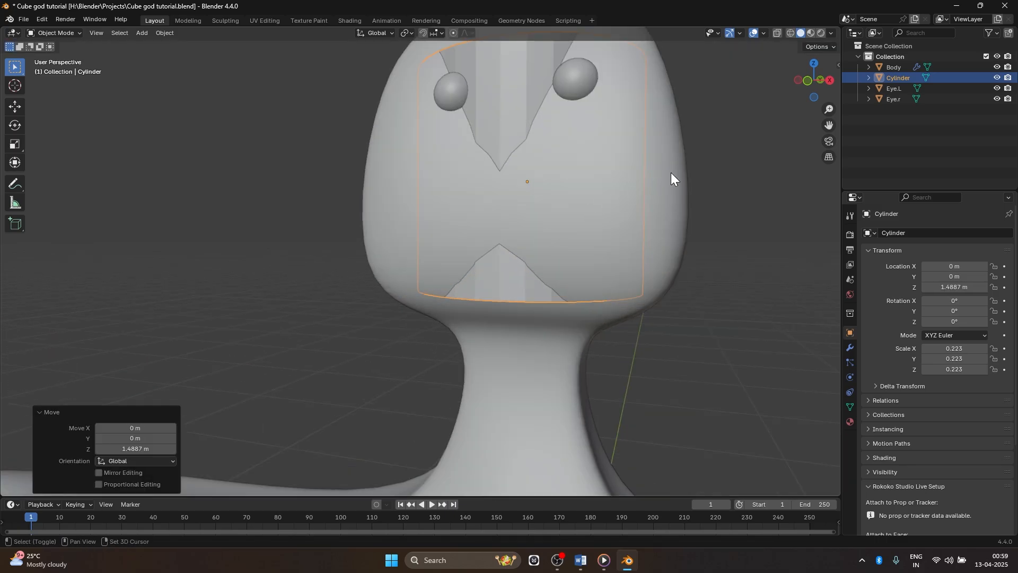
# Scale the cylinder inside the head down uniformly to about 0.046
pyautogui.press('s')
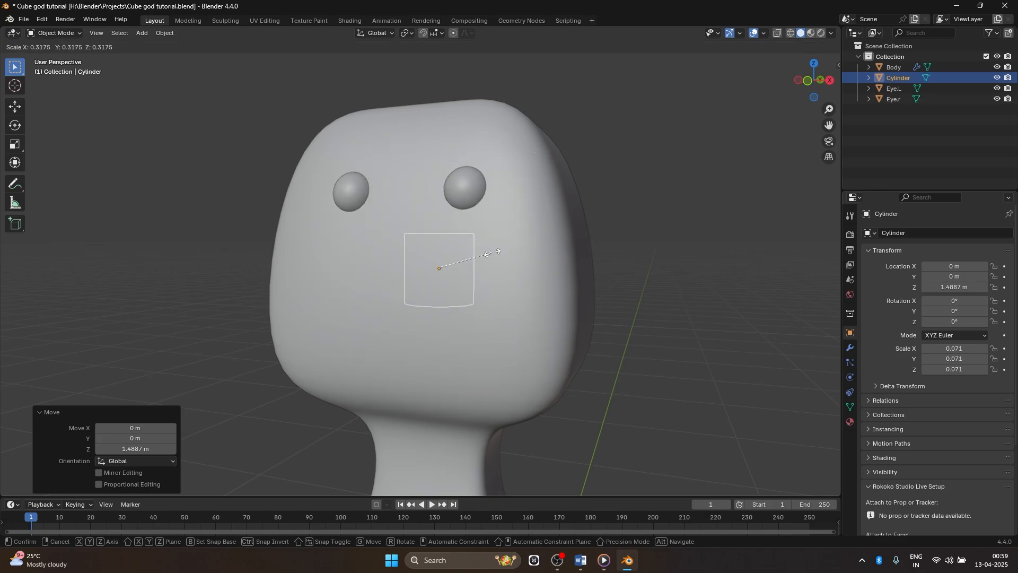
pyautogui.click(474, 257)
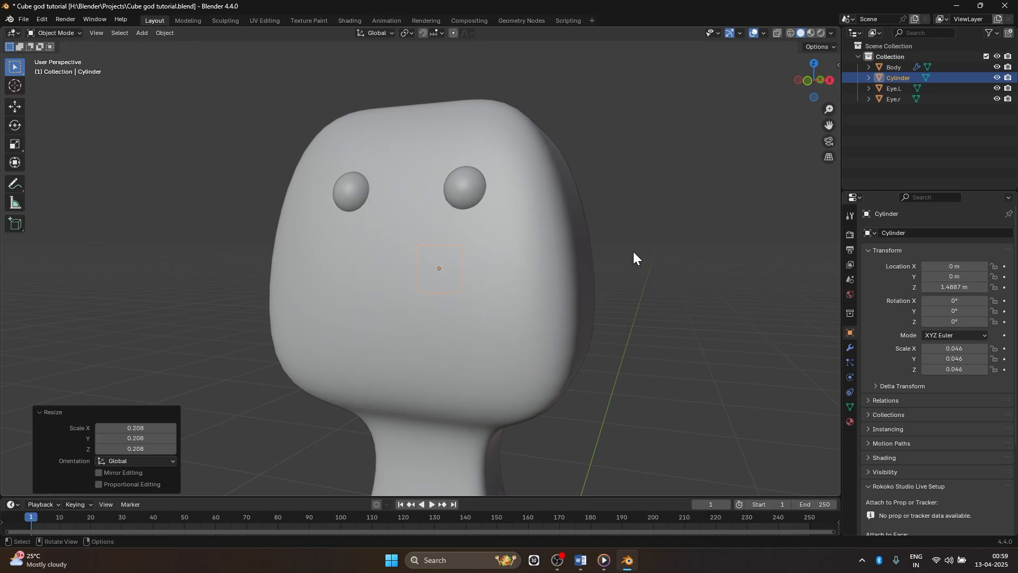
# Try rotating the cylinder 90° about the global Y axis
pyautogui.press('r')
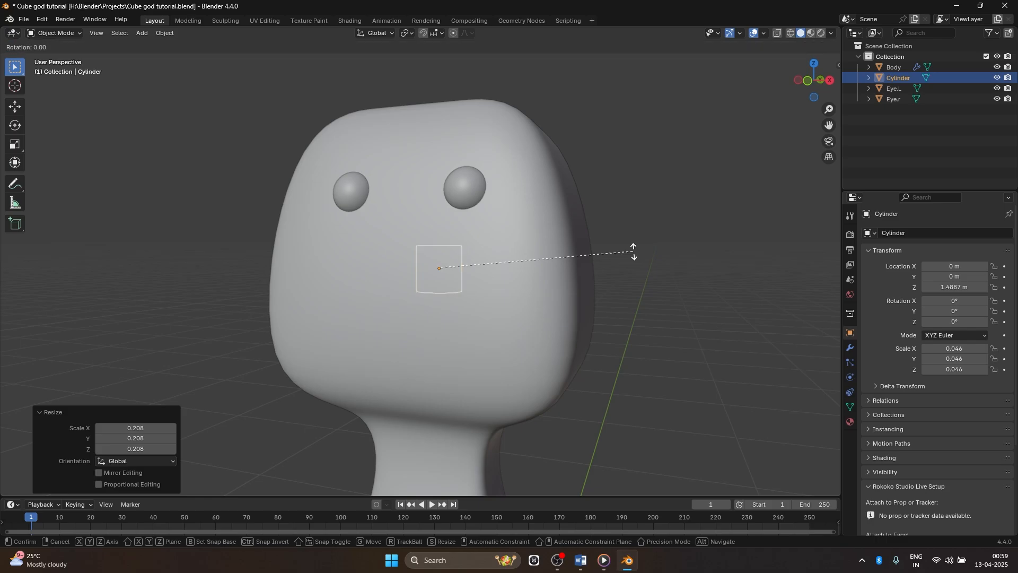
pyautogui.write('y90')
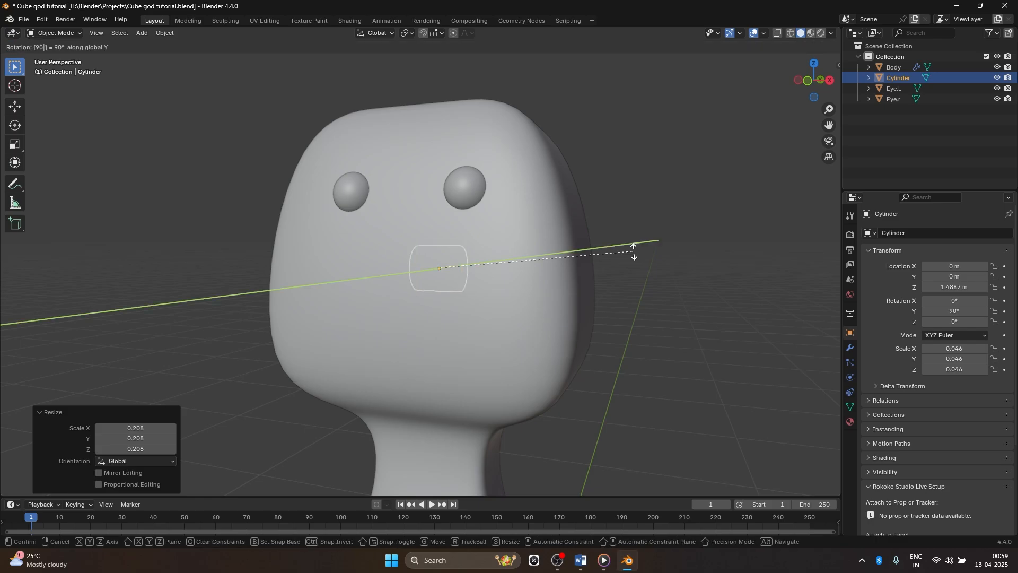
pyautogui.press('Return')
pyautogui.moveTo(633, 251)
pyautogui.mouseDown(button='middle')
pyautogui.moveTo(584, 256)
pyautogui.moveTo(621, 254)
pyautogui.mouseUp(button='middle')
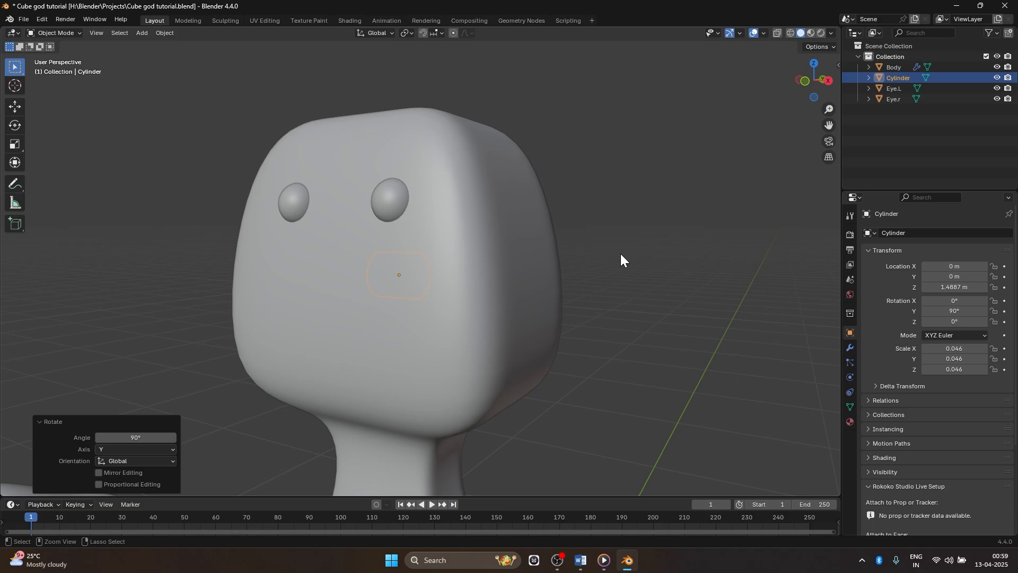
pyautogui.hotkey('ctrl', 'z')
# Rotate the cylinder 90° about the global X axis so its round end points out of the face
pyautogui.write('rx')
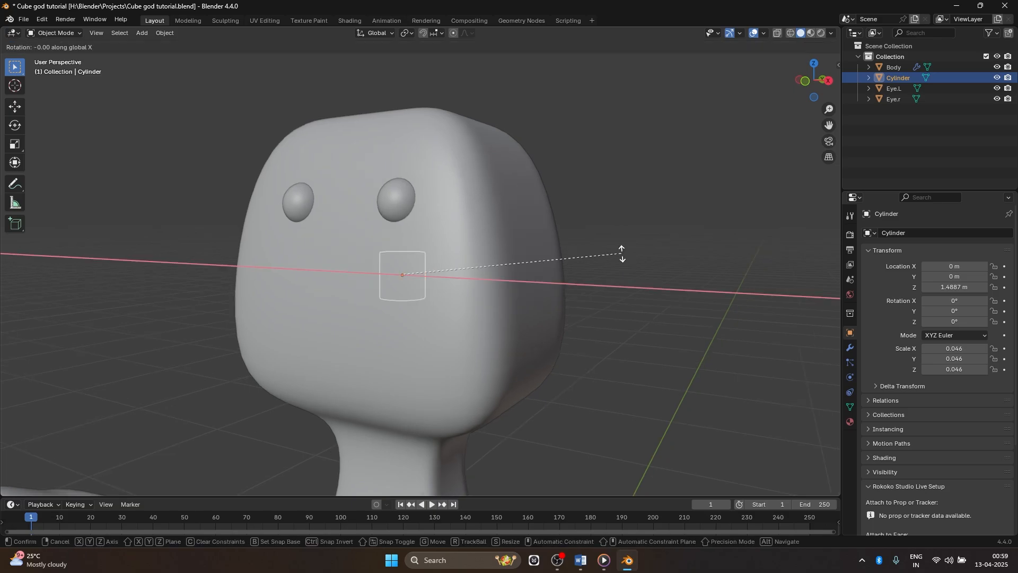
pyautogui.write('90')
pyautogui.press('Return')
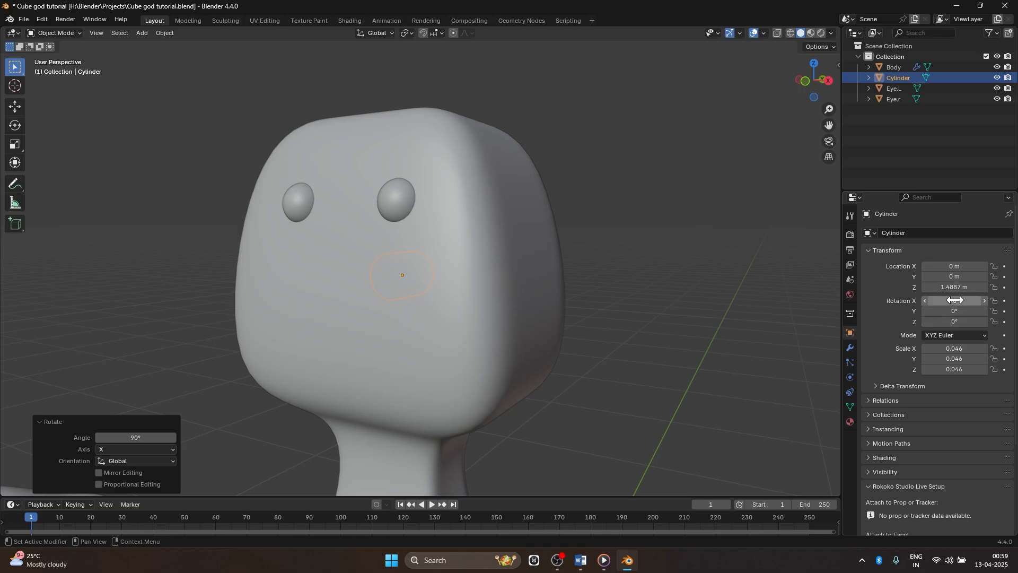
pyautogui.moveTo(639, 297); pyautogui.dragTo(597, 298, button='middle')
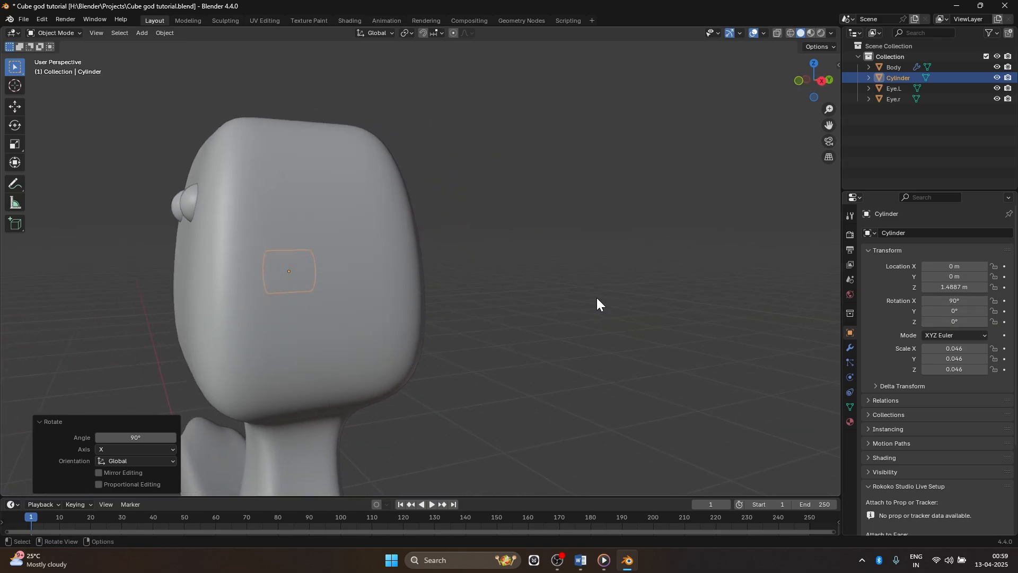
# Move the cylinder along Y to -0.2 m, toward the front of the face
pyautogui.moveTo(954, 267)
pyautogui.mouseDown()
pyautogui.moveTo(933, 266)
pyautogui.moveTo(952, 276)
pyautogui.moveTo(939, 276)
pyautogui.mouseUp()
pyautogui.hotkey('ctrl', 'z')
pyautogui.moveTo(629, 289); pyautogui.dragTo(461, 286, button='middle')
# Scale the cylinder down uniformly to about 0.026 and set its Y location to -0.21 m
pyautogui.press('s')
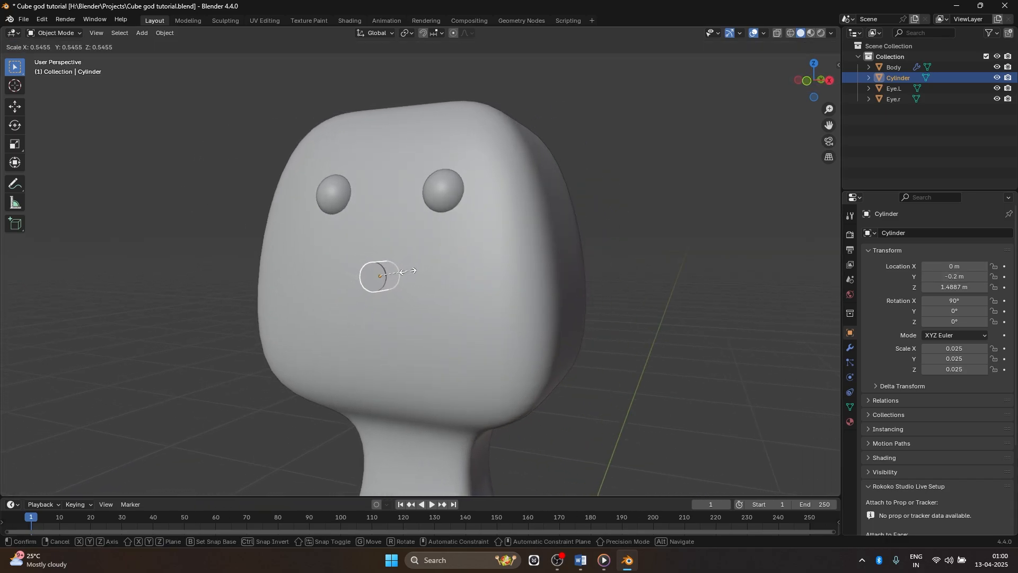
pyautogui.click(416, 271)
pyautogui.moveTo(566, 291); pyautogui.dragTo(684, 276, button='middle')
pyautogui.moveTo(955, 276); pyautogui.dragTo(948, 276)
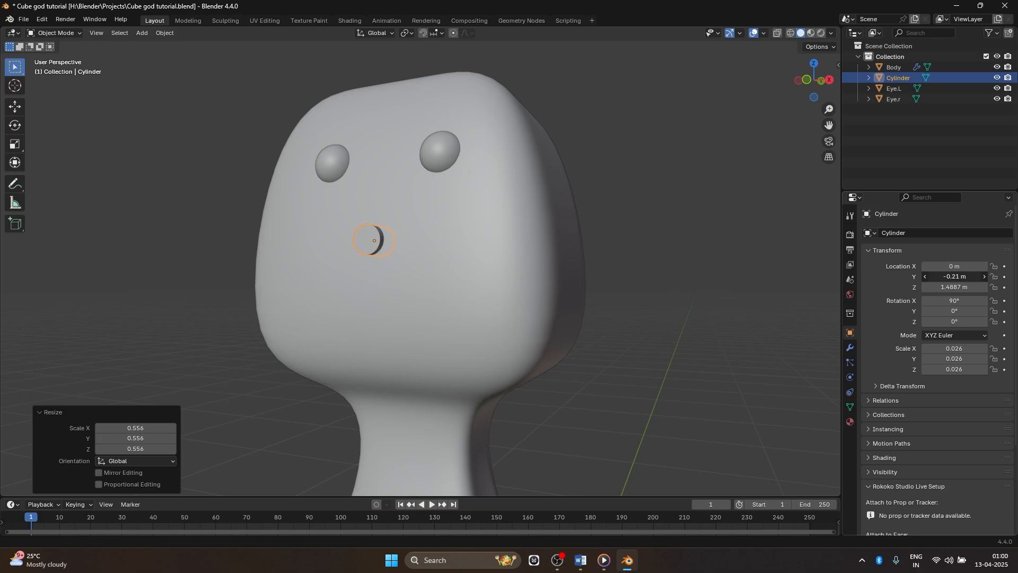
pyautogui.click(725, 247)
# In Edit Mode, scale the cylinder's front face by about 0.585 to taper the nose, and return to Object Mode
pyautogui.moveTo(418, 240); pyautogui.dragTo(540, 300, button='middle')
pyautogui.click(529, 310)
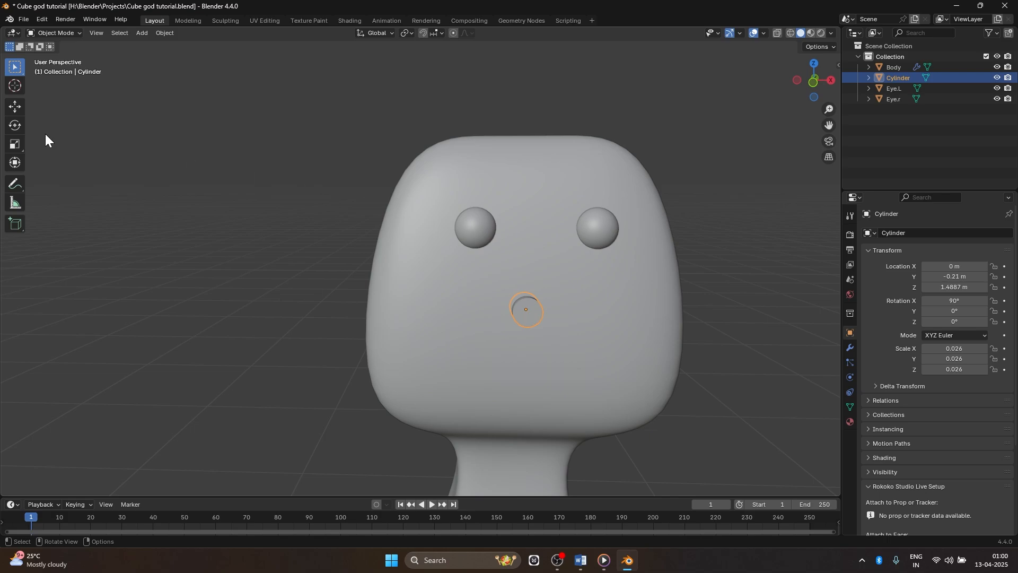
pyautogui.click(48, 34)
pyautogui.click(58, 54)
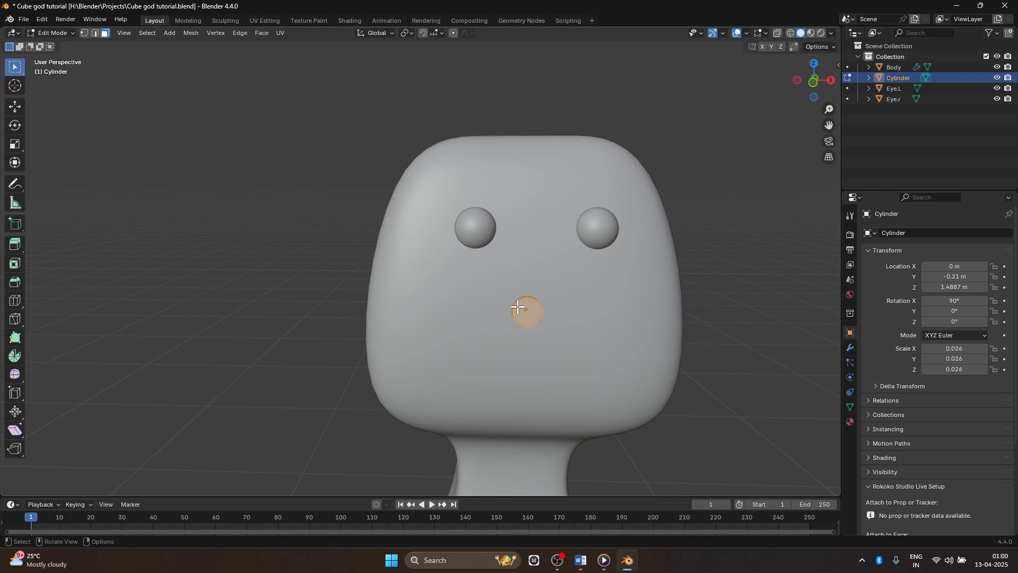
pyautogui.press('s')
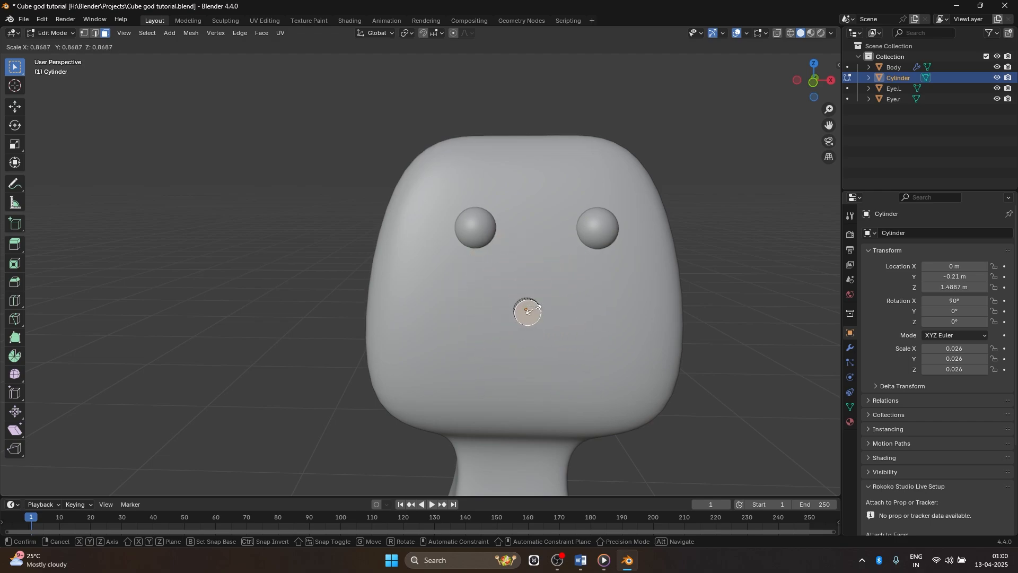
pyautogui.click(513, 317)
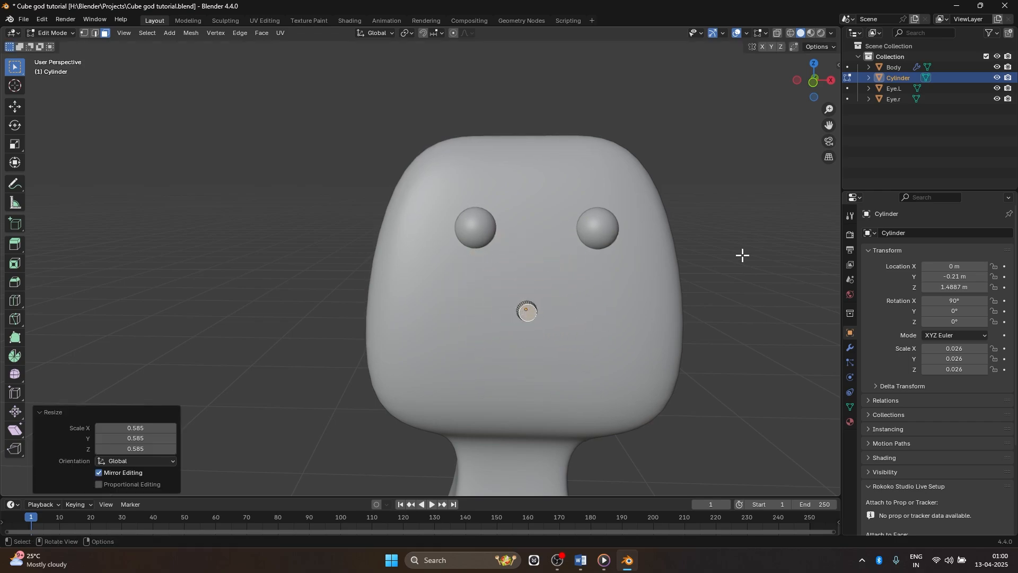
pyautogui.click(746, 228)
pyautogui.moveTo(748, 228); pyautogui.dragTo(682, 223, button='middle')
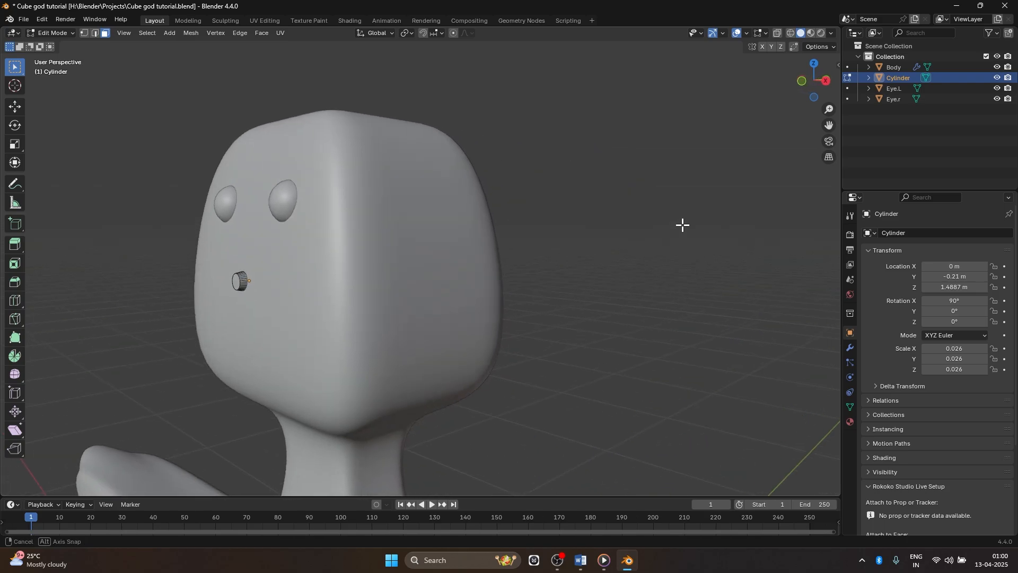
pyautogui.click(70, 35)
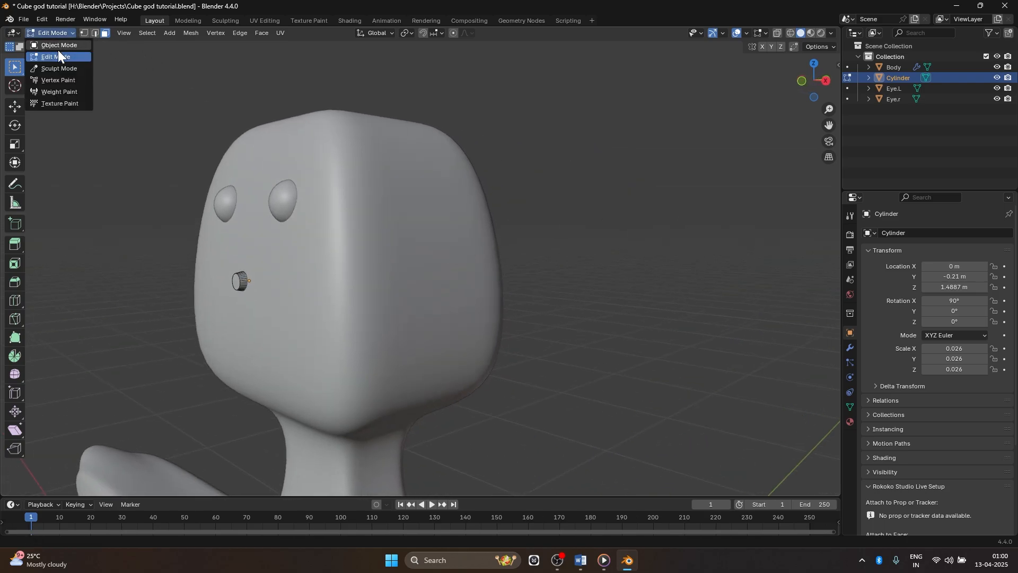
pyautogui.click(57, 45)
# Add a torus mesh at the world origin with 1 m major radius and 0.25 m minor radius
pyautogui.moveTo(136, 145); pyautogui.dragTo(451, 272, button='middle')
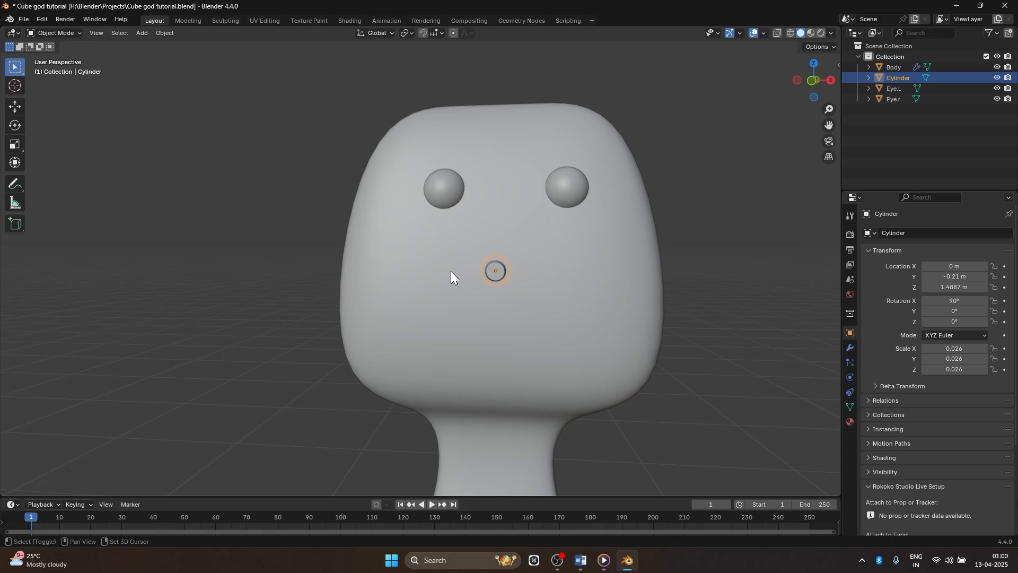
pyautogui.scroll(3, 456, 249)
pyautogui.moveTo(460, 221); pyautogui.dragTo(422, 224, button='middle')
pyautogui.keyDown('shift'); pyautogui.moveTo(233, 146); pyautogui.dragTo(418, 218, button='middle'); pyautogui.keyUp('shift')
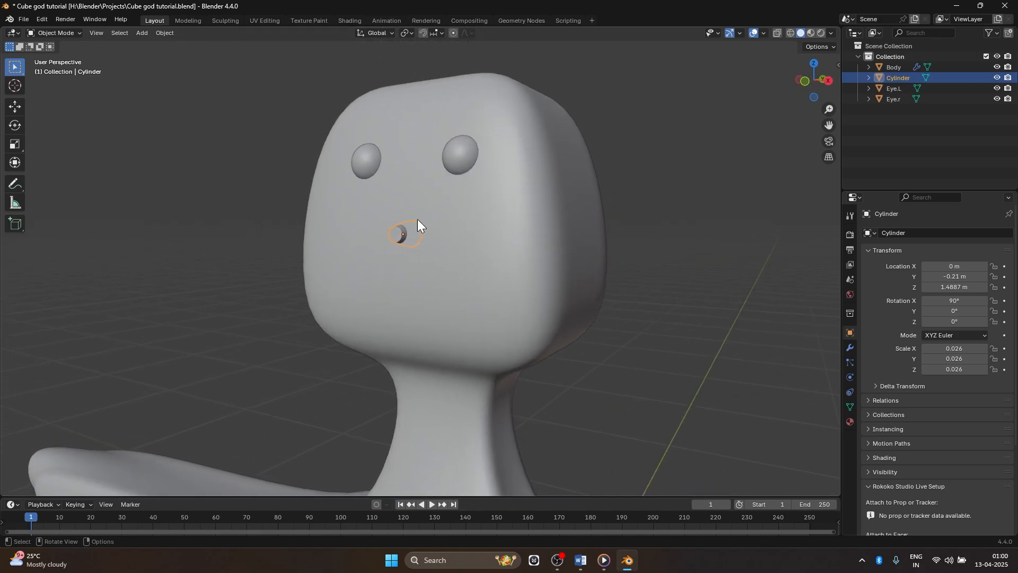
pyautogui.moveTo(600, 222); pyautogui.dragTo(619, 282, button='middle')
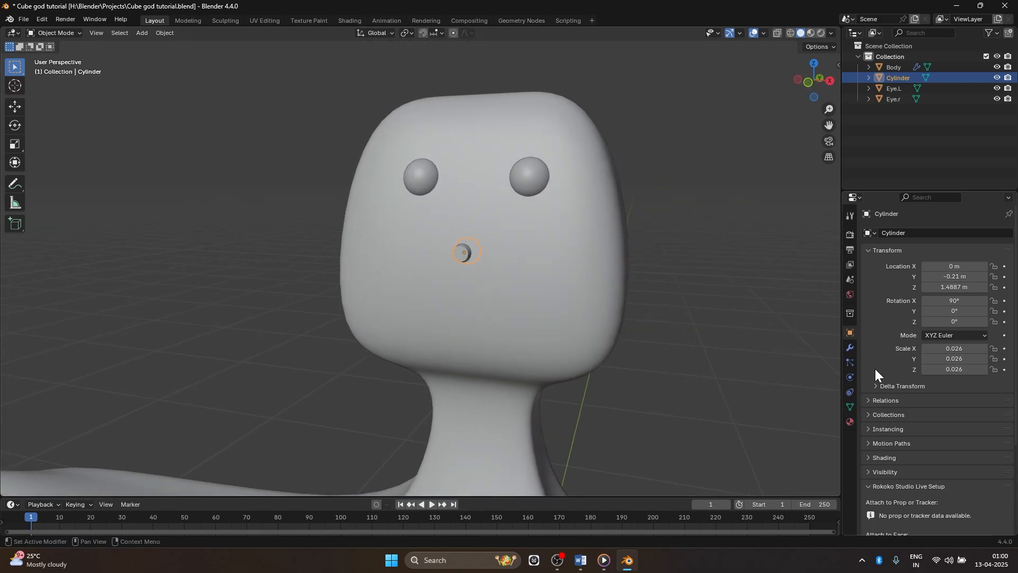
pyautogui.click(698, 263)
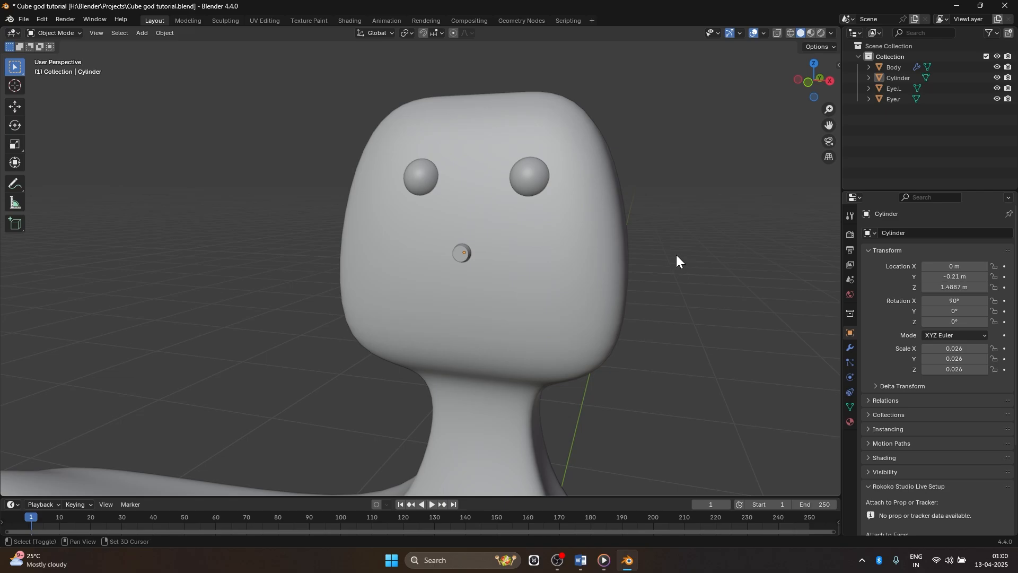
pyautogui.hotkey('shift', 'a')
pyautogui.moveTo(669, 254)
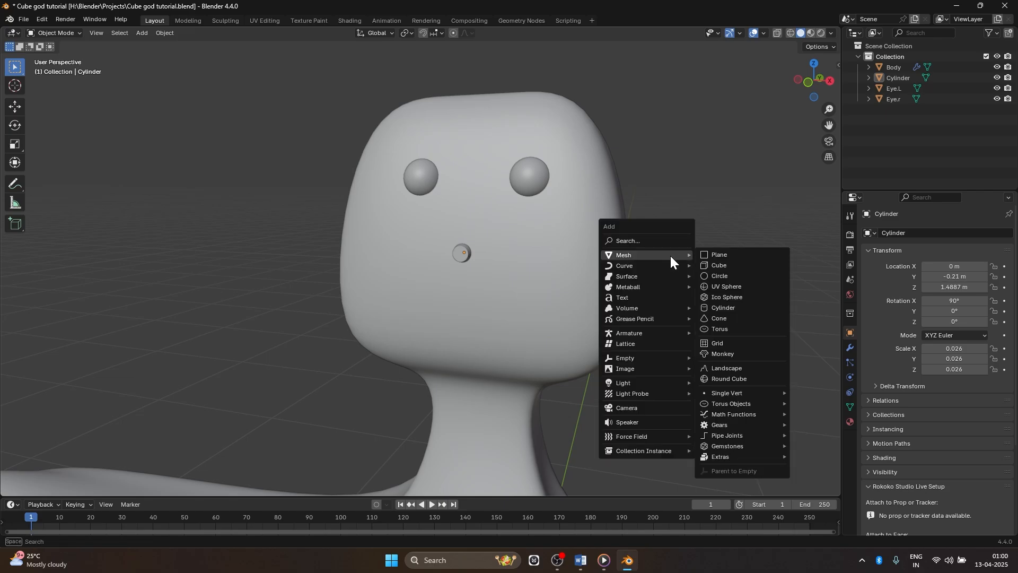
pyautogui.click(730, 328)
pyautogui.scroll(-8, 700, 339)
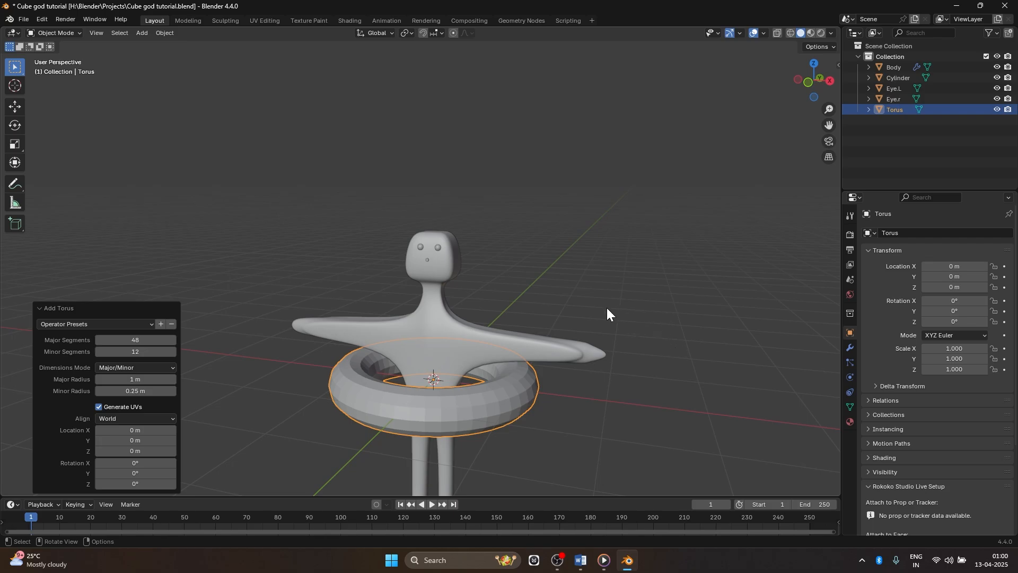
# Set the torus's X rotation to 90° so it stands upright, facing the front
pyautogui.click(555, 238)
pyautogui.click(494, 397)
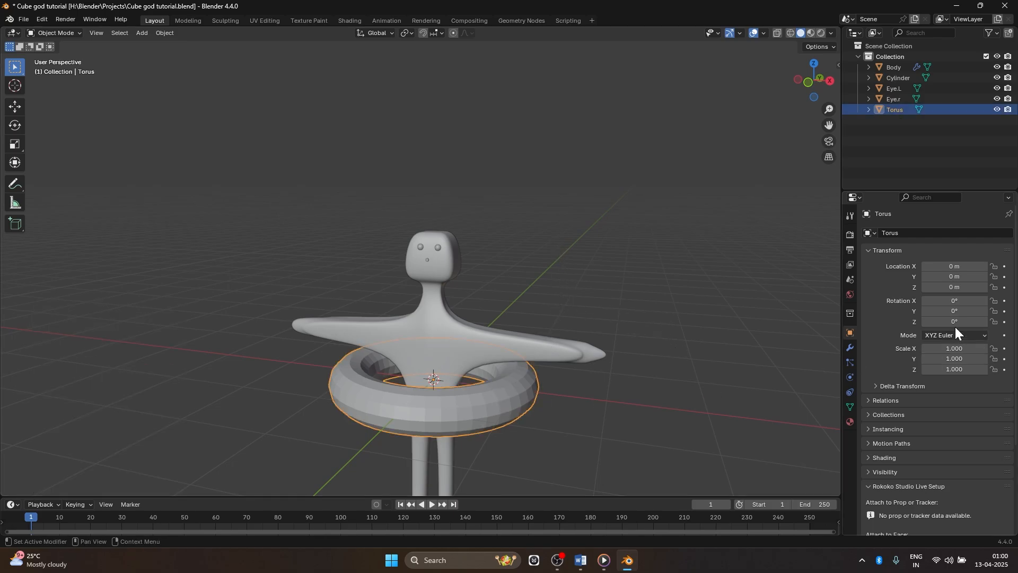
pyautogui.moveTo(954, 304); pyautogui.dragTo(987, 304)
pyautogui.click(954, 303)
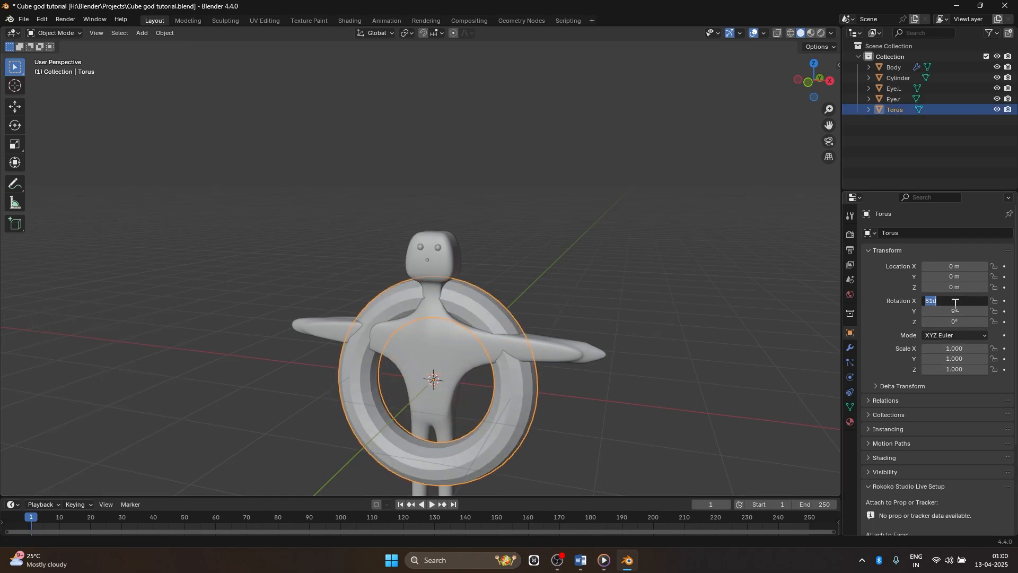
pyautogui.write('90')
pyautogui.press('Return')
# Scale the torus down uniformly to about 0.105 and raise it about 1.303 m along Z to the lower head
pyautogui.press('s')
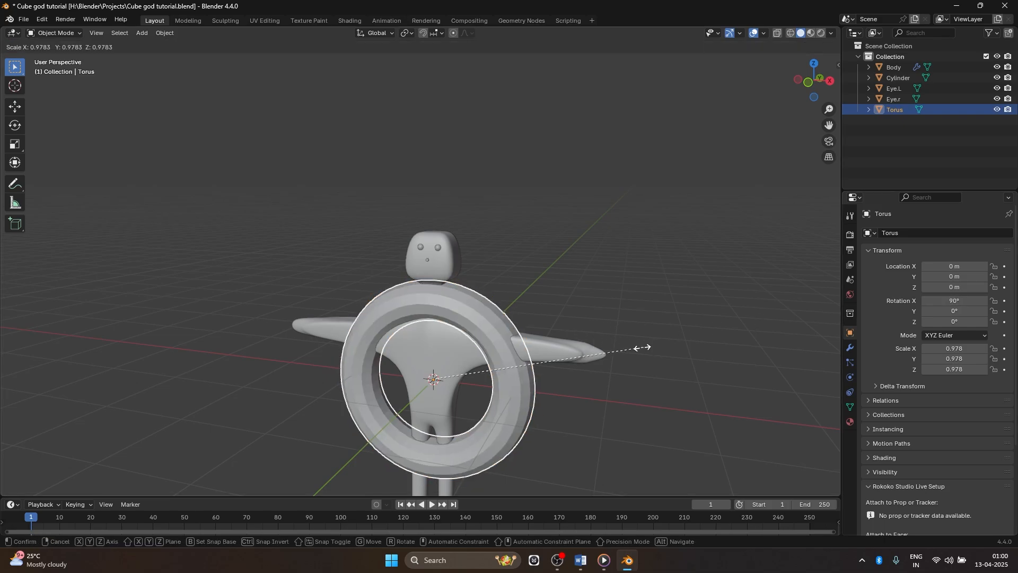
pyautogui.click(460, 380)
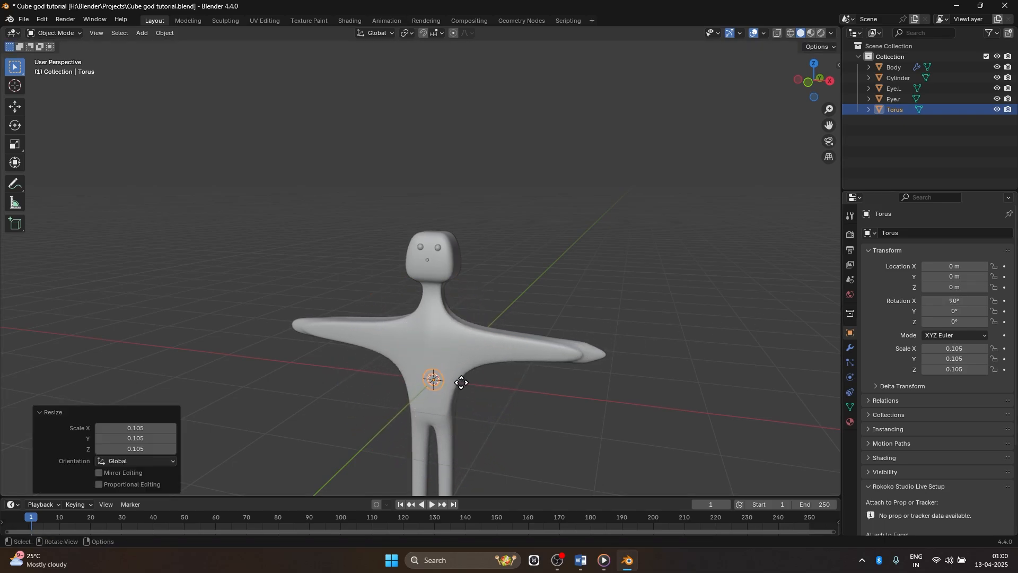
pyautogui.press('g')
pyautogui.press('z')
pyautogui.click(456, 275)
pyautogui.scroll(6, 477, 277)
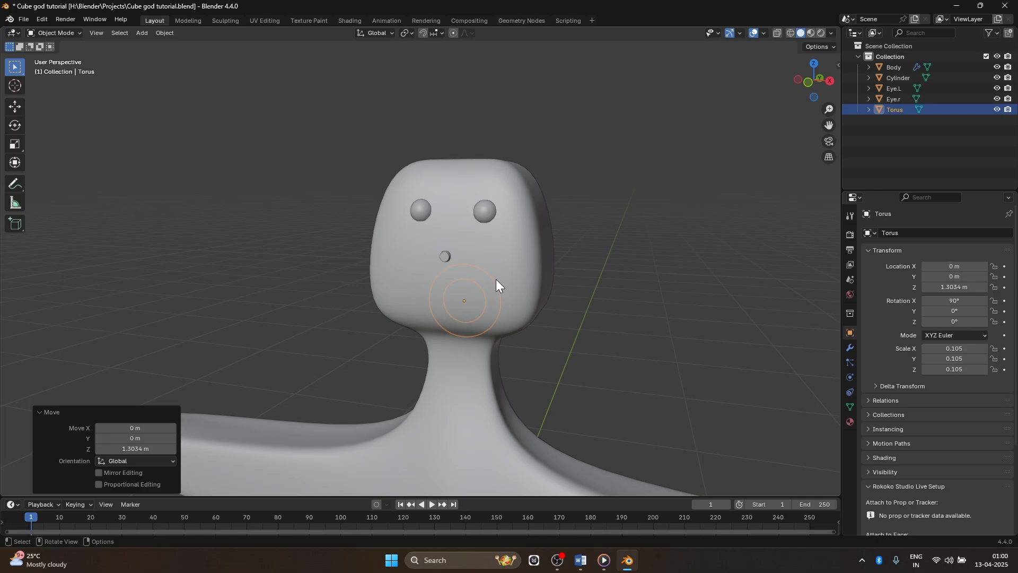
# Move the torus forward and up to Z 1.3934 m below the nose, and shrink it uniformly to about 0.033
pyautogui.moveTo(742, 286); pyautogui.dragTo(727, 275, button='middle')
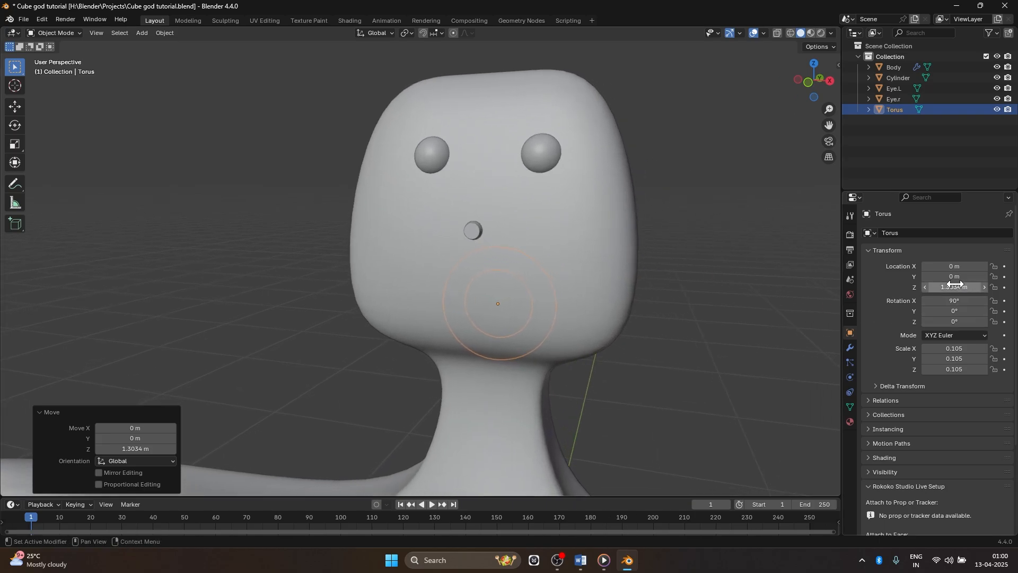
pyautogui.moveTo(957, 277)
pyautogui.mouseDown()
pyautogui.moveTo(936, 277)
pyautogui.moveTo(956, 277)
pyautogui.moveTo(937, 287)
pyautogui.moveTo(949, 286)
pyautogui.mouseUp()
pyautogui.press('s')
pyautogui.click(621, 312)
# Set the torus's Y location to -0.224 m so the mouth ring protrudes from the face
pyautogui.moveTo(677, 282); pyautogui.dragTo(591, 281, button='middle')
pyautogui.keyDown('shift'); pyautogui.moveTo(306, 252); pyautogui.dragTo(489, 256, button='middle'); pyautogui.keyUp('shift')
pyautogui.scroll(6, 491, 259)
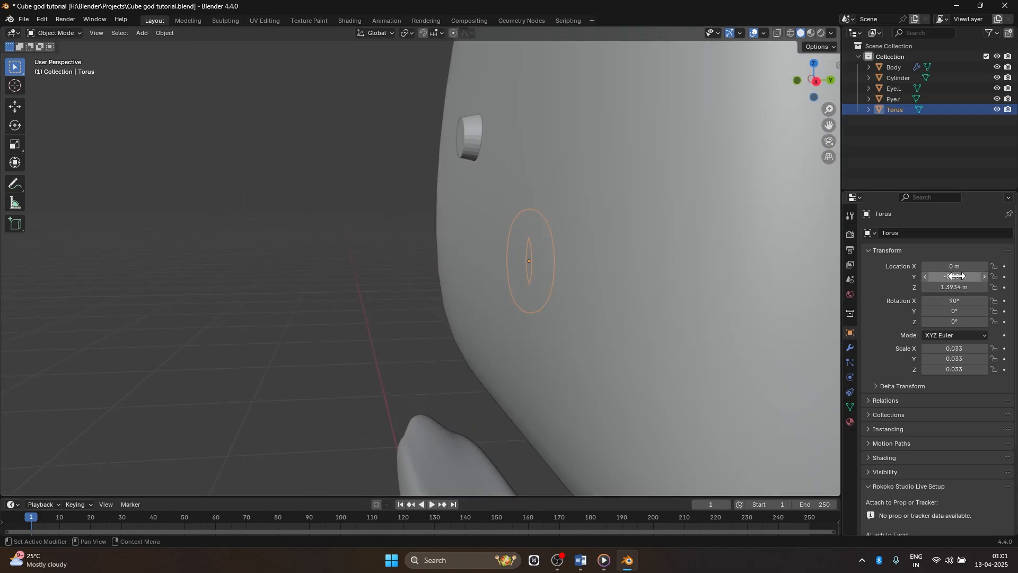
pyautogui.moveTo(958, 275); pyautogui.dragTo(949, 275)
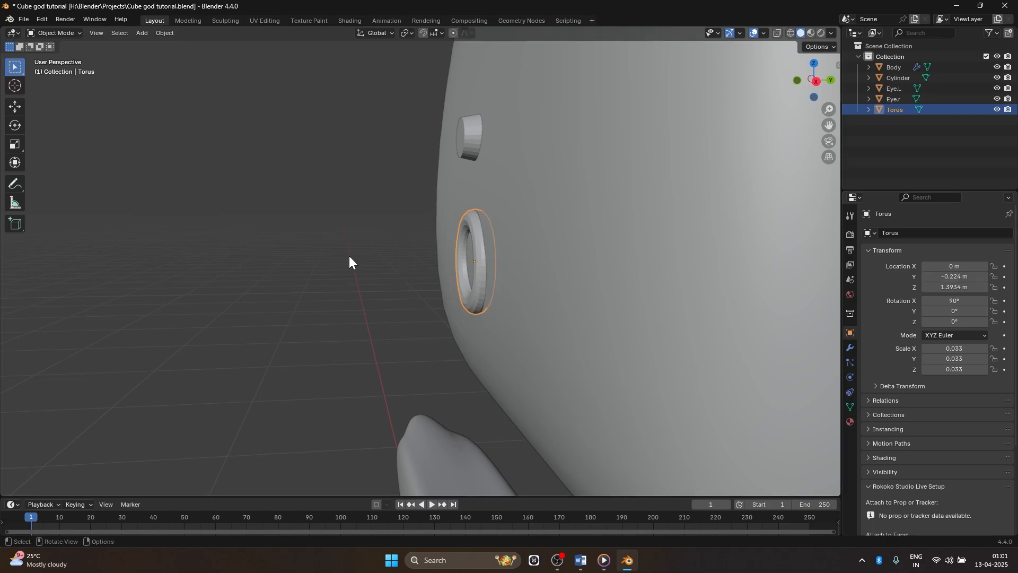
pyautogui.click(279, 275)
pyautogui.moveTo(279, 276); pyautogui.dragTo(417, 294, button='middle')
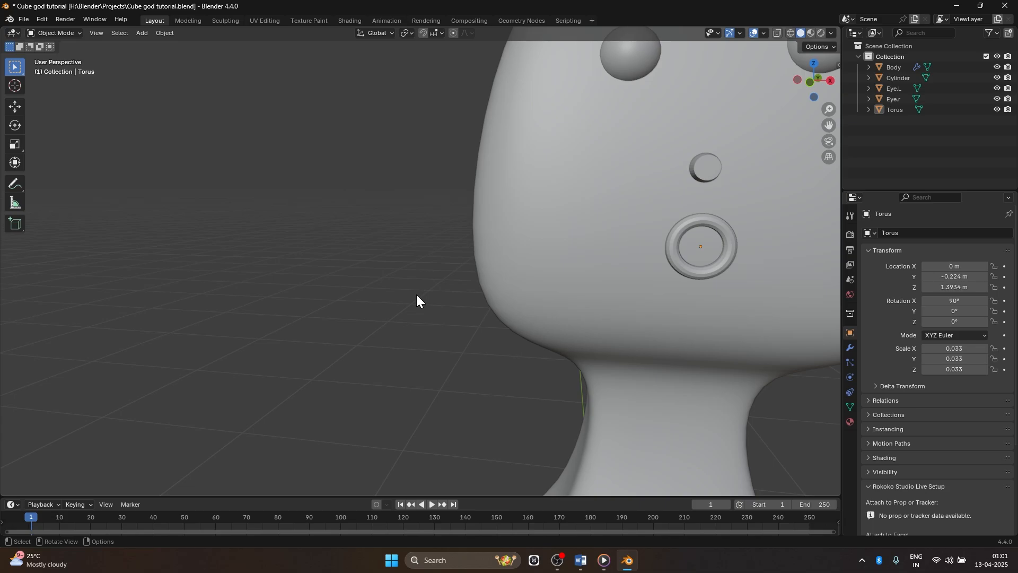
# Add a second torus mesh at the scene origin, around the character's torso
pyautogui.scroll(-4, 424, 305)
pyautogui.scroll(-5, 764, 240)
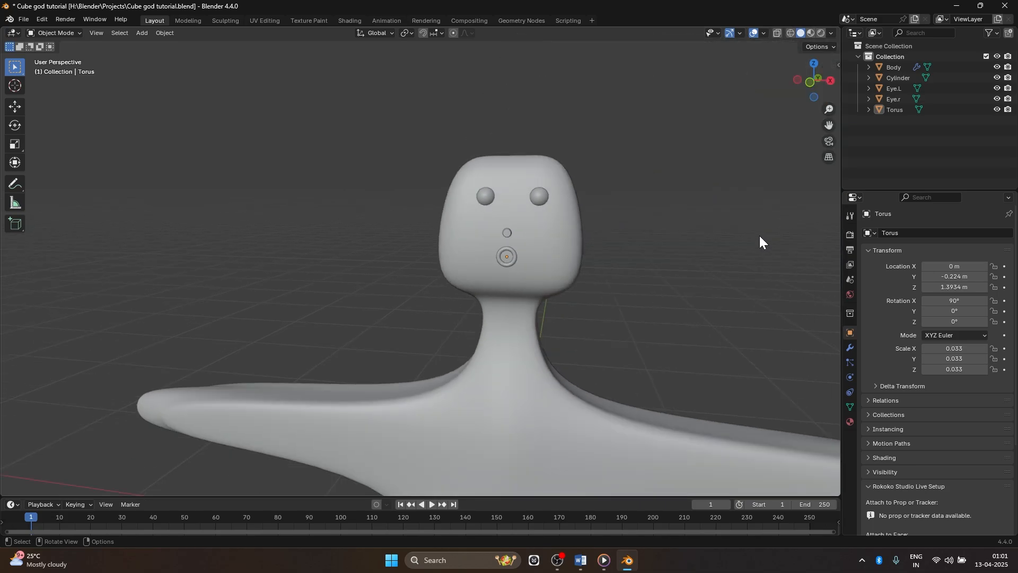
pyautogui.moveTo(667, 241); pyautogui.dragTo(699, 292, button='middle')
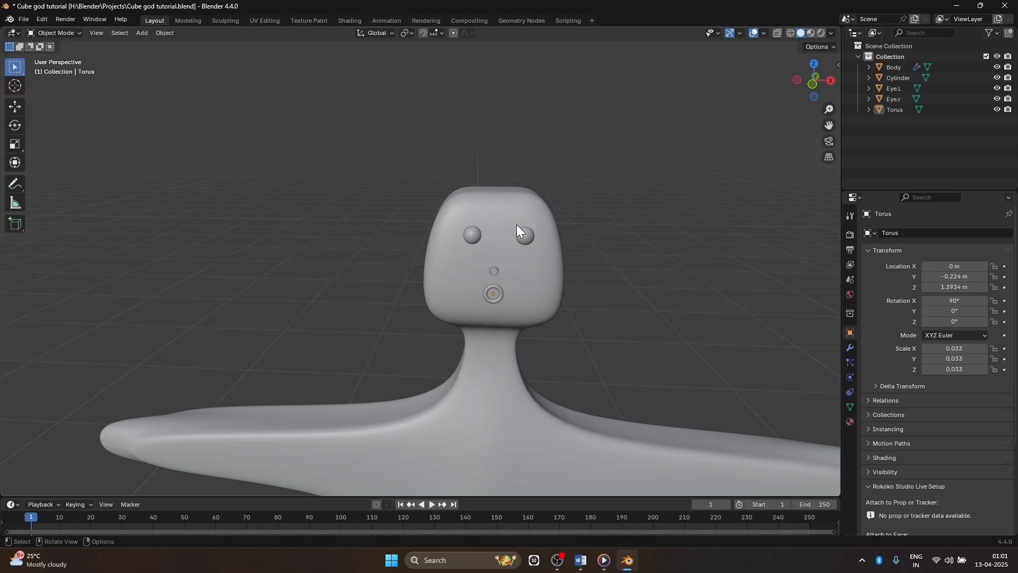
pyautogui.scroll(-5, 517, 224)
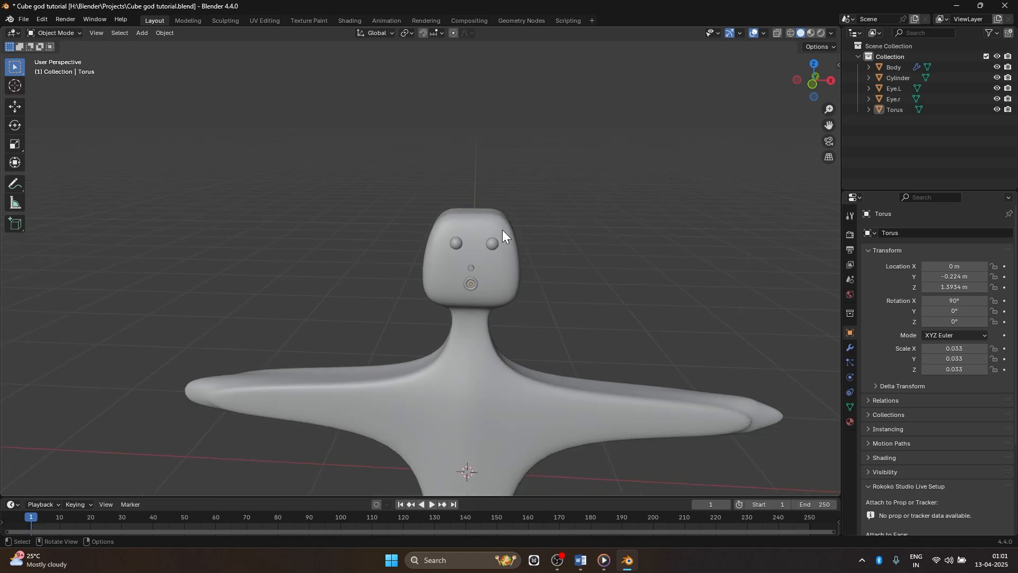
pyautogui.hotkey('shift', 'a')
pyautogui.moveTo(514, 233)
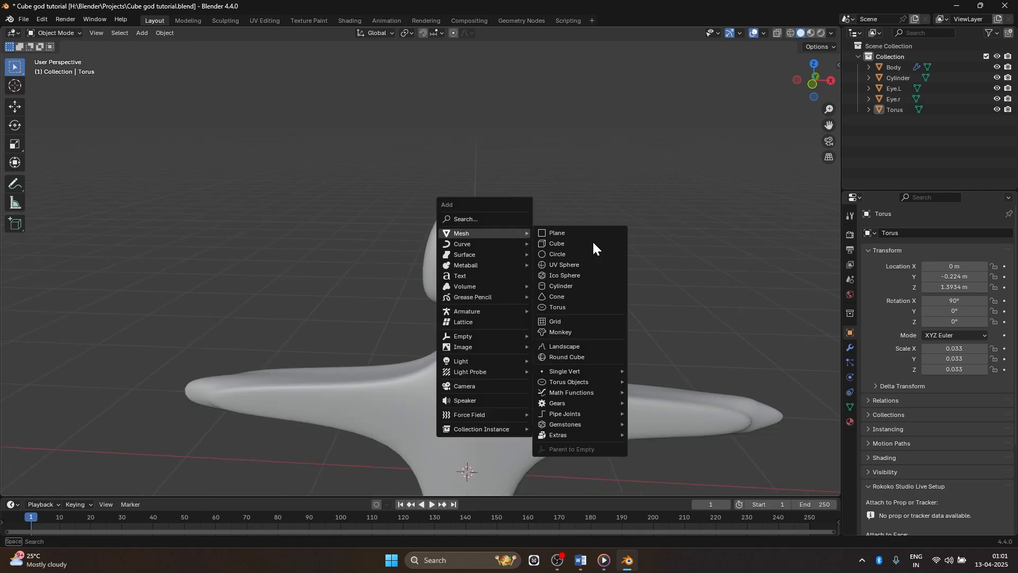
pyautogui.click(575, 306)
pyautogui.scroll(-3, 648, 295)
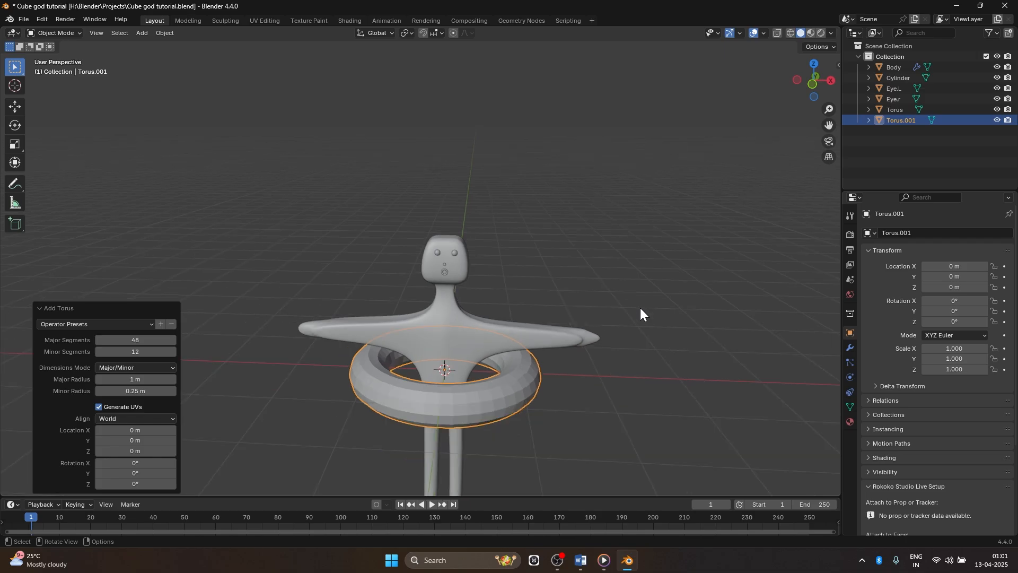
# Rotate the new torus 90° about X and move it about -3.87 m along X, clear of the character
pyautogui.write('rx')
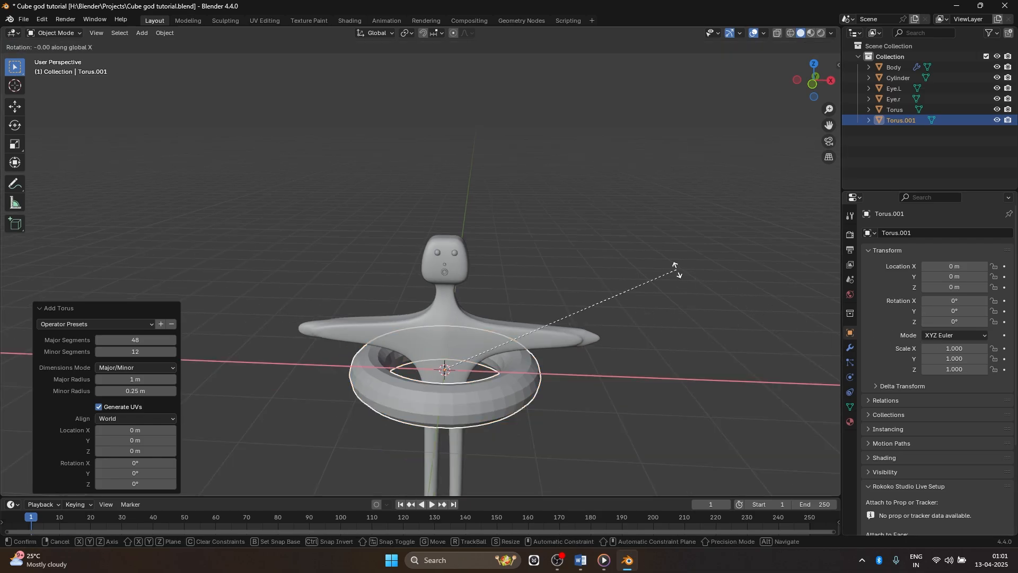
pyautogui.write('90')
pyautogui.press('Return')
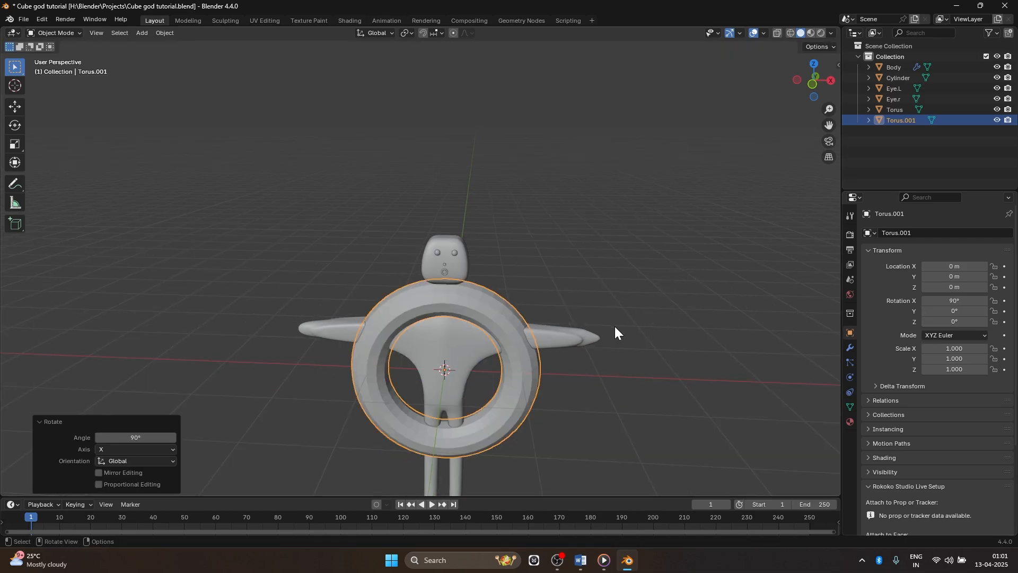
pyautogui.press('g')
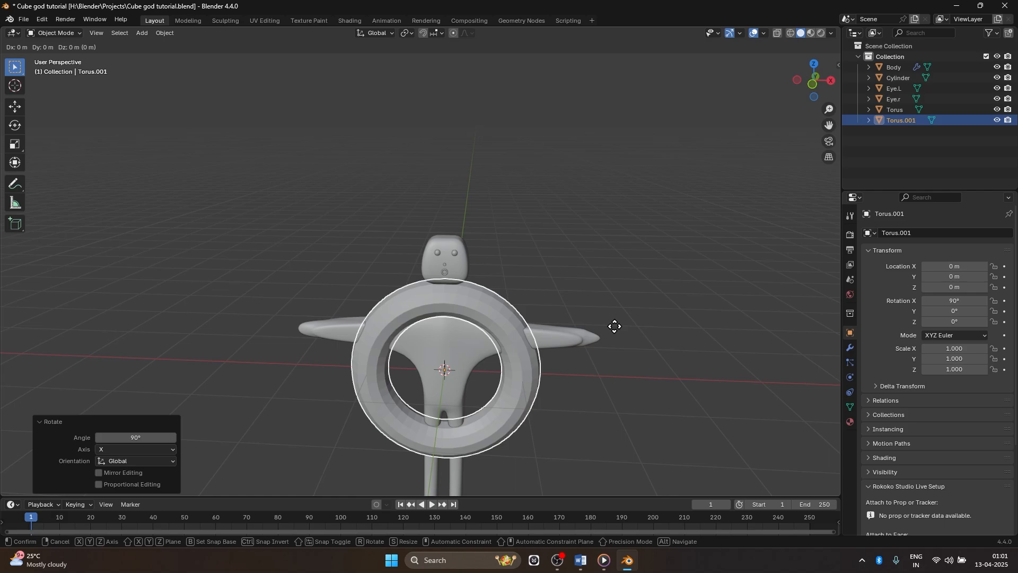
pyautogui.press('x')
pyautogui.click(298, 269)
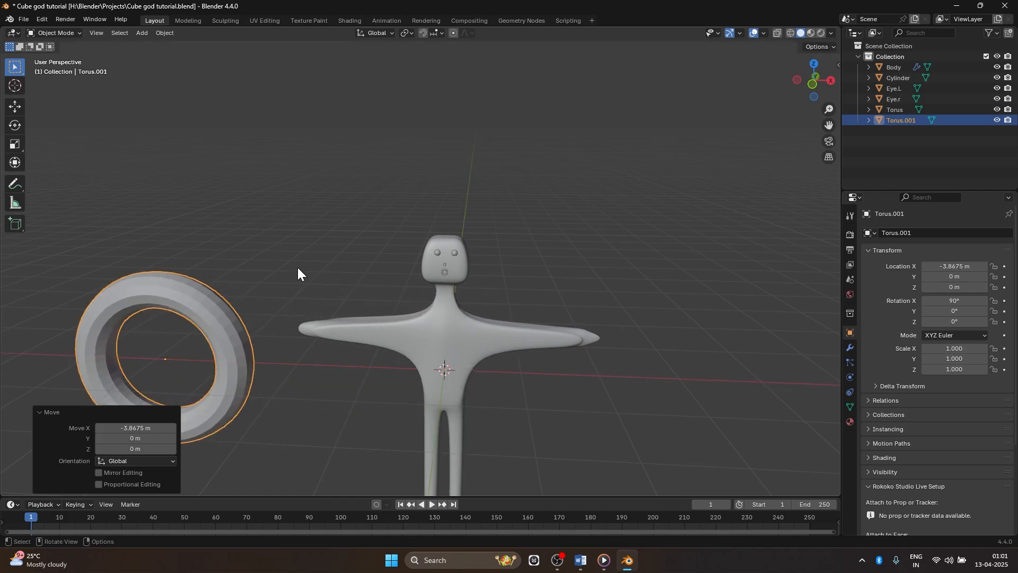
pyautogui.moveTo(297, 269); pyautogui.dragTo(506, 110, button='middle')
# In Edit Mode, select the lower half of the new torus and delete its faces, leaving an upper arch
pyautogui.click(56, 33)
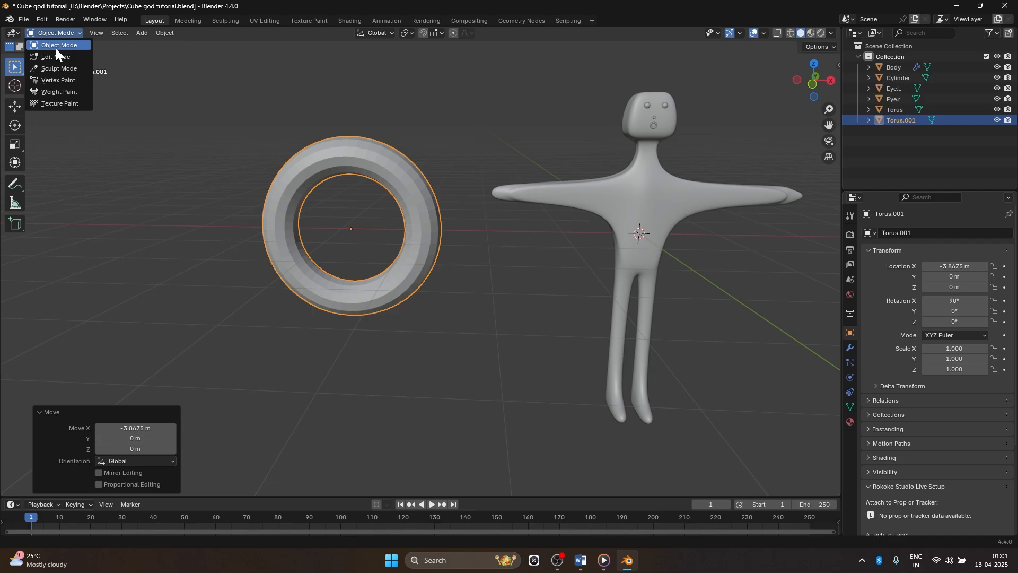
pyautogui.click(66, 56)
pyautogui.moveTo(332, 220); pyautogui.dragTo(283, 214, button='middle')
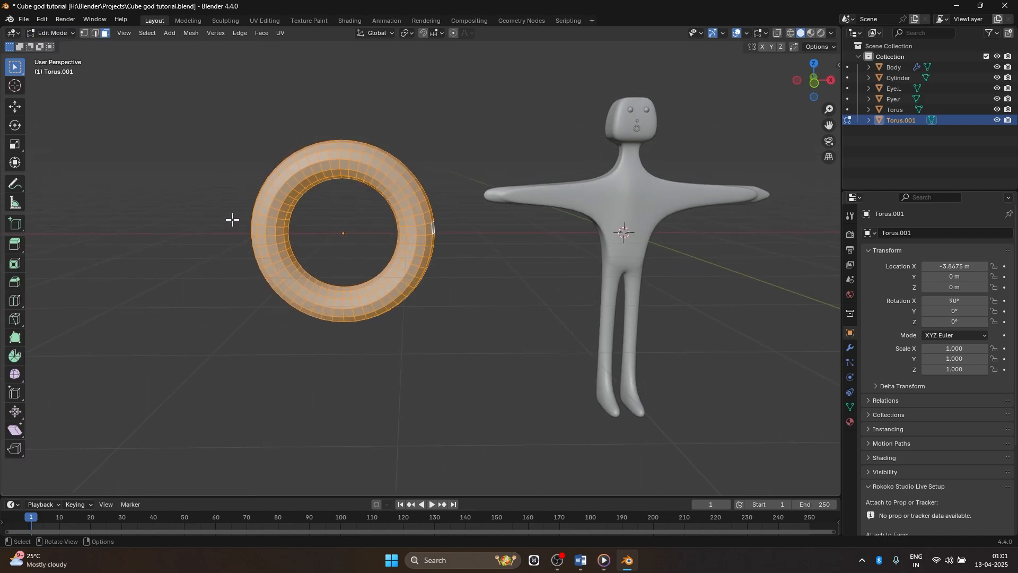
pyautogui.moveTo(182, 224)
pyautogui.mouseDown()
pyautogui.moveTo(320, 262)
pyautogui.moveTo(288, 261)
pyautogui.moveTo(221, 234)
pyautogui.moveTo(461, 277)
pyautogui.moveTo(479, 336)
pyautogui.moveTo(492, 341)
pyautogui.mouseUp()
pyautogui.moveTo(491, 341); pyautogui.dragTo(257, 303, button='middle')
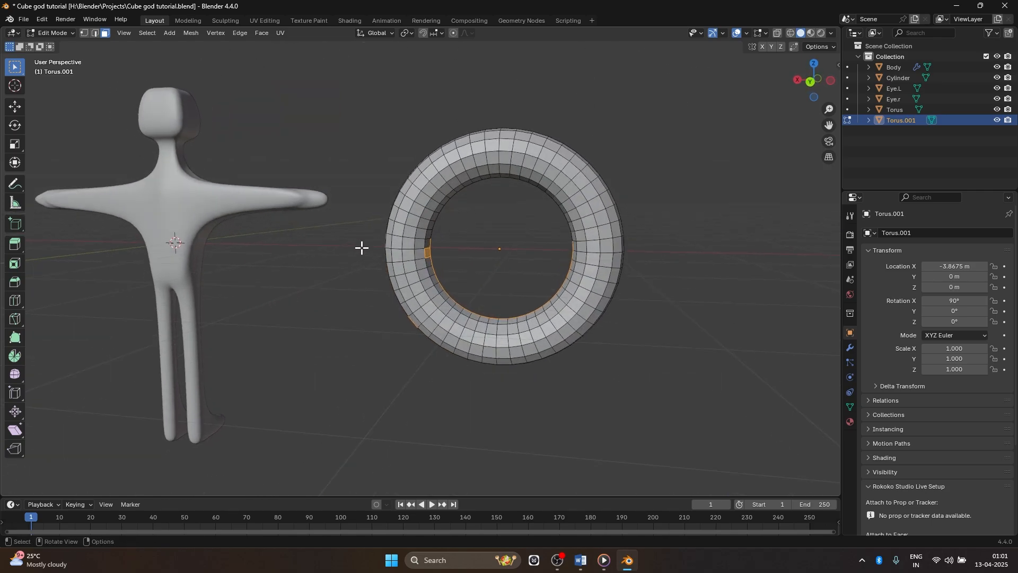
pyautogui.moveTo(363, 244); pyautogui.dragTo(722, 377)
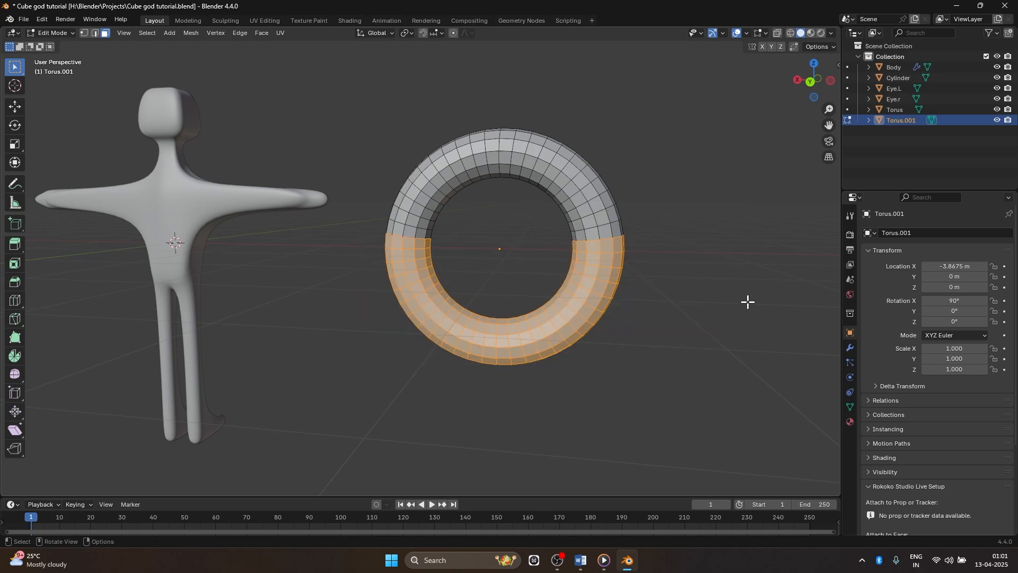
pyautogui.moveTo(748, 300); pyautogui.dragTo(520, 297, button='middle')
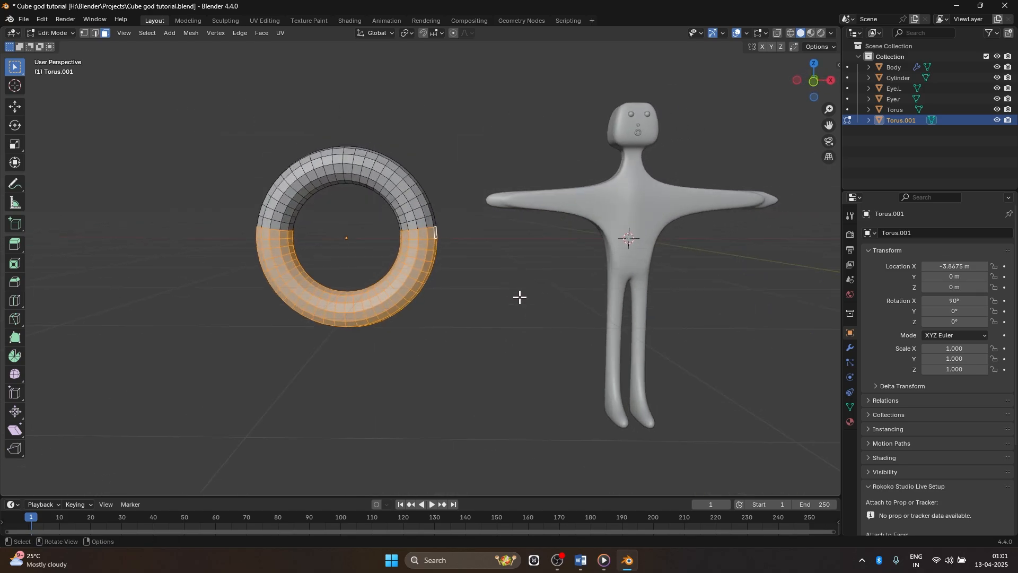
pyautogui.press('x')
pyautogui.click(435, 282)
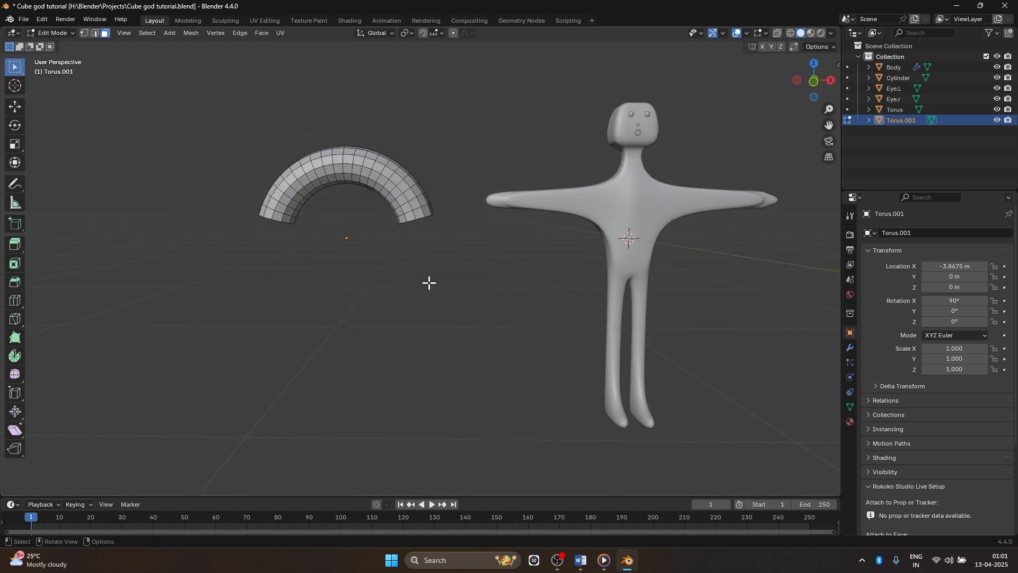
# Return to Object Mode and scale the arch uniformly to 0.992
pyautogui.moveTo(388, 289); pyautogui.dragTo(286, 261, button='middle')
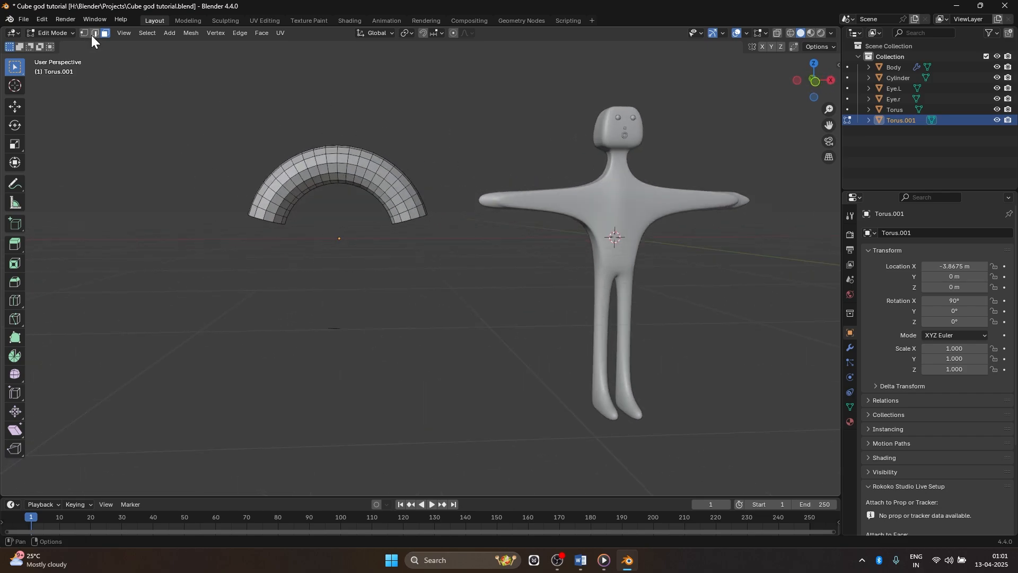
pyautogui.click(44, 30)
pyautogui.click(56, 43)
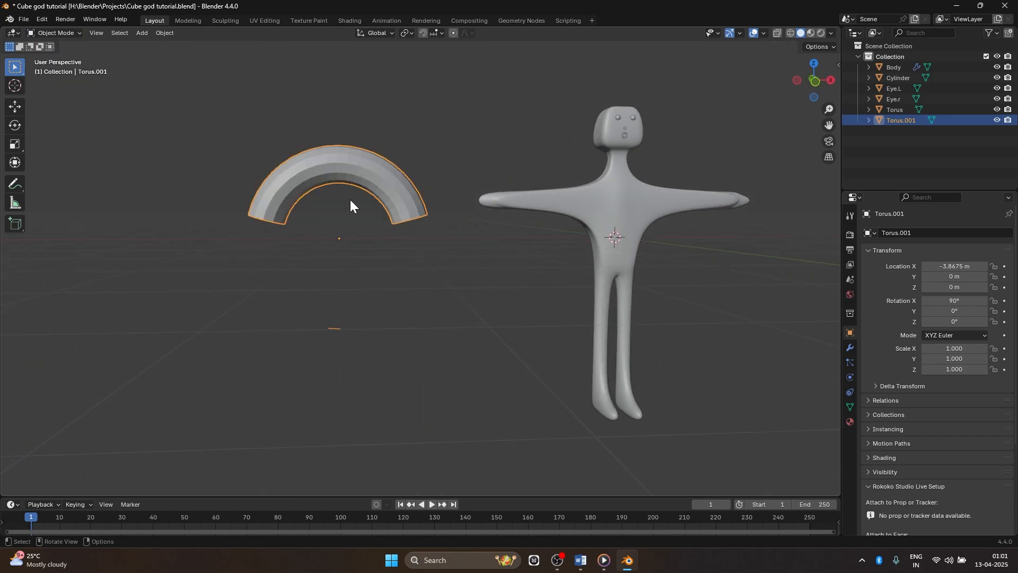
pyautogui.press('s')
pyautogui.click(358, 174)
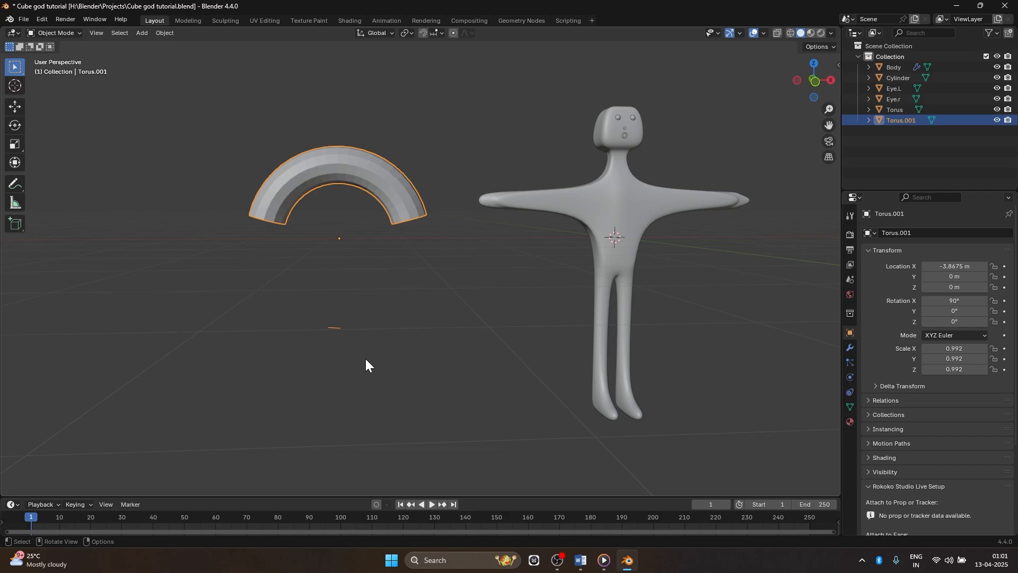
# In Edit Mode, delete the stray geometry left below the arch, and return to Object Mode
pyautogui.click(68, 34)
pyautogui.click(65, 54)
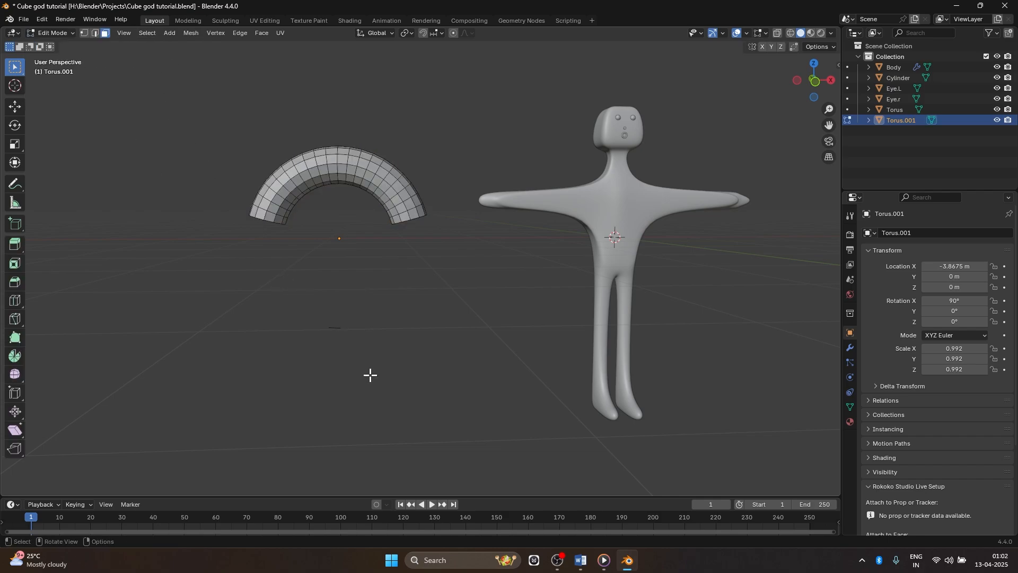
pyautogui.moveTo(359, 302); pyautogui.dragTo(303, 325, button='middle')
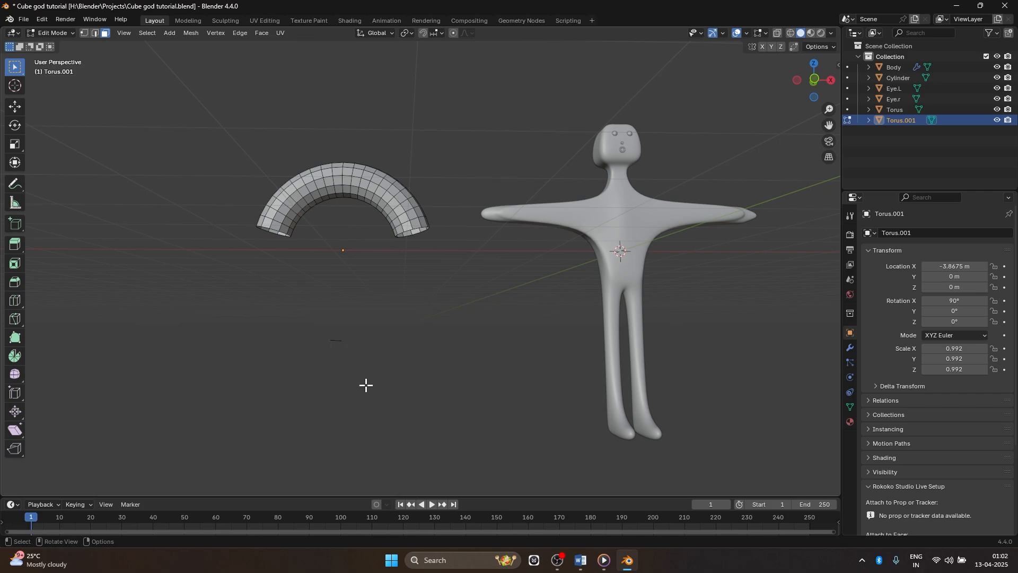
pyautogui.moveTo(368, 317); pyautogui.dragTo(353, 333, button='middle')
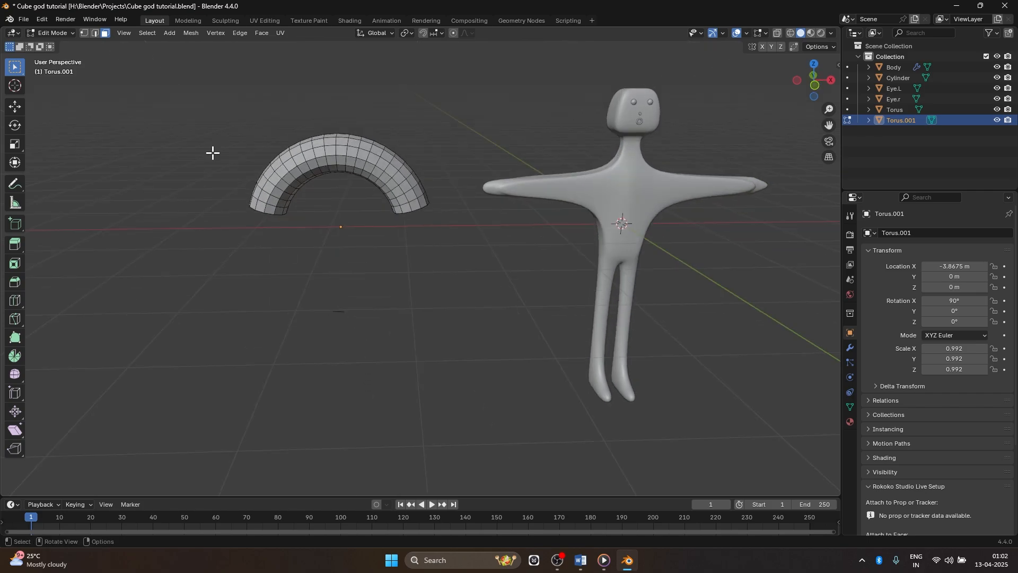
pyautogui.moveTo(268, 246); pyautogui.dragTo(369, 368)
pyautogui.press('x')
pyautogui.click(356, 307)
pyautogui.click(51, 33)
pyautogui.click(61, 49)
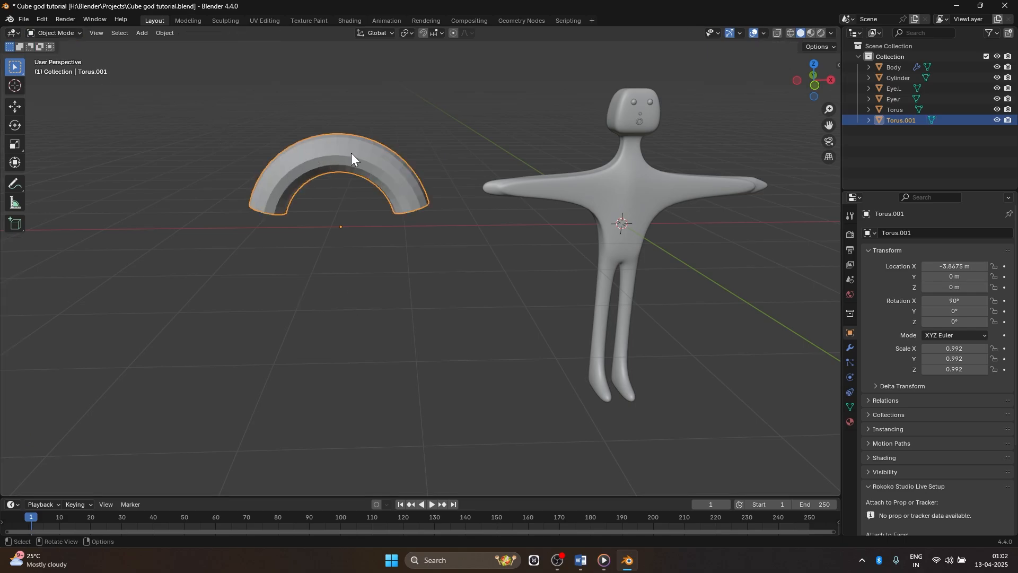
# Scale the arch uniformly to 0.147 and set its location to X 0.042523 m, Z 1.68 m at the head
pyautogui.press('s')
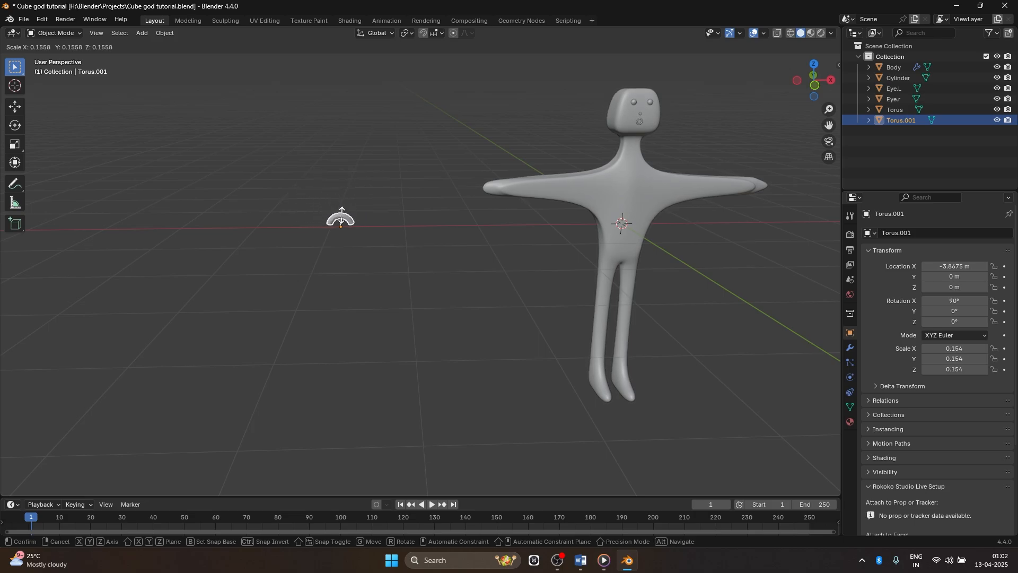
pyautogui.click(352, 219)
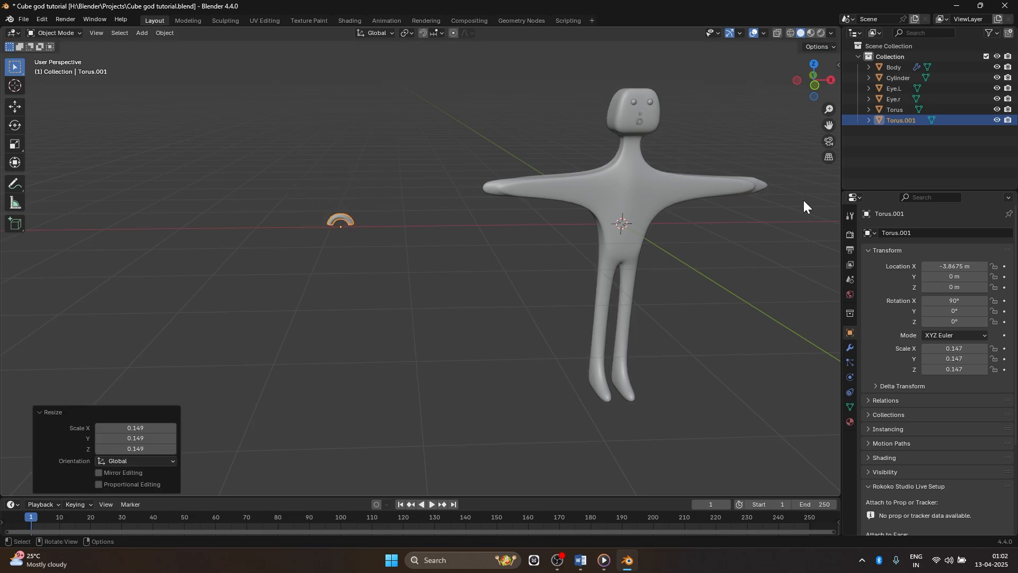
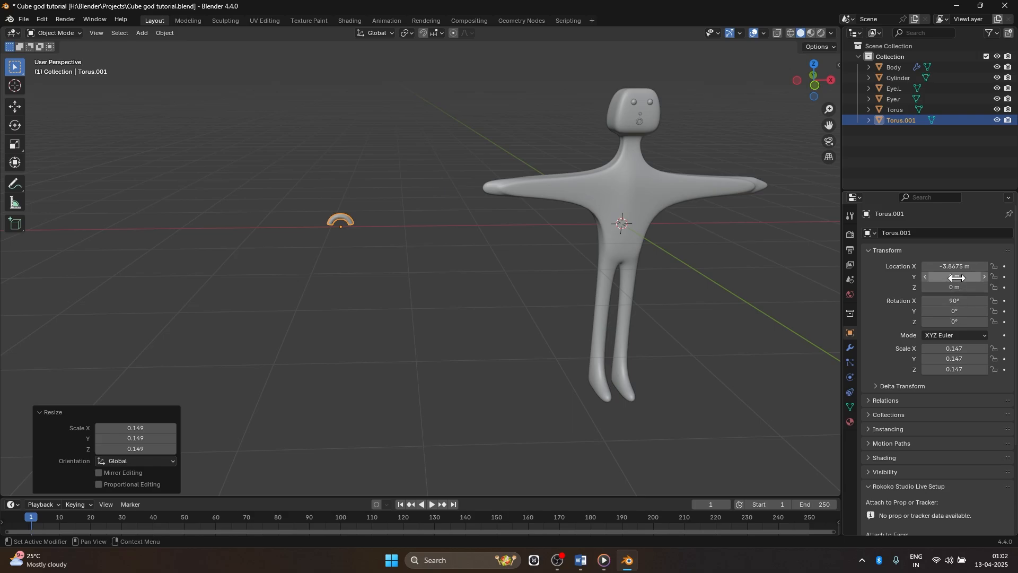
pyautogui.moveTo(955, 266); pyautogui.dragTo(954, 287)
# Examine the arch's placement on the head in relation to the left eye
pyautogui.moveTo(727, 168); pyautogui.dragTo(490, 212, button='middle')
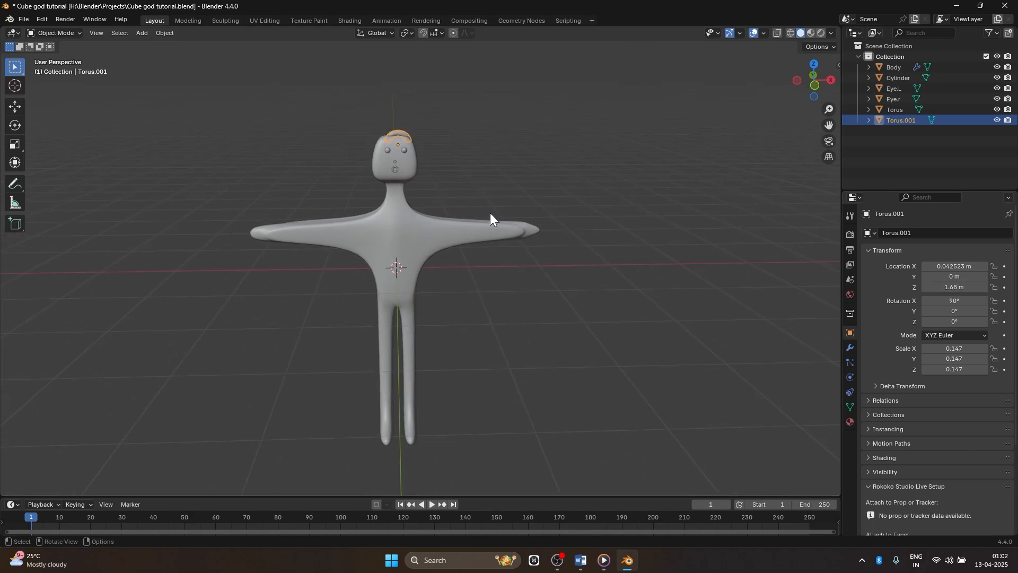
pyautogui.scroll(-8, 490, 212)
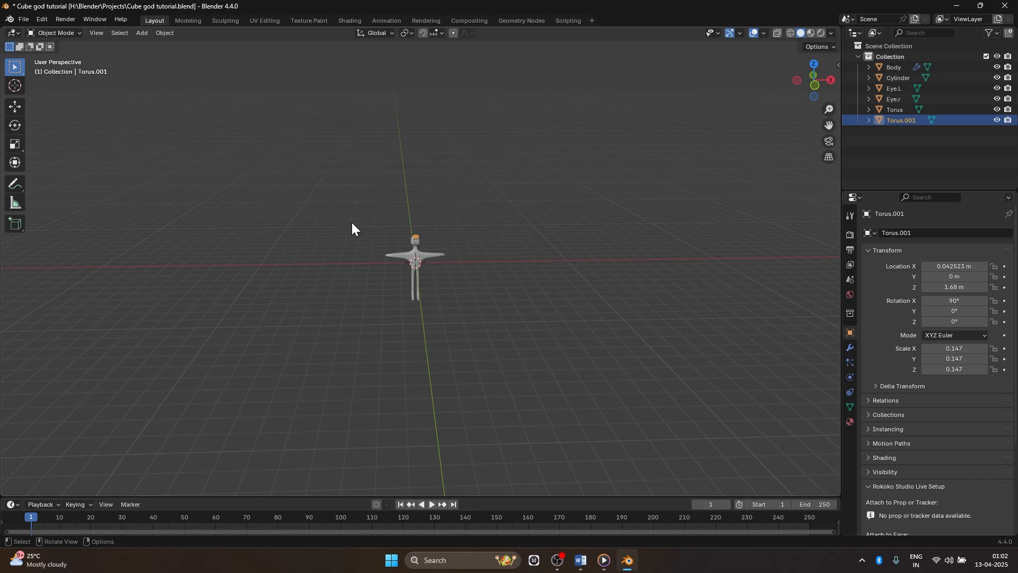
pyautogui.press('KP_Decimal')
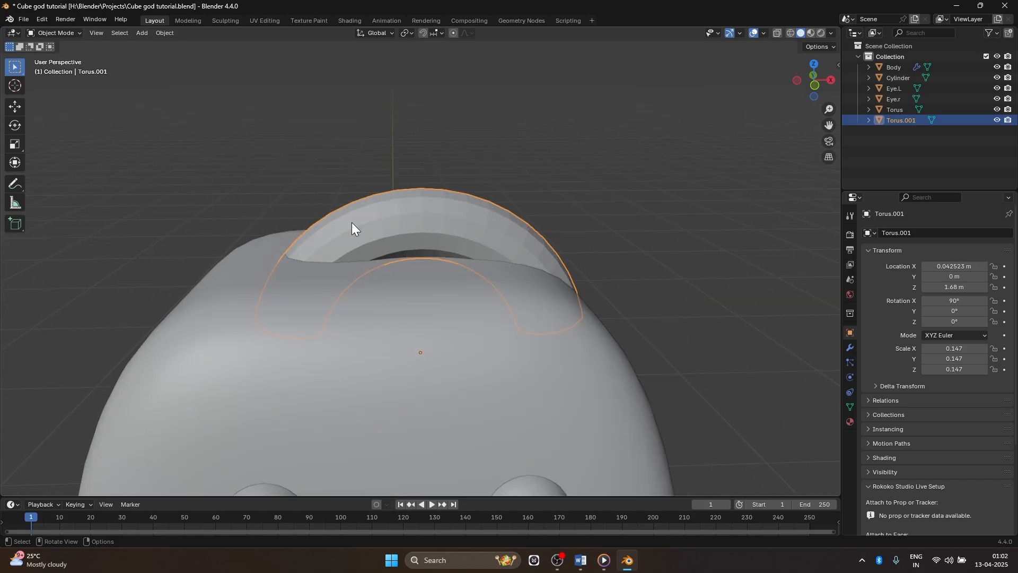
pyautogui.keyDown('shift'); pyautogui.moveTo(635, 195); pyautogui.dragTo(684, 30, button='middle'); pyautogui.keyUp('shift')
pyautogui.scroll(-5, 597, 340)
pyautogui.scroll(-6, 597, 339)
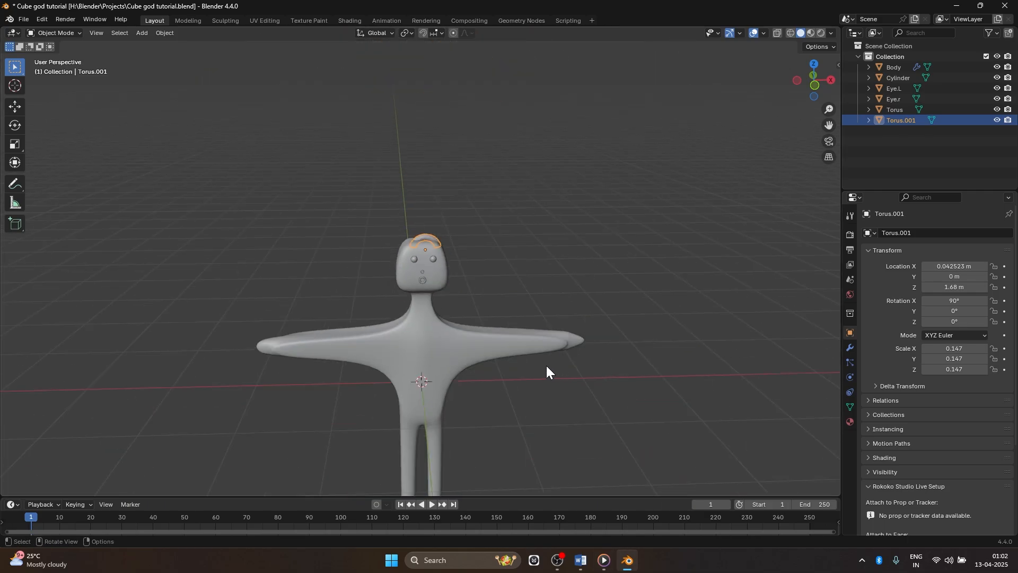
pyautogui.click(897, 86)
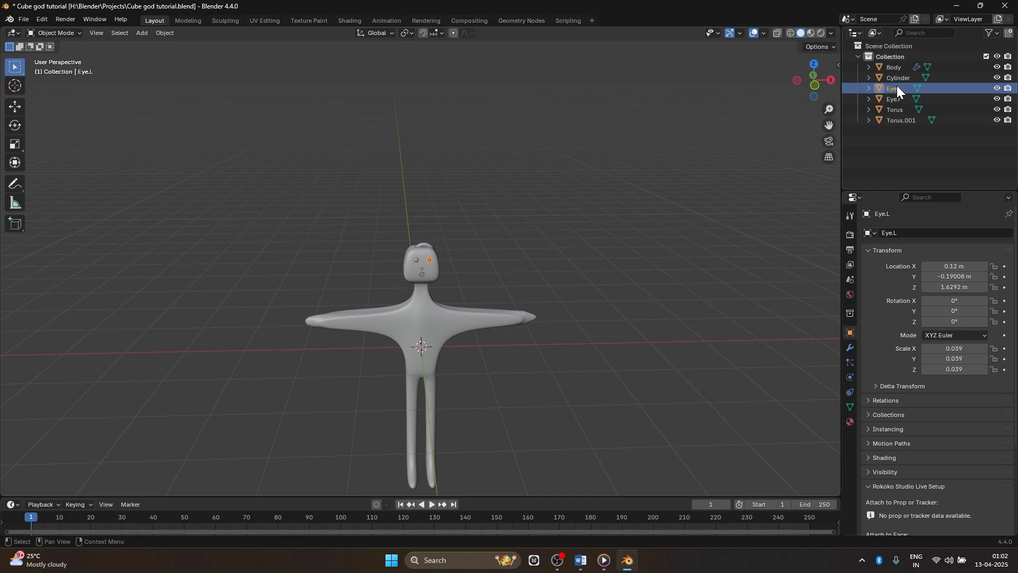
pyautogui.press('KP_Decimal')
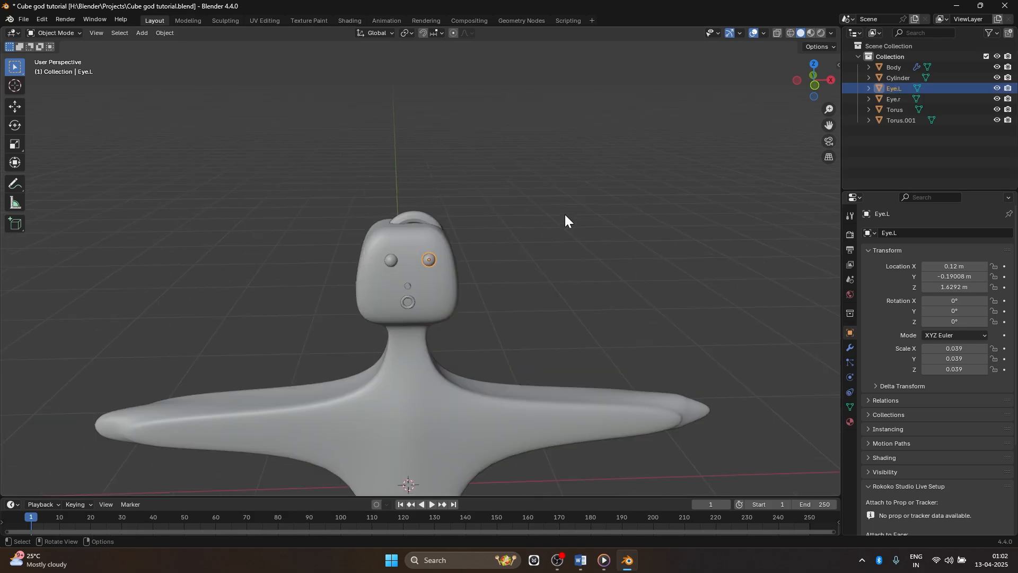
pyautogui.scroll(-9, 565, 214)
pyautogui.keyDown('shift'); pyautogui.moveTo(555, 166); pyautogui.dragTo(630, 160, button='middle'); pyautogui.keyUp('shift')
# Scale the arch on the head uniformly to 0.059 and set its Y location to -0.192 m at the forehead
pyautogui.click(450, 105)
pyautogui.moveTo(477, 105); pyautogui.dragTo(462, 132, button='middle')
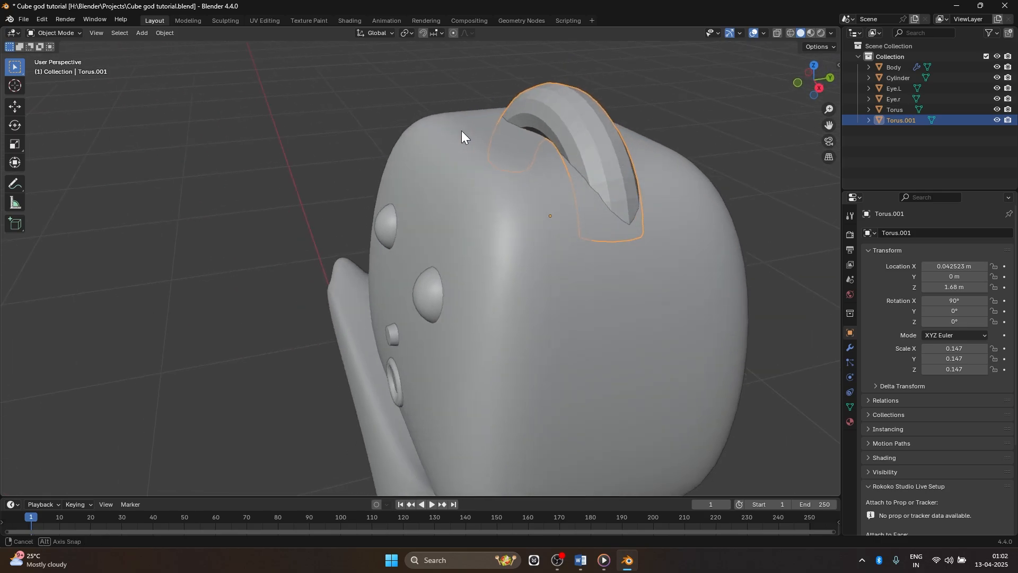
pyautogui.press('s')
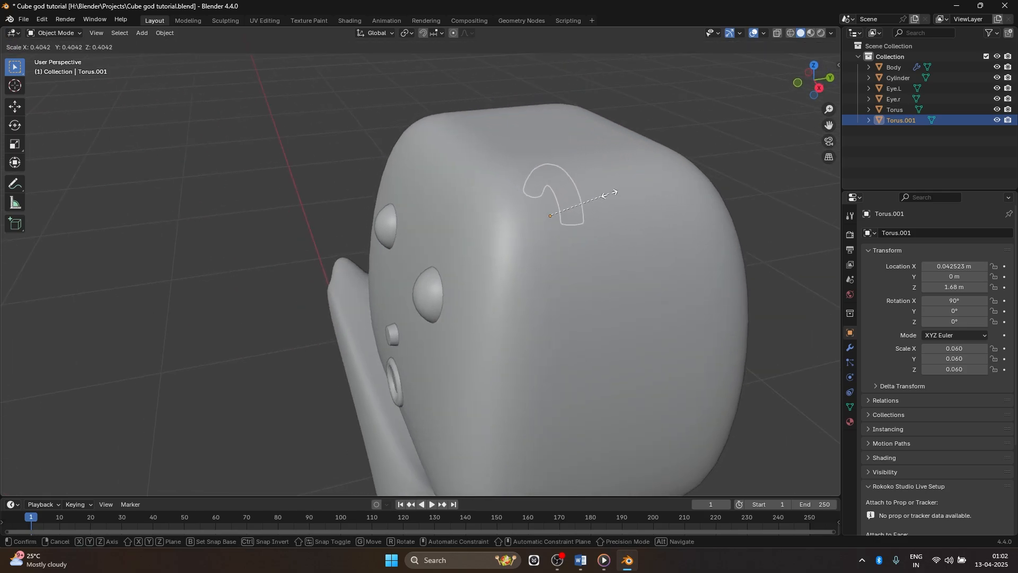
pyautogui.click(603, 197)
pyautogui.moveTo(954, 277); pyautogui.dragTo(933, 276)
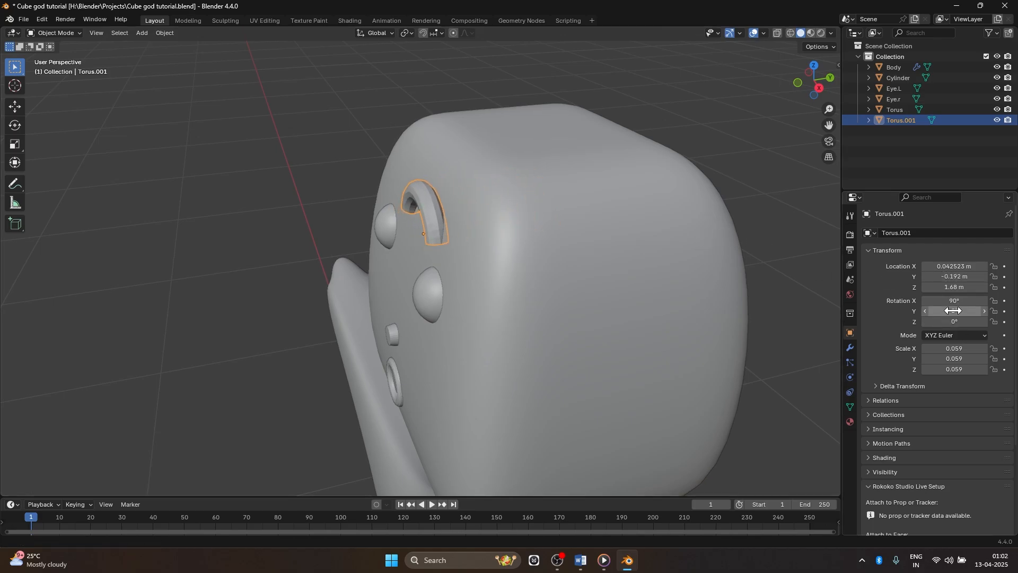
# Try rotating the arch about Y, undo the trial, and set its X rotation to 73.6° to follow the forehead
pyautogui.moveTo(954, 311)
pyautogui.mouseDown()
pyautogui.moveTo(966, 323)
pyautogui.moveTo(943, 301)
pyautogui.mouseUp()
pyautogui.hotkey('ctrl', 'z')
pyautogui.hotkey('ctrl', 'z')
# Move the arch to X -0.088477 m, Y -0.22451 m so it sits above the right eye
pyautogui.moveTo(554, 279); pyautogui.dragTo(694, 245, button='middle')
pyautogui.press('g')
pyautogui.press('y')
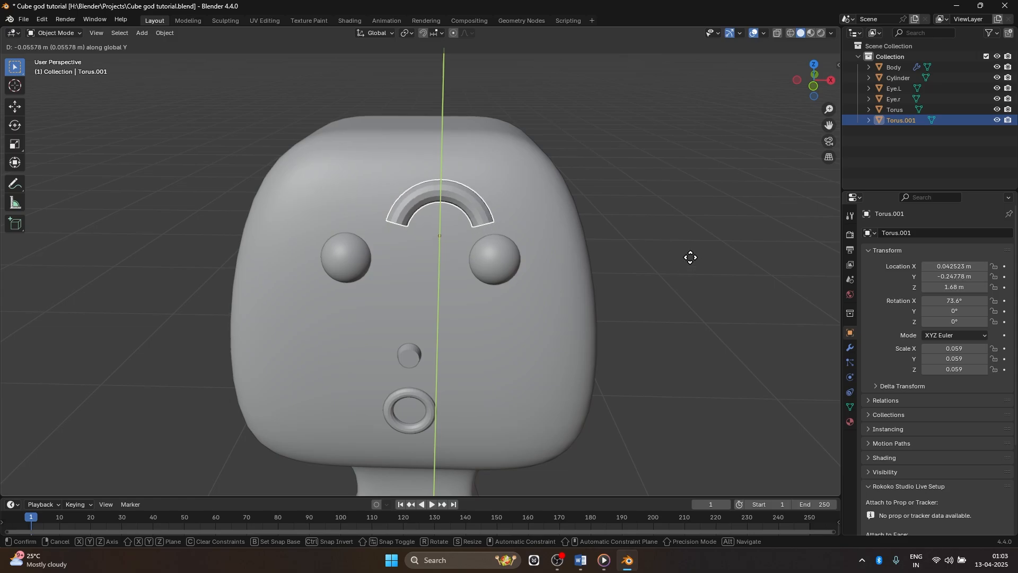
pyautogui.click(720, 255)
pyautogui.moveTo(720, 254); pyautogui.dragTo(836, 262, button='middle')
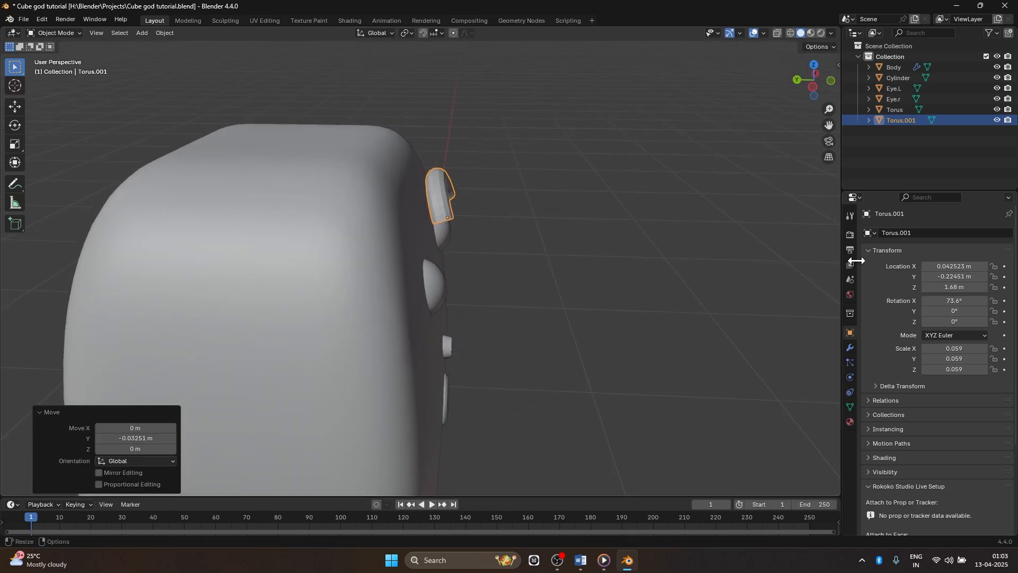
pyautogui.moveTo(954, 266); pyautogui.dragTo(929, 266)
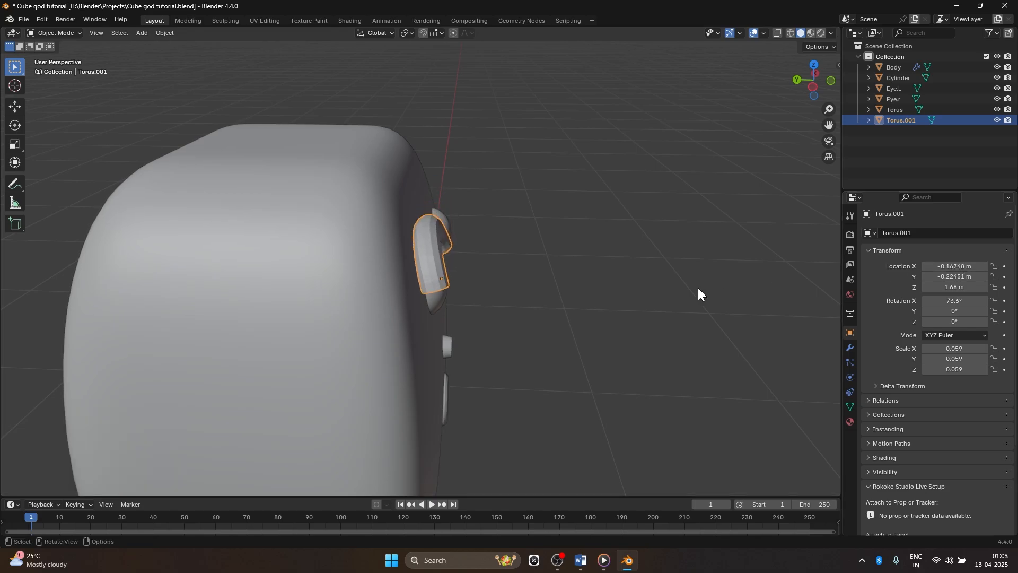
pyautogui.moveTo(698, 288); pyautogui.dragTo(509, 287, button='middle')
pyautogui.moveTo(955, 266); pyautogui.dragTo(966, 266)
pyautogui.moveTo(615, 278); pyautogui.dragTo(717, 278, button='middle')
pyautogui.moveTo(959, 267); pyautogui.dragTo(950, 267)
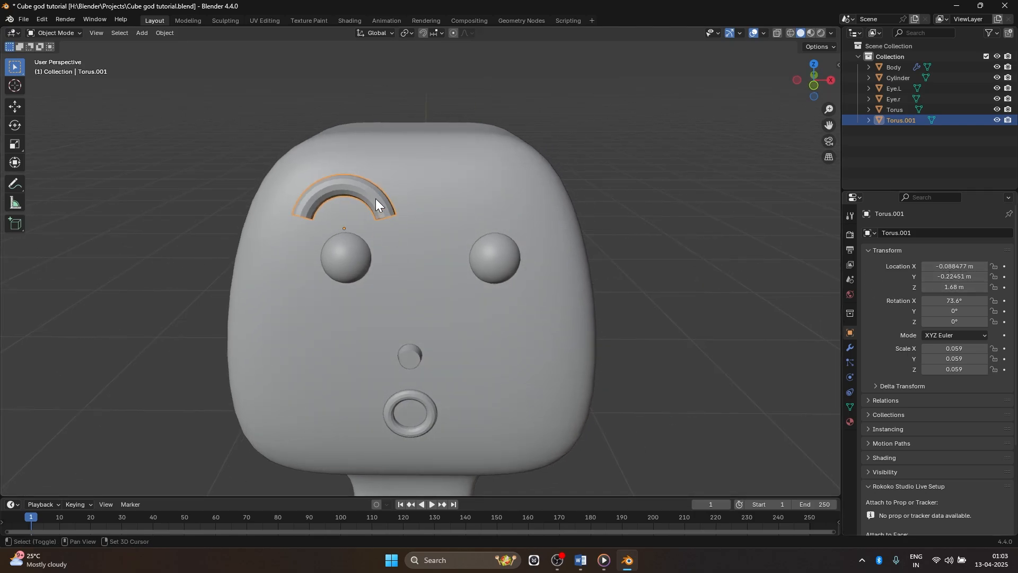
# Duplicate the eyebrow and move the copy 0.19934 m along X, above the left eye
pyautogui.hotkey('shift', 'd')
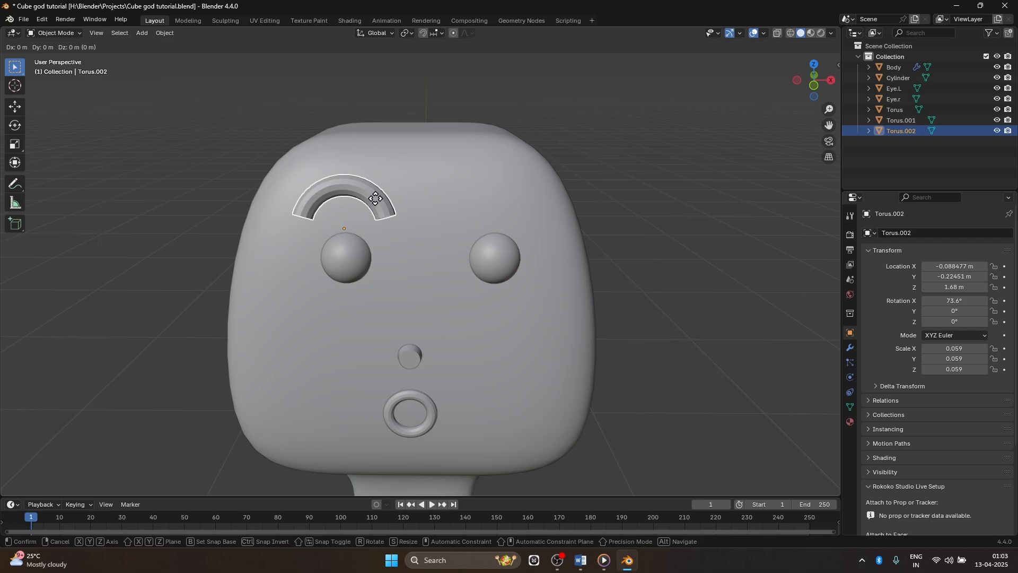
pyautogui.press('x')
pyautogui.click(523, 199)
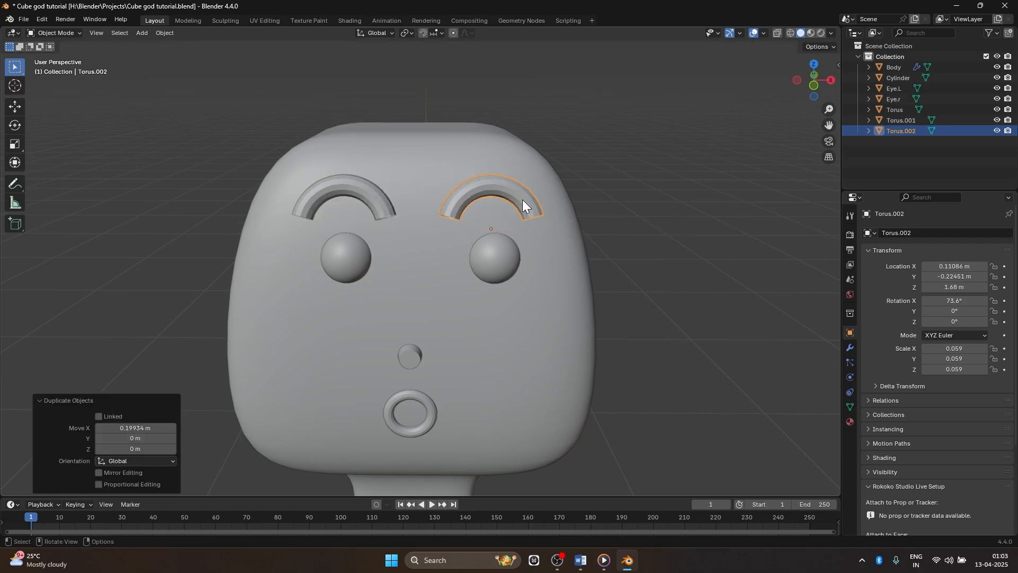
pyautogui.moveTo(718, 212); pyautogui.dragTo(464, 216, button='middle')
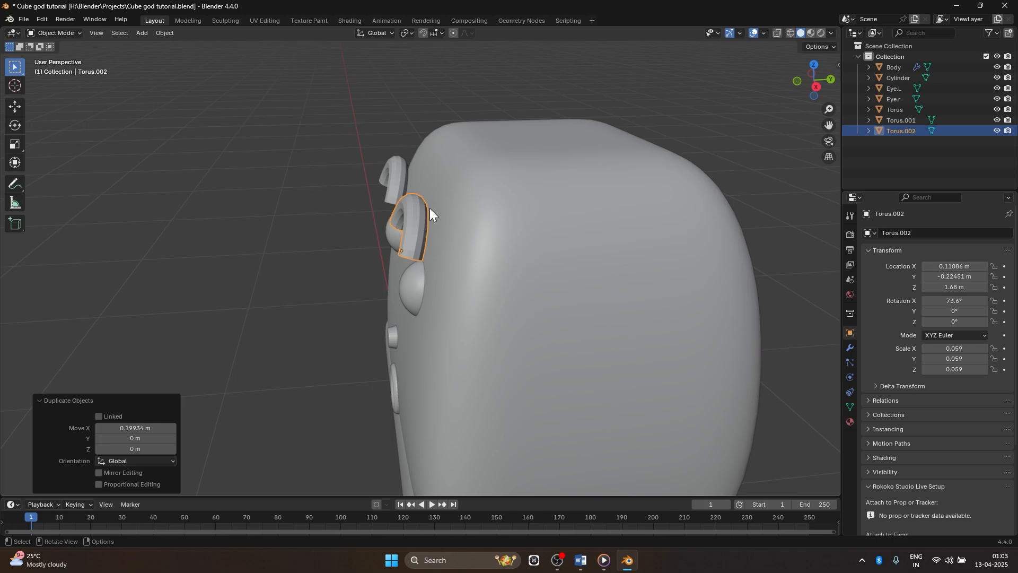
pyautogui.click(406, 209)
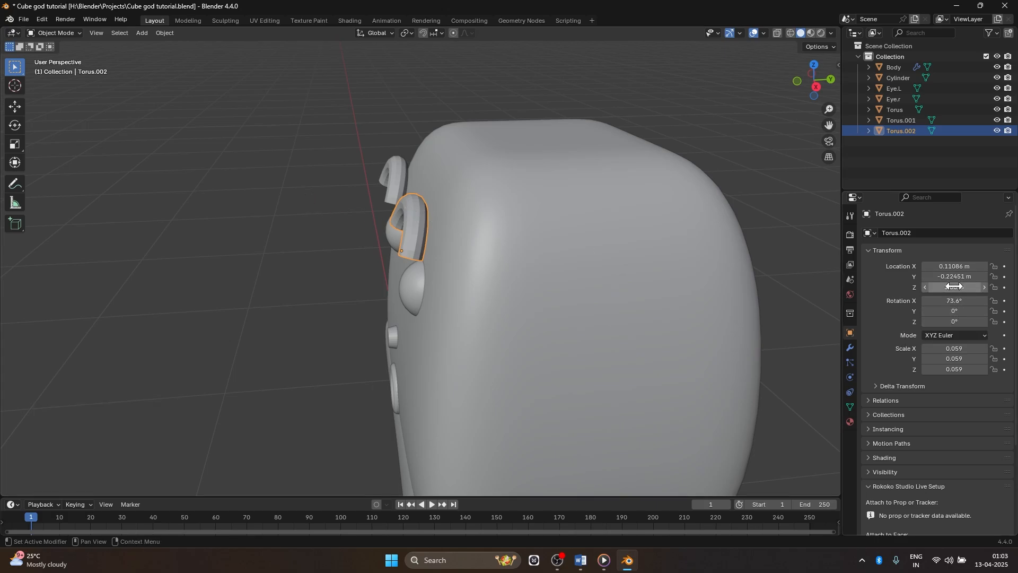
pyautogui.moveTo(952, 277); pyautogui.dragTo(989, 277)
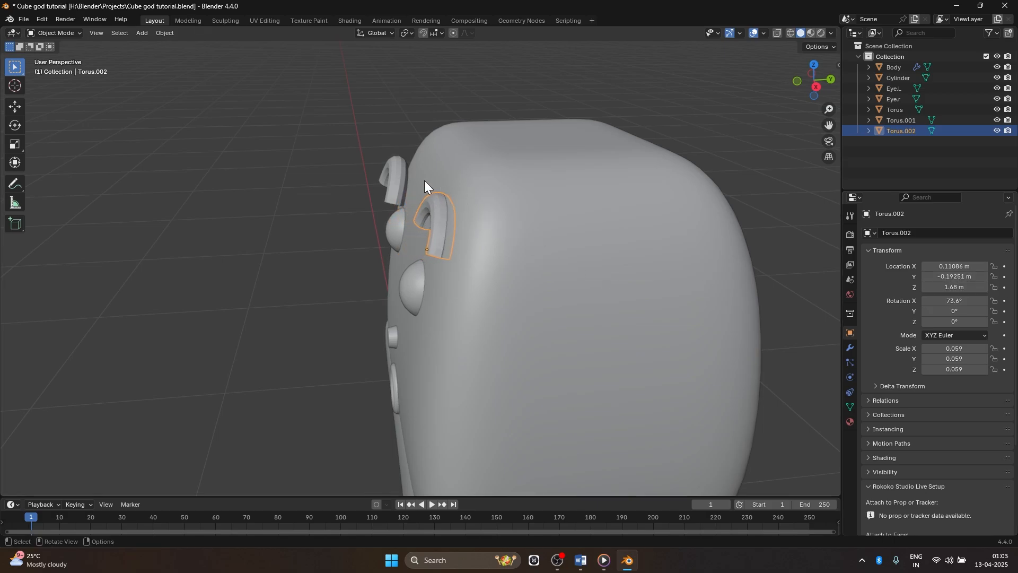
pyautogui.hotkey('ctrl', 'z')
pyautogui.keyDown('shift'); pyautogui.click(387, 180); pyautogui.keyUp('shift')
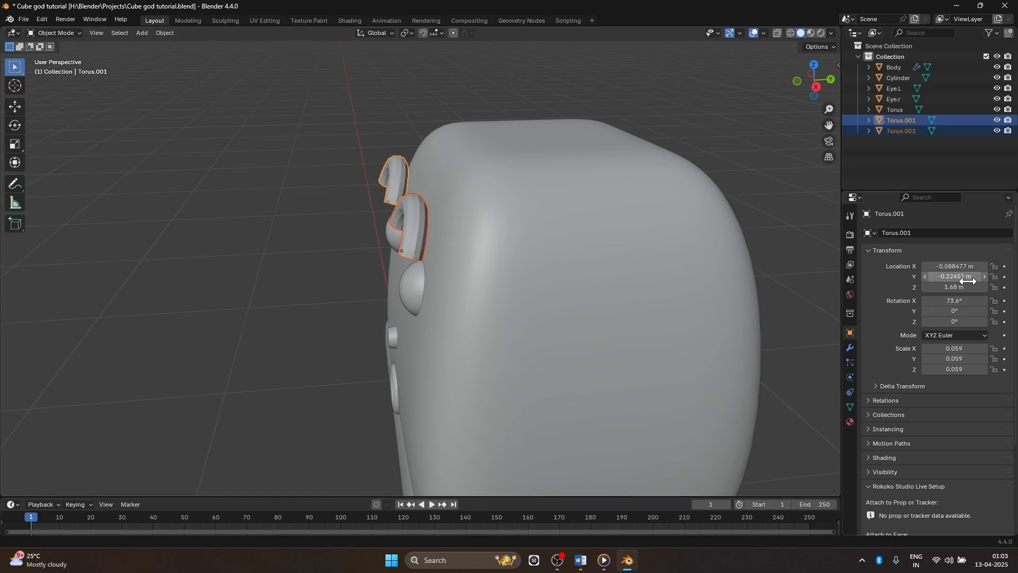
pyautogui.moveTo(956, 279); pyautogui.dragTo(973, 276)
pyautogui.hotkey('ctrl', 'z')
# Set the left eyebrow's Y location to -0.19551 m and the right eyebrow's to -0.19151 m
pyautogui.click(409, 215)
pyautogui.click(399, 173)
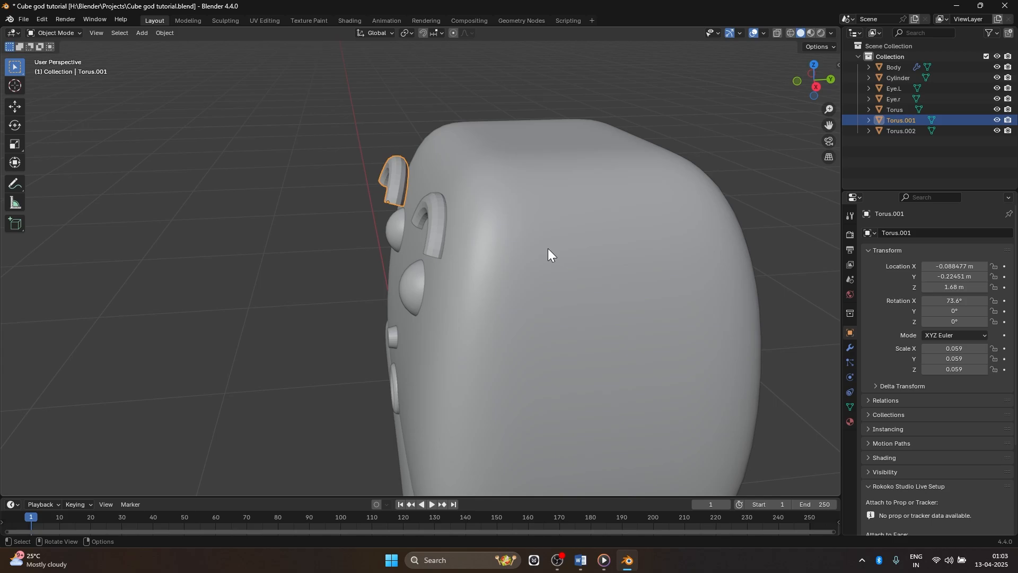
pyautogui.moveTo(955, 276); pyautogui.dragTo(978, 276)
pyautogui.click(355, 241)
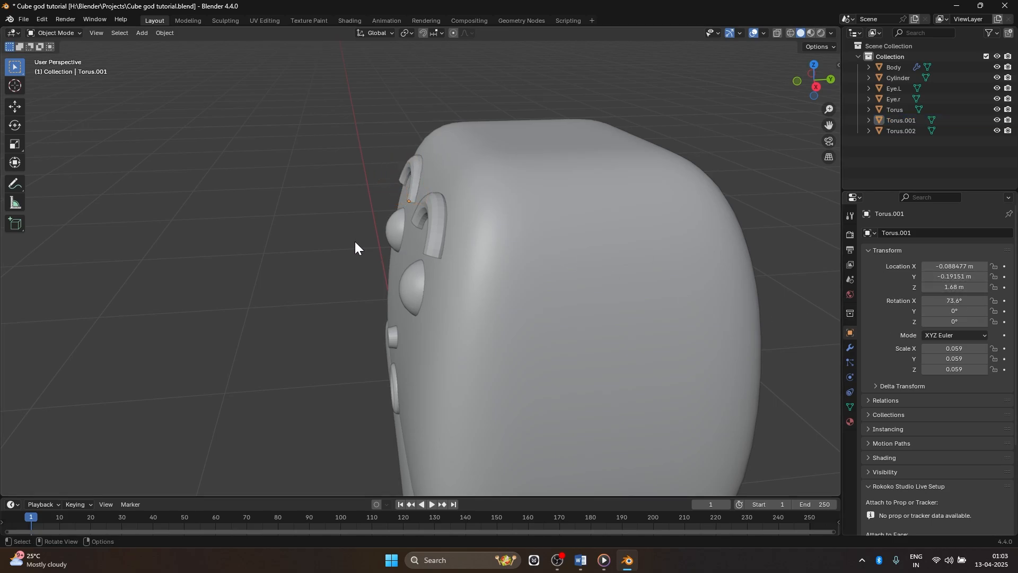
# Apply smooth shading to both eyebrows
pyautogui.moveTo(354, 241); pyautogui.dragTo(418, 269, button='middle')
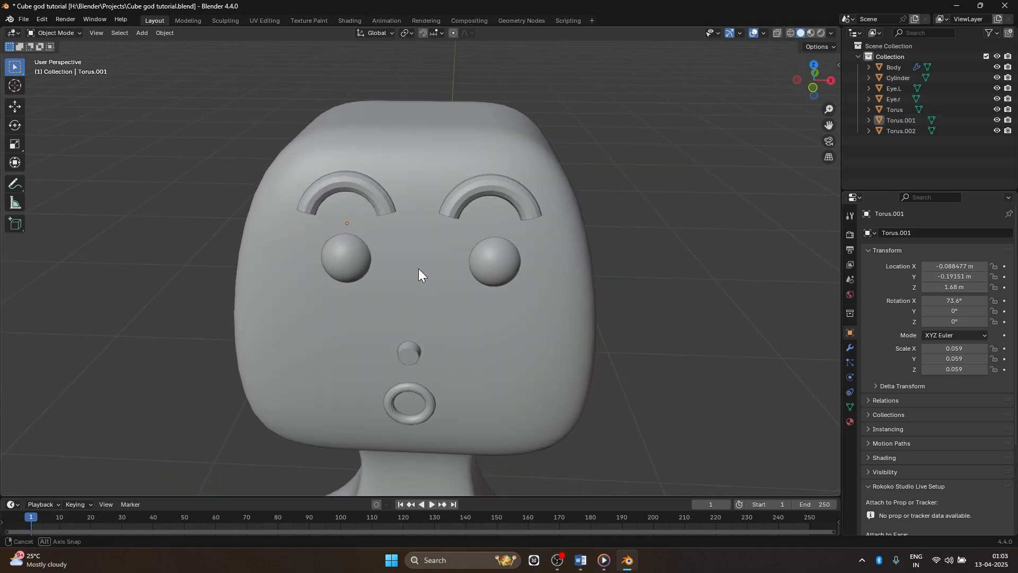
pyautogui.click(476, 190)
pyautogui.rightClick(472, 189)
pyautogui.click(471, 191)
pyautogui.click(349, 180)
pyautogui.rightClick(348, 179)
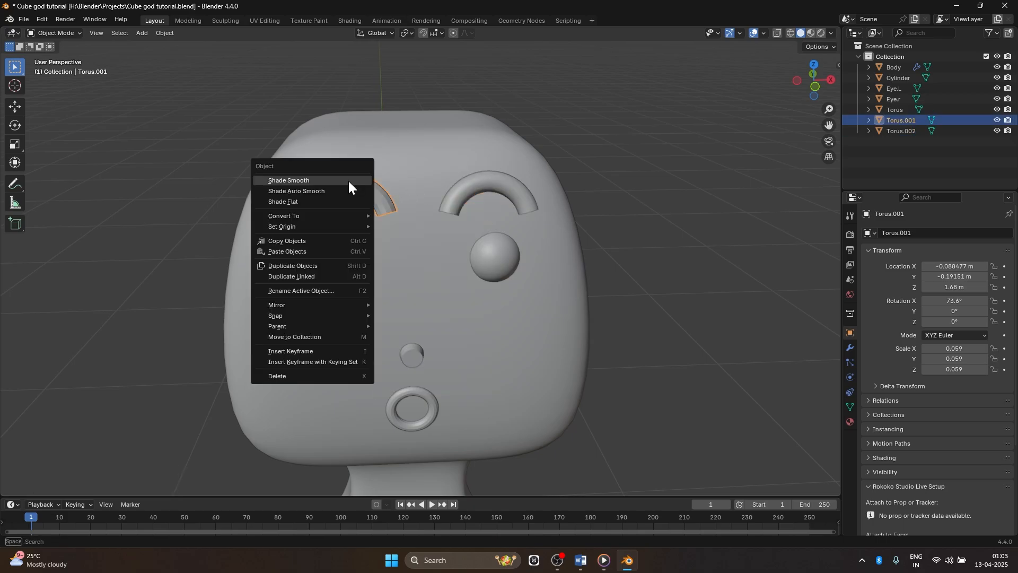
pyautogui.click(348, 182)
# Examine the whole character from head to feet, including how the eyebrows sit on the face
pyautogui.scroll(-5, 428, 230)
pyautogui.scroll(-4, 609, 273)
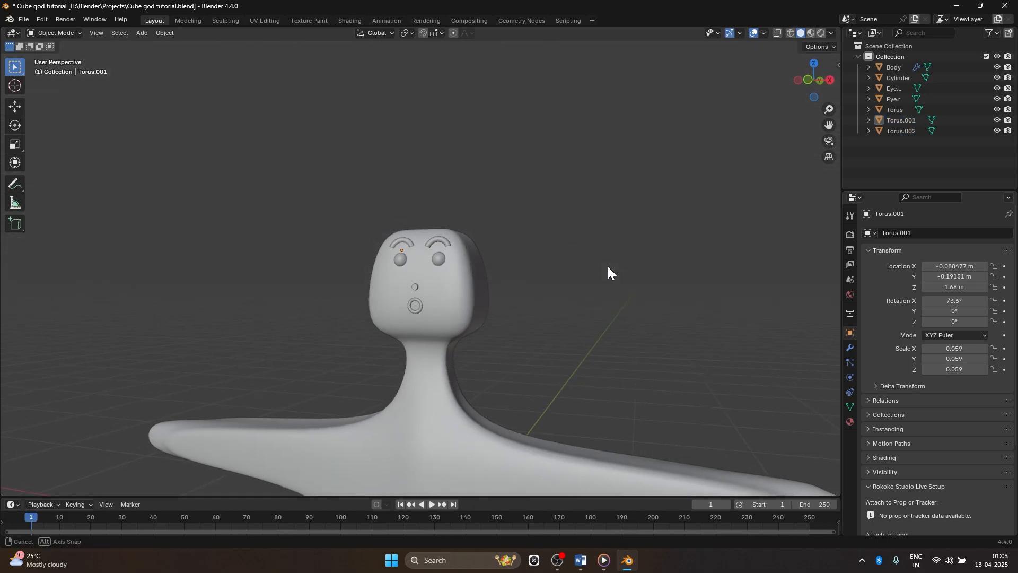
pyautogui.moveTo(616, 295); pyautogui.dragTo(680, 393, button='middle')
pyautogui.moveTo(601, 263); pyautogui.dragTo(627, 332, button='middle')
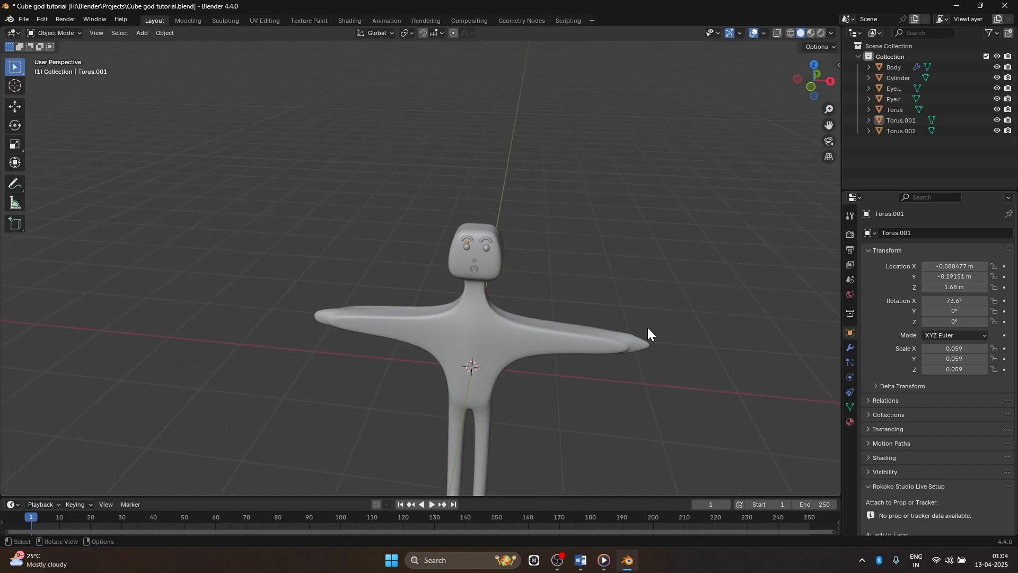
pyautogui.moveTo(734, 396); pyautogui.dragTo(693, 347, button='middle')
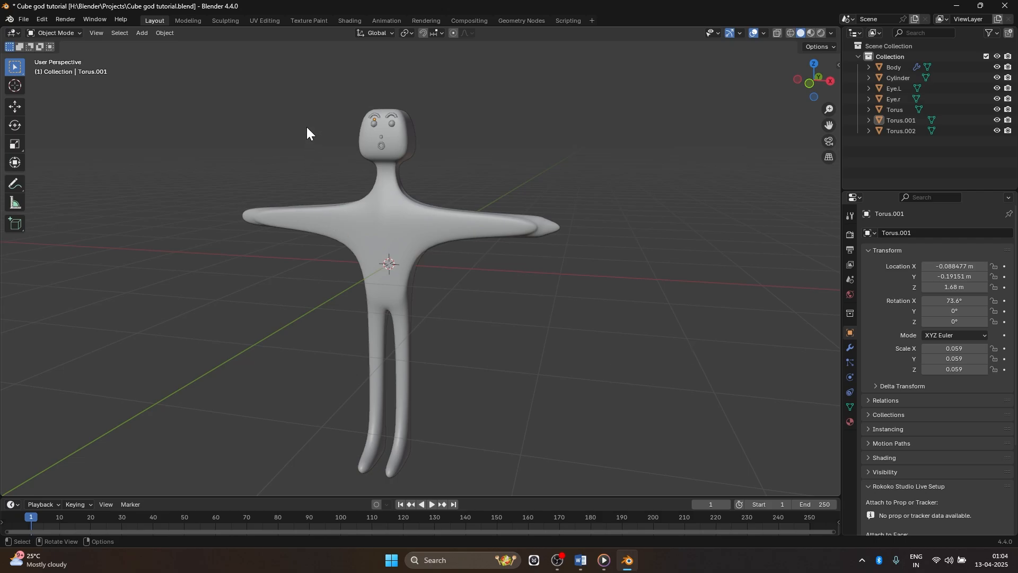
pyautogui.click(390, 121)
pyautogui.click(389, 116)
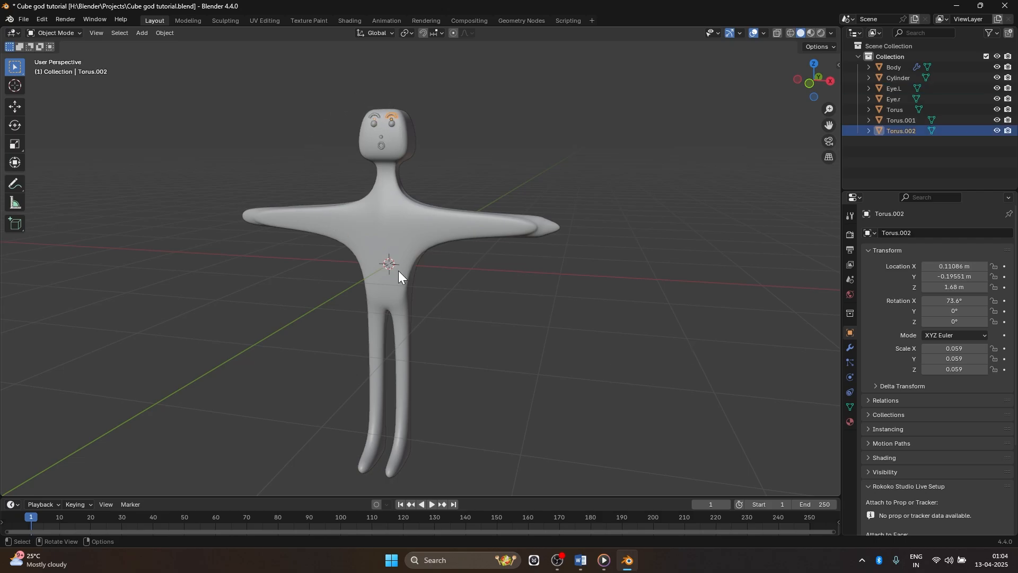
# Join the eyes, eyebrows, nose and mouth with the body as the active object, and save the file
pyautogui.click(375, 228)
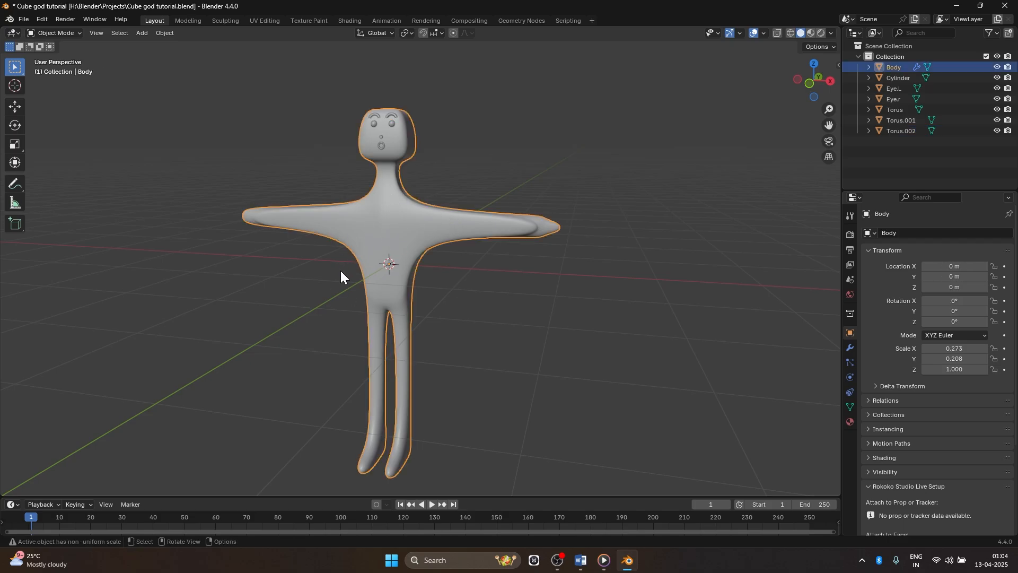
pyautogui.moveTo(125, 90); pyautogui.dragTo(653, 497)
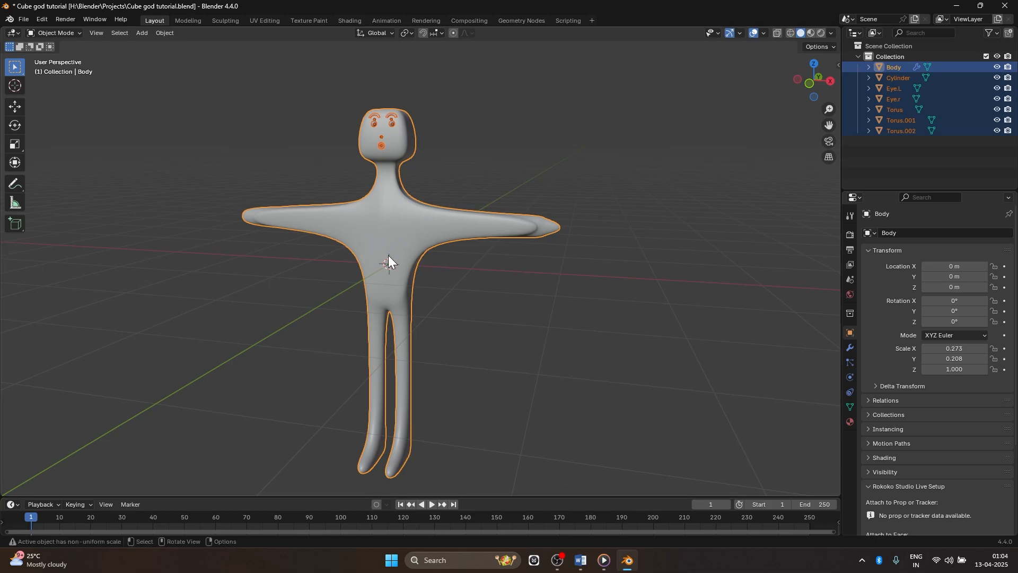
pyautogui.rightClick(371, 224)
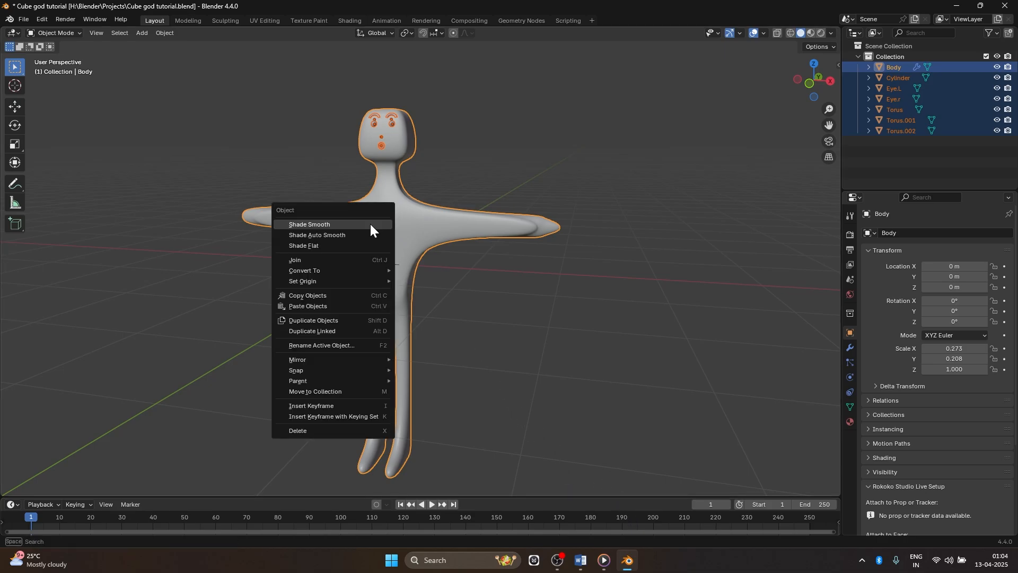
pyautogui.click(321, 261)
pyautogui.click(542, 323)
pyautogui.moveTo(543, 324); pyautogui.dragTo(465, 367, button='middle')
pyautogui.click(436, 245)
pyautogui.click(457, 257)
pyautogui.hotkey('ctrl', 's')
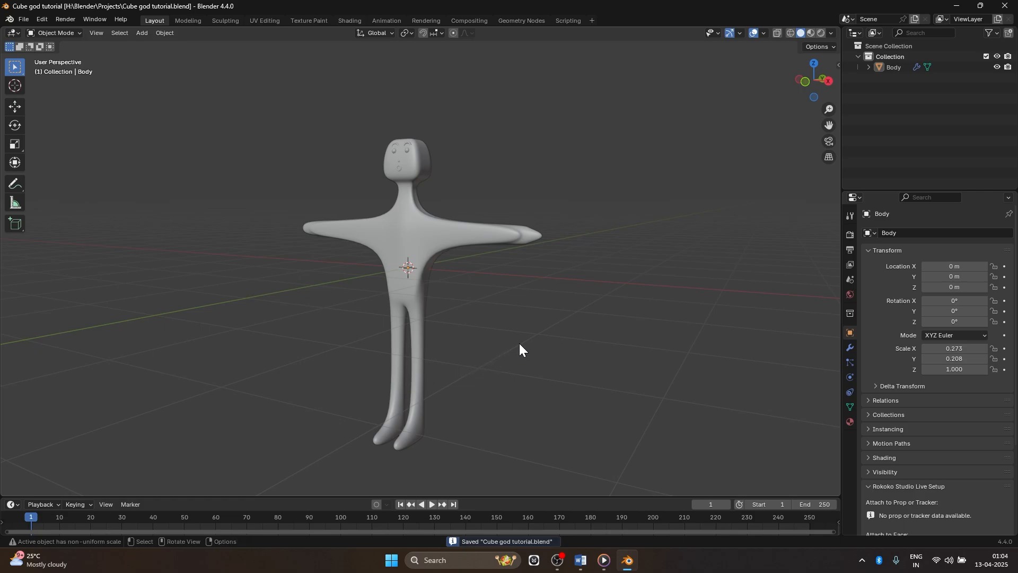
# Examine the joined character from several angles and view the reference render pray 20001-0250_1 in Media Player before returning to Blender
pyautogui.moveTo(520, 344); pyautogui.dragTo(597, 313, button='middle')
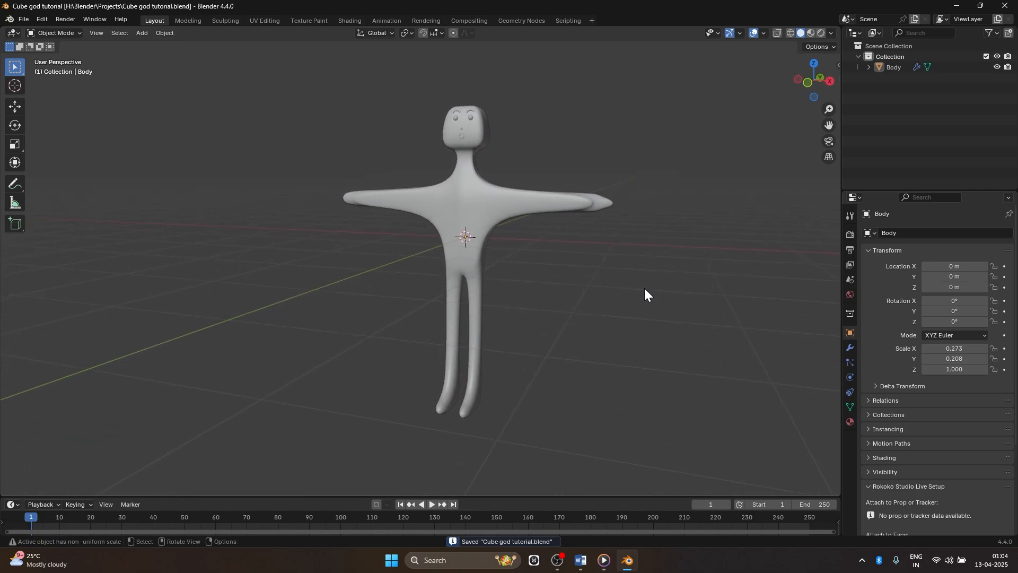
pyautogui.scroll(4, 645, 288)
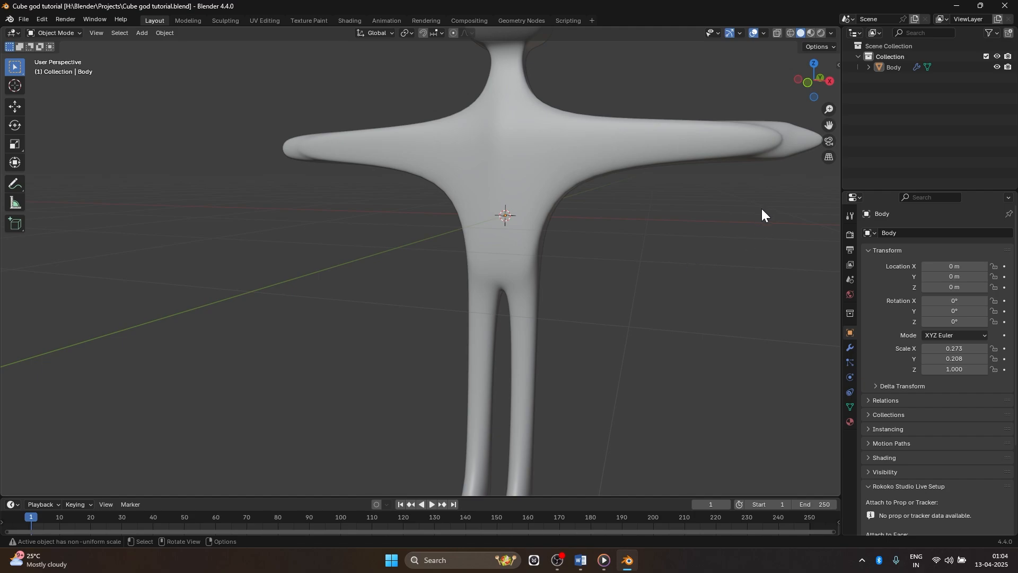
pyautogui.scroll(-4, 762, 209)
pyautogui.moveTo(686, 363); pyautogui.dragTo(596, 512, button='middle')
pyautogui.click(604, 560)
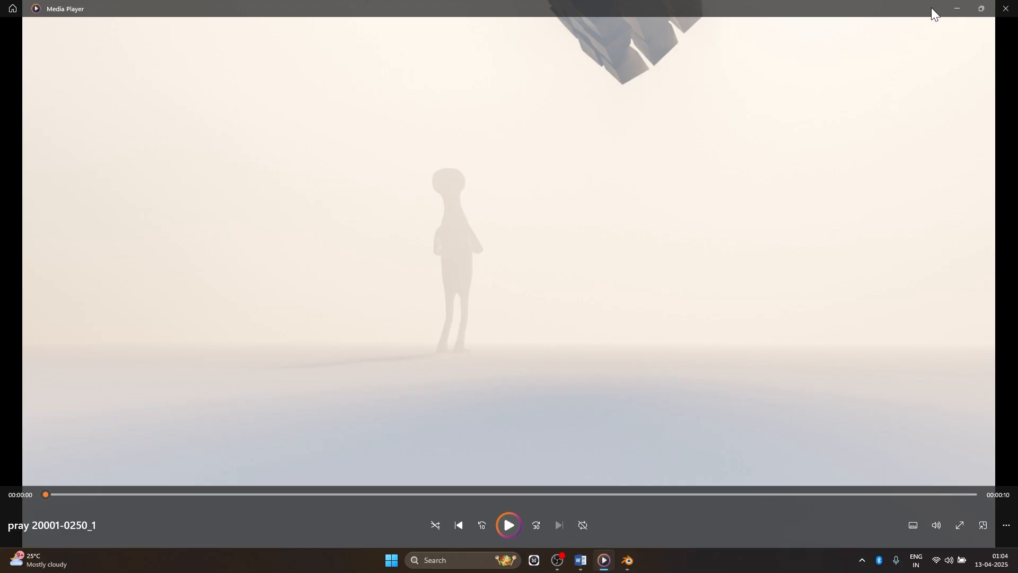
pyautogui.click(957, 8)
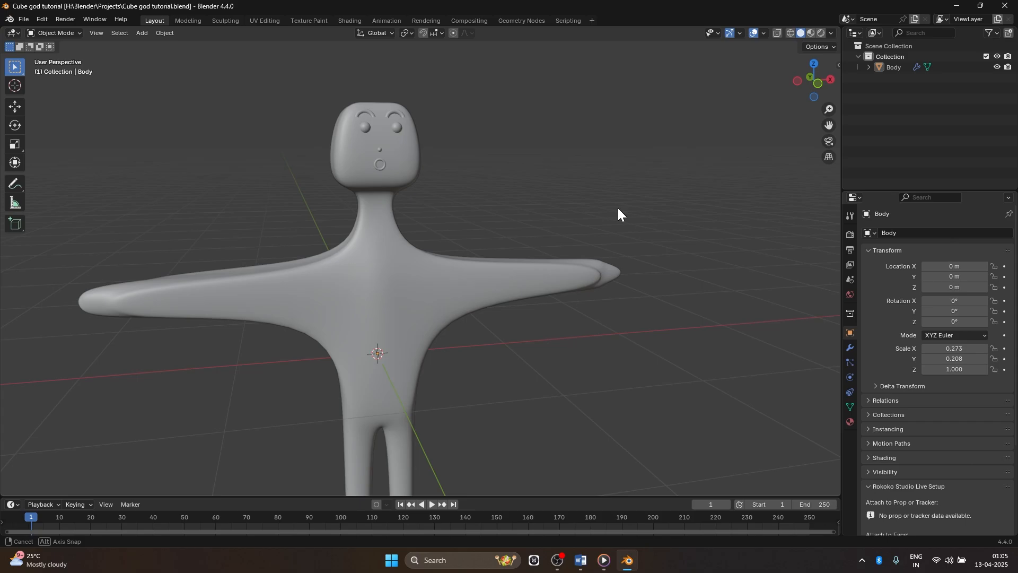
pyautogui.moveTo(618, 208); pyautogui.dragTo(575, 269, button='middle')
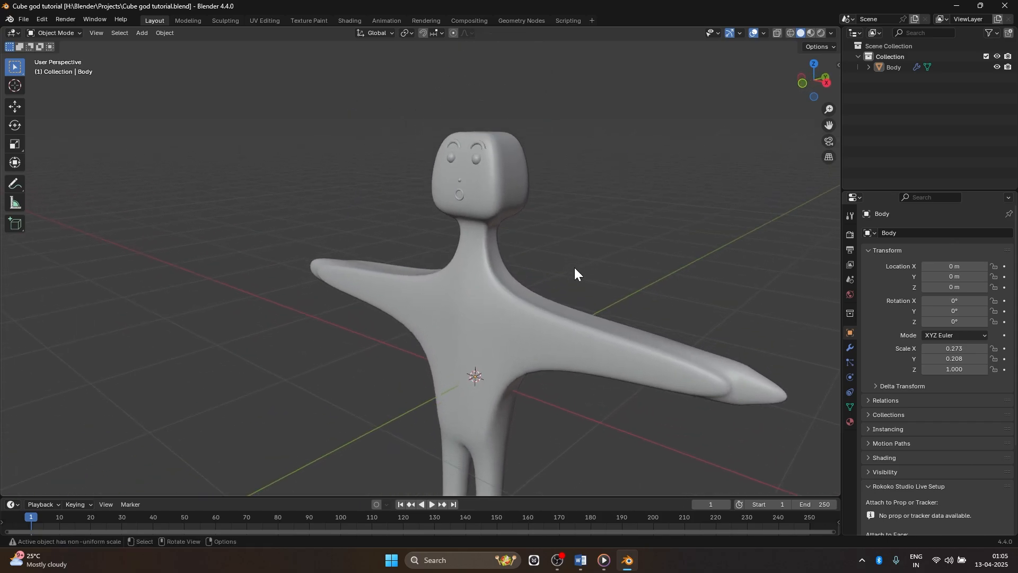
pyautogui.moveTo(568, 229); pyautogui.dragTo(632, 171, button='middle')
pyautogui.scroll(-3, 617, 219)
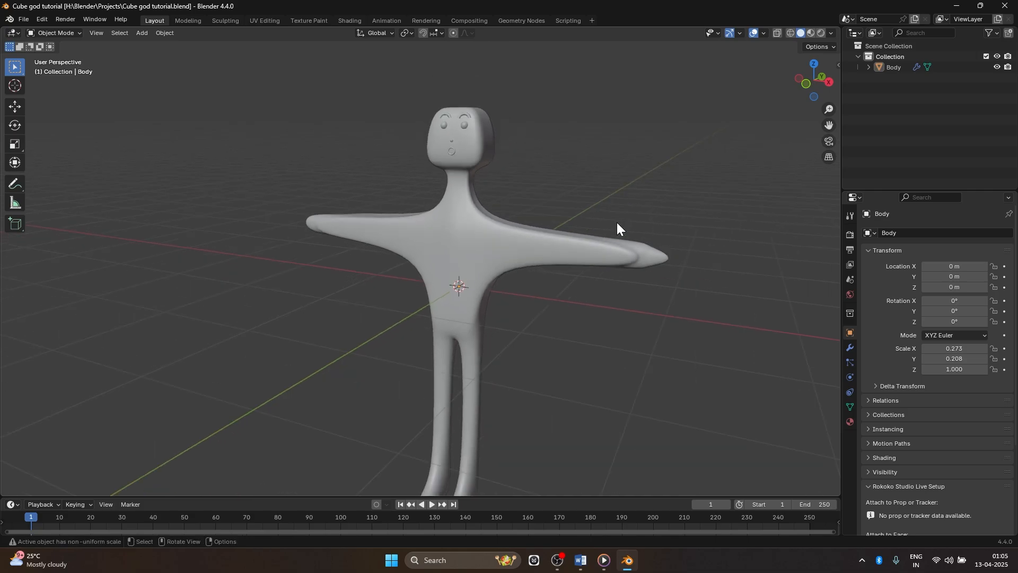
pyautogui.keyDown('shift'); pyautogui.moveTo(613, 286); pyautogui.dragTo(612, 208, button='middle'); pyautogui.keyUp('shift')
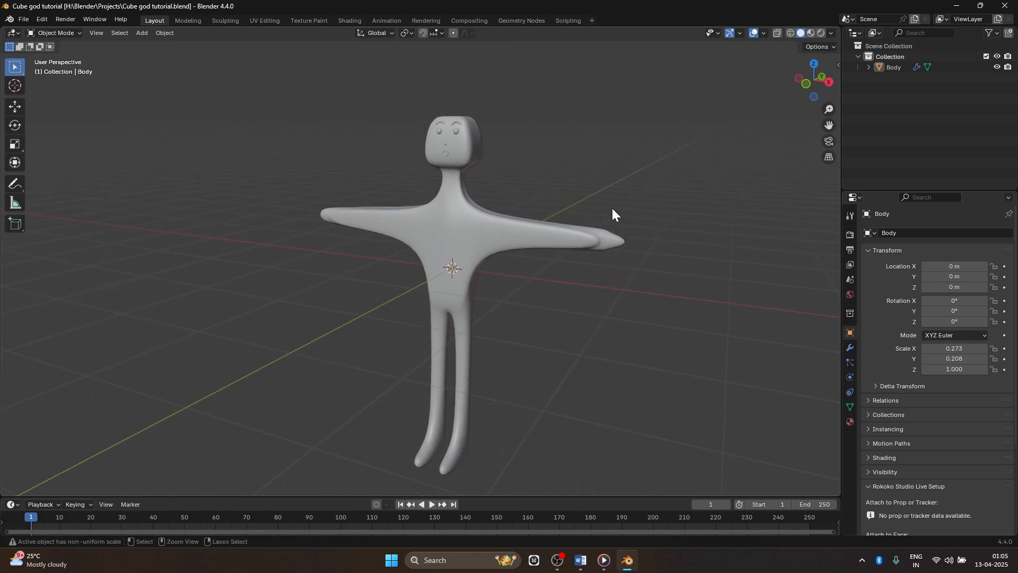
# Undo the join so the body and face parts are separate objects, and clear the selection
pyautogui.press('a')
pyautogui.hotkey('alt', 'a')
pyautogui.press('a')
pyautogui.click(613, 142)
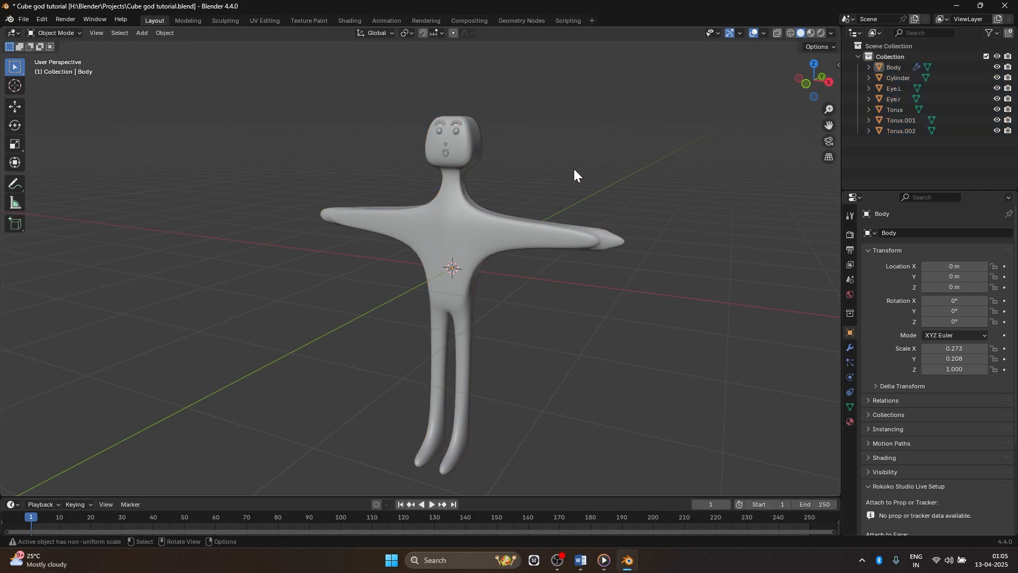
# Switch the viewport shading to Material Preview and select the left eye
pyautogui.keyDown('shift'); pyautogui.moveTo(573, 177); pyautogui.dragTo(570, 236, button='middle'); pyautogui.keyUp('shift')
pyautogui.scroll(2, 570, 236)
pyautogui.scroll(2, 569, 236)
pyautogui.keyDown('shift'); pyautogui.moveTo(626, 215); pyautogui.dragTo(602, 319, button='middle'); pyautogui.keyUp('shift')
pyautogui.scroll(2, 600, 316)
pyautogui.scroll(-2, 603, 313)
pyautogui.scroll(-3, 602, 313)
pyautogui.scroll(5, 594, 313)
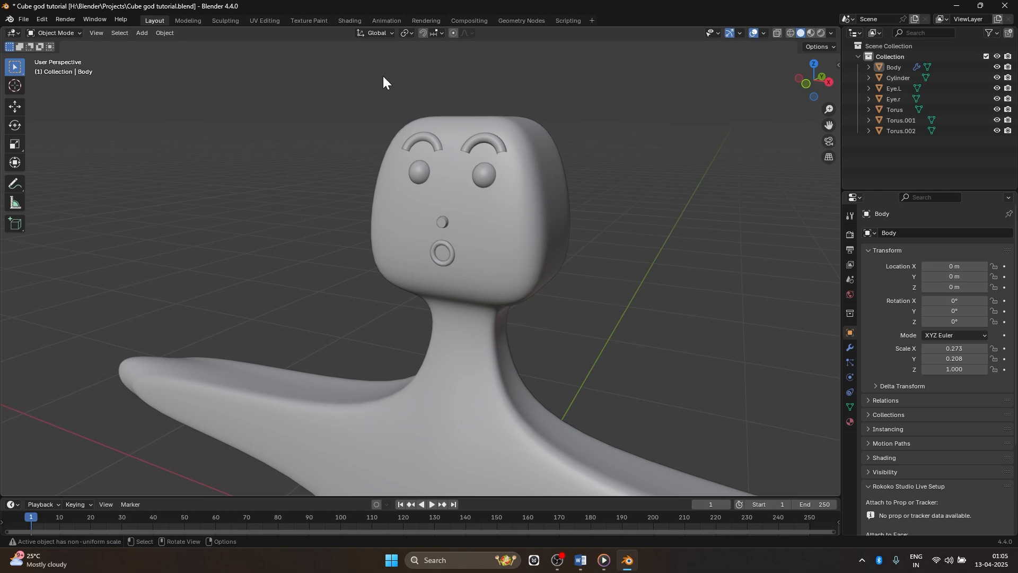
pyautogui.press('z')
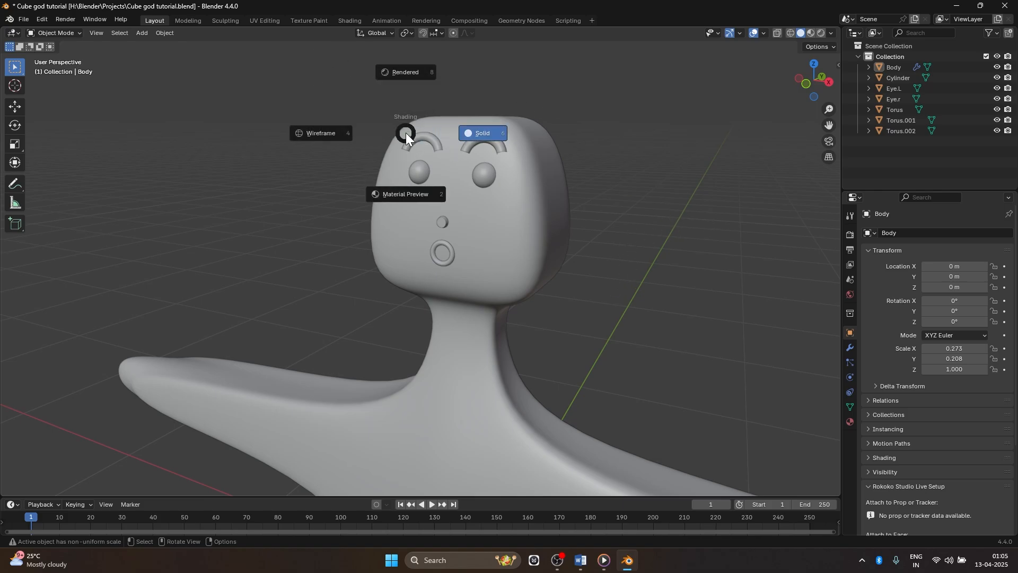
pyautogui.click(405, 194)
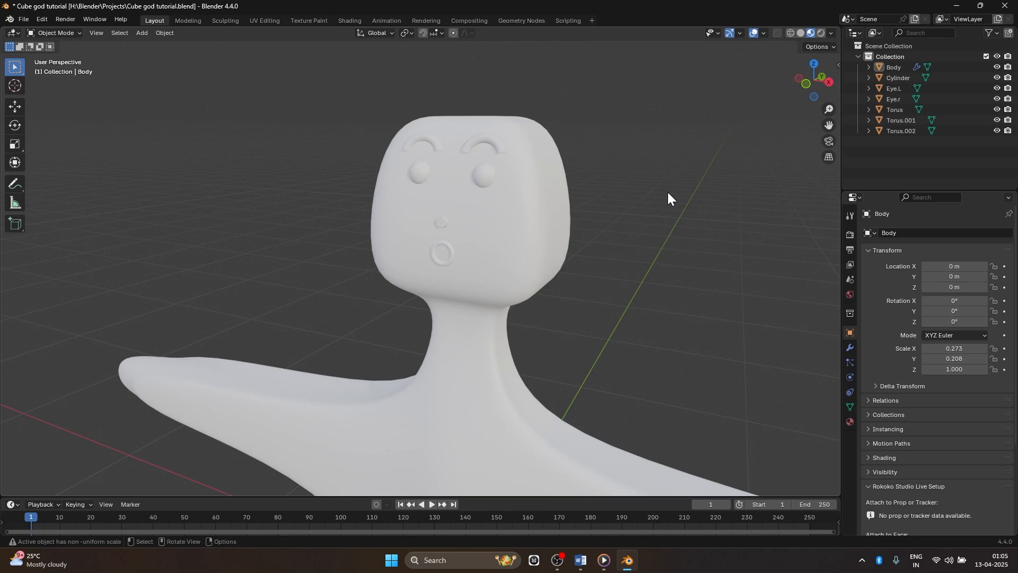
pyautogui.click(486, 176)
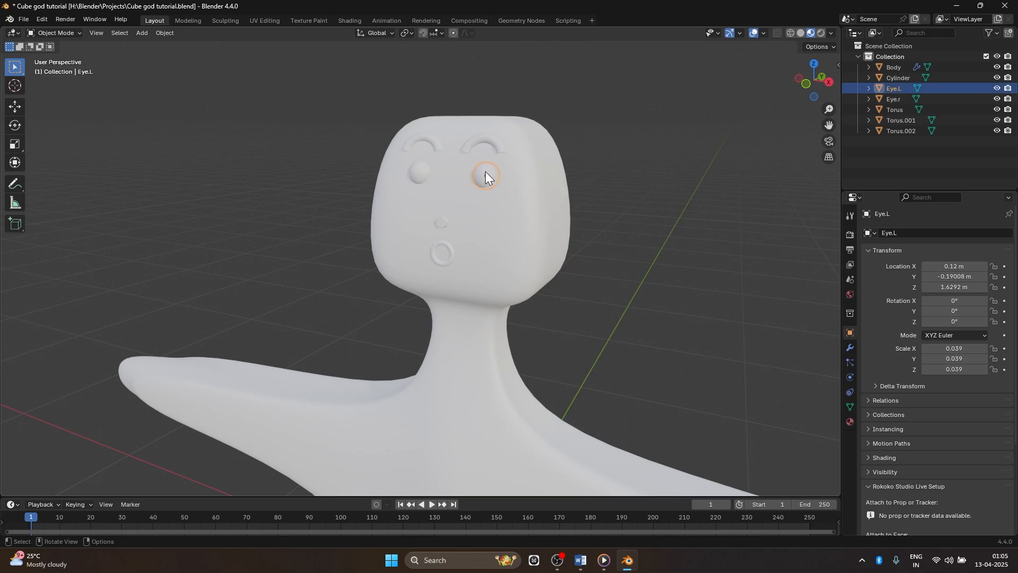
# Create a new material on the Eye.L sphere and set its base color to black
pyautogui.click(851, 422)
pyautogui.click(940, 280)
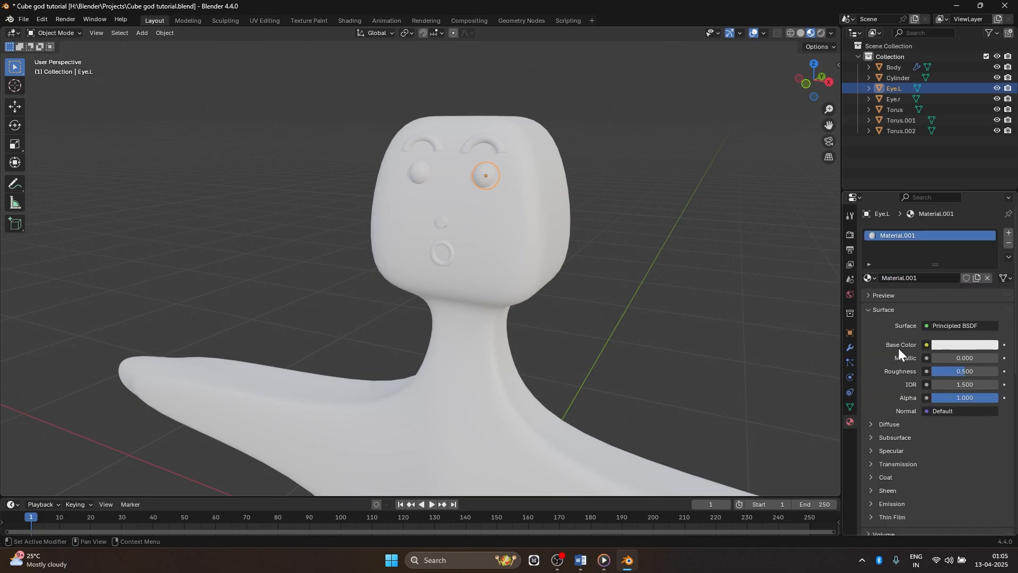
pyautogui.click(954, 346)
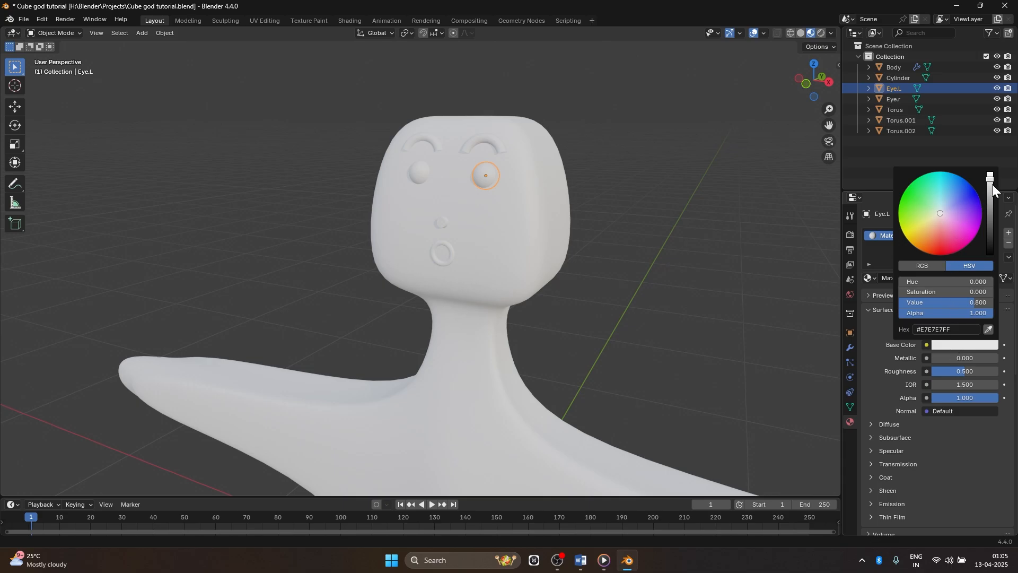
pyautogui.moveTo(991, 180)
pyautogui.mouseDown()
pyautogui.moveTo(991, 247)
pyautogui.moveTo(991, 176)
pyautogui.mouseUp()
pyautogui.click(903, 195)
pyautogui.moveTo(905, 192)
pyautogui.mouseDown()
pyautogui.moveTo(980, 204)
pyautogui.moveTo(971, 237)
pyautogui.moveTo(981, 206)
pyautogui.moveTo(941, 224)
pyautogui.moveTo(941, 212)
pyautogui.mouseUp()
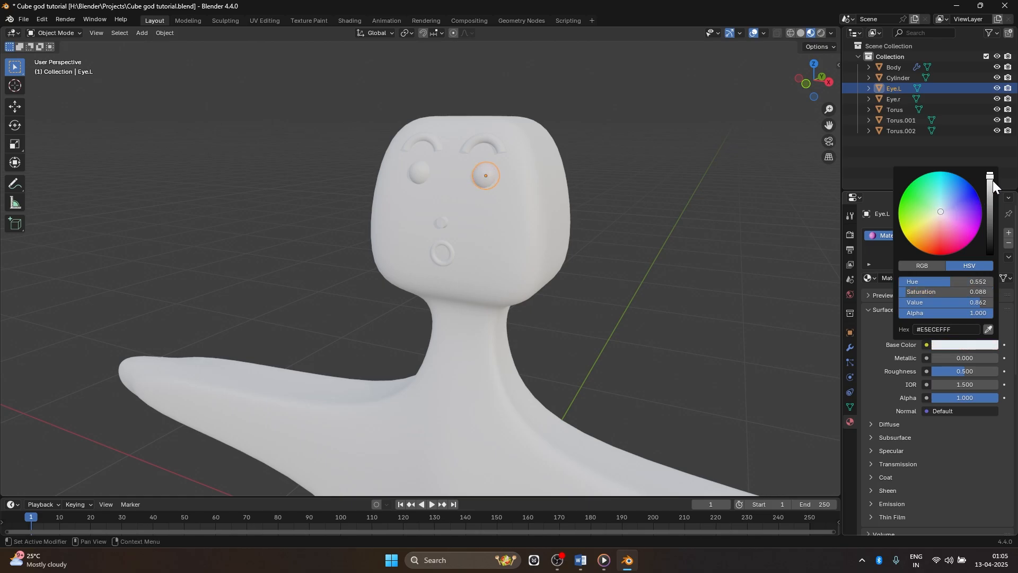
pyautogui.moveTo(991, 181); pyautogui.dragTo(990, 254)
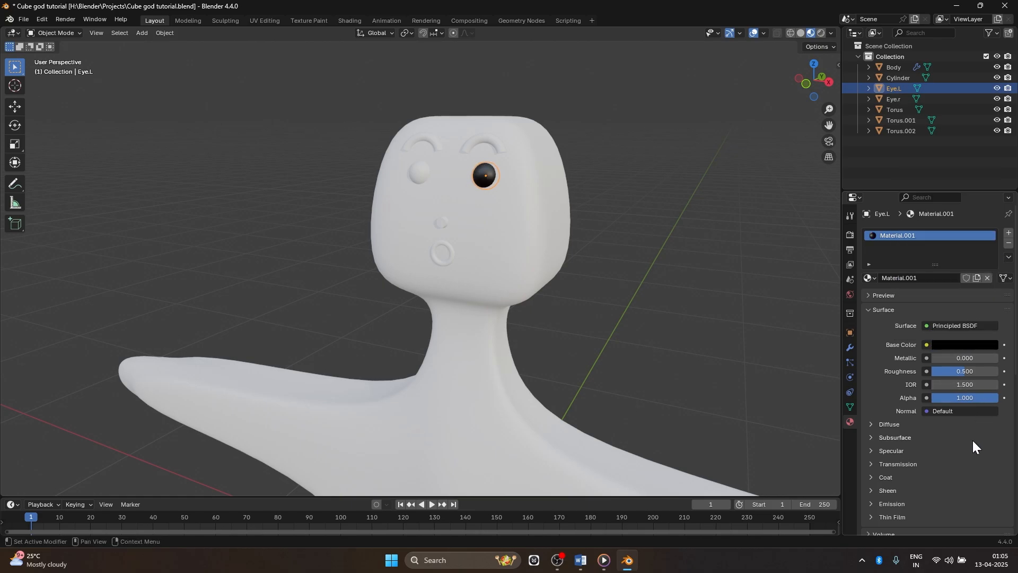
# Assign the black Material.001 from the other eye to the Eye.r sphere
pyautogui.click(414, 167)
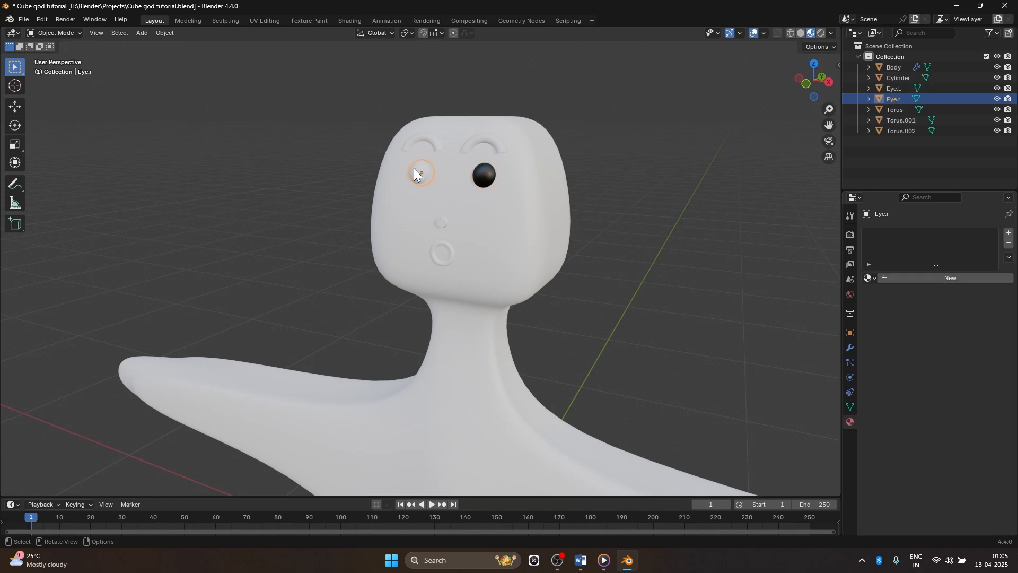
pyautogui.click(928, 279)
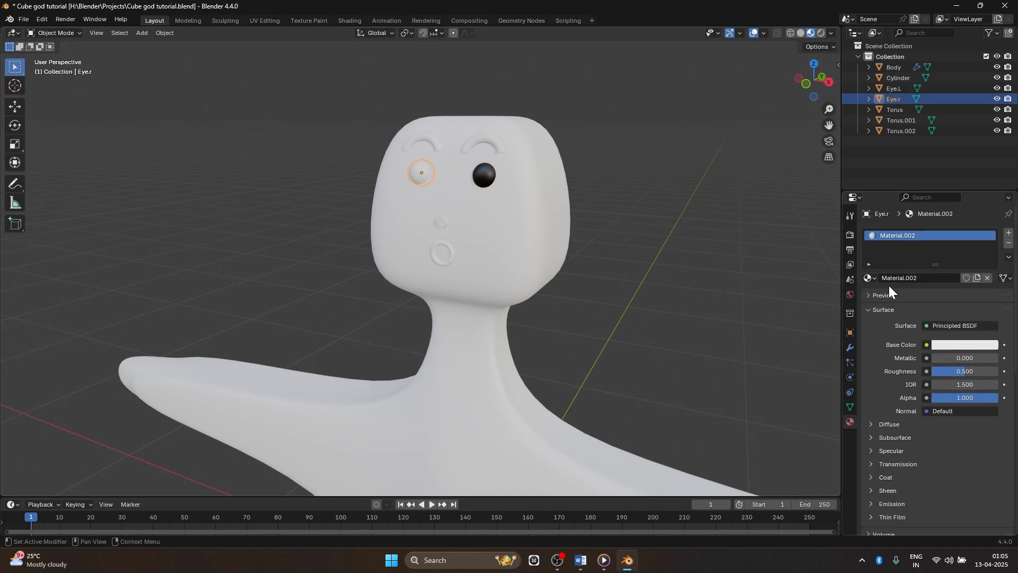
pyautogui.click(872, 279)
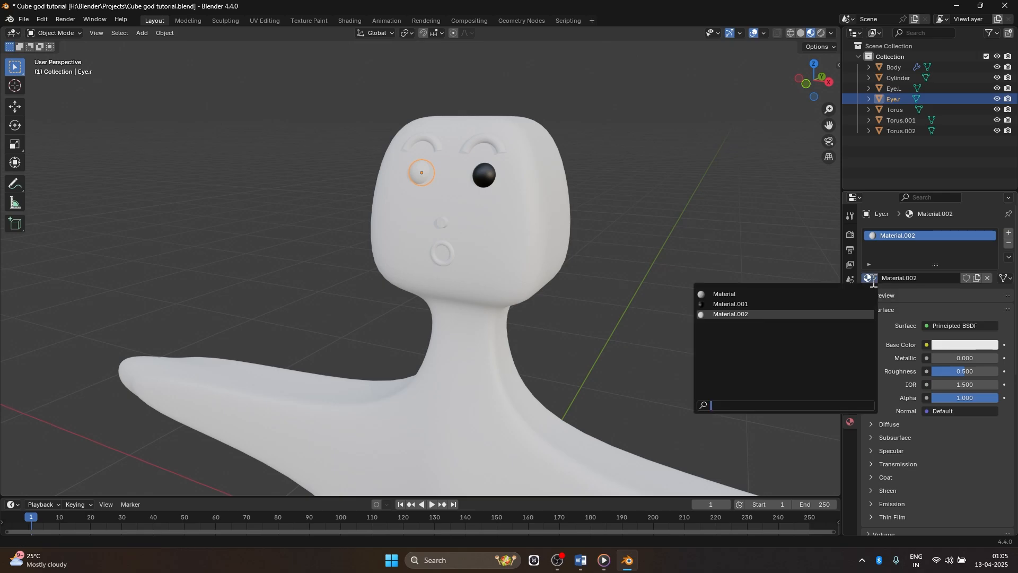
pyautogui.click(741, 304)
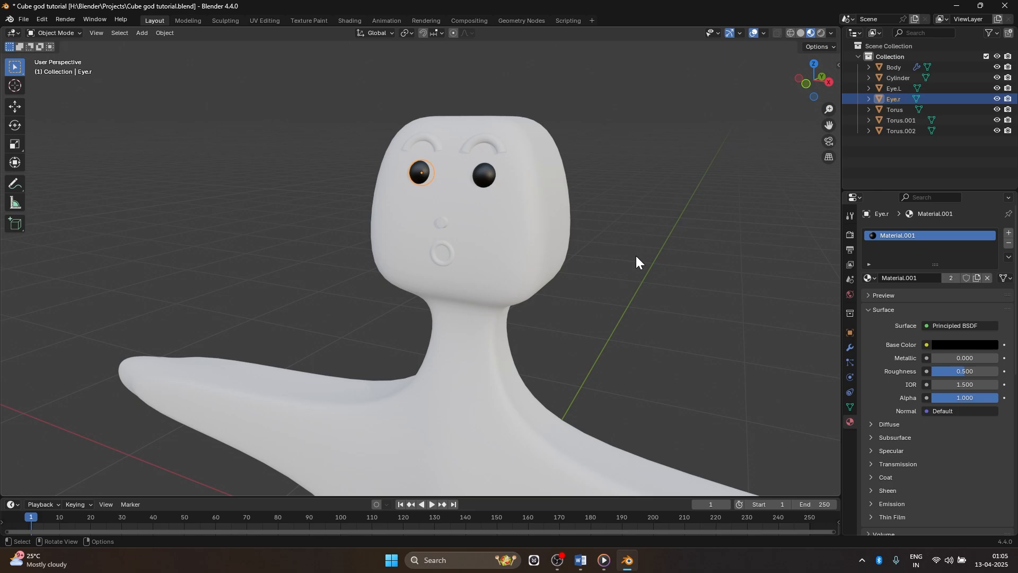
# Rename the eyes' shared black material as "Blackie color"
pyautogui.doubleClick(904, 237)
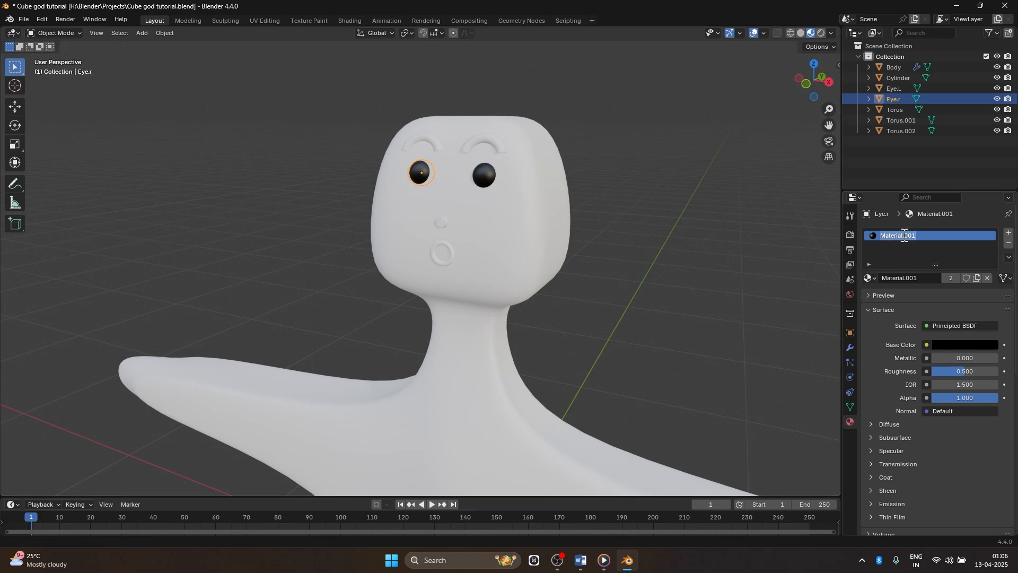
pyautogui.write('Blackie color')
pyautogui.press('Return')
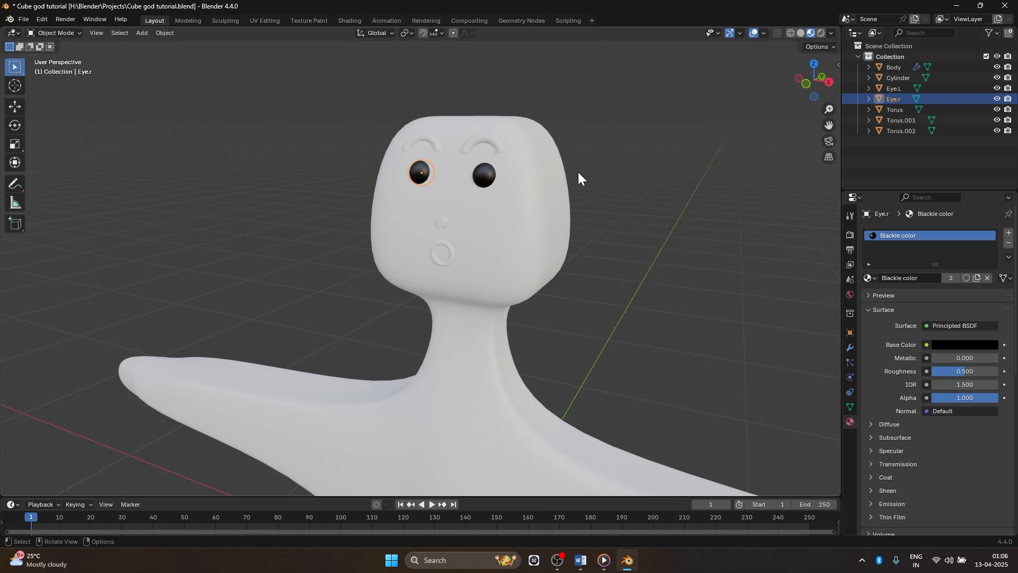
# Assign the Blackie color material to both eyebrow arcs, Torus.002 and Torus.001
pyautogui.click(482, 142)
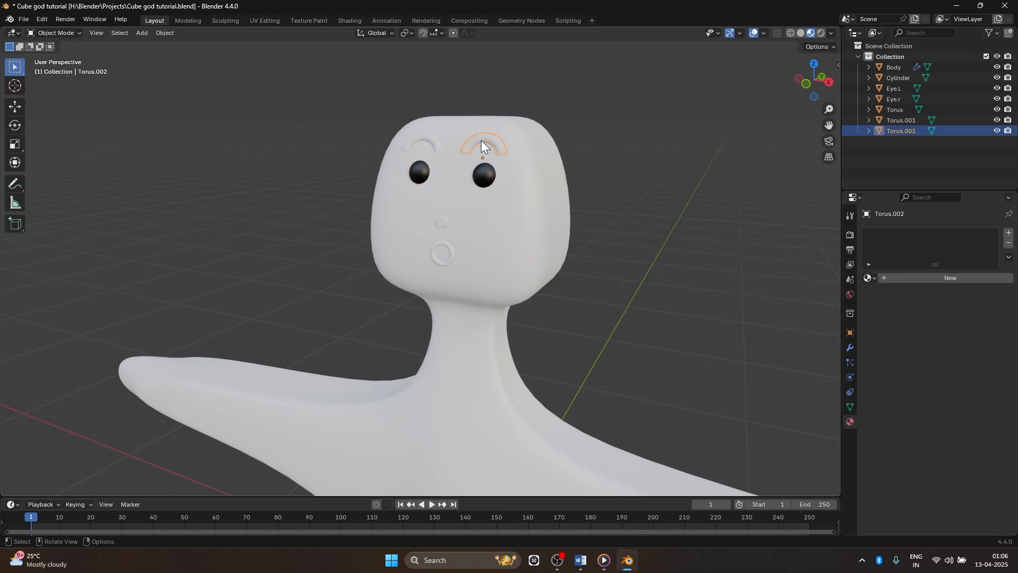
pyautogui.click(902, 278)
pyautogui.click(869, 278)
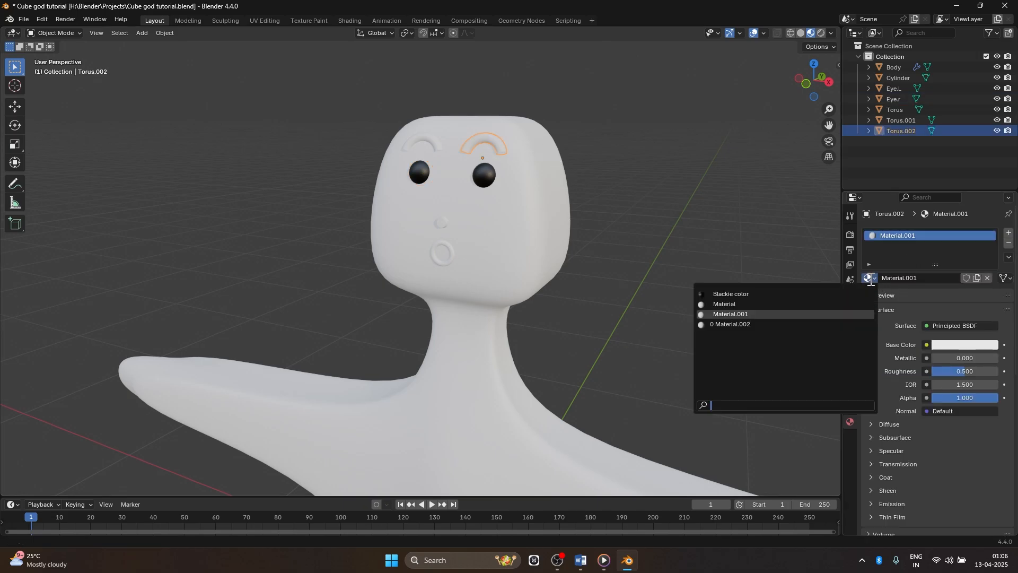
pyautogui.click(733, 295)
pyautogui.click(419, 141)
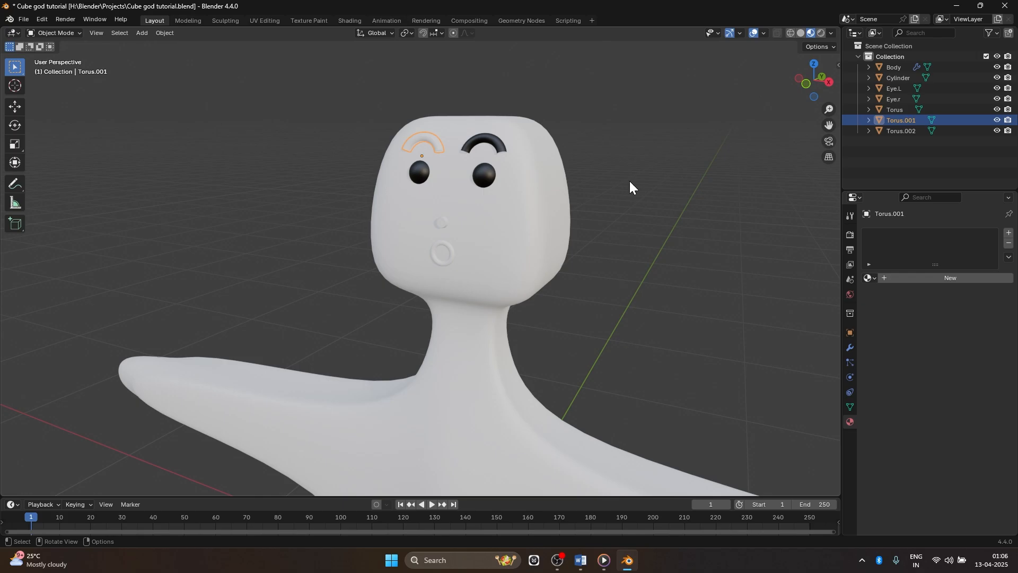
pyautogui.click(869, 278)
pyautogui.click(716, 295)
pyautogui.moveTo(688, 276); pyautogui.dragTo(657, 252, button='middle')
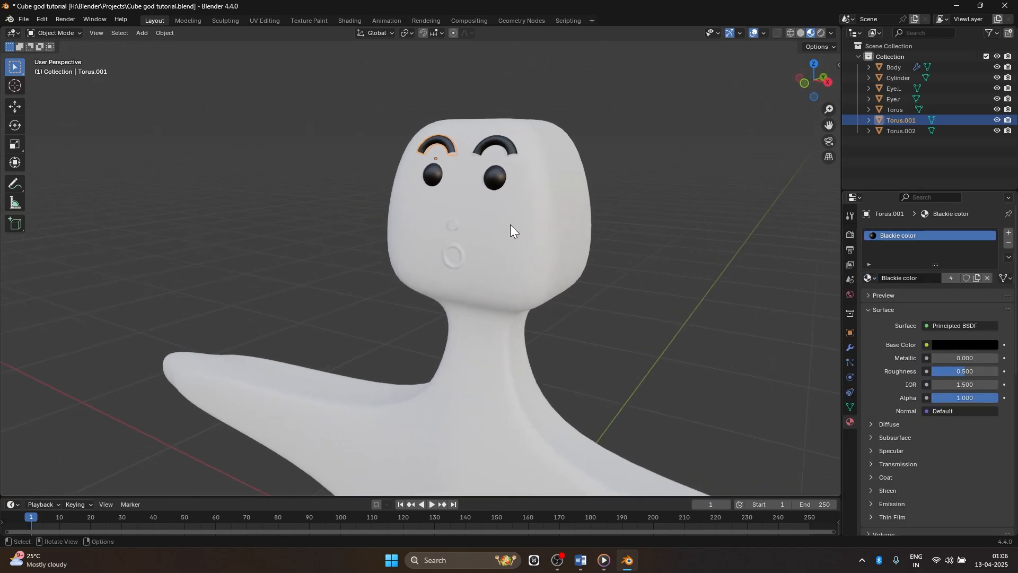
# Create a new material on the nose cylinder and set its base color to red (#E71100FF)
pyautogui.click(455, 227)
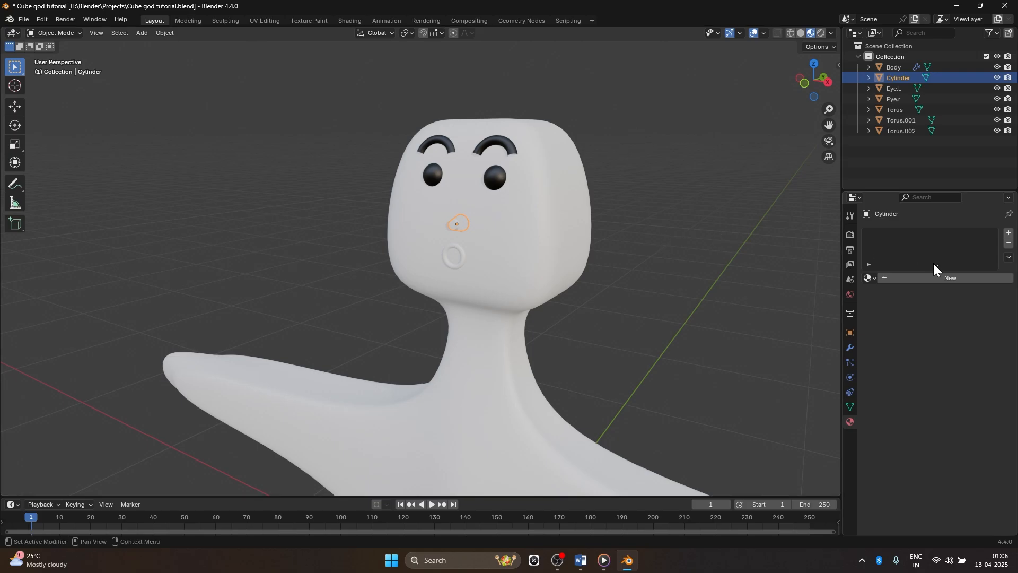
pyautogui.click(920, 278)
pyautogui.click(964, 348)
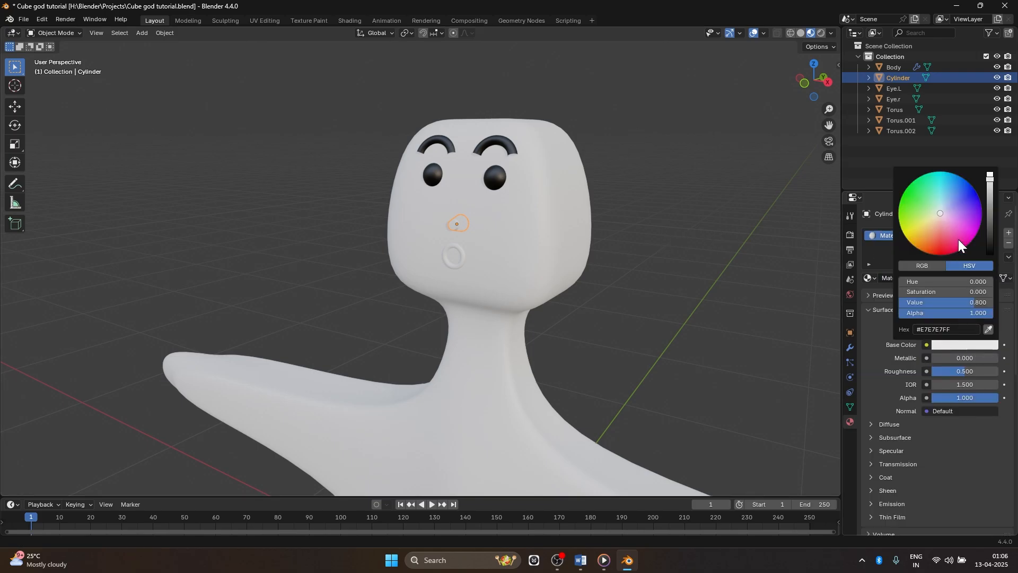
pyautogui.moveTo(946, 227); pyautogui.dragTo(938, 255)
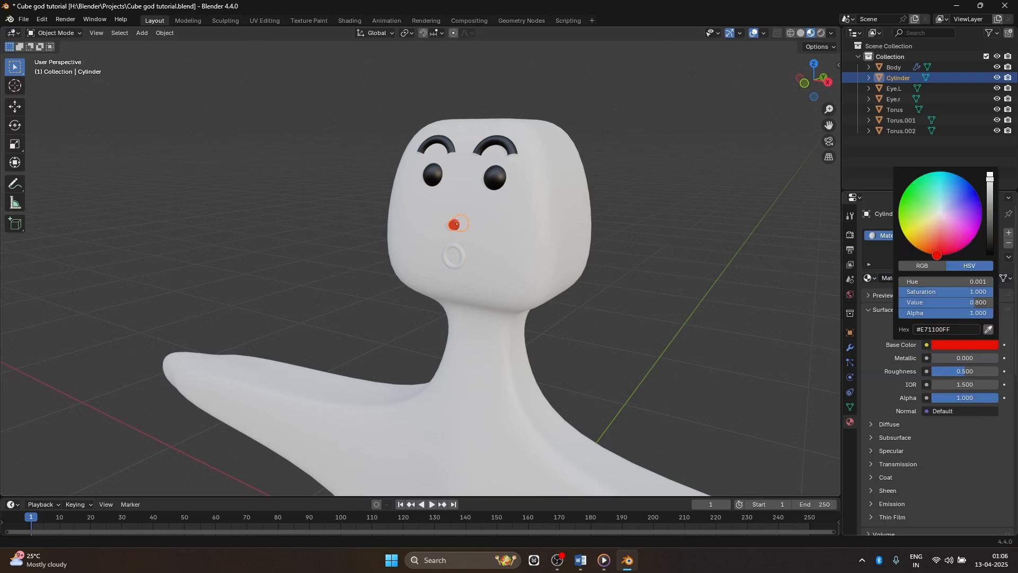
# Create a new material on the mouth torus and set its base color to pink (#E700B1FF)
pyautogui.click(458, 252)
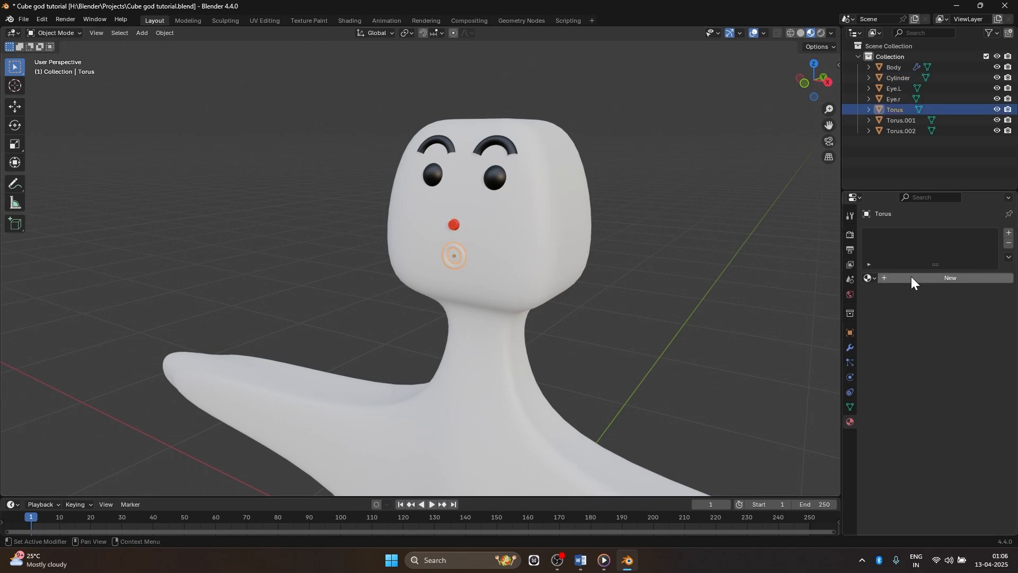
pyautogui.click(930, 278)
pyautogui.click(948, 345)
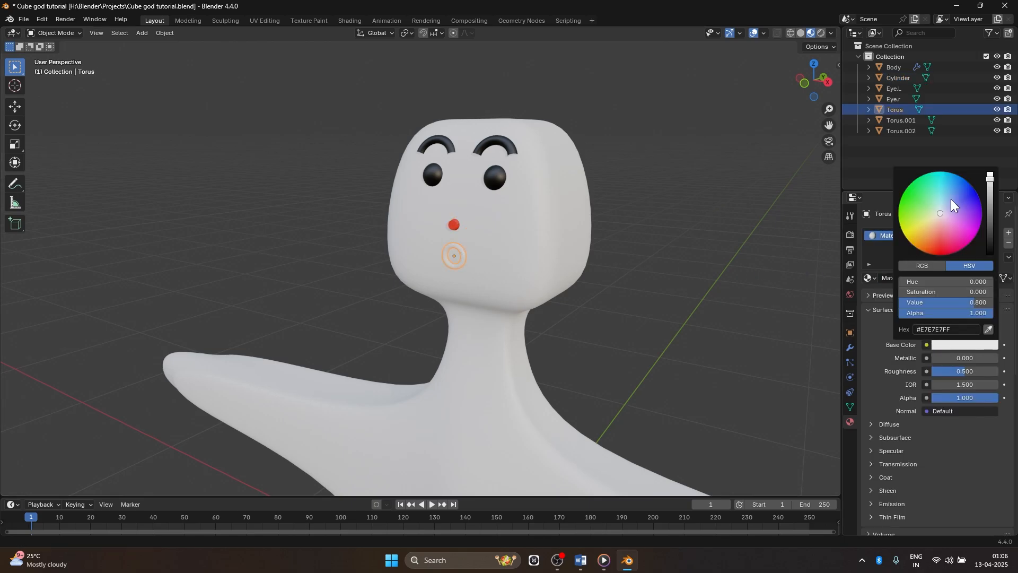
pyautogui.moveTo(951, 198); pyautogui.dragTo(970, 243)
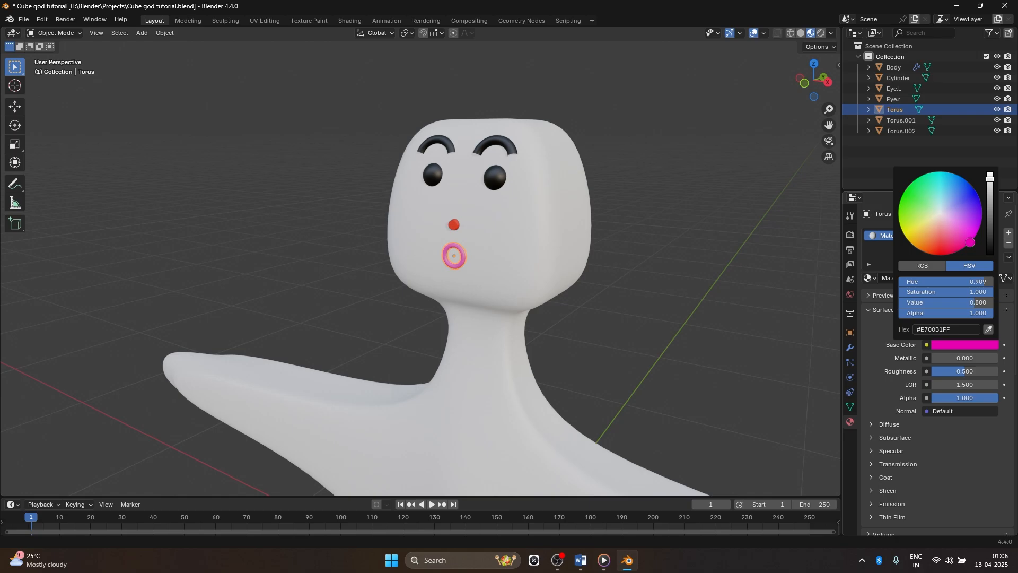
pyautogui.click(705, 233)
# Select the whole character with the body as the active object and join all its parts into one object
pyautogui.moveTo(676, 244); pyautogui.dragTo(660, 207, button='middle')
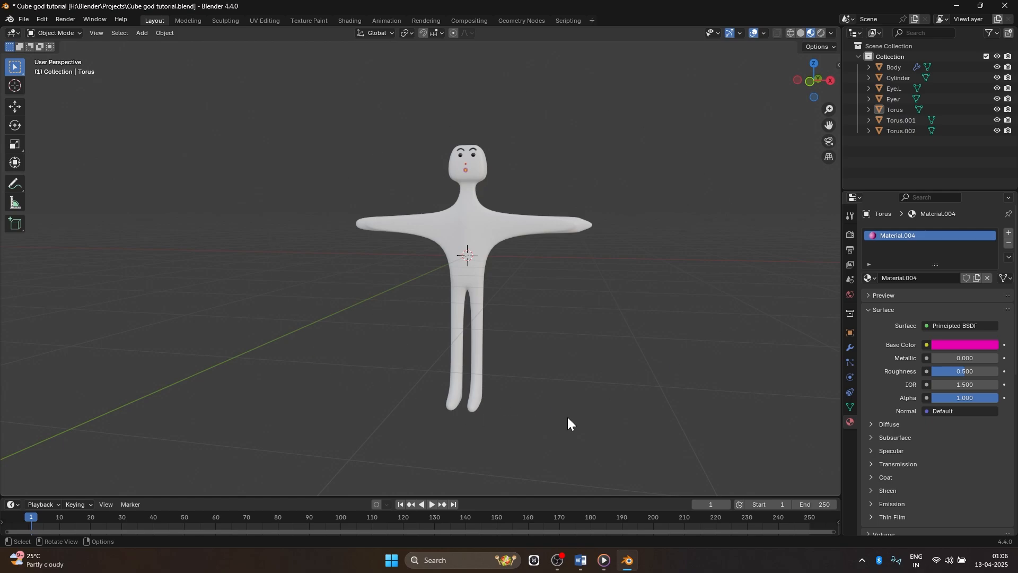
pyautogui.moveTo(657, 288); pyautogui.dragTo(664, 239, button='middle')
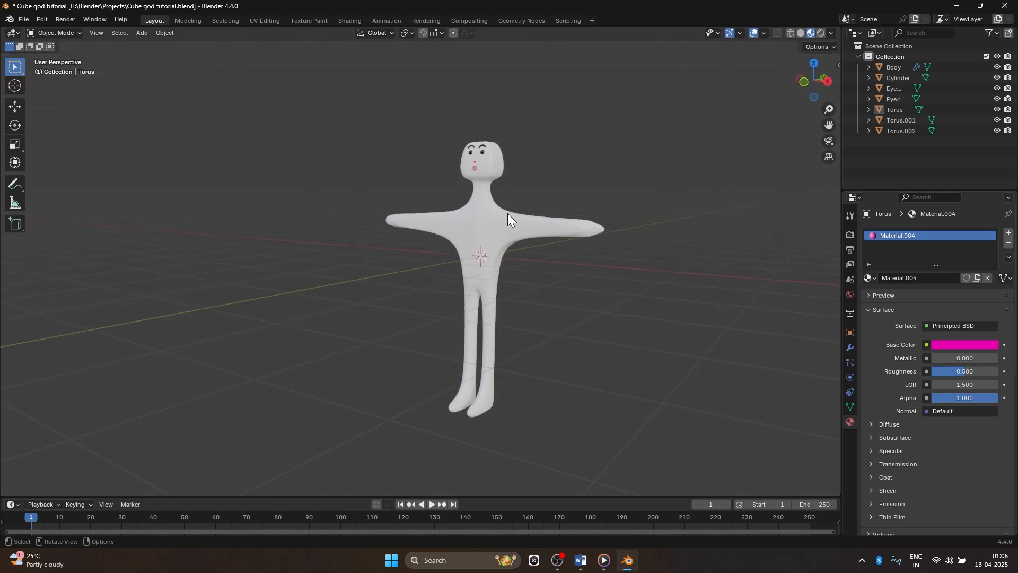
pyautogui.scroll(3, 610, 220)
pyautogui.scroll(2, 610, 219)
pyautogui.moveTo(647, 157); pyautogui.dragTo(456, 238, button='middle')
pyautogui.scroll(-2, 656, 194)
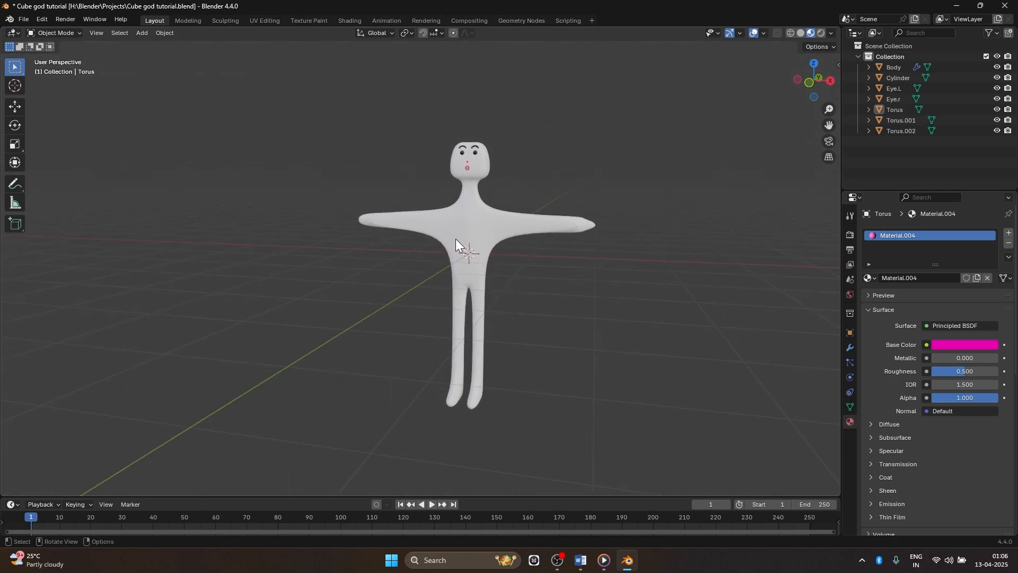
pyautogui.click(475, 219)
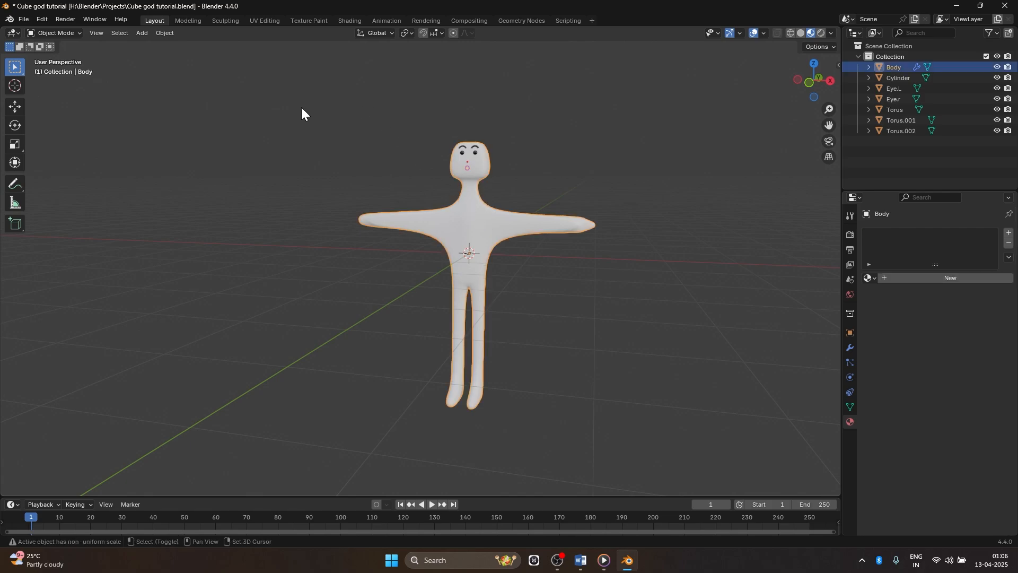
pyautogui.moveTo(299, 100); pyautogui.dragTo(368, 164)
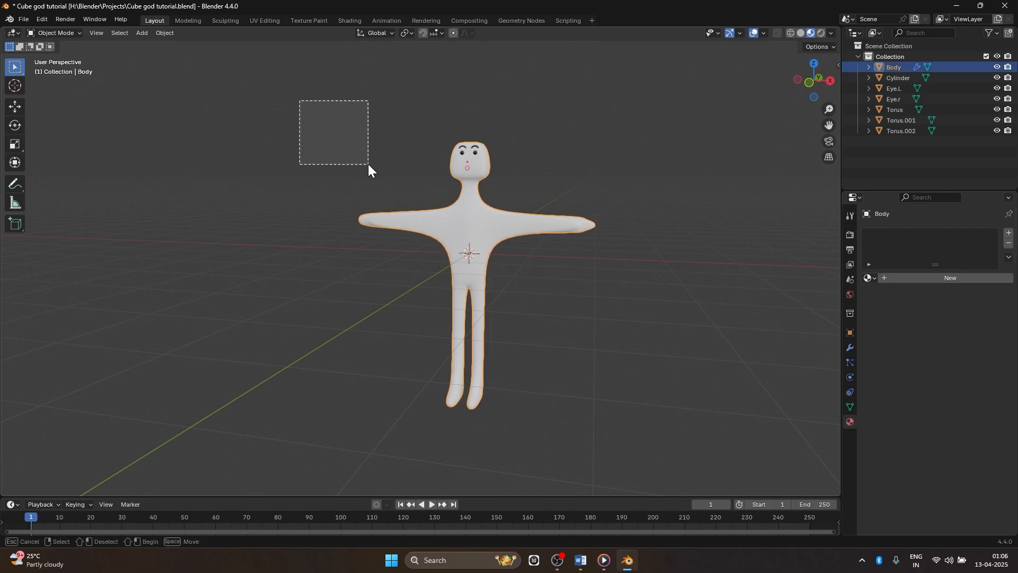
pyautogui.moveTo(306, 99); pyautogui.dragTo(648, 438)
pyautogui.rightClick(472, 225)
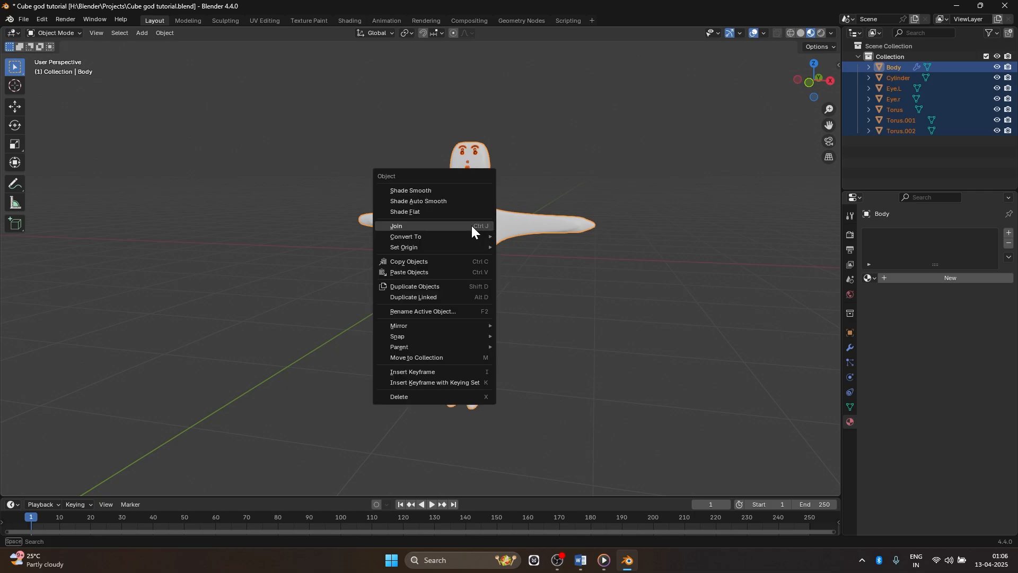
pyautogui.click(446, 226)
pyautogui.click(685, 190)
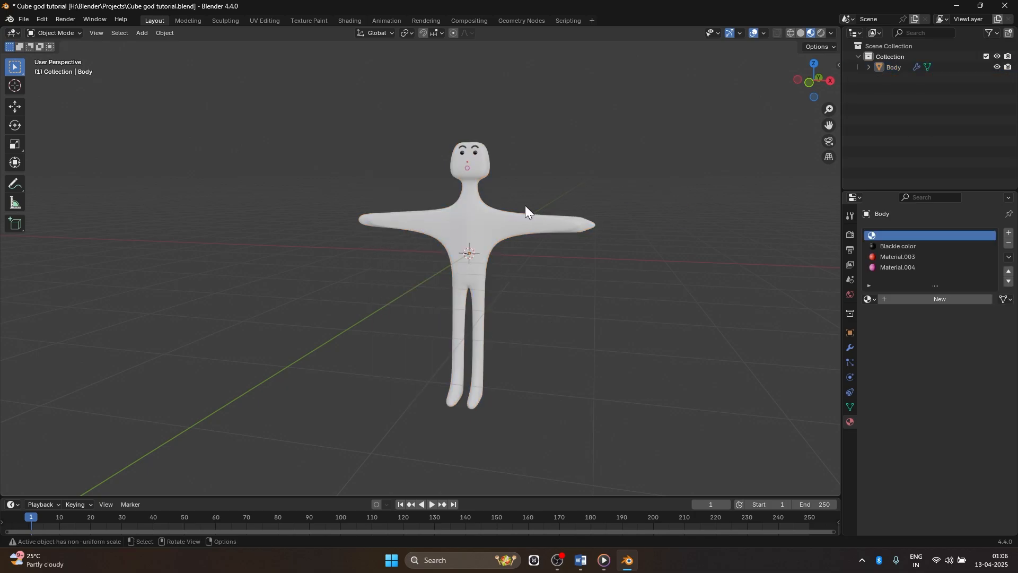
# Select the body and set up an FBX export into the Downloads folder with the file name Mike
pyautogui.click(493, 212)
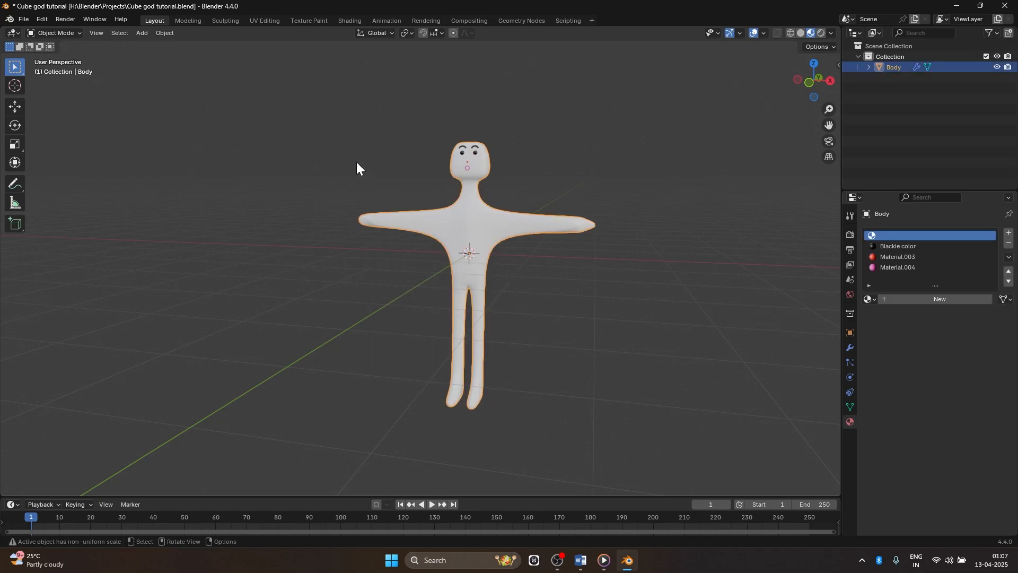
pyautogui.click(24, 22)
pyautogui.moveTo(85, 179)
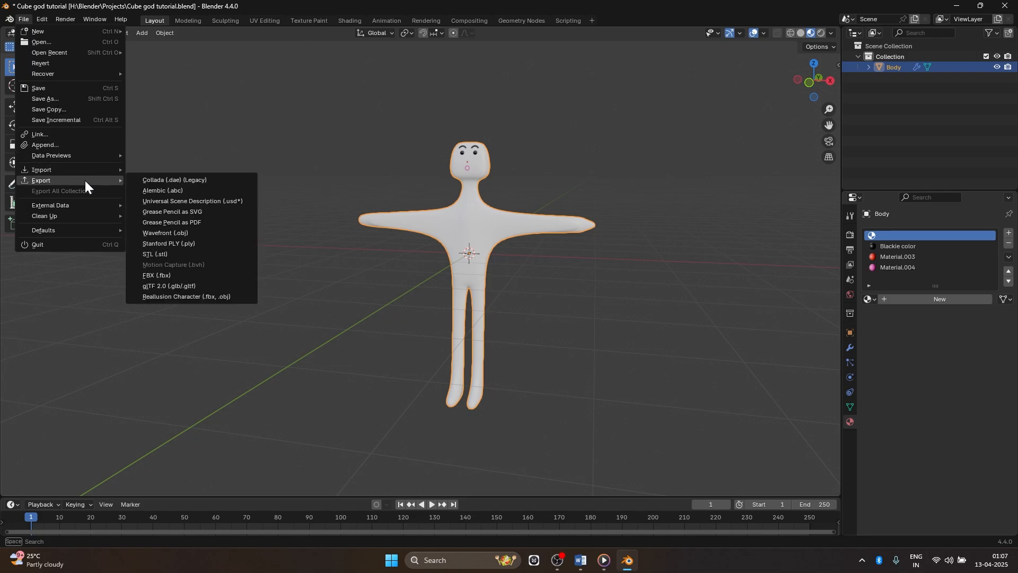
pyautogui.click(164, 275)
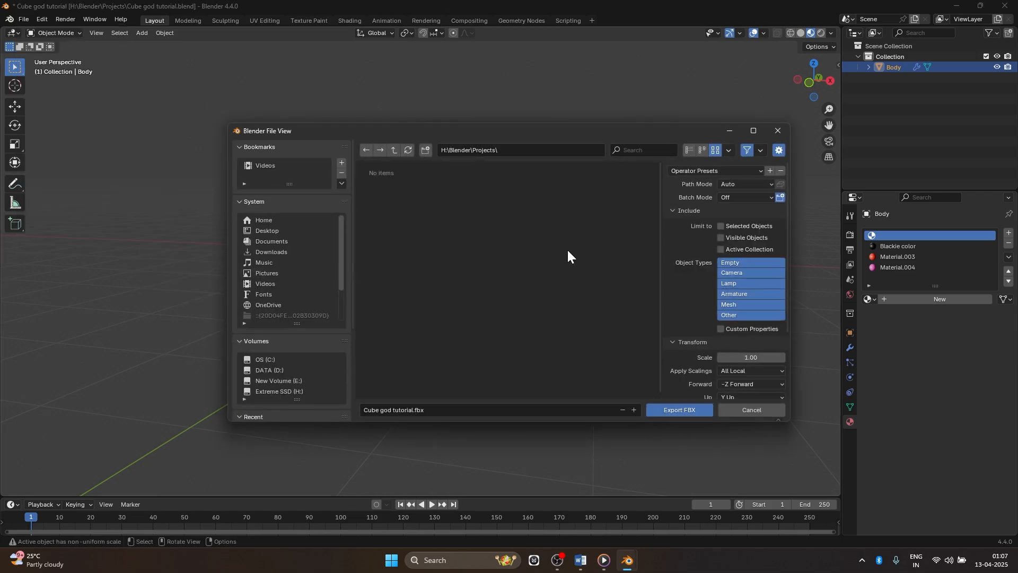
pyautogui.click(273, 253)
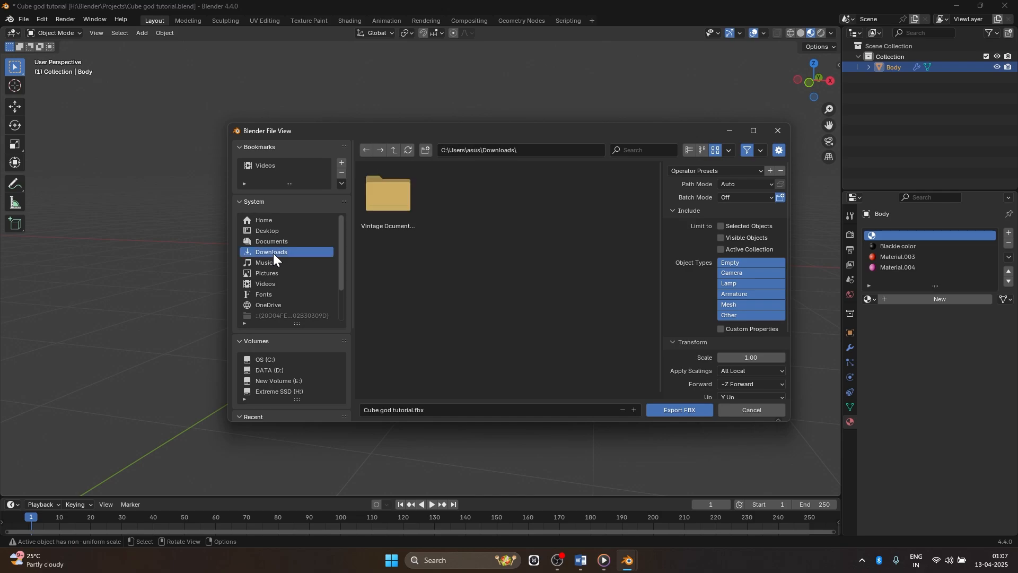
pyautogui.click(444, 410)
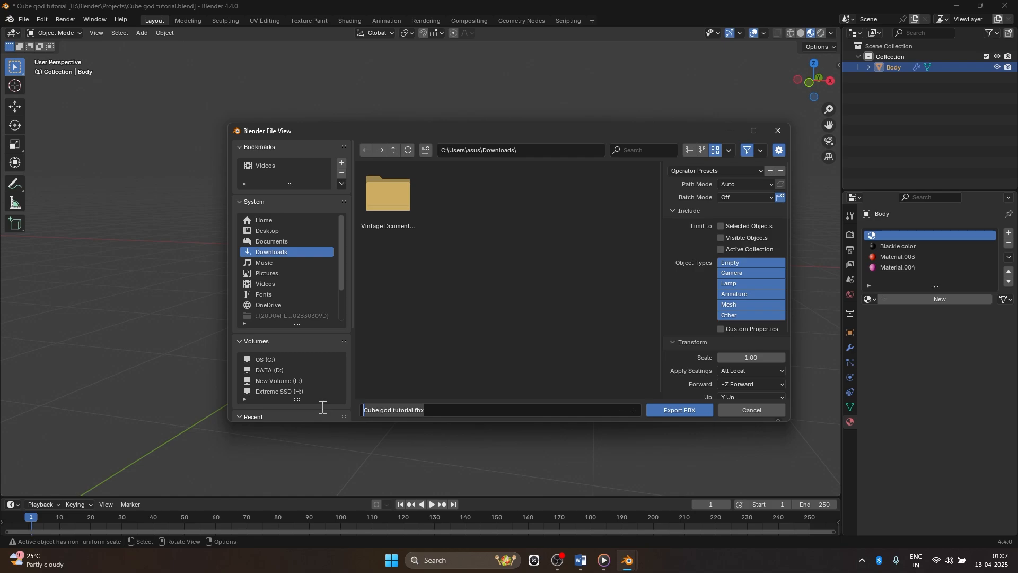
pyautogui.write('Mike')
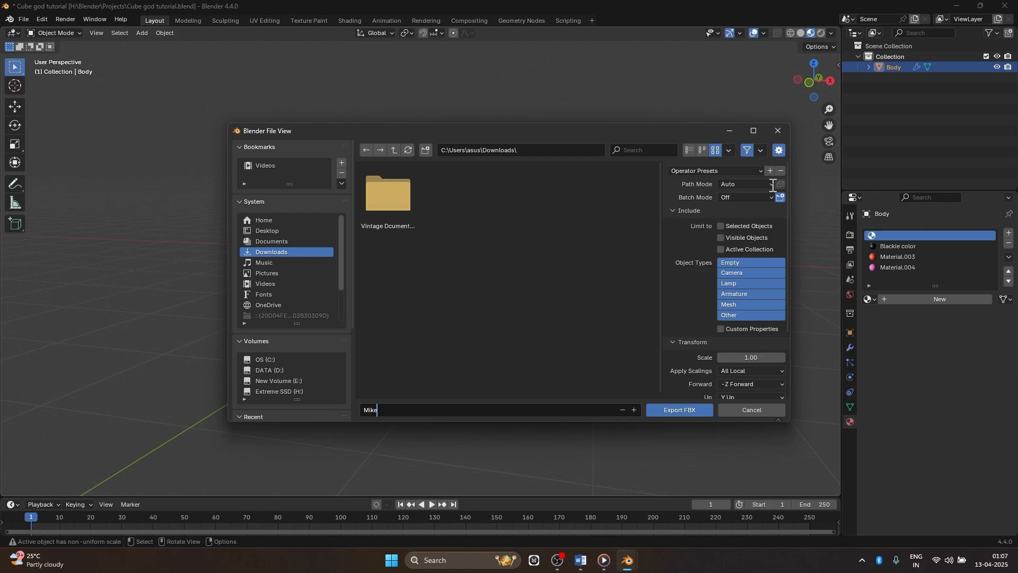
# Set the export path mode to Copy with embedded textures and export the FBX file
pyautogui.click(762, 184)
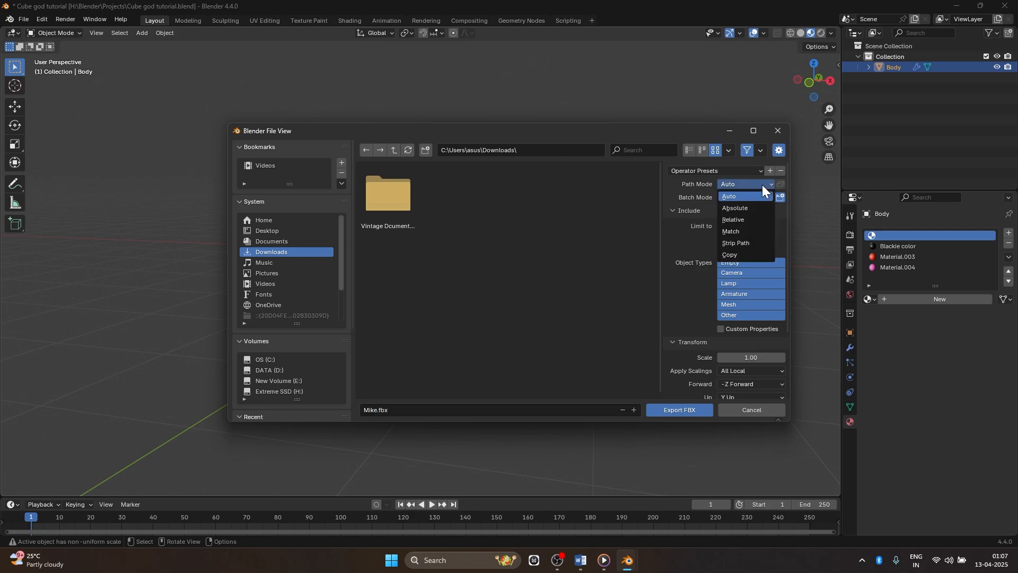
pyautogui.click(737, 255)
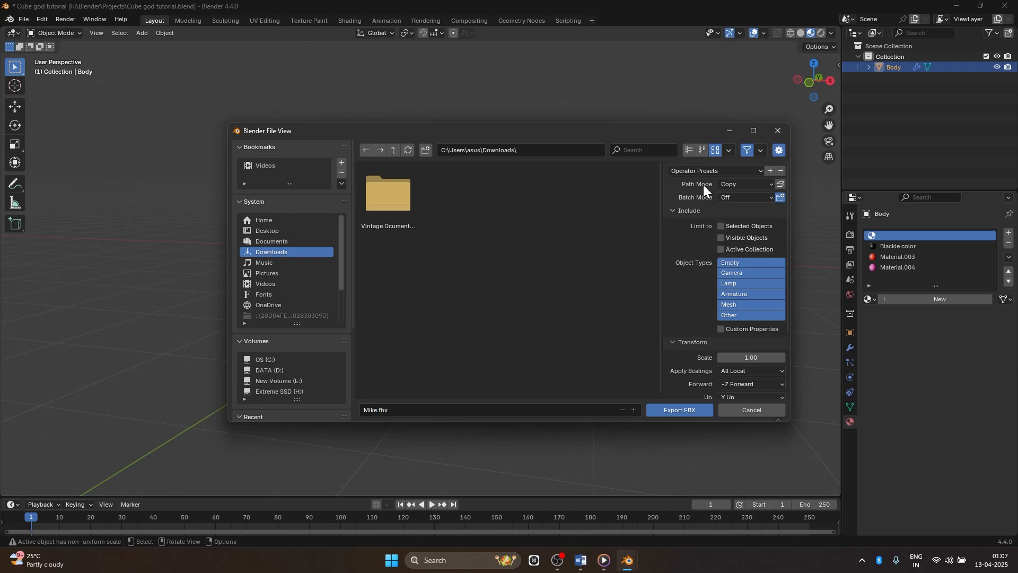
pyautogui.click(742, 185)
pyautogui.click(738, 254)
pyautogui.click(780, 184)
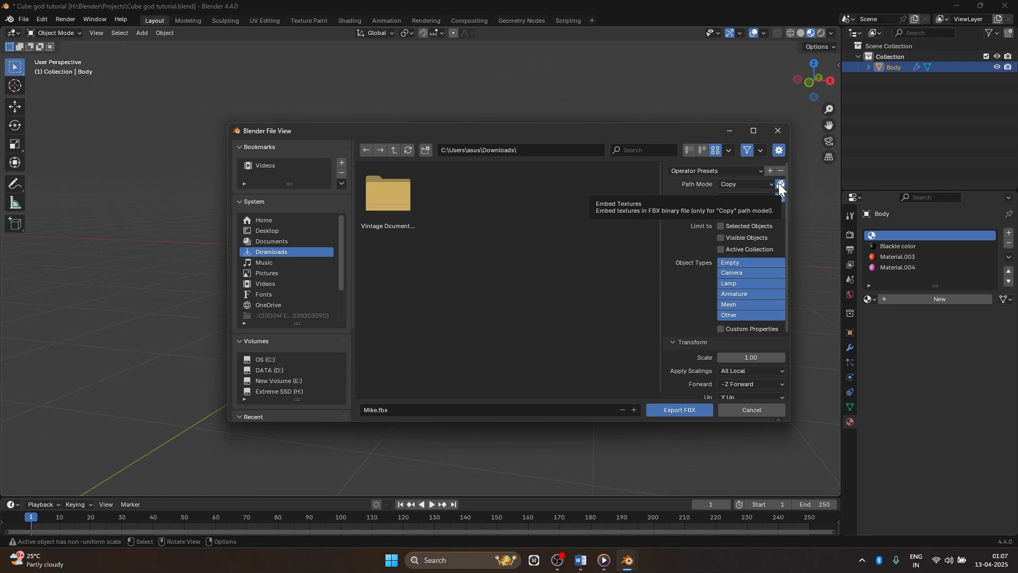
pyautogui.click(680, 408)
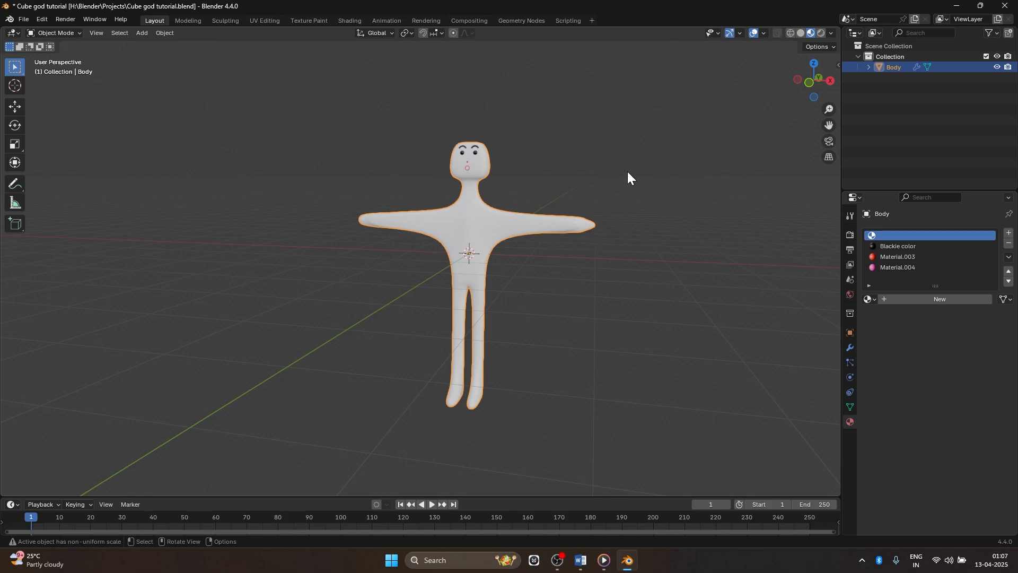
pyautogui.moveTo(655, 151)
pyautogui.mouseDown(button='middle')
pyautogui.moveTo(593, 168)
pyautogui.moveTo(657, 148)
pyautogui.mouseUp(button='middle')
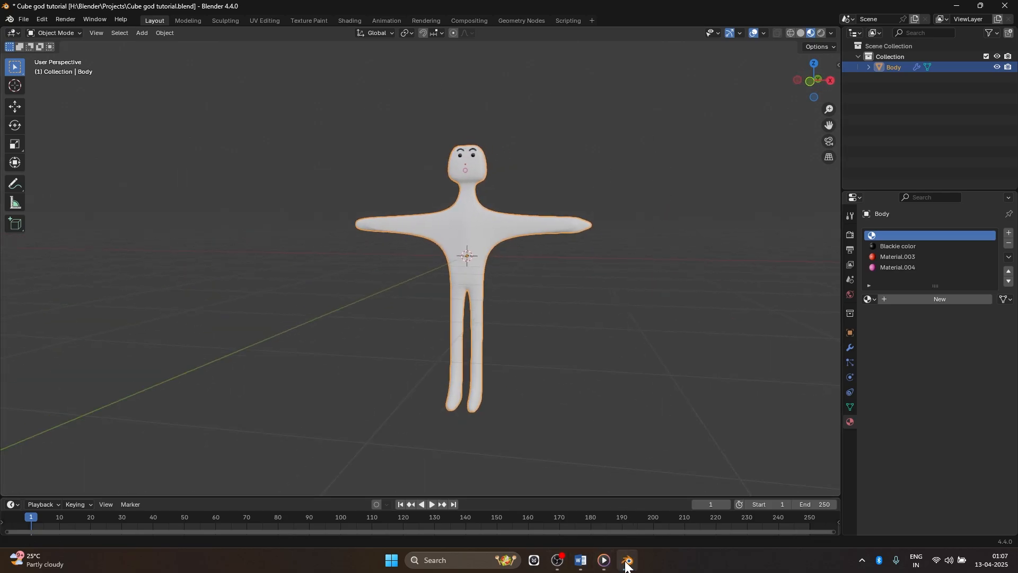
# Switch to Mixamo in the browser and load the Remy character from the character library
pyautogui.moveTo(627, 561)
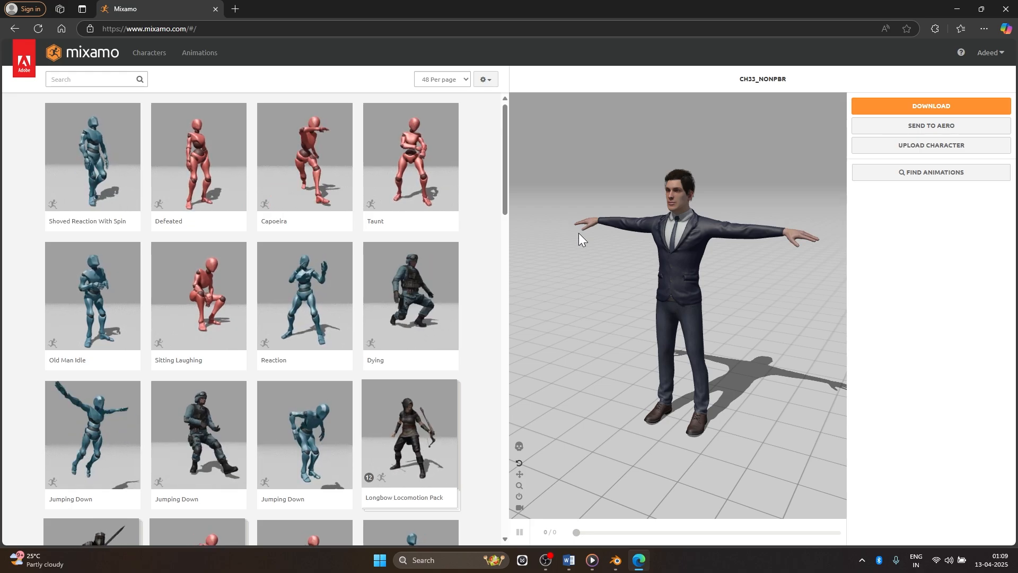
pyautogui.click(153, 54)
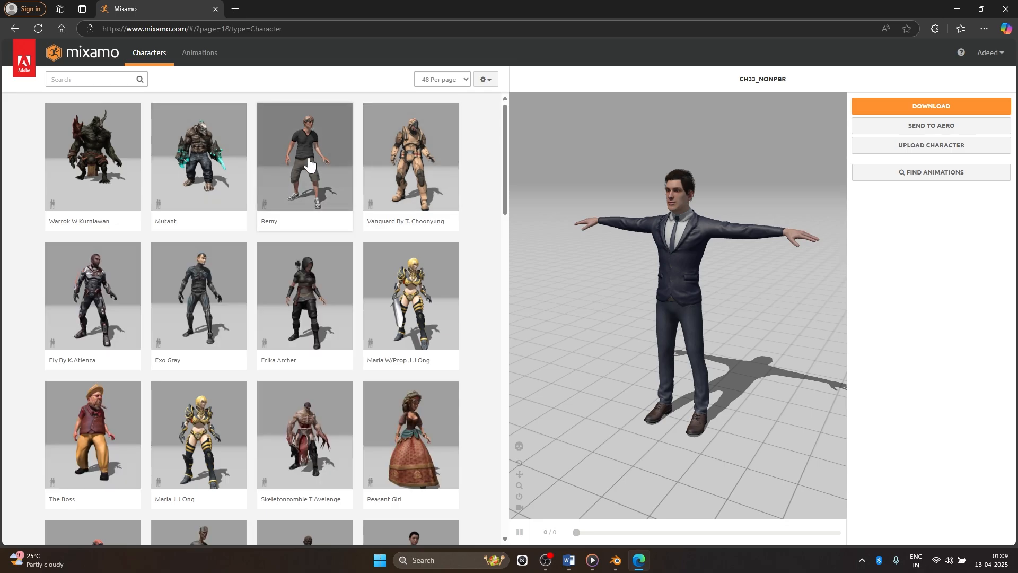
pyautogui.click(313, 135)
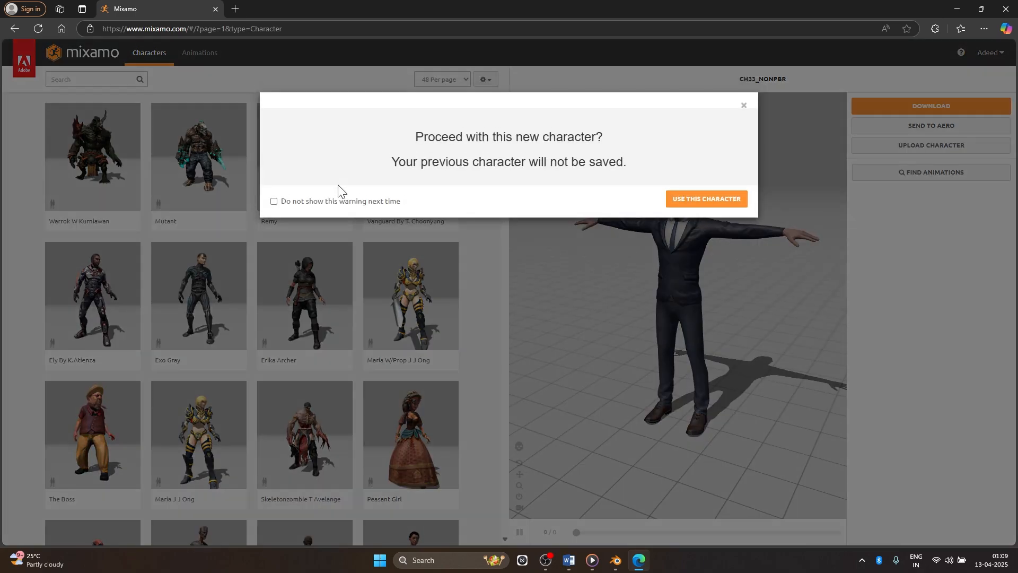
pyautogui.click(744, 106)
pyautogui.click(327, 151)
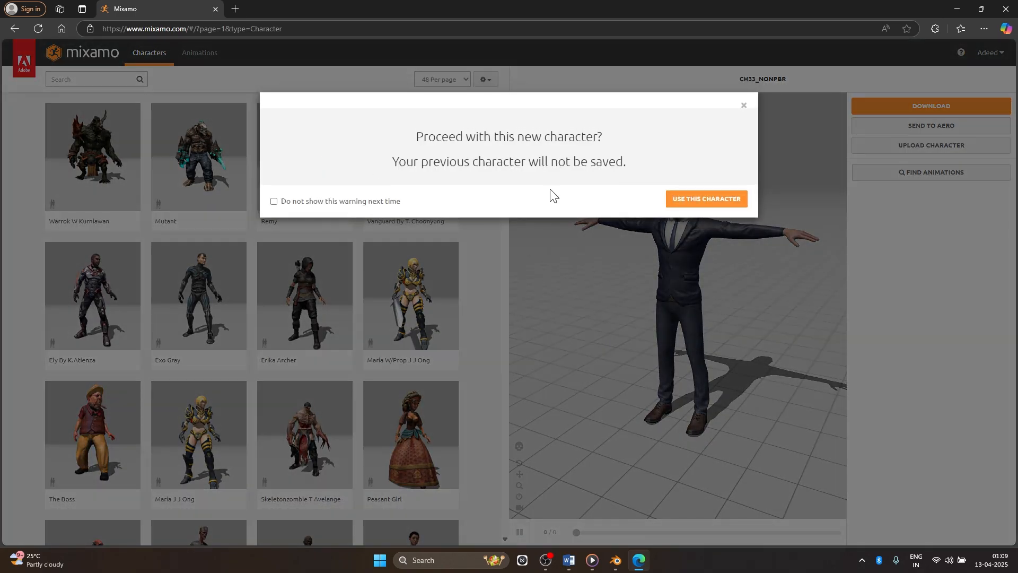
pyautogui.click(707, 200)
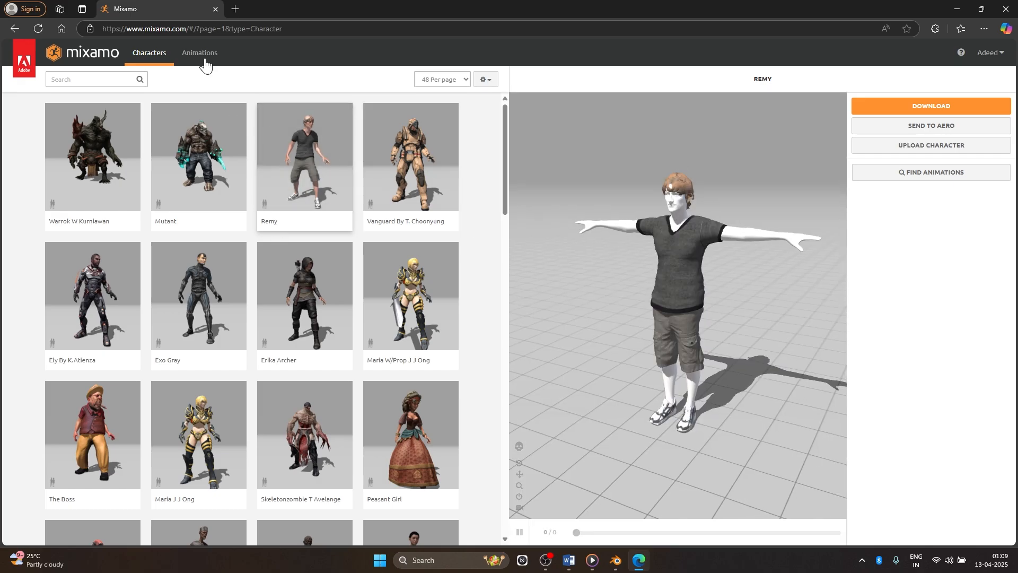
# Preview the Capoeira animation and a Jumping Down animation on the Remy character
pyautogui.click(204, 59)
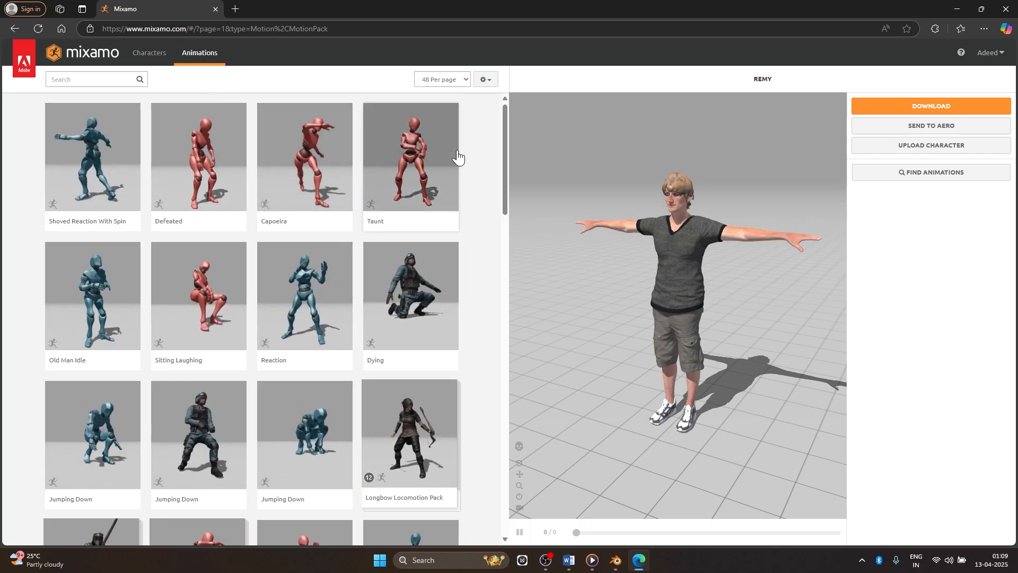
pyautogui.click(307, 163)
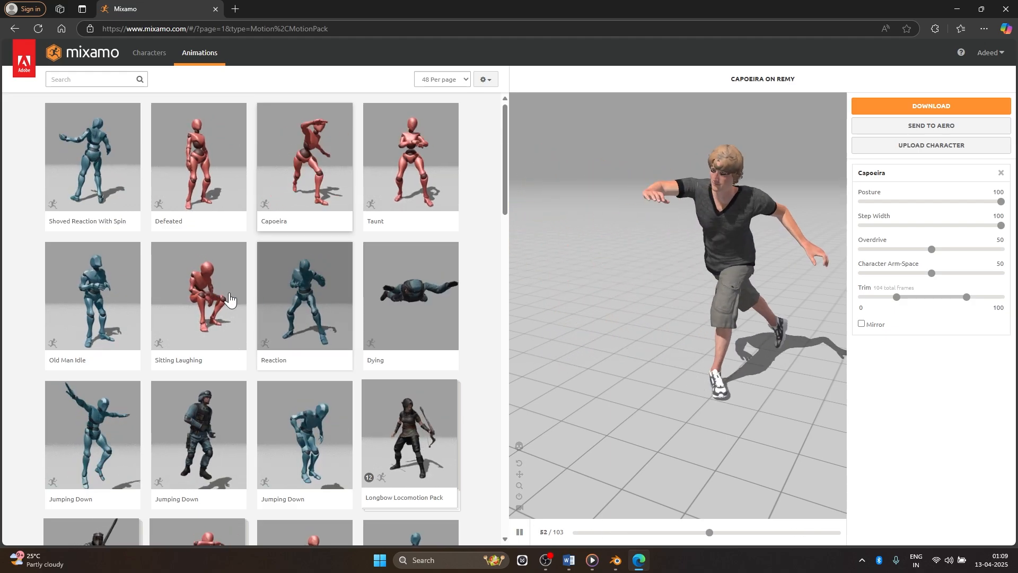
pyautogui.scroll(-3, 286, 370)
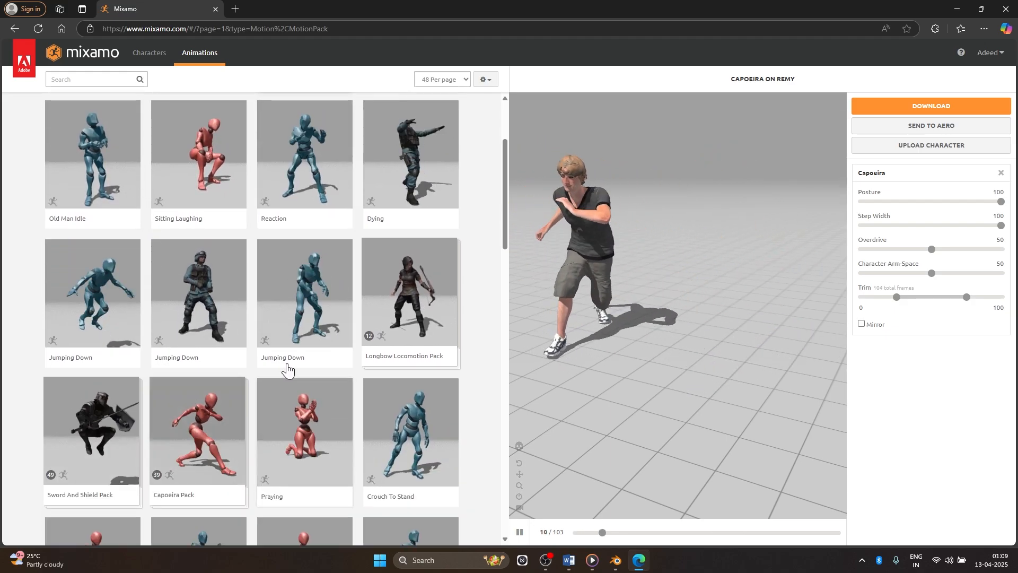
pyautogui.click(329, 285)
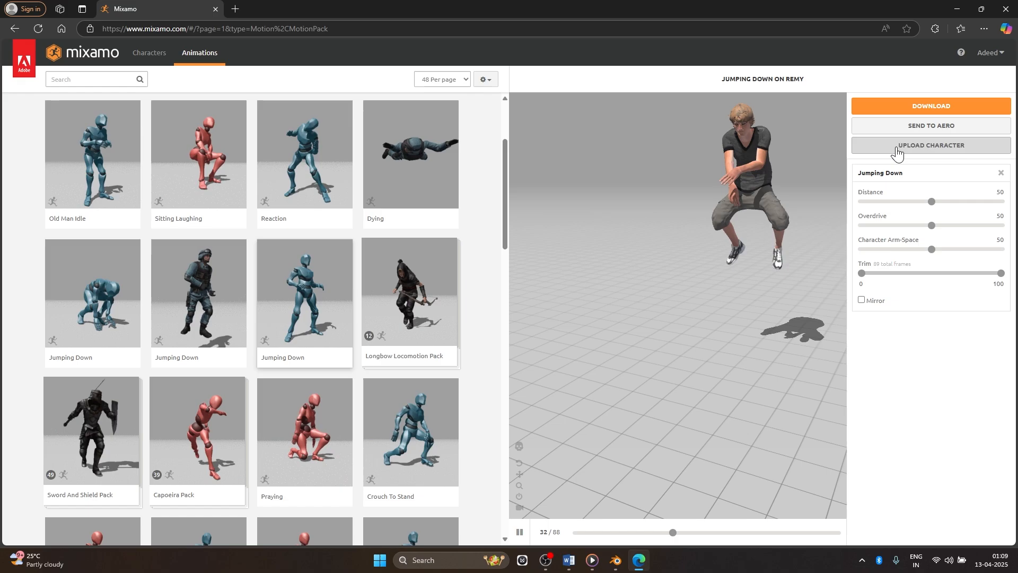
# Upload Mike.fbx from the Downloads folder as a new Mixamo character
pyautogui.click(925, 146)
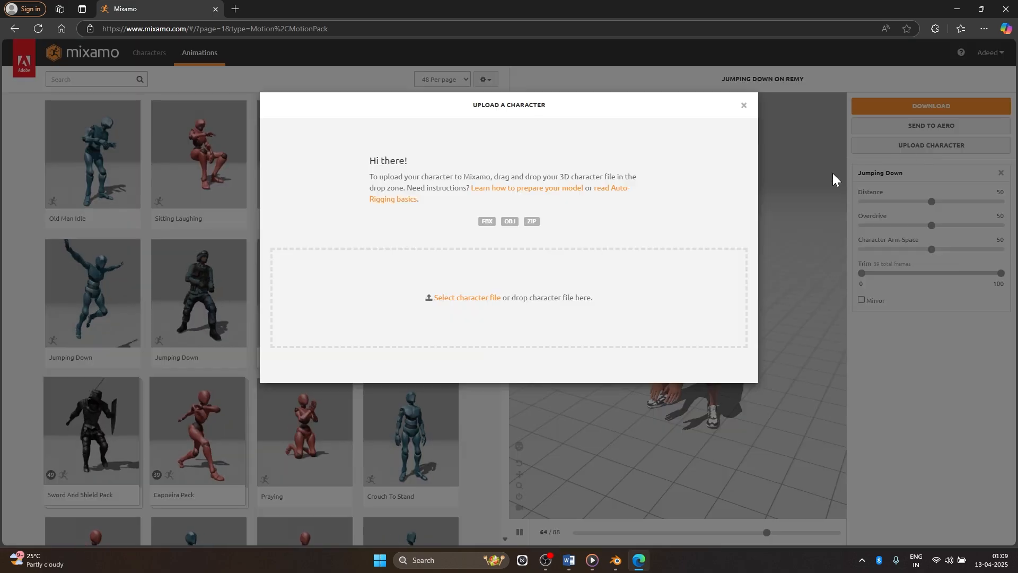
pyautogui.click(453, 298)
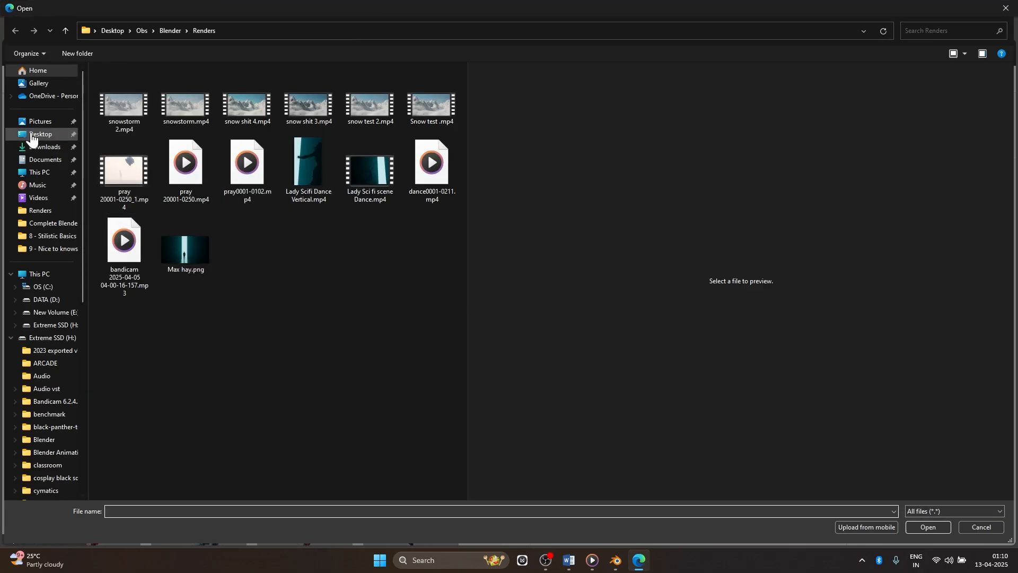
pyautogui.click(42, 147)
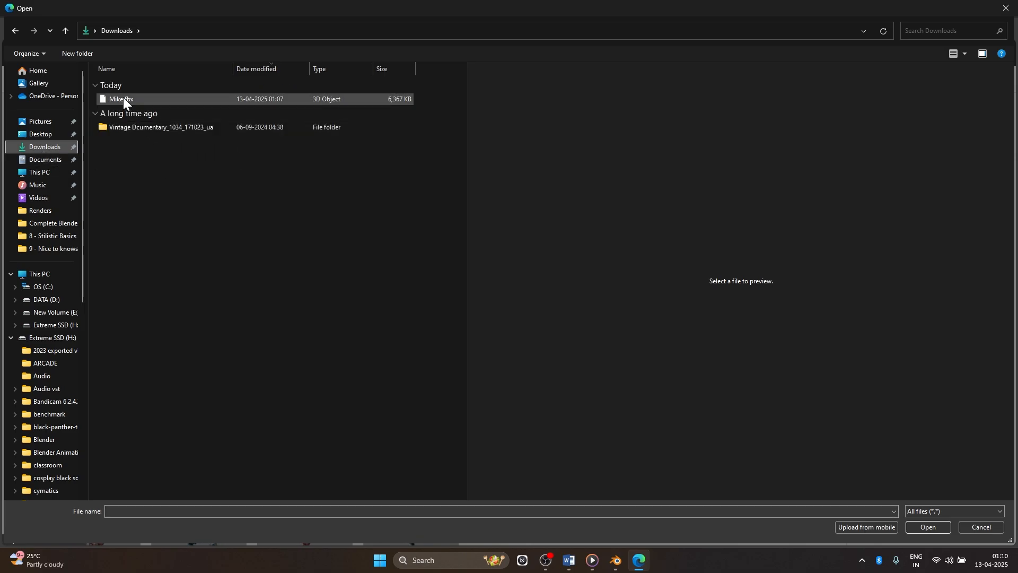
pyautogui.doubleClick(139, 98)
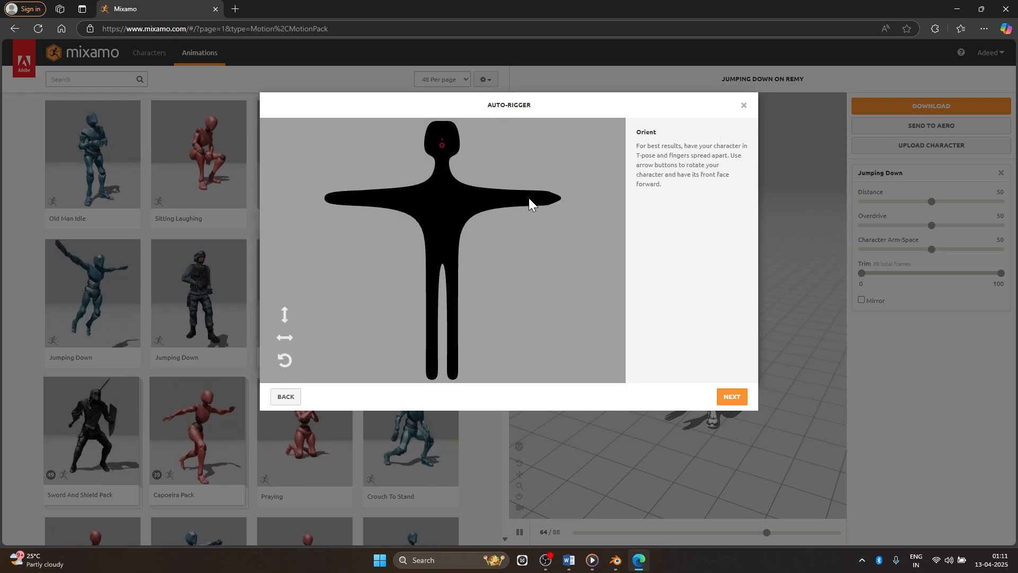
# Rotate the uploaded character around the Y-axis in the Auto-Rigger to check it from all sides, ending with its face forward
pyautogui.click(284, 339)
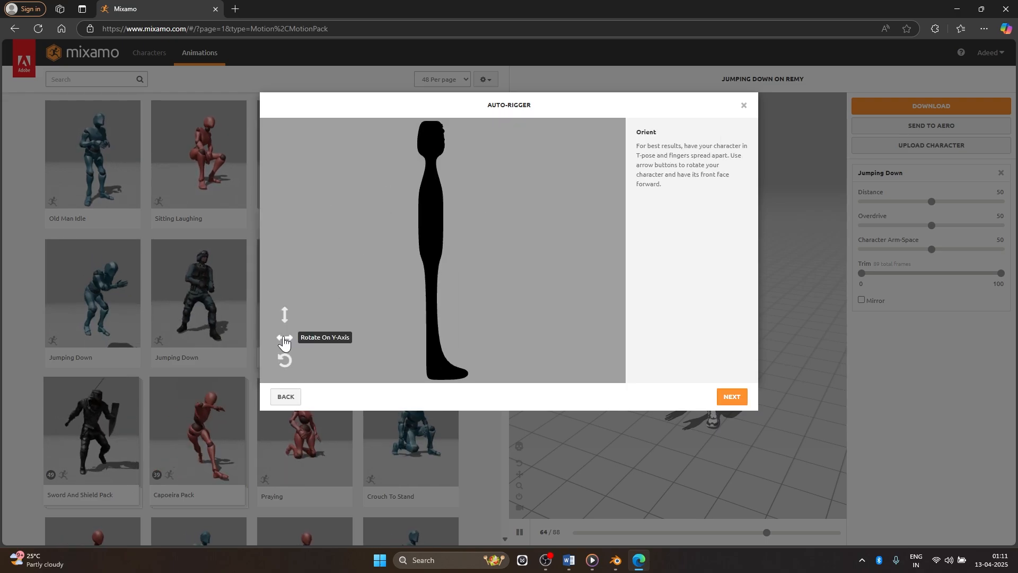
pyautogui.click(284, 340)
pyautogui.click(285, 340)
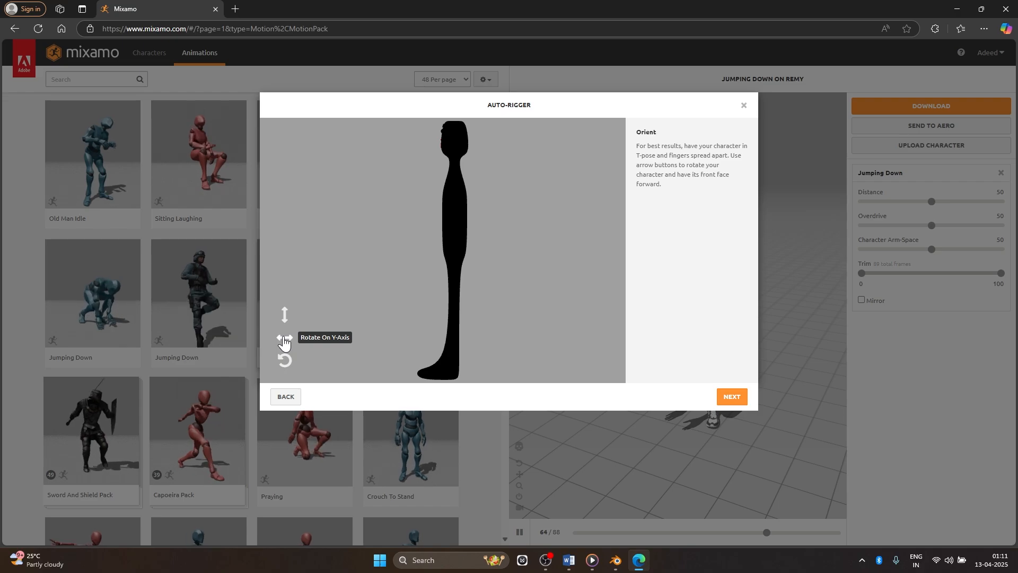
pyautogui.click(284, 340)
pyautogui.click(284, 339)
pyautogui.click(285, 339)
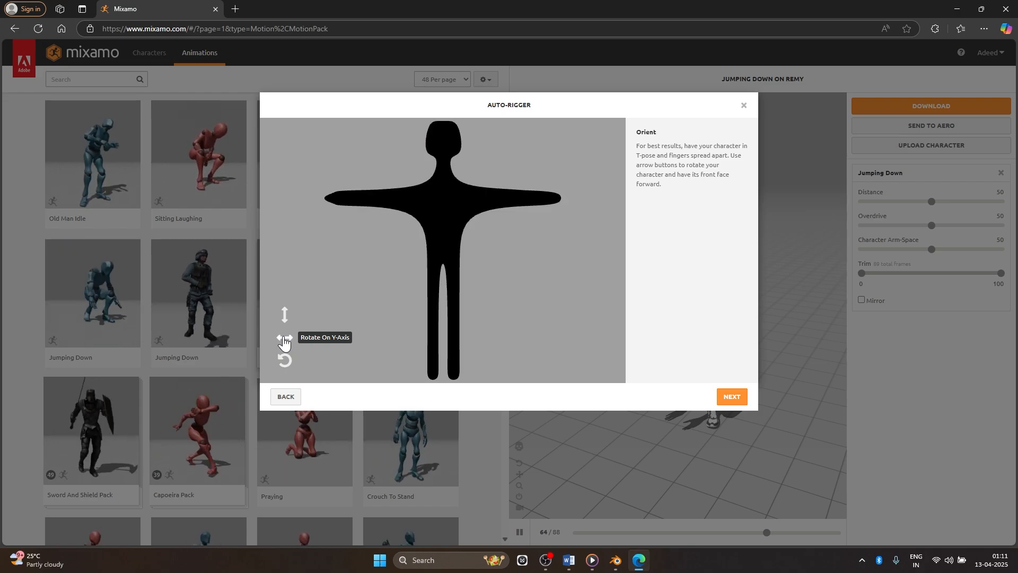
pyautogui.click(284, 340)
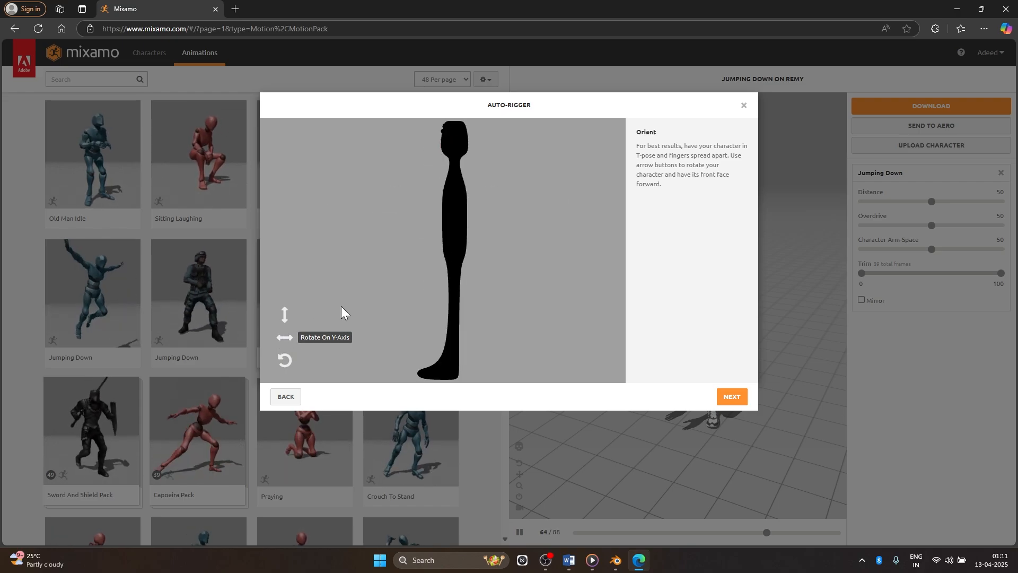
pyautogui.click(278, 344)
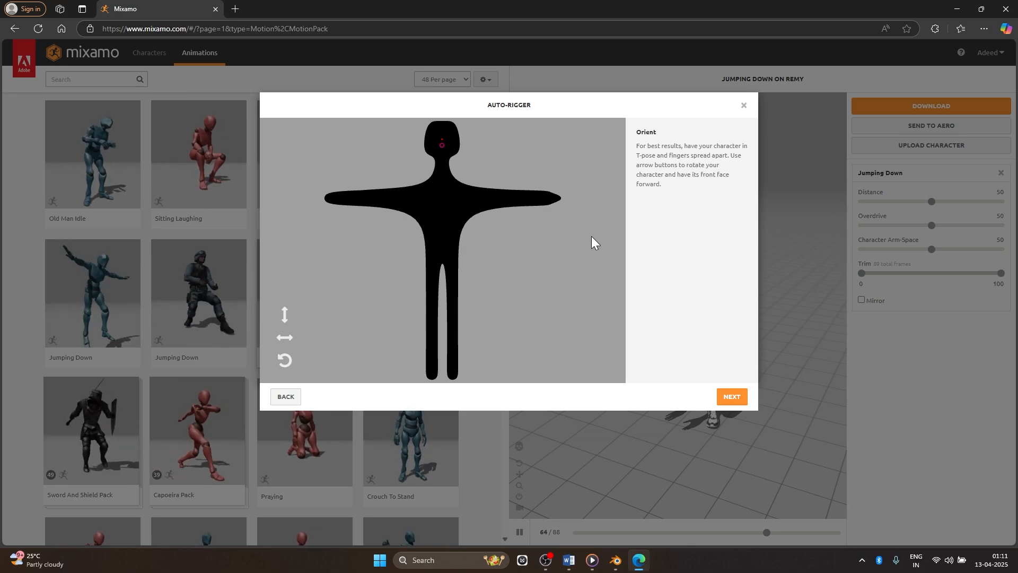
# Switch to Blender, create a new material in the body's empty material slot and open its base color for editing
pyautogui.click(615, 560)
pyautogui.moveTo(593, 234); pyautogui.dragTo(615, 236, button='middle')
pyautogui.scroll(3, 615, 246)
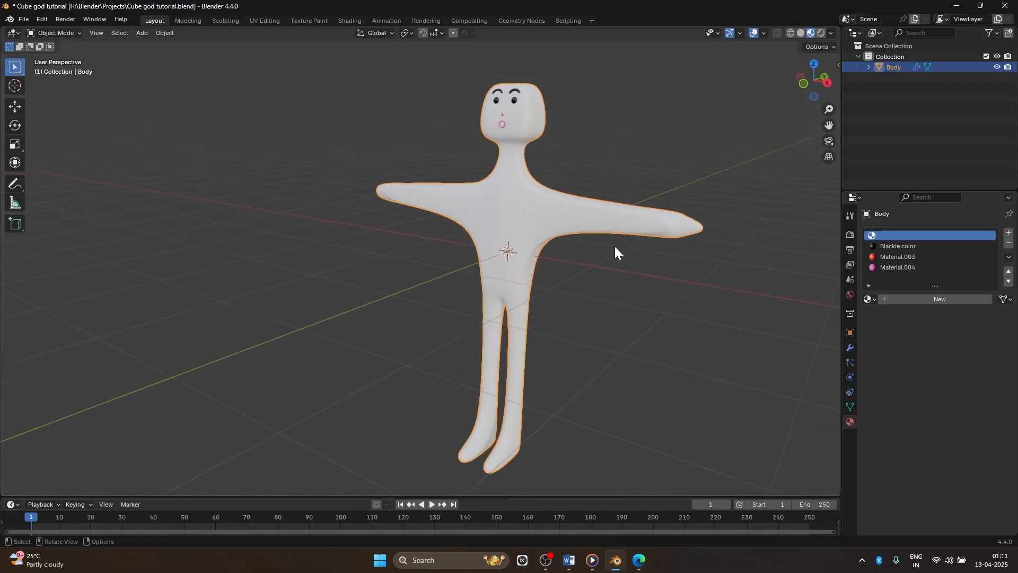
pyautogui.click(918, 301)
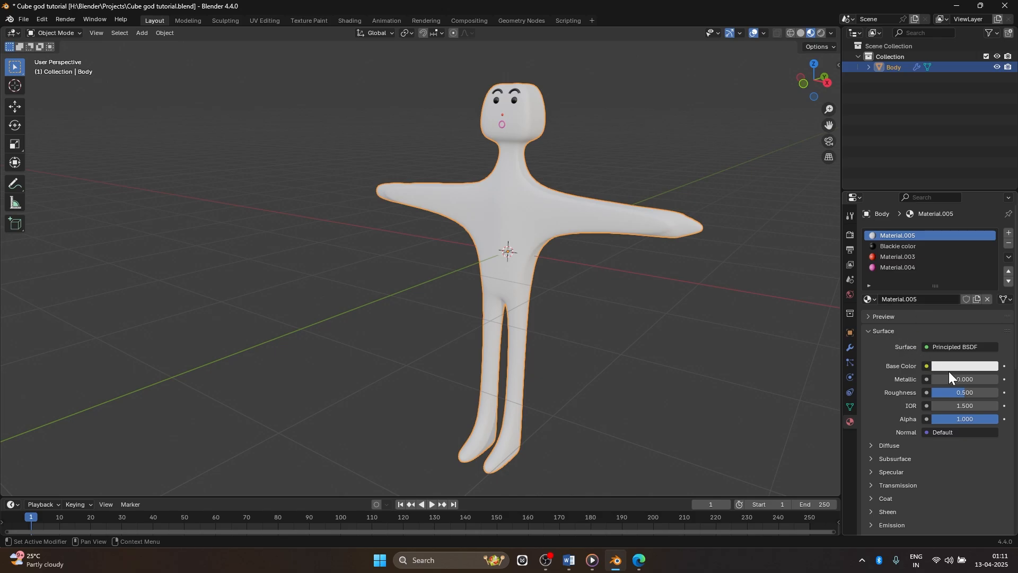
pyautogui.click(949, 365)
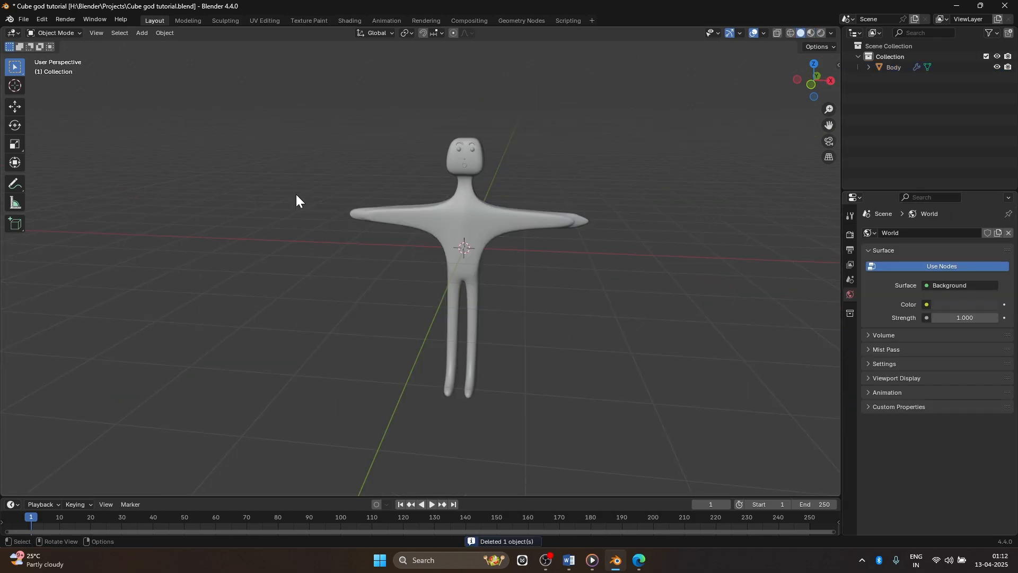
# Export the character as John.fbx to the Downloads folder in FBX format with the path mode set to Copy
pyautogui.click(26, 18)
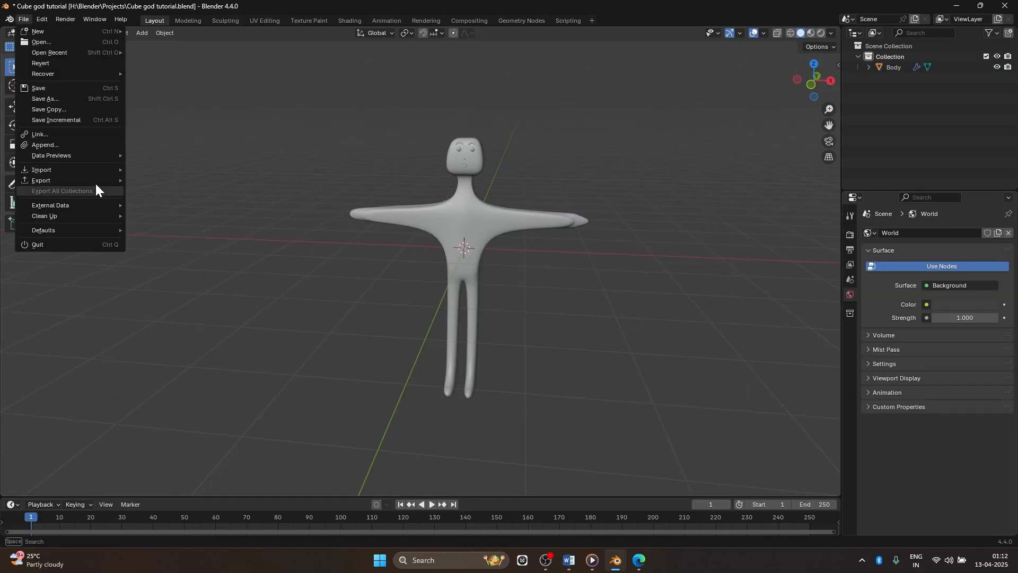
pyautogui.moveTo(96, 180)
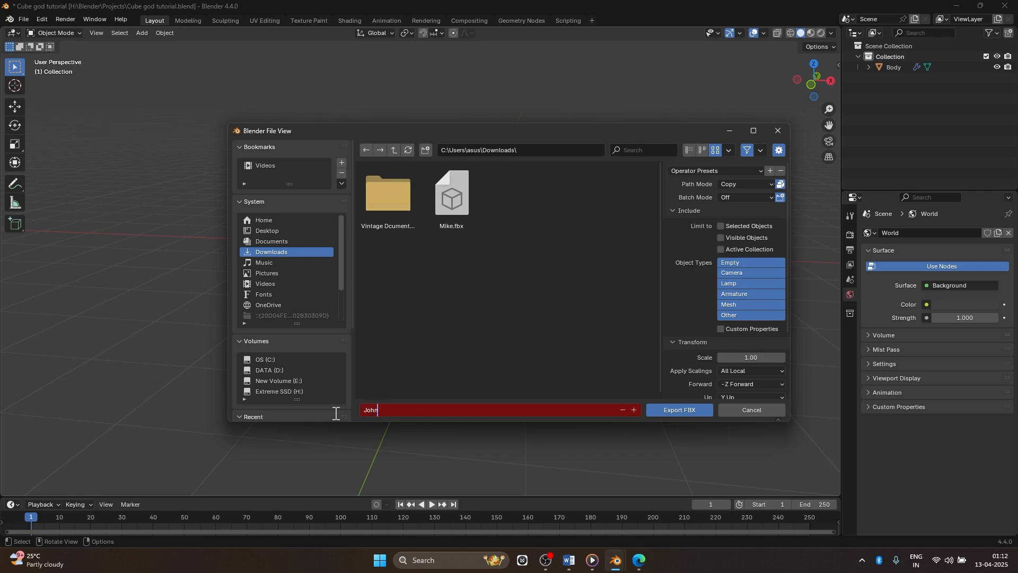
pyautogui.click(739, 184)
pyautogui.click(738, 256)
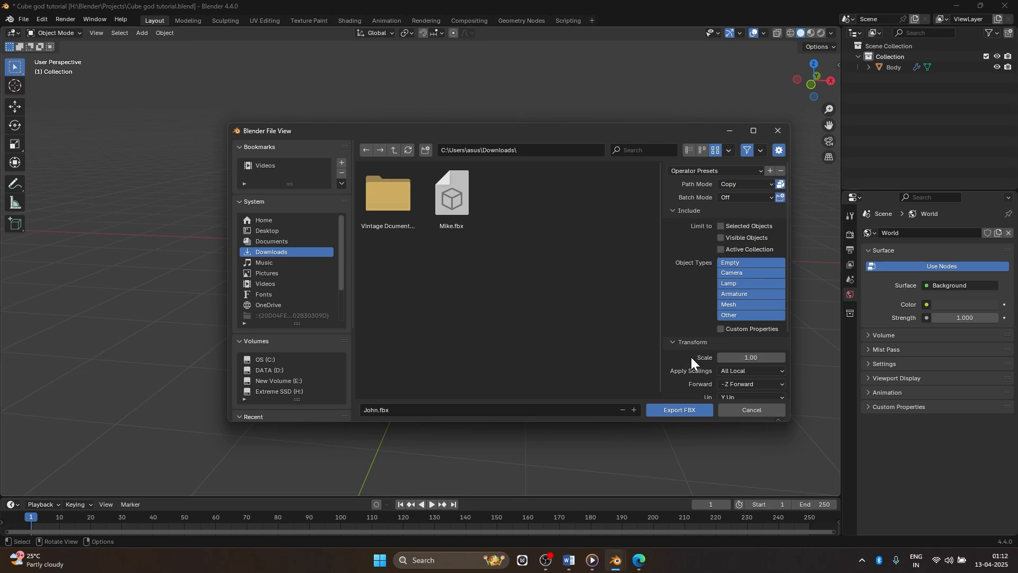
pyautogui.click(679, 409)
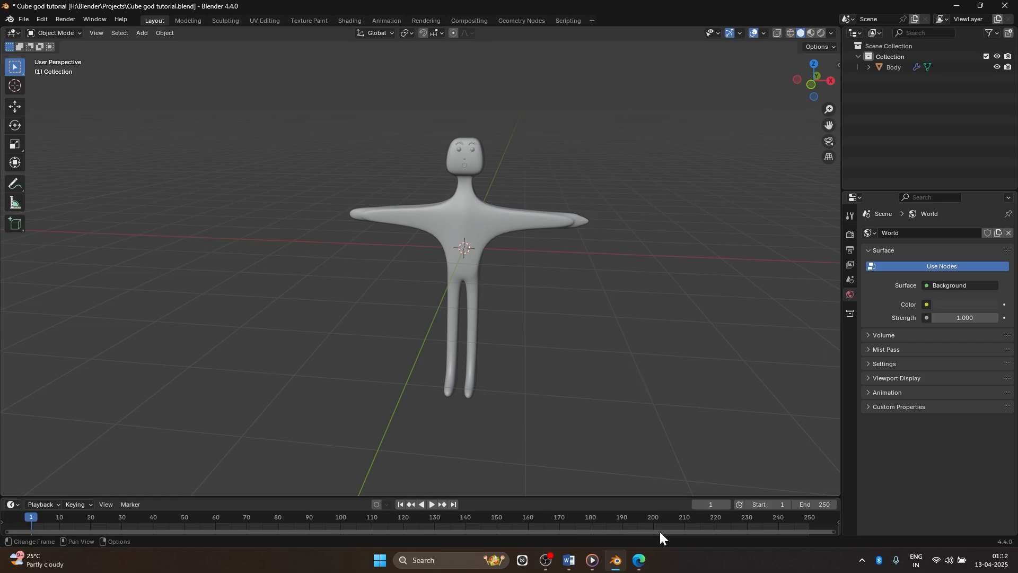
# Switch to Mixamo, close the open Auto-Rigger session and upload John.fbx from the Downloads folder as a new character
pyautogui.click(640, 560)
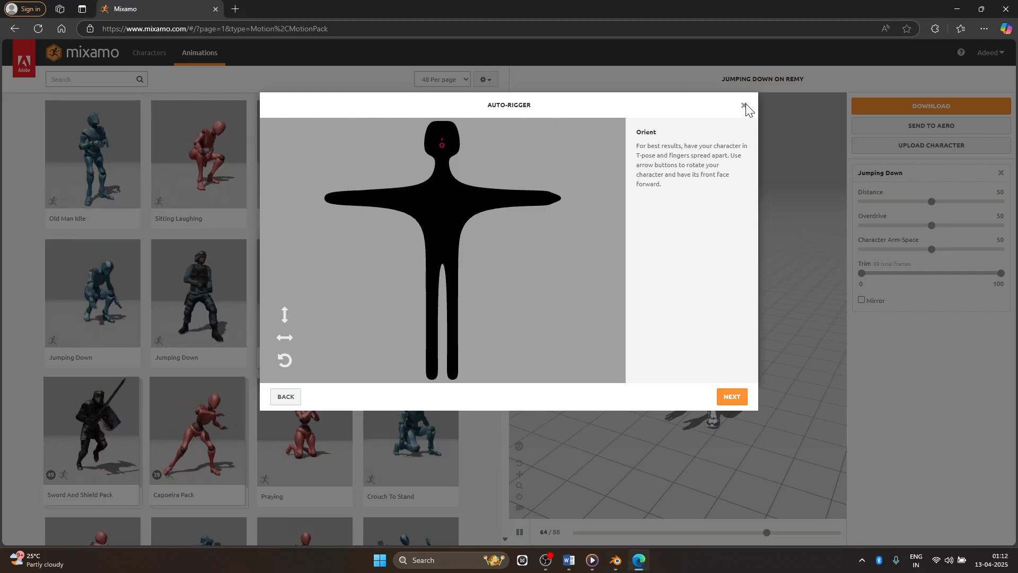
pyautogui.click(746, 104)
pyautogui.click(891, 149)
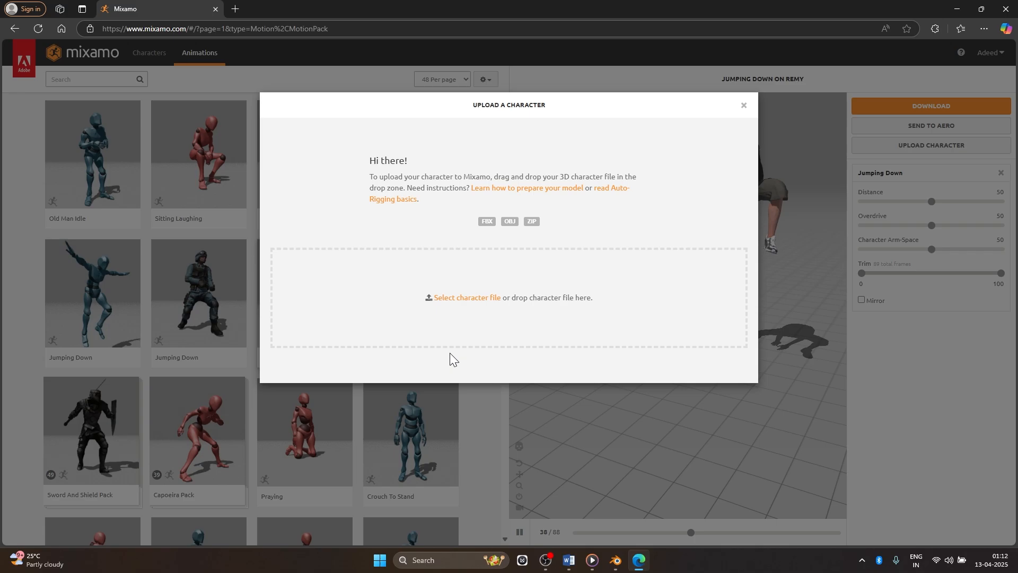
pyautogui.click(455, 299)
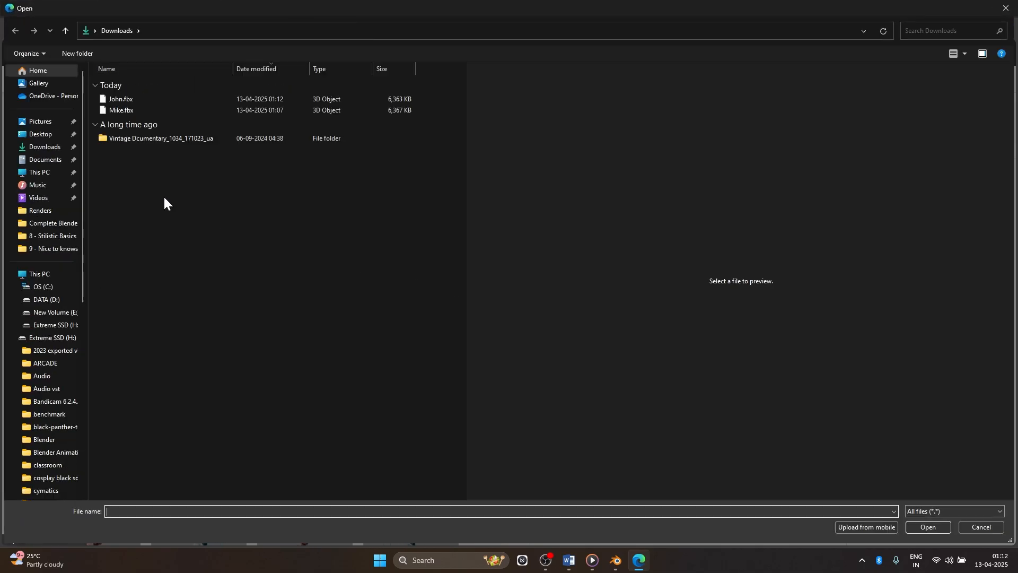
pyautogui.doubleClick(122, 99)
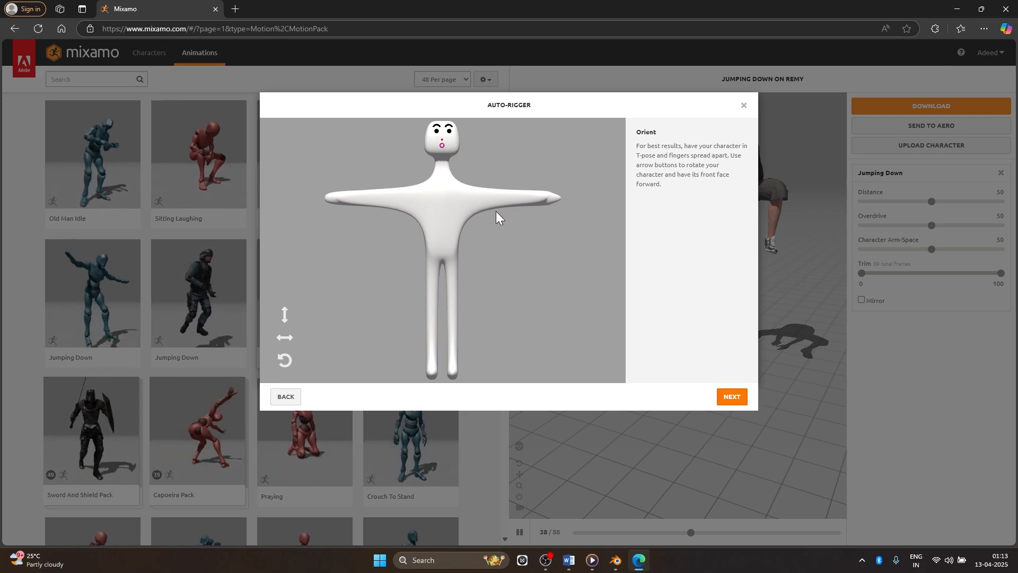
# Place the chin, wrist, elbow, knee and groin markers on the character with symmetry on and start auto-rigging with the Standard Skeleton (65)
pyautogui.click(745, 404)
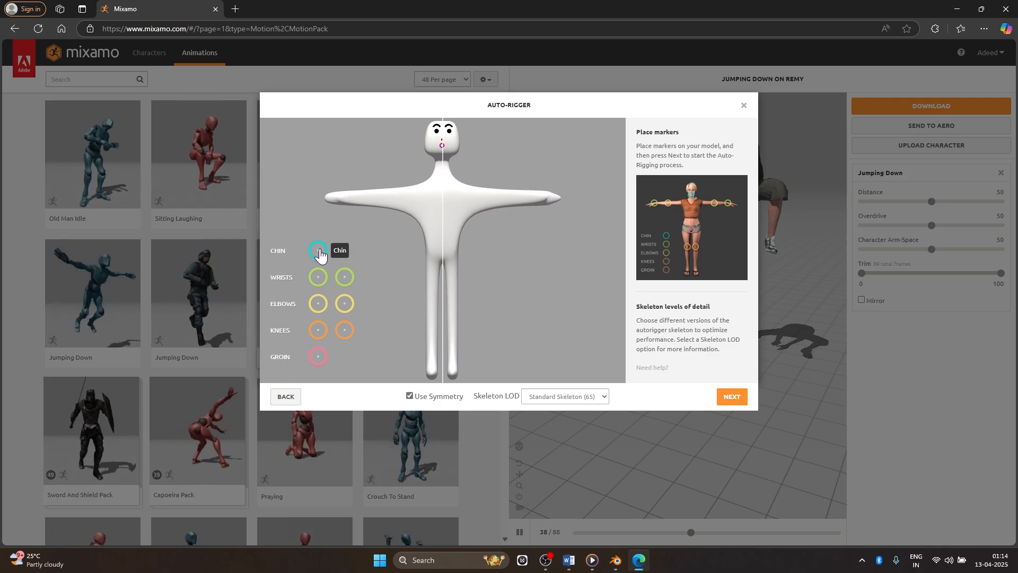
pyautogui.moveTo(319, 253); pyautogui.dragTo(445, 157)
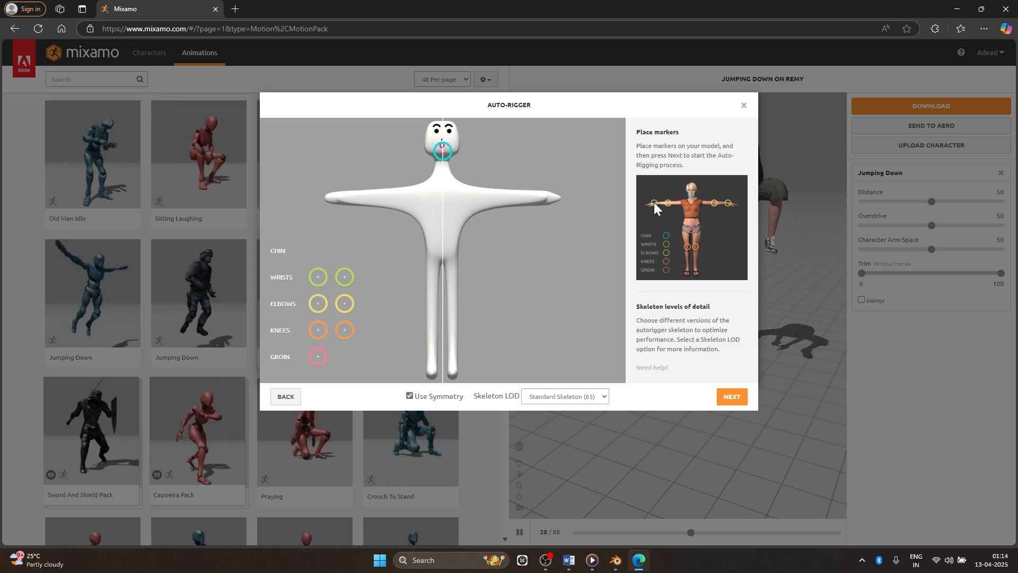
pyautogui.moveTo(317, 285); pyautogui.dragTo(336, 203)
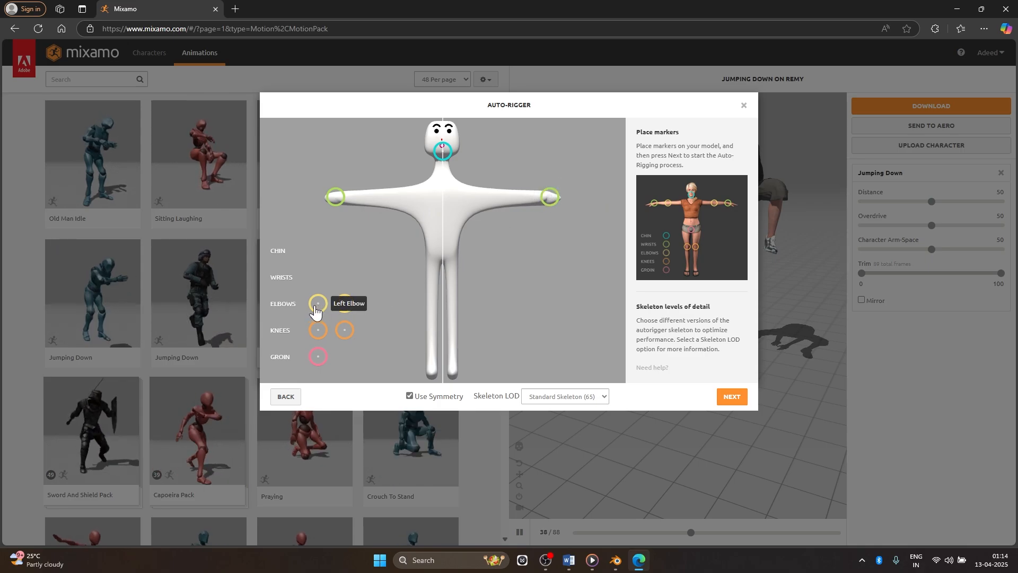
pyautogui.moveTo(319, 305)
pyautogui.mouseDown()
pyautogui.moveTo(366, 215)
pyautogui.moveTo(342, 204)
pyautogui.moveTo(383, 207)
pyautogui.moveTo(373, 206)
pyautogui.mouseUp()
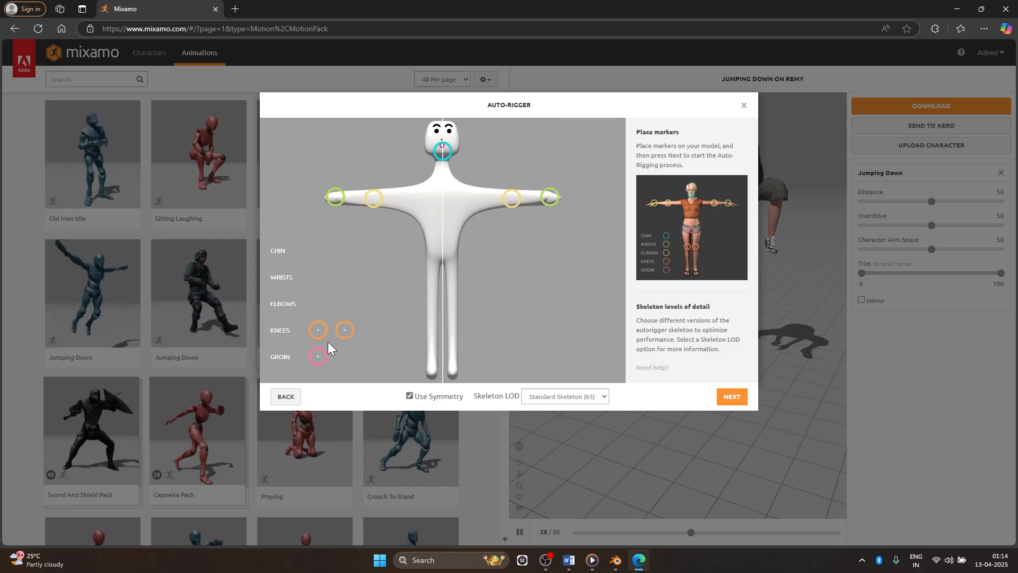
pyautogui.moveTo(319, 330)
pyautogui.mouseDown()
pyautogui.moveTo(377, 340)
pyautogui.moveTo(430, 322)
pyautogui.mouseUp()
pyautogui.moveTo(318, 356); pyautogui.dragTo(443, 260)
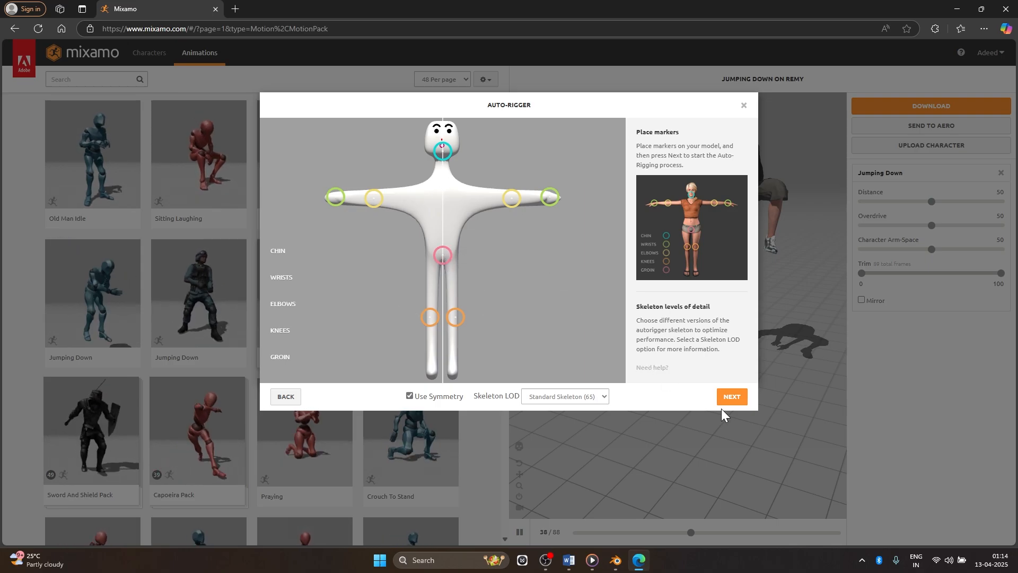
pyautogui.click(732, 398)
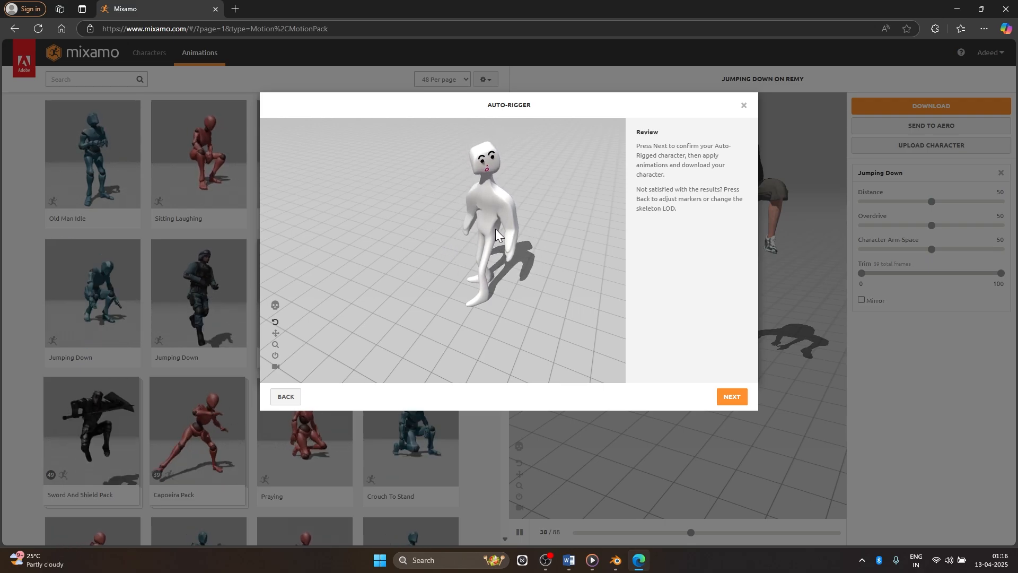
# Review the auto-rigged character up close and from several sides, and accept it as the new Mixamo character
pyautogui.scroll(8, 519, 218)
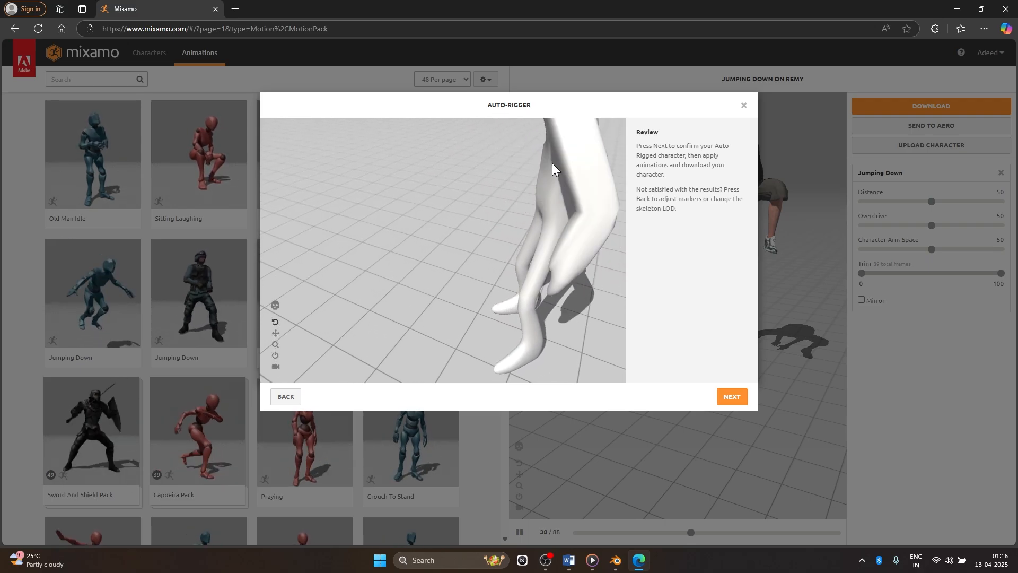
pyautogui.scroll(-8, 525, 222)
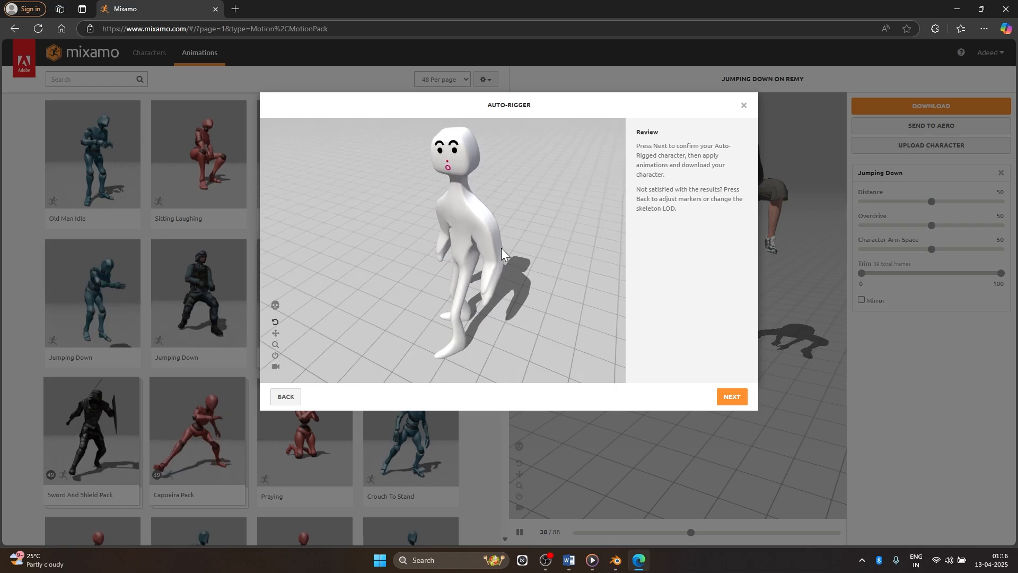
pyautogui.scroll(5, 501, 246)
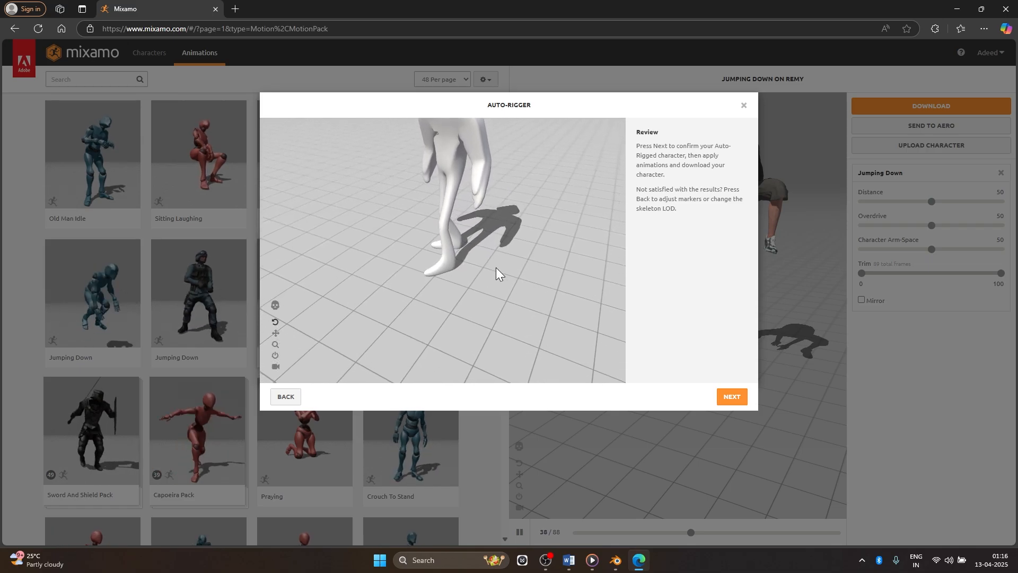
pyautogui.scroll(-5, 496, 267)
pyautogui.moveTo(473, 239); pyautogui.dragTo(537, 199)
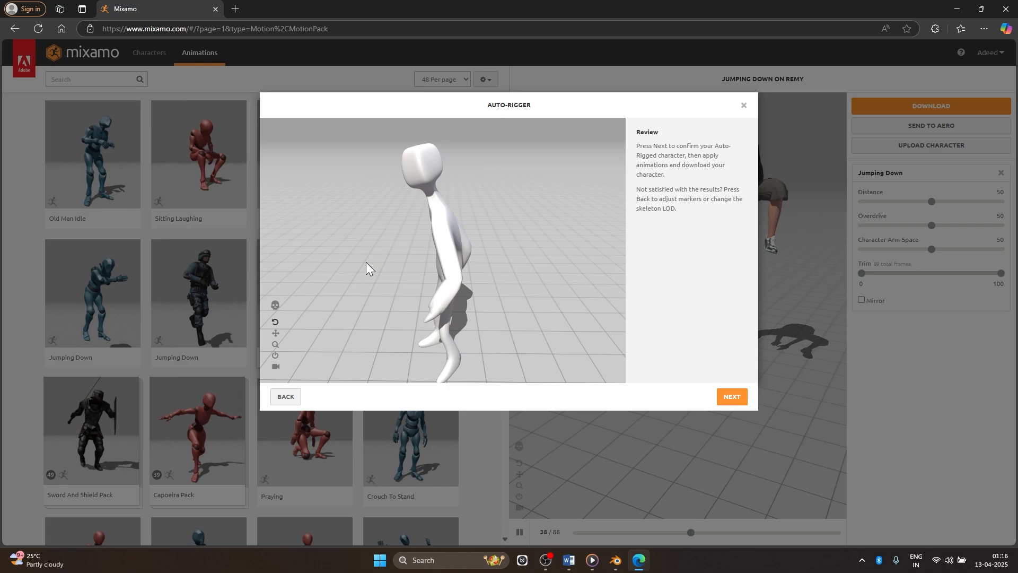
pyautogui.click(736, 404)
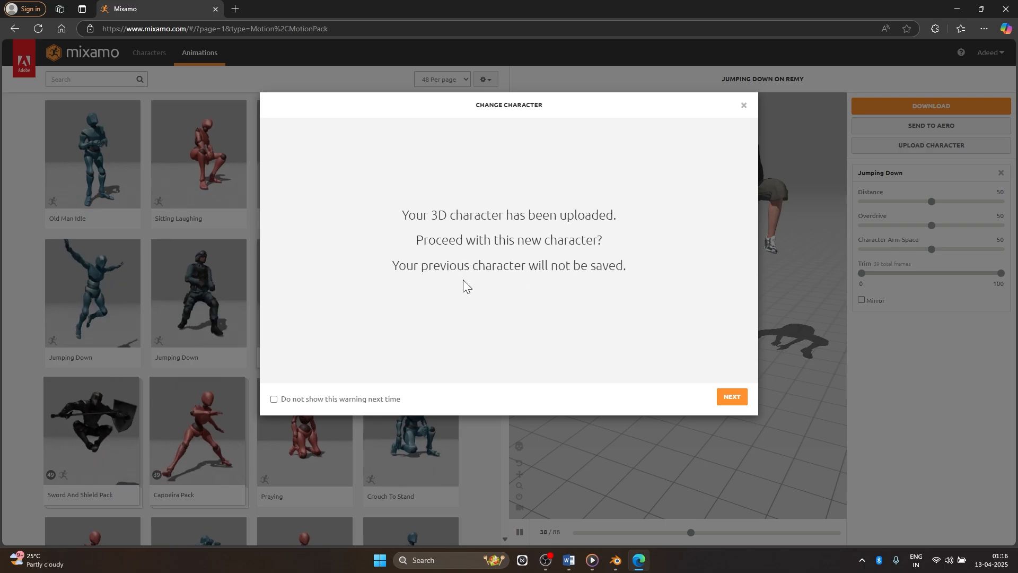
pyautogui.click(734, 399)
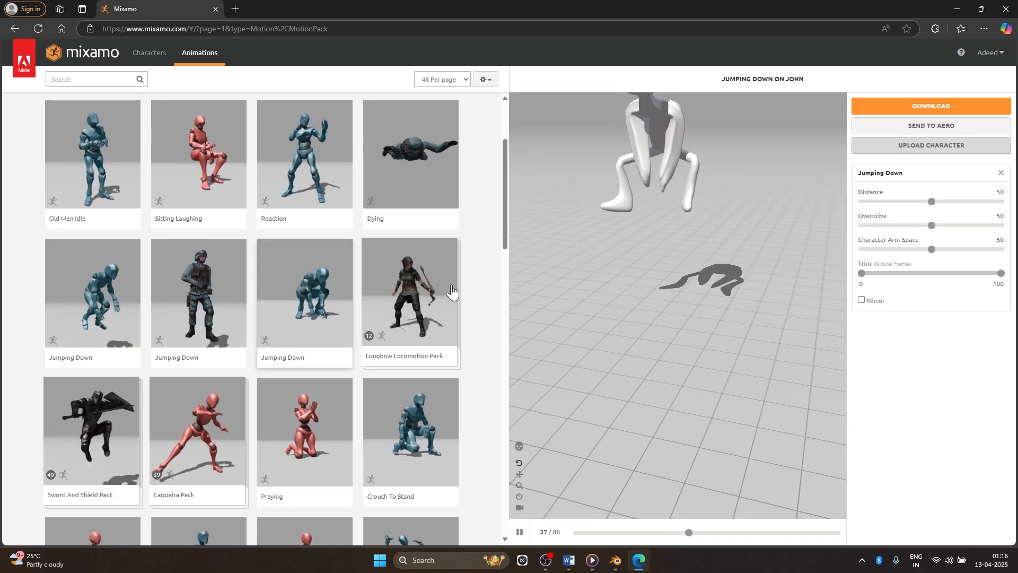
# Preview the kneeling Praying animation on the uploaded character and view it from the side
pyautogui.scroll(-1, 343, 283)
pyautogui.scroll(-4, 342, 282)
pyautogui.click(324, 201)
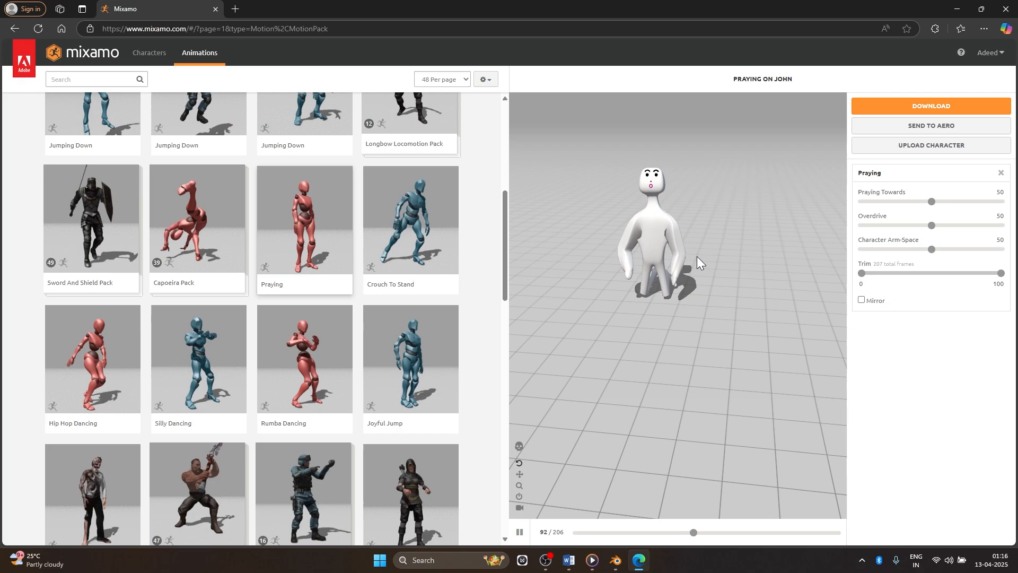
pyautogui.moveTo(791, 256); pyautogui.dragTo(715, 238)
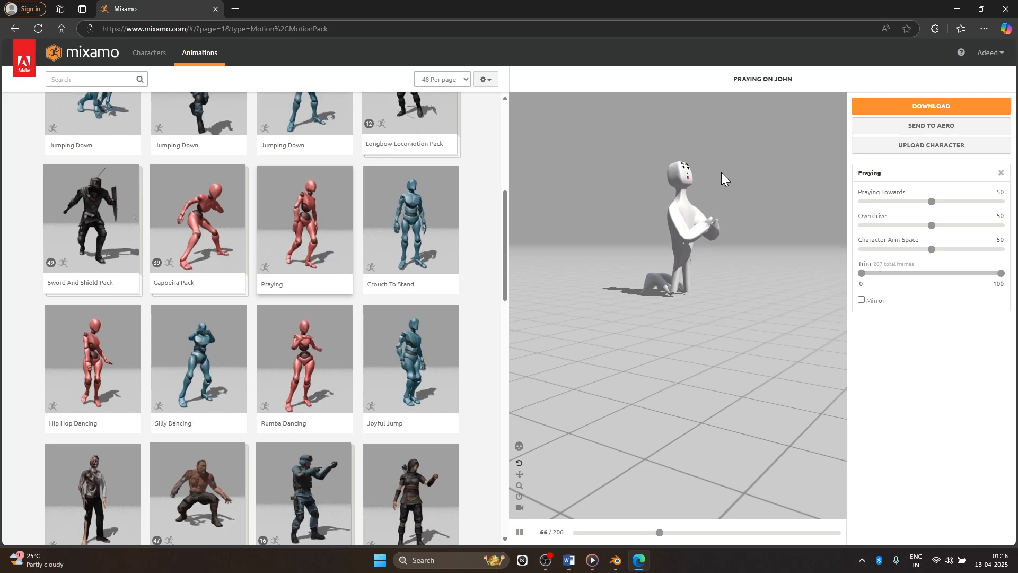
# Preview the Drunk Walk animation on the uploaded character
pyautogui.scroll(-3, 247, 261)
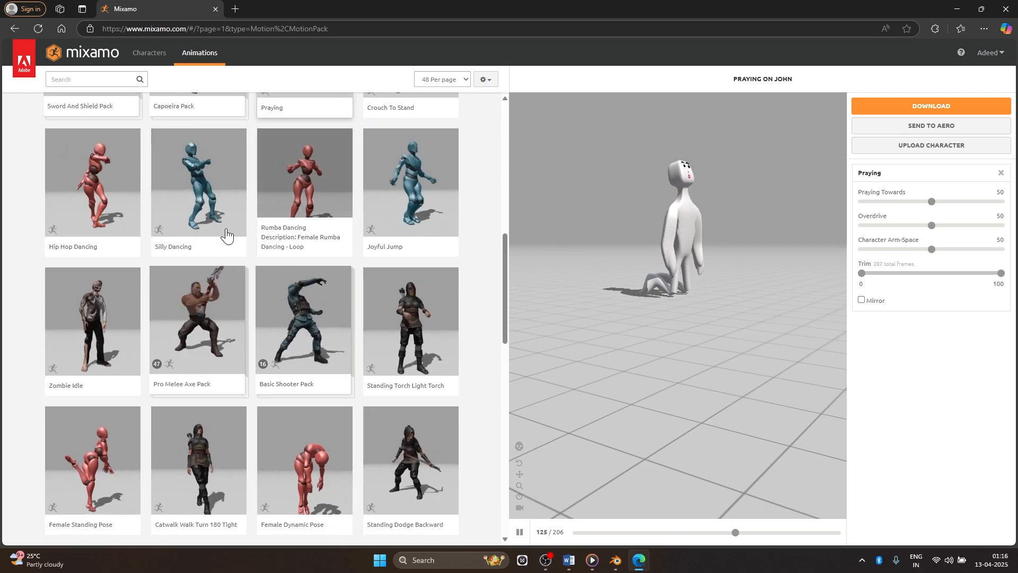
pyautogui.scroll(-4, 226, 235)
pyautogui.click(52, 254)
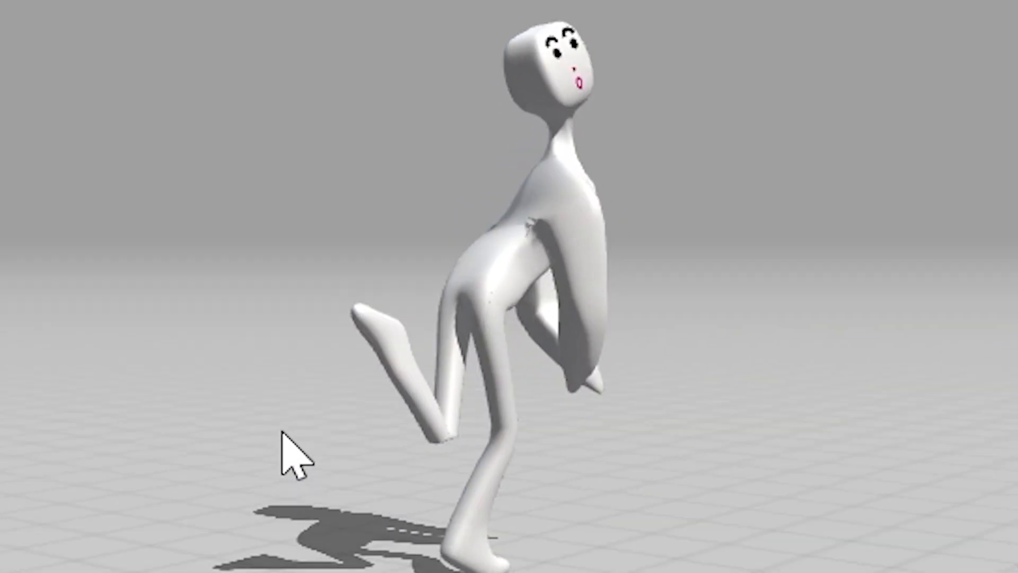
pyautogui.moveTo(282, 432); pyautogui.dragTo(262, 470)
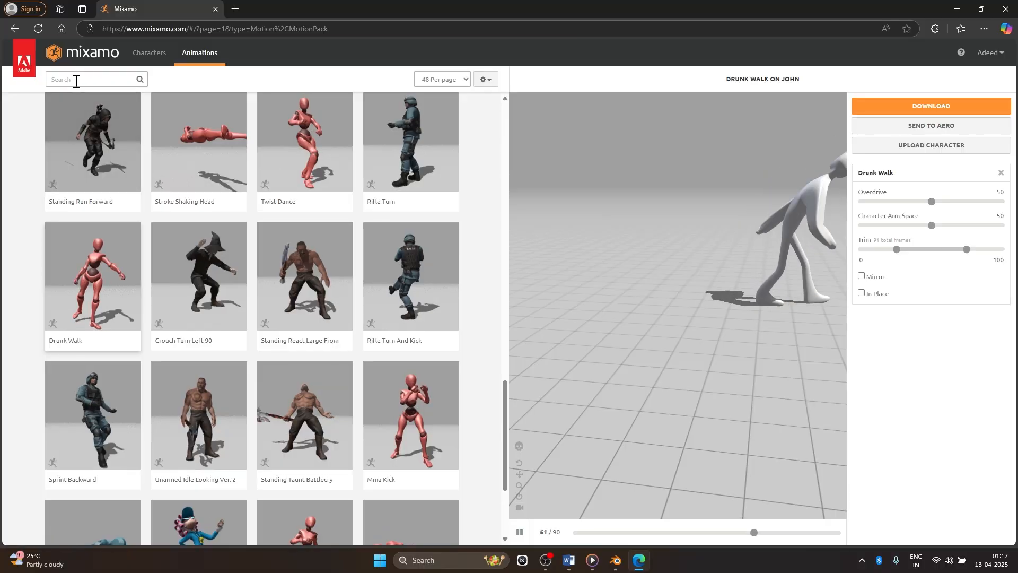
# Search the animations for "pray" and apply the second Praying animation, the standing one, to the character
pyautogui.click(76, 81)
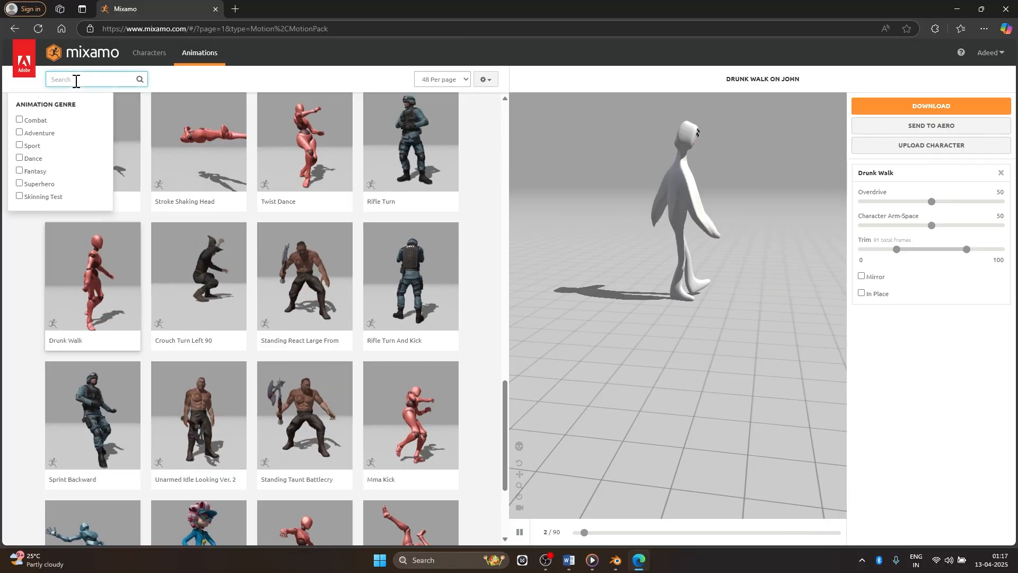
pyautogui.write('pray')
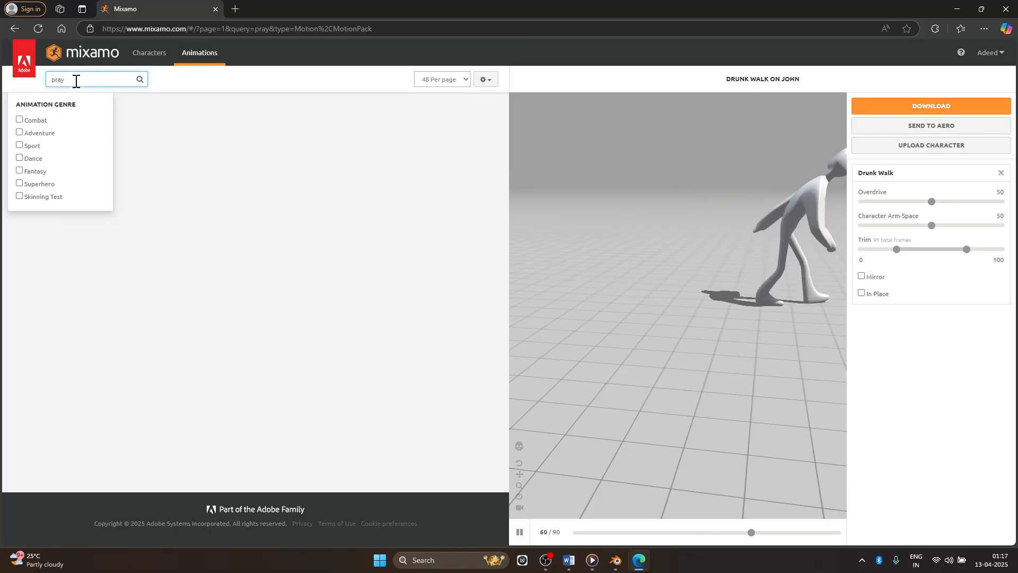
pyautogui.click(272, 92)
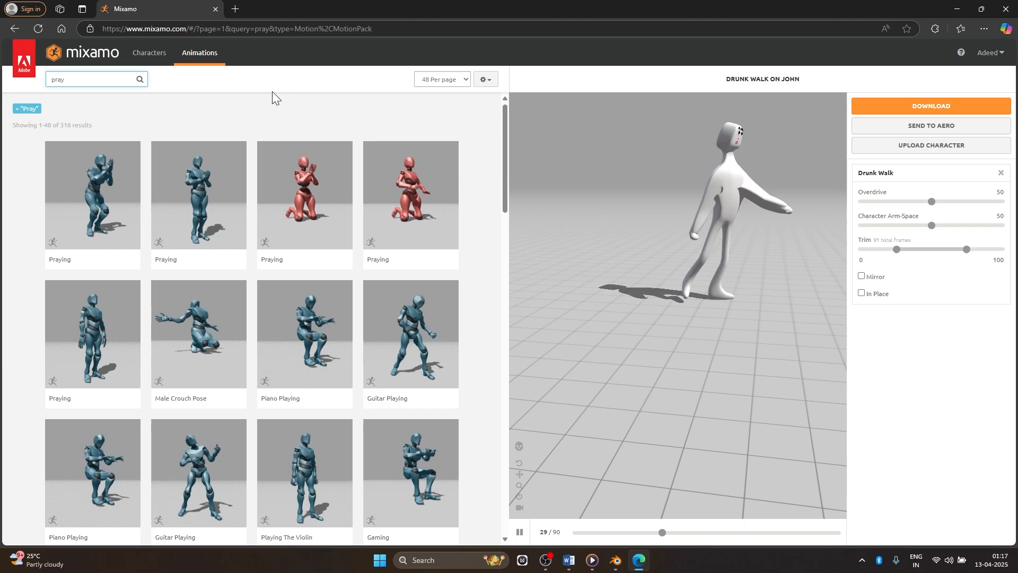
pyautogui.click(202, 208)
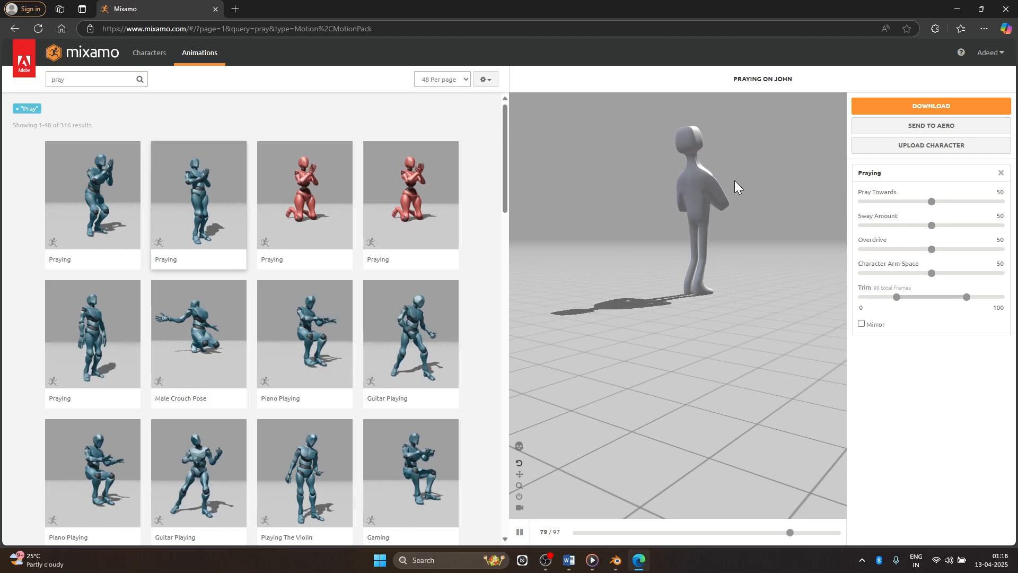
pyautogui.moveTo(734, 181)
pyautogui.mouseDown()
pyautogui.moveTo(681, 200)
pyautogui.moveTo(725, 195)
pyautogui.mouseUp()
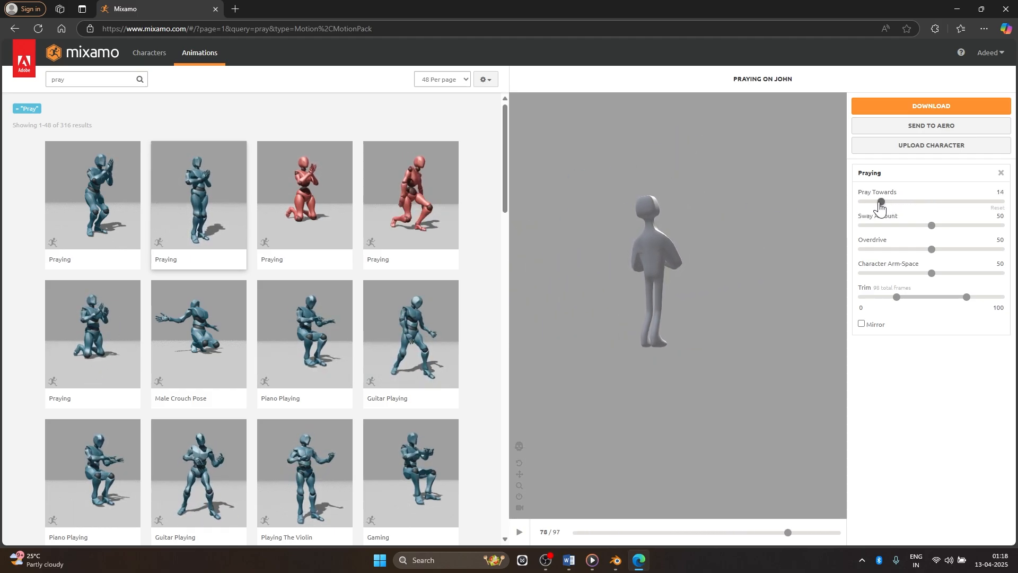
# Try Pray Towards values of 11, 100 and 15 on the Praying animation and set it to 17
pyautogui.moveTo(880, 203); pyautogui.dragTo(877, 203)
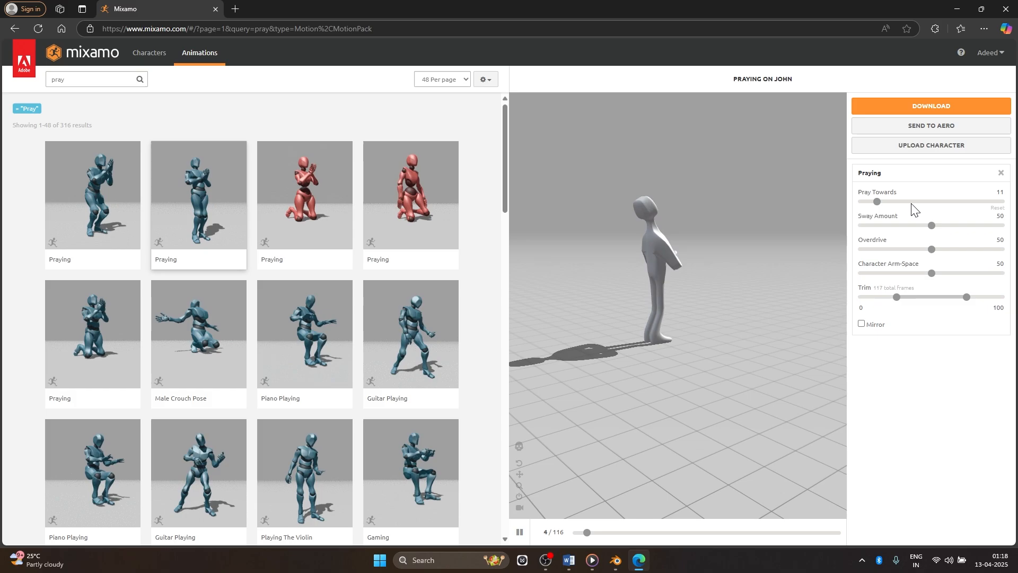
pyautogui.moveTo(894, 203); pyautogui.dragTo(1003, 204)
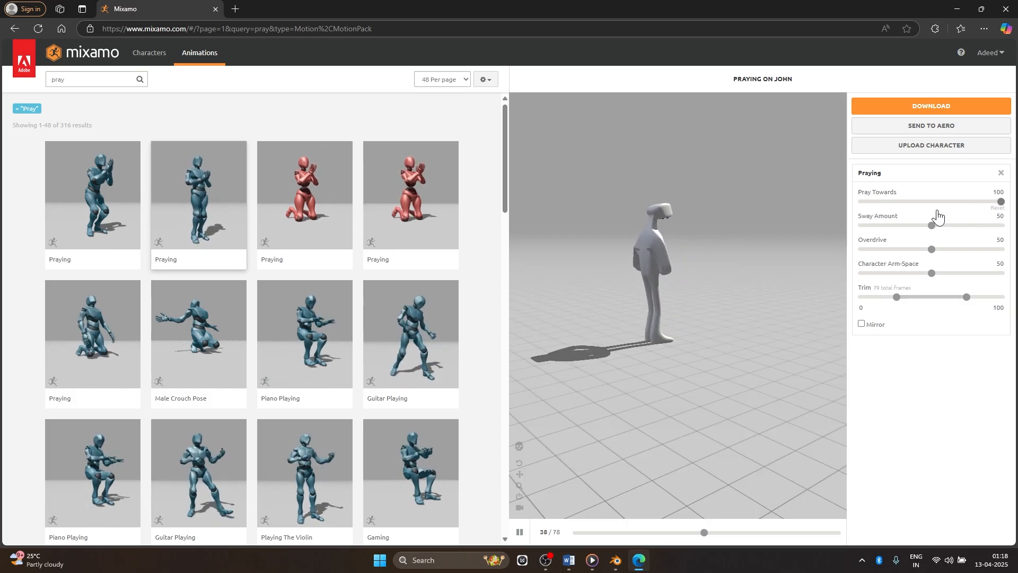
pyautogui.click(888, 202)
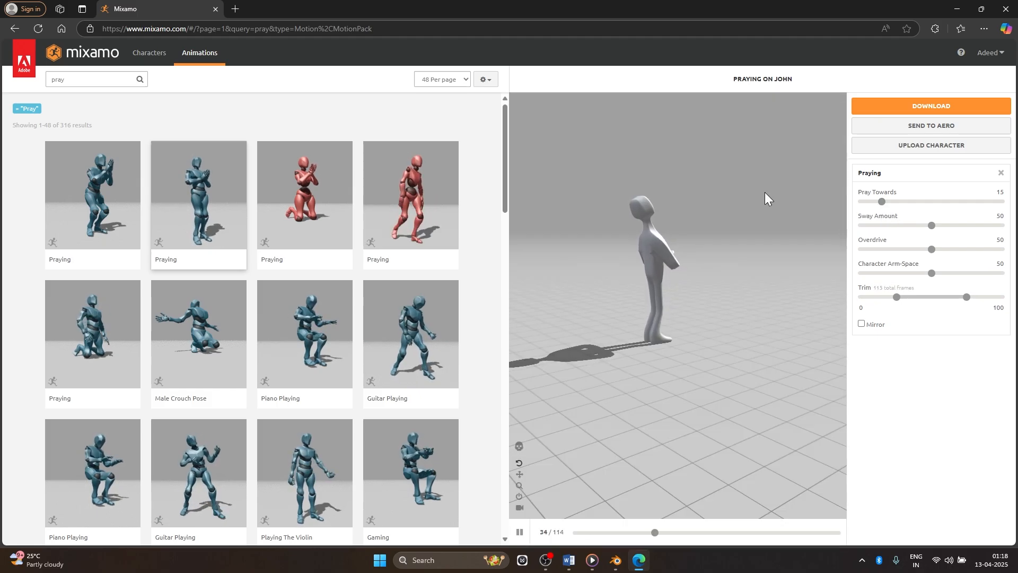
pyautogui.click(884, 202)
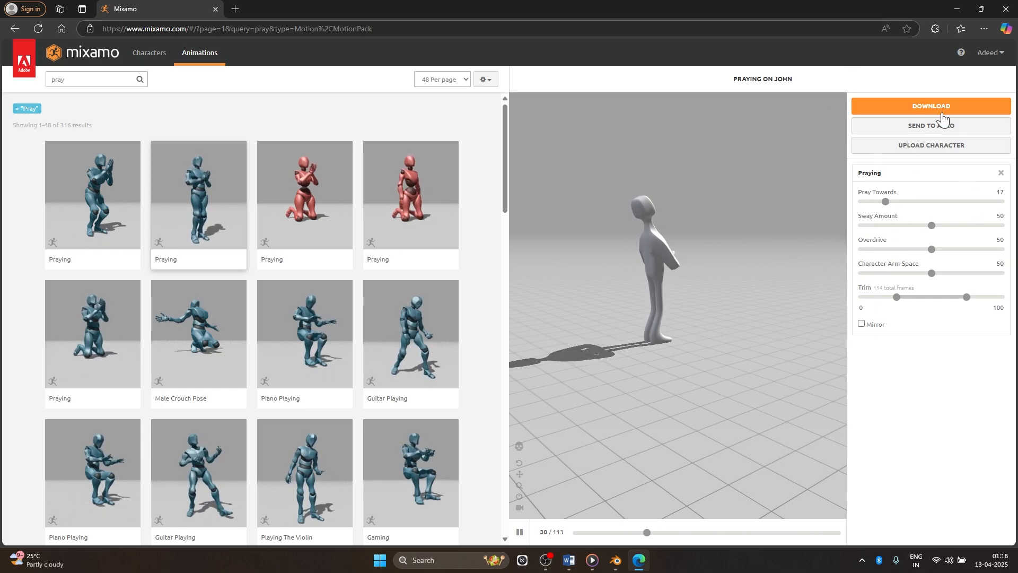
# Download the Praying animation as FBX Binary with skin at 24 frames per second and no keyframe reduction
pyautogui.click(927, 107)
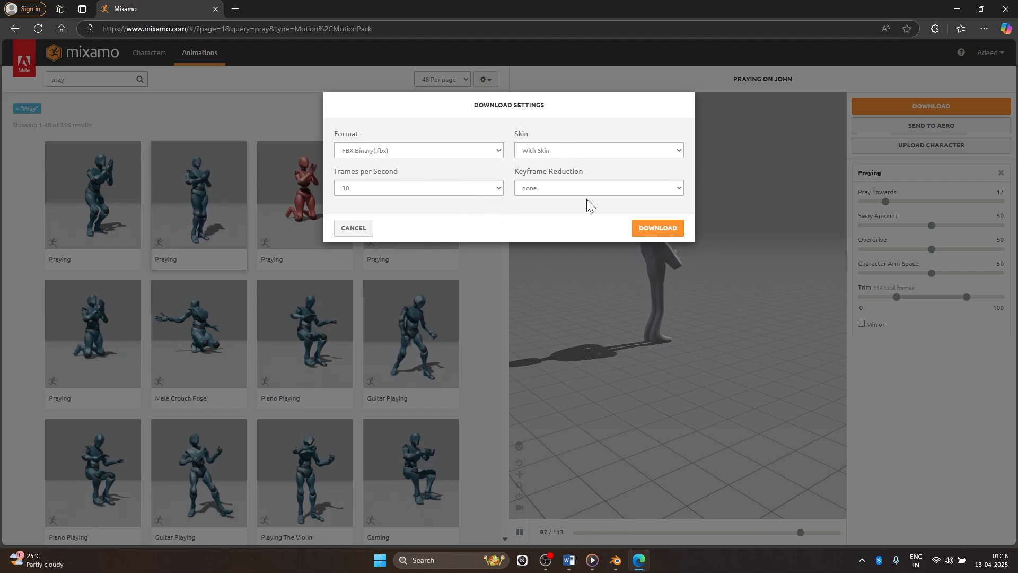
pyautogui.click(482, 186)
pyautogui.click(372, 204)
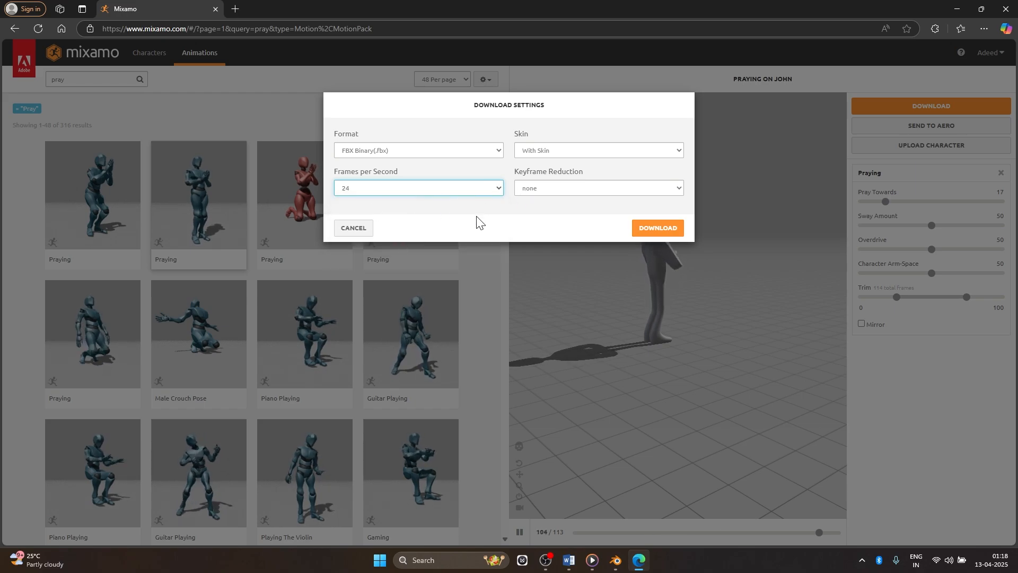
pyautogui.click(492, 189)
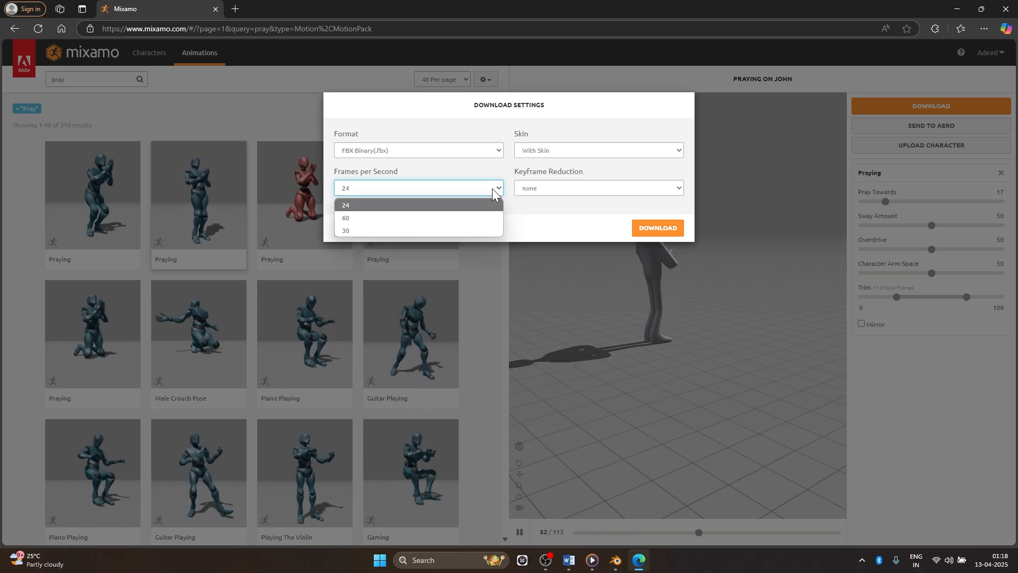
pyautogui.click(381, 218)
pyautogui.click(384, 197)
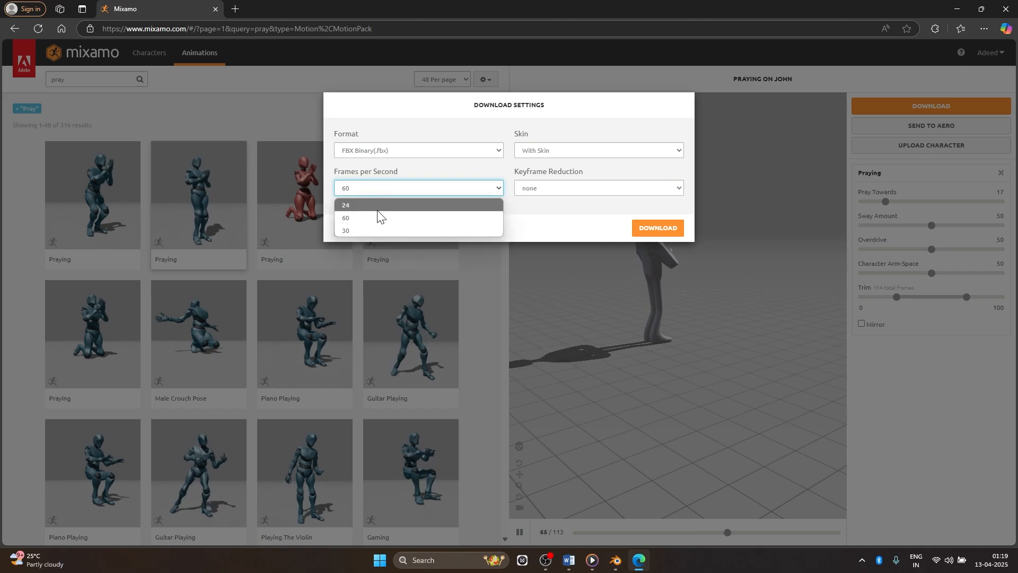
pyautogui.click(370, 206)
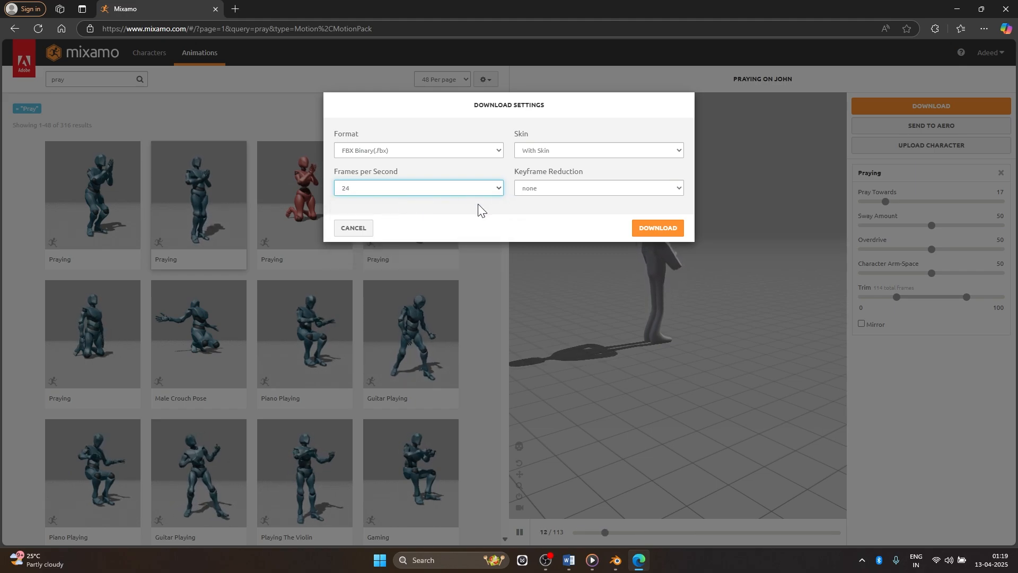
pyautogui.click(655, 226)
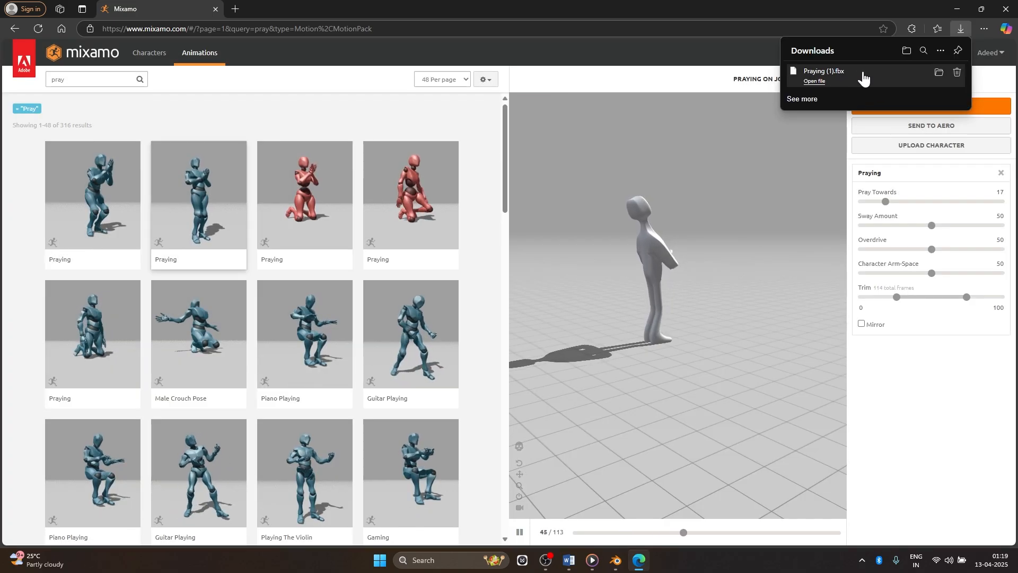
# Switch to Blender and import the downloaded Praying (1).fbx into the scene with the default import settings
pyautogui.moveTo(863, 77); pyautogui.dragTo(618, 567)
pyautogui.moveTo(642, 195); pyautogui.dragTo(642, 194)
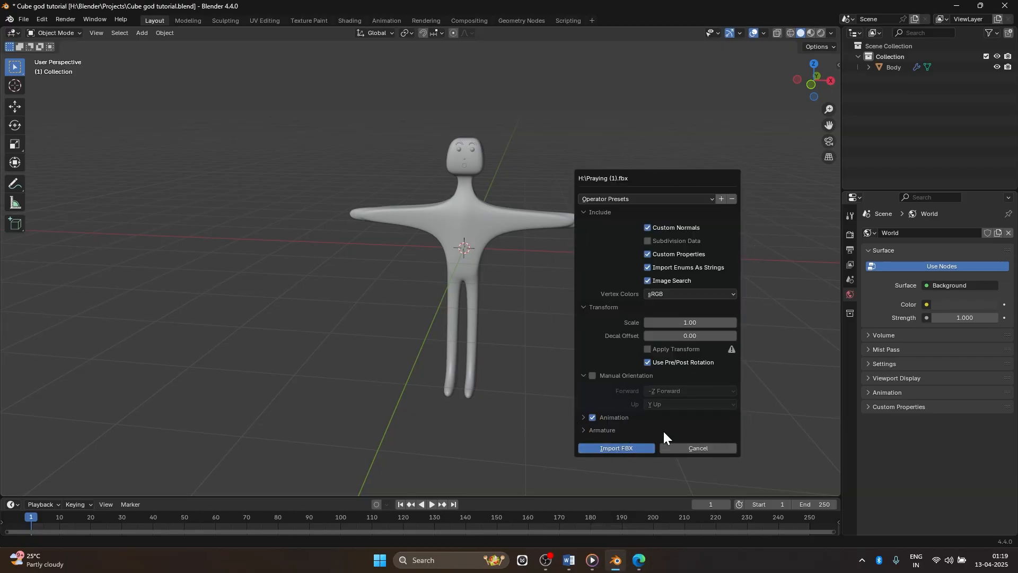
pyautogui.click(629, 447)
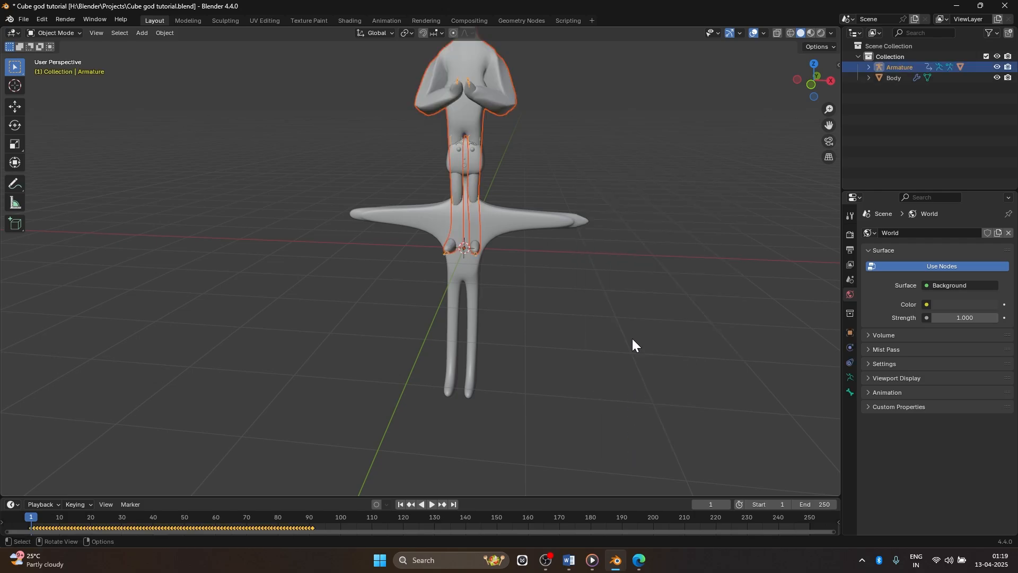
# Move the original T-pose Body away from the imported character by about -12 m in X, -1.7 m in Y and 3.9 m in Z
pyautogui.scroll(-3, 633, 338)
pyautogui.moveTo(609, 317); pyautogui.dragTo(619, 268, button='middle')
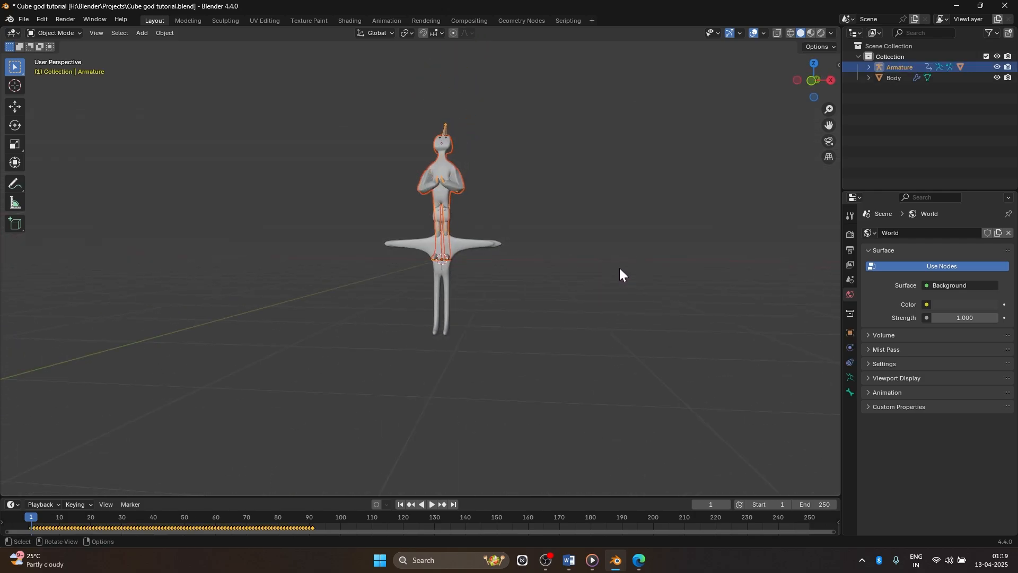
pyautogui.click(445, 277)
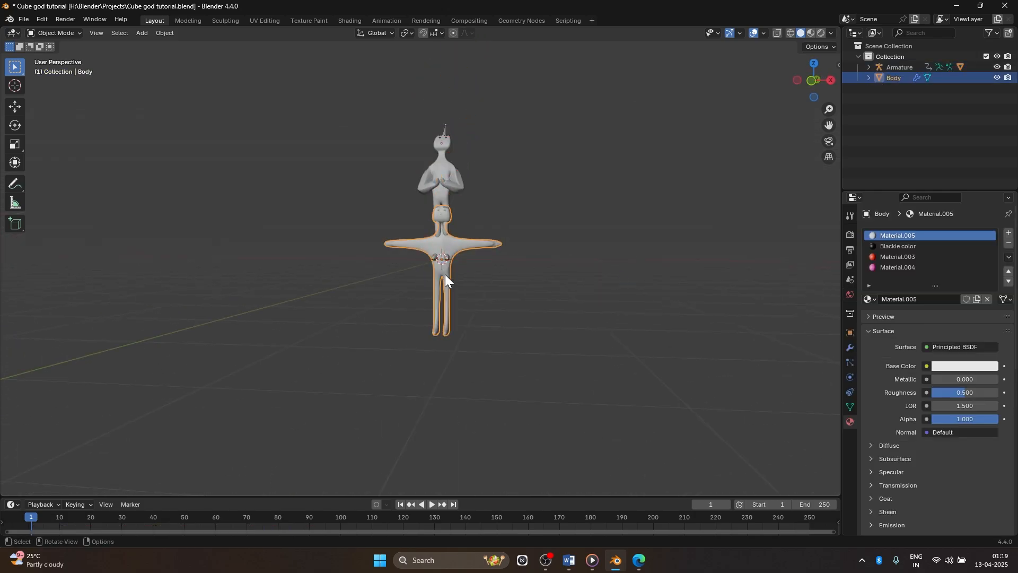
pyautogui.press('g')
pyautogui.click(83, 165)
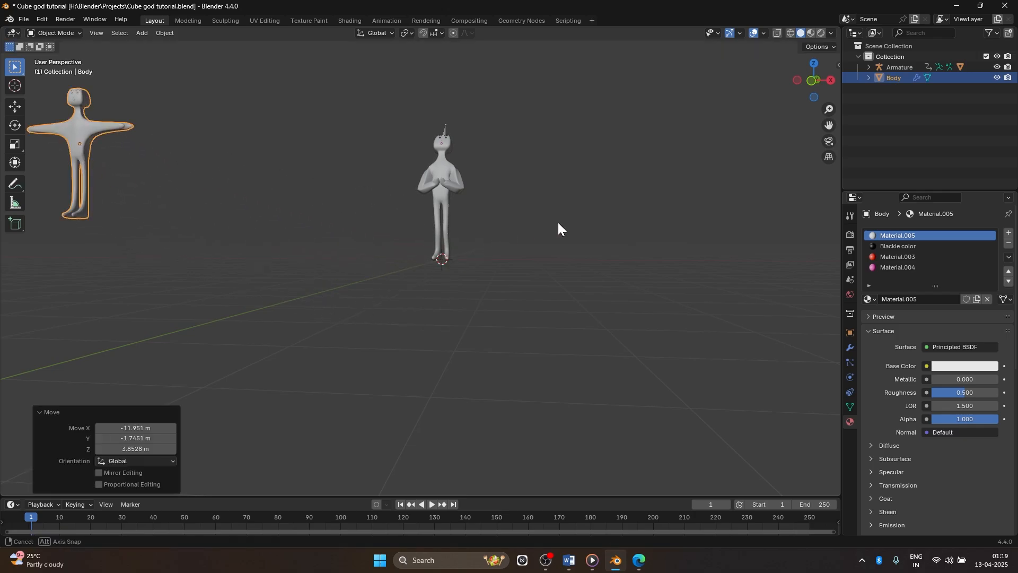
# Move the Body farther behind the praying character, by about 3.9 m in X, 26.8 m in Y and 6.8 m in Z
pyautogui.moveTo(559, 229); pyautogui.dragTo(626, 237, button='middle')
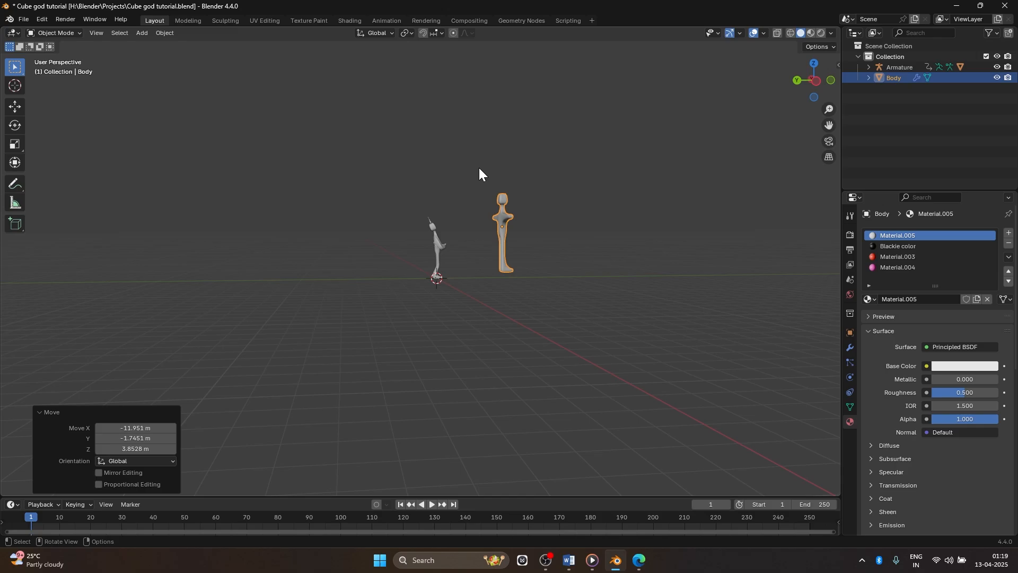
pyautogui.press('g')
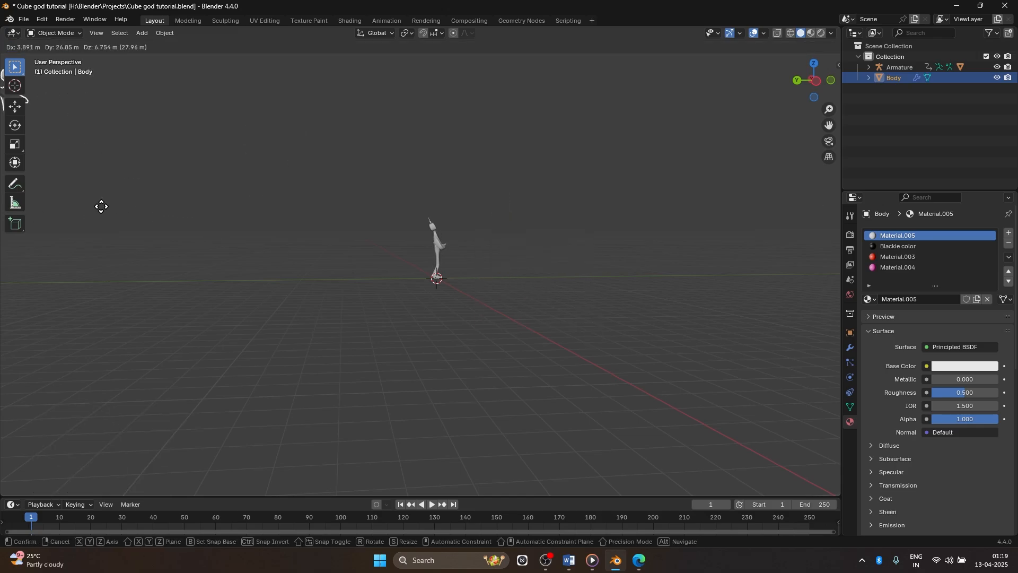
pyautogui.click(101, 207)
pyautogui.moveTo(609, 280)
pyautogui.mouseDown(button='middle')
pyautogui.moveTo(501, 284)
pyautogui.moveTo(695, 284)
pyautogui.moveTo(612, 291)
pyautogui.mouseUp(button='middle')
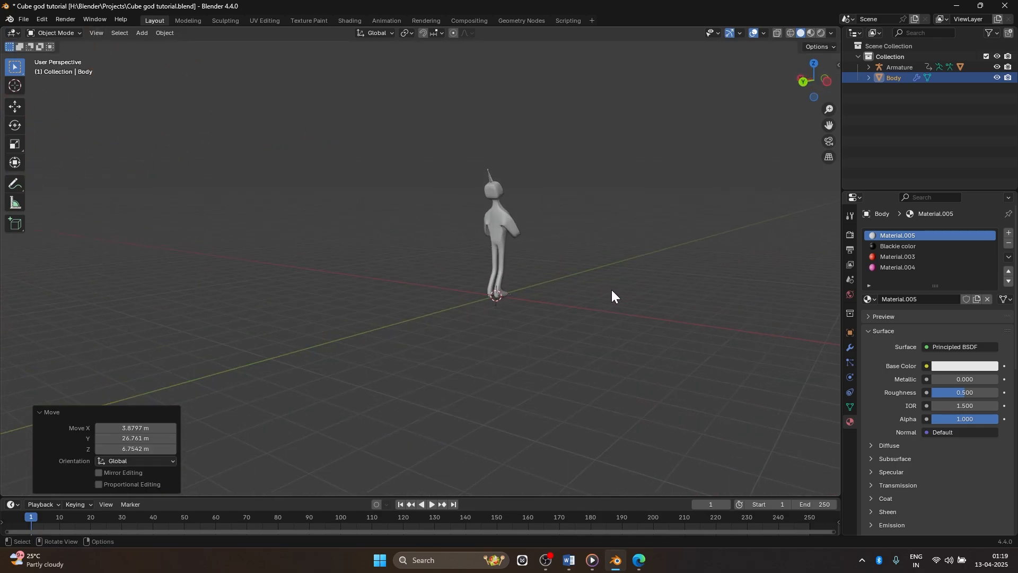
pyautogui.moveTo(713, 211); pyautogui.dragTo(345, 255, button='middle')
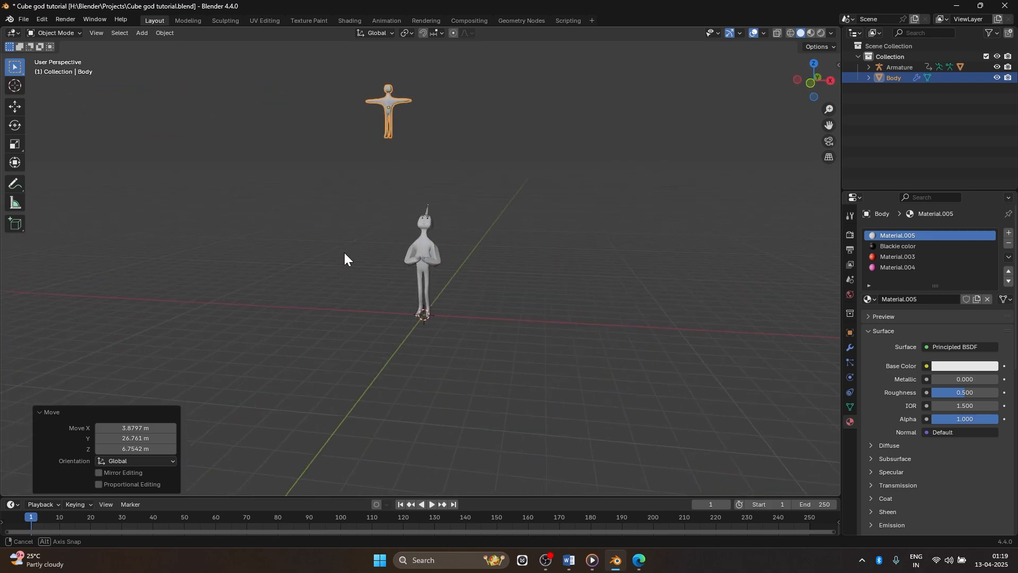
# Switch to the Word tutorial outline, highlight its Character and Animating in mixamo items, and return to Blender
pyautogui.click(593, 566)
pyautogui.click(593, 567)
pyautogui.click(569, 560)
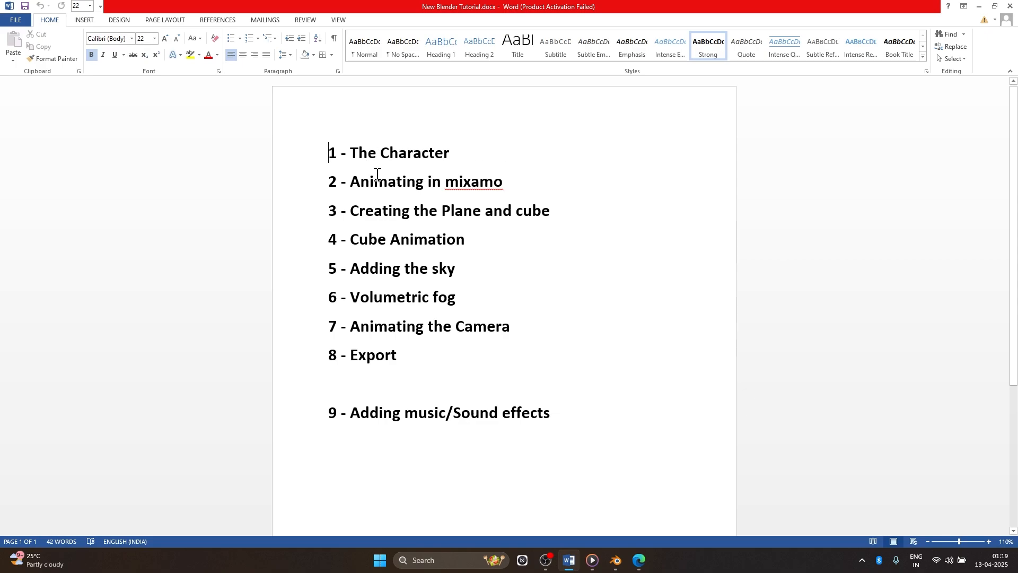
pyautogui.moveTo(347, 171); pyautogui.dragTo(482, 174)
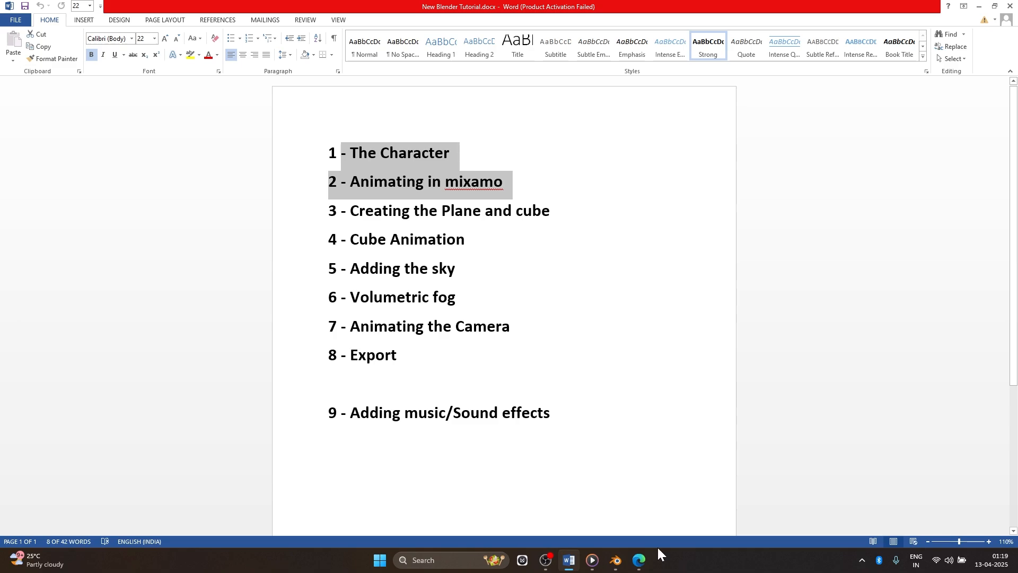
pyautogui.click(639, 560)
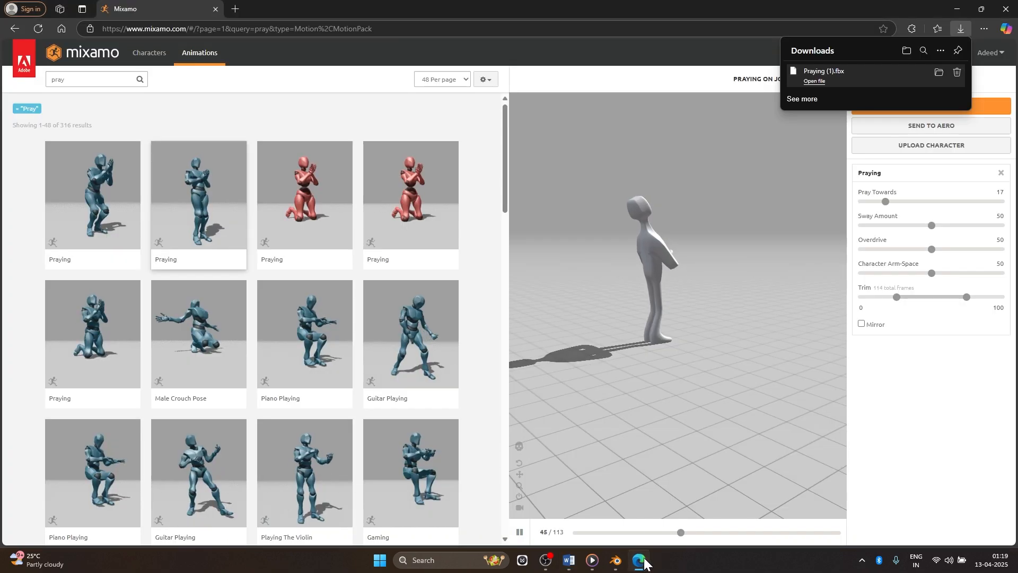
pyautogui.click(619, 568)
# Add a plane mesh at the feet of the praying character
pyautogui.moveTo(631, 364); pyautogui.dragTo(483, 336, button='middle')
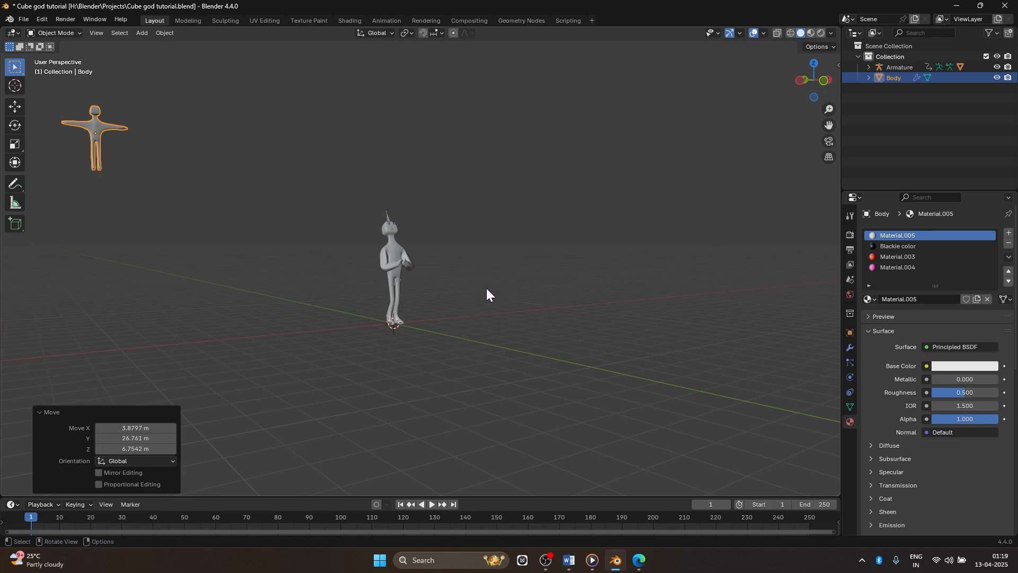
pyautogui.hotkey('shift', 'a')
pyautogui.moveTo(476, 160)
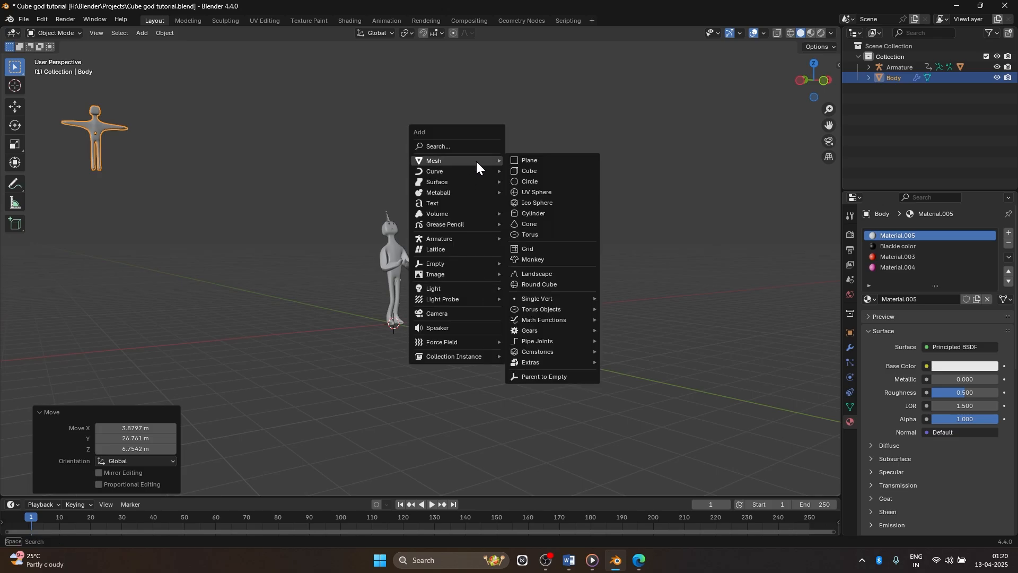
pyautogui.click(546, 159)
# Try scaling the plane by a factor of 8 and undo the scaling
pyautogui.moveTo(558, 260); pyautogui.dragTo(587, 287, button='middle')
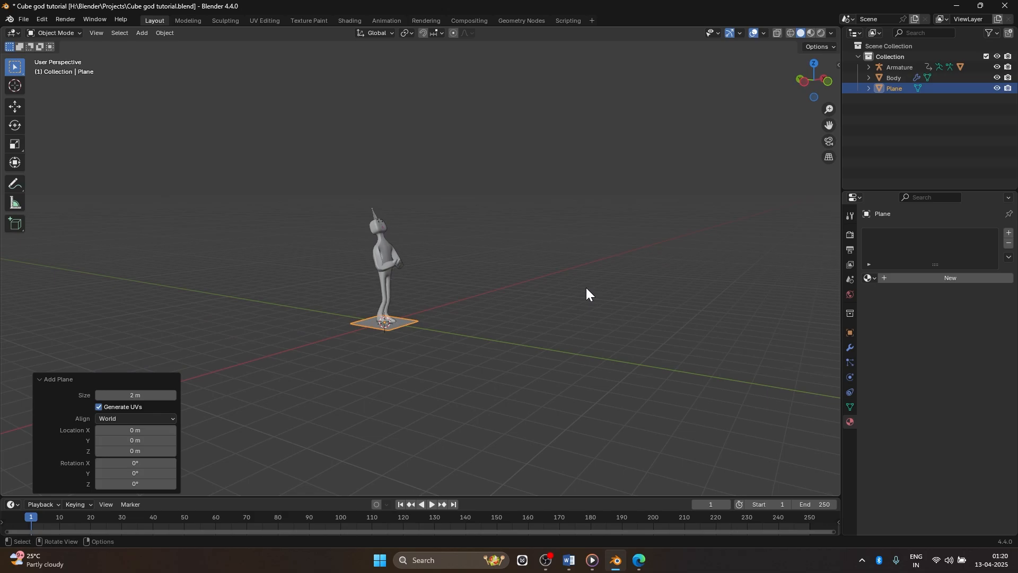
pyautogui.write('s8')
pyautogui.press('Return')
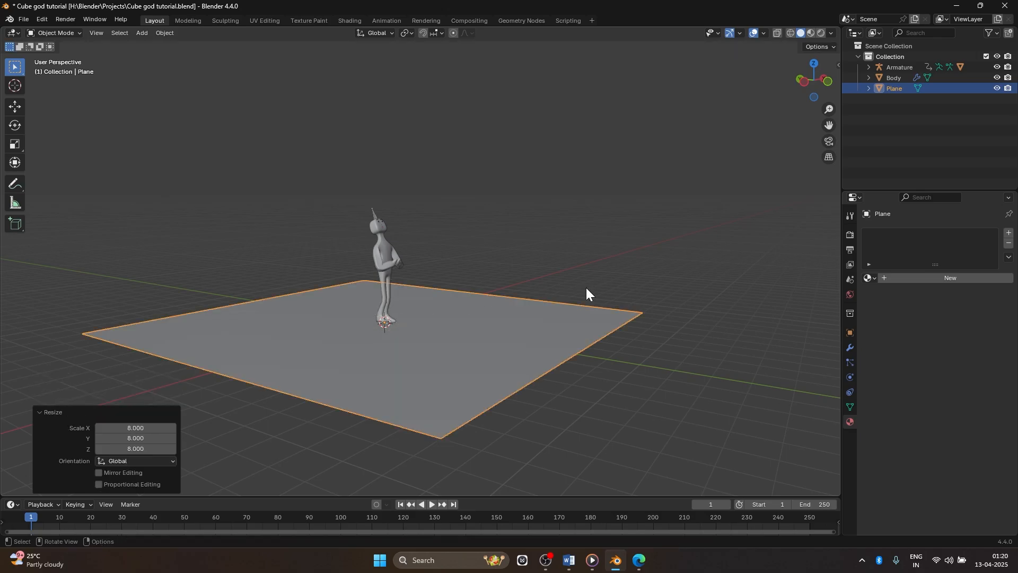
pyautogui.moveTo(586, 288)
pyautogui.mouseDown(button='middle')
pyautogui.moveTo(625, 287)
pyautogui.moveTo(596, 287)
pyautogui.mouseUp(button='middle')
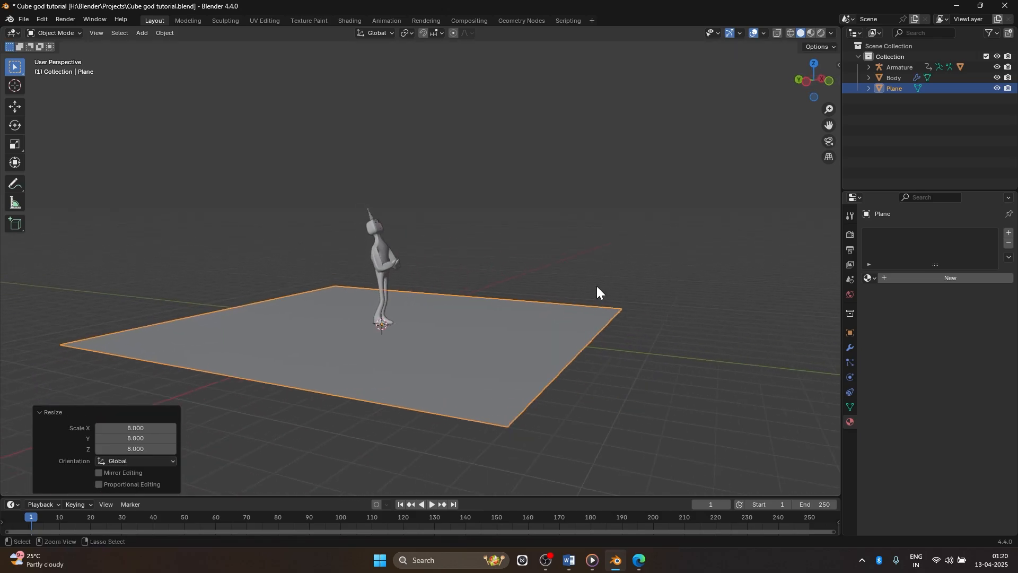
pyautogui.hotkey('ctrl', 'z')
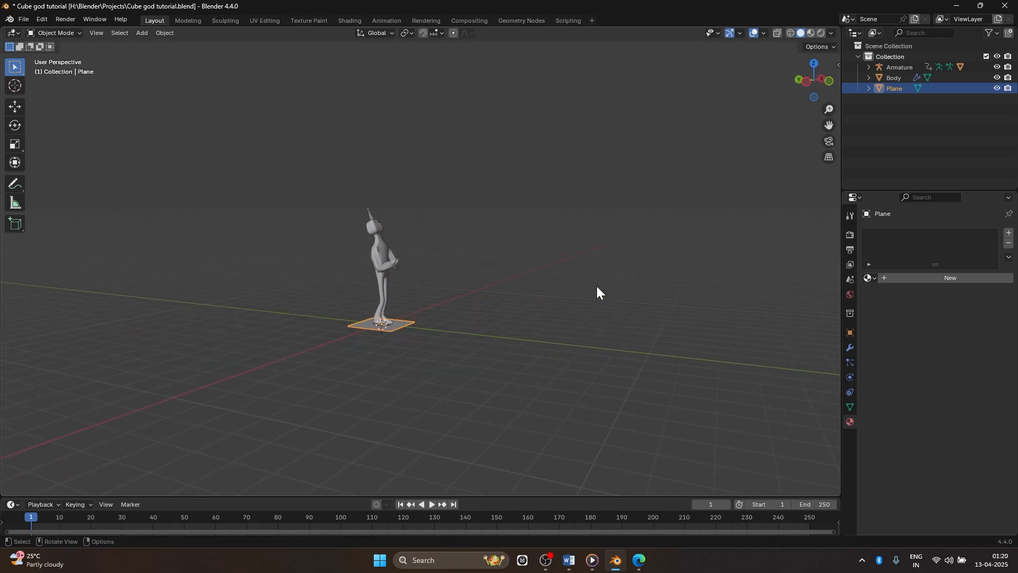
# Scale the plane up by a factor of 10 and once more by a factor of 2
pyautogui.write('s10')
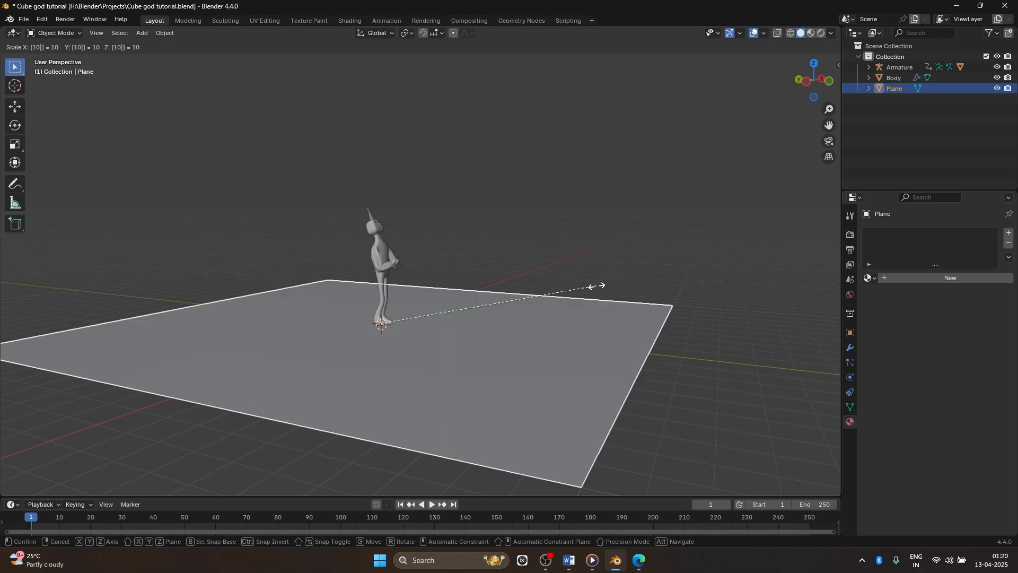
pyautogui.press('Return')
pyautogui.moveTo(596, 290); pyautogui.dragTo(650, 288, button='middle')
pyautogui.write('s2')
pyautogui.press('Return')
# Try scaling the plane by a further factor of 12 and undo that scaling
pyautogui.write('s')
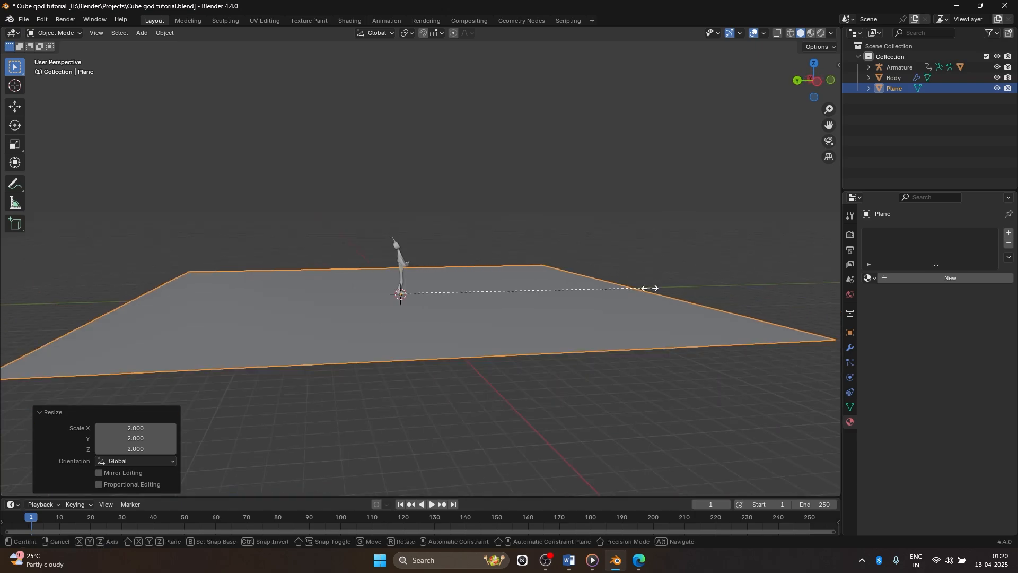
pyautogui.write('12')
pyautogui.press('Return')
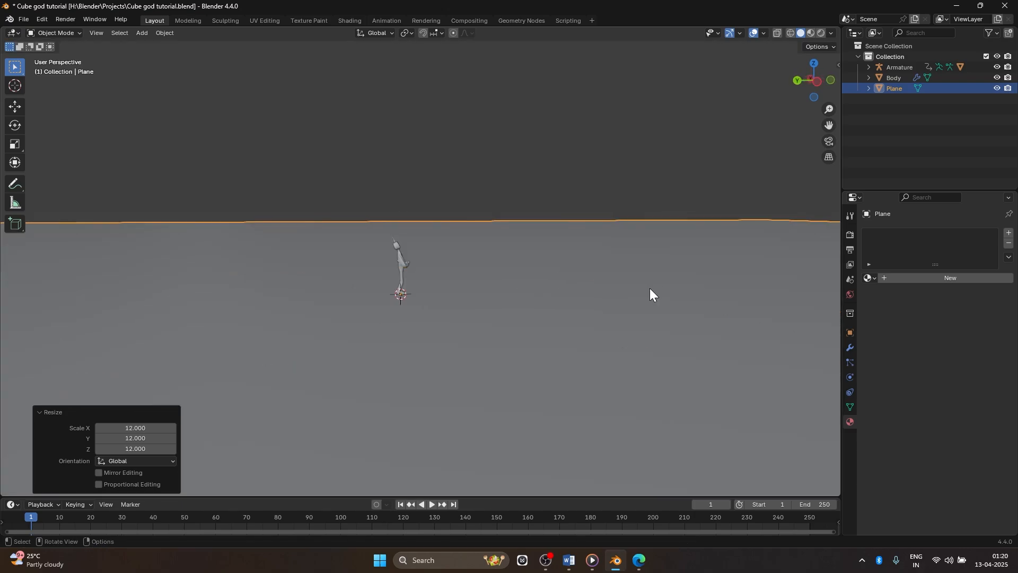
pyautogui.moveTo(650, 289); pyautogui.dragTo(670, 295, button='middle')
pyautogui.hotkey('ctrl', 'z')
# Enlarge the ground plane freehand in two passes, by factors of about 1.45 and about 1.1
pyautogui.press('s')
pyautogui.click(743, 279)
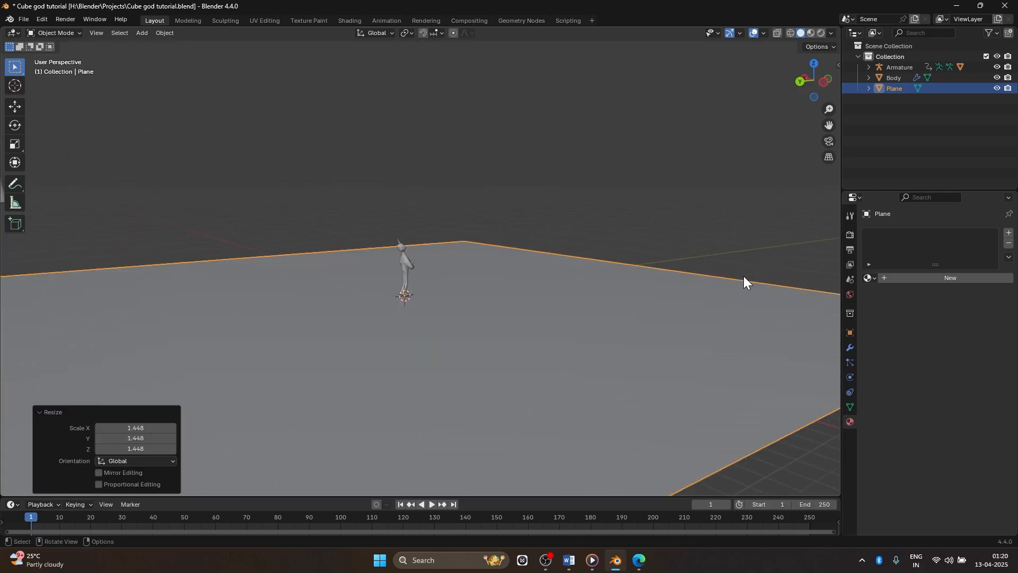
pyautogui.moveTo(743, 279); pyautogui.dragTo(696, 288, button='middle')
pyautogui.press('s')
pyautogui.click(679, 284)
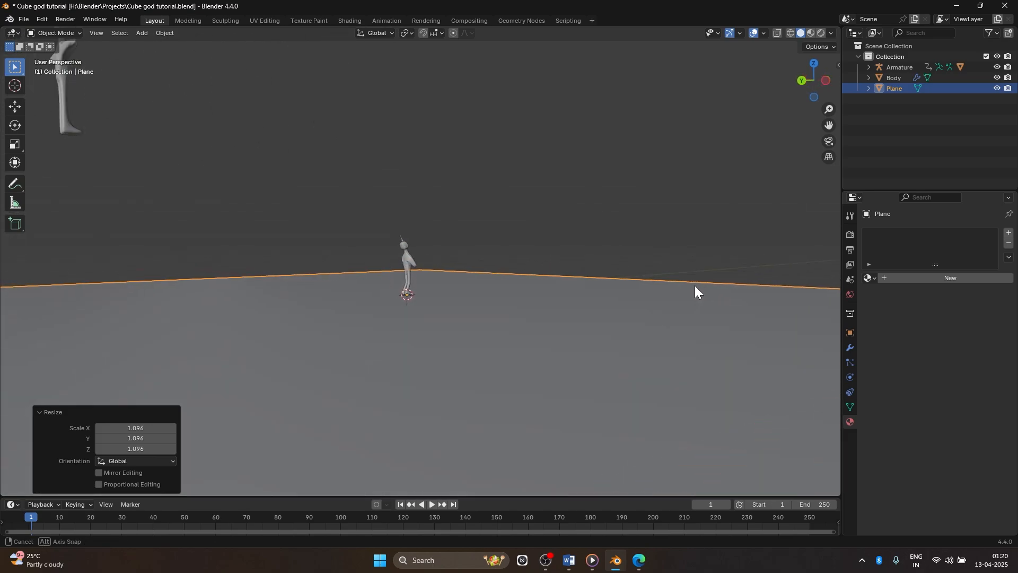
pyautogui.scroll(5, 695, 288)
pyautogui.moveTo(622, 302)
pyautogui.mouseDown(button='middle')
pyautogui.moveTo(582, 302)
pyautogui.moveTo(604, 298)
pyautogui.mouseUp(button='middle')
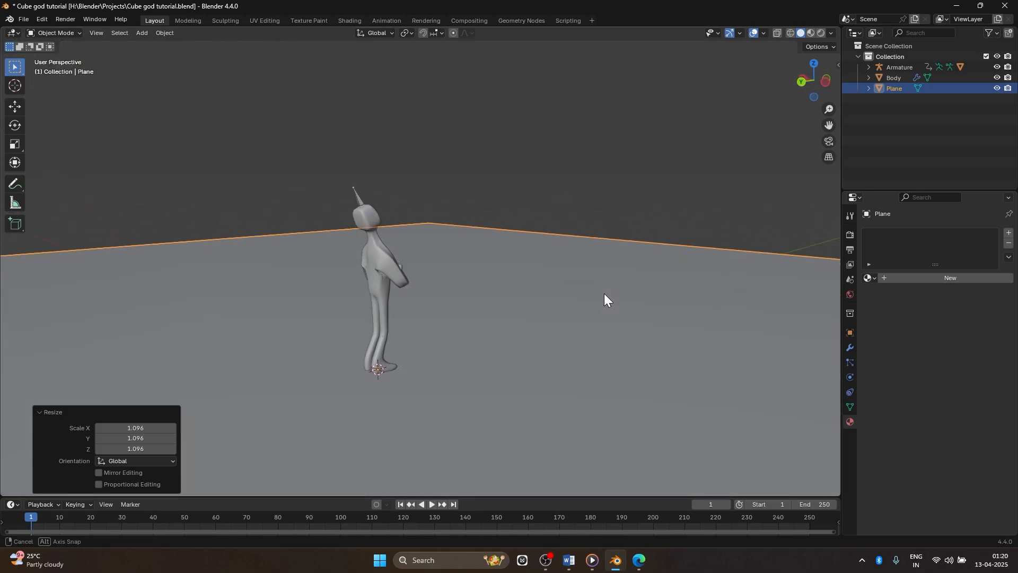
pyautogui.scroll(-3, 609, 294)
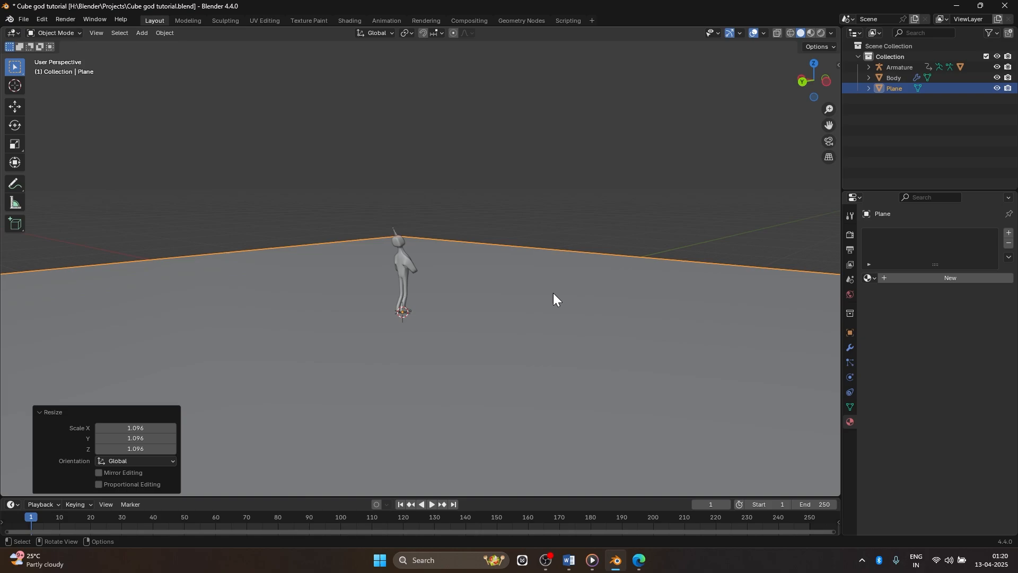
# Add a new material to the ground plane and open its base color
pyautogui.click(930, 277)
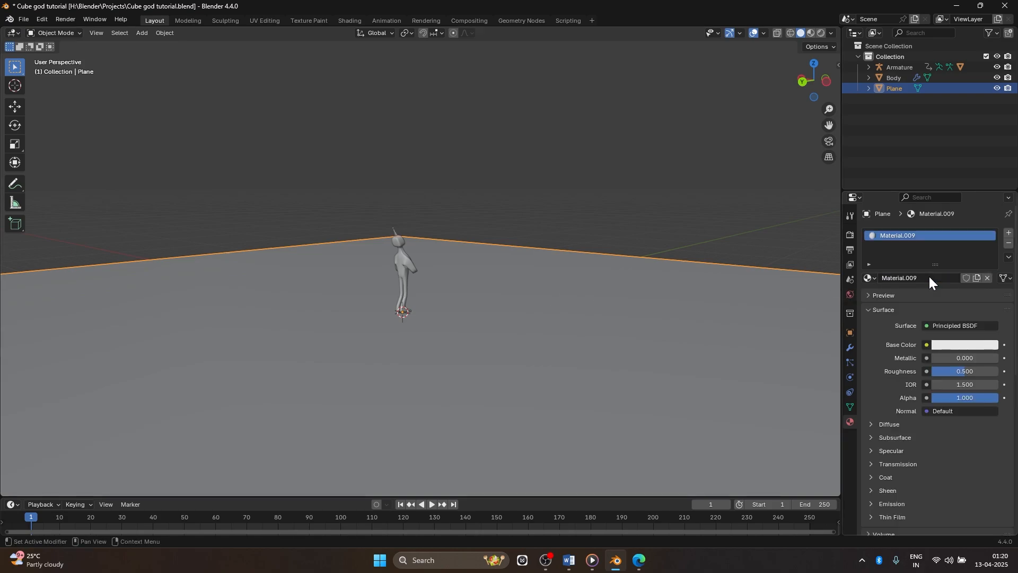
pyautogui.click(949, 346)
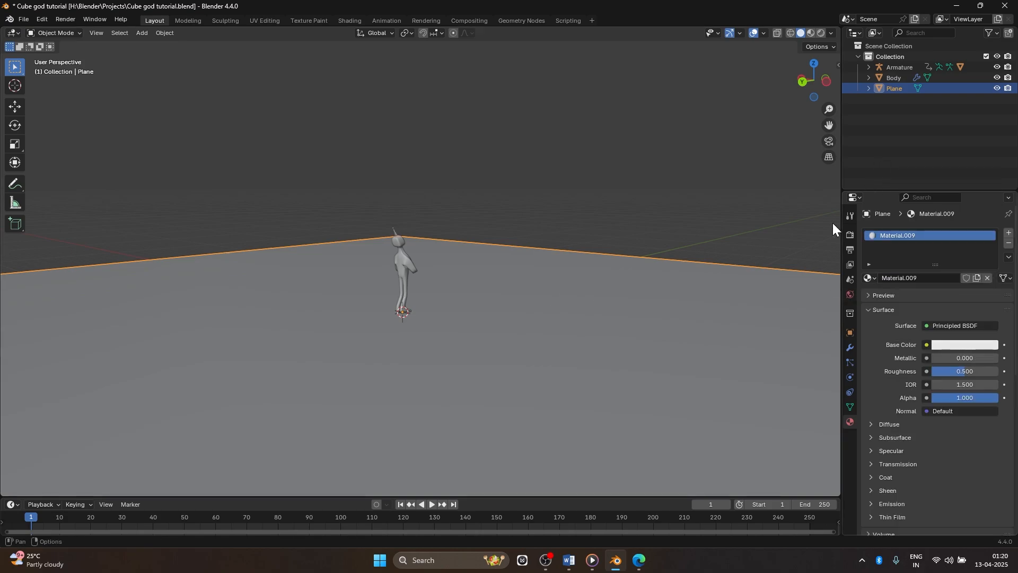
# Add a cube mesh at the character's position and raise it about 8.3 m along Z
pyautogui.moveTo(528, 273); pyautogui.dragTo(574, 253, button='middle')
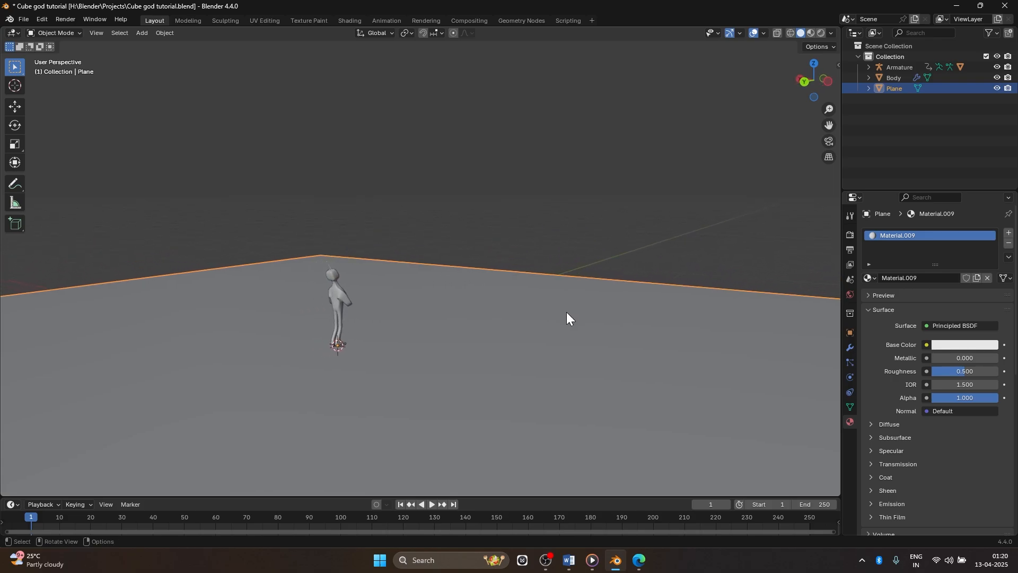
pyautogui.hotkey('shift', 'a')
pyautogui.moveTo(481, 304)
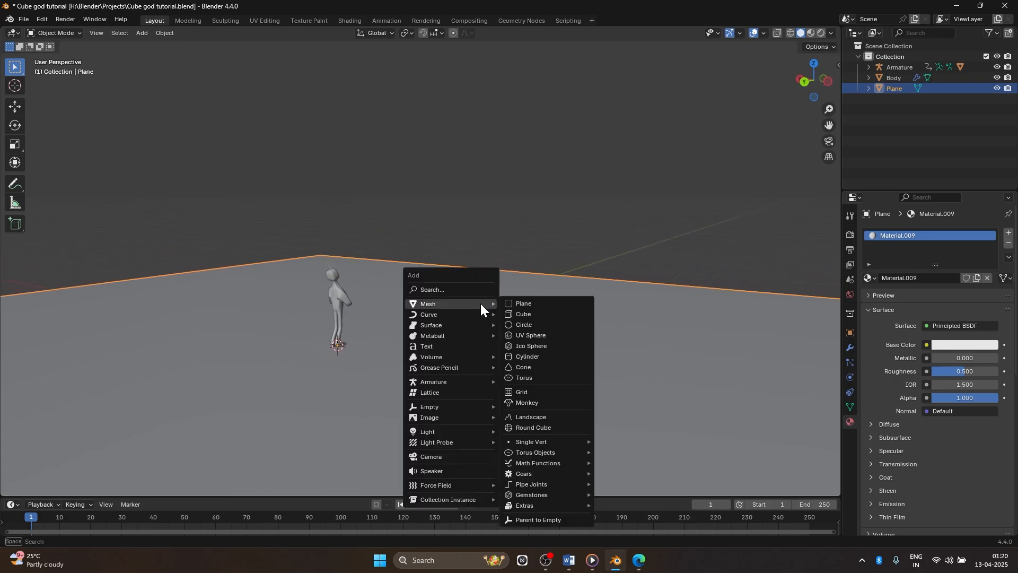
pyautogui.click(545, 320)
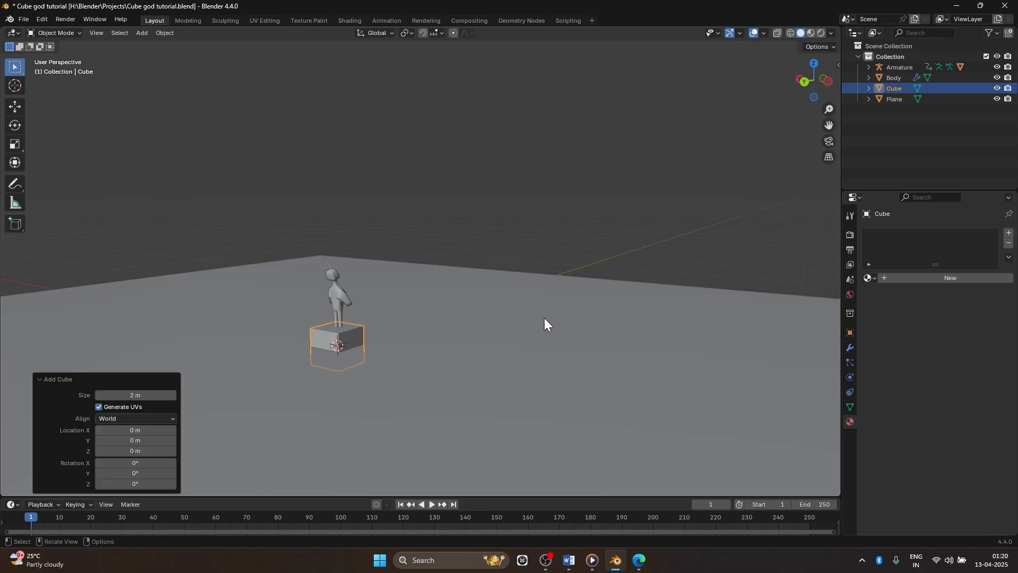
pyautogui.press('g')
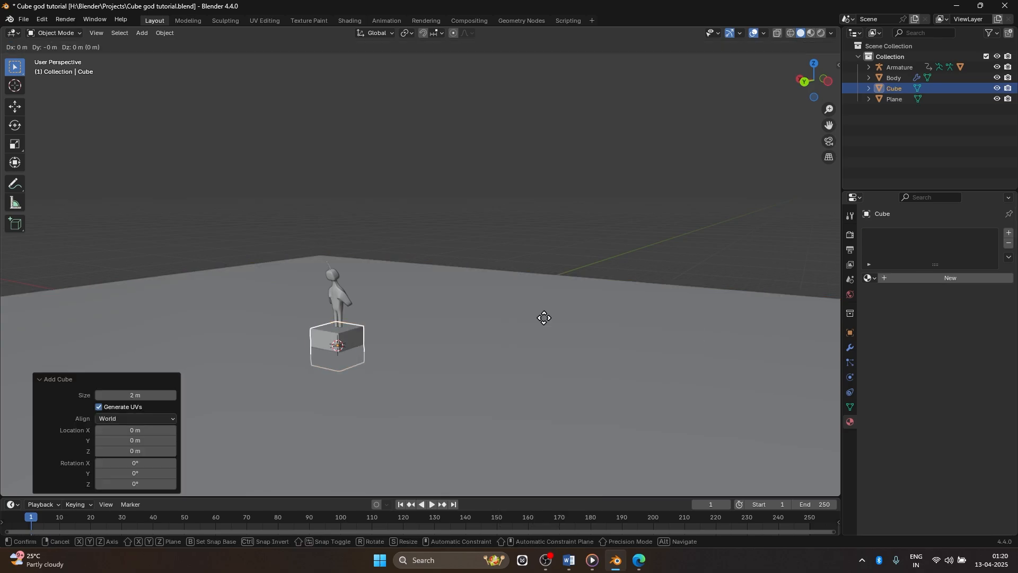
pyautogui.press('z')
pyautogui.click(535, 162)
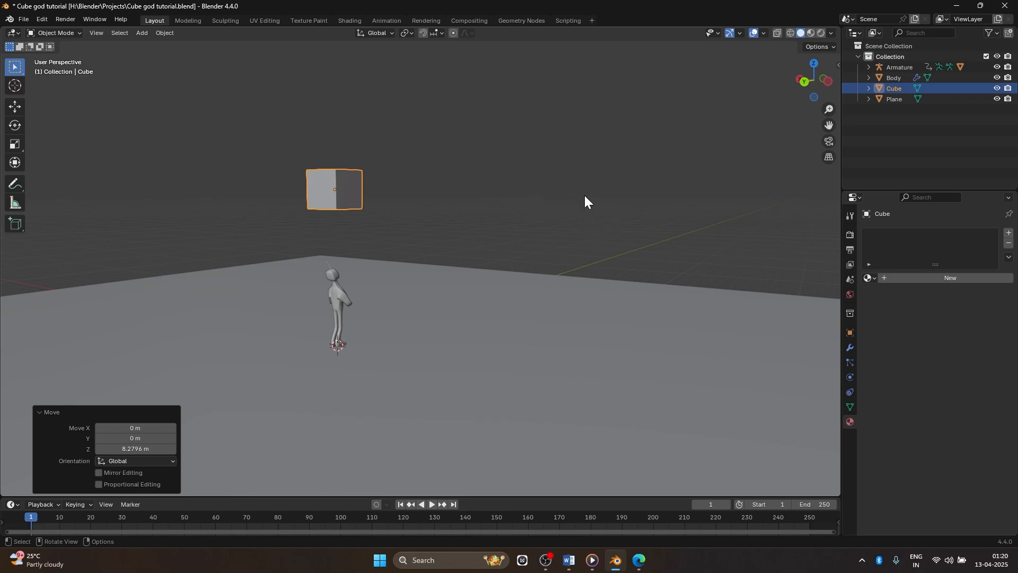
# Move the raised cube about -7.7 m along Y, out in front of the character
pyautogui.moveTo(585, 195); pyautogui.dragTo(512, 199, button='middle')
pyautogui.press('g')
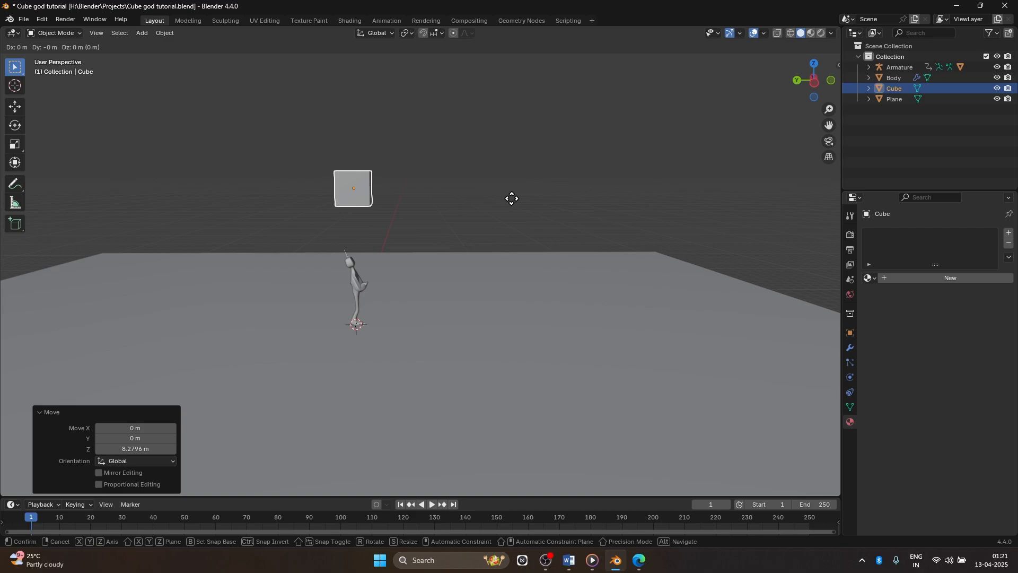
pyautogui.press('y')
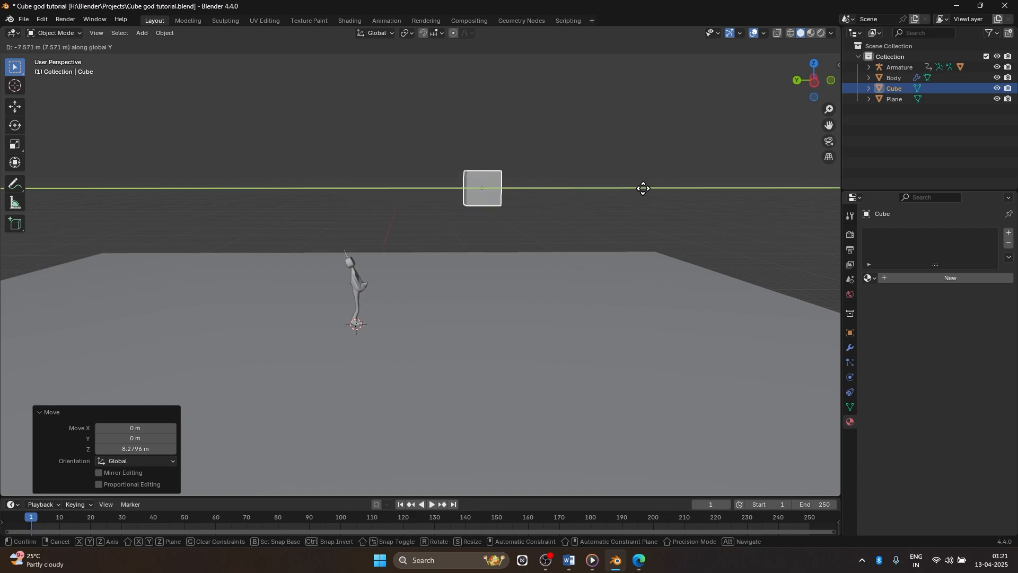
pyautogui.click(644, 178)
# Shrink the cube freehand by a factor of about 0.185, and enlarge it again by about 1.34
pyautogui.moveTo(687, 223); pyautogui.dragTo(621, 345, button='middle')
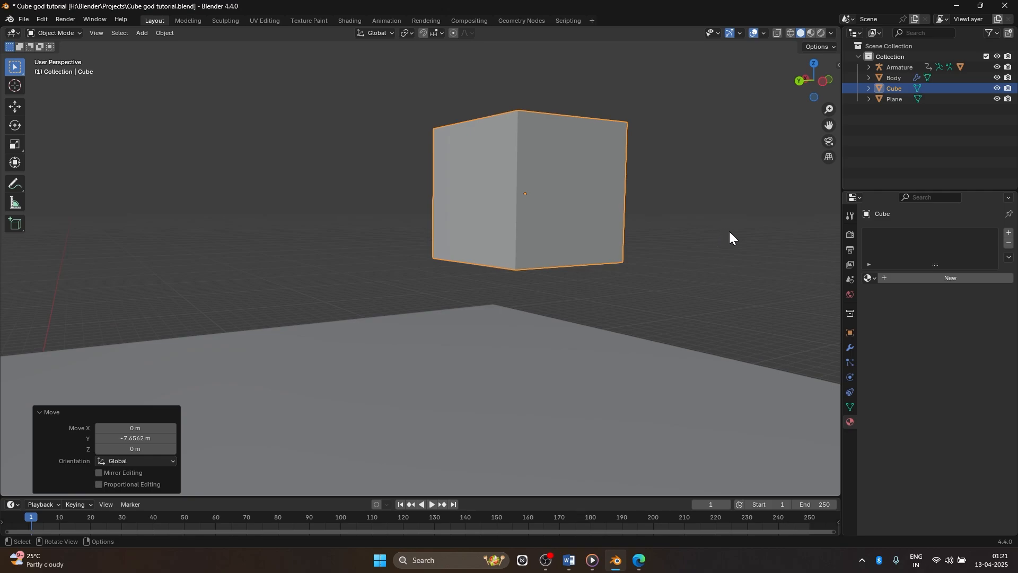
pyautogui.press('s')
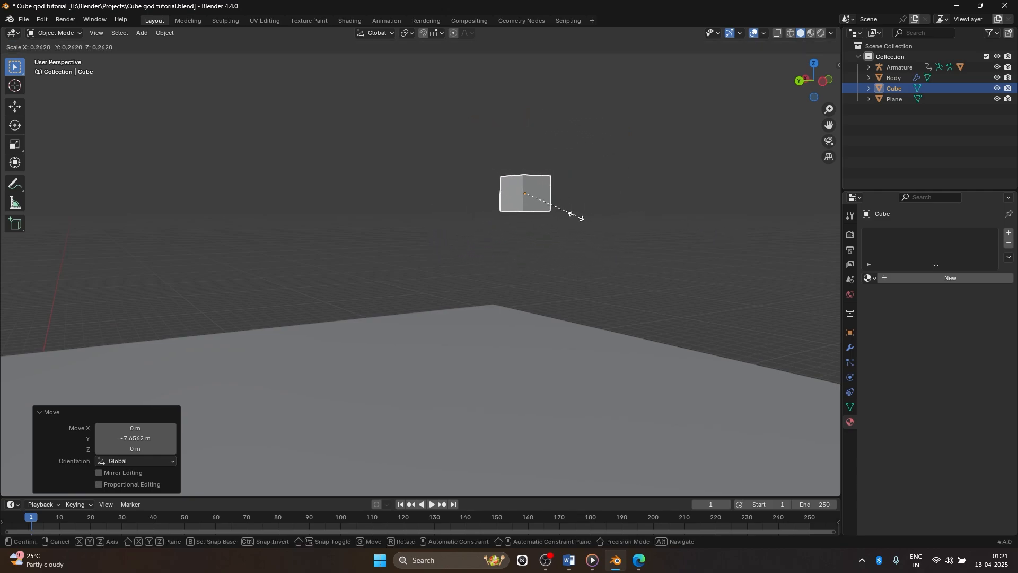
pyautogui.click(558, 211)
pyautogui.moveTo(631, 229); pyautogui.dragTo(562, 259, button='middle')
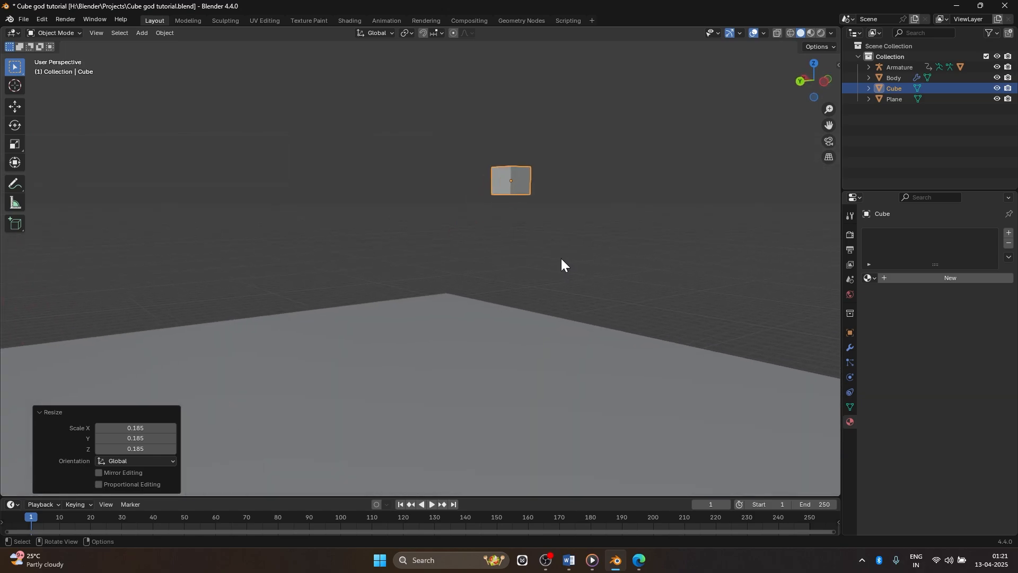
pyautogui.press('s')
pyautogui.click(667, 194)
pyautogui.moveTo(668, 193); pyautogui.dragTo(700, 218, button='middle')
# Duplicate the small cube and move the copy about -0.67 m along X
pyautogui.moveTo(468, 208); pyautogui.dragTo(447, 212, button='middle')
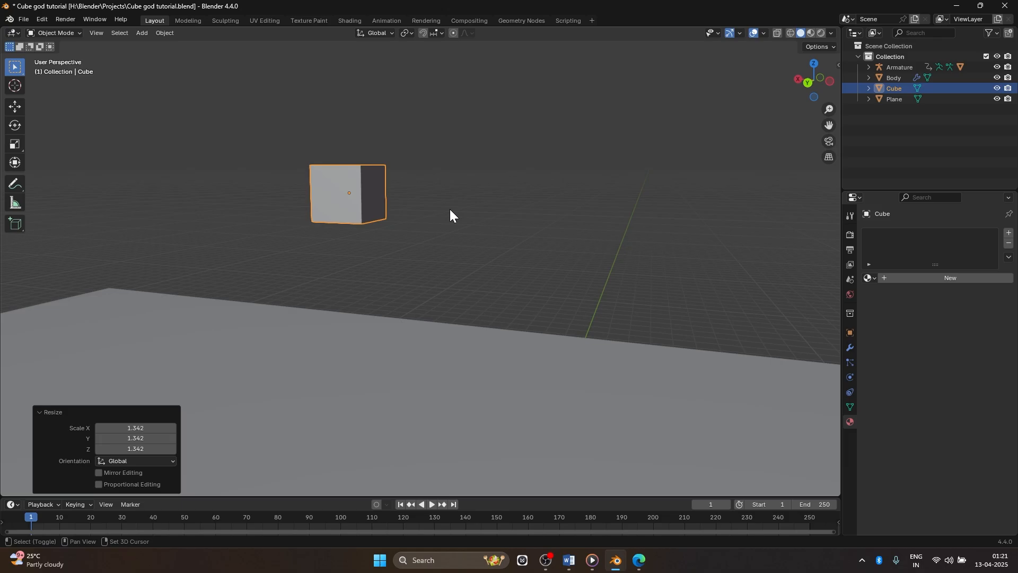
pyautogui.hotkey('shift', 'd')
pyautogui.press('Escape')
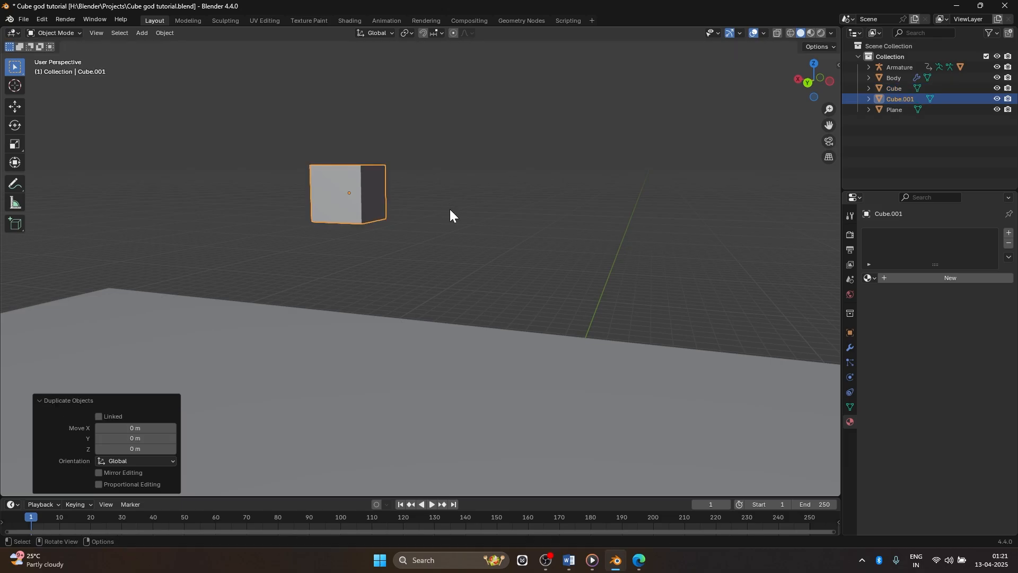
pyautogui.press('g')
pyautogui.press('x')
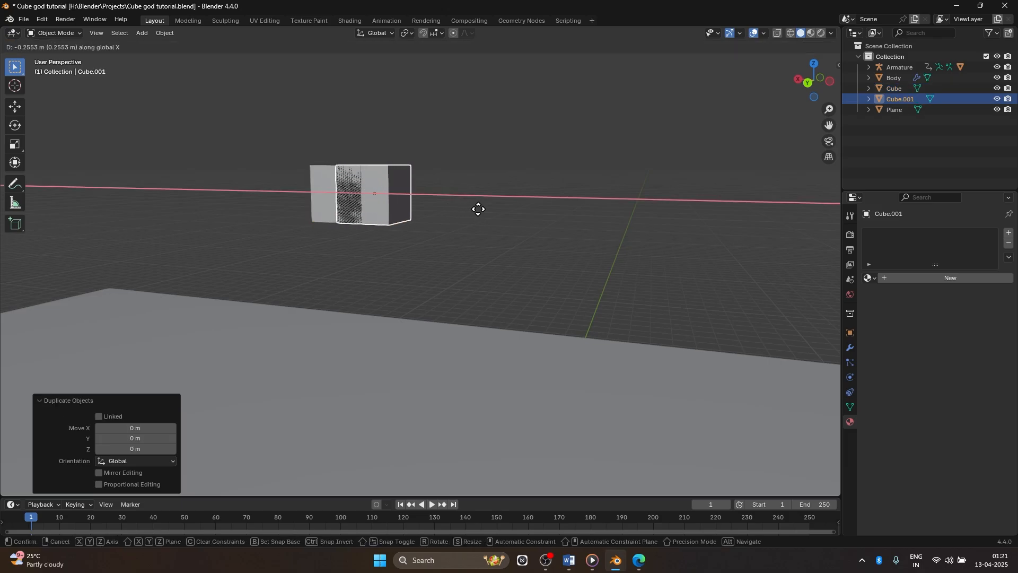
pyautogui.click(548, 211)
# Duplicate the second cube and move the copy about -0.6 m along X to complete a row of three
pyautogui.moveTo(548, 205); pyautogui.dragTo(587, 208, button='middle')
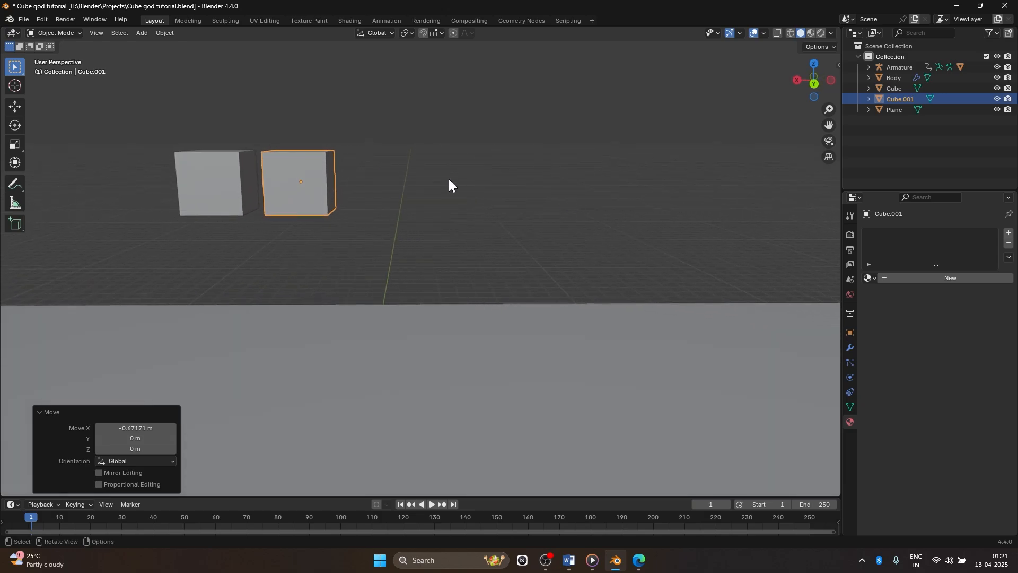
pyautogui.hotkey('shift', 'd')
pyautogui.press('Escape')
pyautogui.press('g')
pyautogui.press('x')
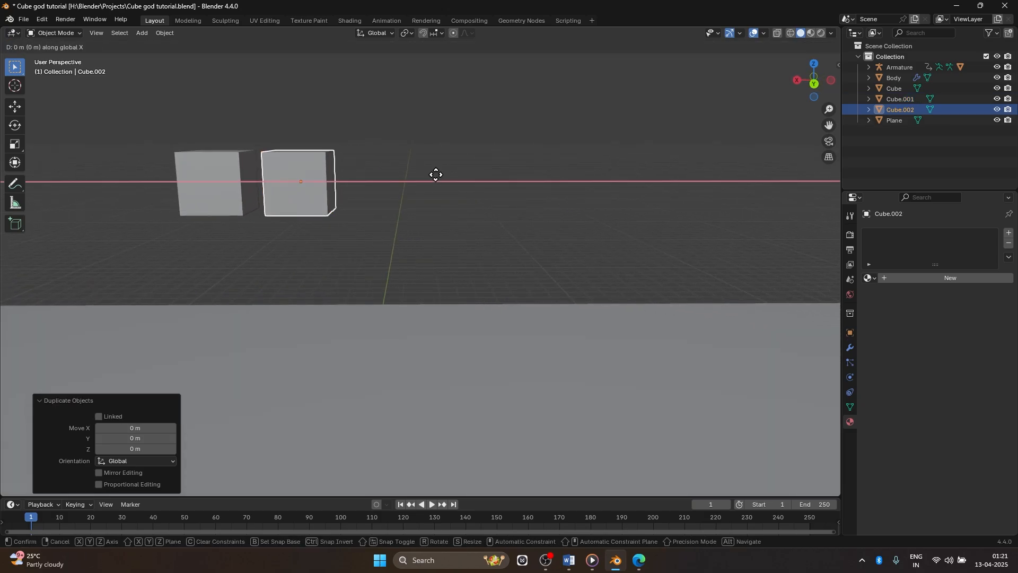
pyautogui.click(506, 180)
# Duplicate the row of three cubes and move the copies about -0.57 m along Z, forming a row beneath it
pyautogui.moveTo(503, 188)
pyautogui.mouseDown(button='middle')
pyautogui.moveTo(546, 187)
pyautogui.moveTo(417, 182)
pyautogui.moveTo(489, 194)
pyautogui.mouseUp(button='middle')
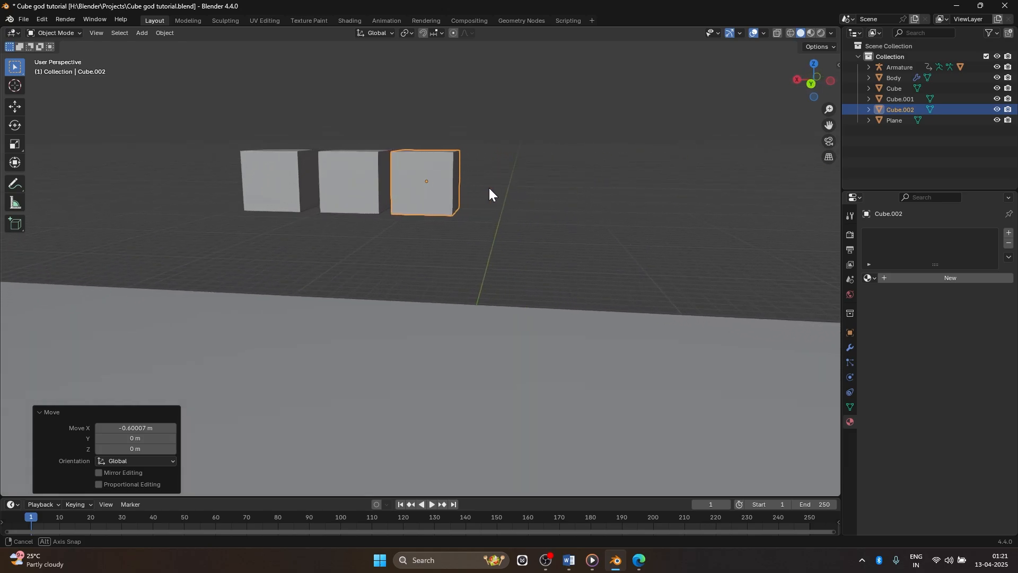
pyautogui.moveTo(213, 163); pyautogui.dragTo(482, 188)
pyautogui.moveTo(153, 164); pyautogui.dragTo(510, 173)
pyautogui.hotkey('shift', 'd')
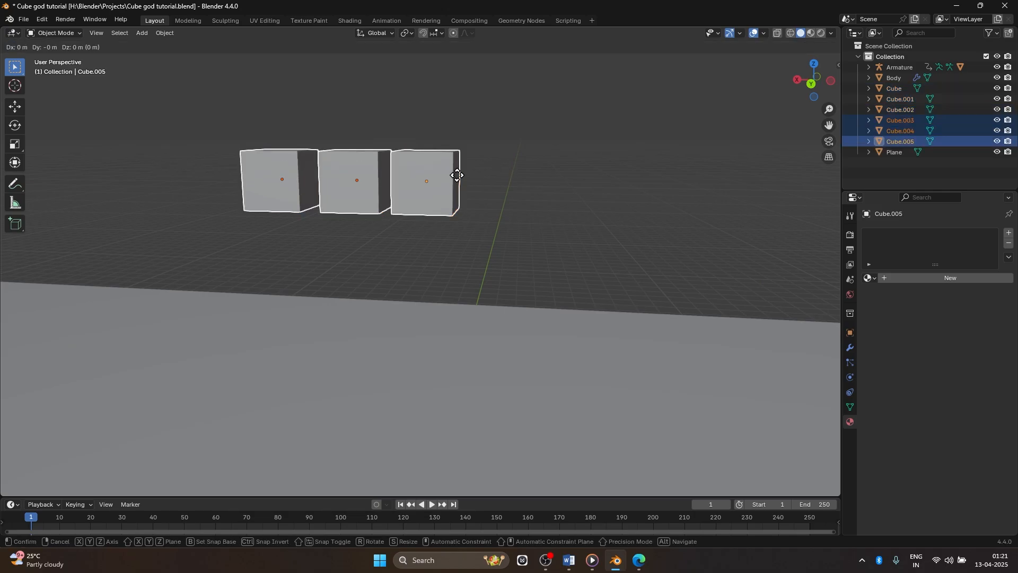
pyautogui.rightClick(458, 176)
pyautogui.press('g')
pyautogui.press('z')
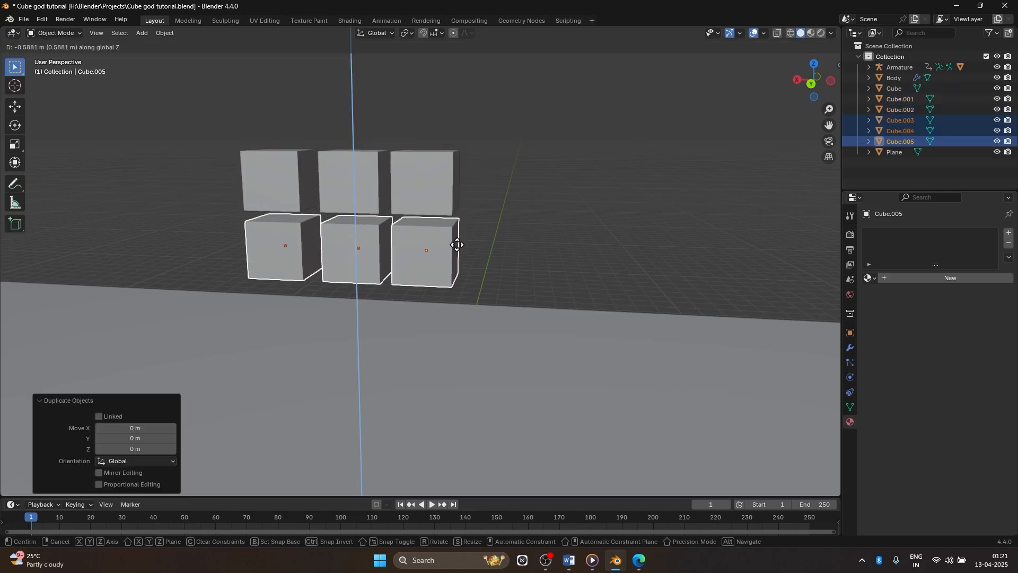
pyautogui.click(458, 238)
# Duplicate the upper row of cubes and raise the copies about 0.54 m along Z to complete a 3×3 layer
pyautogui.moveTo(500, 234); pyautogui.dragTo(529, 209, button='middle')
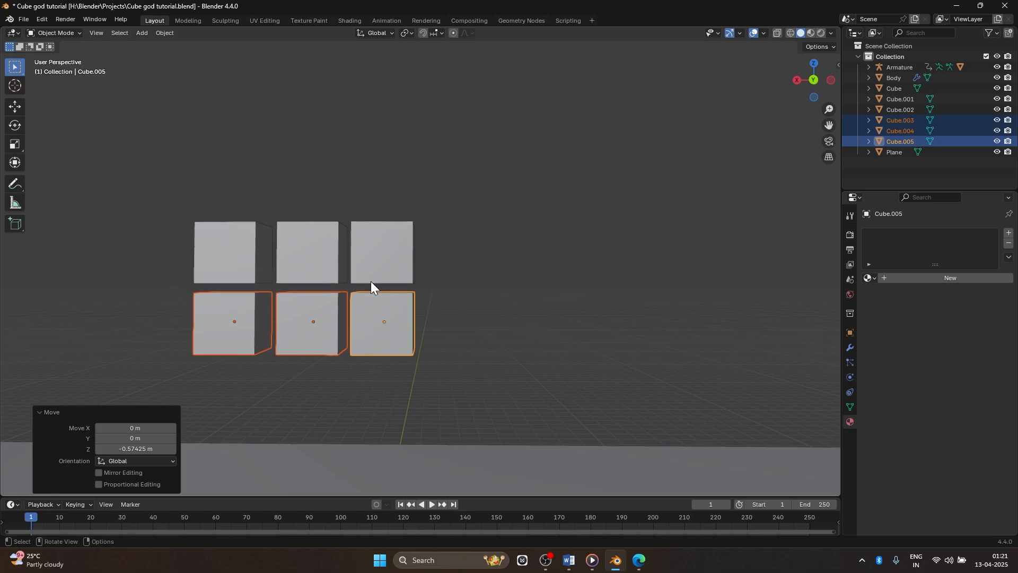
pyautogui.moveTo(118, 317); pyautogui.dragTo(342, 337)
pyautogui.moveTo(140, 226); pyautogui.dragTo(517, 251)
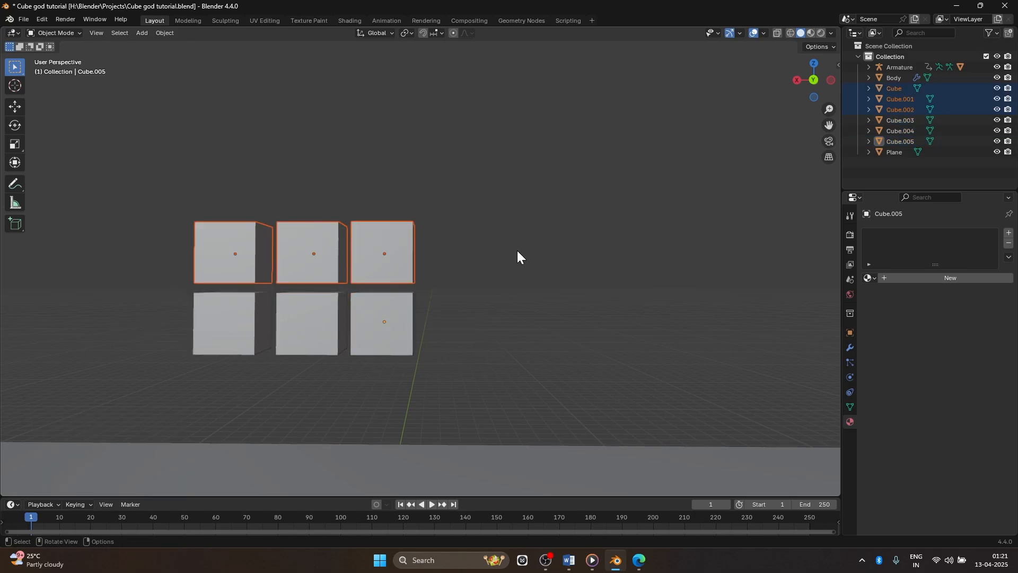
pyautogui.hotkey('shift', 'd')
pyautogui.rightClick(434, 240)
pyautogui.press('g')
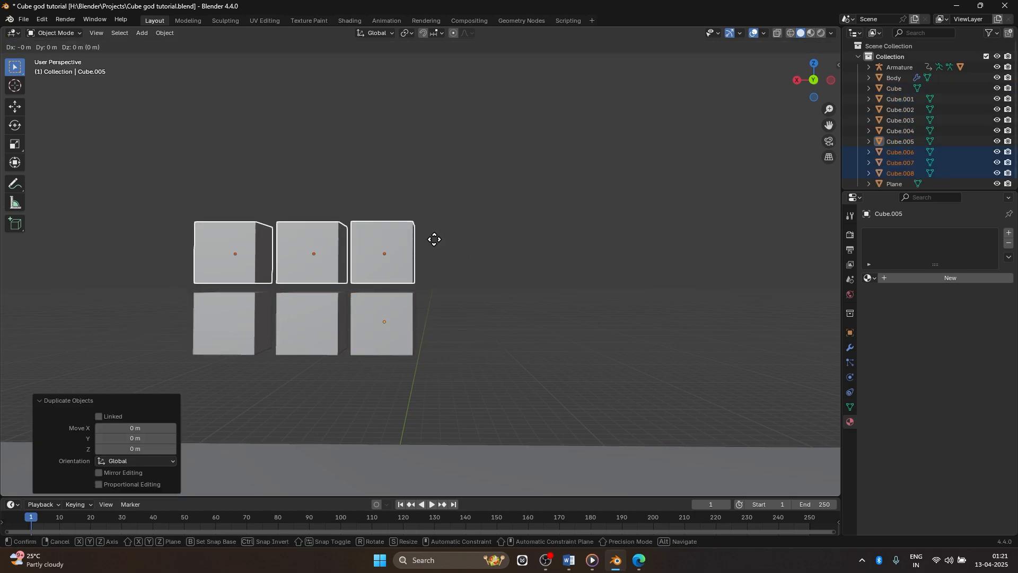
pyautogui.press('z')
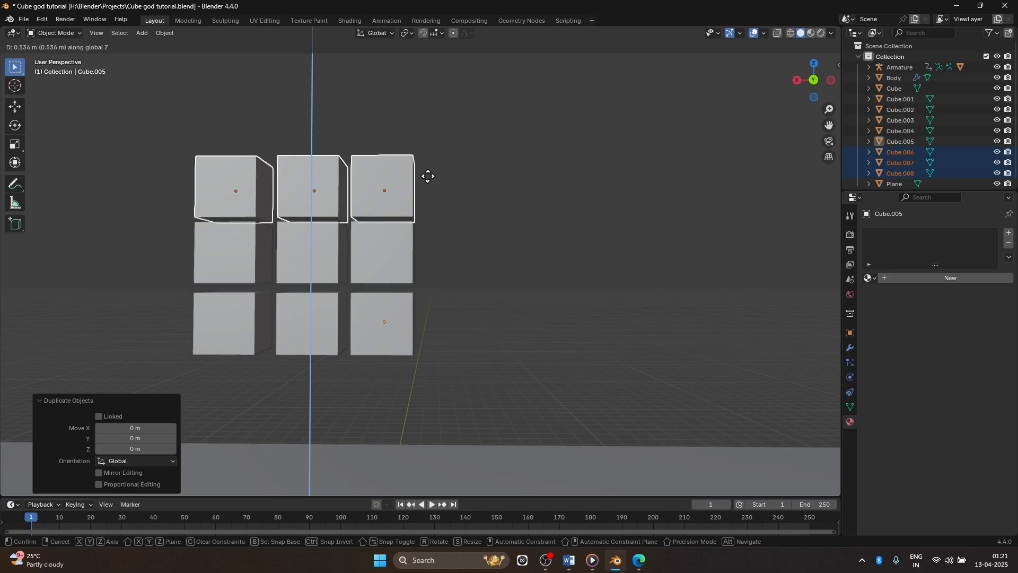
pyautogui.click(428, 175)
# Duplicate the whole 3×3 layer of cubes and offset the copy in the negative Y direction, leaving a narrow gap
pyautogui.moveTo(429, 173); pyautogui.dragTo(463, 259, button='middle')
pyautogui.moveTo(435, 103); pyautogui.dragTo(698, 307)
pyautogui.hotkey('shift', 'd')
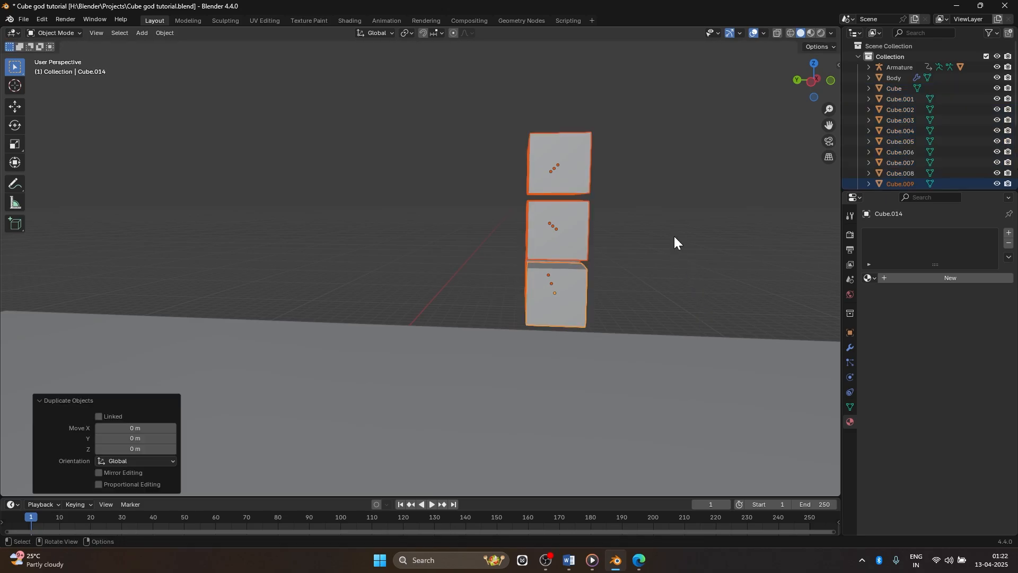
pyautogui.press('y')
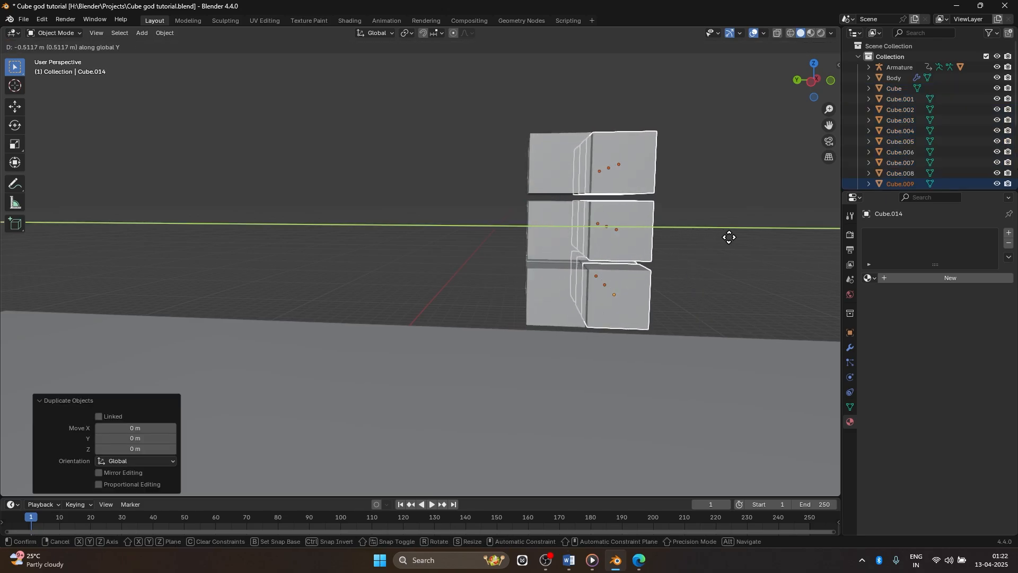
pyautogui.click(738, 236)
# Duplicate the second layer and move the copy about -0.59 m along Y to complete the 3×3×3 cube, and deselect everything
pyautogui.moveTo(739, 236); pyautogui.dragTo(692, 238, button='middle')
pyautogui.hotkey('shift', 'd')
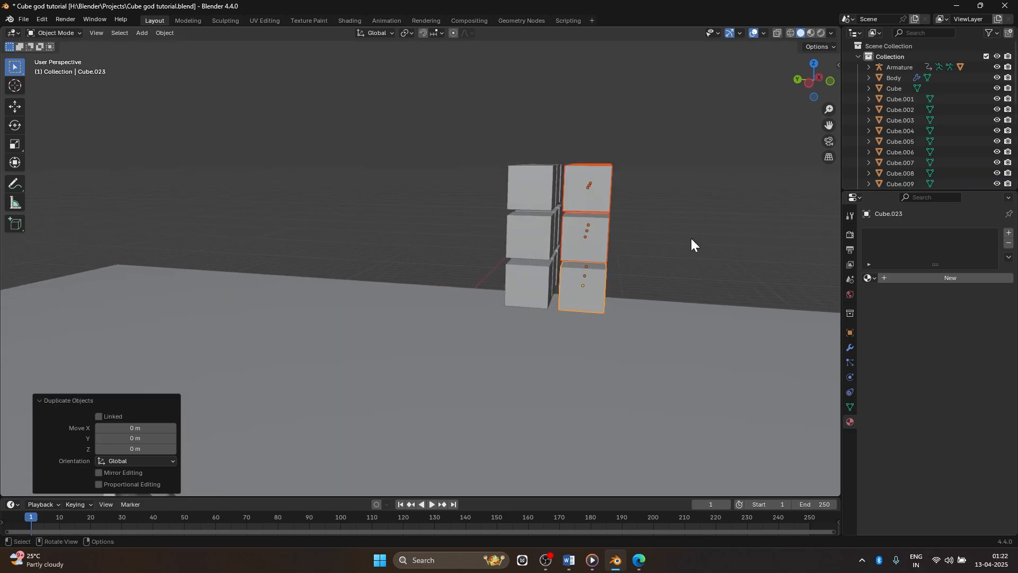
pyautogui.press('y')
pyautogui.click(741, 238)
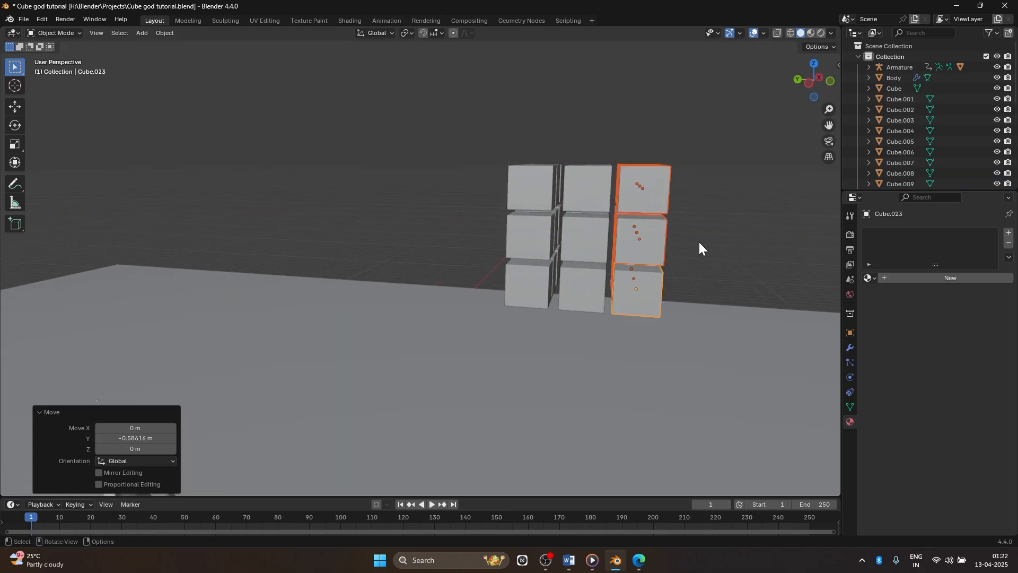
pyautogui.moveTo(699, 242); pyautogui.dragTo(734, 250, button='middle')
pyautogui.click(672, 248)
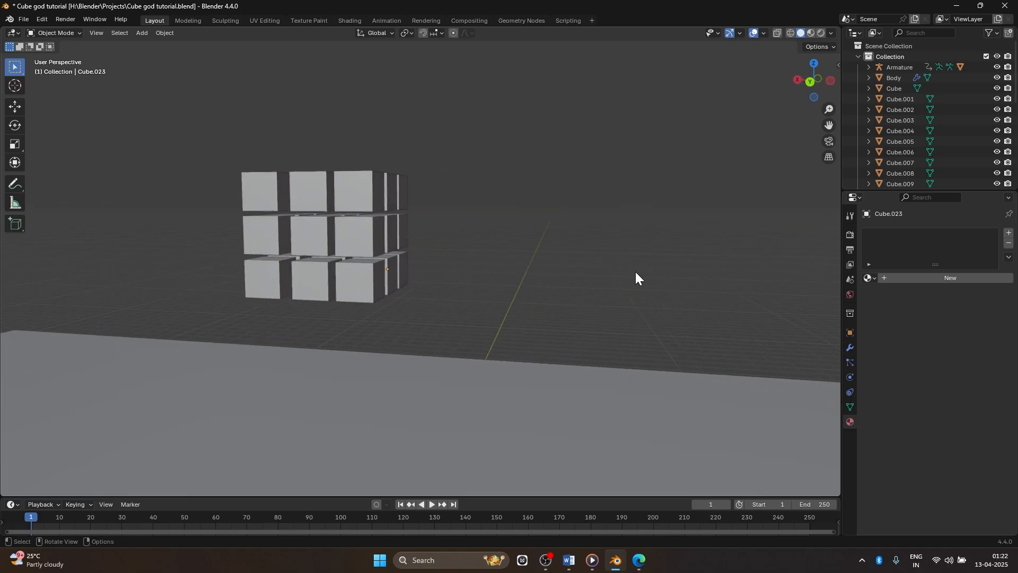
# Select all the small cubes and scale them up together by a factor of about 1.4, then clear the selection
pyautogui.scroll(-6, 635, 272)
pyautogui.moveTo(610, 297); pyautogui.dragTo(565, 297, button='middle')
pyautogui.moveTo(335, 215); pyautogui.dragTo(553, 316)
pyautogui.press('s')
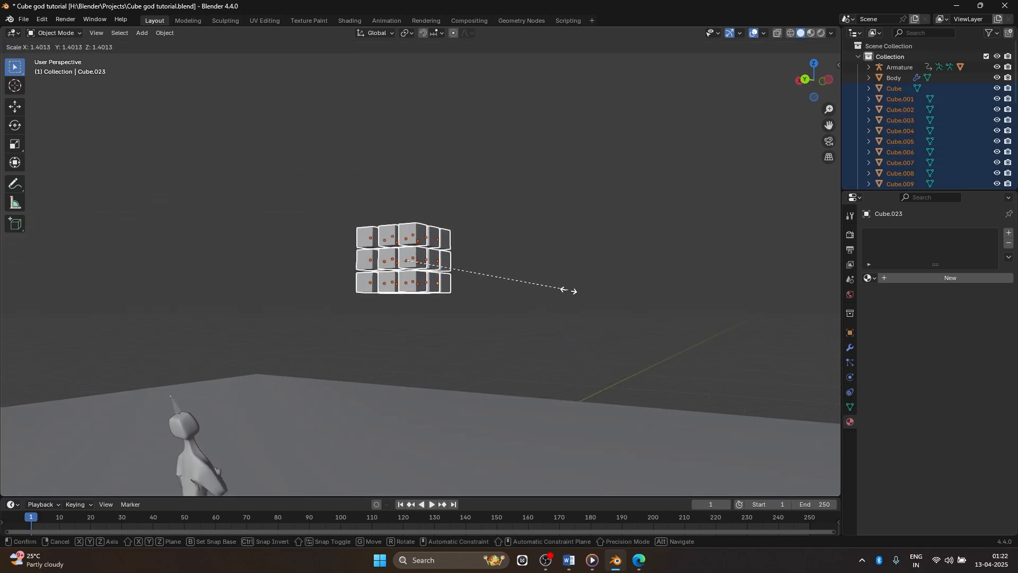
pyautogui.click(573, 289)
pyautogui.moveTo(573, 289); pyautogui.dragTo(541, 337, button='middle')
pyautogui.scroll(-4, 540, 315)
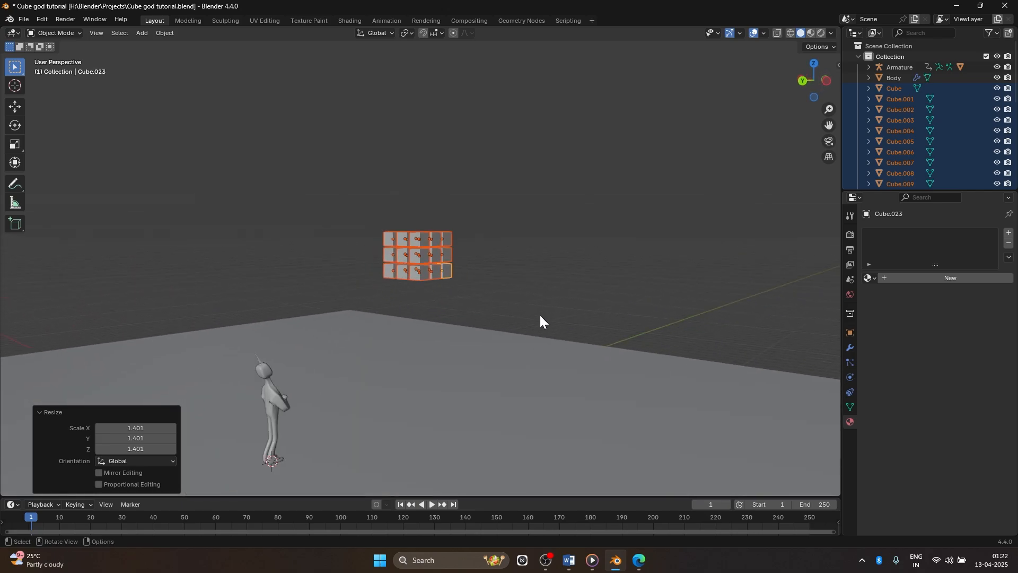
pyautogui.scroll(5, 540, 314)
pyautogui.click(571, 241)
# Select the stray Body mesh standing off the ground plane and move it farther away from the scene
pyautogui.moveTo(571, 242); pyautogui.dragTo(529, 284, button='middle')
pyautogui.scroll(-4, 546, 277)
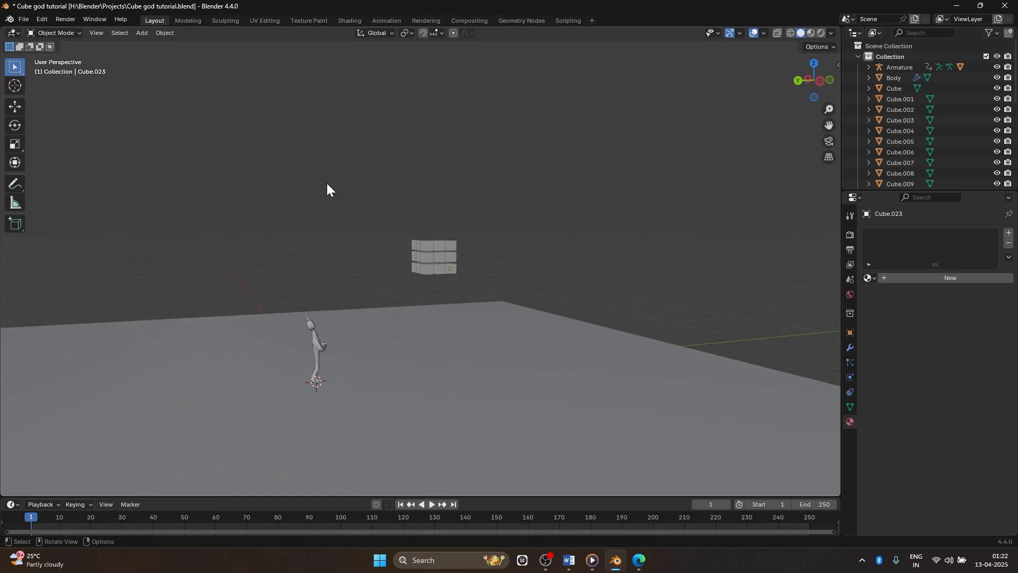
pyautogui.scroll(-2, 515, 286)
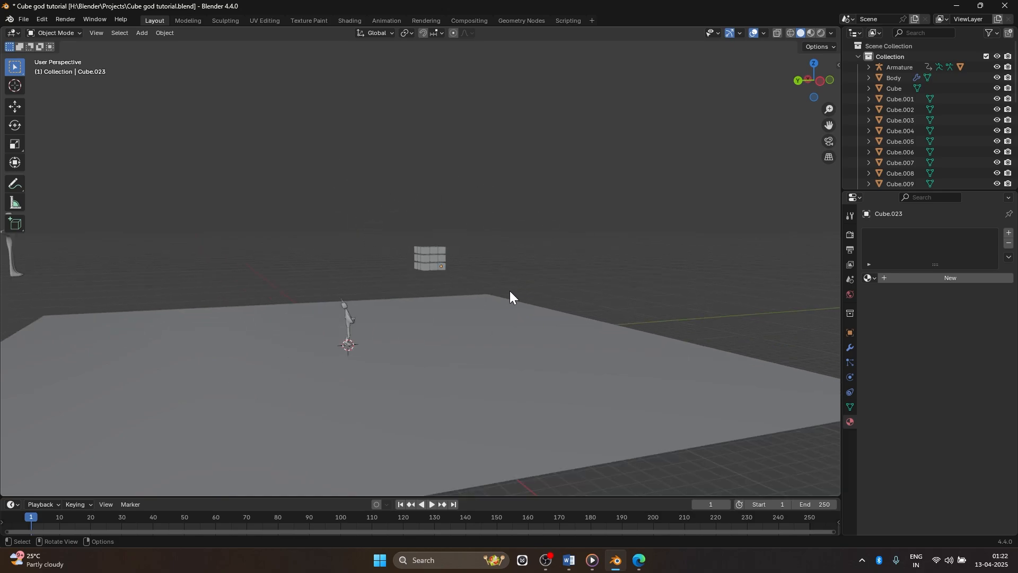
pyautogui.moveTo(533, 254); pyautogui.dragTo(207, 223, button='middle')
pyautogui.moveTo(106, 199); pyautogui.dragTo(214, 253)
pyautogui.press('g')
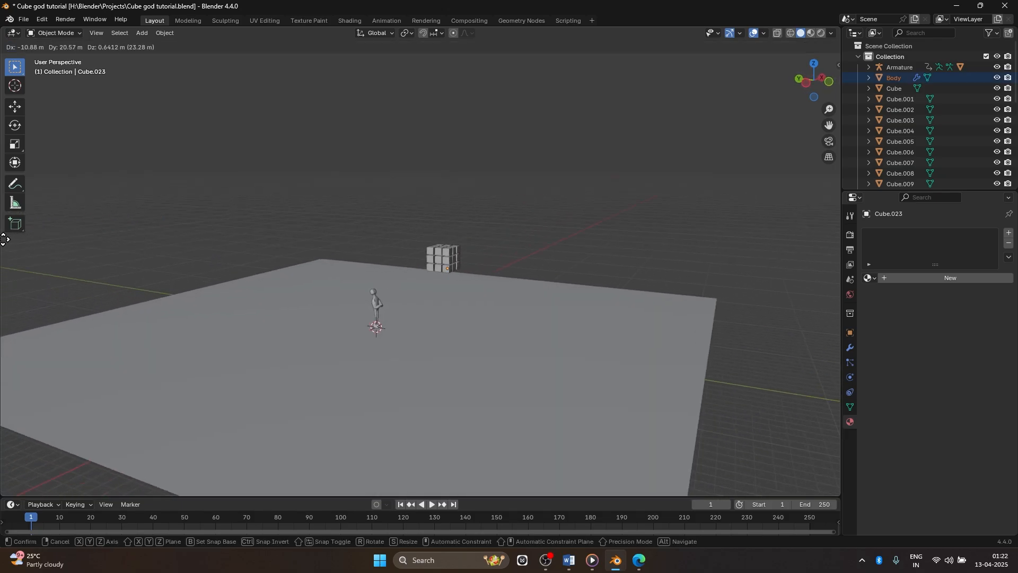
pyautogui.click(7, 234)
# Delete the stray Body mesh standing beyond the ground plane
pyautogui.moveTo(320, 250); pyautogui.dragTo(417, 275, button='middle')
pyautogui.scroll(-4, 416, 273)
pyautogui.moveTo(98, 212); pyautogui.dragTo(153, 305)
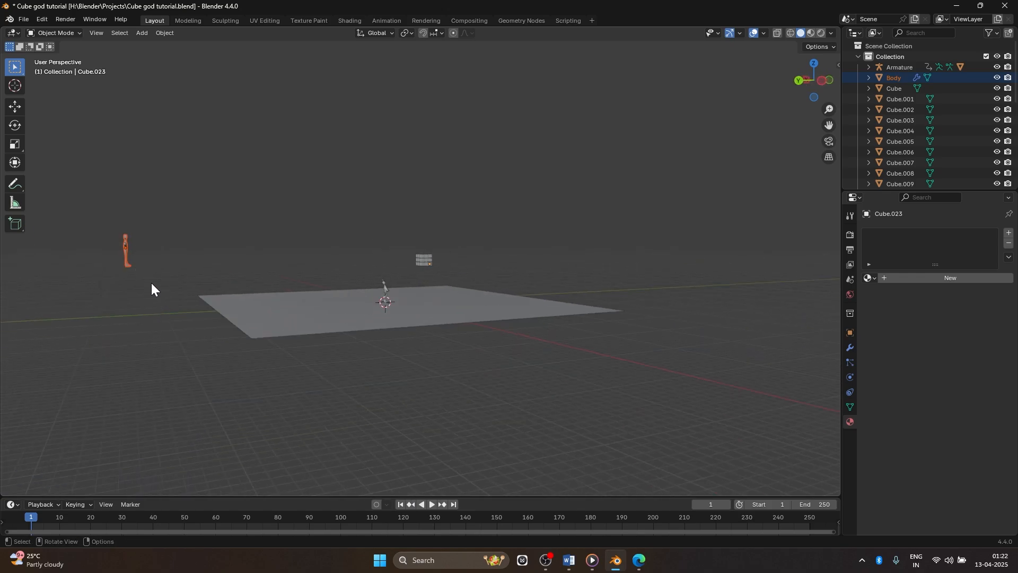
pyautogui.press('x')
pyautogui.click(134, 278)
pyautogui.scroll(5, 597, 268)
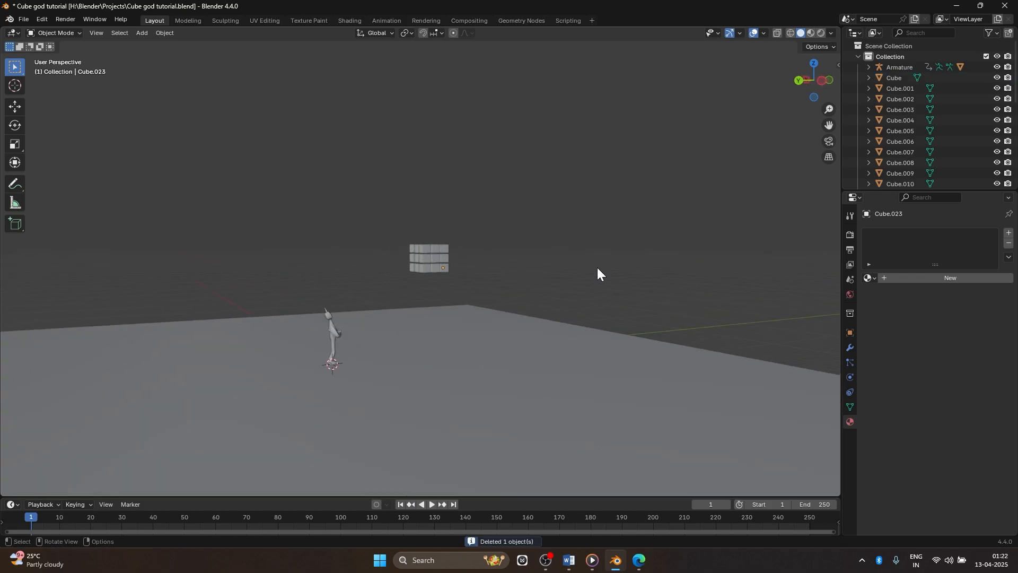
pyautogui.moveTo(598, 267); pyautogui.dragTo(554, 243, button='middle')
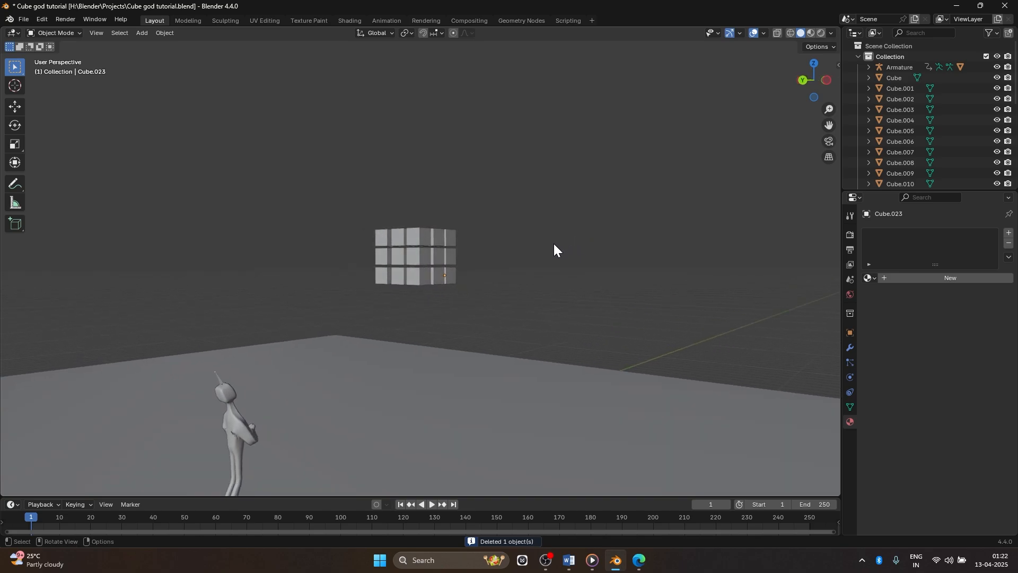
# Add a camera to the scene
pyautogui.scroll(-3, 537, 301)
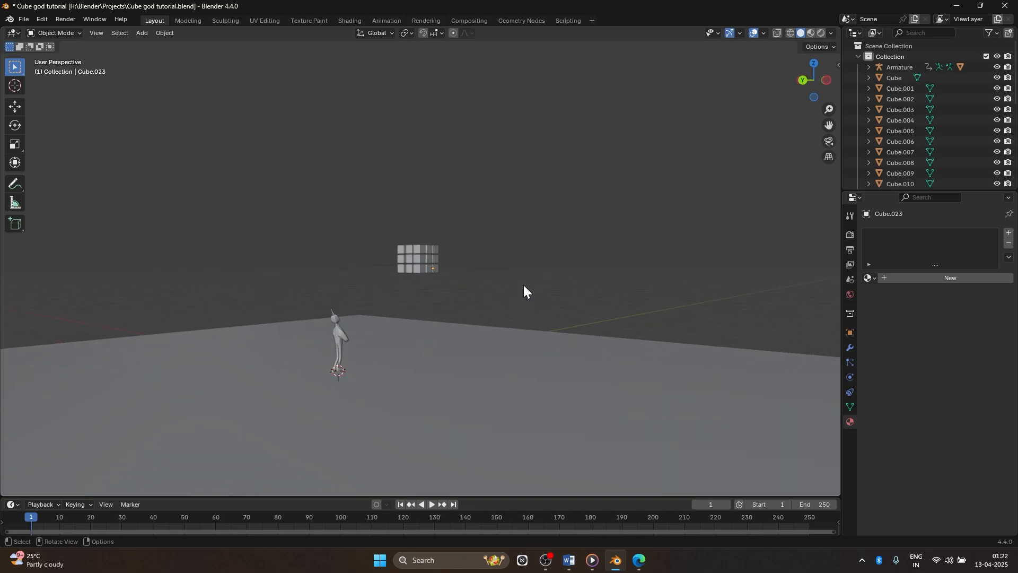
pyautogui.moveTo(524, 286)
pyautogui.mouseDown(button='middle')
pyautogui.moveTo(546, 273)
pyautogui.moveTo(594, 282)
pyautogui.moveTo(590, 241)
pyautogui.moveTo(633, 243)
pyautogui.moveTo(497, 266)
pyautogui.moveTo(513, 275)
pyautogui.mouseUp(button='middle')
pyautogui.hotkey('shift', 'a')
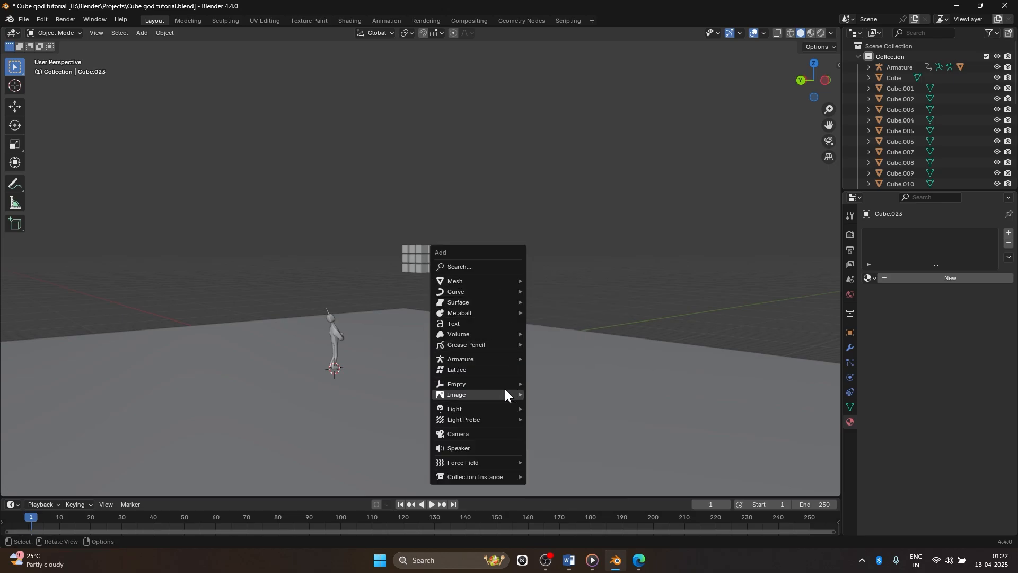
pyautogui.moveTo(495, 281)
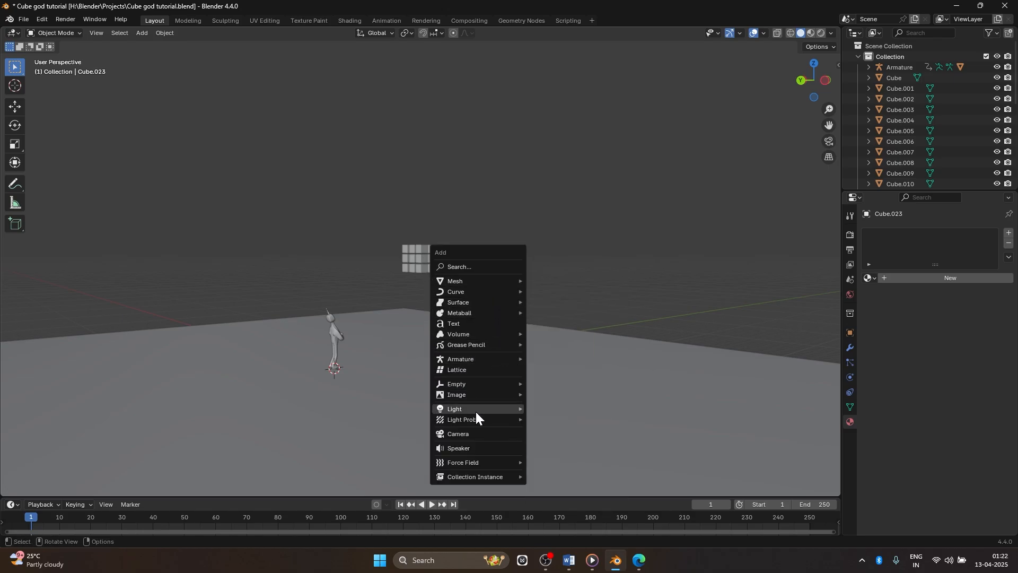
pyautogui.click(477, 434)
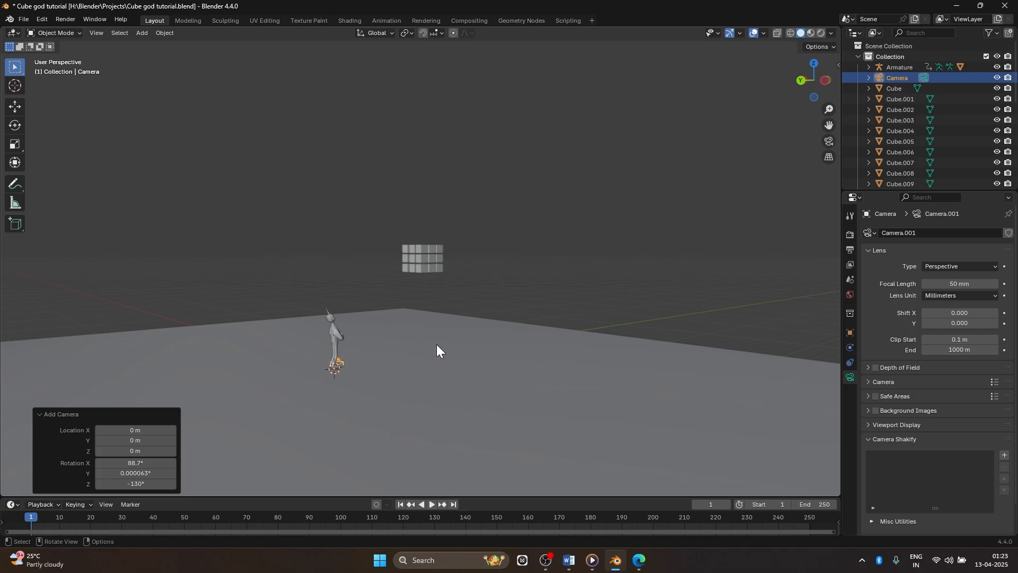
# Frame the character and the floating cube in the viewport and align the new camera to that view
pyautogui.scroll(6, 372, 393)
pyautogui.keyDown('shift'); pyautogui.moveTo(372, 389); pyautogui.dragTo(599, 86, button='middle'); pyautogui.keyUp('shift')
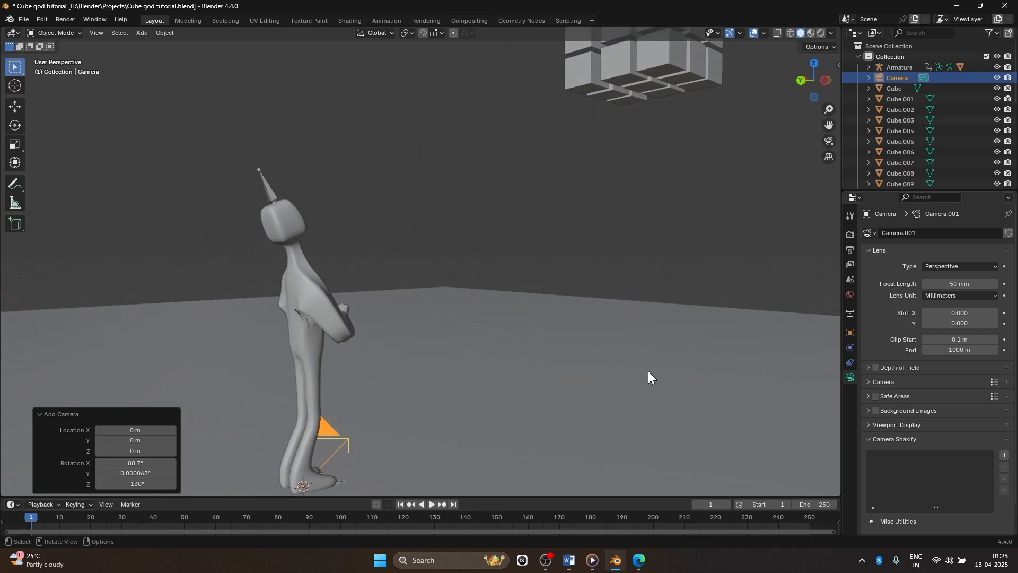
pyautogui.scroll(-6, 616, 362)
pyautogui.moveTo(610, 366); pyautogui.dragTo(535, 340, button='middle')
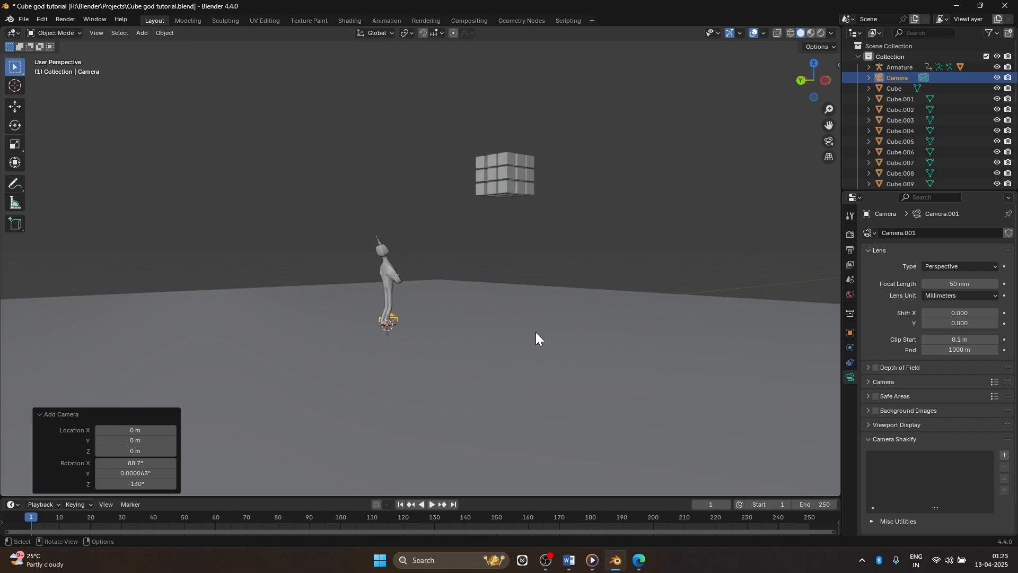
pyautogui.press('KP_0')
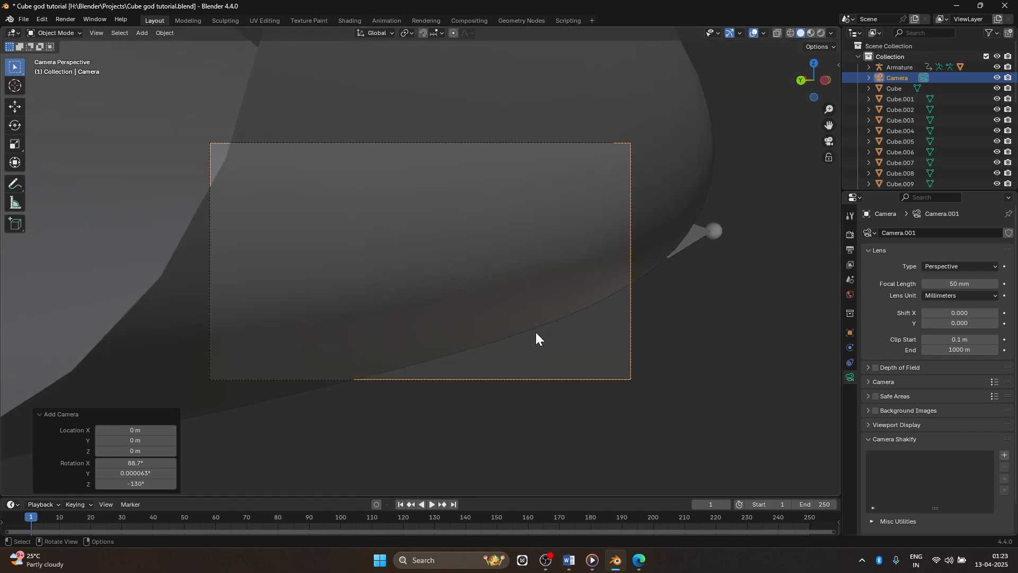
pyautogui.press('KP_0')
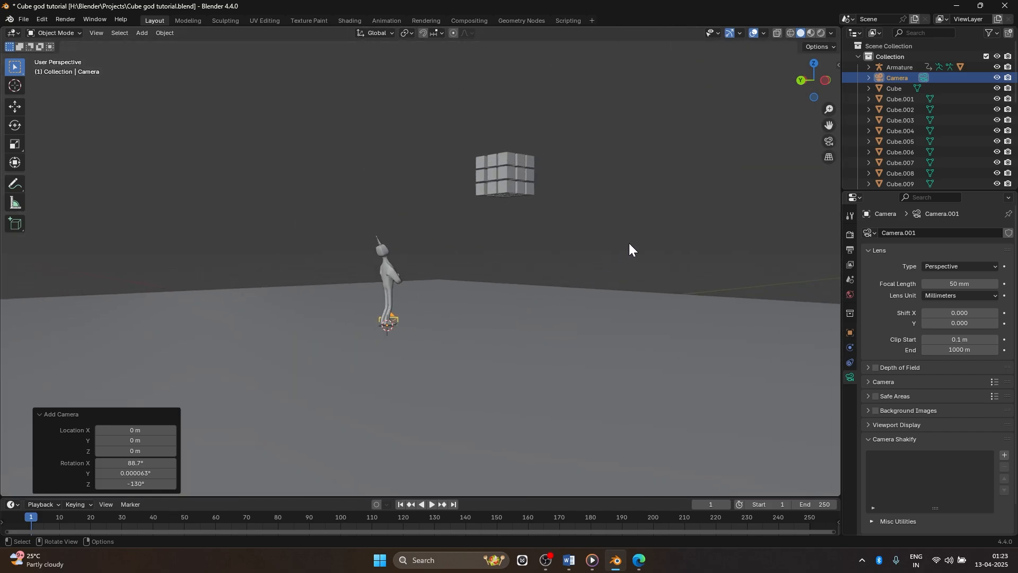
pyautogui.moveTo(631, 247)
pyautogui.mouseDown(button='middle')
pyautogui.moveTo(652, 244)
pyautogui.moveTo(644, 243)
pyautogui.mouseUp(button='middle')
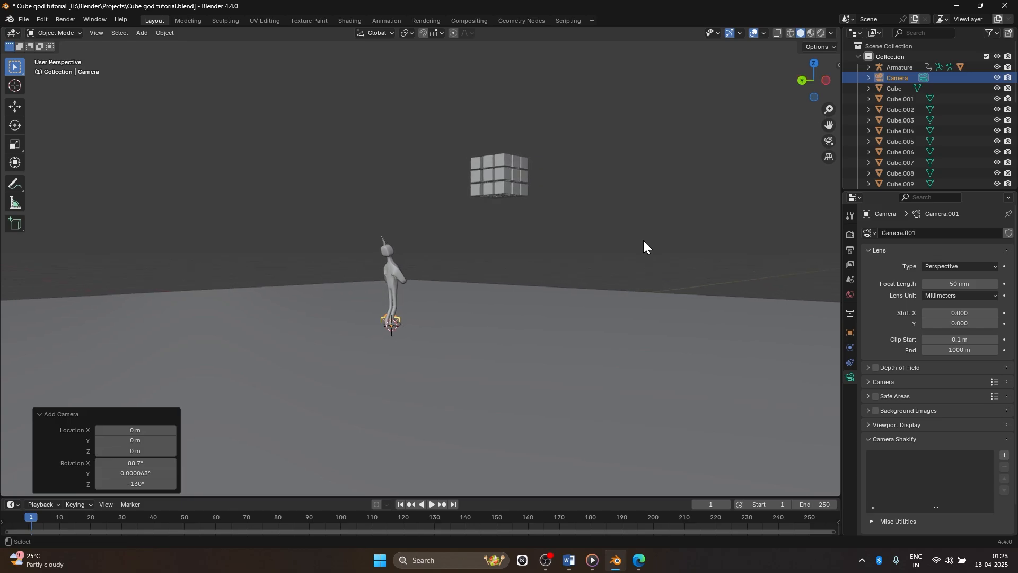
pyautogui.press('ctrl+alt+KP_0')
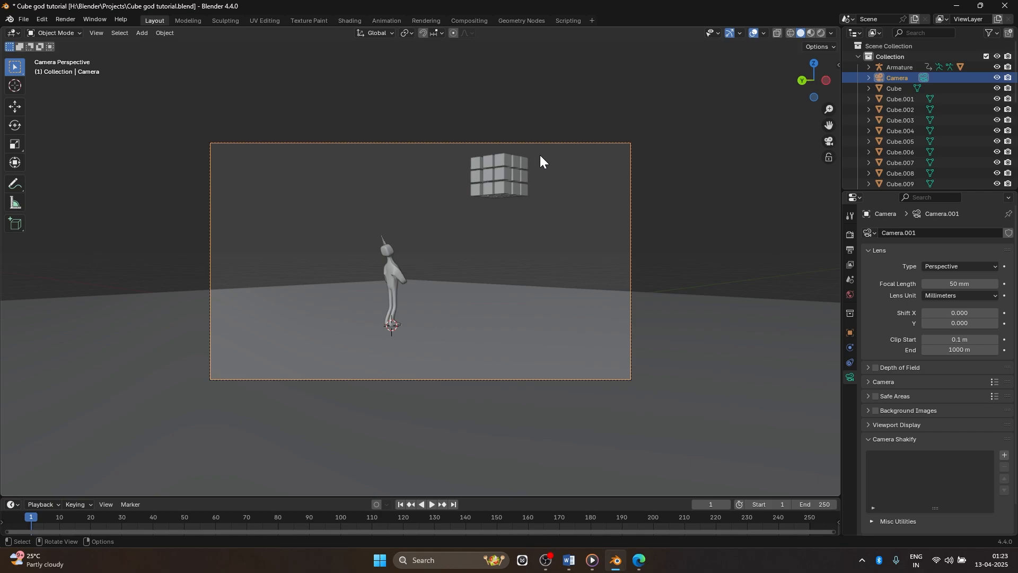
# Refine the camera framing with fly navigation, lowering it so the horizon sits near the character's feet and the cube floats above
pyautogui.hotkey('shift', '`')
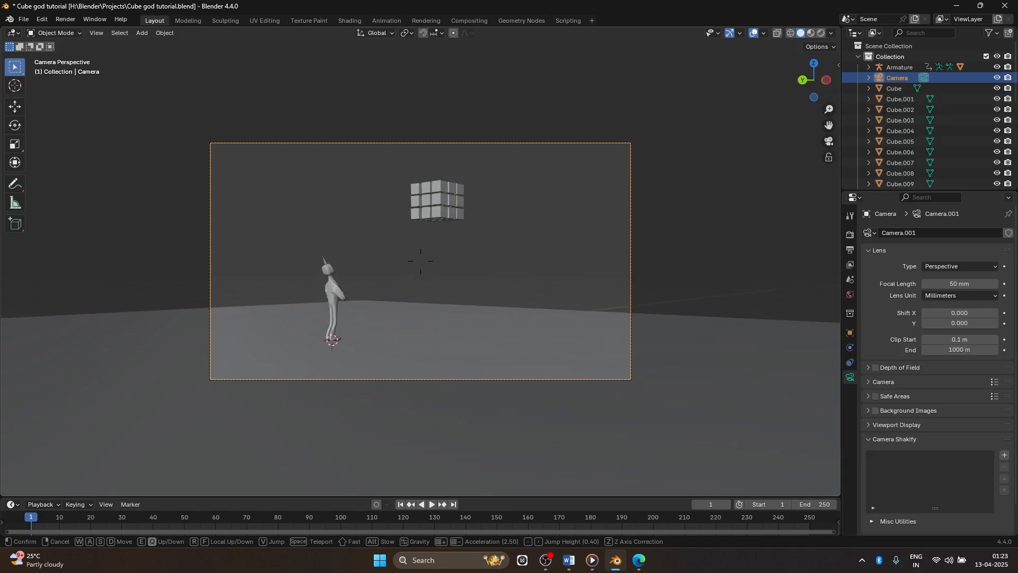
pyautogui.press('q')
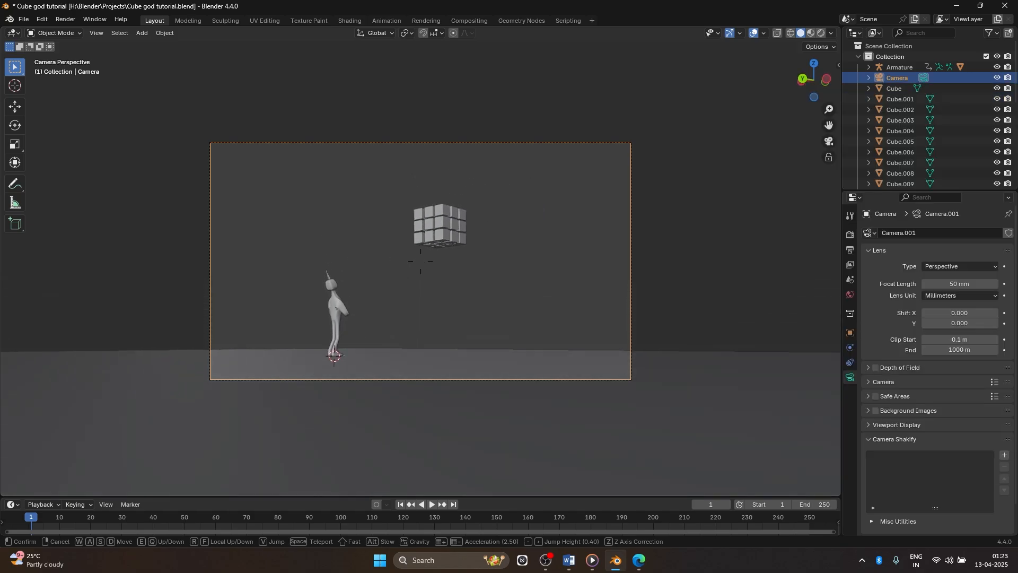
pyautogui.press('e')
pyautogui.press('e')
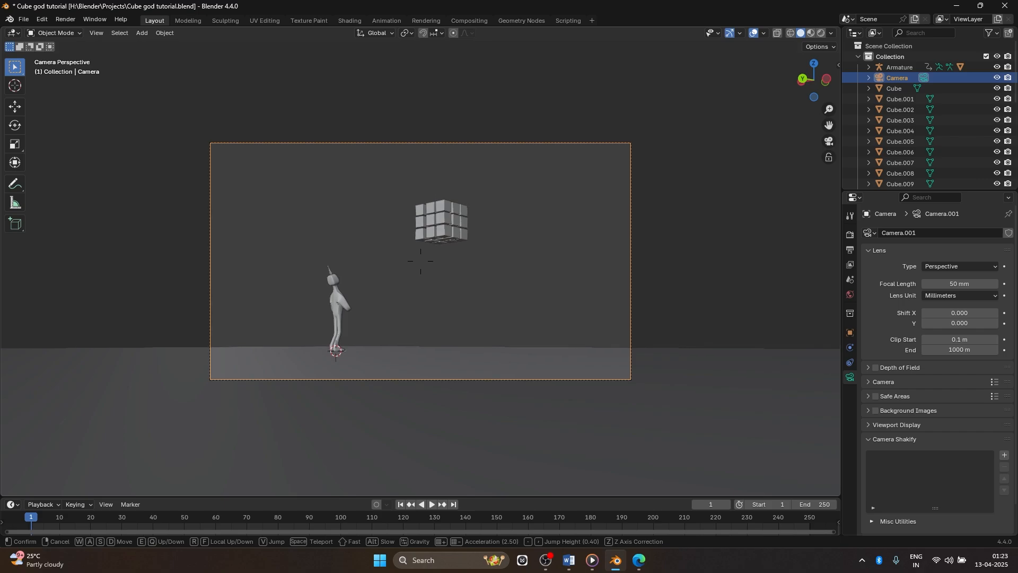
pyautogui.press('w')
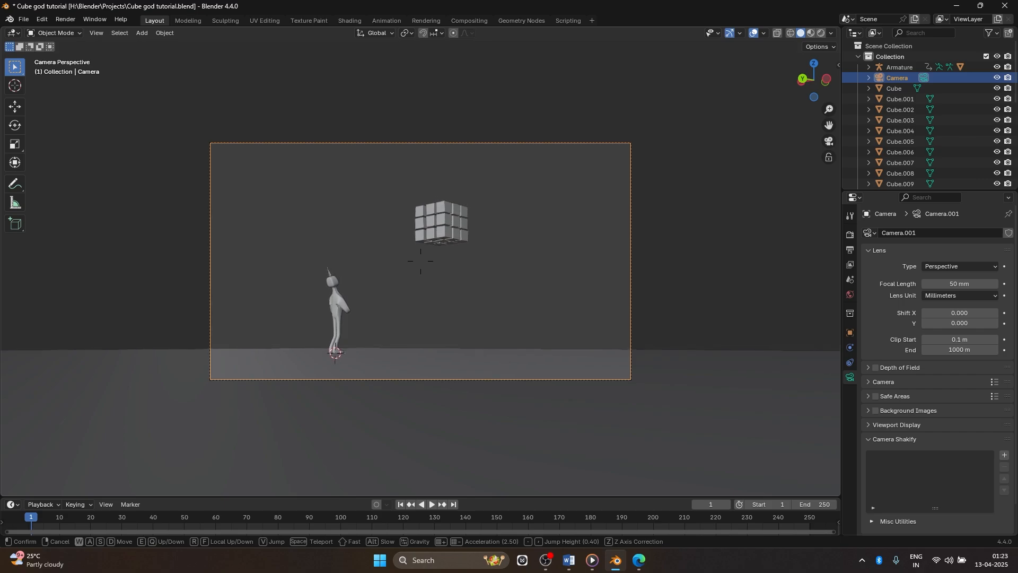
pyautogui.press('s')
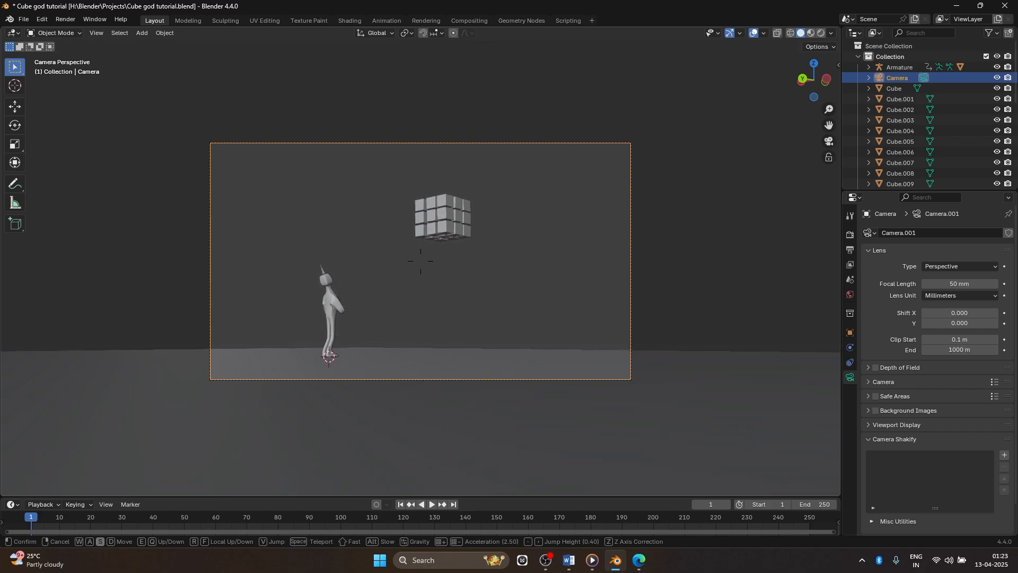
pyautogui.click(540, 155)
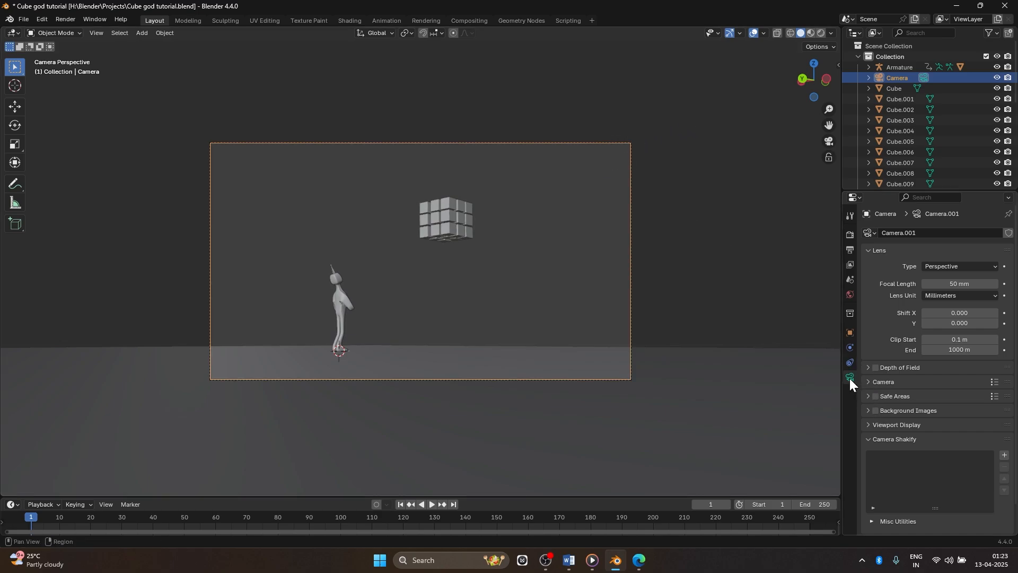
# Set the camera's Passepartout opacity to 1.000 so everything outside the frame is black
pyautogui.scroll(-1, 870, 406)
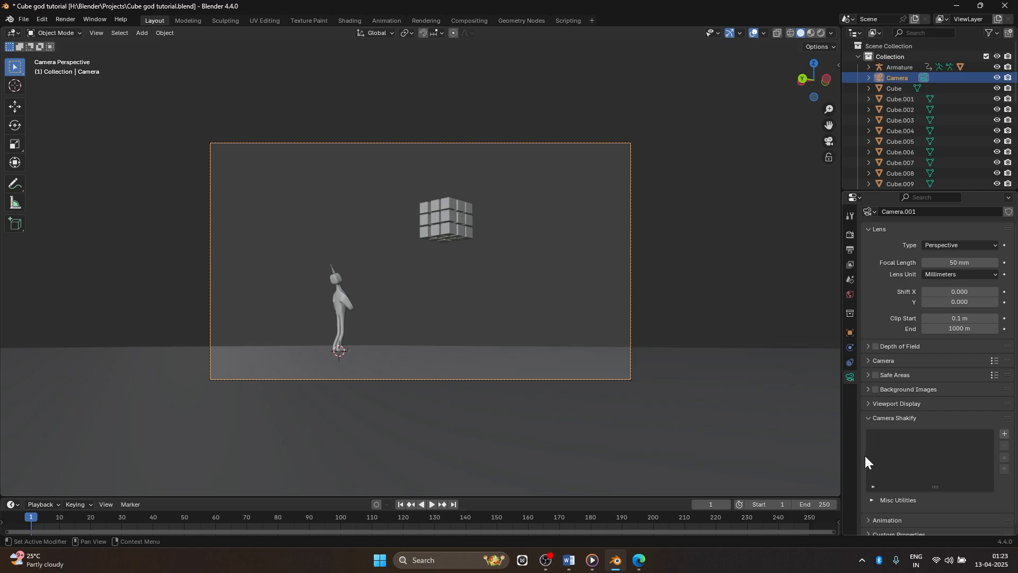
pyautogui.click(873, 404)
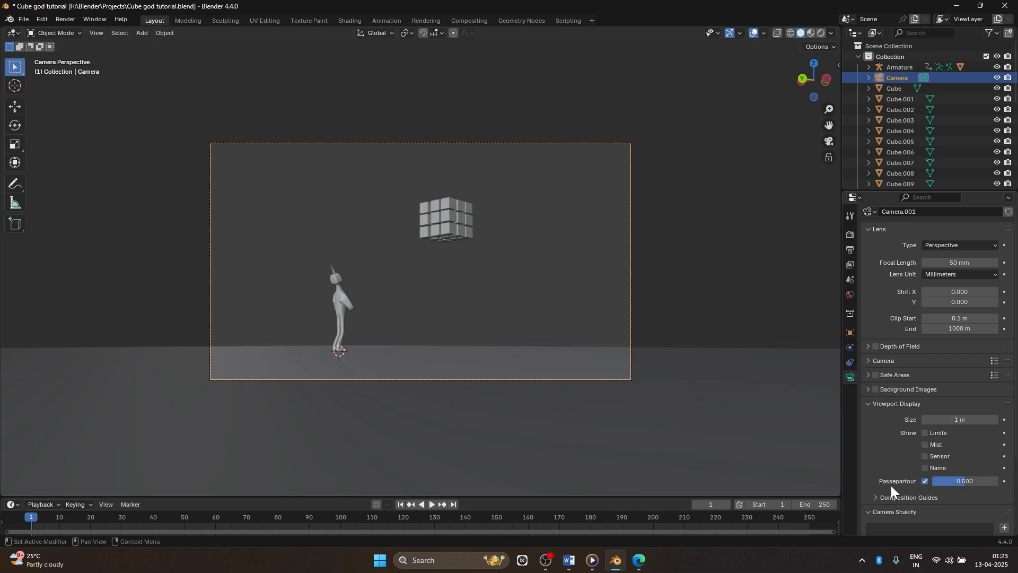
pyautogui.moveTo(953, 482)
pyautogui.mouseDown()
pyautogui.moveTo(997, 482)
pyautogui.moveTo(944, 481)
pyautogui.mouseUp()
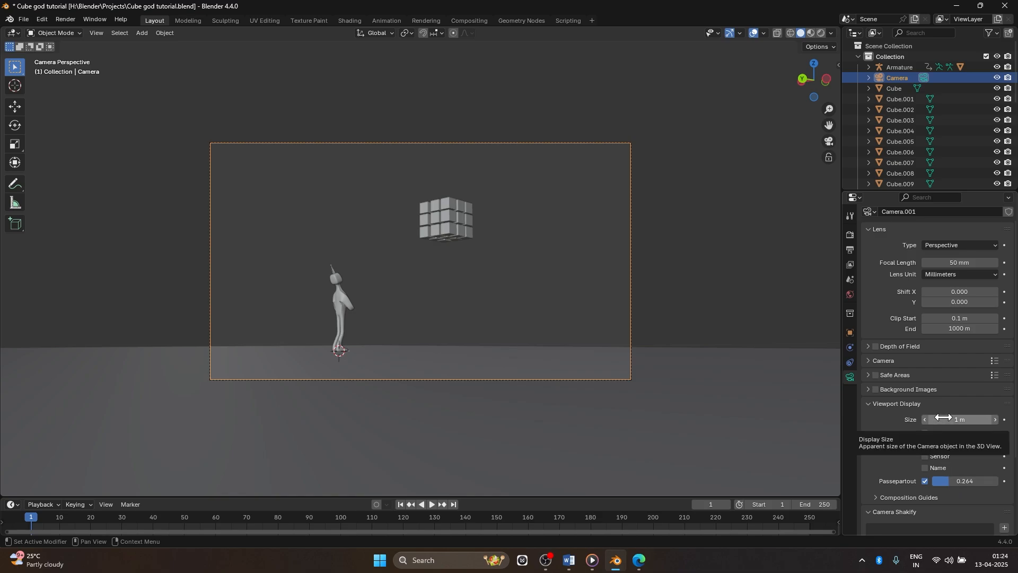
pyautogui.moveTo(955, 481); pyautogui.dragTo(999, 481)
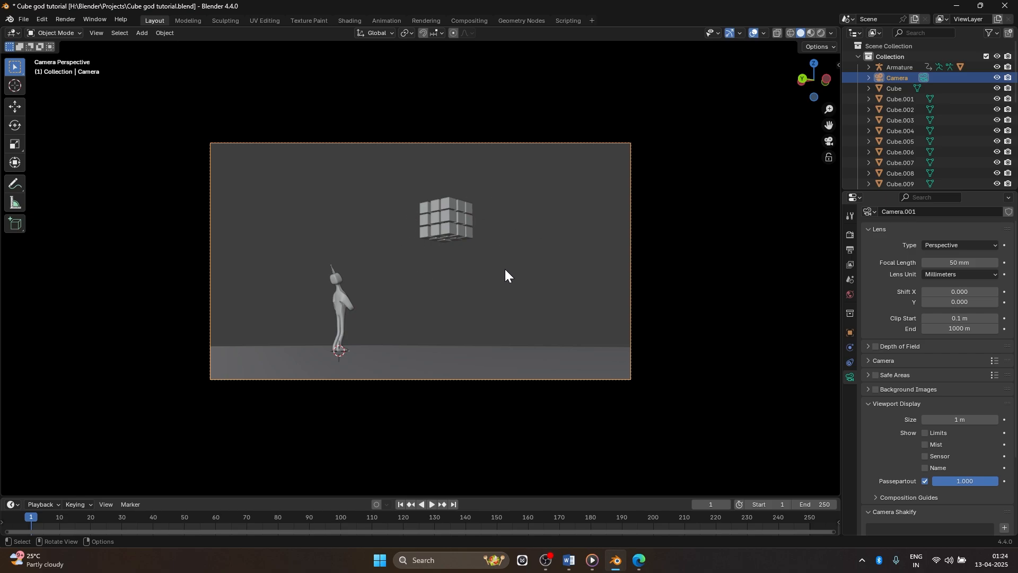
# Enlarge the timeline area and play the animation through the camera to see how long the character moves
pyautogui.moveTo(320, 498); pyautogui.dragTo(320, 360)
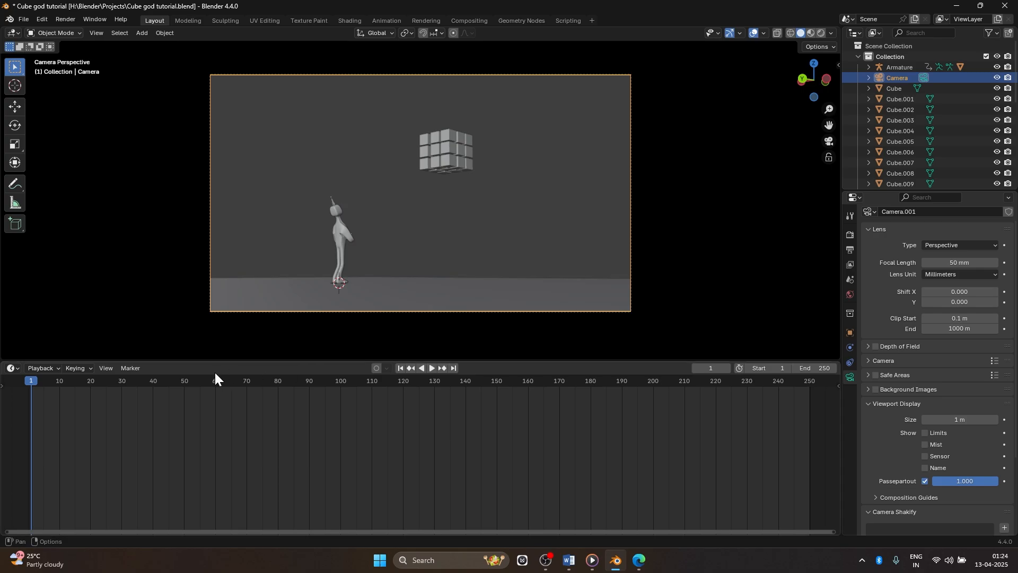
pyautogui.press('space')
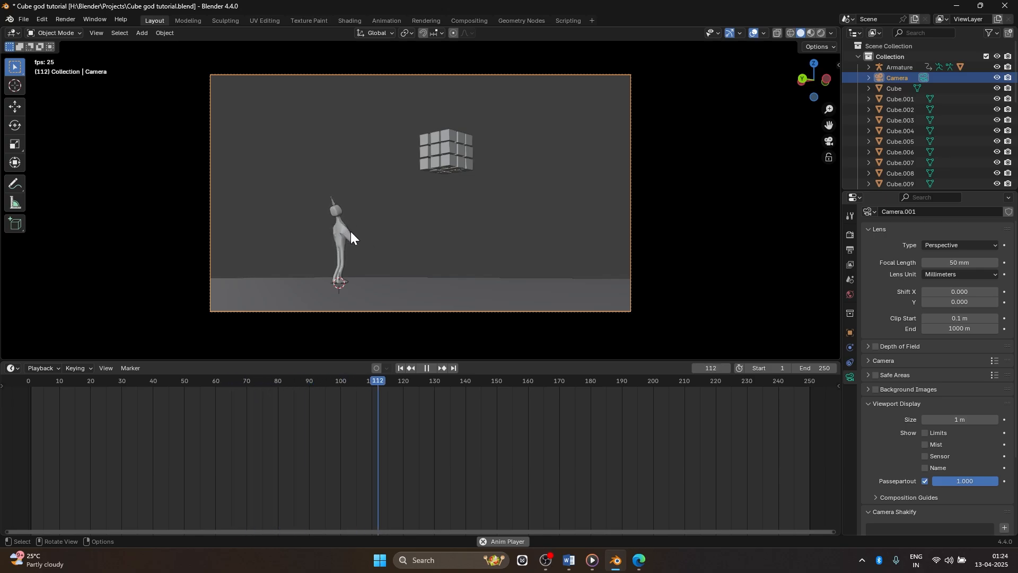
pyautogui.press('space')
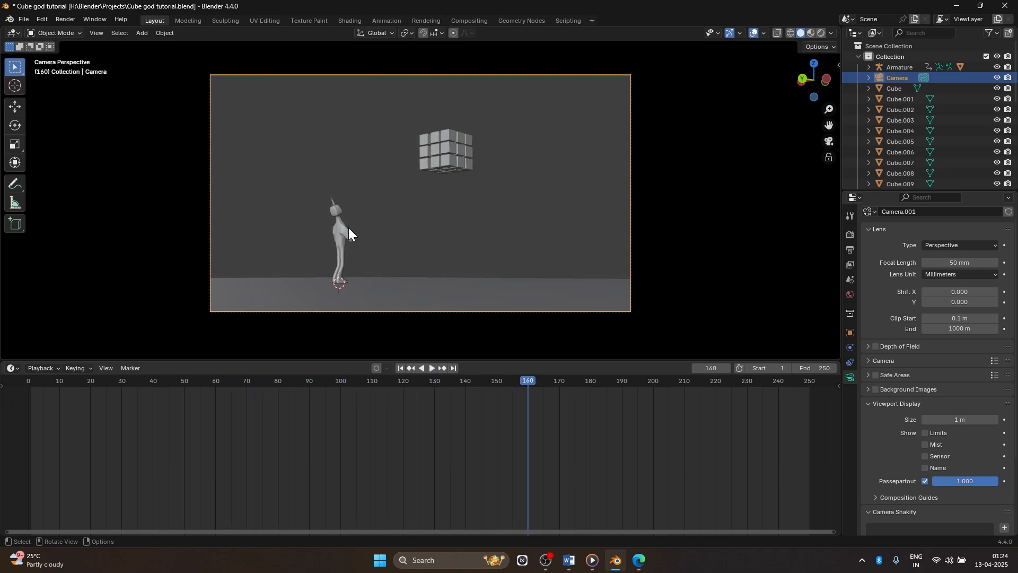
# Select all keyframes of the character's armature and set their F-curve extrapolation to Make Cyclic
pyautogui.click(334, 207)
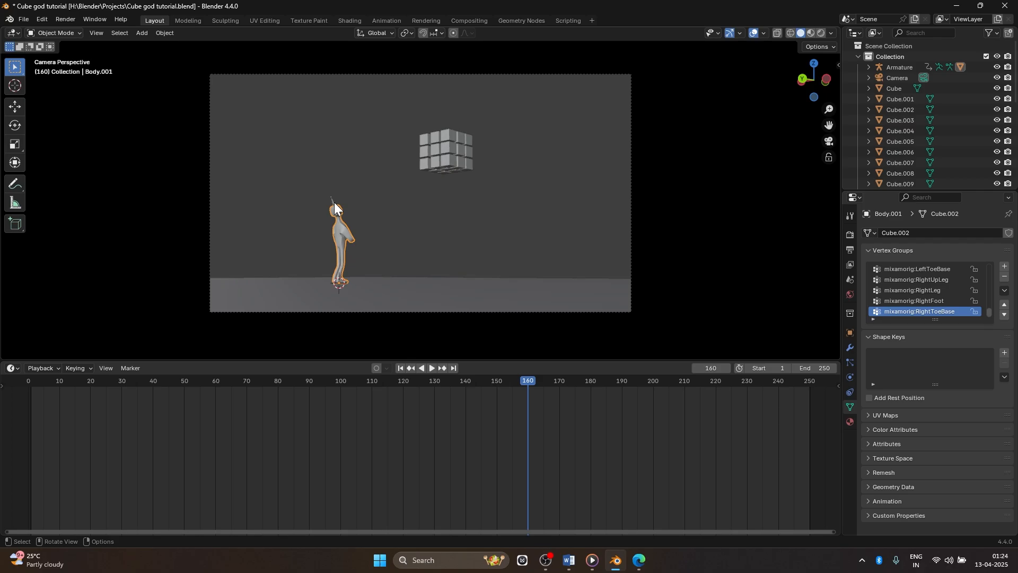
pyautogui.click(334, 199)
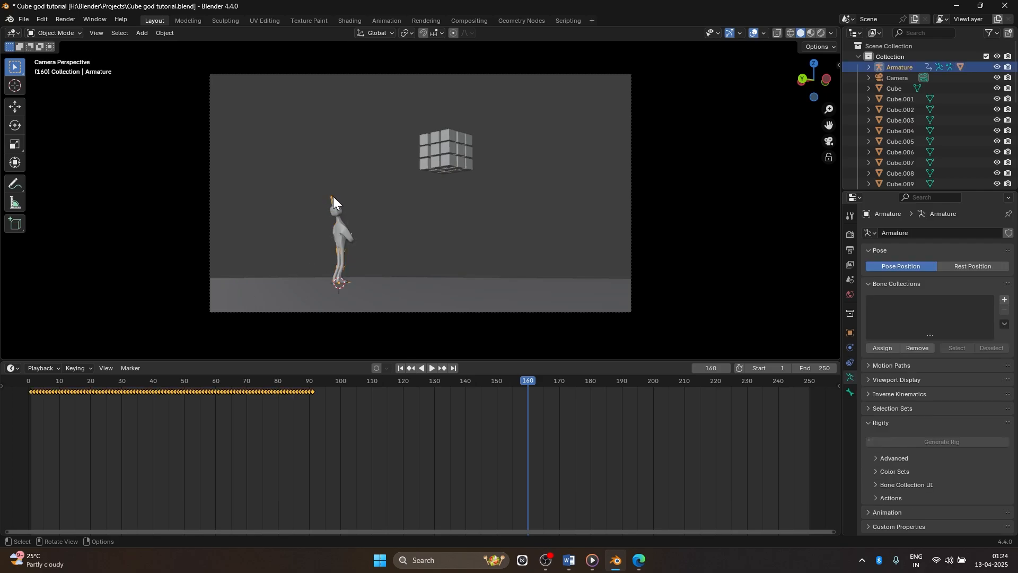
pyautogui.moveTo(384, 424); pyautogui.dragTo(24, 382)
pyautogui.moveTo(364, 430); pyautogui.dragTo(8, 388)
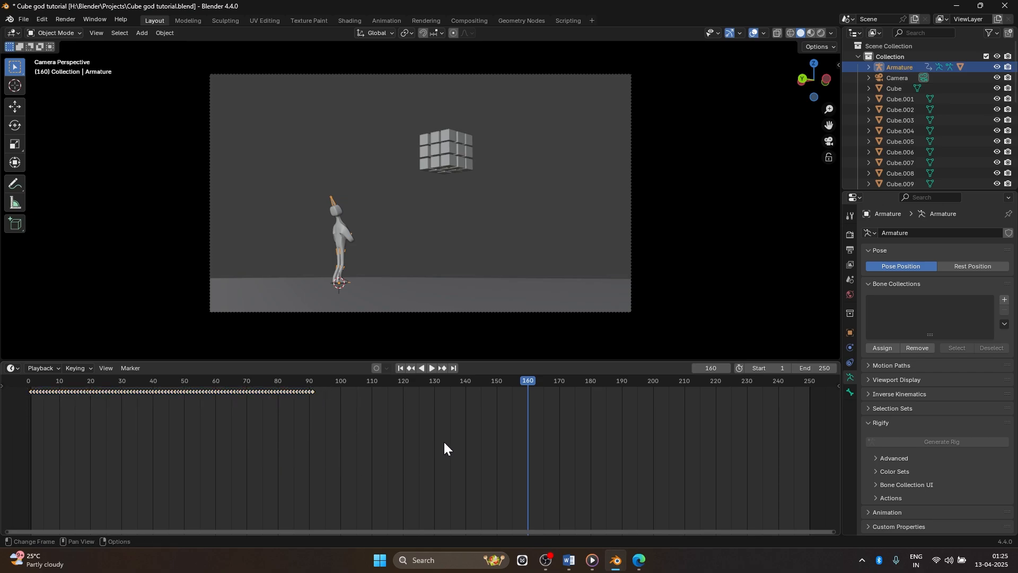
pyautogui.moveTo(444, 448); pyautogui.dragTo(27, 384)
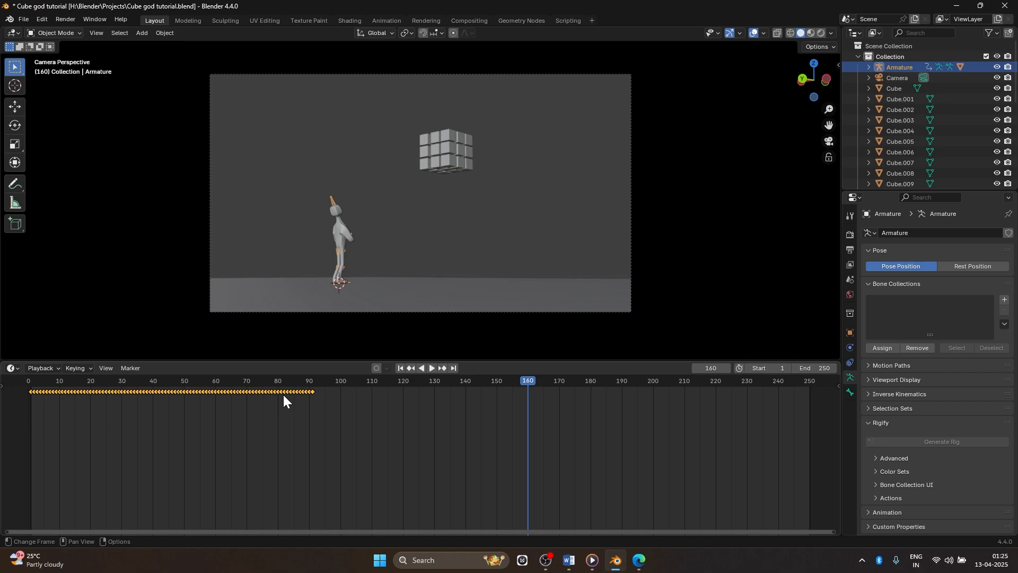
pyautogui.hotkey('shift', 'e')
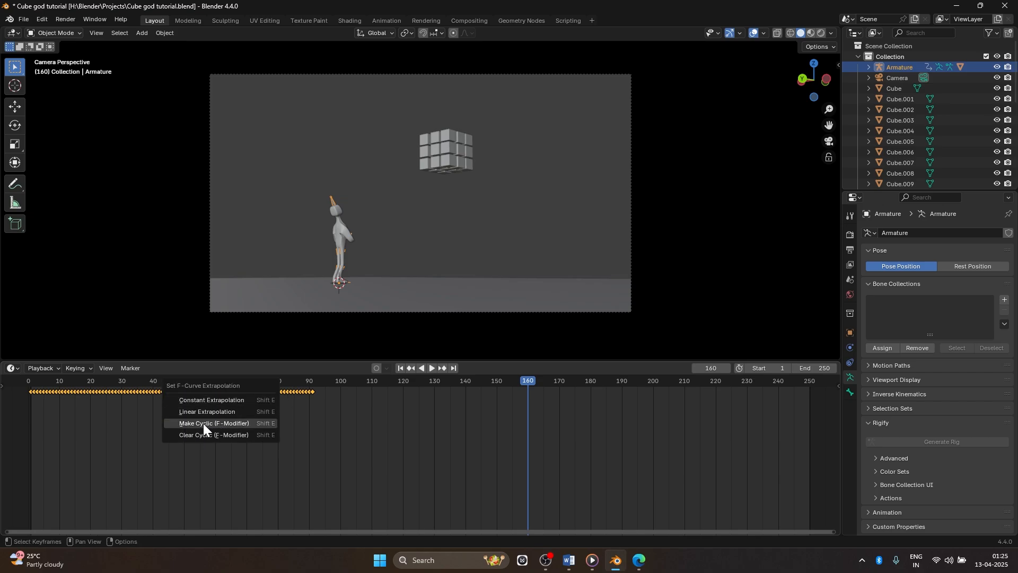
pyautogui.click(218, 423)
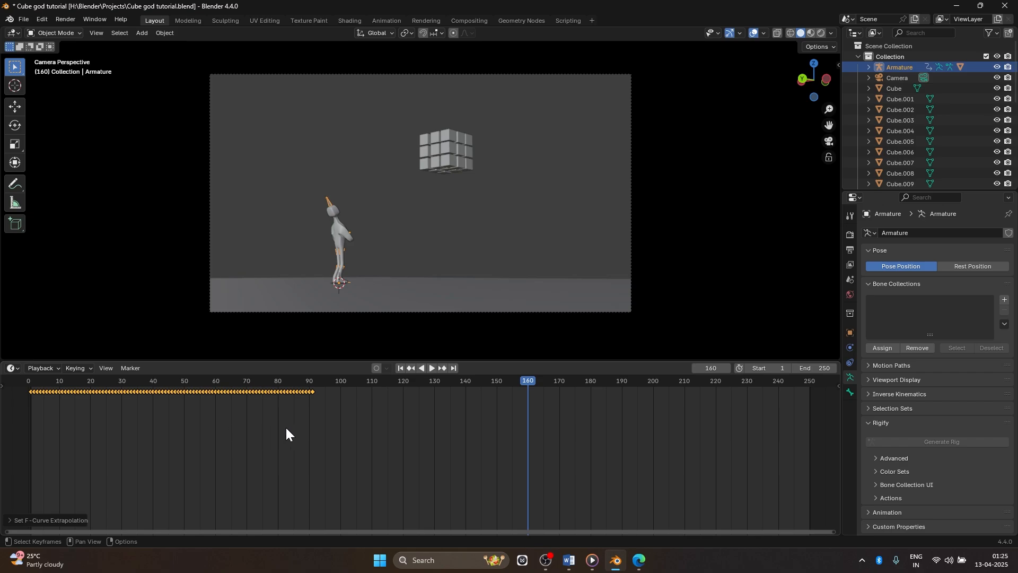
# Play the animation from the first frame to check the character's looping motion, and return to frame 1
pyautogui.click(401, 368)
pyautogui.press('space')
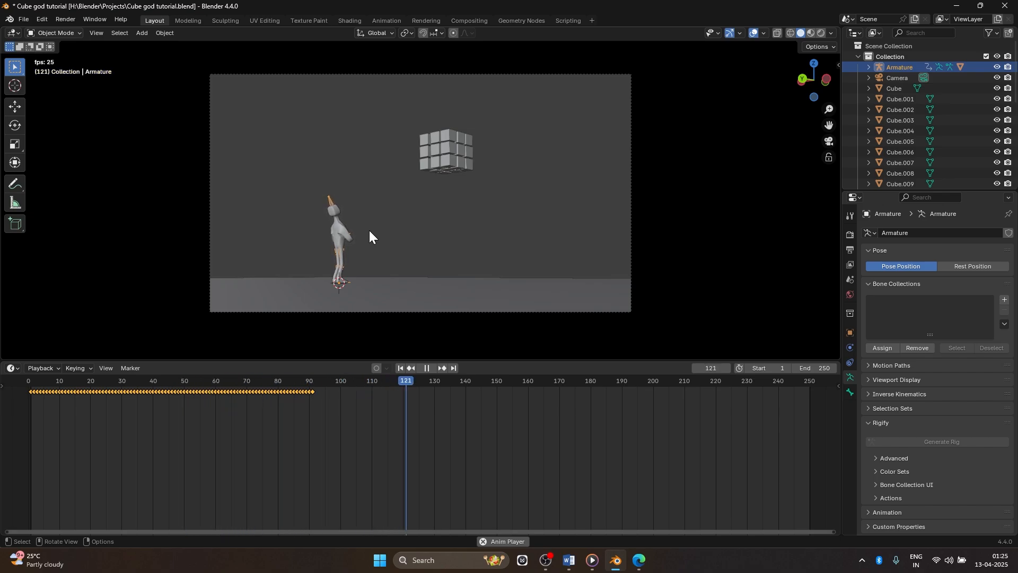
pyautogui.press('space')
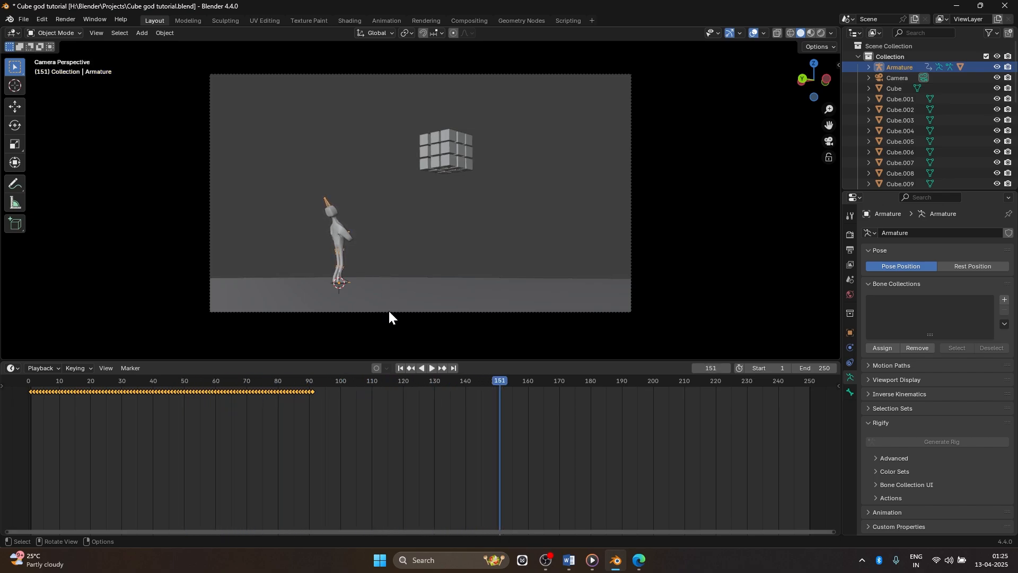
pyautogui.click(400, 367)
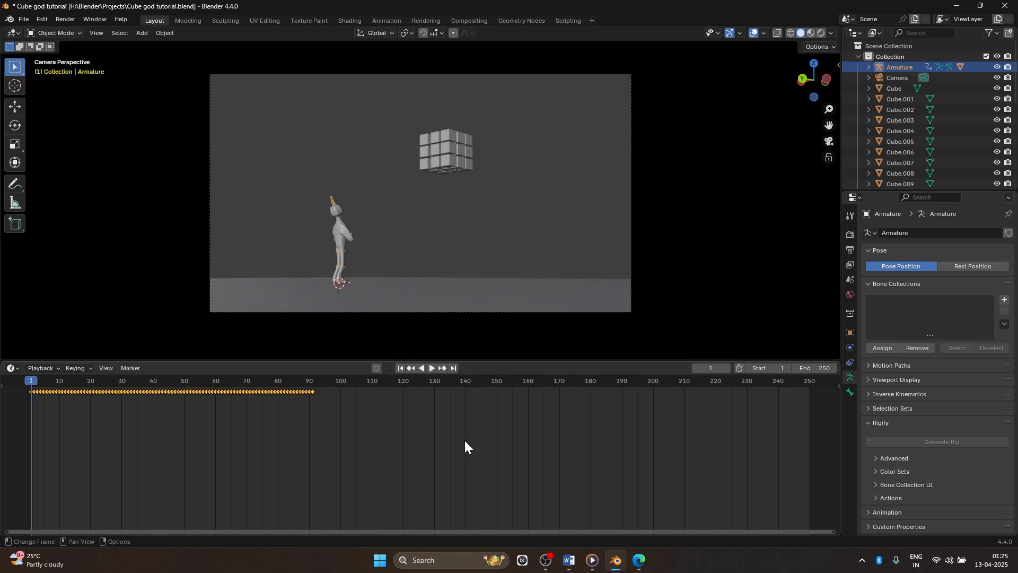
# Try to join all the small cubes of the floating cube into one object
pyautogui.moveTo(396, 106); pyautogui.dragTo(511, 195)
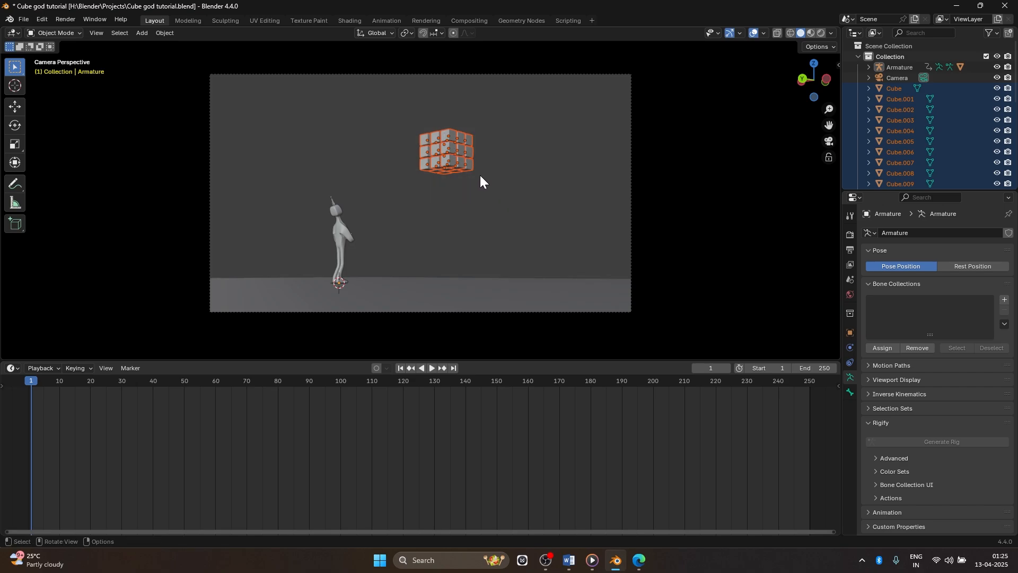
pyautogui.rightClick(442, 145)
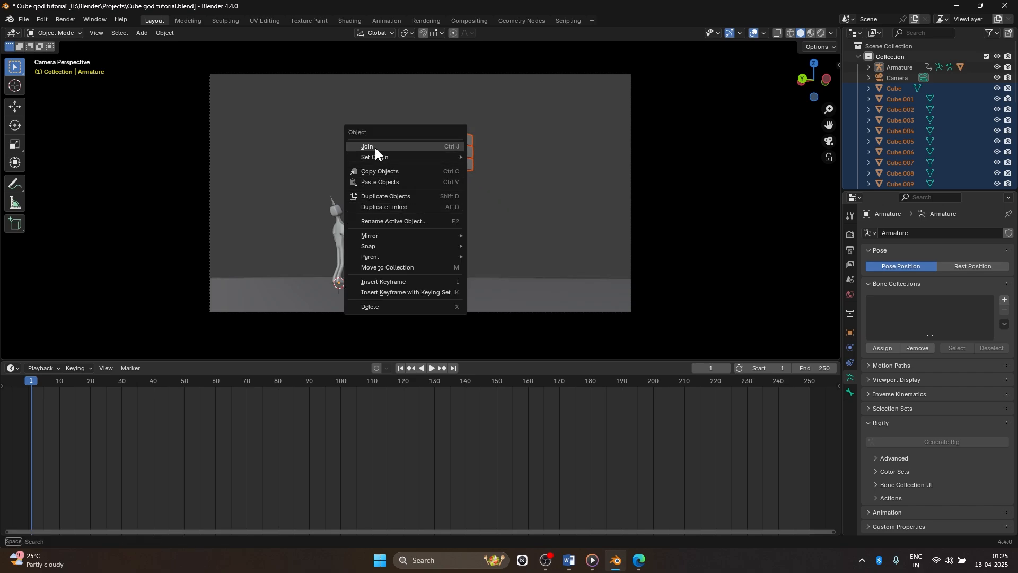
pyautogui.click(375, 147)
# Select all the small cubes of the floating cube with one of them active and join them into one object
pyautogui.click(458, 148)
pyautogui.click(469, 151)
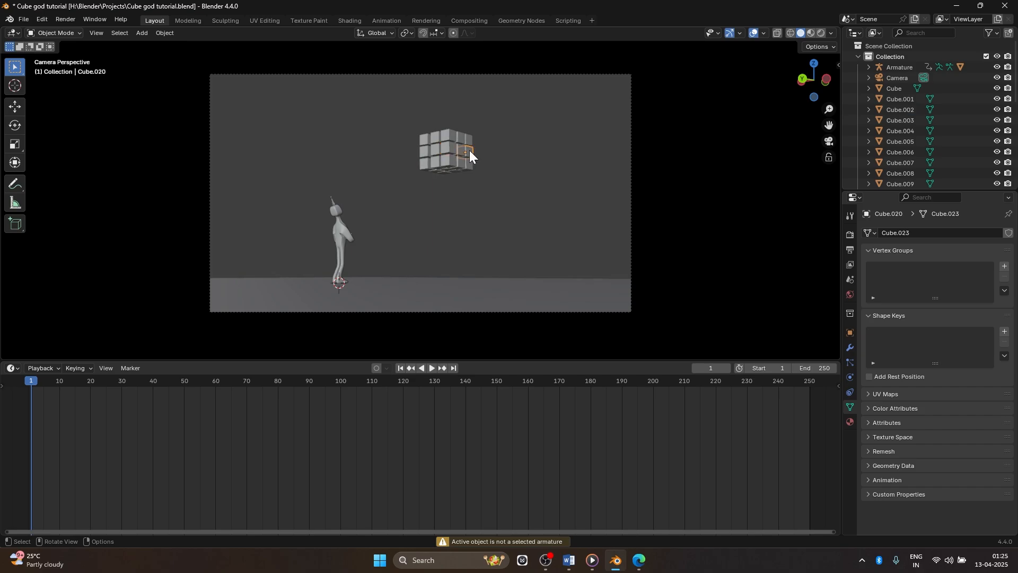
pyautogui.click(419, 139)
pyautogui.moveTo(372, 108); pyautogui.dragTo(516, 186)
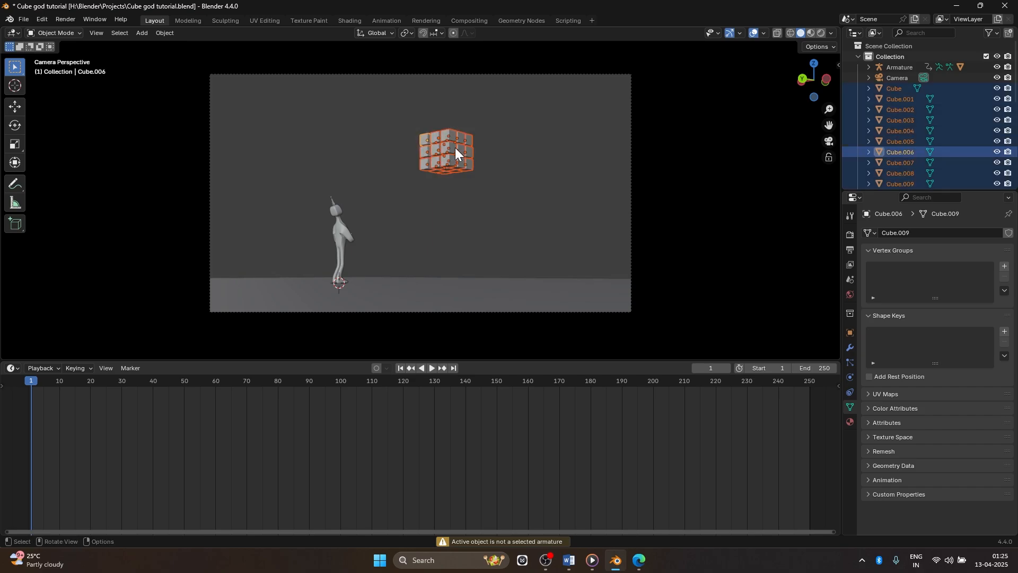
pyautogui.click(423, 139)
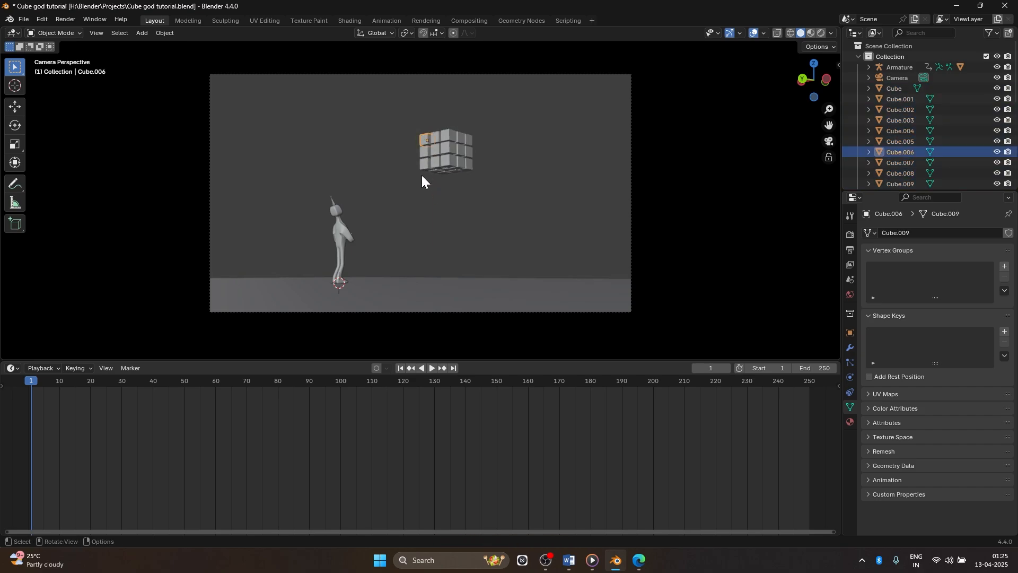
pyautogui.moveTo(381, 106); pyautogui.dragTo(533, 192)
pyautogui.rightClick(448, 151)
pyautogui.click(405, 155)
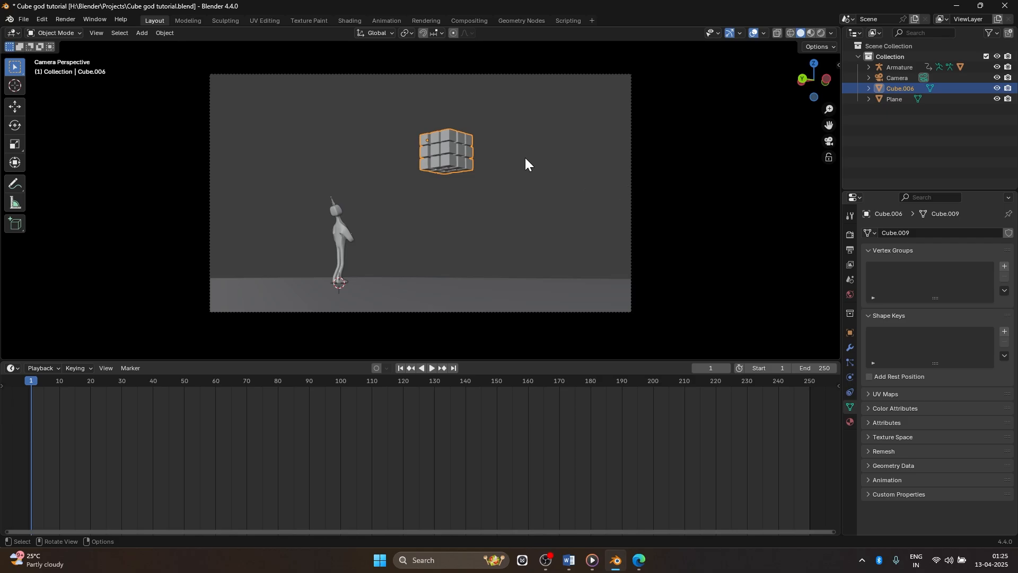
# Switch to Media Player, examine the floating cube's tilt about 7 seconds into the reference video, and return to Blender
pyautogui.click(593, 563)
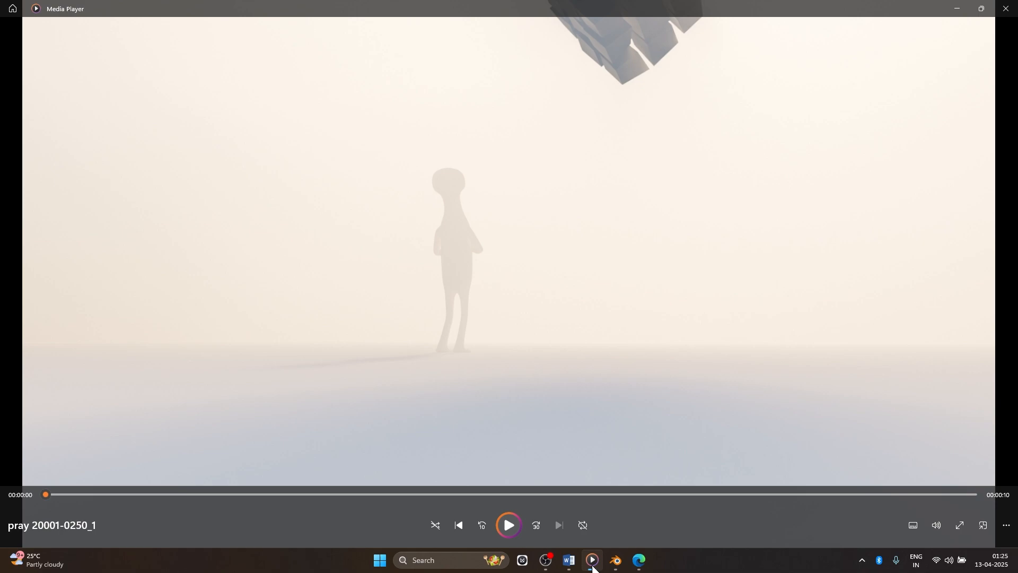
pyautogui.doubleClick(555, 291)
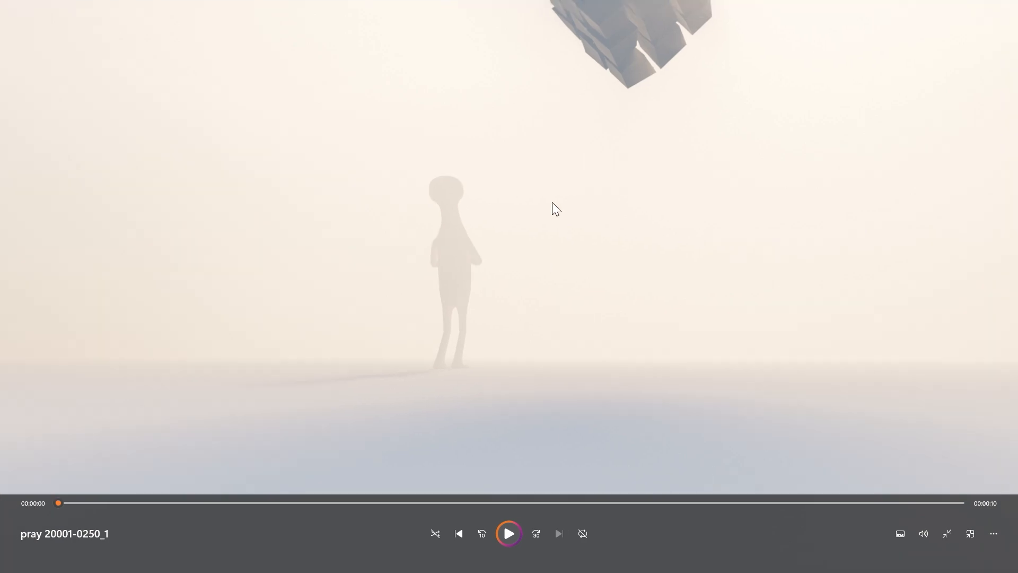
pyautogui.click(734, 502)
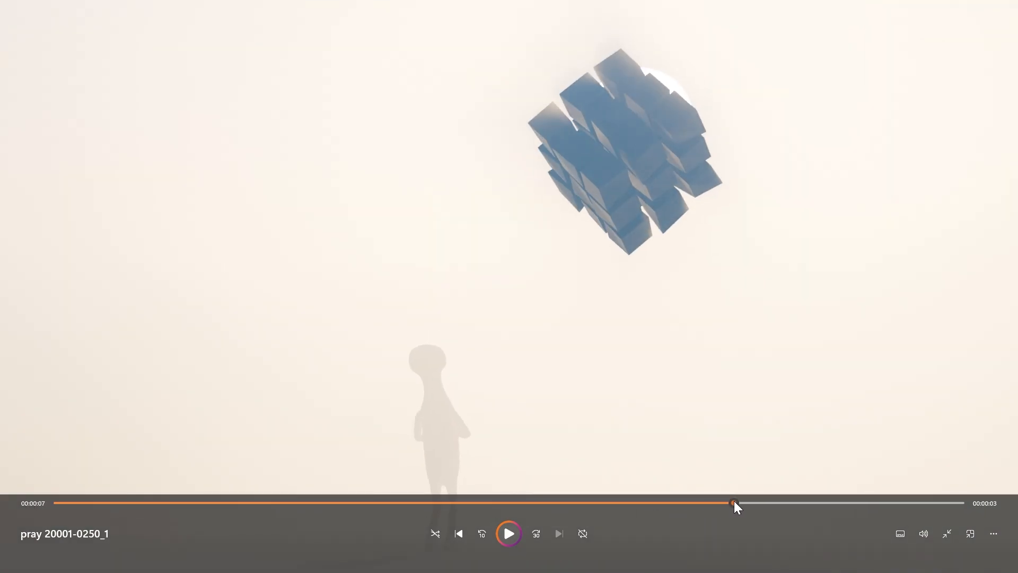
pyautogui.click(706, 503)
pyautogui.click(671, 502)
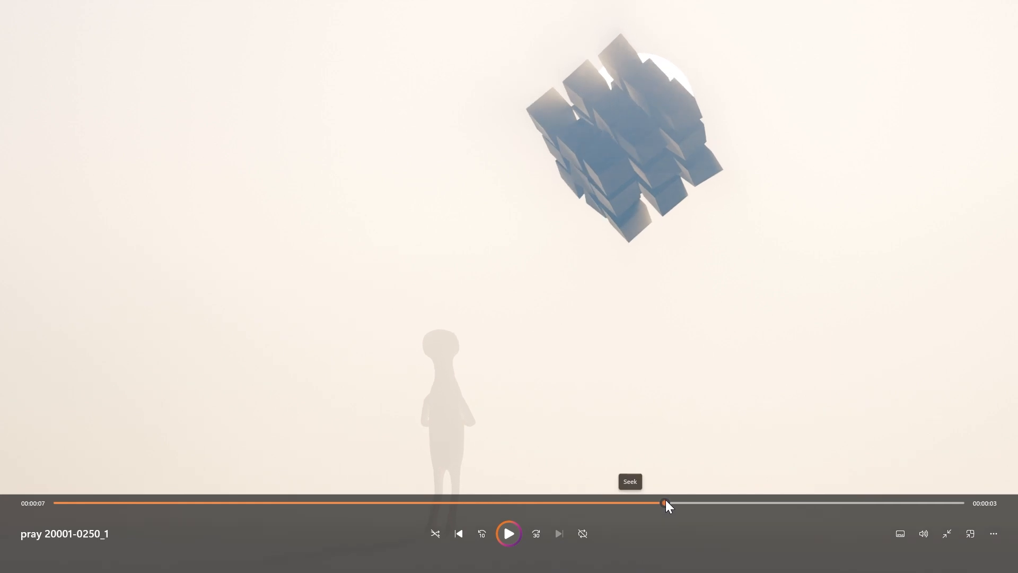
pyautogui.doubleClick(561, 268)
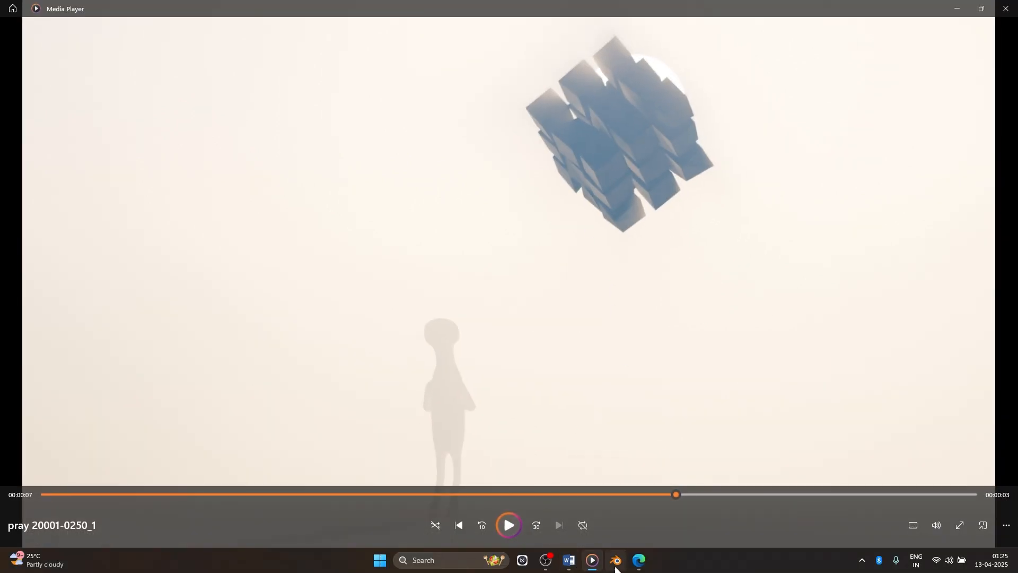
pyautogui.click(615, 560)
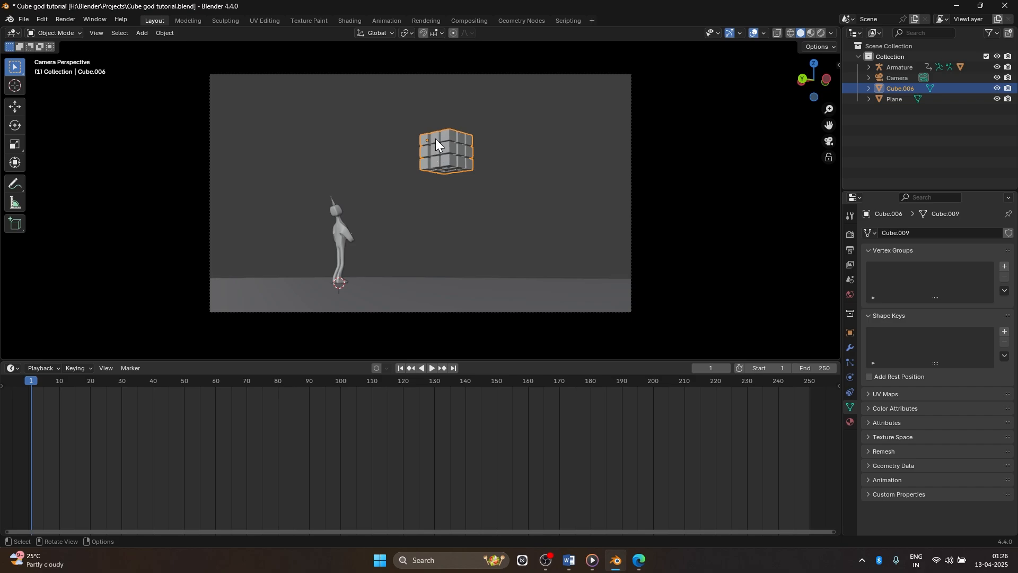
# Tilt the joined cube with a free trackball rotation of about 66.5° and 31.5°
pyautogui.press('r')
pyautogui.press('r')
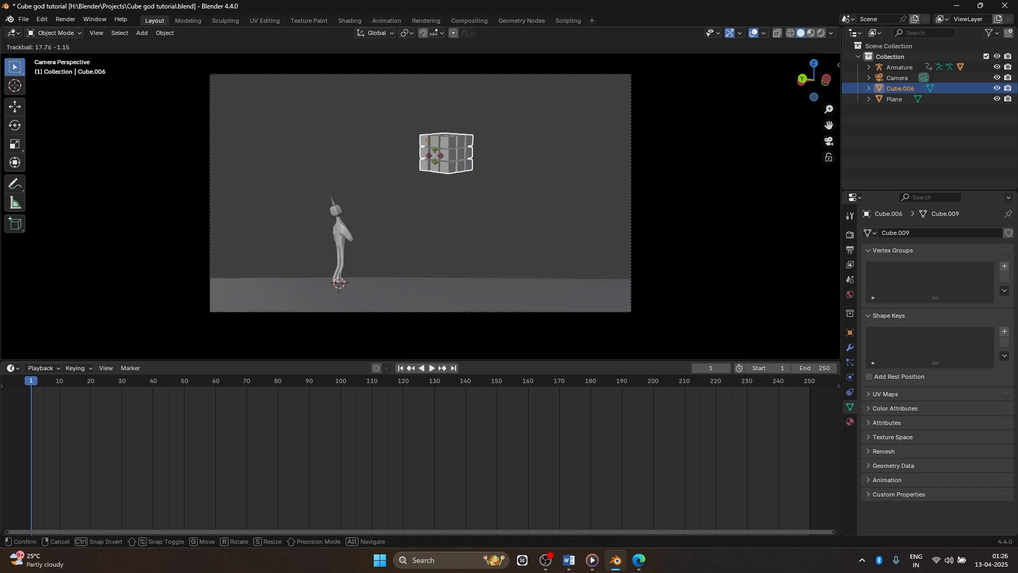
pyautogui.click(463, 202)
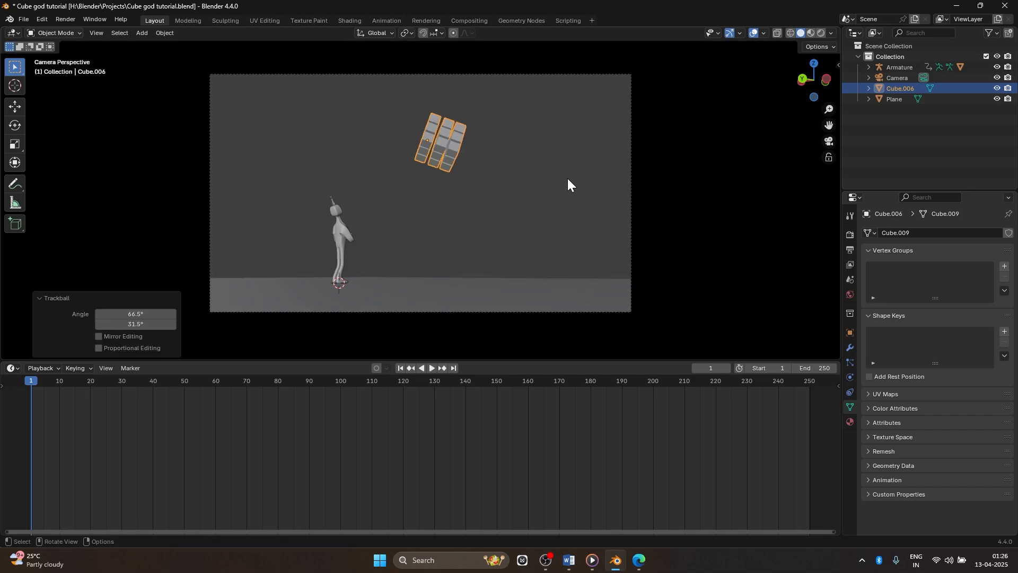
pyautogui.click(540, 176)
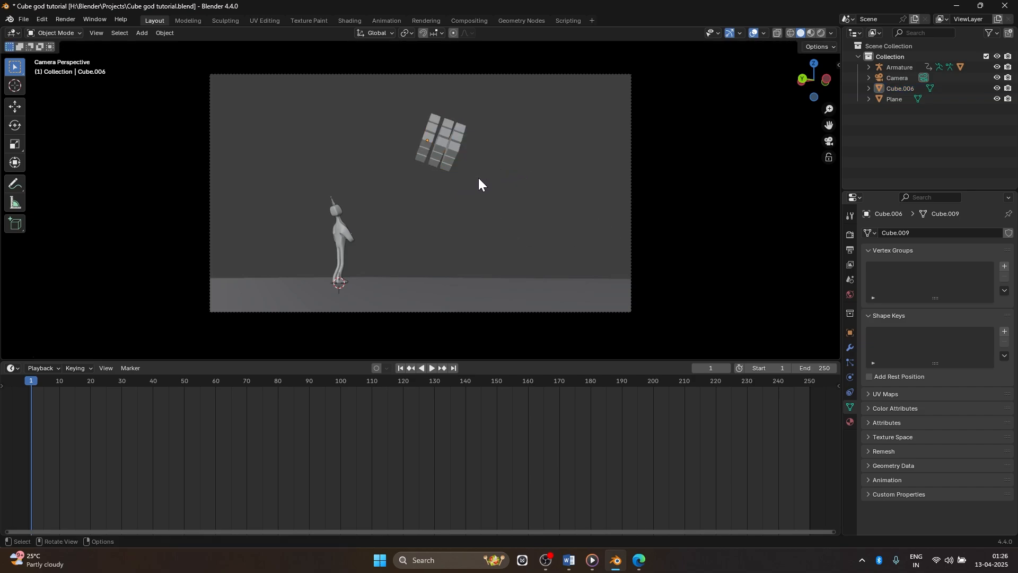
# Add a Displace modifier to the joined cube
pyautogui.click(450, 135)
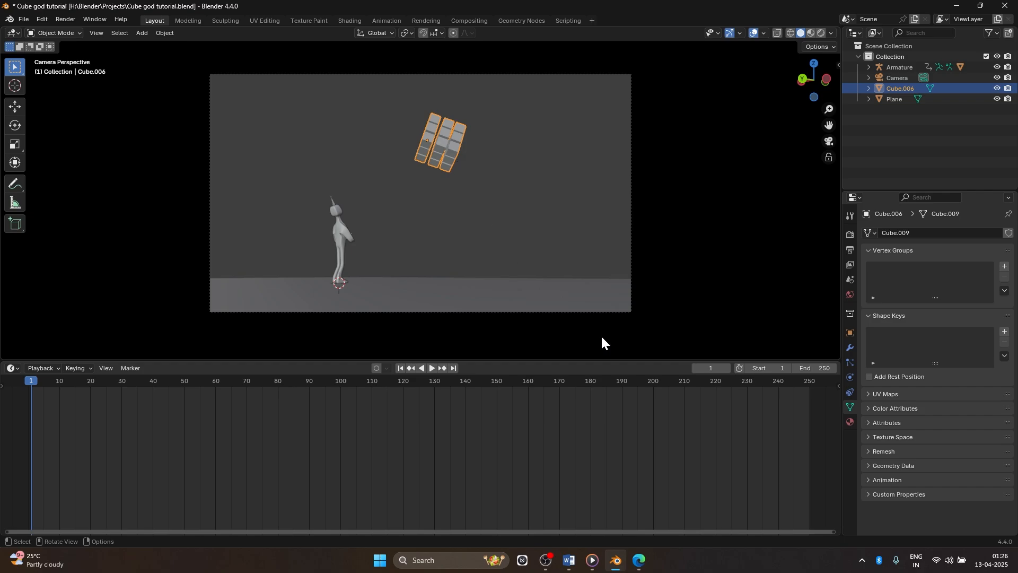
pyautogui.click(851, 349)
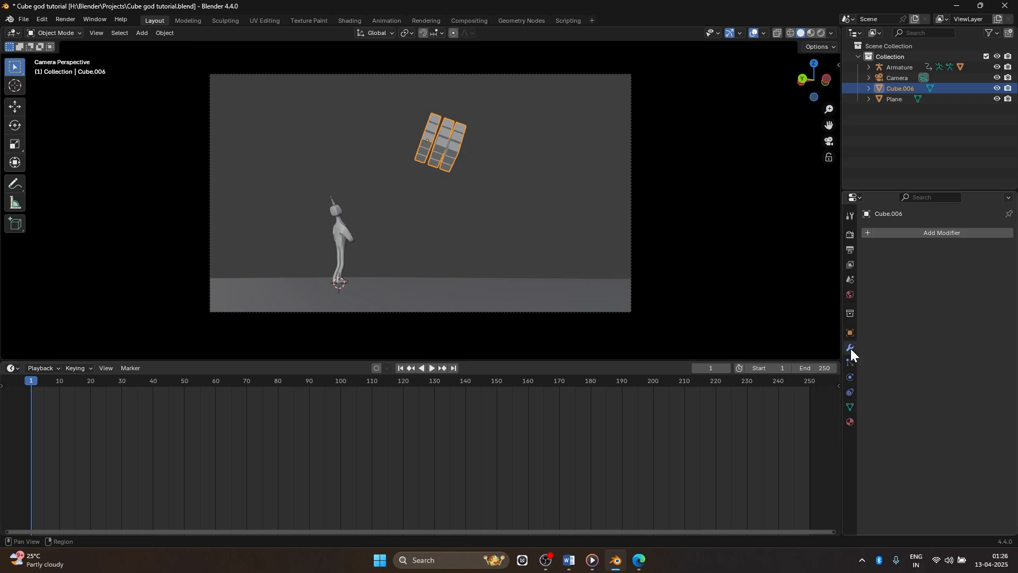
pyautogui.click(928, 231)
pyautogui.click(927, 230)
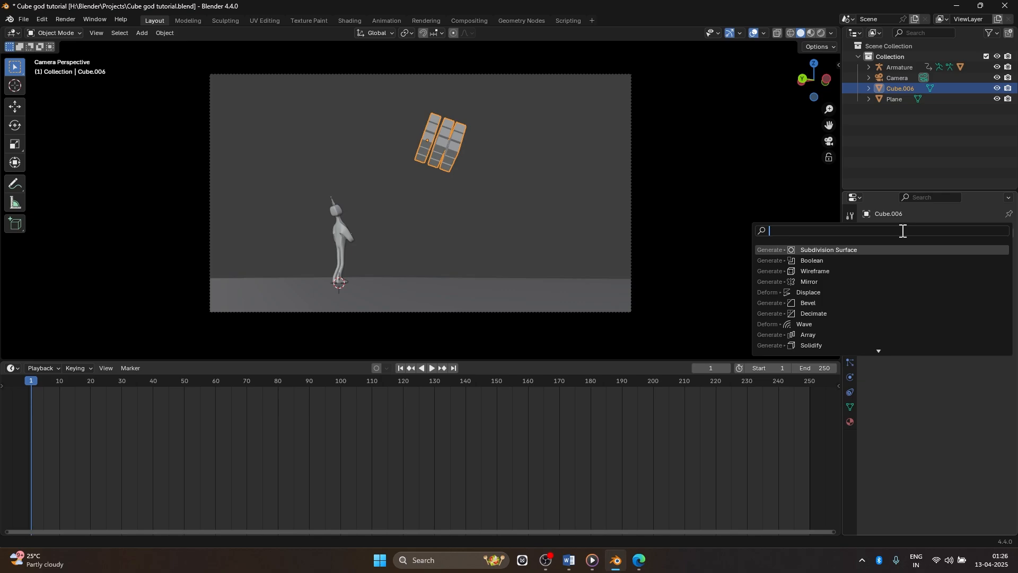
pyautogui.write('noi')
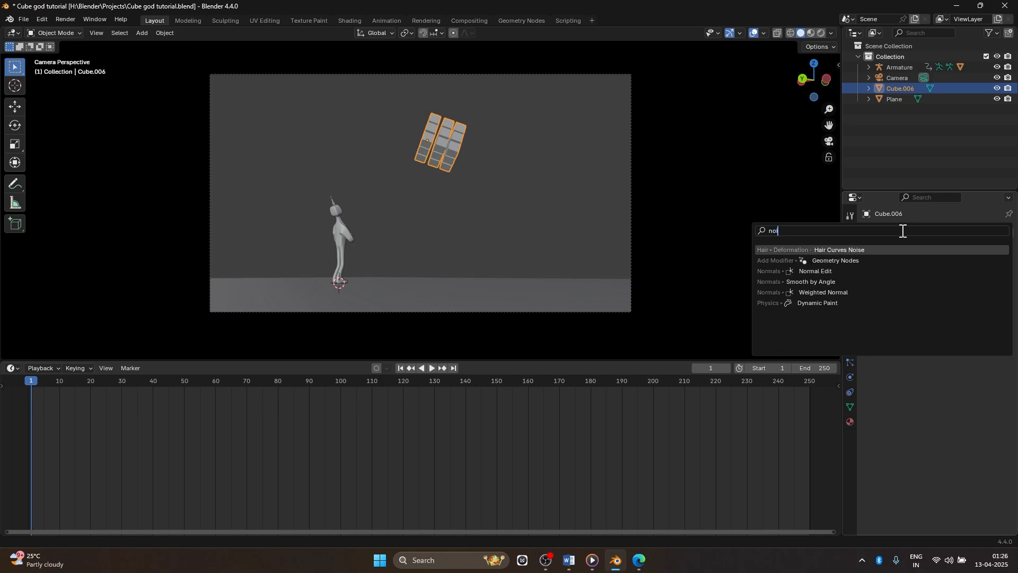
pyautogui.write('se')
pyautogui.press('BackSpace')
pyautogui.press('BackSpace')
pyautogui.press('BackSpace')
pyautogui.press('BackSpace')
pyautogui.press('BackSpace')
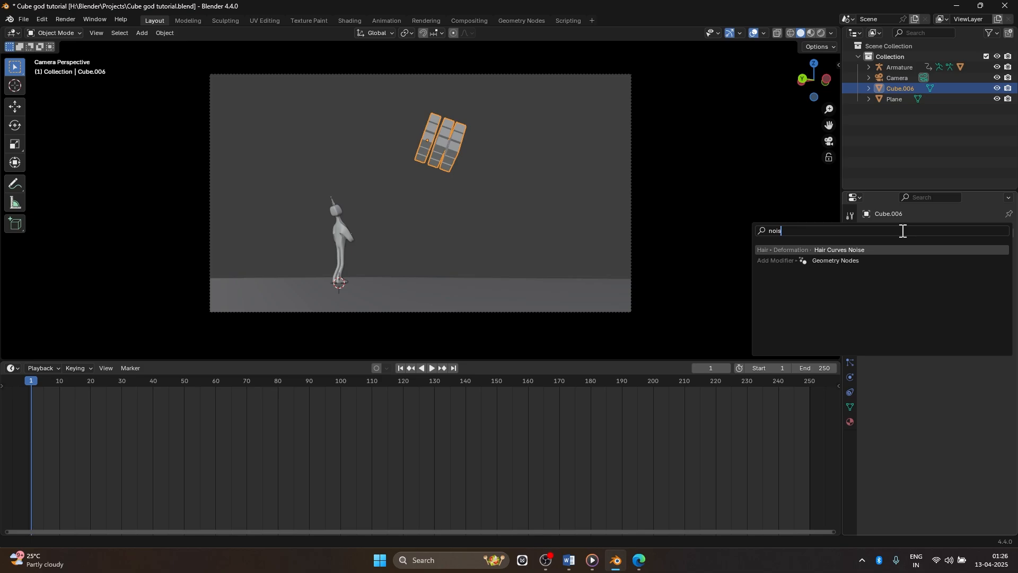
pyautogui.write('Dis')
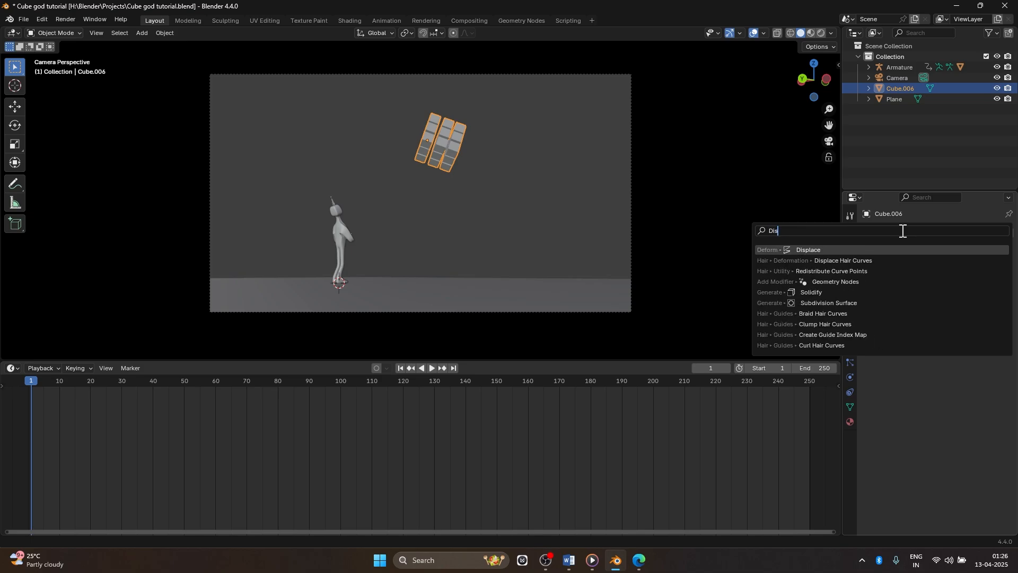
pyautogui.click(832, 244)
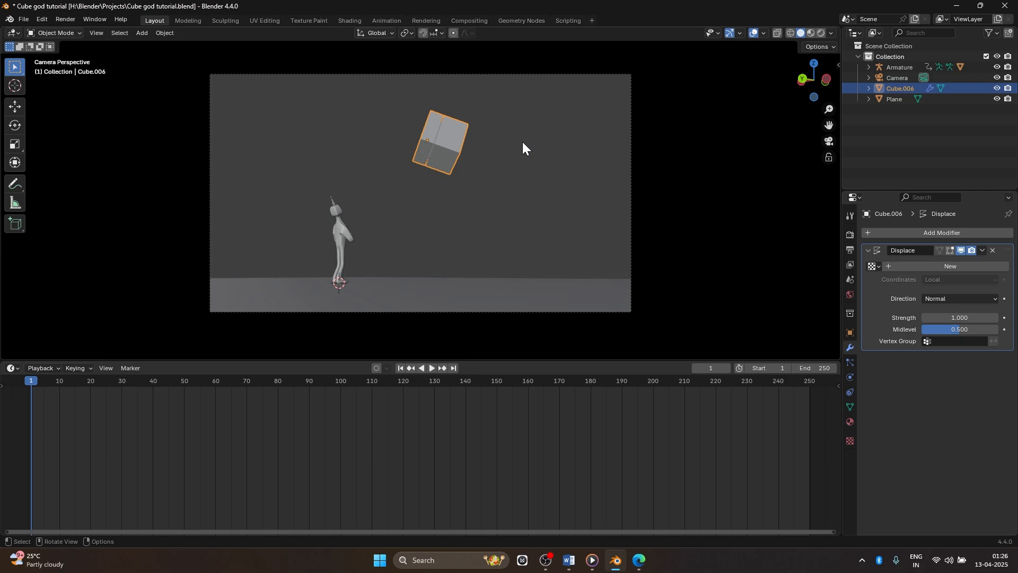
# Create a new Voronoi texture for the cube's Displace modifier and briefly play the animation to check it
pyautogui.click(912, 266)
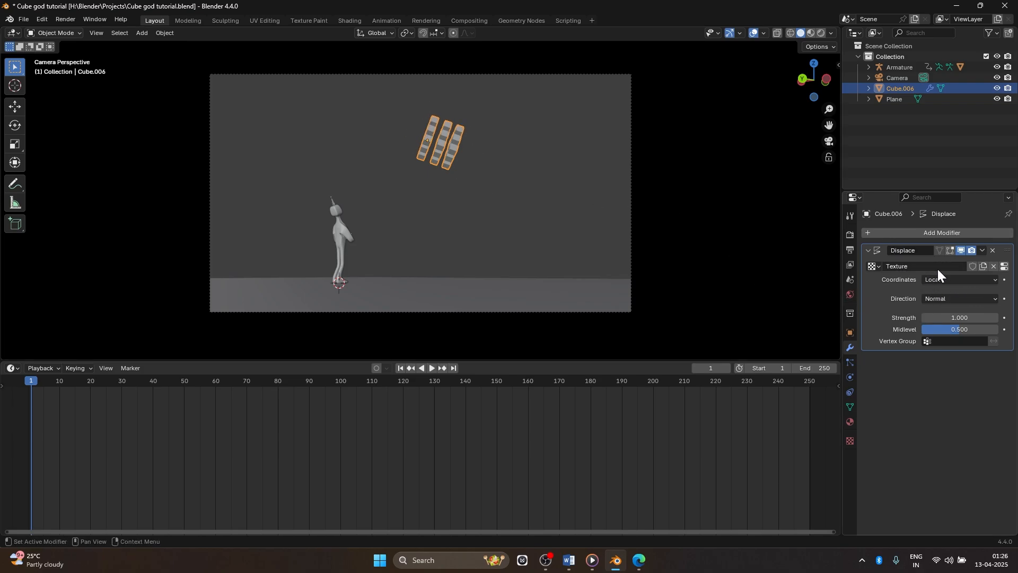
pyautogui.click(874, 265)
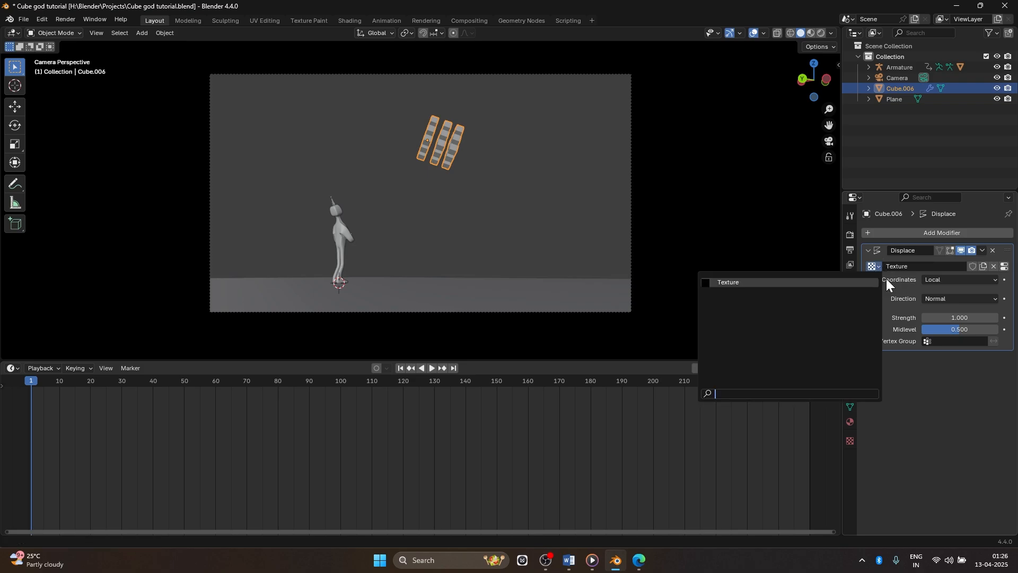
pyautogui.click(1006, 268)
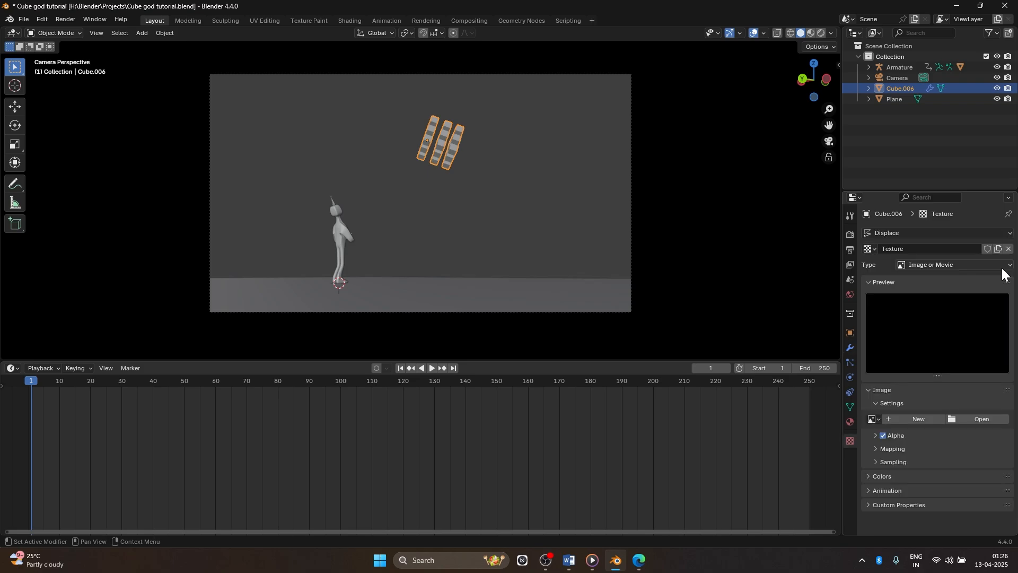
pyautogui.click(925, 265)
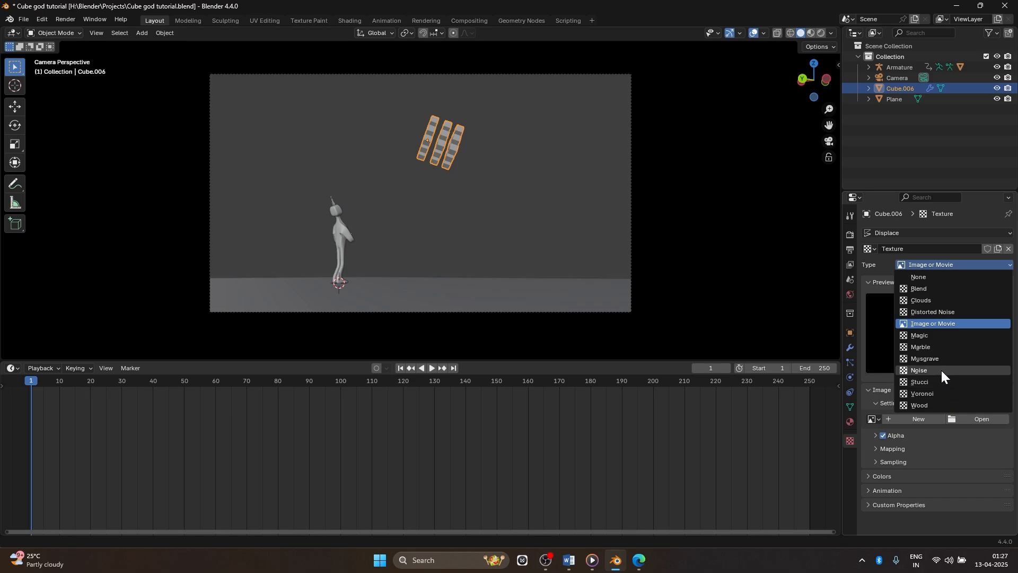
pyautogui.click(940, 393)
pyautogui.press('space')
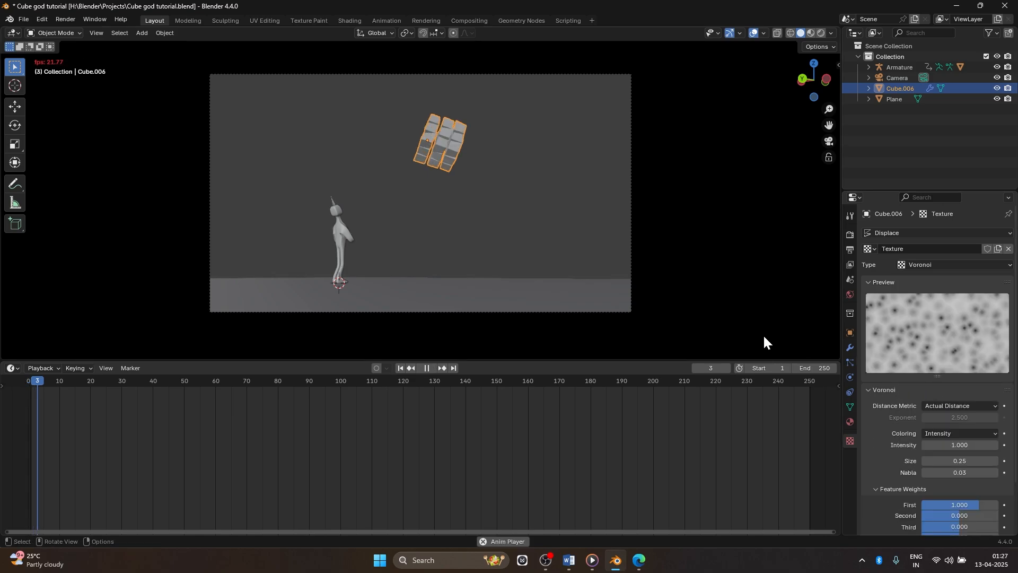
pyautogui.press('space')
# Set the Voronoi texture's size to 0.000 and return the animation to frame 1
pyautogui.scroll(-3, 890, 420)
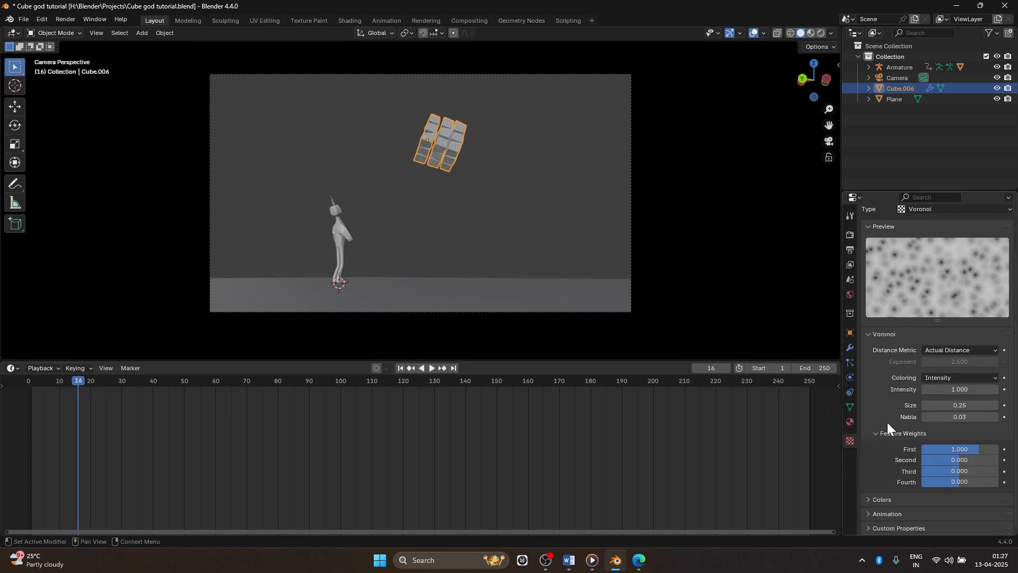
pyautogui.scroll(3, 887, 422)
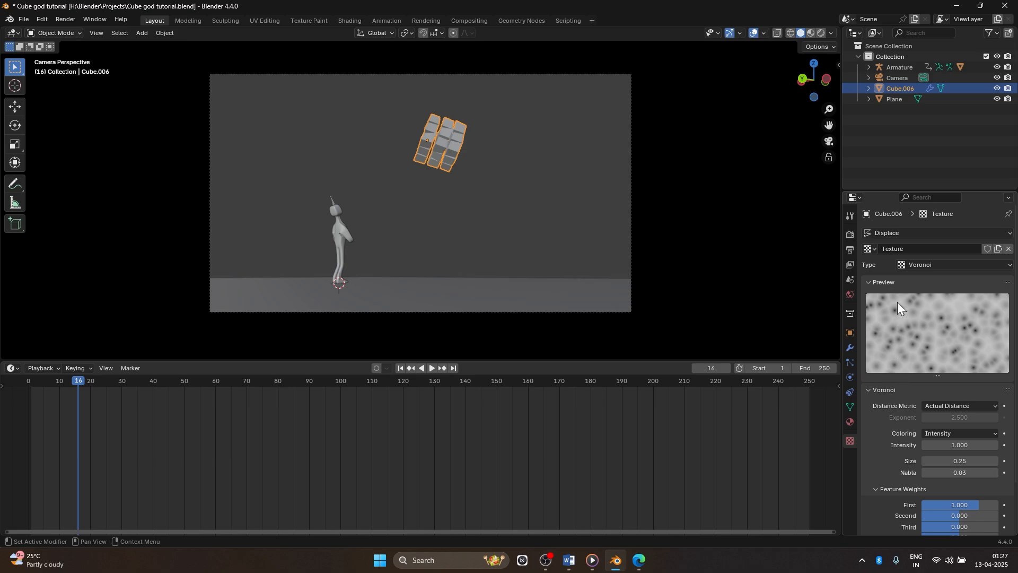
pyautogui.scroll(-3, 897, 305)
pyautogui.moveTo(950, 405); pyautogui.dragTo(917, 405)
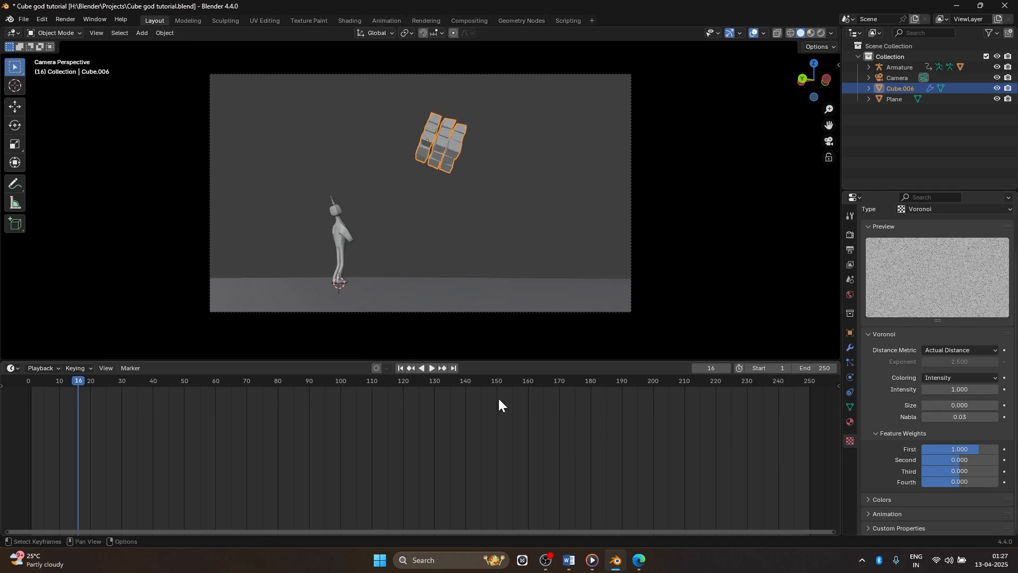
pyautogui.click(400, 369)
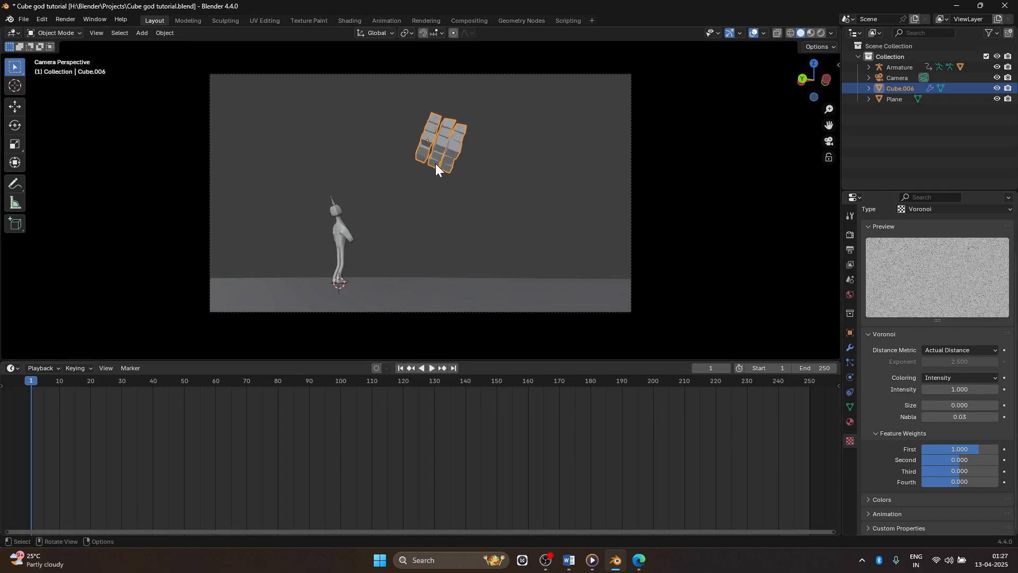
pyautogui.moveTo(36, 381)
pyautogui.mouseDown()
pyautogui.moveTo(290, 401)
pyautogui.moveTo(12, 393)
pyautogui.moveTo(263, 403)
pyautogui.moveTo(31, 387)
pyautogui.mouseUp()
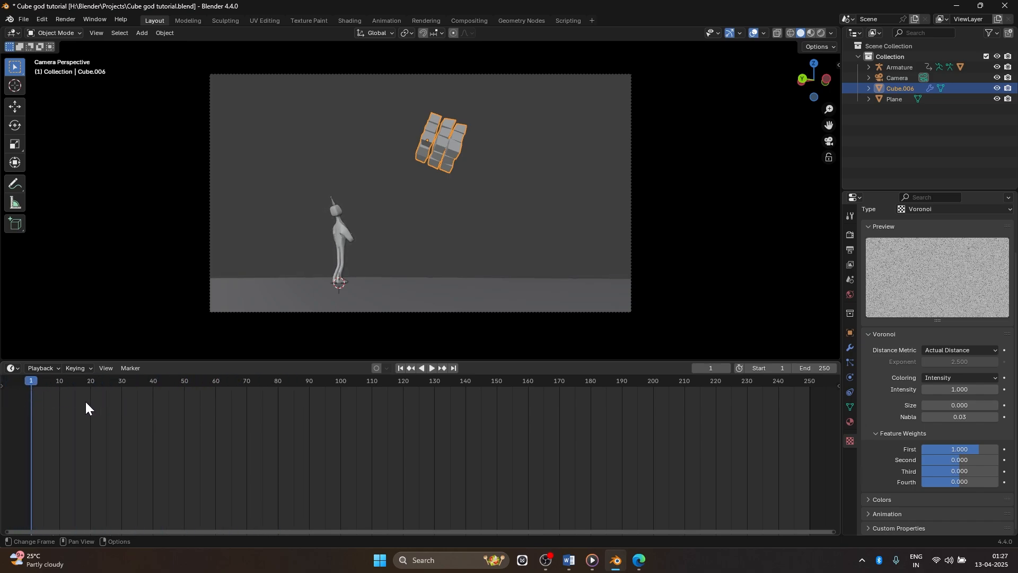
# Switch to Word, highlight part of the "4 - Cube Animation" line in the tutorial outline, and return to Blender
pyautogui.click(570, 561)
pyautogui.moveTo(344, 239); pyautogui.dragTo(392, 241)
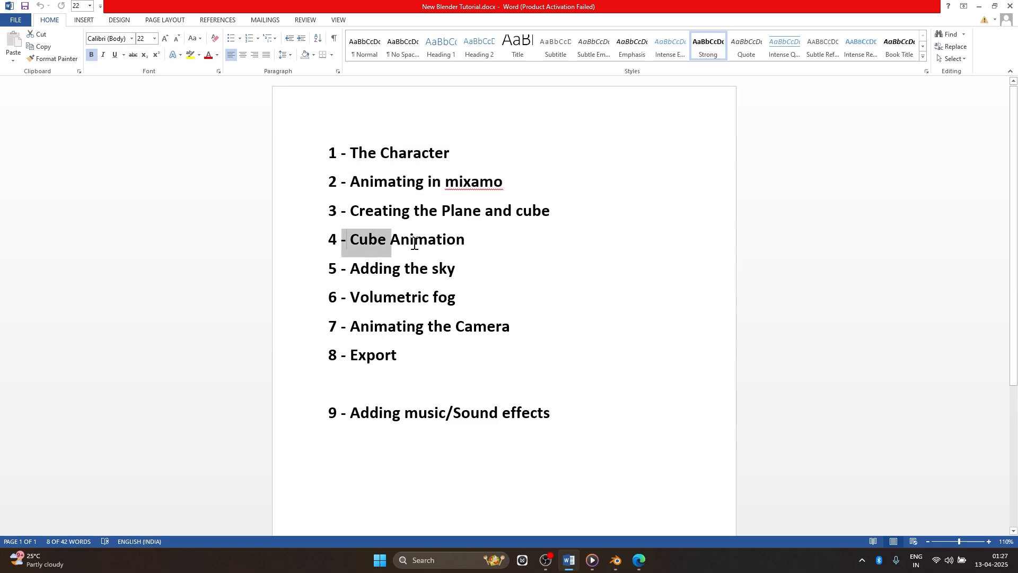
pyautogui.click(979, 5)
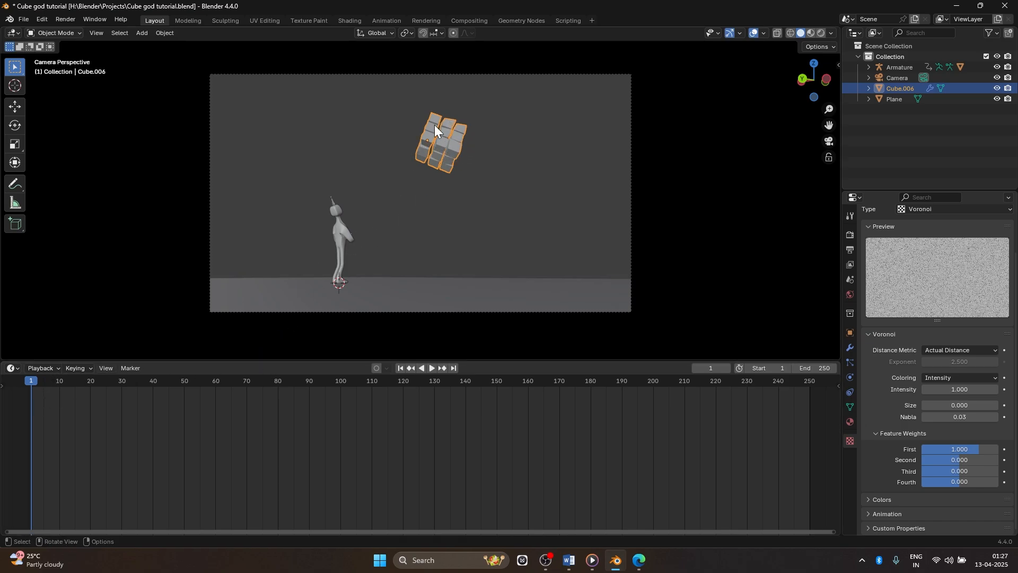
# Insert a keyframe on the joined cube at frame 1 and move the playhead to frame 250
pyautogui.rightClick(437, 138)
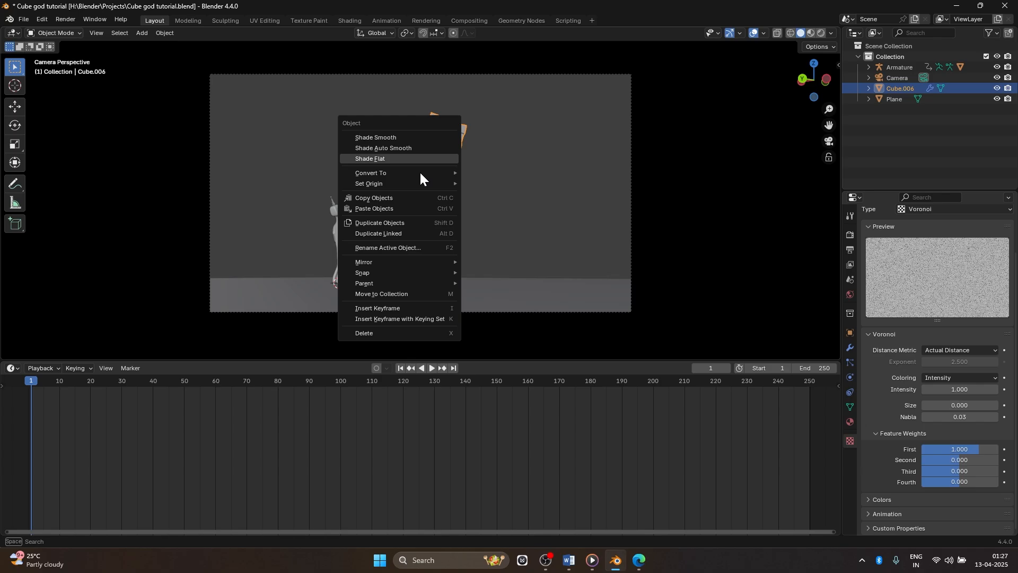
pyautogui.click(386, 309)
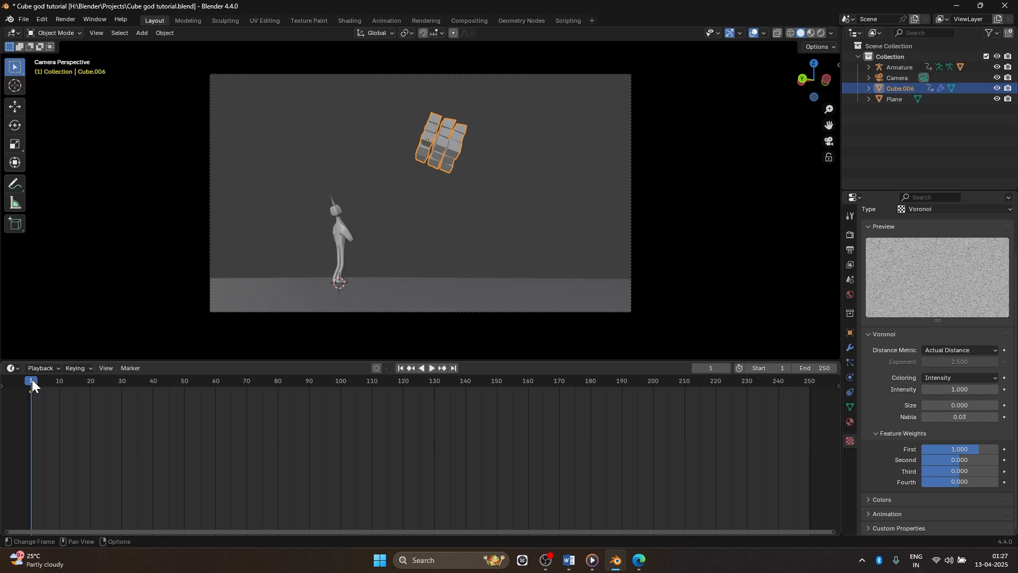
pyautogui.moveTo(31, 380); pyautogui.dragTo(809, 409)
pyautogui.press('space')
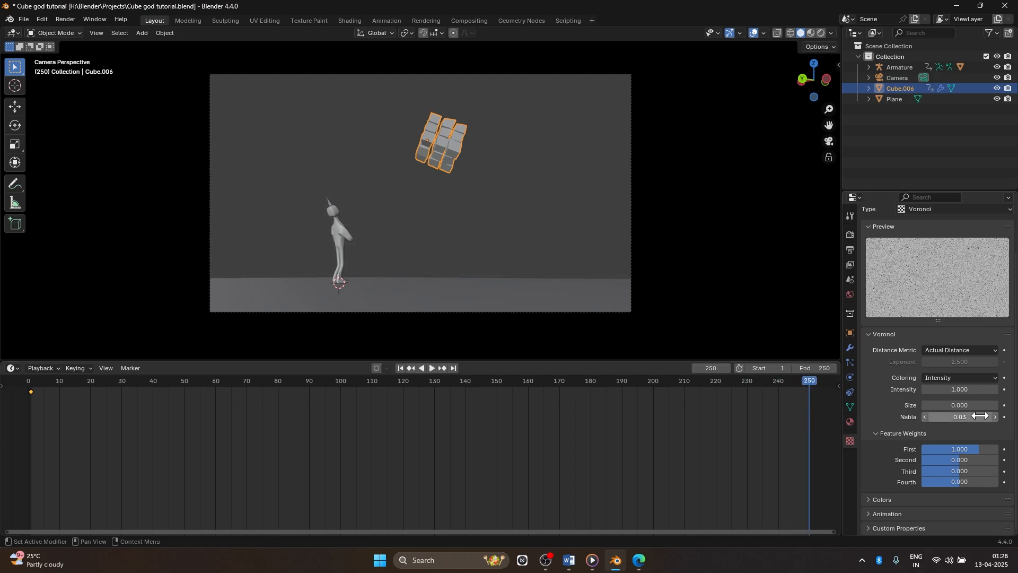
# Keyframe the Voronoi texture's size at 0.000 on frame 1
pyautogui.moveTo(957, 408); pyautogui.dragTo(960, 407)
pyautogui.click(1014, 403)
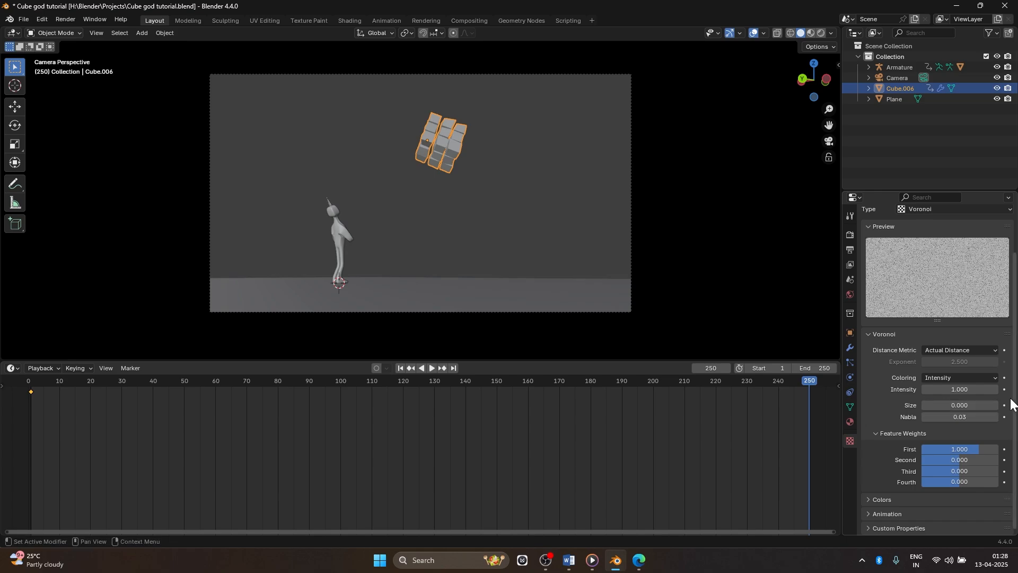
pyautogui.click(401, 367)
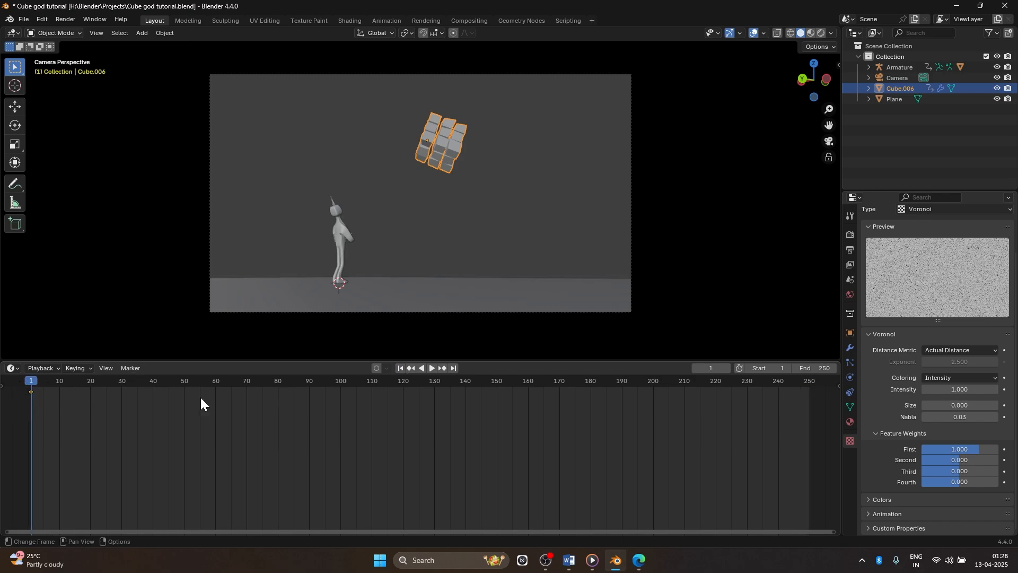
pyautogui.click(1005, 406)
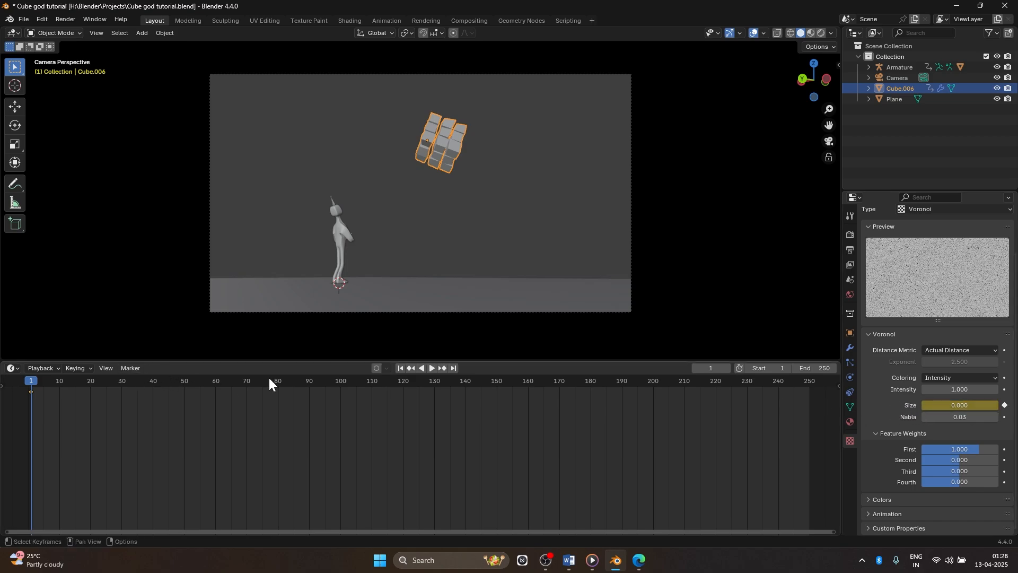
# Set the Voronoi texture's size to 0.43 at frame 250, keyframe it, and play the animation from the start
pyautogui.click(811, 379)
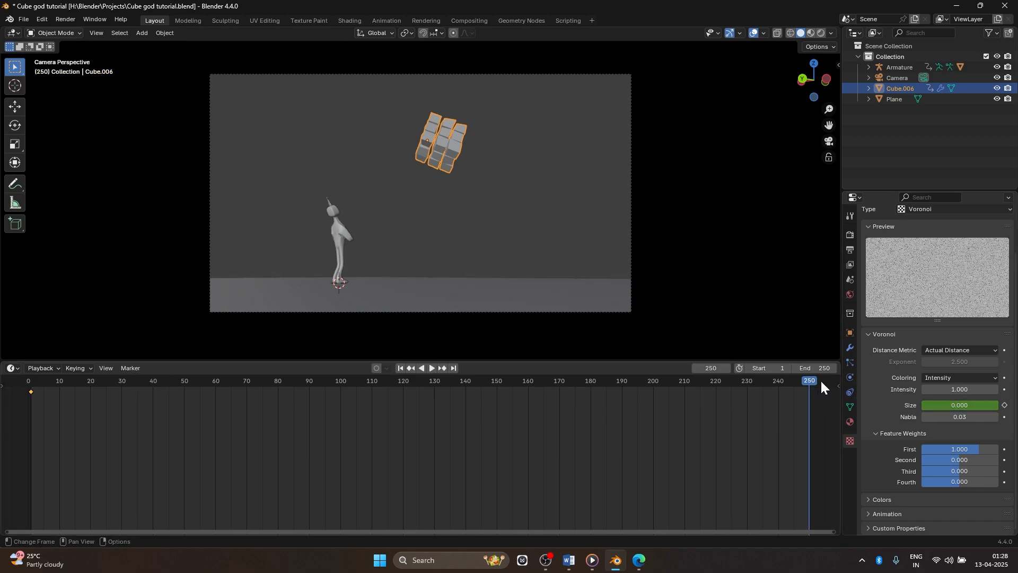
pyautogui.click(960, 406)
pyautogui.write('0.33')
pyautogui.press('Return')
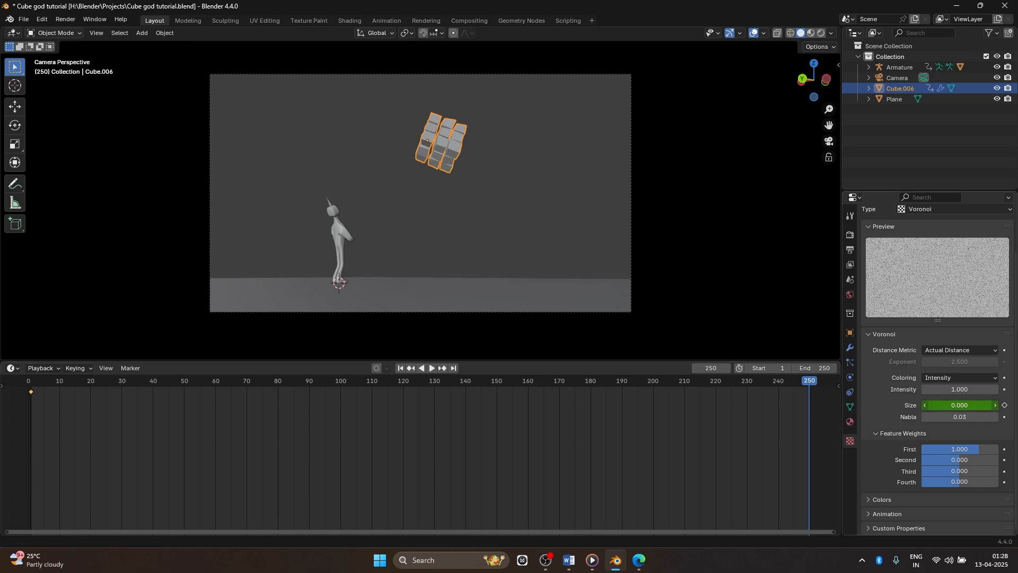
pyautogui.moveTo(960, 405); pyautogui.dragTo(973, 405)
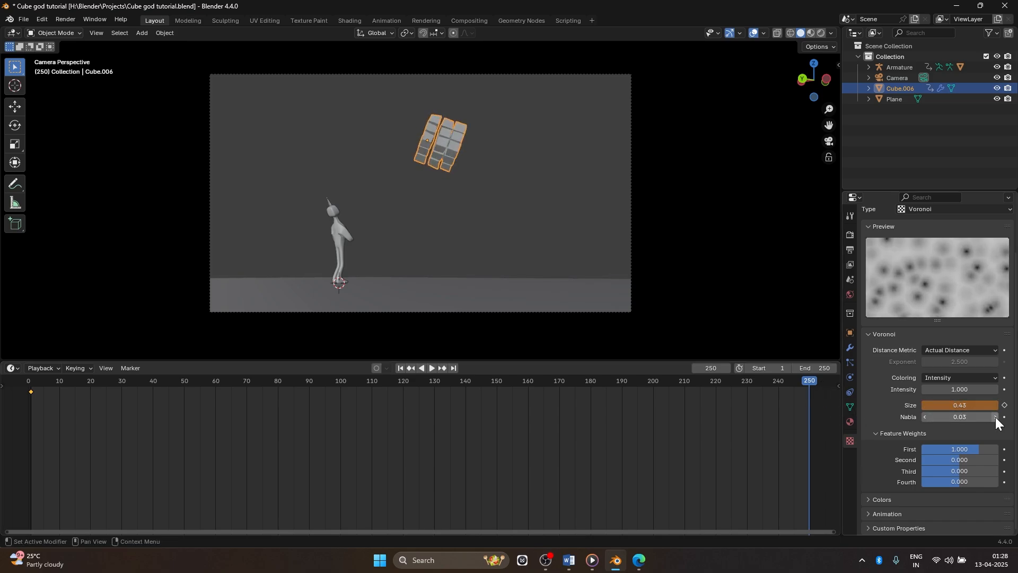
pyautogui.click(1004, 405)
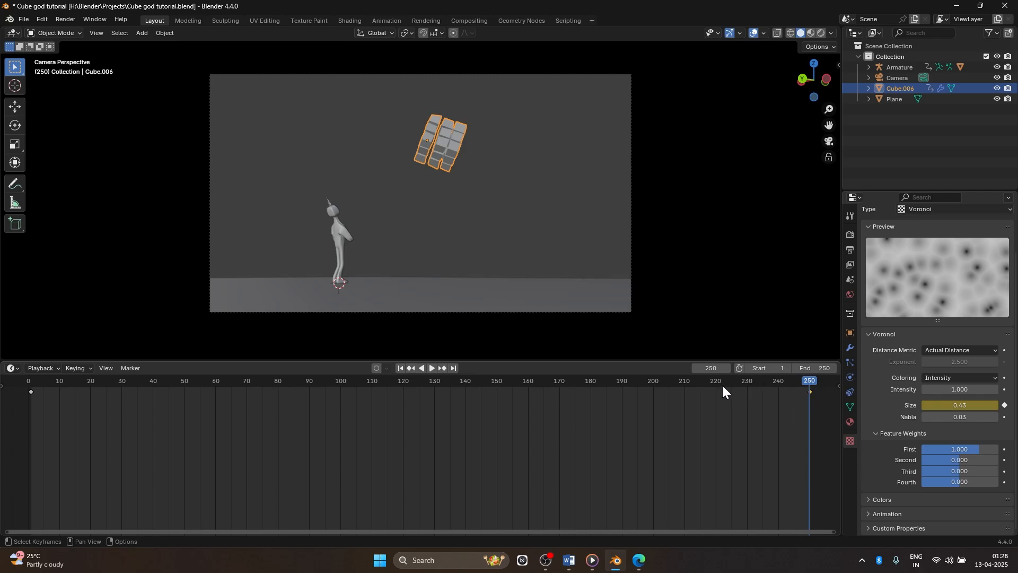
pyautogui.click(401, 369)
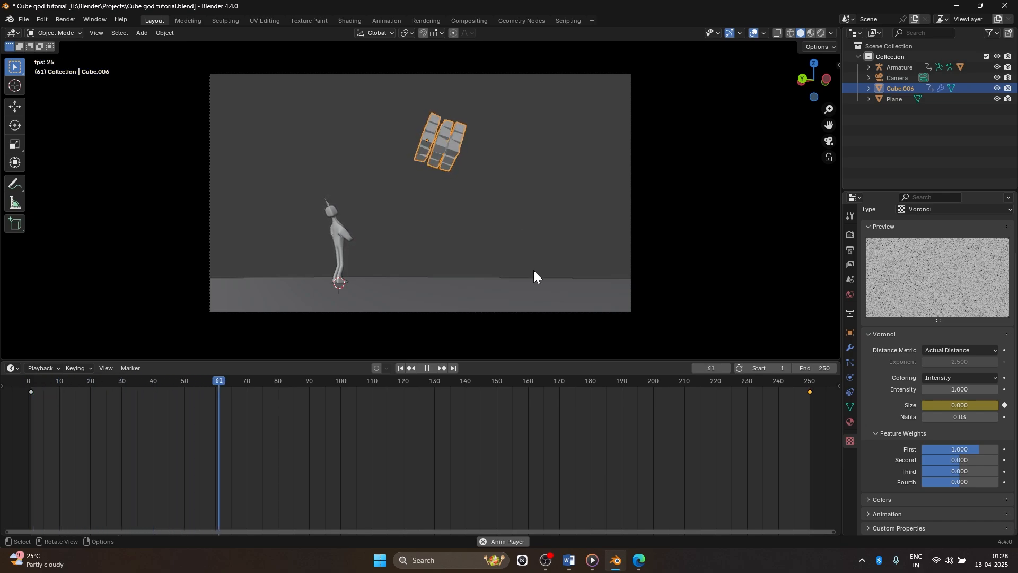
pyautogui.press('space')
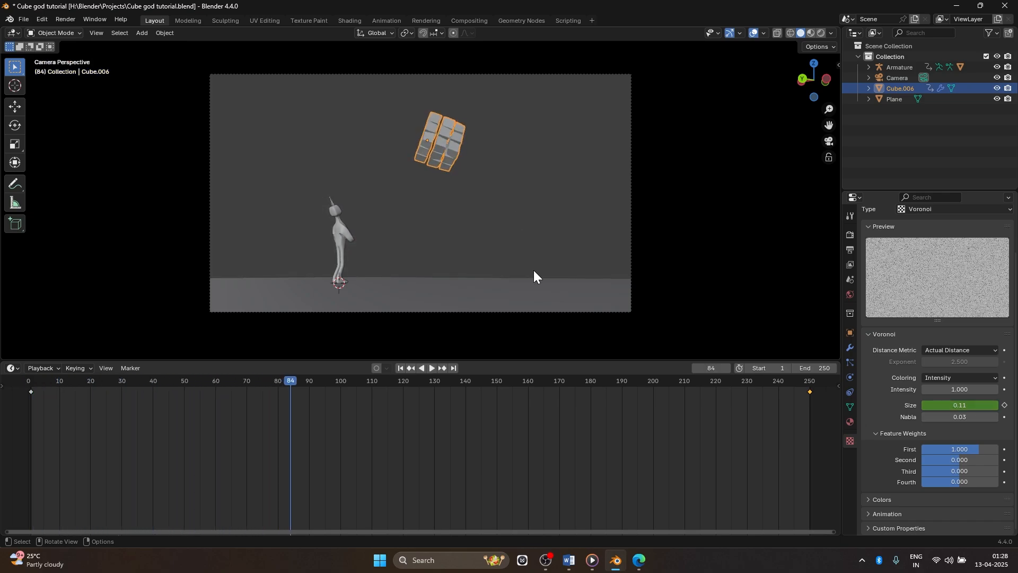
# Change the Voronoi texture's size at frame 250 to 0.13 and keyframe it
pyautogui.scroll(-3, 514, 383)
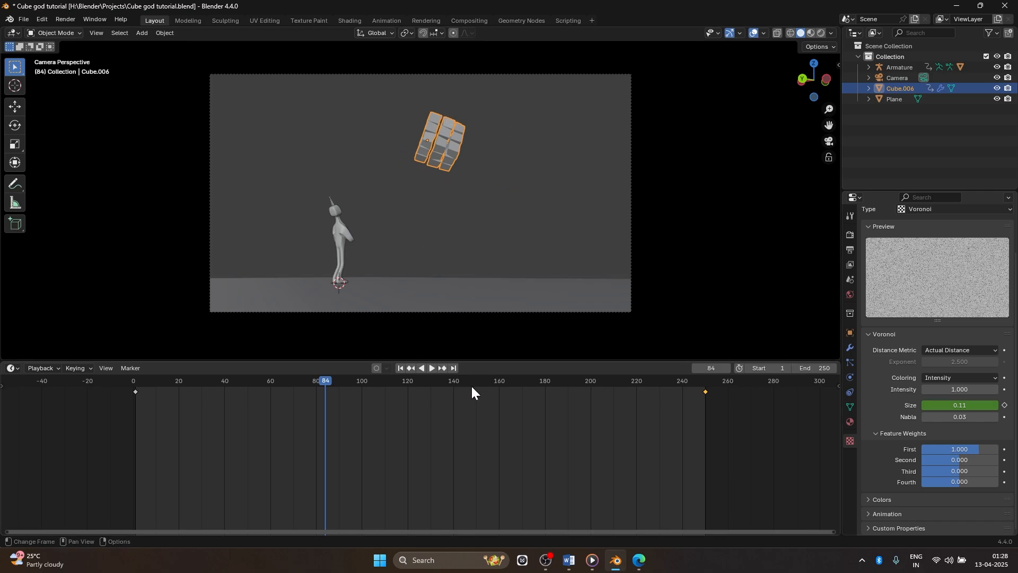
pyautogui.scroll(-8, 440, 387)
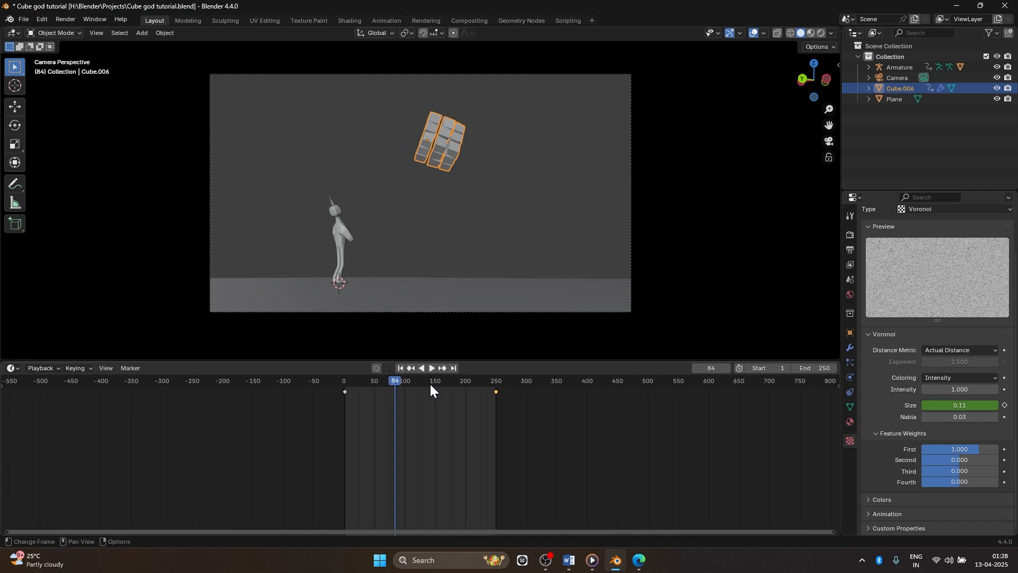
pyautogui.scroll(5, 431, 386)
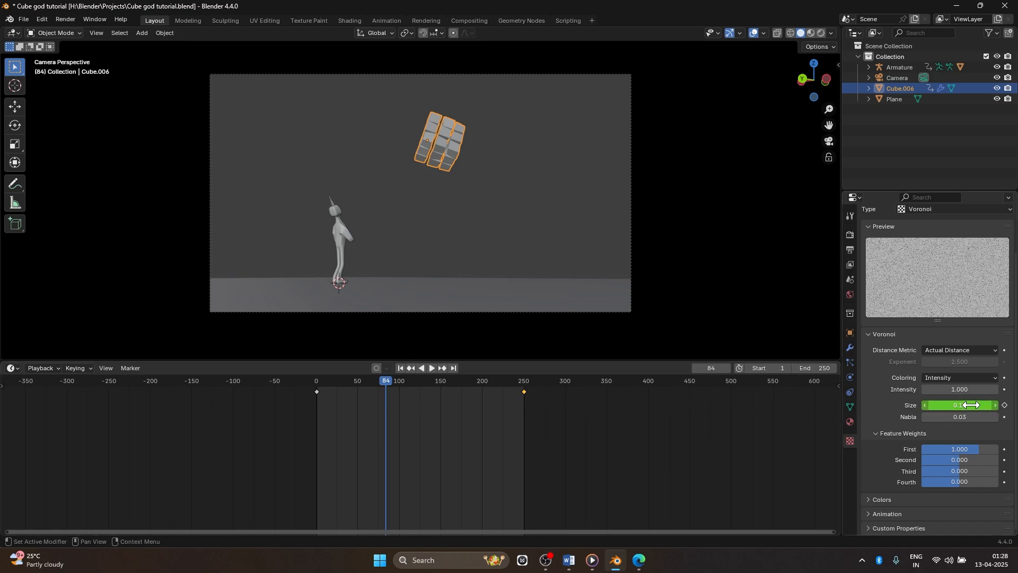
pyautogui.moveTo(526, 381); pyautogui.dragTo(525, 378)
pyautogui.scroll(6, 539, 382)
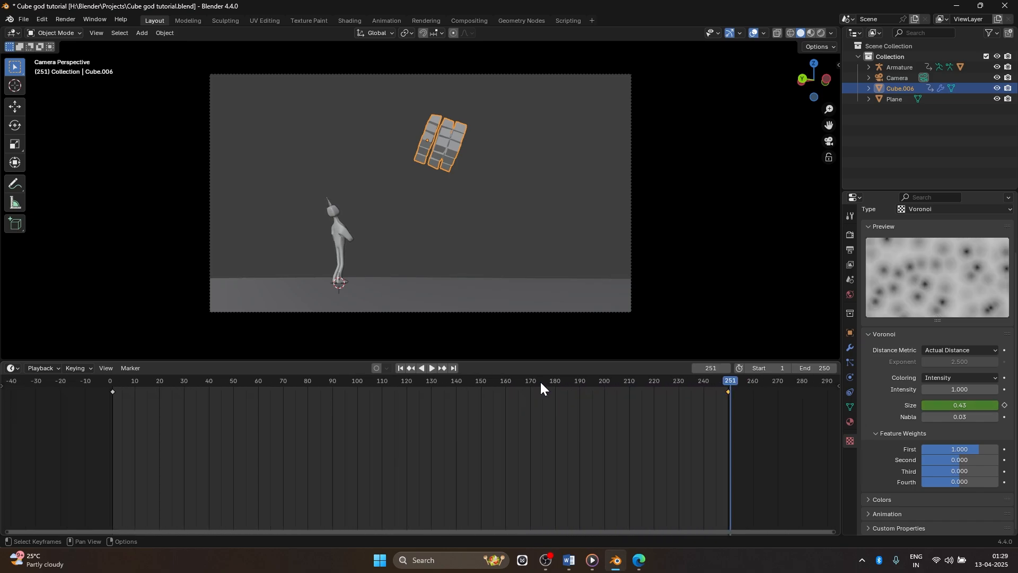
pyautogui.press('Left')
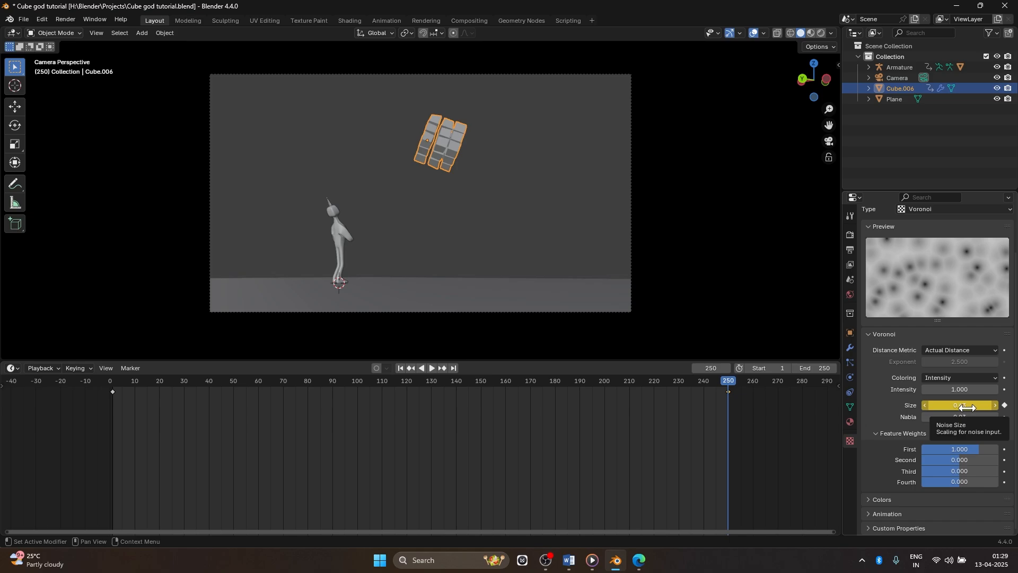
pyautogui.moveTo(968, 408)
pyautogui.mouseDown()
pyautogui.moveTo(921, 407)
pyautogui.moveTo(983, 407)
pyautogui.mouseUp()
pyautogui.click(1005, 405)
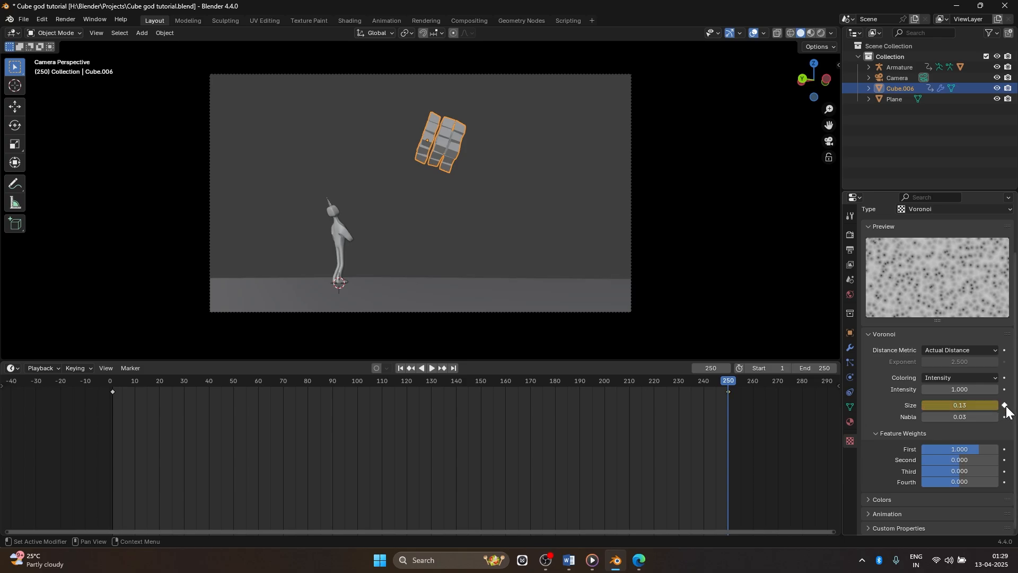
# Play the animation and examine how the cube's displacement changes across the frame range
pyautogui.press('space')
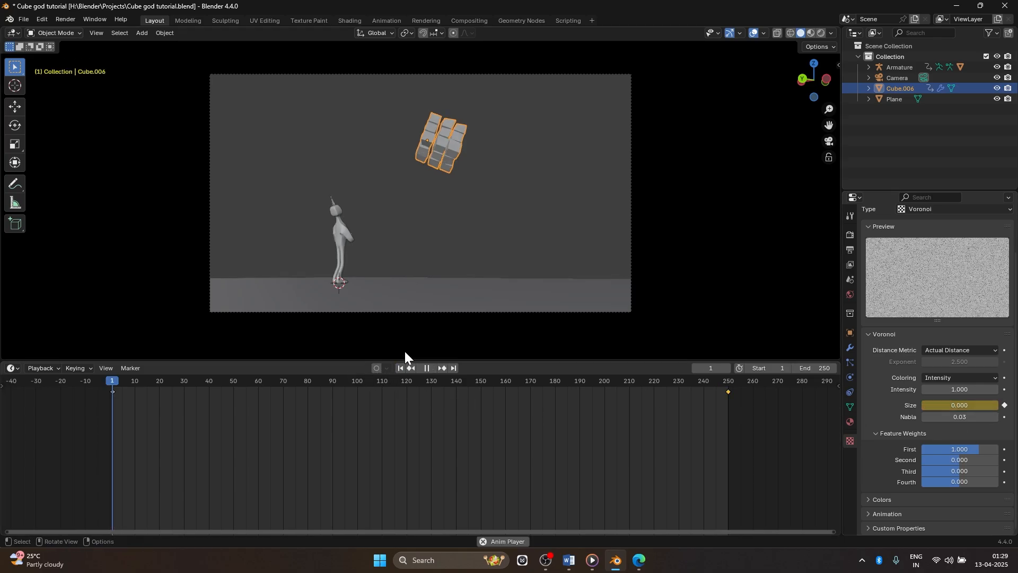
pyautogui.press('space')
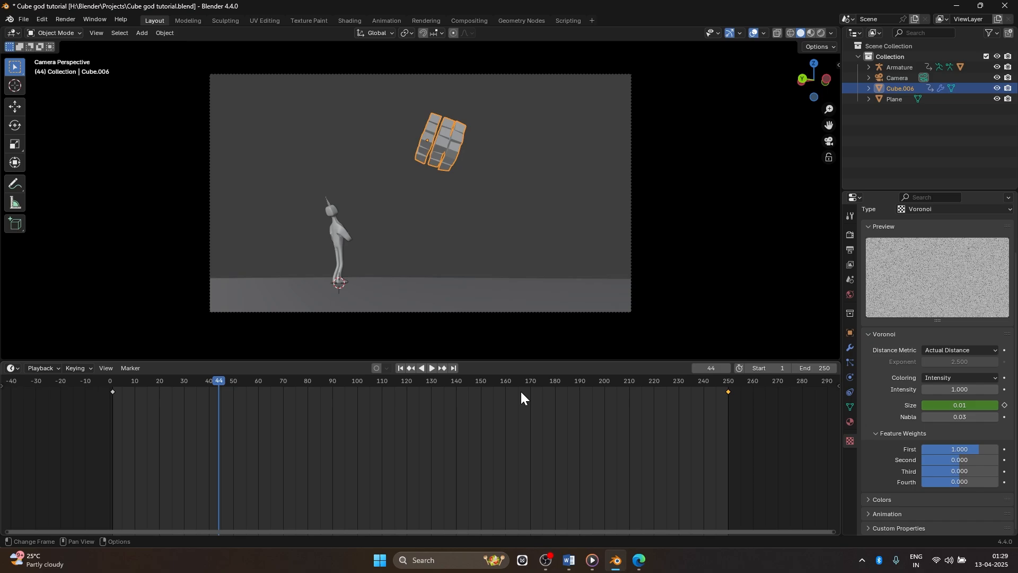
pyautogui.press('space')
pyautogui.moveTo(525, 380)
pyautogui.mouseDown()
pyautogui.moveTo(744, 381)
pyautogui.moveTo(543, 386)
pyautogui.mouseUp()
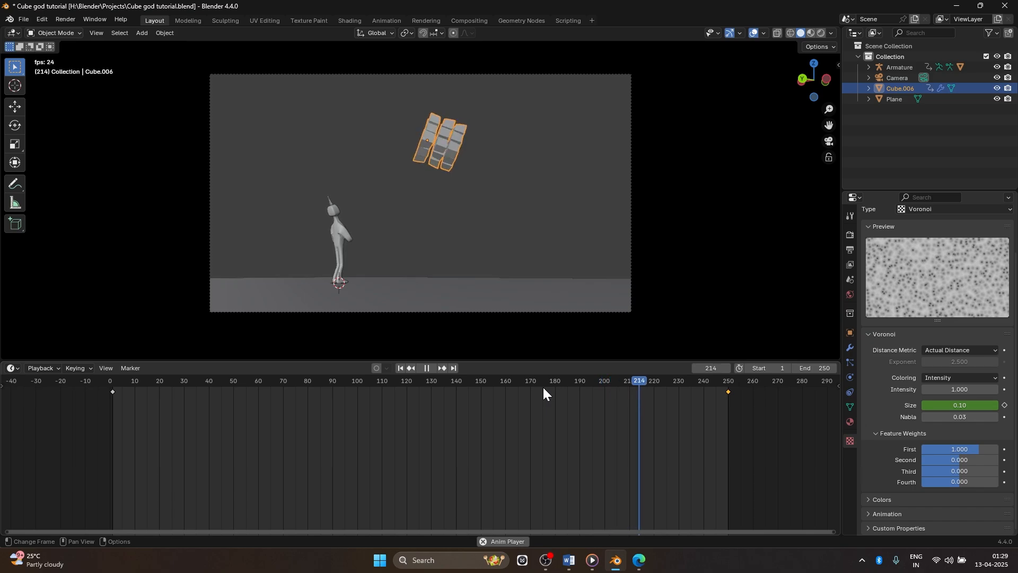
pyautogui.press('space')
# Move the cube's end keyframe to about frame 545 and its start keyframe to frame -196, and play the animation
pyautogui.scroll(-8, 457, 381)
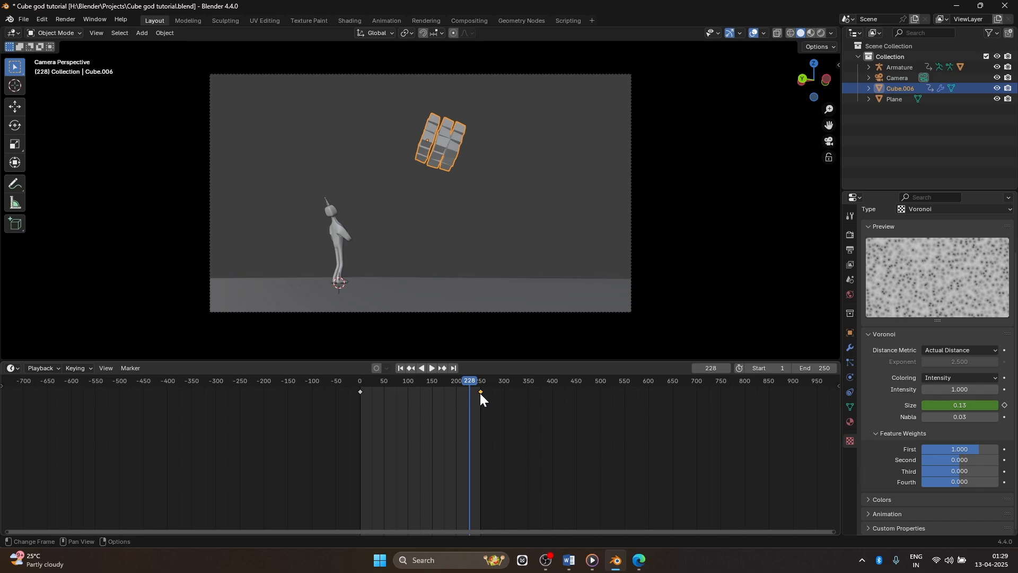
pyautogui.press('g')
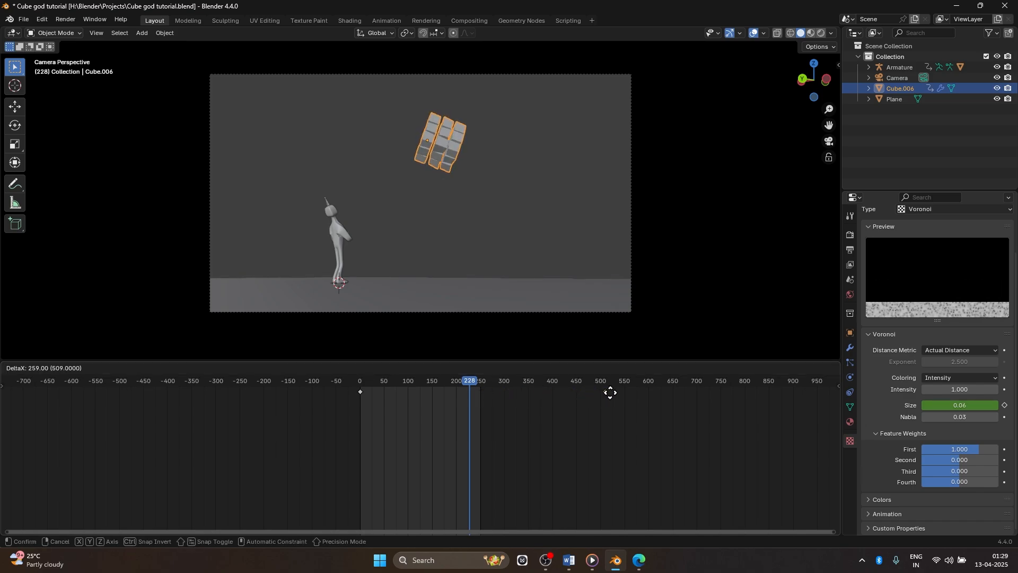
pyautogui.click(626, 392)
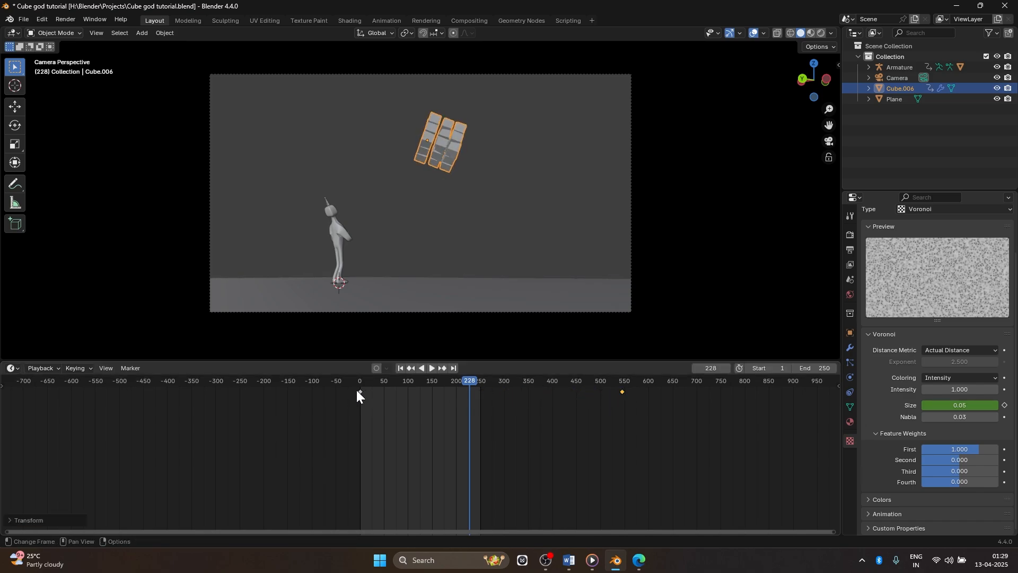
pyautogui.click(359, 392)
pyautogui.press('g')
pyautogui.click(265, 393)
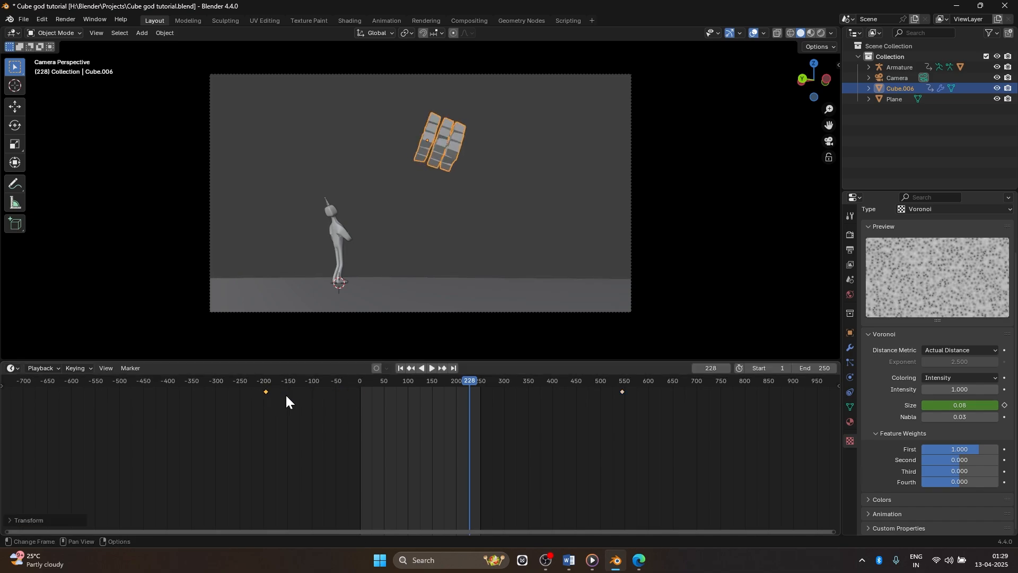
pyautogui.moveTo(365, 381); pyautogui.dragTo(364, 381)
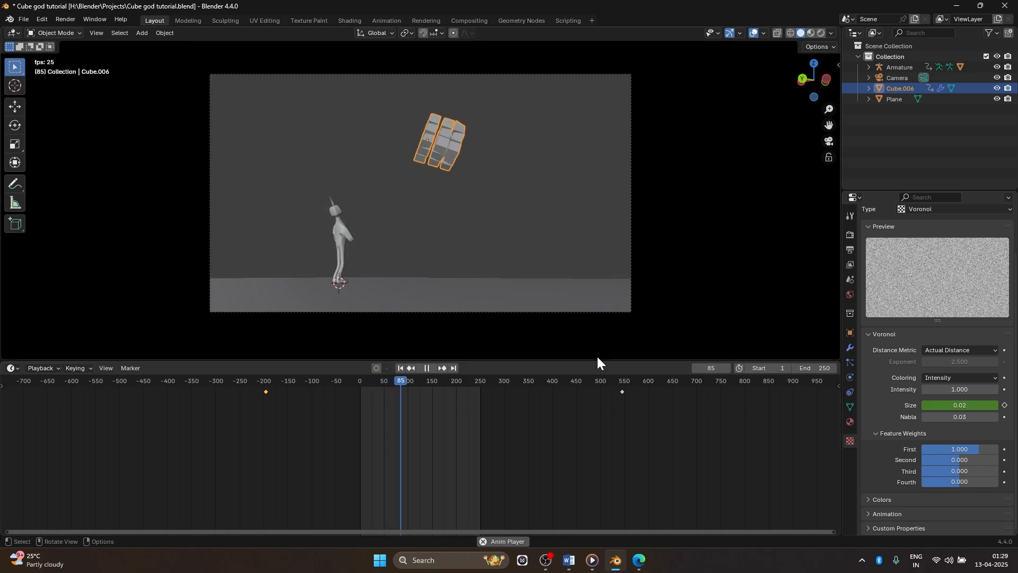
pyautogui.press('space')
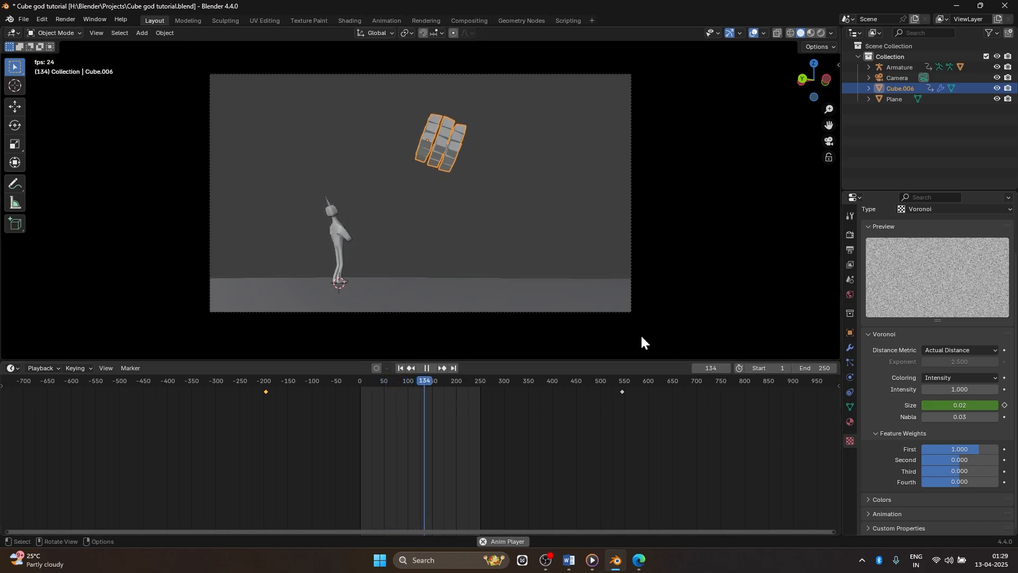
# Set the Voronoi texture's intensity to 0.400 and play the animation to check the displacement
pyautogui.moveTo(972, 391); pyautogui.dragTo(947, 390)
pyautogui.press('space')
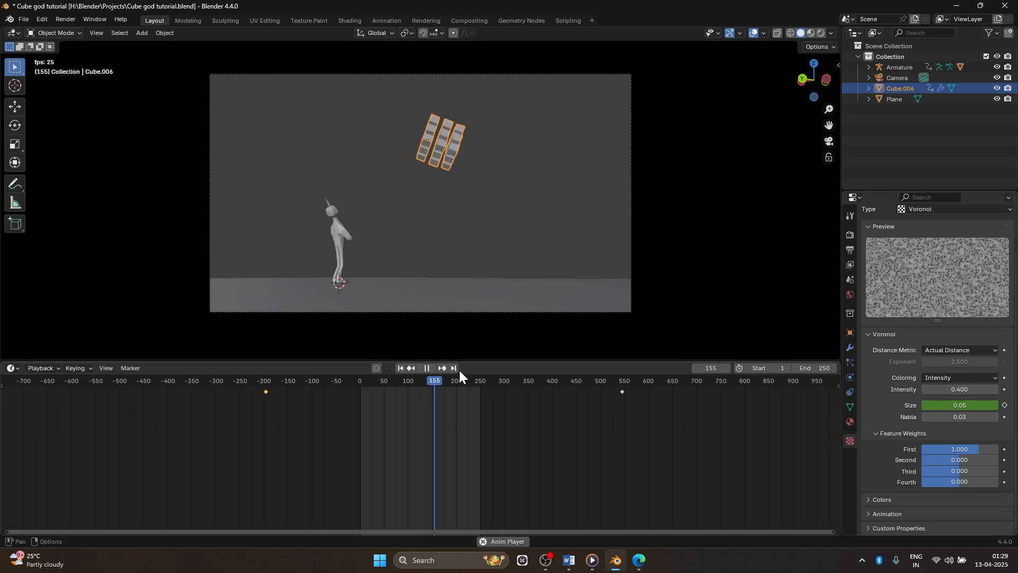
pyautogui.press('space')
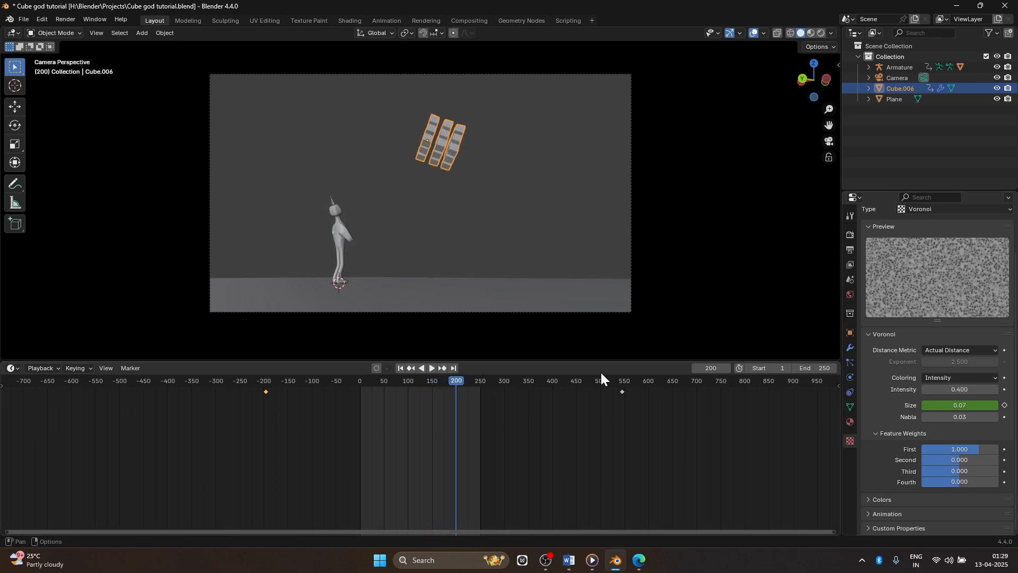
# Set the Voronoi texture's intensity to 0.700 and replay the animation to check the cube's displacement
pyautogui.moveTo(958, 389)
pyautogui.mouseDown()
pyautogui.moveTo(982, 389)
pyautogui.moveTo(949, 389)
pyautogui.mouseUp()
pyautogui.press('space')
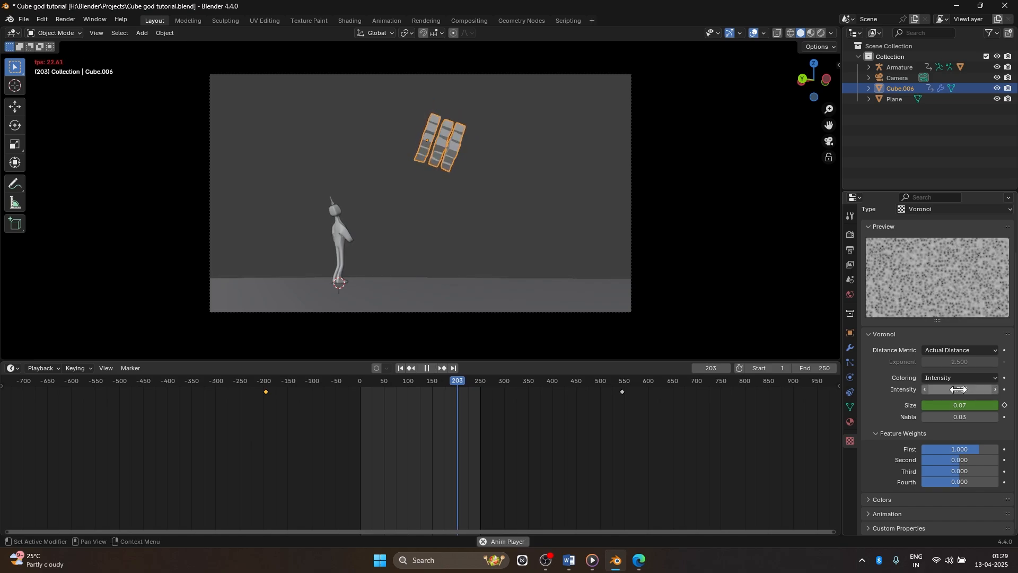
pyautogui.press('space')
pyautogui.press('space')
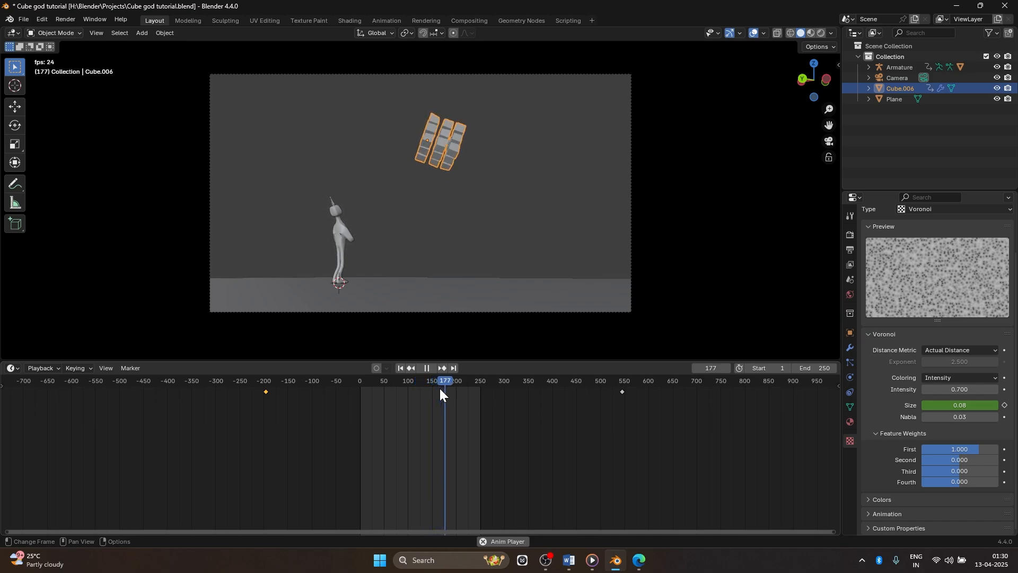
pyautogui.press('space')
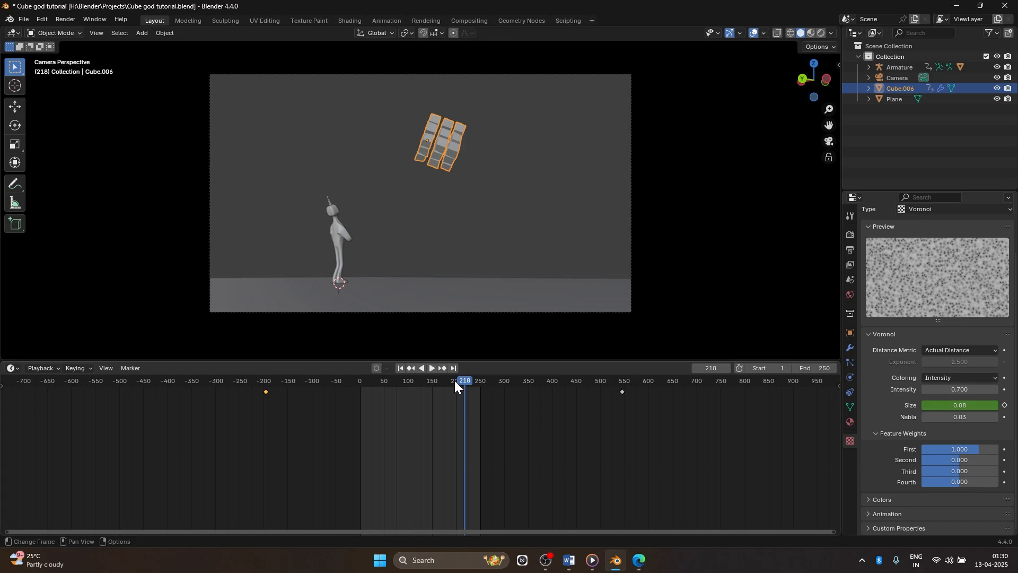
pyautogui.click(366, 382)
pyautogui.press('space')
pyautogui.moveTo(389, 383)
pyautogui.mouseDown()
pyautogui.moveTo(434, 379)
pyautogui.moveTo(380, 380)
pyautogui.moveTo(443, 377)
pyautogui.moveTo(389, 378)
pyautogui.mouseUp()
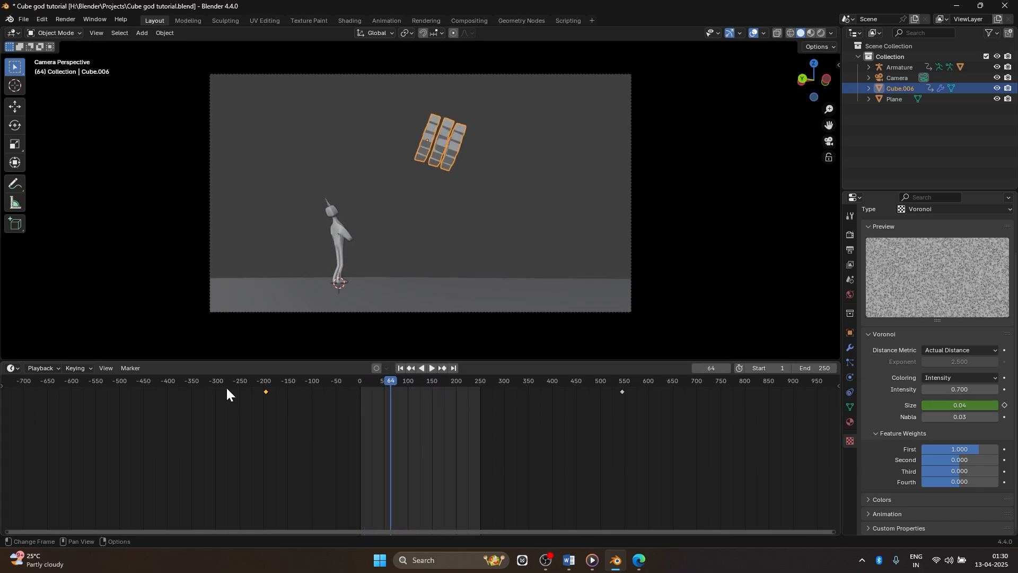
# Select both of the cube's keyframes and set the active keyframe's interpolation to Linear in the Graph Editor
pyautogui.moveTo(234, 384); pyautogui.dragTo(323, 400)
pyautogui.moveTo(185, 410); pyautogui.dragTo(693, 393)
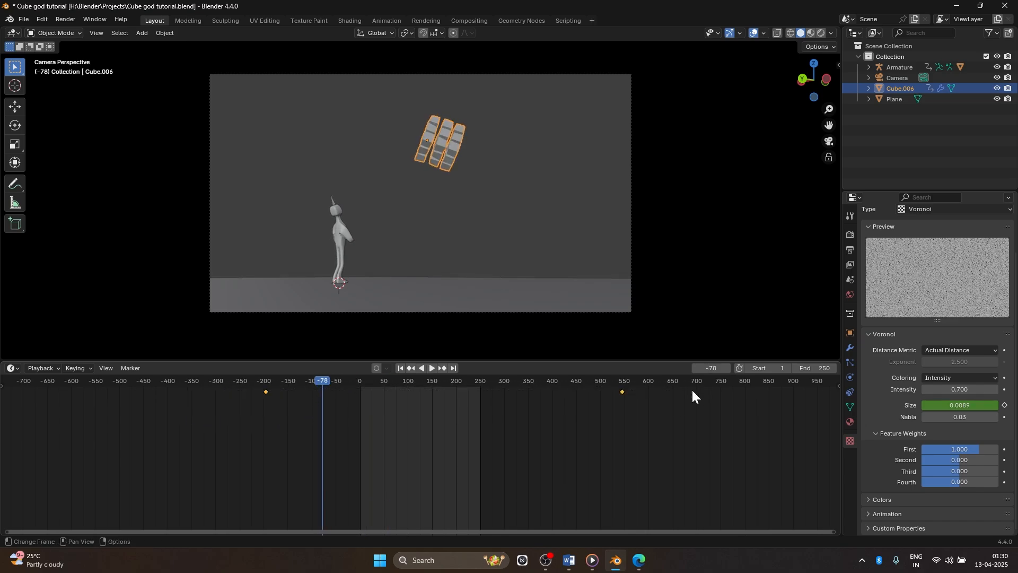
pyautogui.click(12, 368)
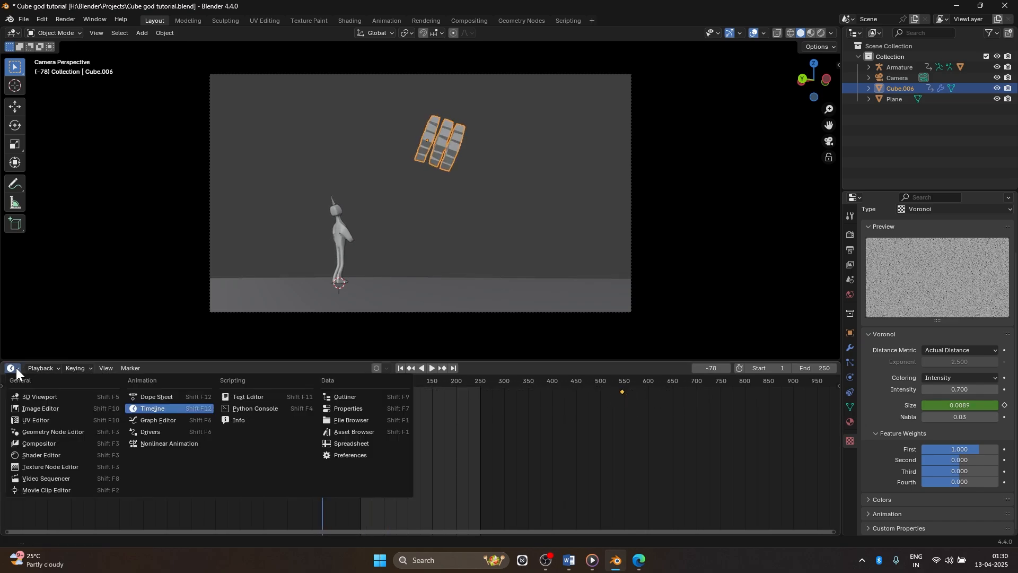
pyautogui.click(167, 420)
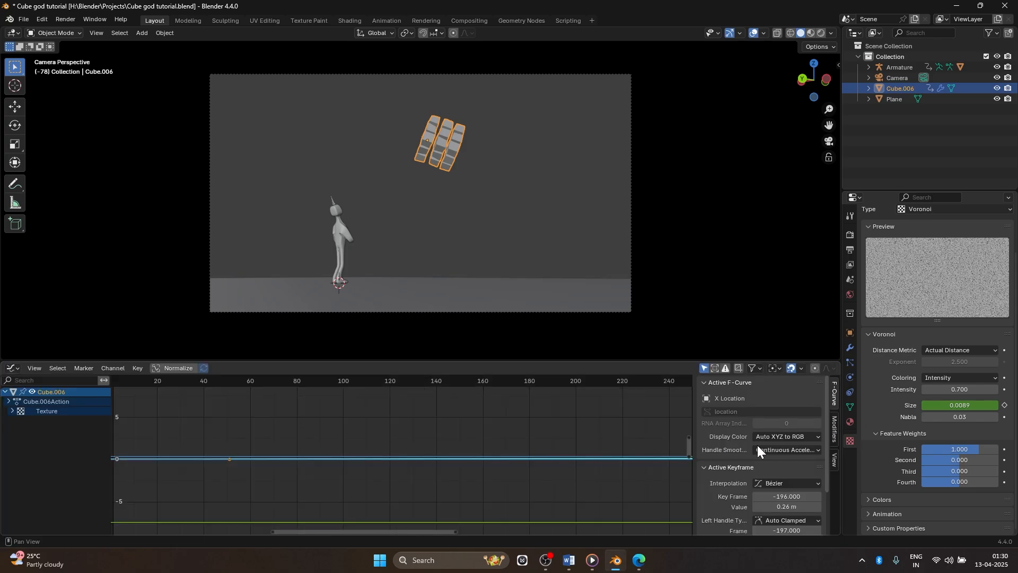
pyautogui.click(779, 484)
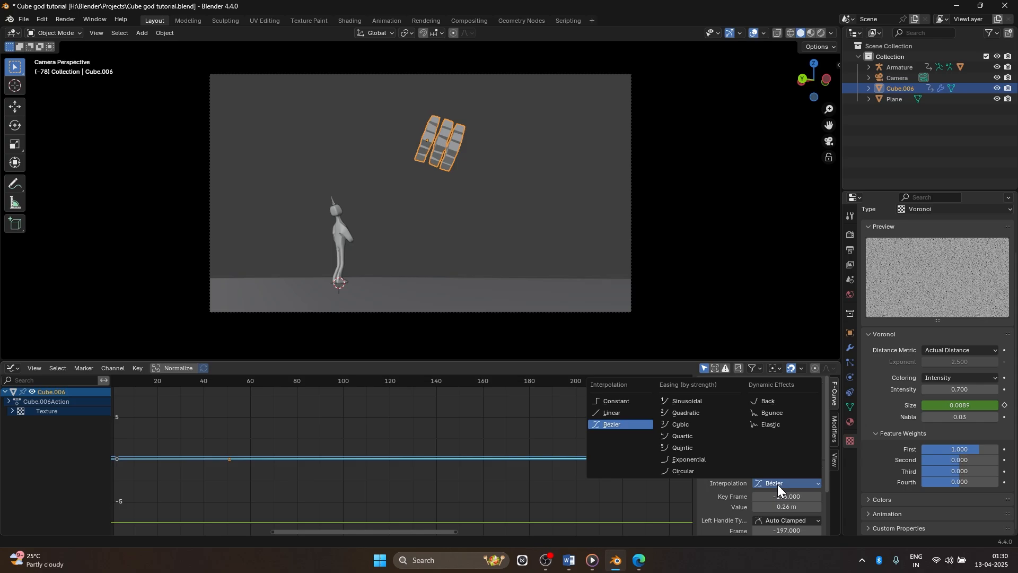
pyautogui.click(615, 417)
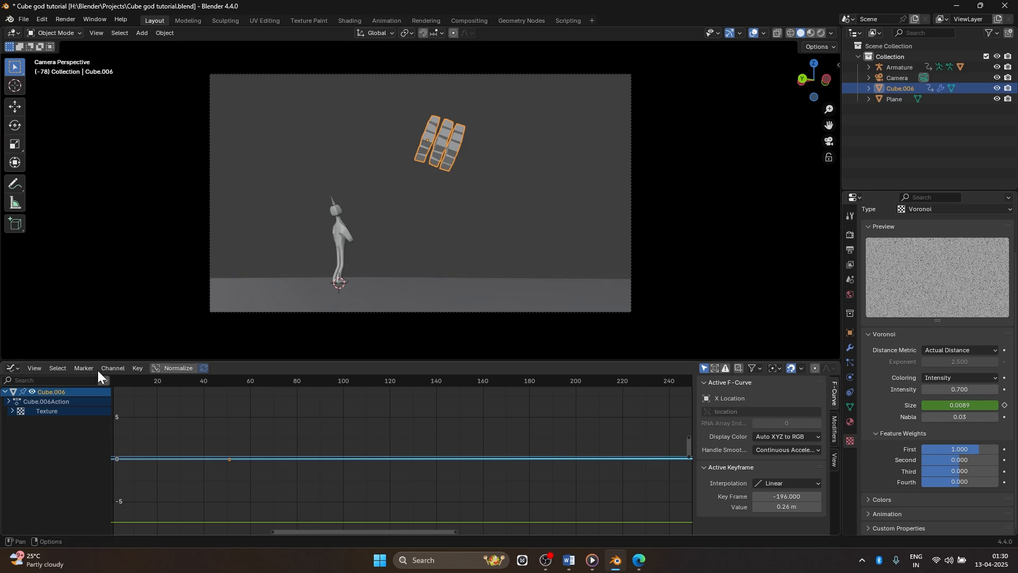
# Return to the Timeline editor, then play and scrub the animation to examine the cube's motion
pyautogui.click(15, 367)
pyautogui.click(162, 408)
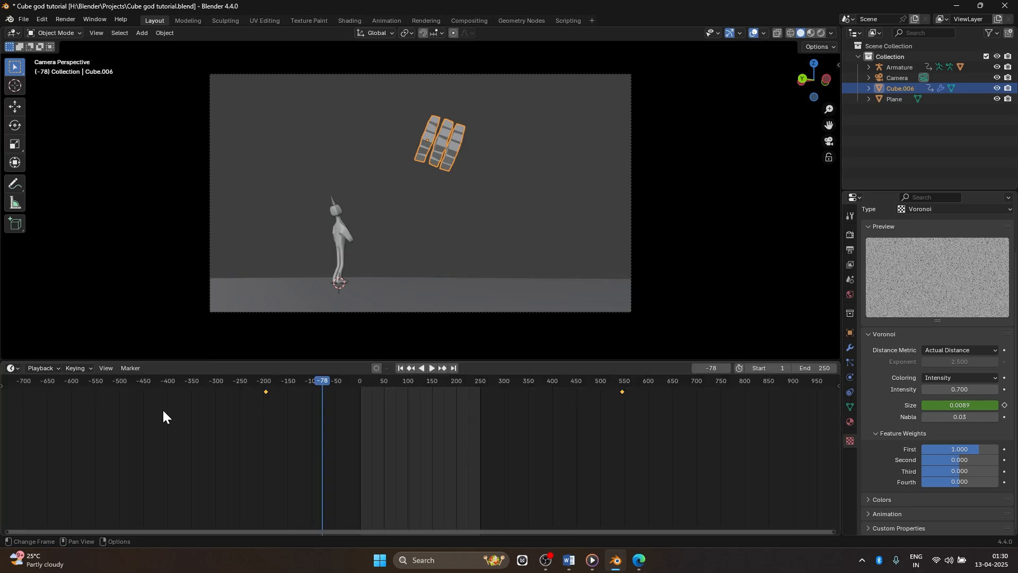
pyautogui.click(363, 379)
pyautogui.press('space')
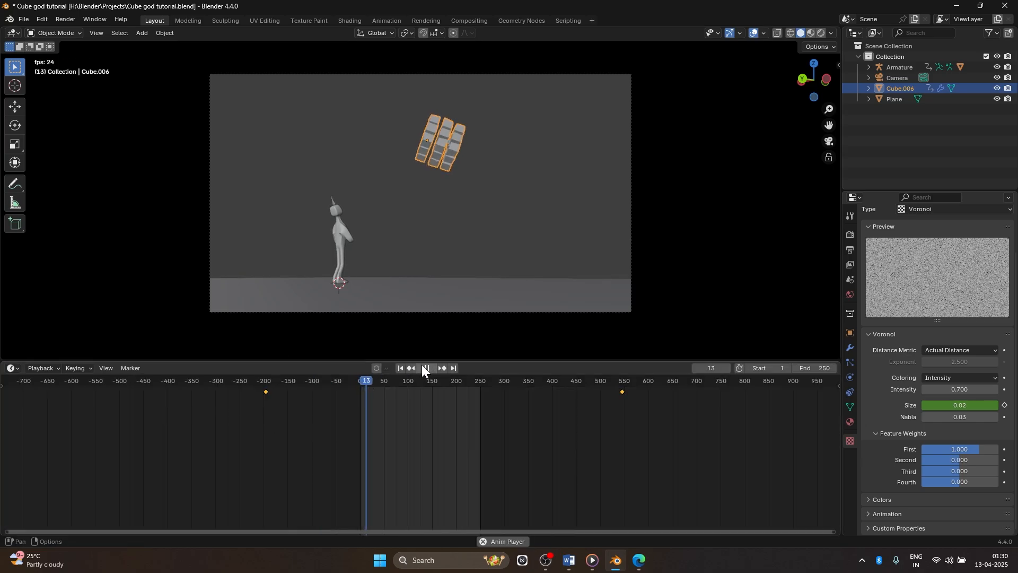
pyautogui.click(463, 380)
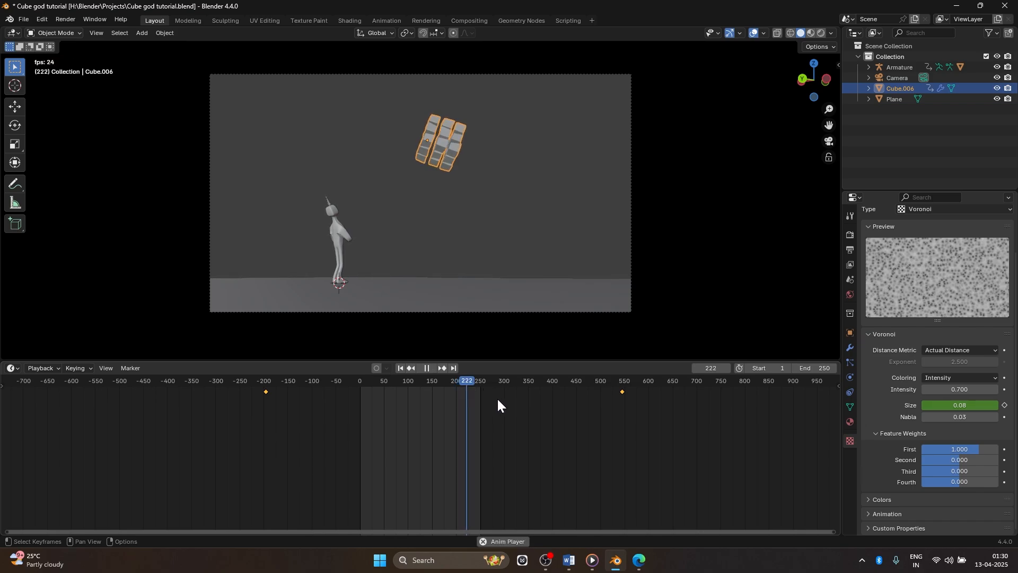
pyautogui.press('space')
pyautogui.moveTo(615, 378); pyautogui.dragTo(669, 413)
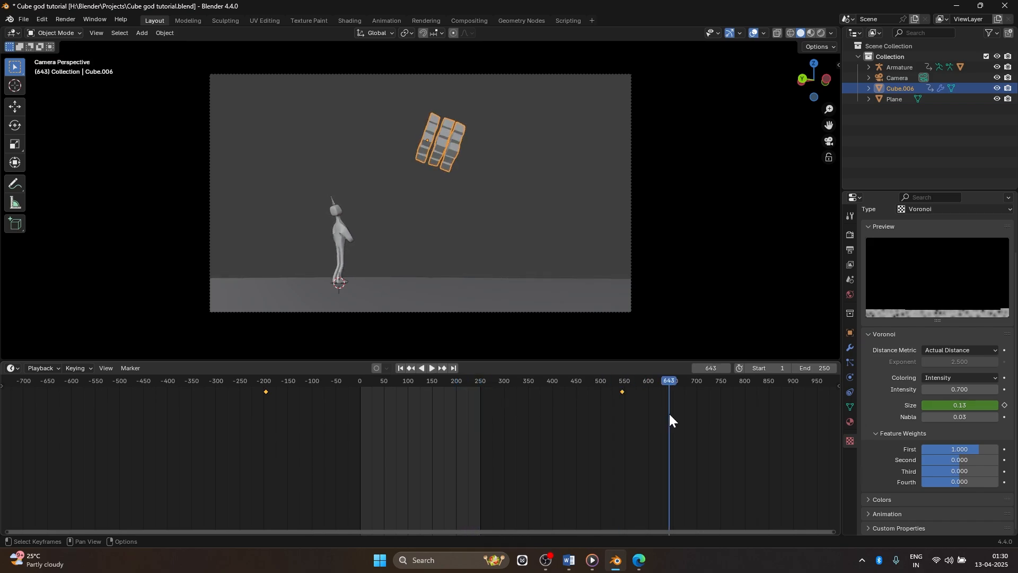
# Scrub through and play the animation to check how fast the cube's Voronoi displacement changes
pyautogui.moveTo(628, 377); pyautogui.dragTo(627, 377)
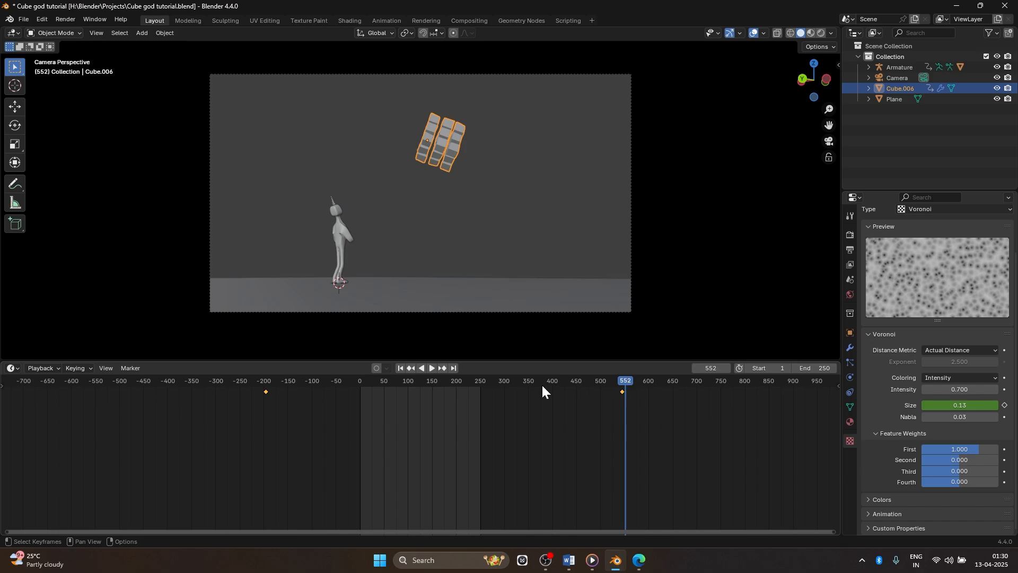
pyautogui.click(447, 378)
pyautogui.press('space')
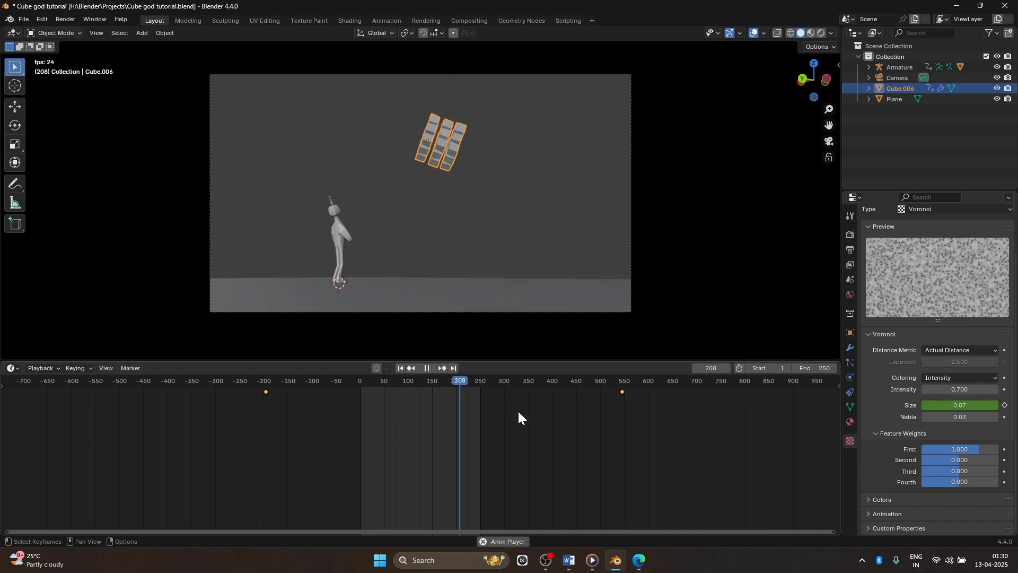
pyautogui.moveTo(518, 379); pyautogui.dragTo(447, 393)
pyautogui.press('Escape')
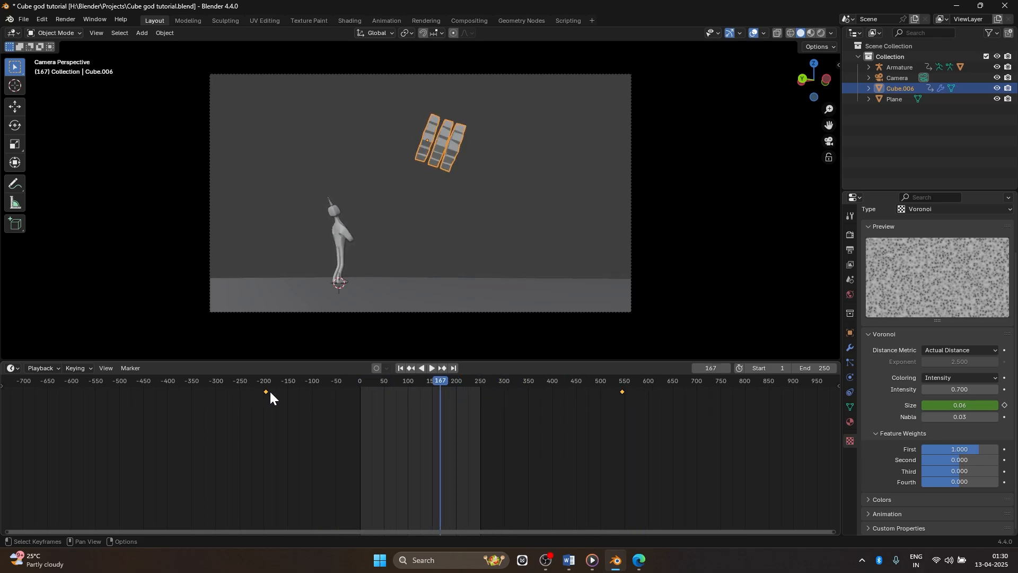
# Spread the Voronoi size keyframes out to about frames -550 and 865, and play the animation from near the start
pyautogui.moveTo(265, 392); pyautogui.dragTo(94, 391)
pyautogui.moveTo(622, 391); pyautogui.dragTo(778, 396)
pyautogui.click(362, 381)
pyautogui.press('space')
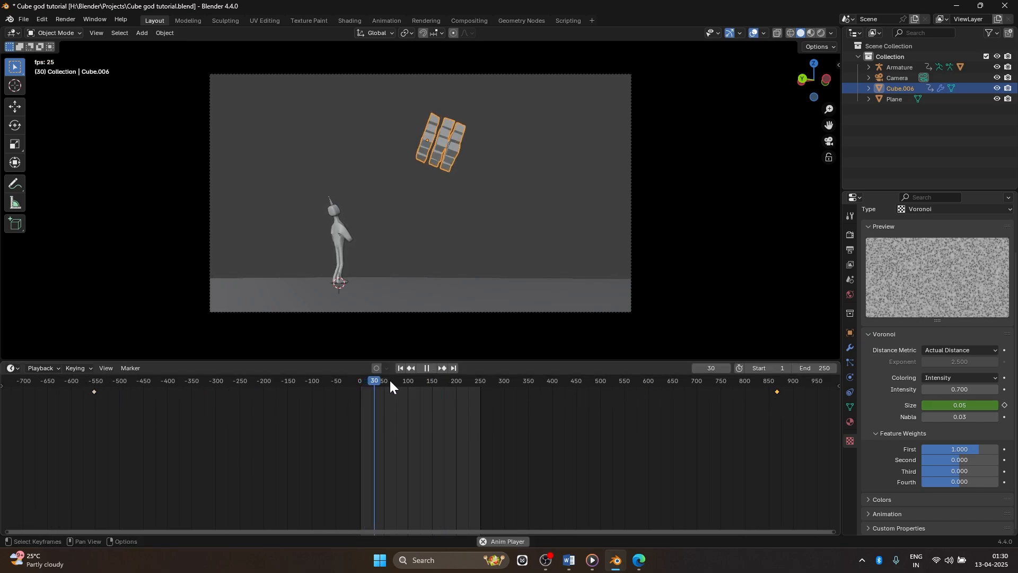
# Scrub and replay the animation at several points to judge the speed of the cube's displacement
pyautogui.moveTo(440, 381); pyautogui.dragTo(469, 384)
pyautogui.press('space')
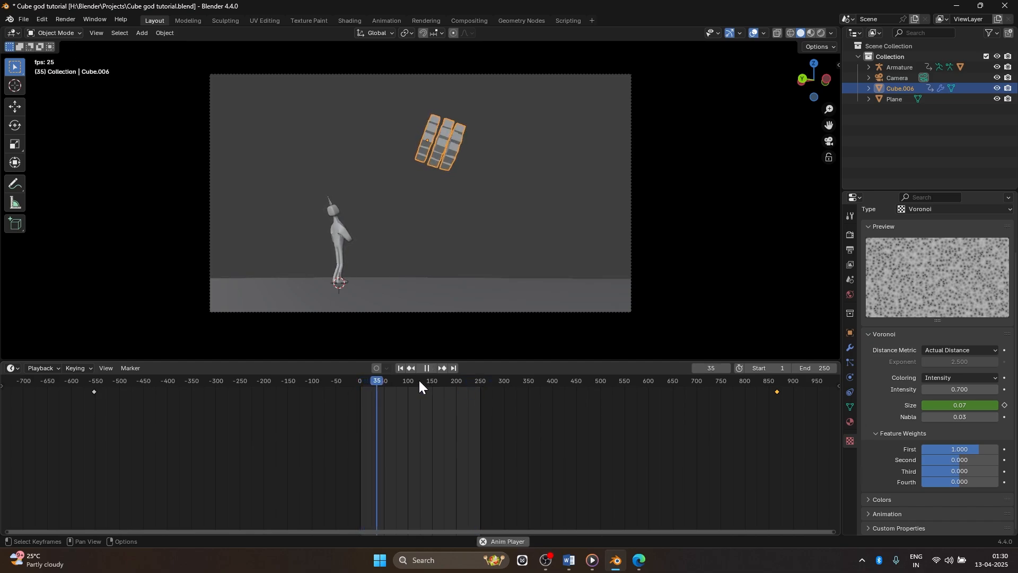
pyautogui.press('space')
pyautogui.press('space')
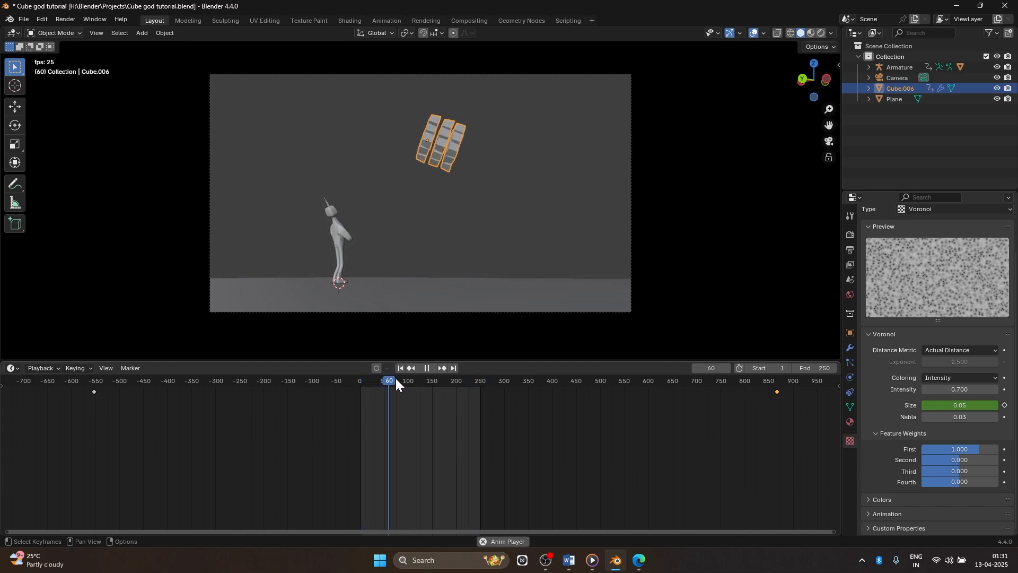
pyautogui.click(418, 379)
pyautogui.moveTo(420, 376); pyautogui.dragTo(497, 383)
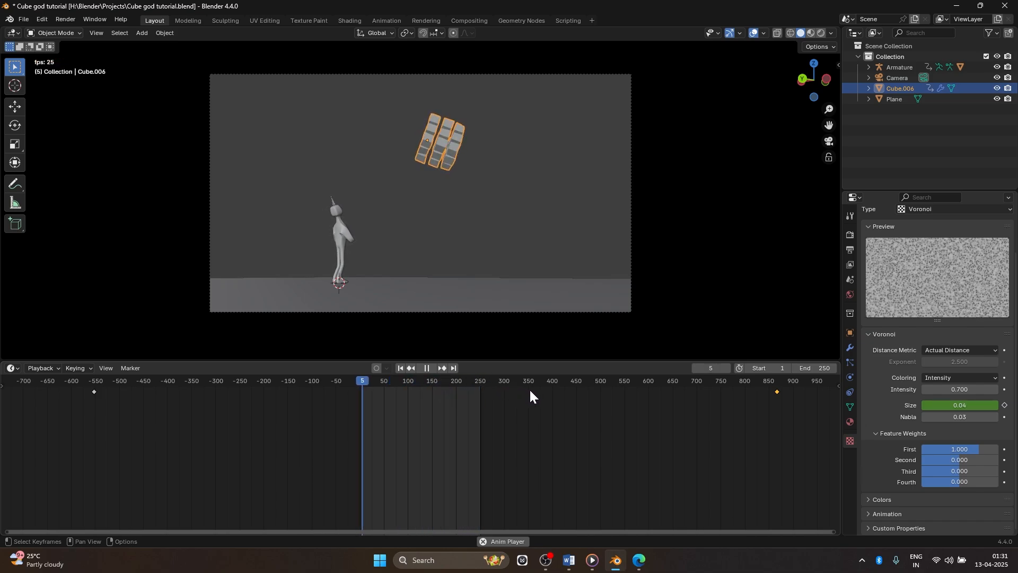
pyautogui.moveTo(428, 392); pyautogui.dragTo(360, 386)
pyautogui.press('space')
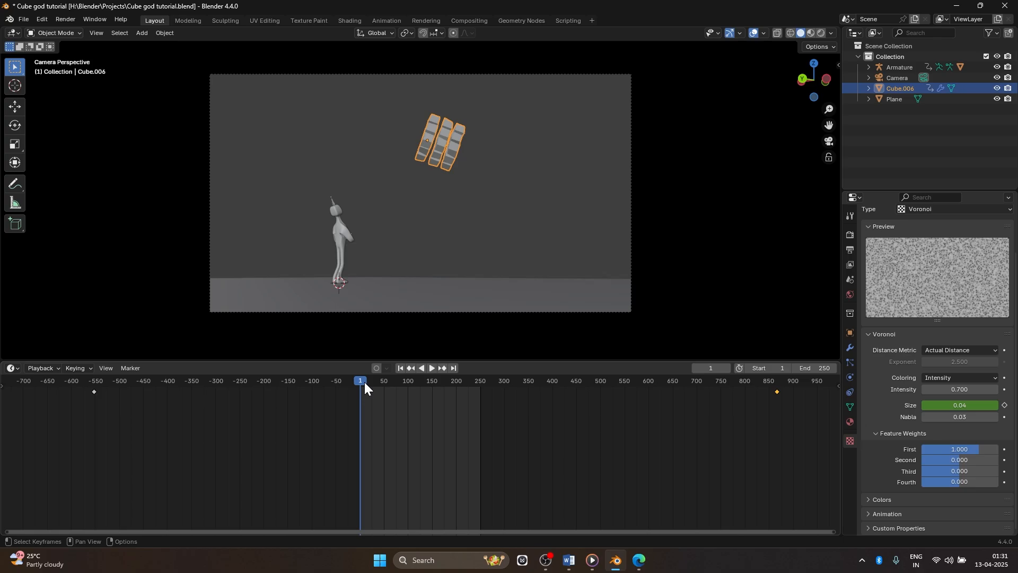
pyautogui.press('space')
pyautogui.press('space')
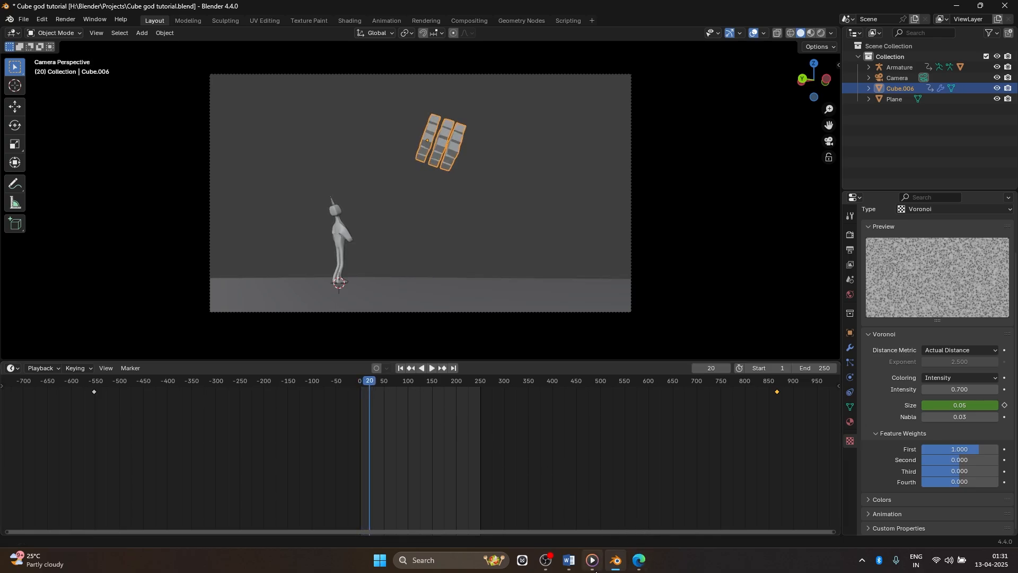
# View the reference render in Media Player, return to Blender and replay the animation near frame 200 for comparison
pyautogui.click(595, 569)
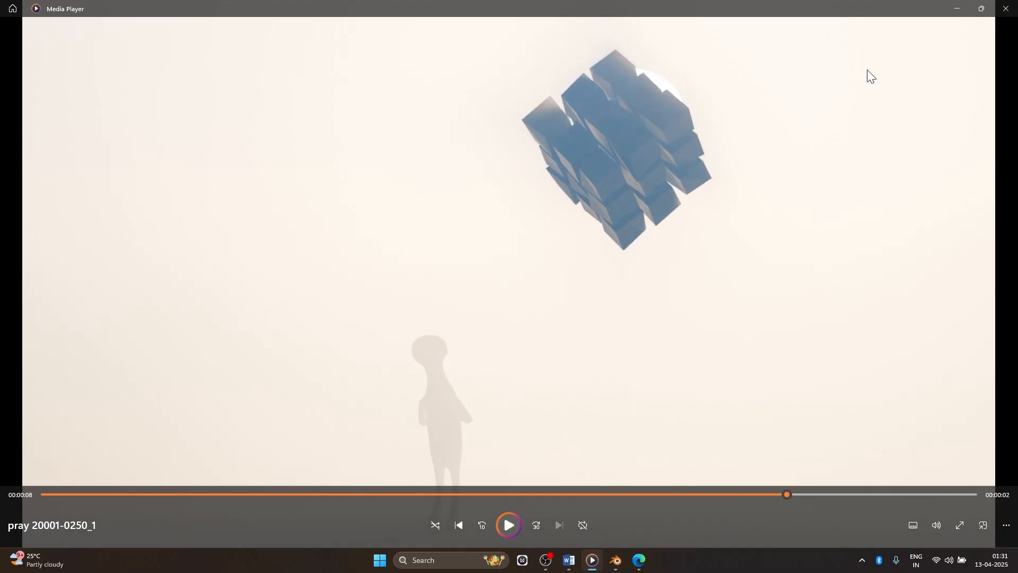
pyautogui.click(961, 9)
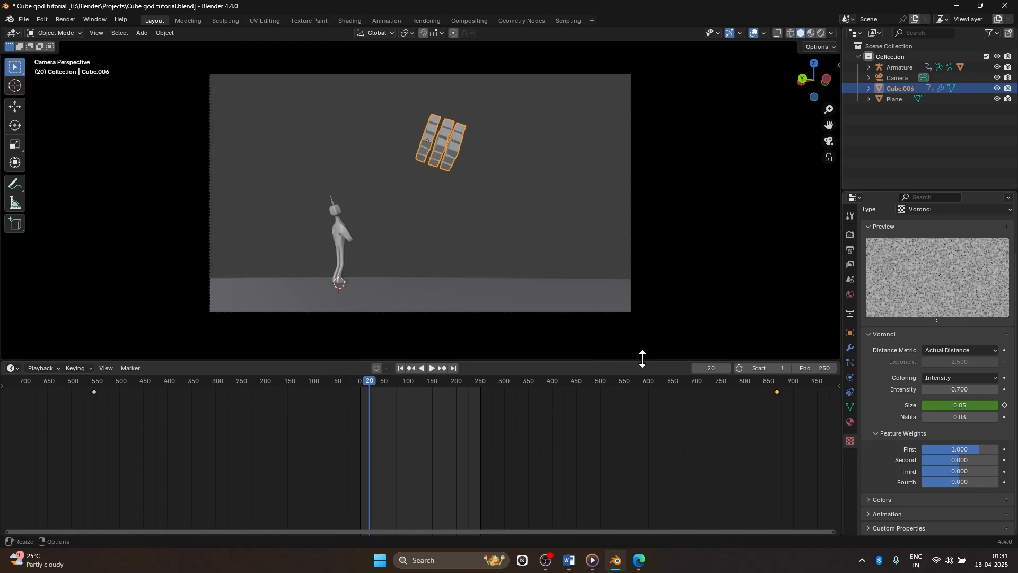
pyautogui.moveTo(385, 383); pyautogui.dragTo(460, 375)
pyautogui.press('space')
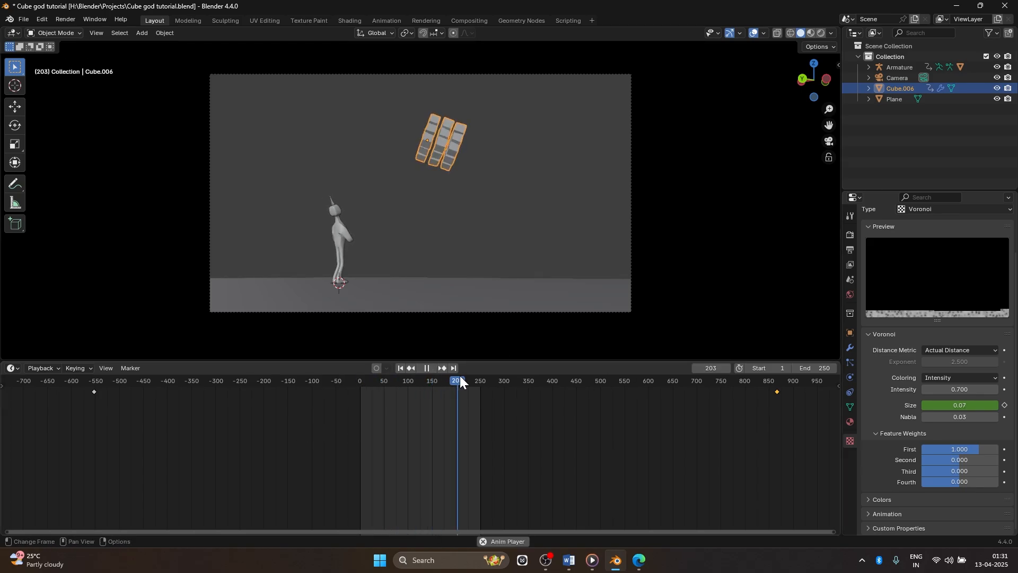
pyautogui.press('space')
# Spread the two Voronoi size keyframes much farther apart, to about frames -2700 and 3700
pyautogui.scroll(-7, 511, 380)
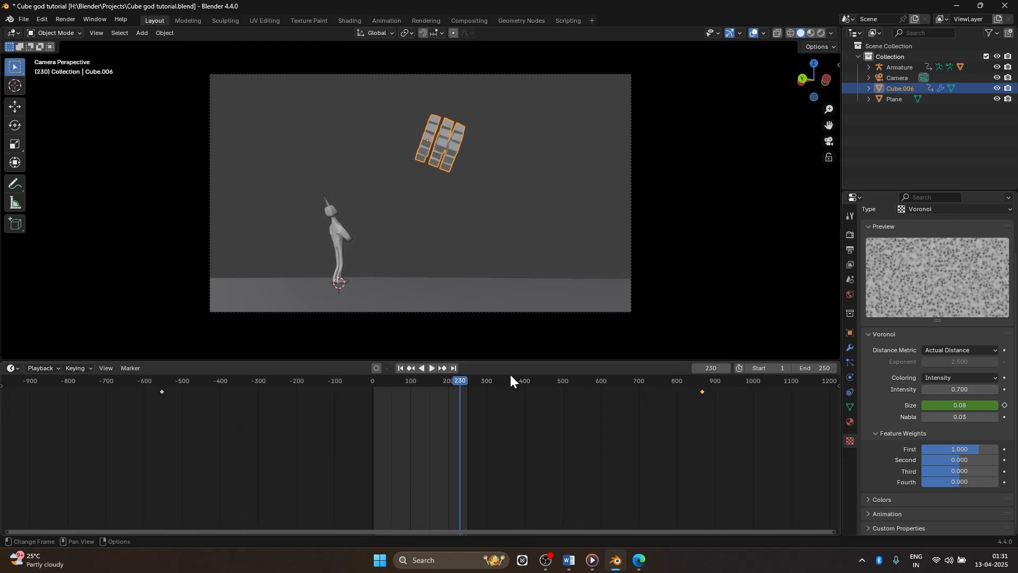
pyautogui.moveTo(489, 392); pyautogui.dragTo(754, 395)
pyautogui.moveTo(356, 389); pyautogui.dragTo(153, 379)
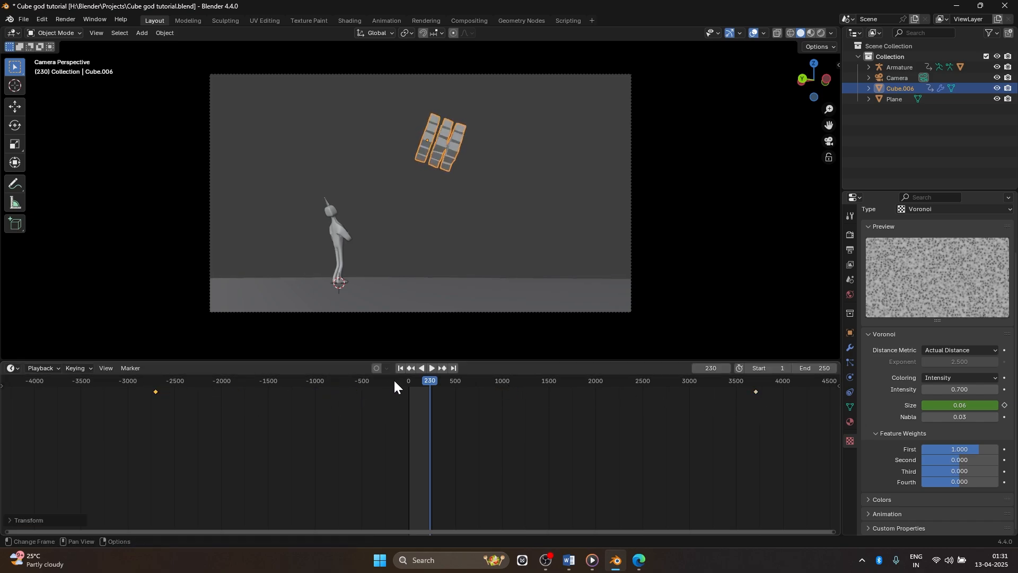
# Play the animation from near the start and again near its end to examine the cube's slowed displacement
pyautogui.scroll(10, 403, 380)
pyautogui.click(383, 380)
pyautogui.press('space')
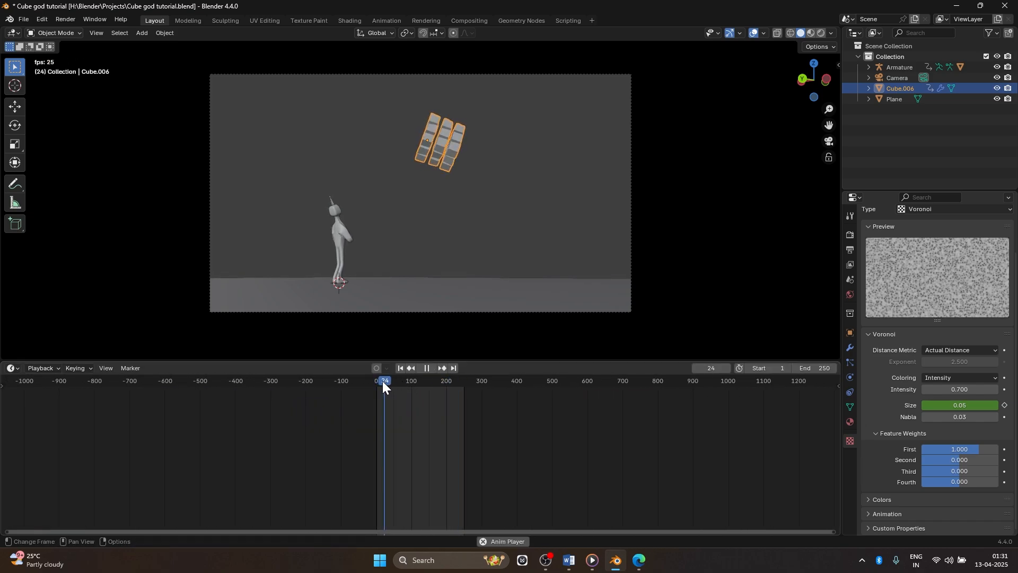
pyautogui.scroll(5, 386, 376)
pyautogui.scroll(4, 469, 164)
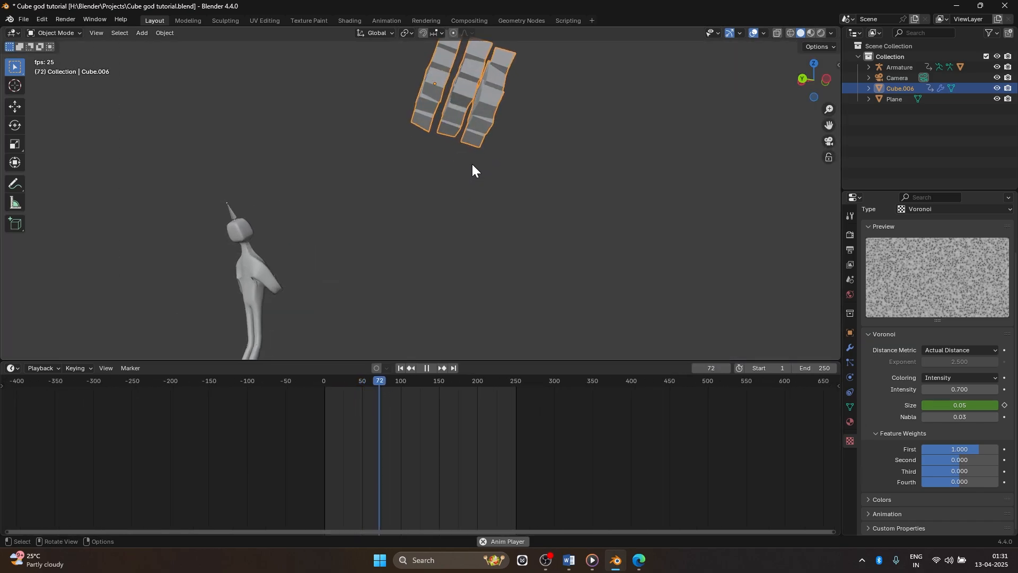
pyautogui.scroll(-3, 485, 262)
pyautogui.click(493, 381)
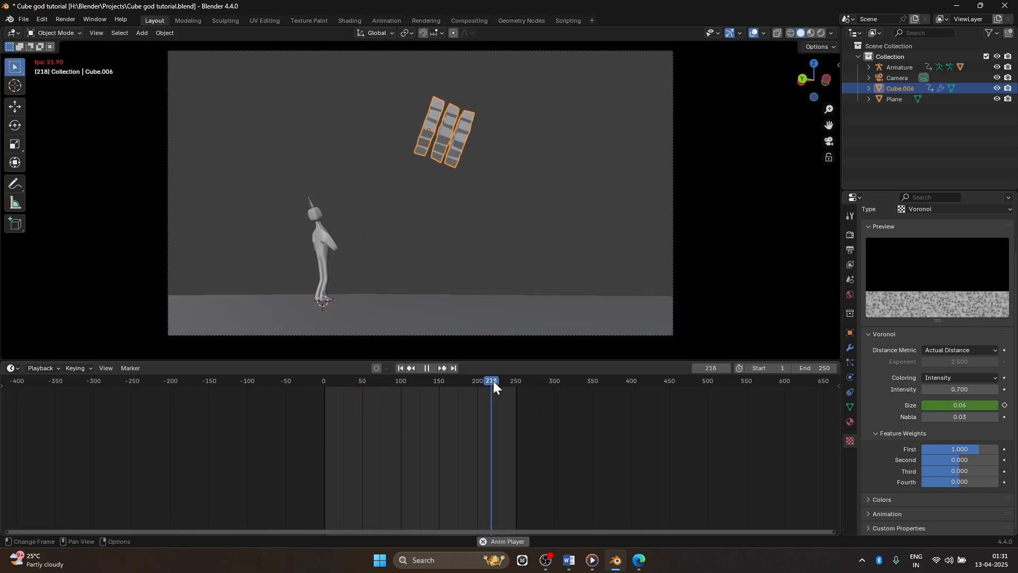
pyautogui.press('space')
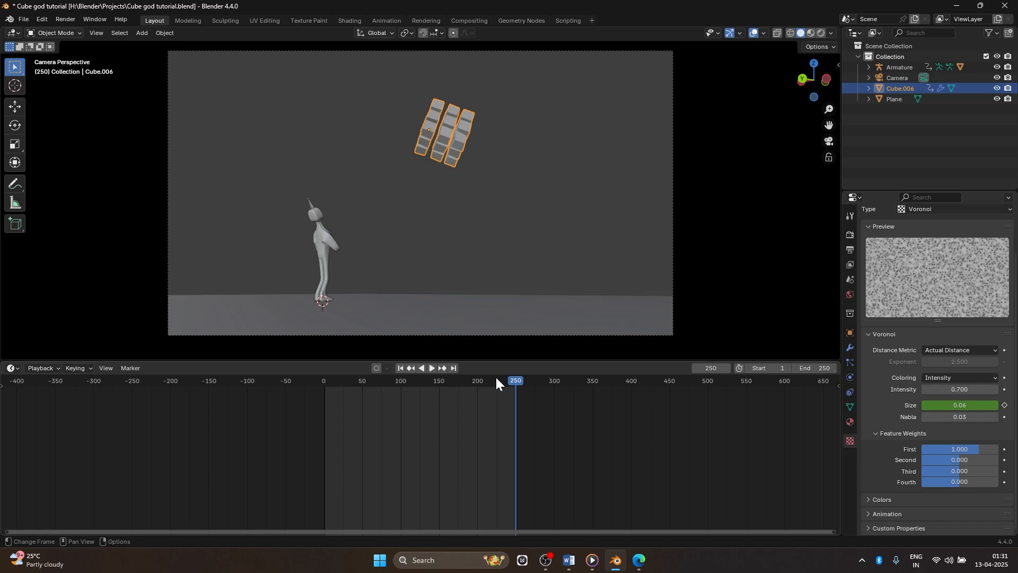
# Check the reference render in Media Player again, return to Blender and replay the animation through the camera
pyautogui.click(592, 560)
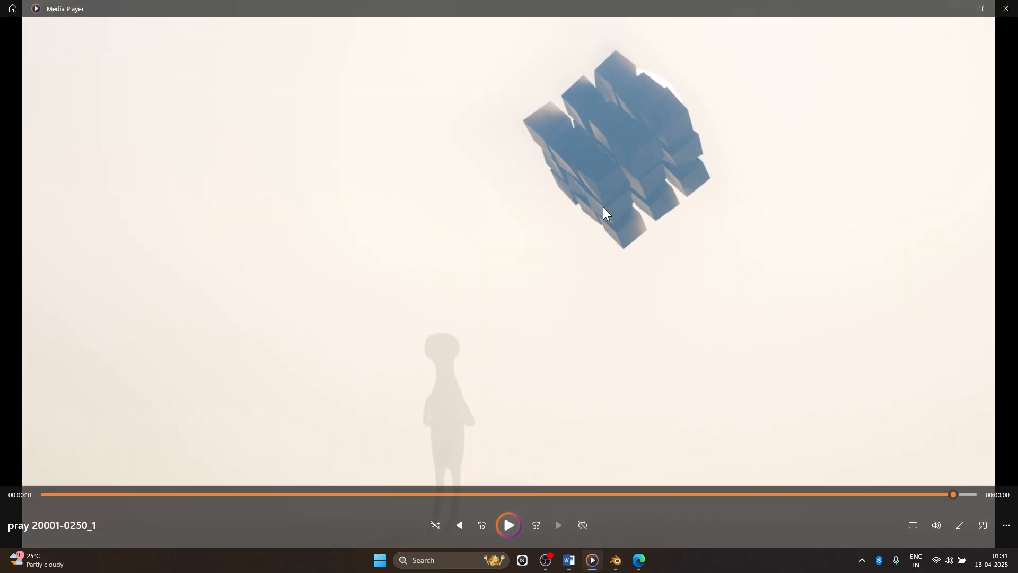
pyautogui.click(615, 560)
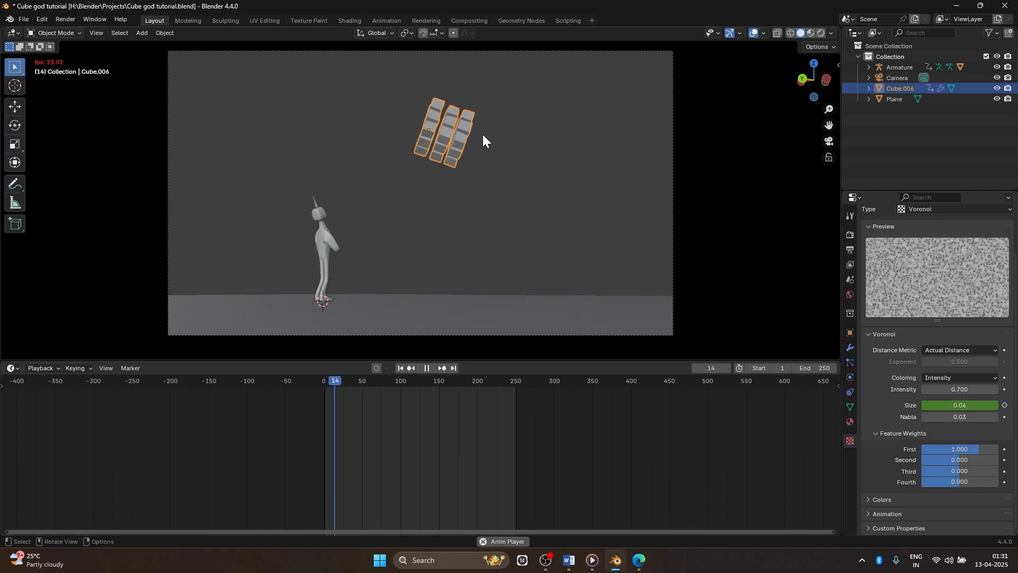
pyautogui.press('space')
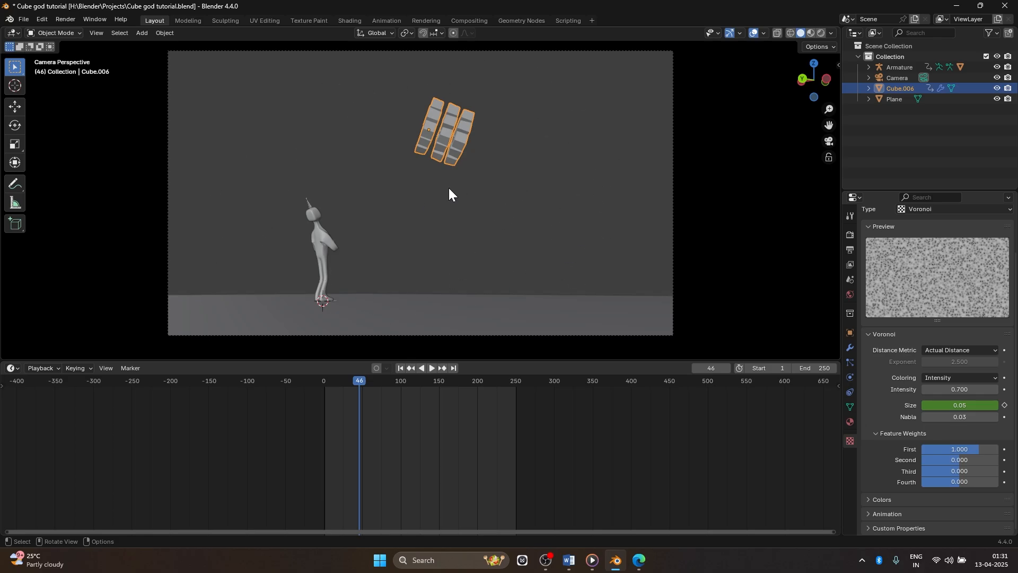
pyautogui.press('space')
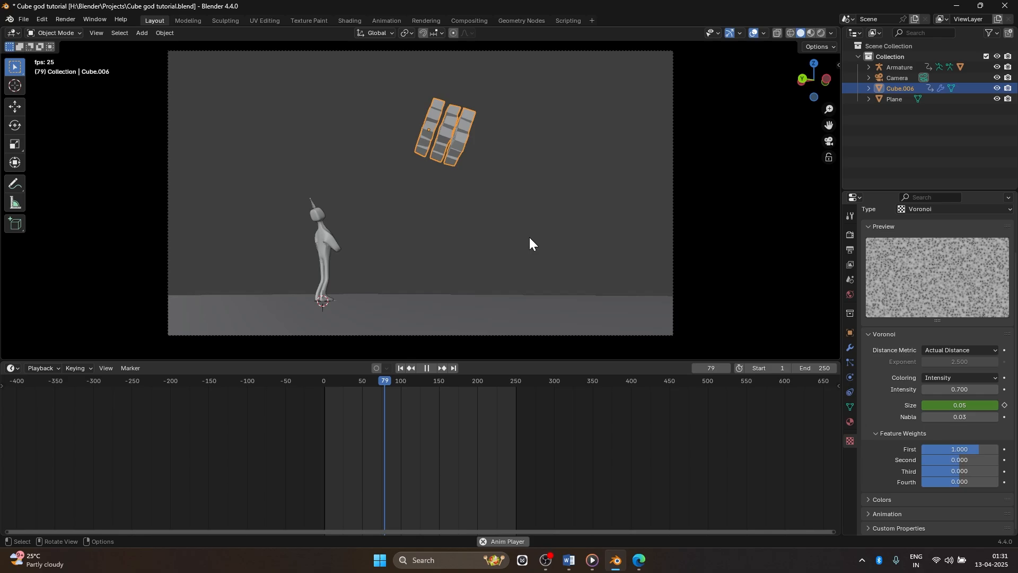
pyautogui.press('space')
# Play the cube's animation from a closer angled view outside the camera, and return to the camera view
pyautogui.moveTo(476, 191); pyautogui.dragTo(400, 157, button='middle')
pyautogui.scroll(5, 469, 195)
pyautogui.press('space')
pyautogui.press('space')
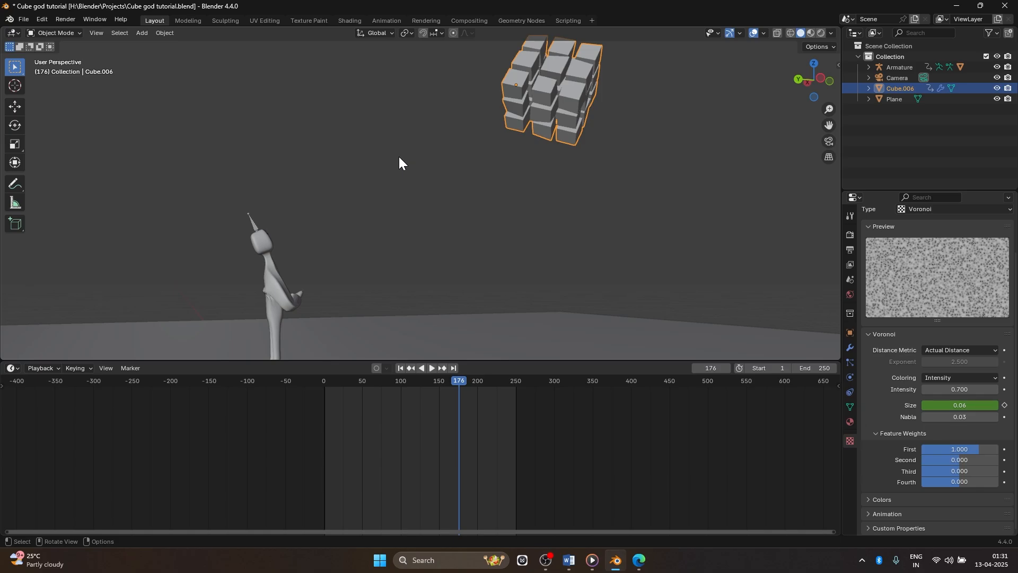
pyautogui.press('KP_0')
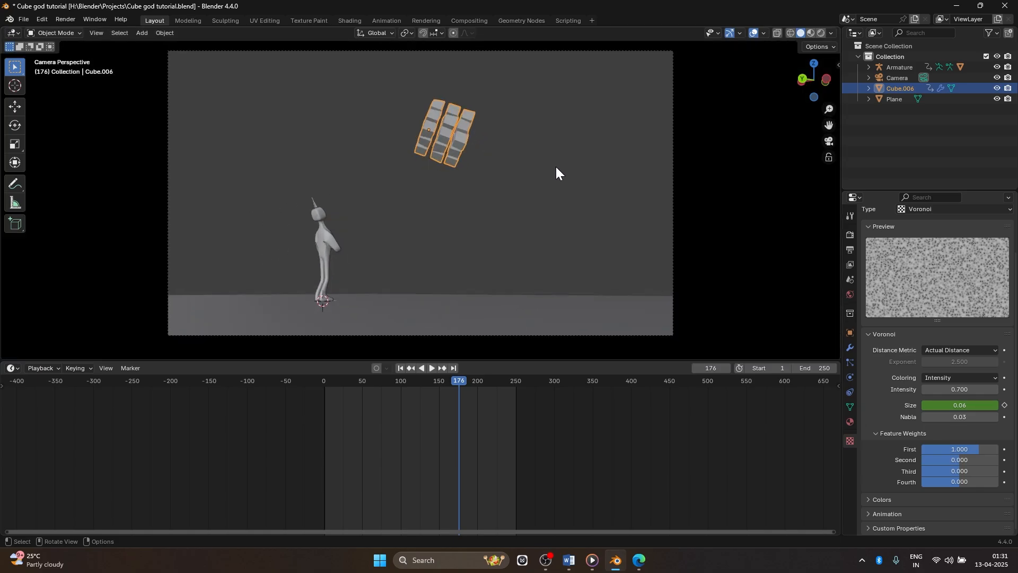
pyautogui.click(568, 561)
pyautogui.click(567, 562)
pyautogui.click(849, 333)
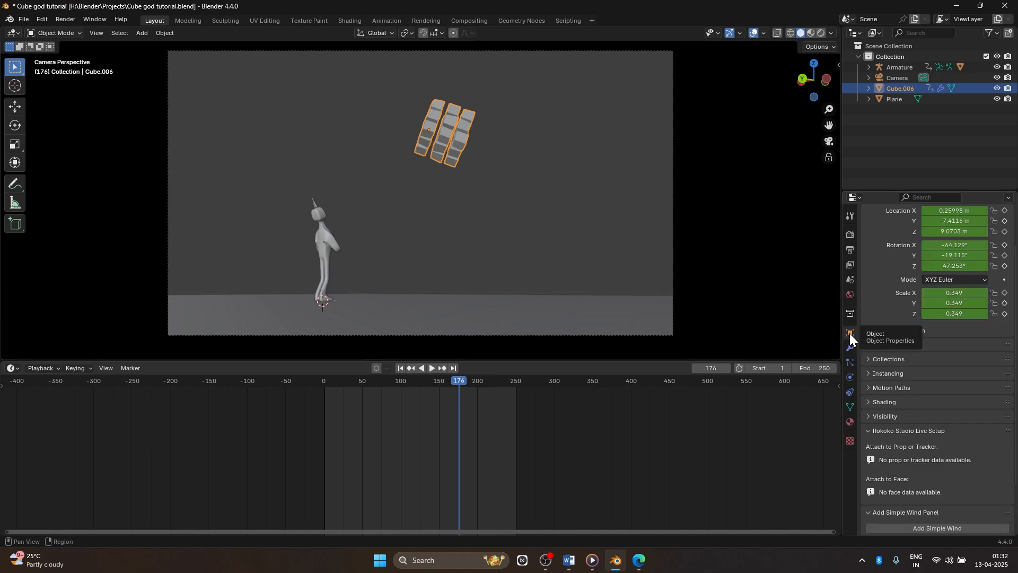
# Assign a Sky Texture to the background color of the World surface
pyautogui.click(851, 295)
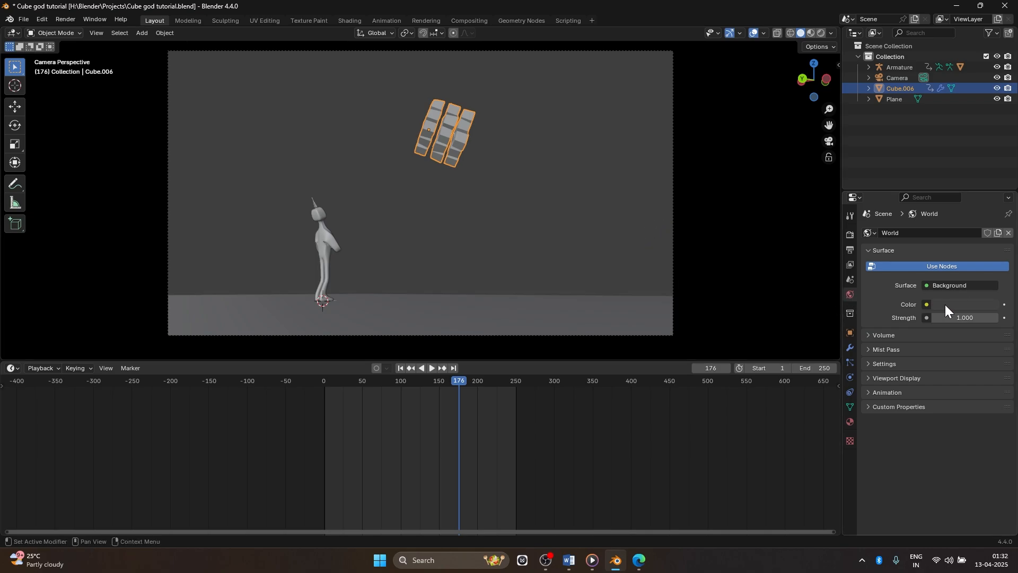
pyautogui.click(928, 305)
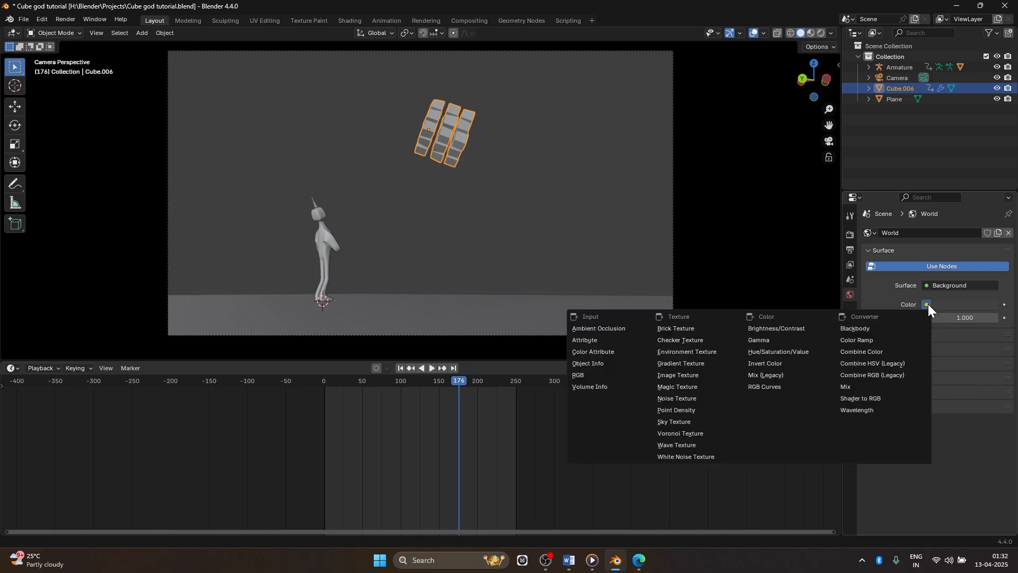
pyautogui.click(950, 304)
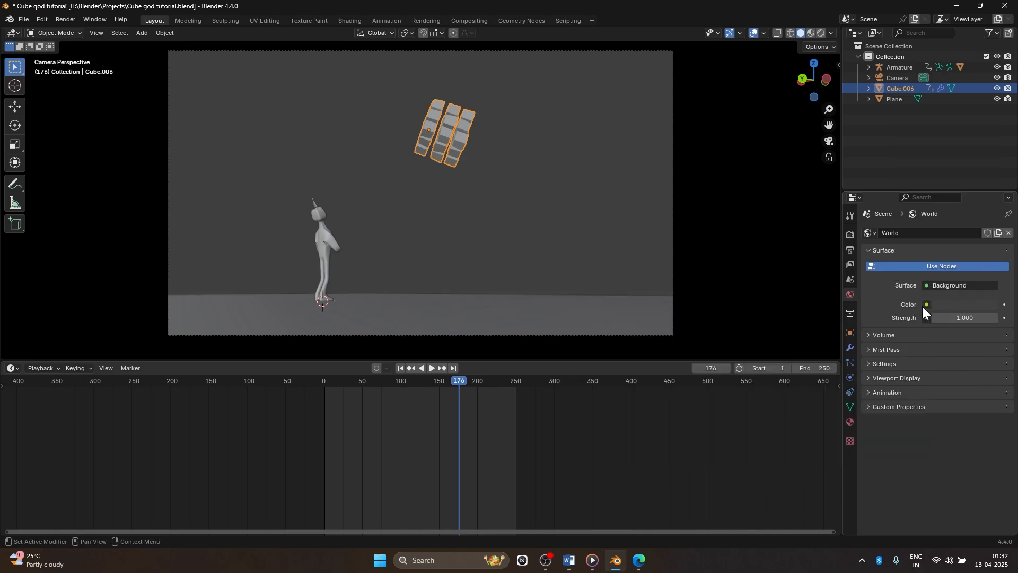
pyautogui.click(925, 307)
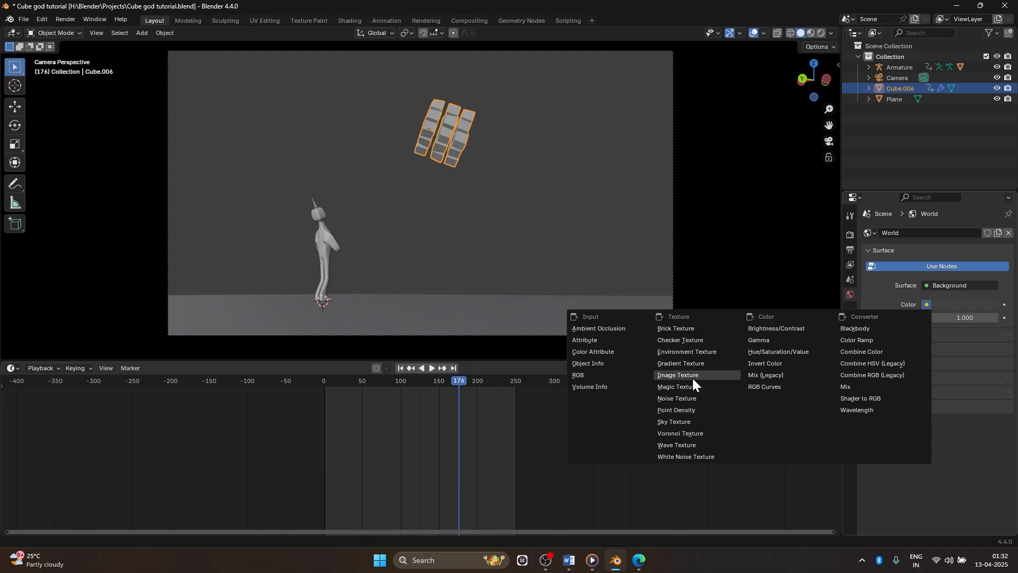
pyautogui.click(677, 421)
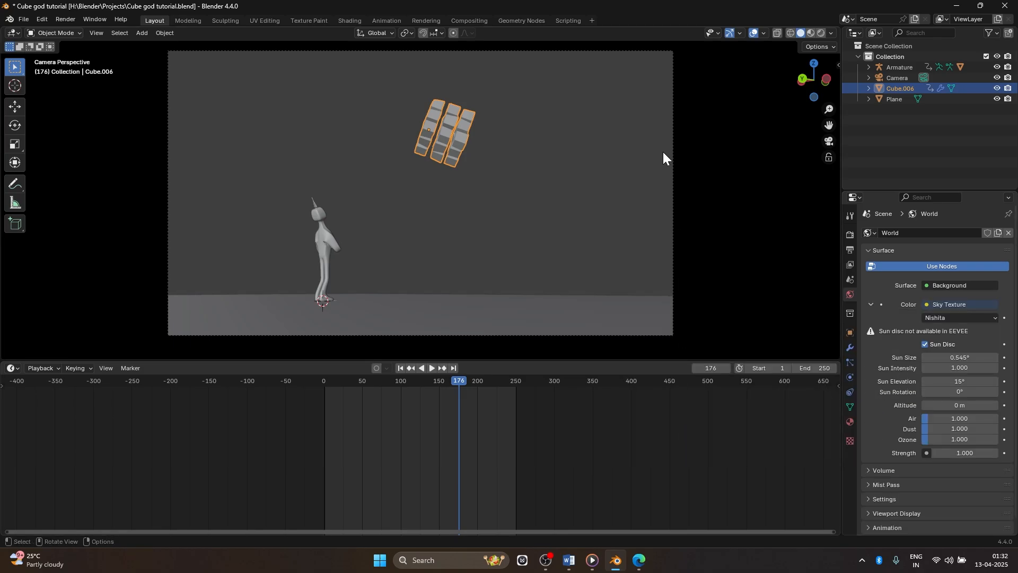
# Set the render engine to Cycles and the render device to GPU Compute
pyautogui.click(848, 233)
pyautogui.click(960, 232)
pyautogui.click(946, 272)
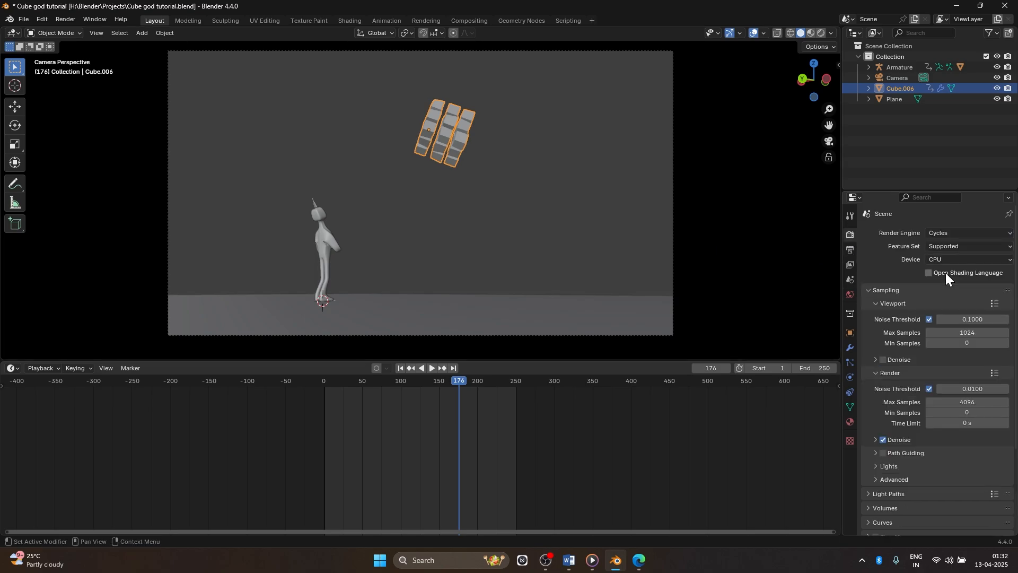
pyautogui.click(944, 259)
pyautogui.click(948, 285)
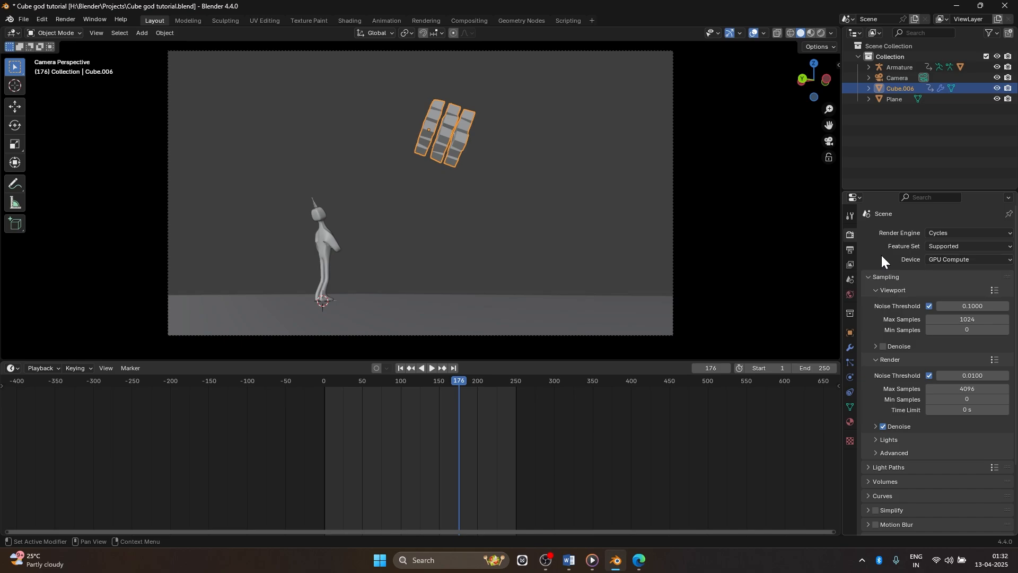
# Open the World's Sky Texture settings and show the camera view in Rendered viewport shading
pyautogui.click(851, 295)
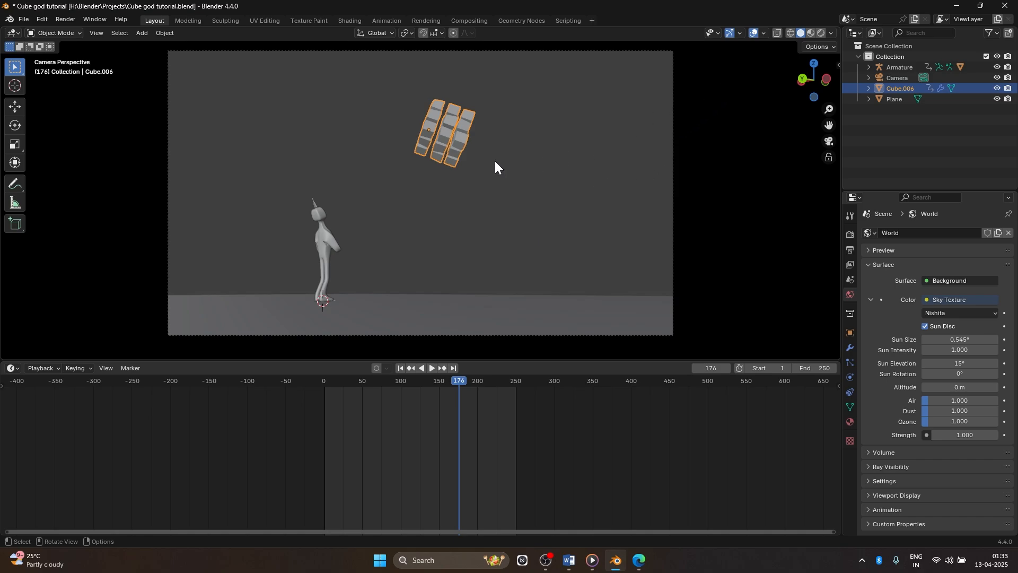
pyautogui.press('z')
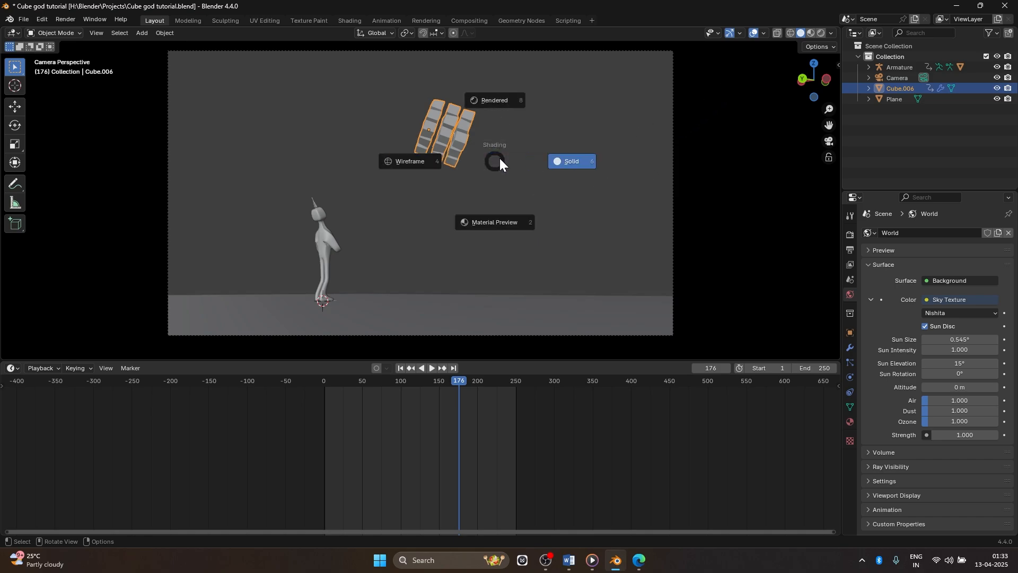
pyautogui.click(496, 225)
pyautogui.press('z')
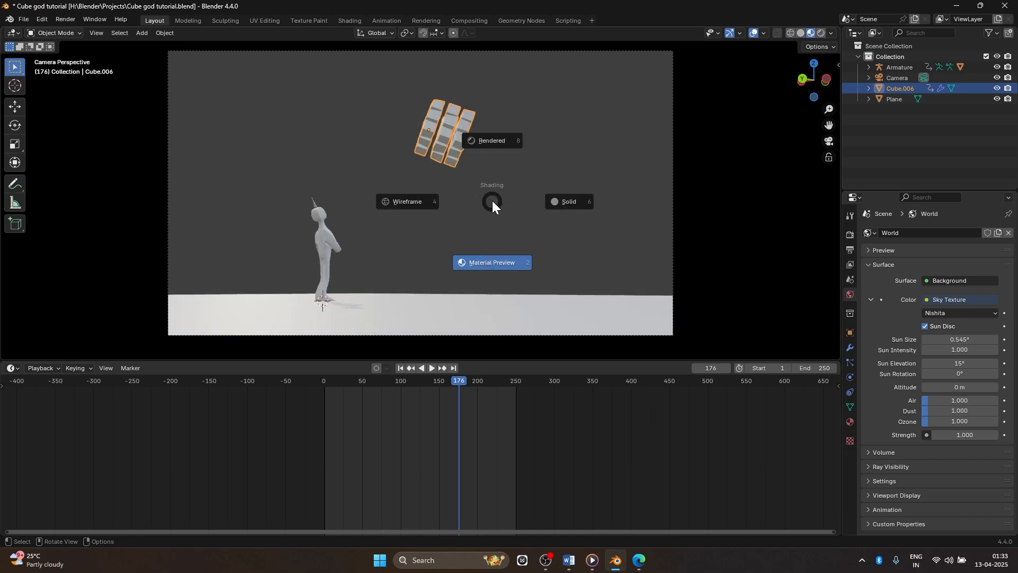
pyautogui.click(817, 30)
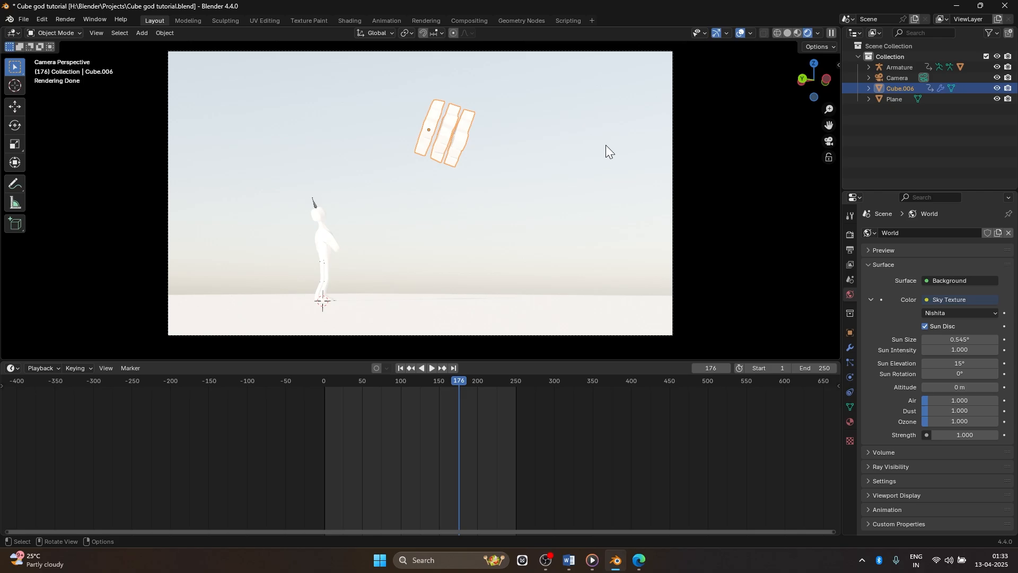
# Create a new material on the cube with a black base color and a metallic value of 0.937
pyautogui.click(606, 144)
pyautogui.click(448, 125)
pyautogui.click(850, 422)
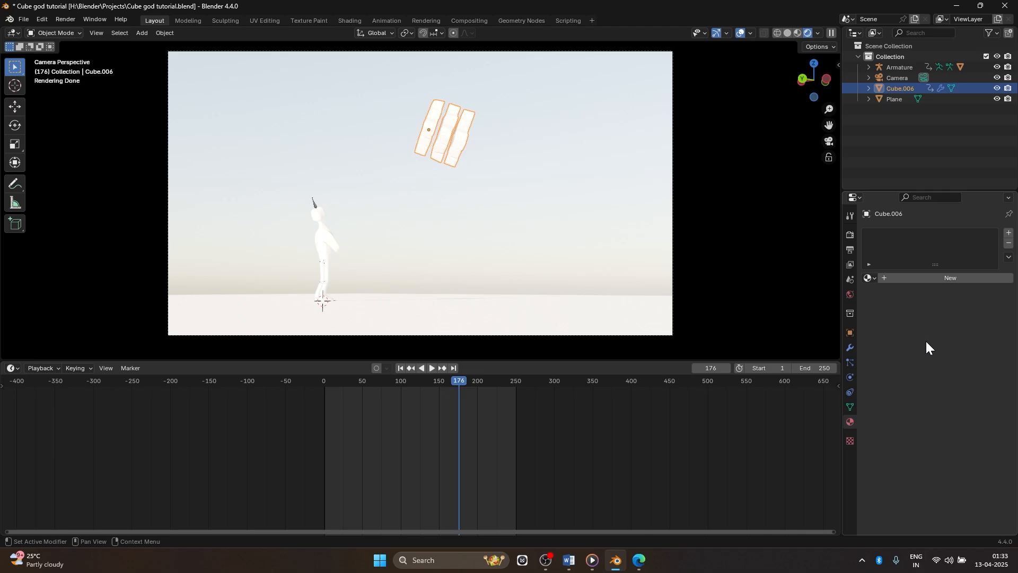
pyautogui.click(940, 278)
pyautogui.click(958, 344)
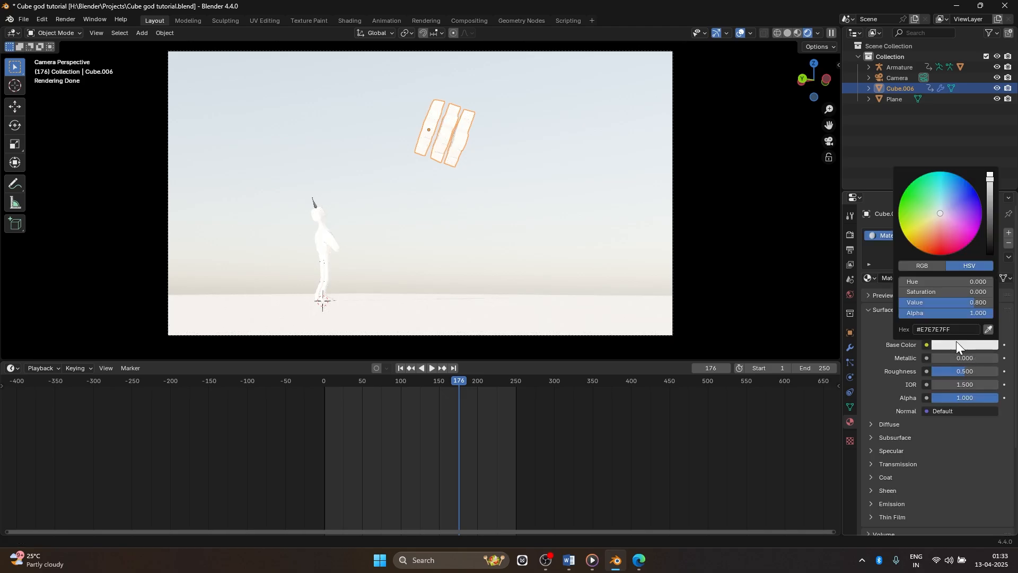
pyautogui.moveTo(986, 192); pyautogui.dragTo(990, 255)
pyautogui.moveTo(953, 358); pyautogui.dragTo(992, 358)
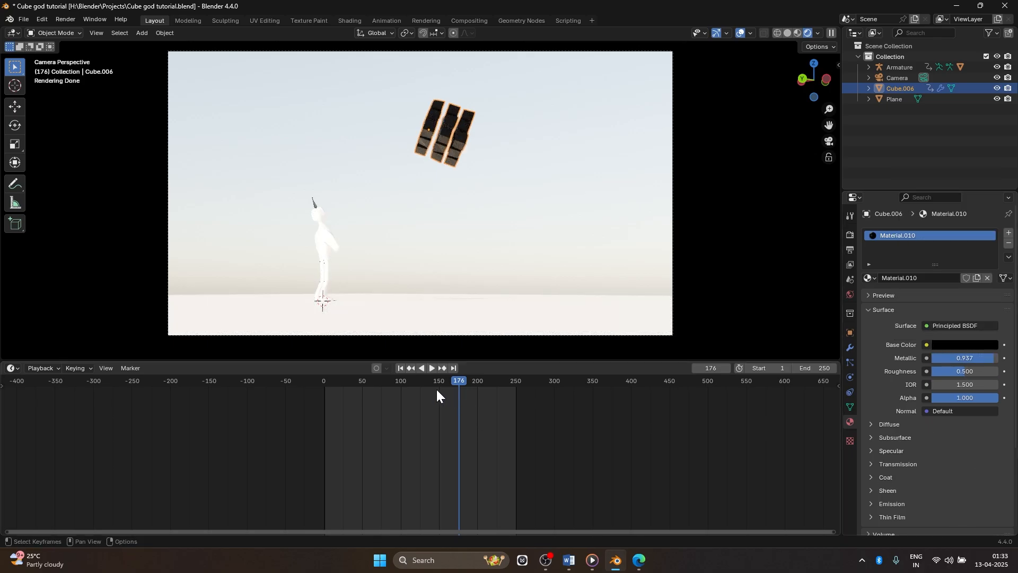
# Go to frame 66, check the reference render in Media Player, play the animation in Blender, and return to frame 1
pyautogui.click(374, 383)
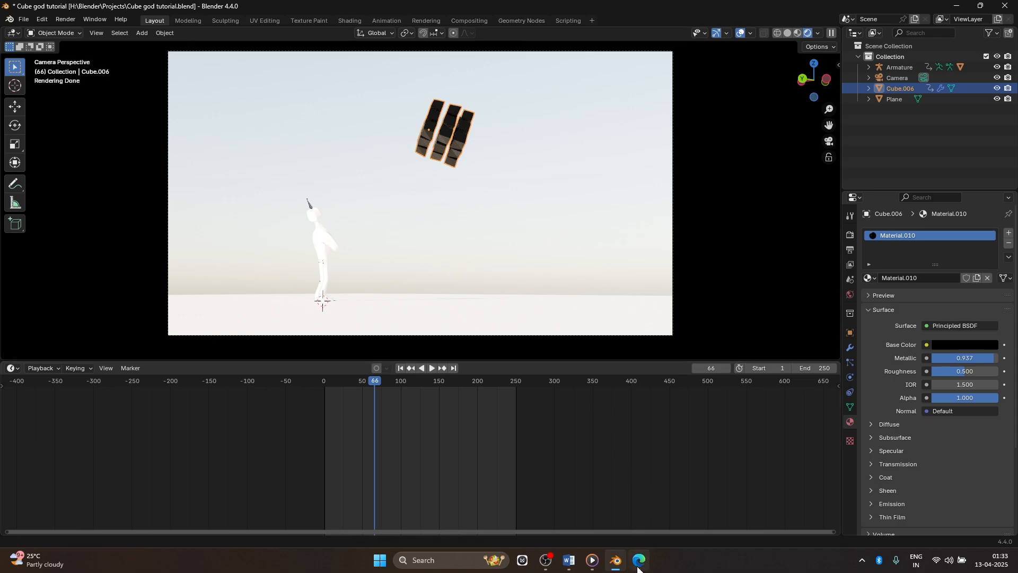
pyautogui.click(593, 561)
pyautogui.click(594, 561)
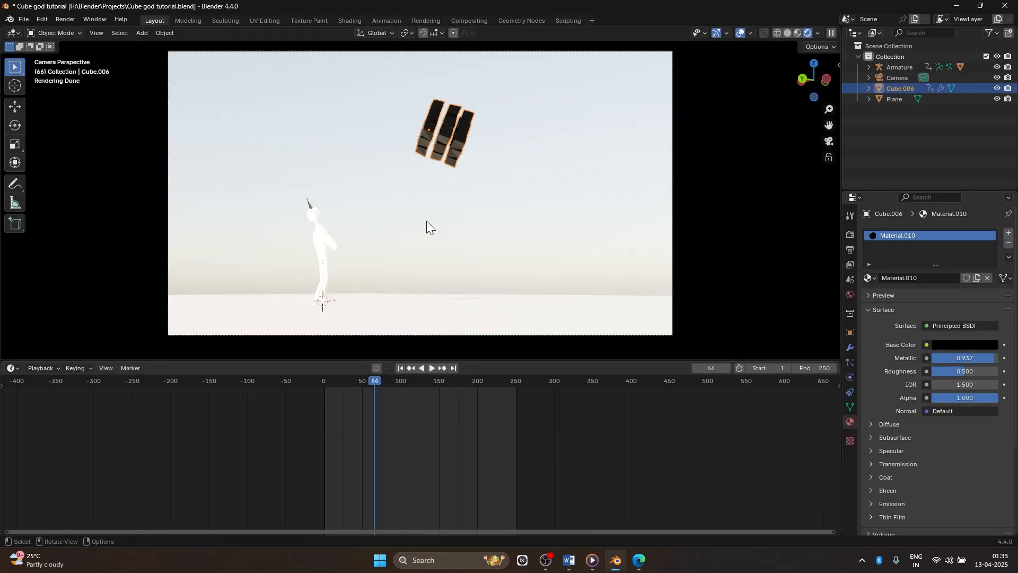
pyautogui.click(551, 197)
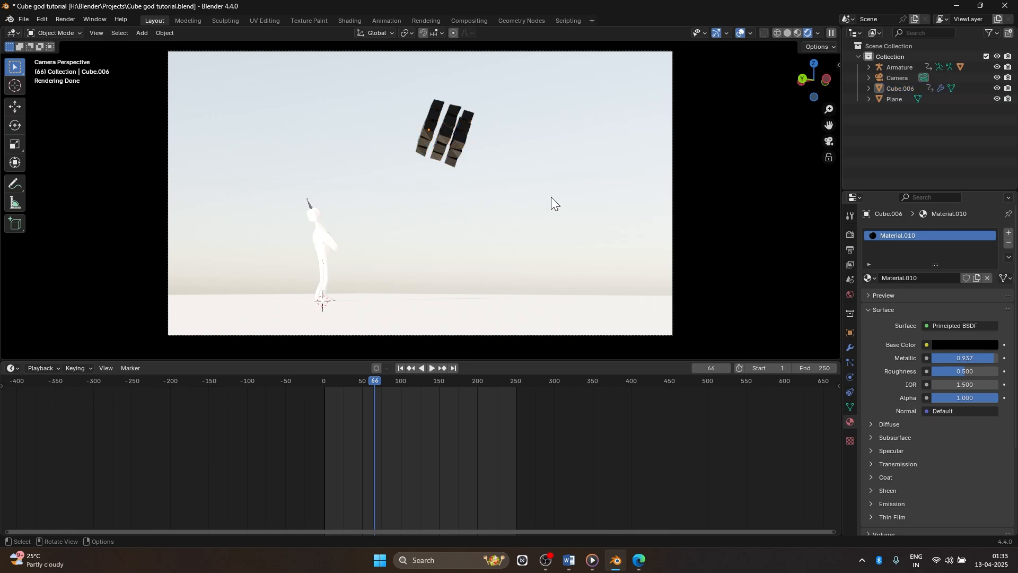
pyautogui.press('space')
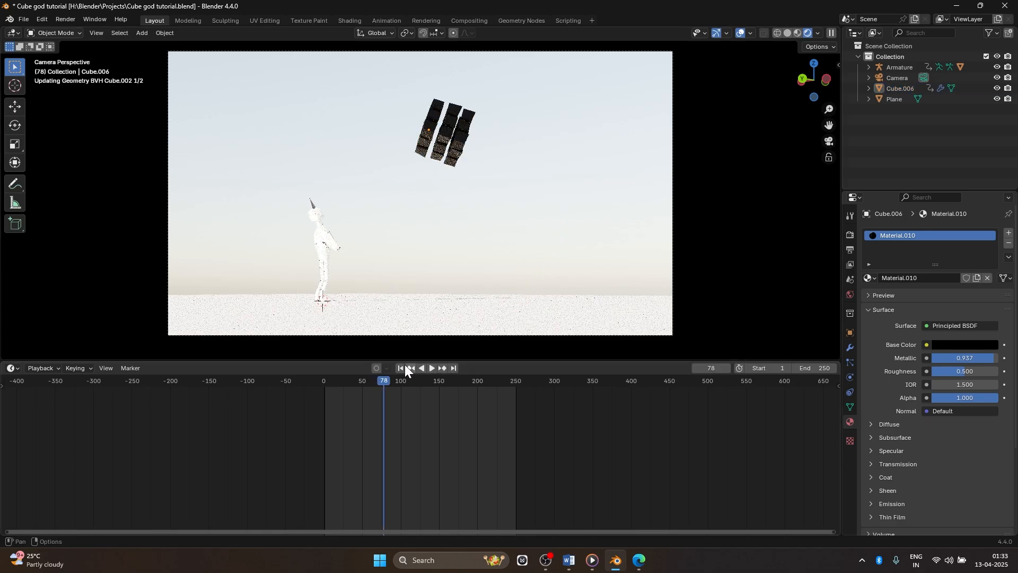
pyautogui.click(402, 367)
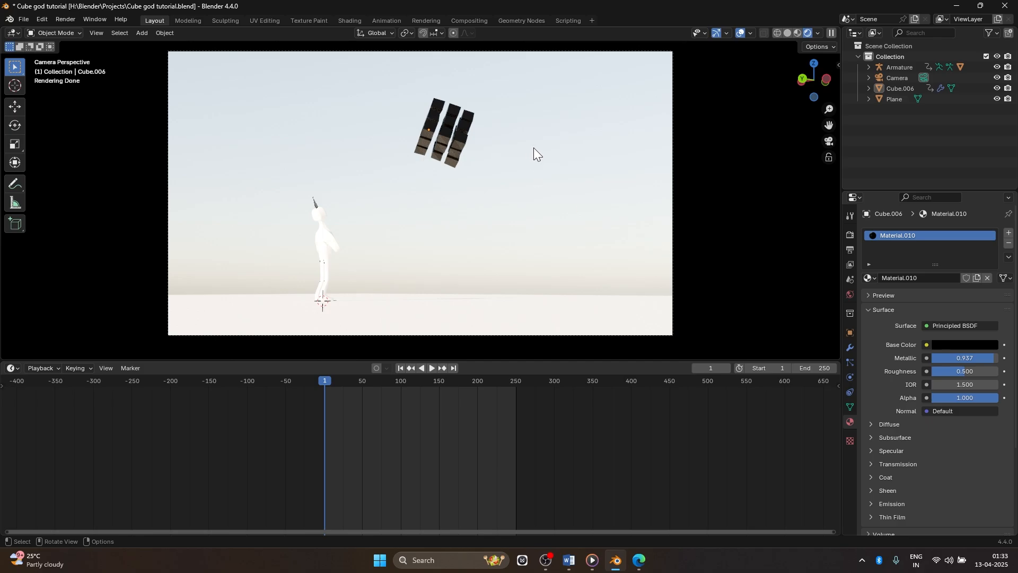
# Try a different strength for the cube's Displace modifier and undo the change
pyautogui.click(443, 117)
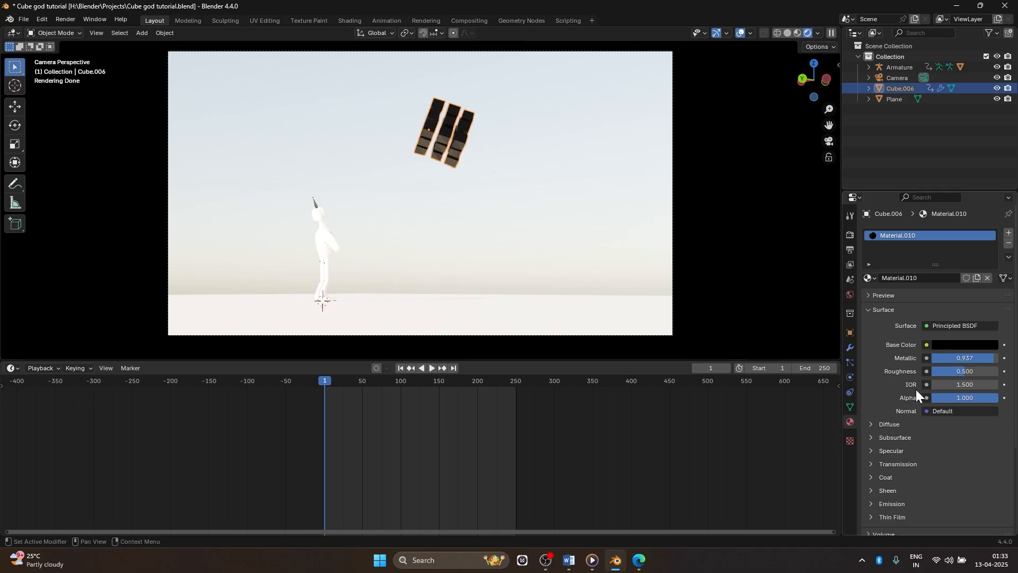
pyautogui.click(850, 348)
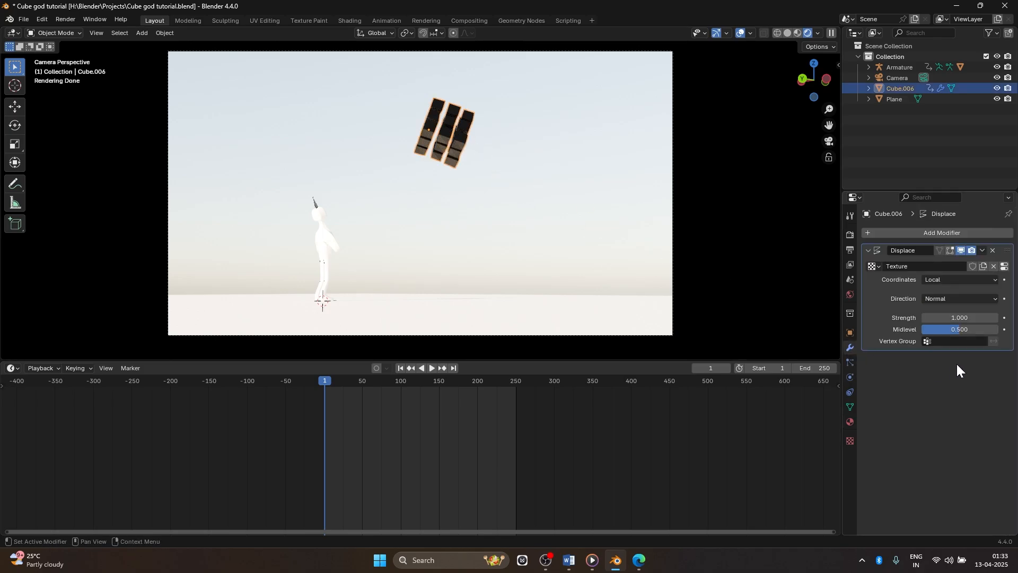
pyautogui.click(949, 317)
pyautogui.write('5.4')
pyautogui.press('Return')
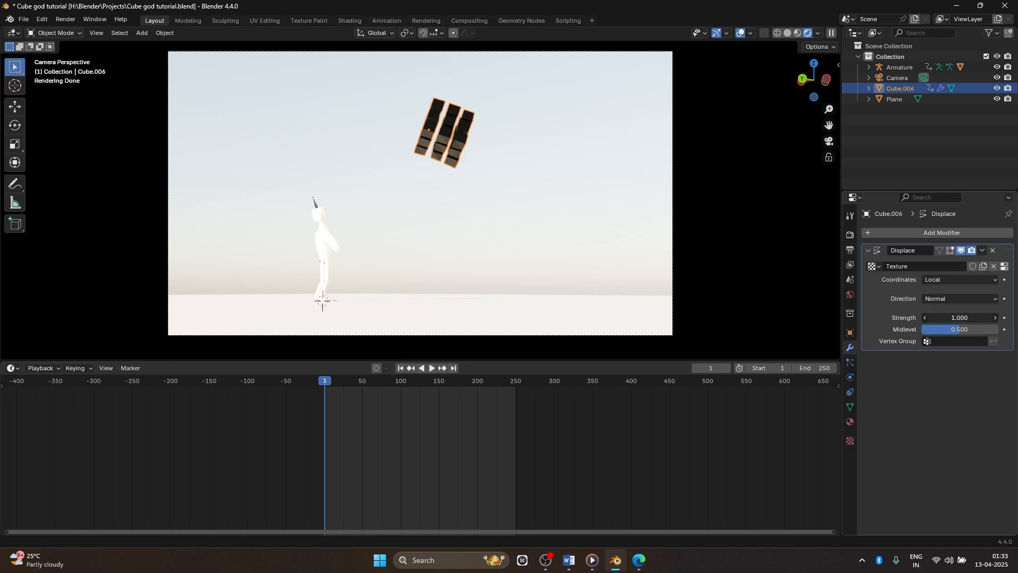
pyautogui.moveTo(950, 317); pyautogui.dragTo(960, 317)
pyautogui.hotkey('ctrl', 'z')
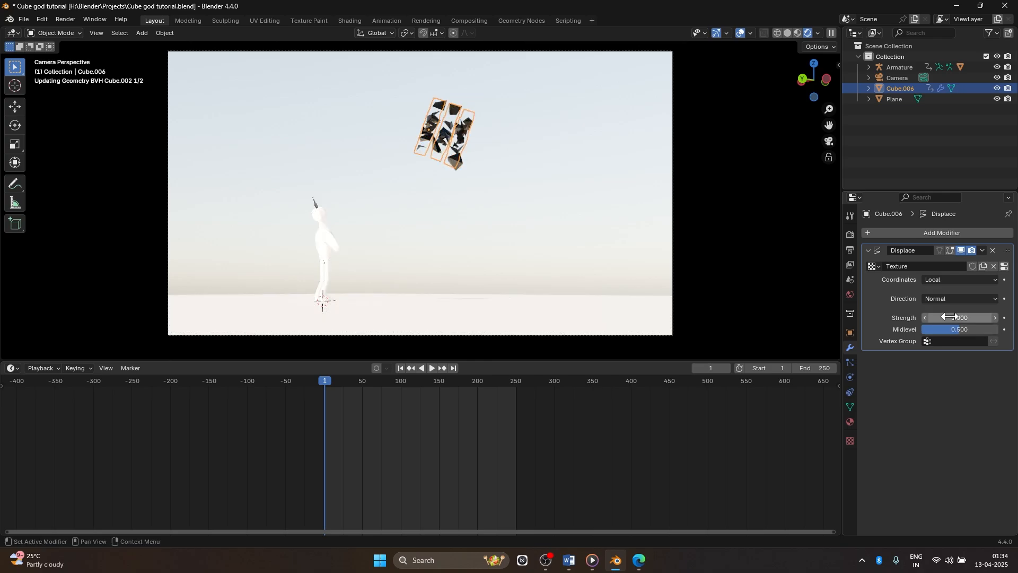
# Set the intensity of the cube's Voronoi displacement texture to 1.1 and play the animation in Solid shading
pyautogui.click(1004, 267)
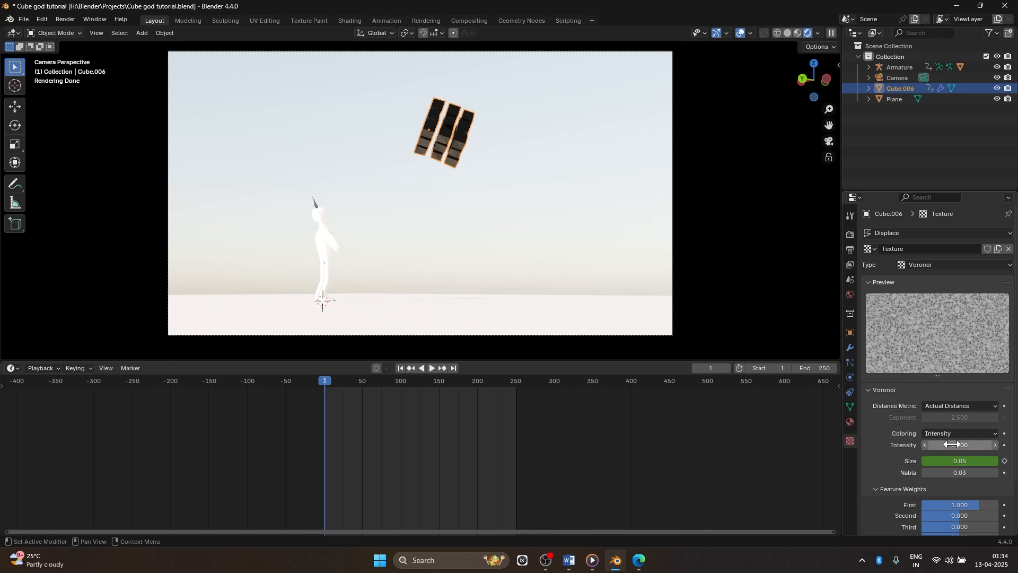
pyautogui.moveTo(952, 445)
pyautogui.mouseDown()
pyautogui.moveTo(984, 445)
pyautogui.moveTo(967, 444)
pyautogui.mouseUp()
pyautogui.press('space')
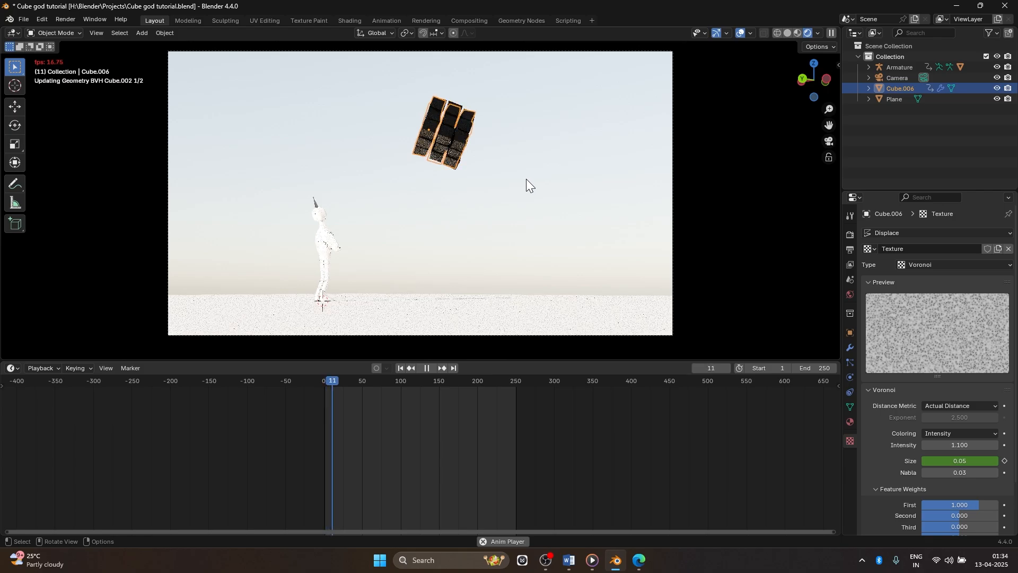
pyautogui.press('z')
pyautogui.click(615, 181)
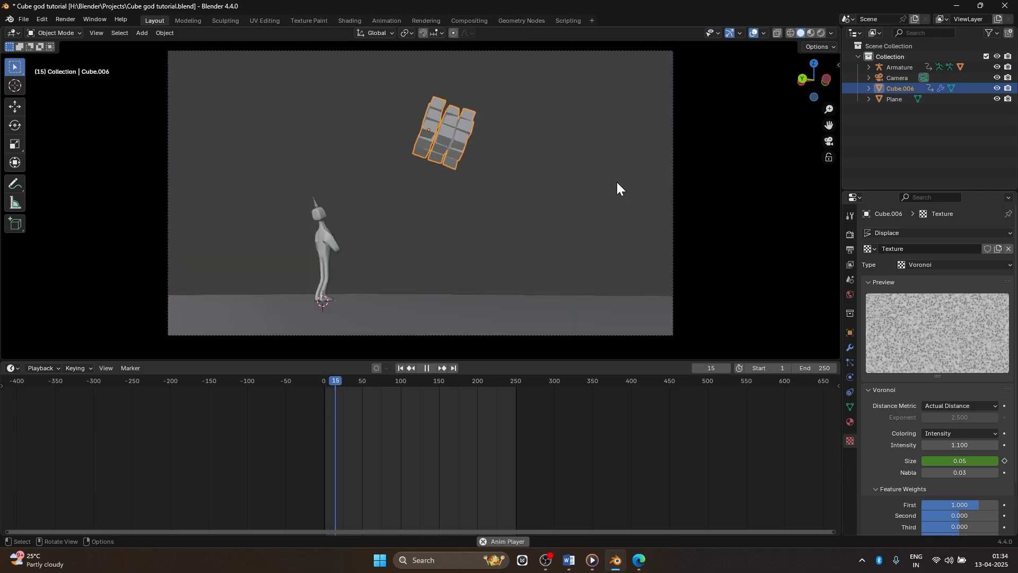
pyautogui.press('space')
# Play the cube's displacement animation from closer angles outside the camera
pyautogui.moveTo(491, 147); pyautogui.dragTo(562, 150, button='middle')
pyautogui.press('space')
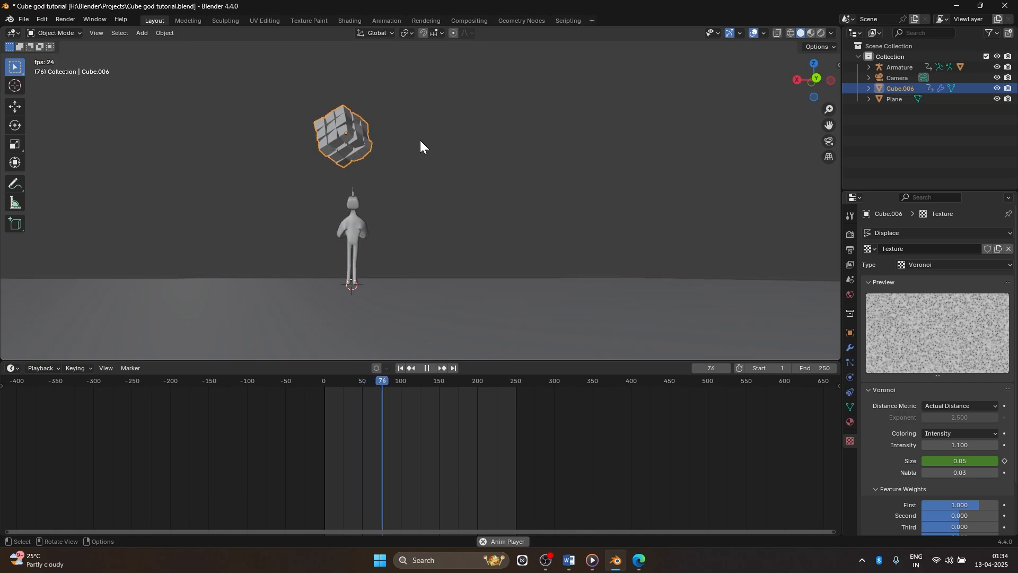
pyautogui.scroll(4, 419, 140)
pyautogui.moveTo(419, 140); pyautogui.dragTo(365, 136, button='middle')
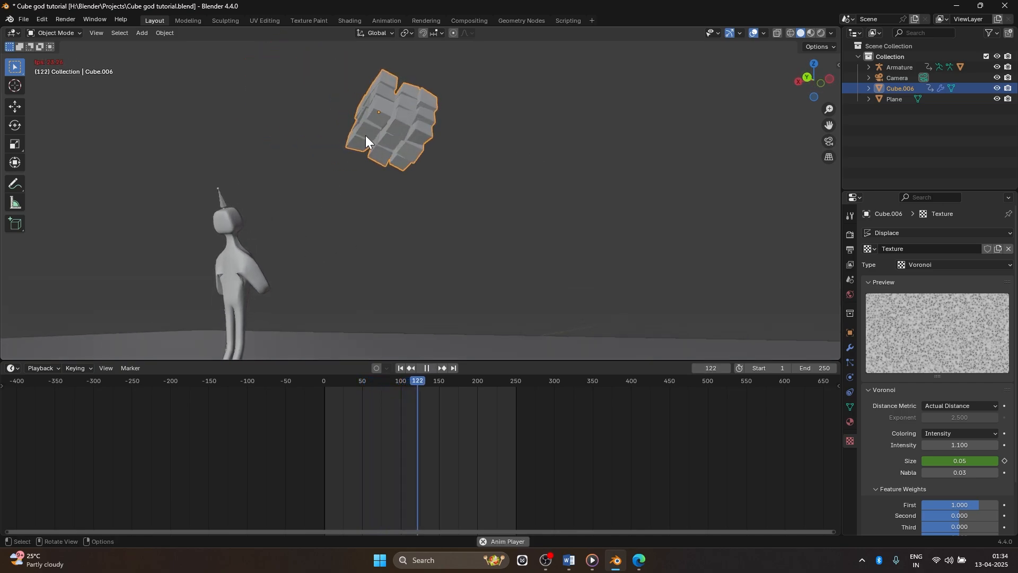
pyautogui.press('space')
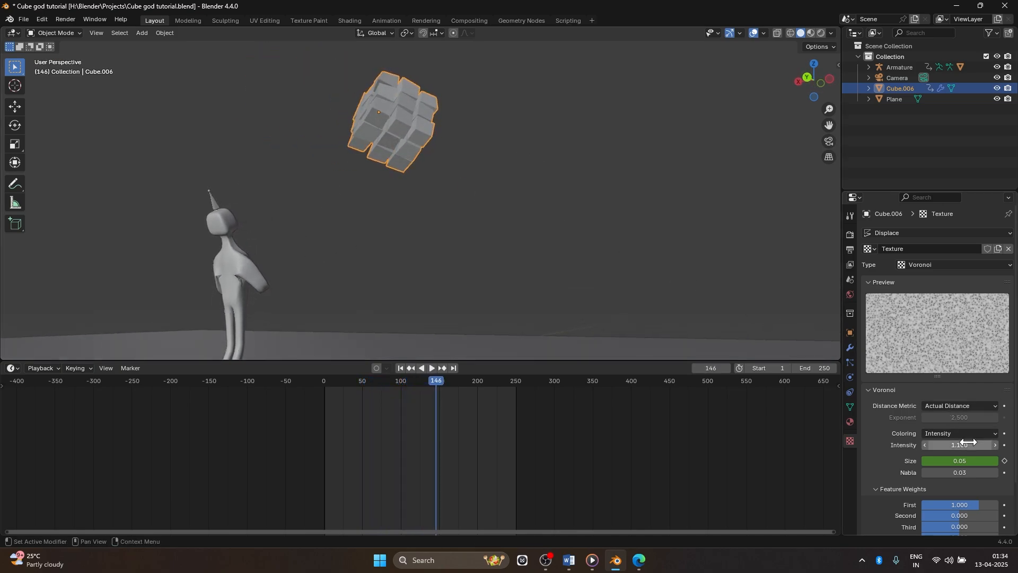
# Lower the Voronoi texture's intensity below 0.7 and replay the animation
pyautogui.click(927, 447)
pyautogui.click(927, 447)
pyautogui.click(927, 447)
pyautogui.click(927, 446)
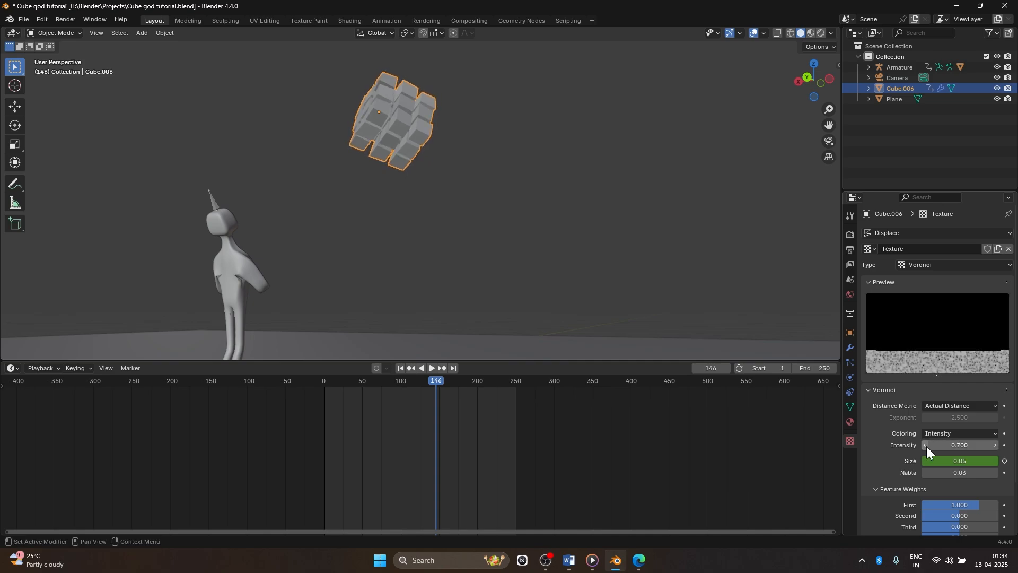
pyautogui.click(927, 446)
pyautogui.press('space')
# Inspect the figure and cube in Rendered shading from outside the camera, and return to frame 1
pyautogui.moveTo(606, 215)
pyautogui.mouseDown(button='middle')
pyautogui.moveTo(572, 211)
pyautogui.moveTo(623, 215)
pyautogui.mouseUp(button='middle')
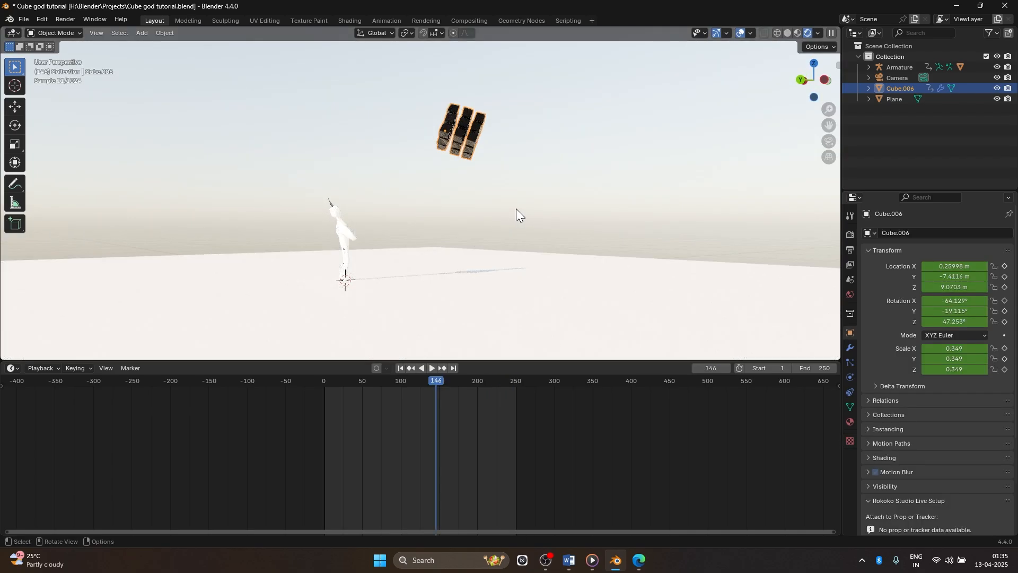
pyautogui.moveTo(517, 208)
pyautogui.mouseDown(button='middle')
pyautogui.moveTo(489, 208)
pyautogui.moveTo(522, 178)
pyautogui.moveTo(539, 182)
pyautogui.mouseUp(button='middle')
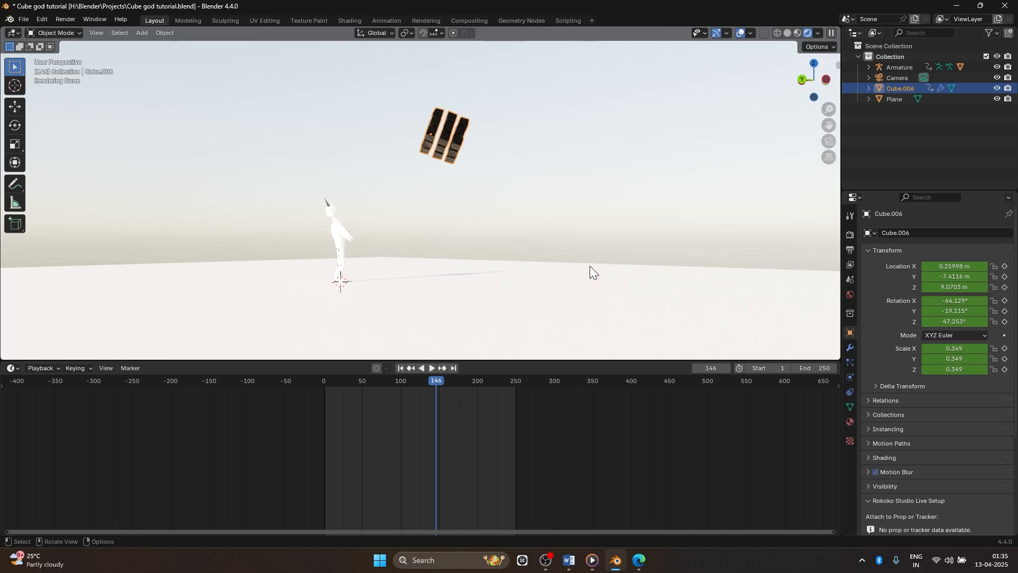
pyautogui.click(401, 368)
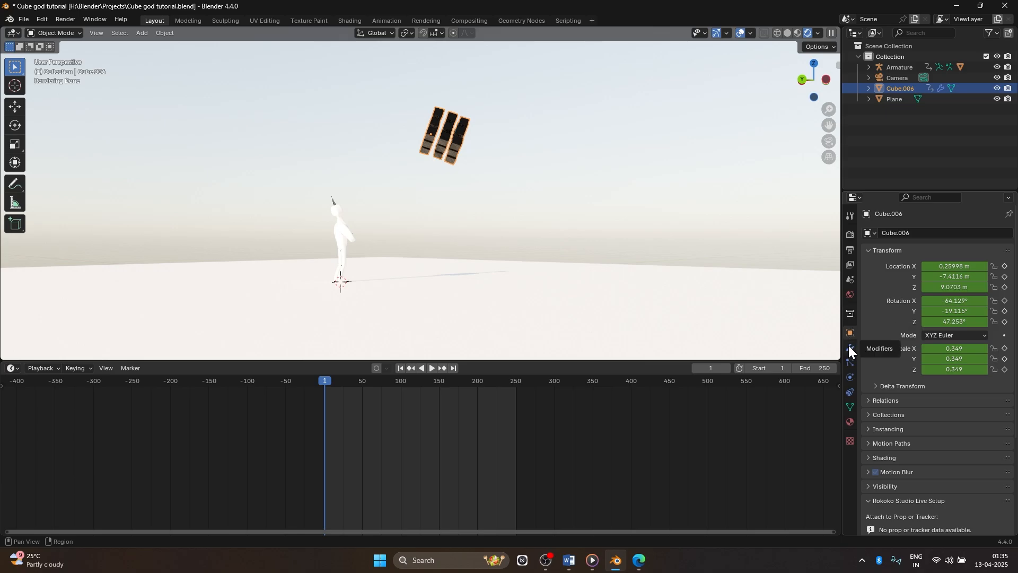
# Set the Sky Texture's sun elevation to 5.1°, air to 0.728, dust to 1.612 and ozone to 0.048, judging it through the camera
pyautogui.click(851, 295)
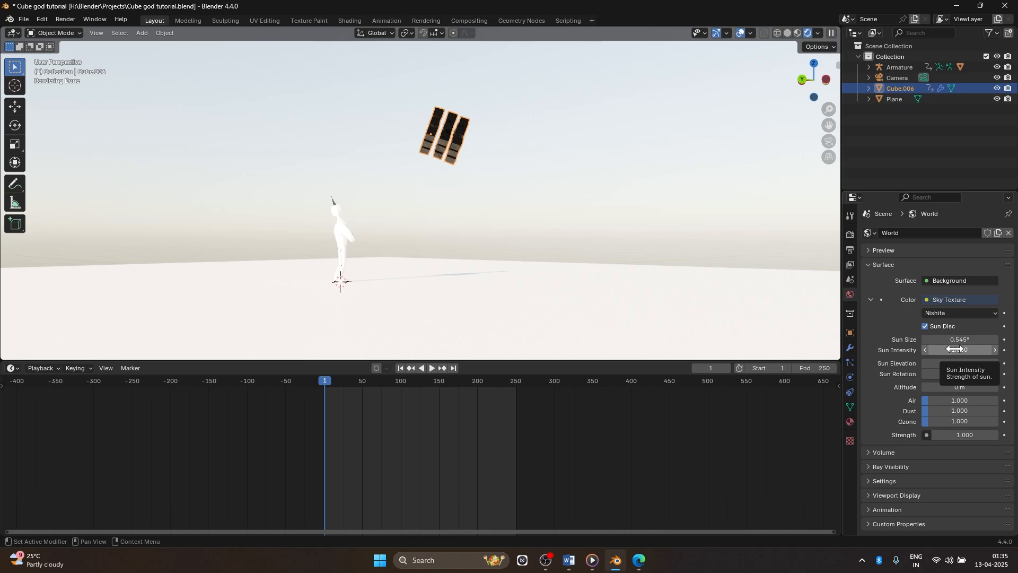
pyautogui.moveTo(961, 363)
pyautogui.mouseDown()
pyautogui.moveTo(997, 363)
pyautogui.moveTo(949, 363)
pyautogui.moveTo(967, 363)
pyautogui.mouseUp()
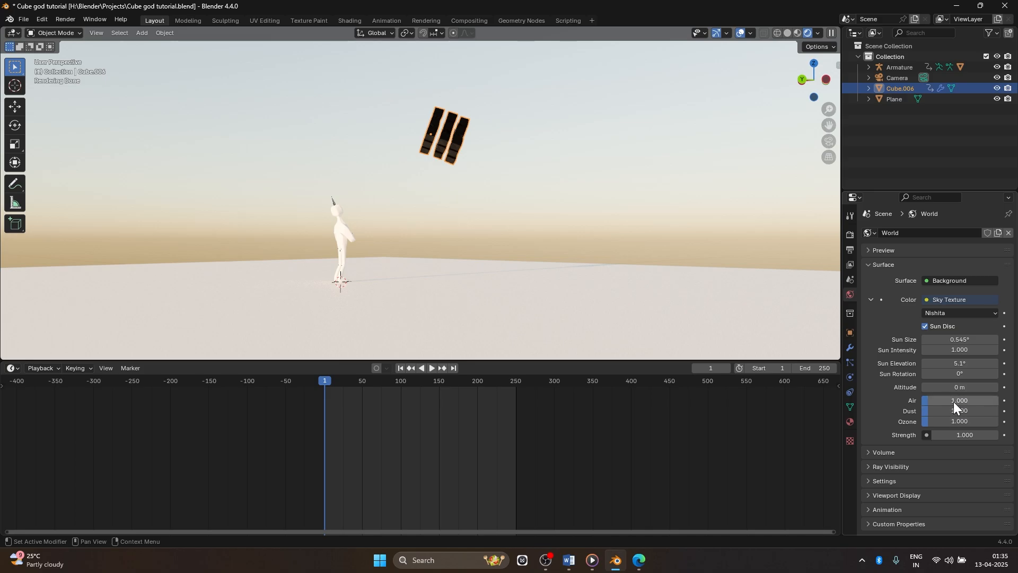
pyautogui.moveTo(954, 400)
pyautogui.mouseDown()
pyautogui.moveTo(998, 401)
pyautogui.moveTo(958, 400)
pyautogui.moveTo(971, 400)
pyautogui.mouseUp()
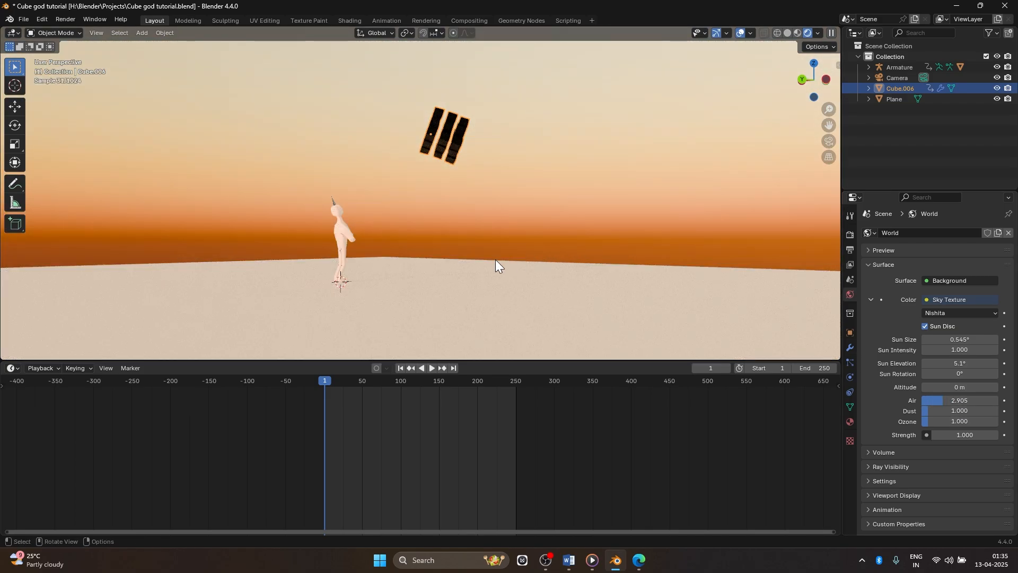
pyautogui.press('KP_0')
pyautogui.moveTo(950, 402); pyautogui.dragTo(981, 411)
pyautogui.moveTo(984, 411); pyautogui.dragTo(921, 420)
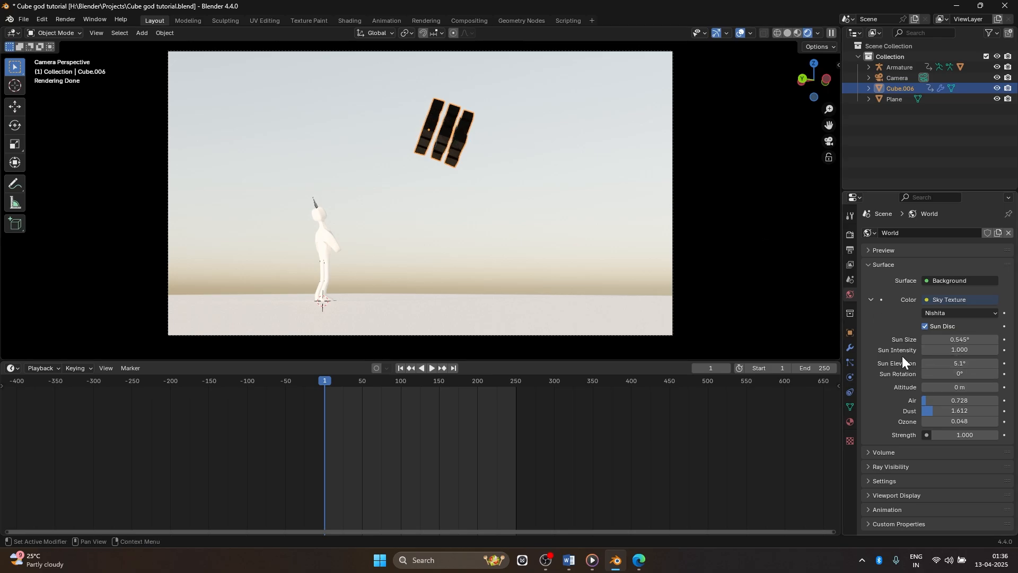
# Set the Sky Texture's sun size to 17.7°, sun elevation to 25.4° and sun rotation to 643°, undoing the stray change
pyautogui.moveTo(957, 364)
pyautogui.mouseDown()
pyautogui.moveTo(1012, 364)
pyautogui.moveTo(971, 373)
pyautogui.moveTo(1010, 373)
pyautogui.moveTo(958, 373)
pyautogui.mouseUp()
pyautogui.moveTo(946, 339); pyautogui.dragTo(966, 350)
pyautogui.hotkey('ctrl', 'z')
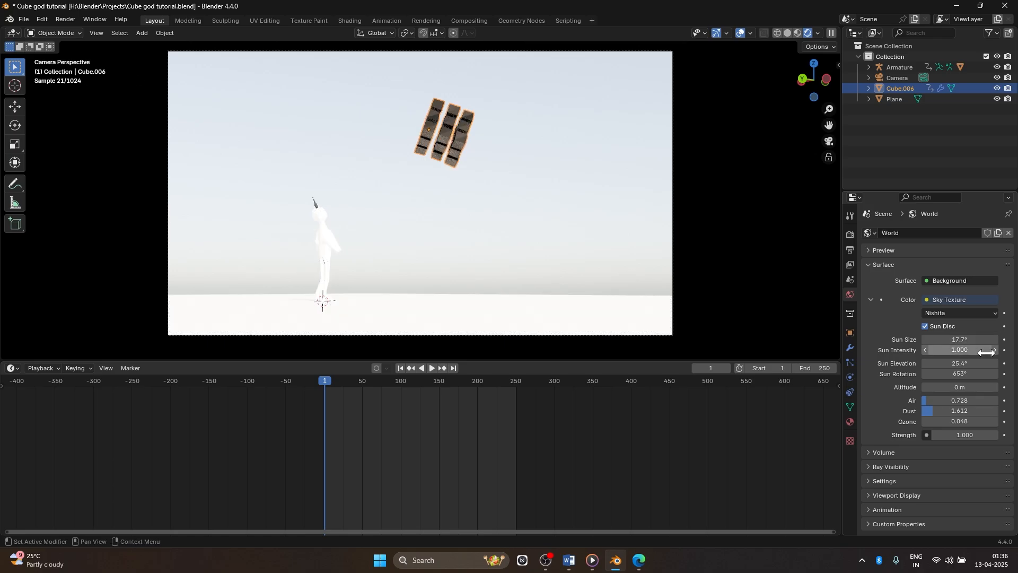
pyautogui.moveTo(961, 374); pyautogui.dragTo(1008, 374)
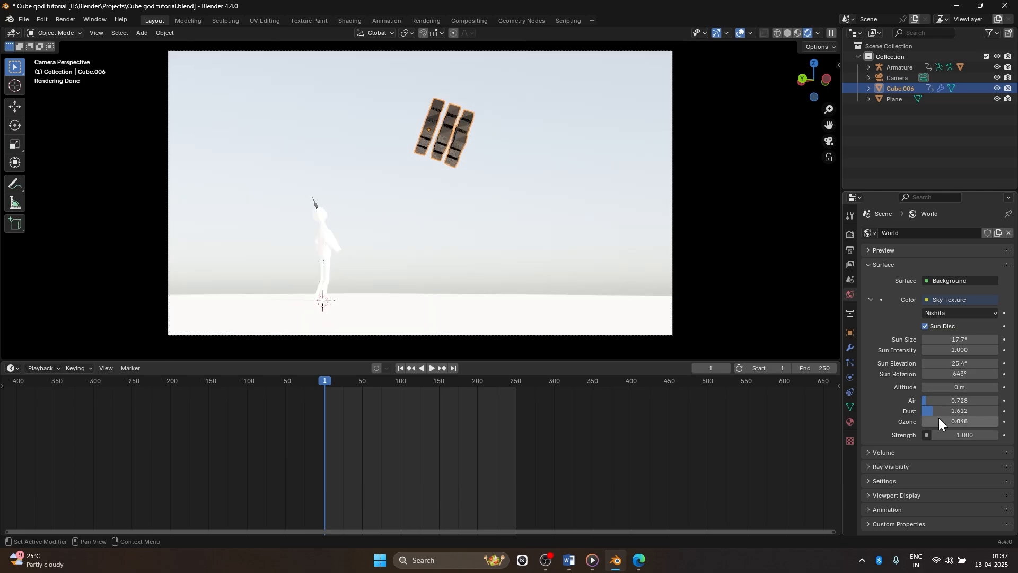
# Set the Sky Texture's air to 6.238, sun elevation to 170°, sun rotation to 686° and sun size to 4.25°
pyautogui.moveTo(950, 401); pyautogui.dragTo(992, 401)
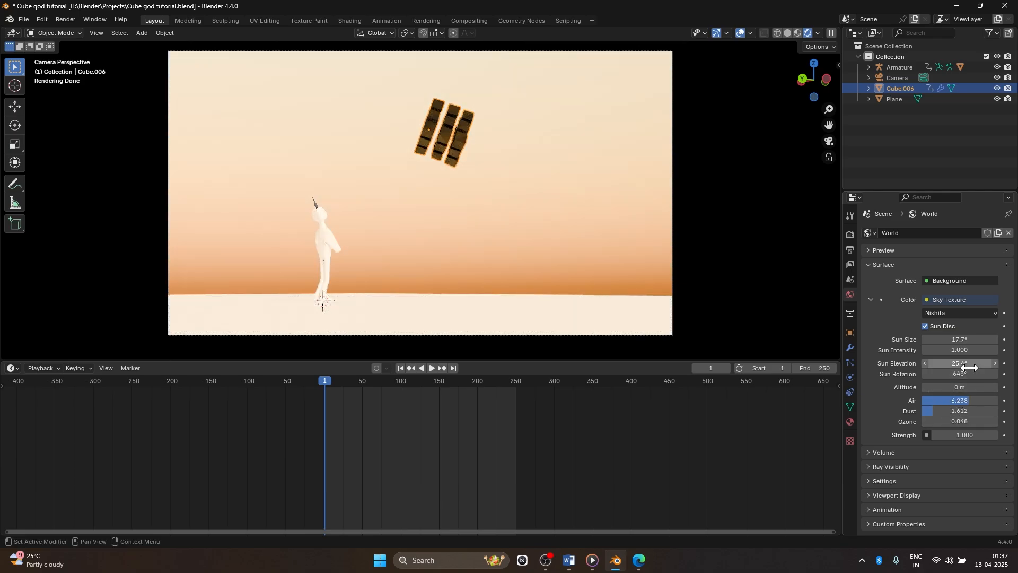
pyautogui.moveTo(959, 363)
pyautogui.mouseDown()
pyautogui.moveTo(938, 363)
pyautogui.moveTo(1011, 363)
pyautogui.moveTo(952, 350)
pyautogui.moveTo(967, 374)
pyautogui.mouseUp()
pyautogui.hotkey('ctrl', 'z')
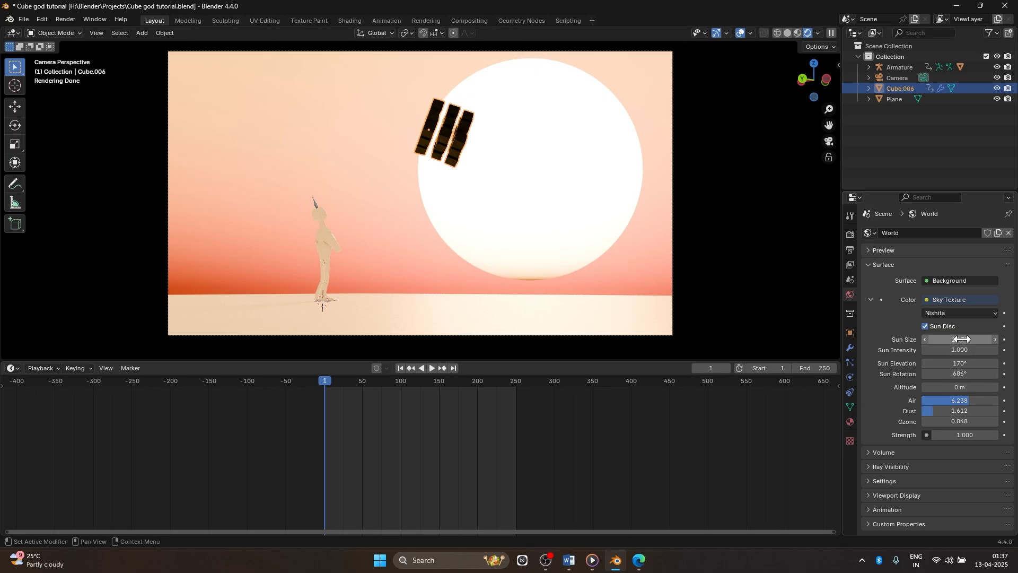
pyautogui.moveTo(963, 340); pyautogui.dragTo(939, 339)
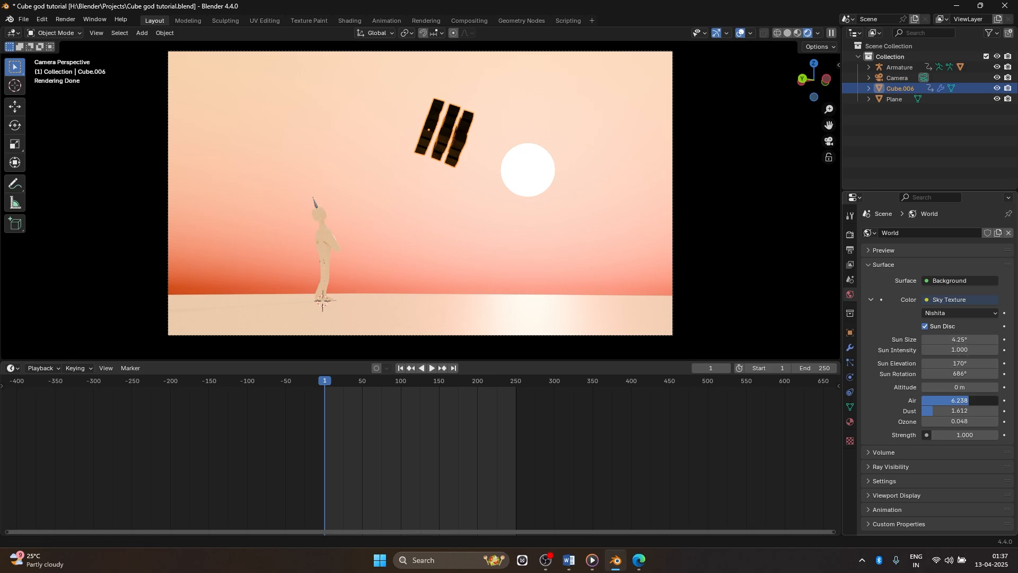
# Set the Sky Texture's air to 3.381, sun elevation to 167° and sun rotation to 680°, undo the altitude change, and readjust the air
pyautogui.moveTo(961, 400); pyautogui.dragTo(950, 401)
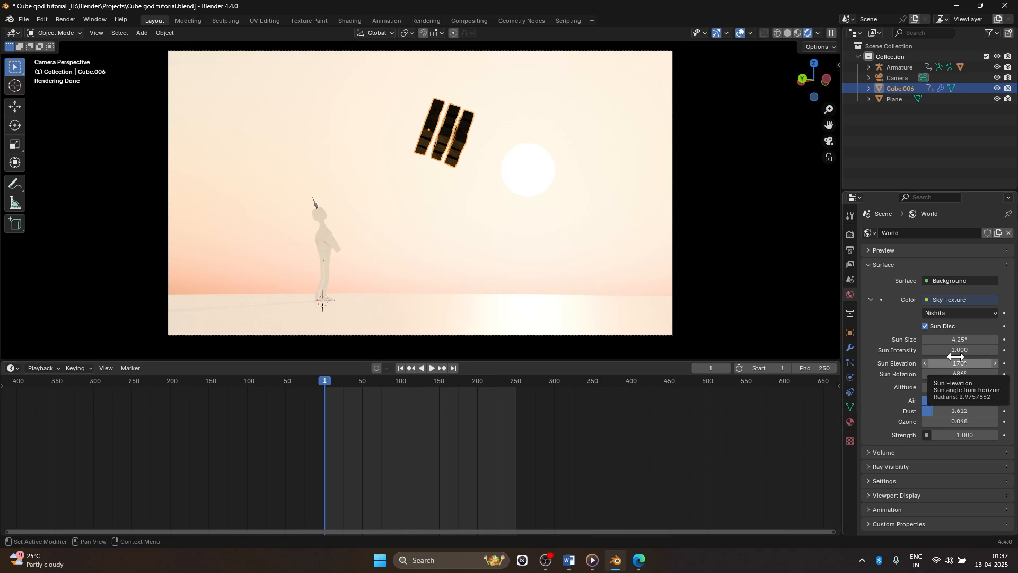
pyautogui.moveTo(957, 356)
pyautogui.mouseDown()
pyautogui.moveTo(977, 373)
pyautogui.moveTo(966, 373)
pyautogui.mouseUp()
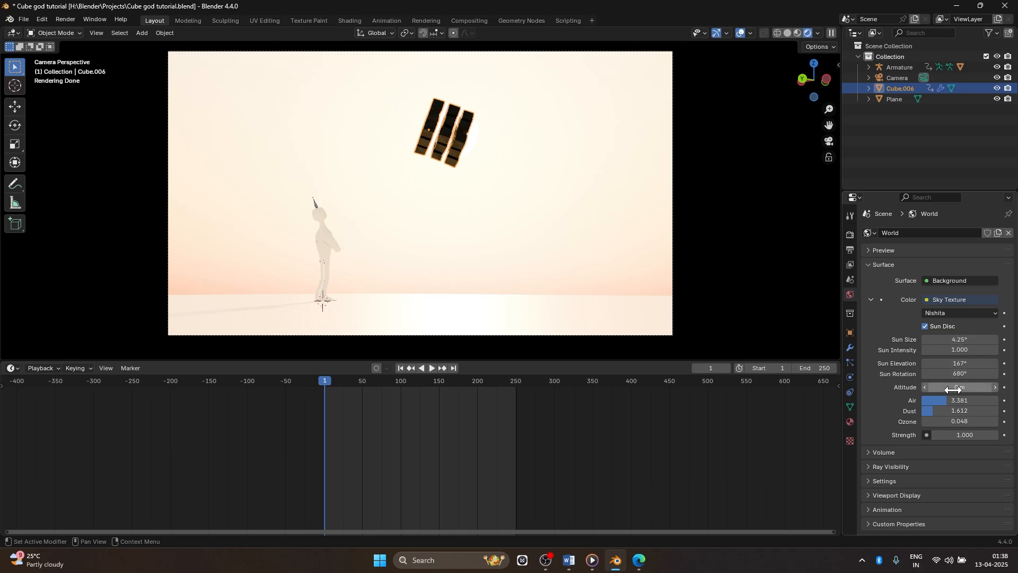
pyautogui.moveTo(960, 387); pyautogui.dragTo(970, 387)
pyautogui.hotkey('ctrl', 'z')
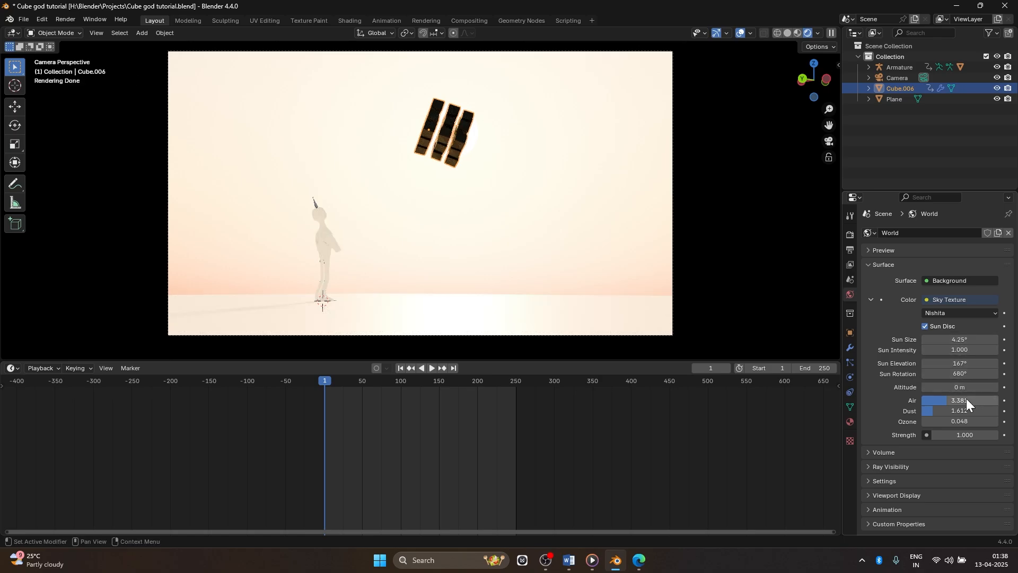
pyautogui.moveTo(965, 401); pyautogui.dragTo(1000, 422)
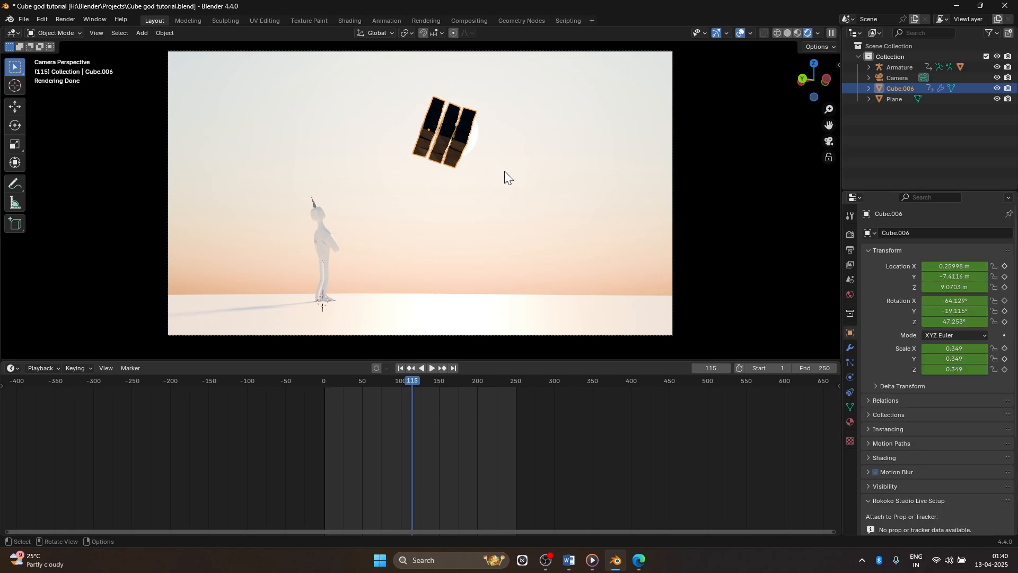
# Fly the camera around the figure and raise it slightly, framing the sun on the left and the cube on the right
pyautogui.hotkey('shift', '`')
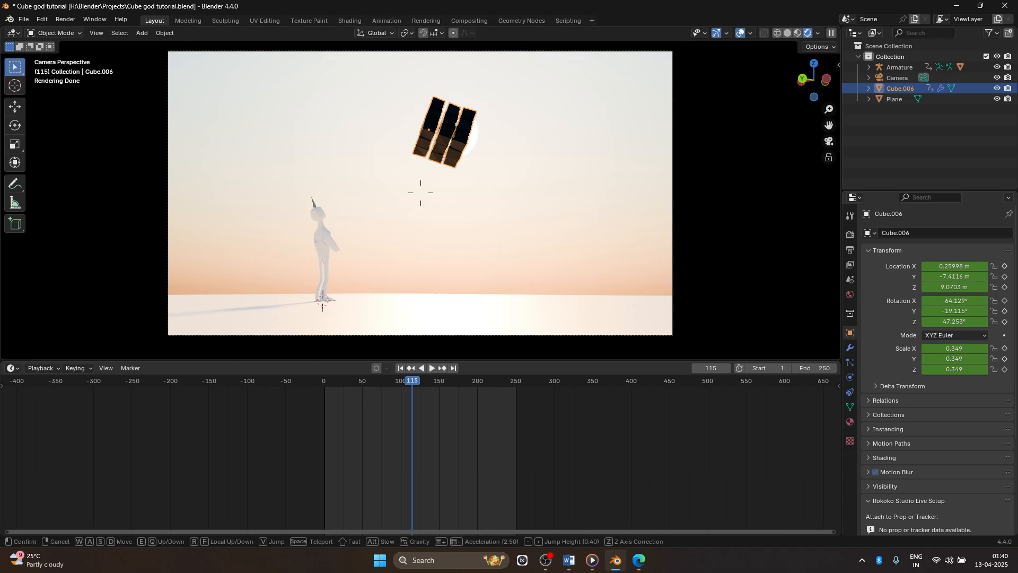
pyautogui.press('a')
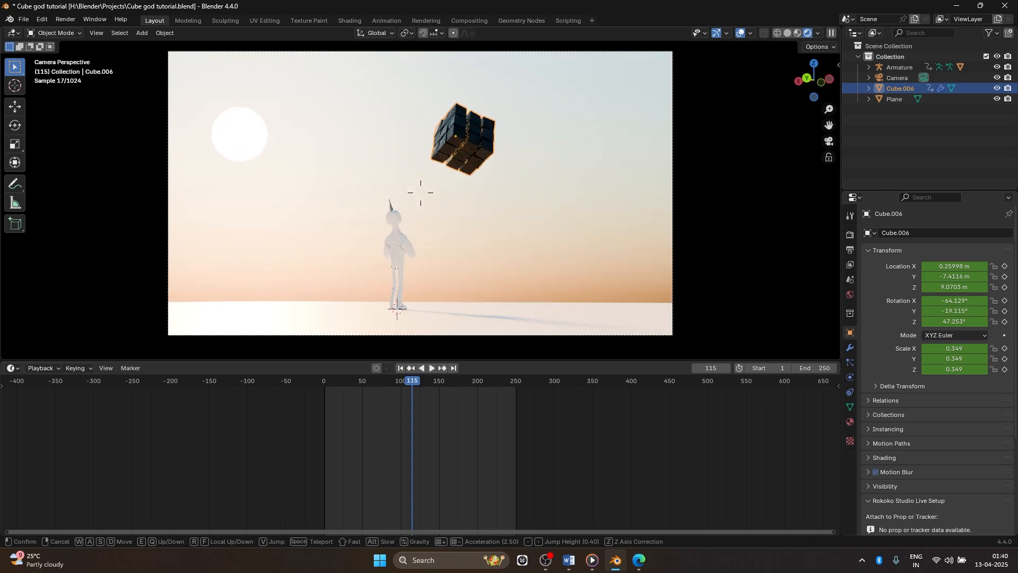
pyautogui.press('q')
pyautogui.press('e')
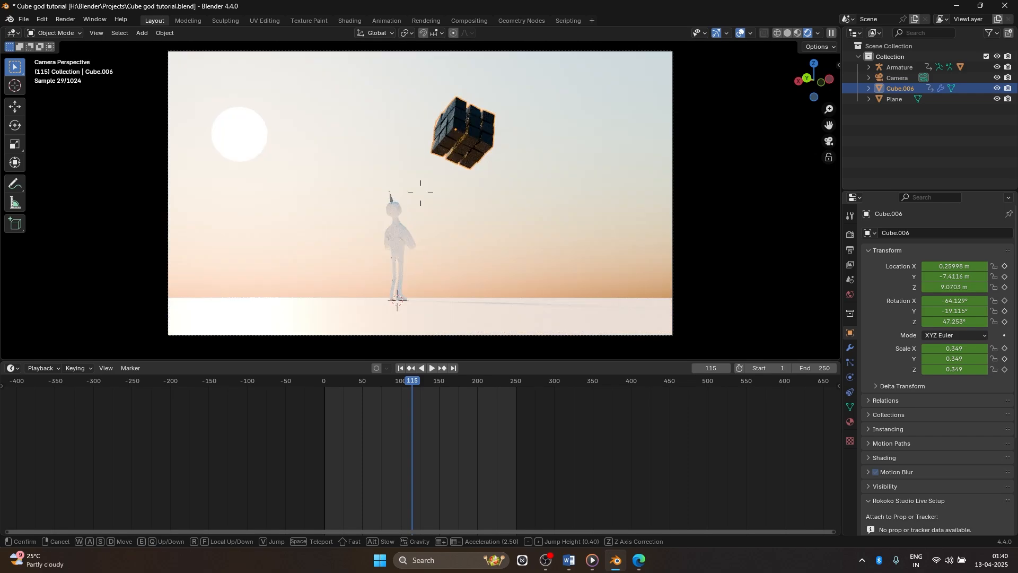
pyautogui.click(506, 171)
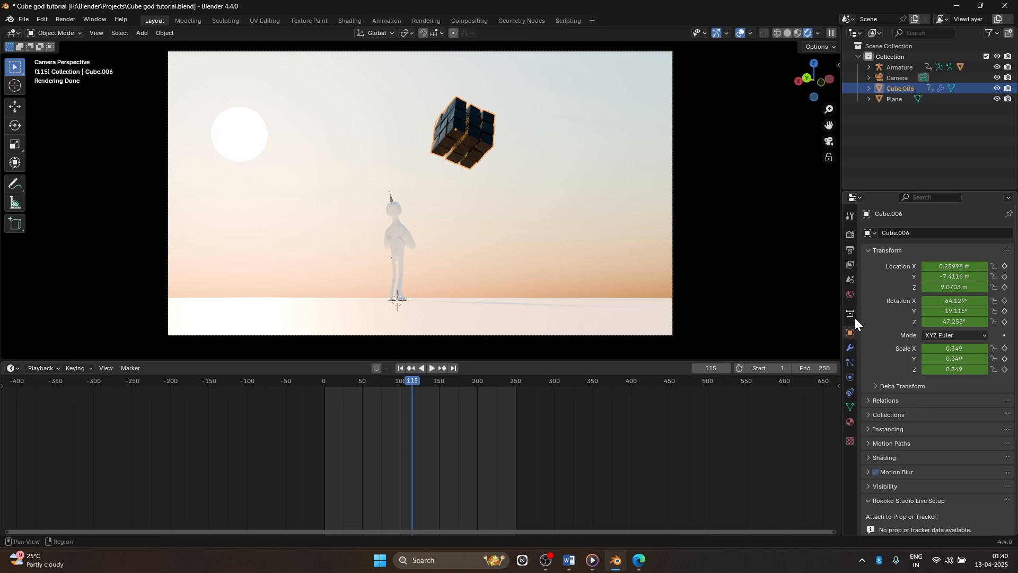
# Set the cube's Displace midlevel to 0.000, play the animation in Solid shading, and return to Rendered shading
pyautogui.click(851, 346)
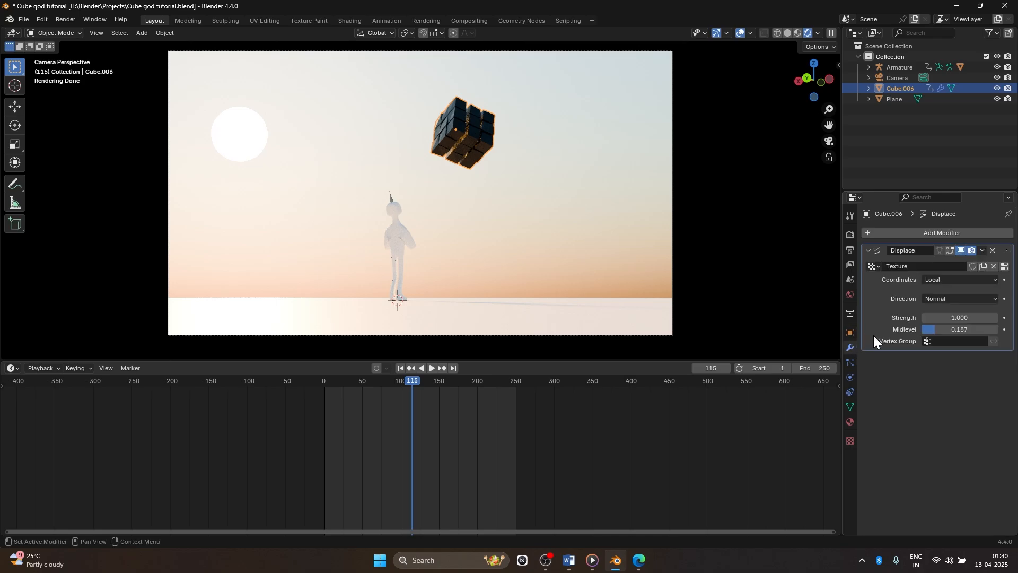
pyautogui.moveTo(953, 332); pyautogui.dragTo(929, 332)
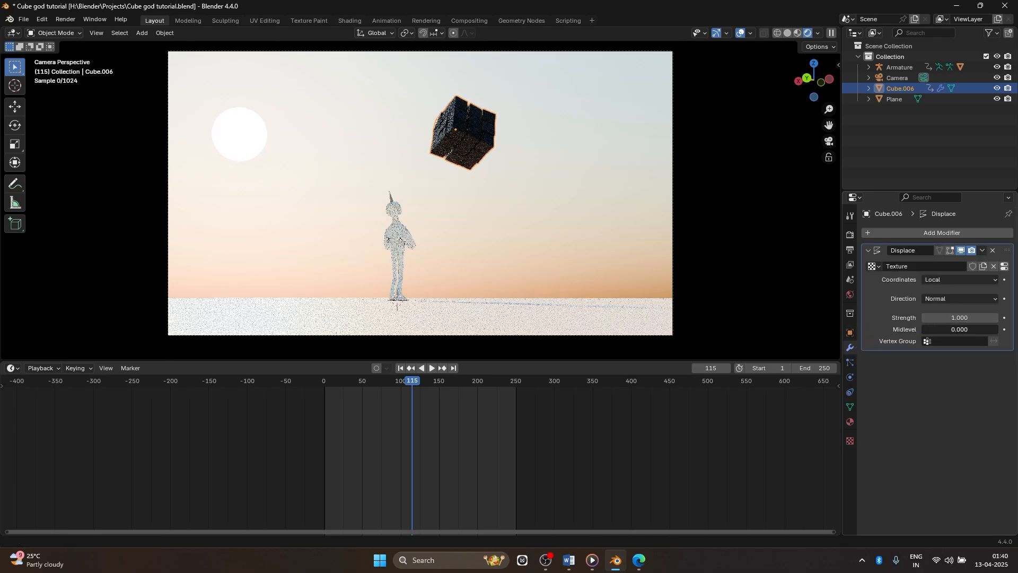
pyautogui.press('space')
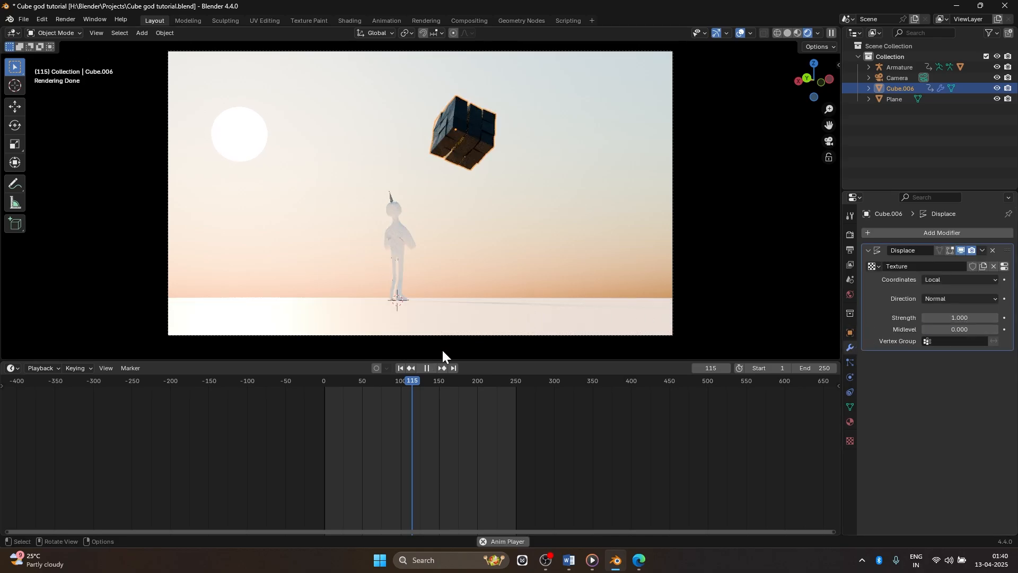
pyautogui.press('z')
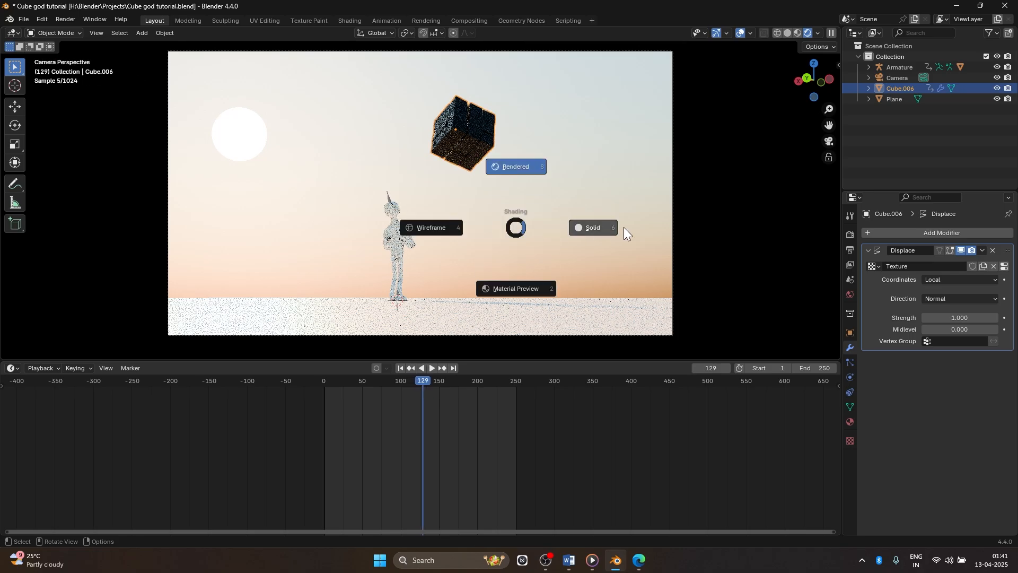
pyautogui.click(624, 227)
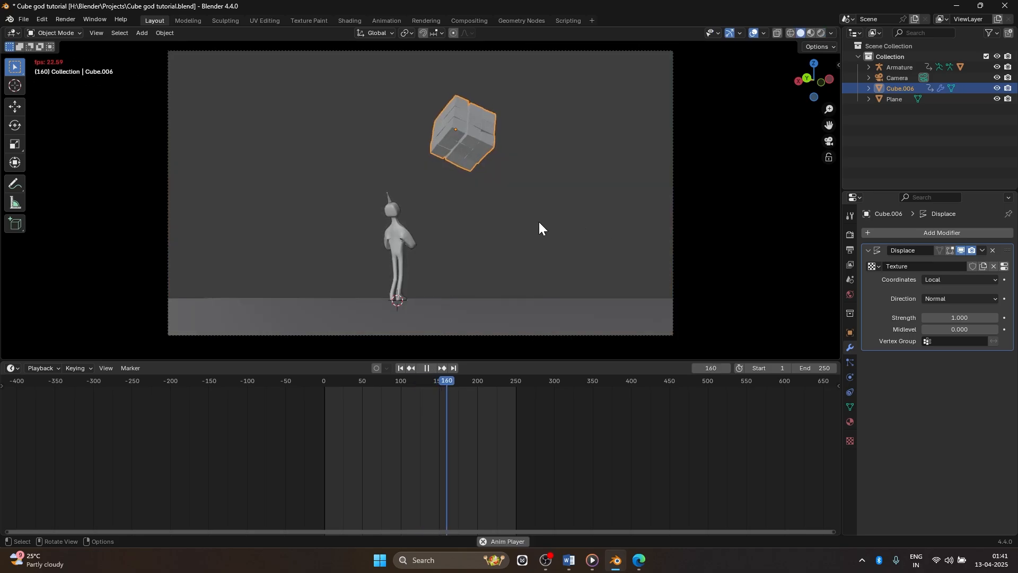
pyautogui.press('space')
pyautogui.press('z')
pyautogui.click(543, 161)
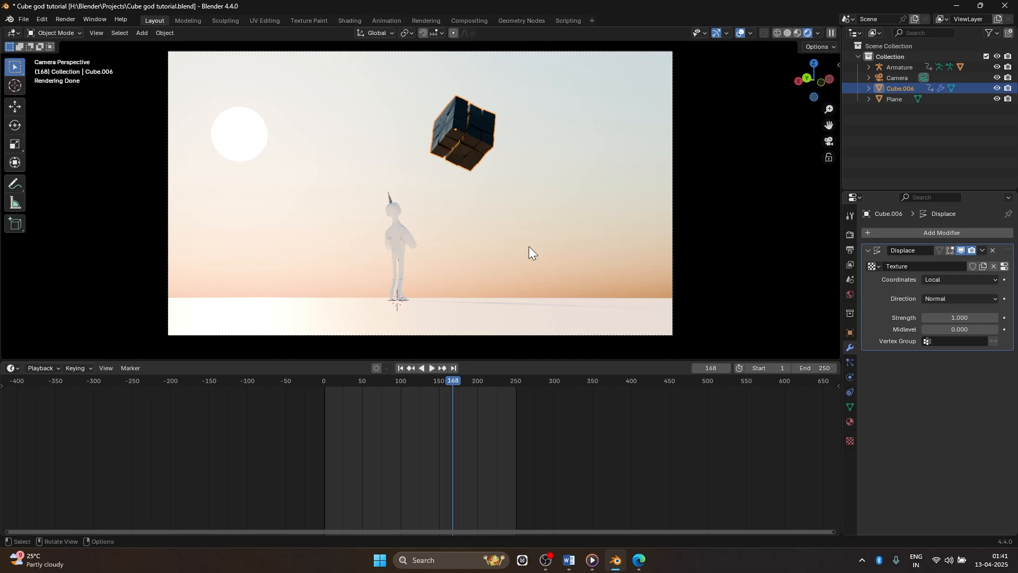
# Check the reference render in Media Player, return to Blender, deselect the cube and save the project
pyautogui.click(593, 560)
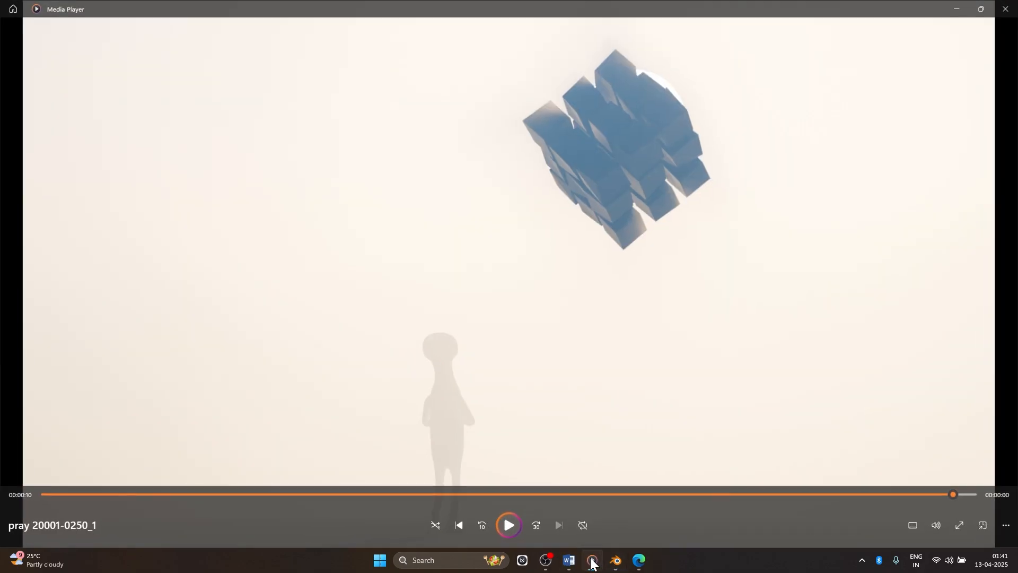
pyautogui.click(592, 561)
pyautogui.click(558, 194)
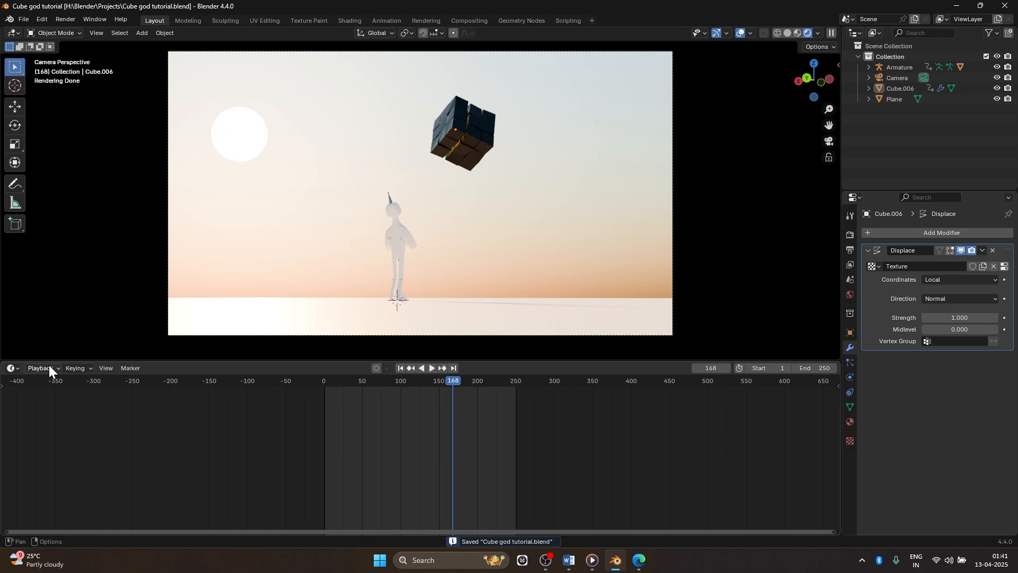
# Switch the timeline area to the Shader Editor
pyautogui.click(13, 368)
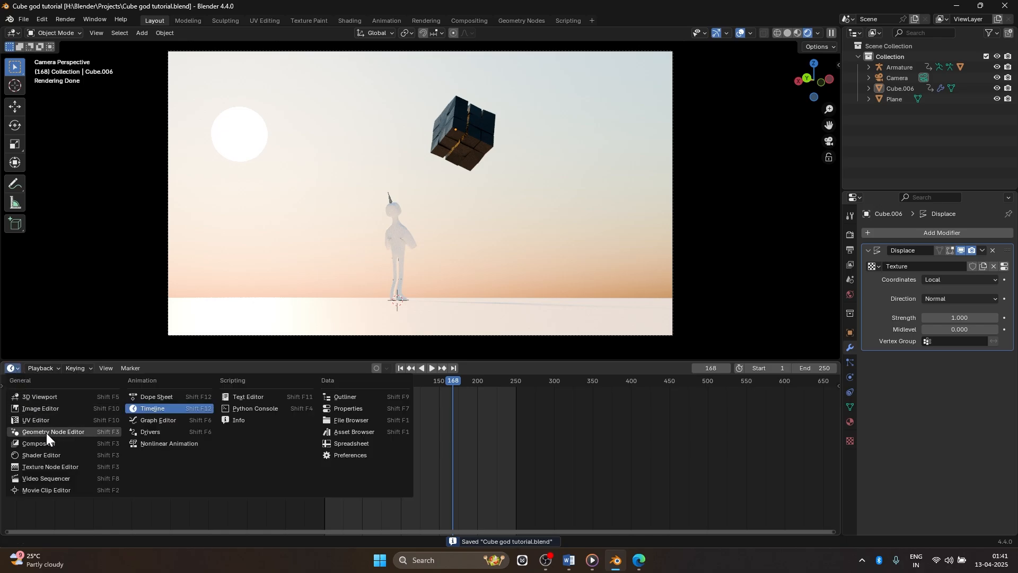
pyautogui.click(49, 452)
pyautogui.click(353, 423)
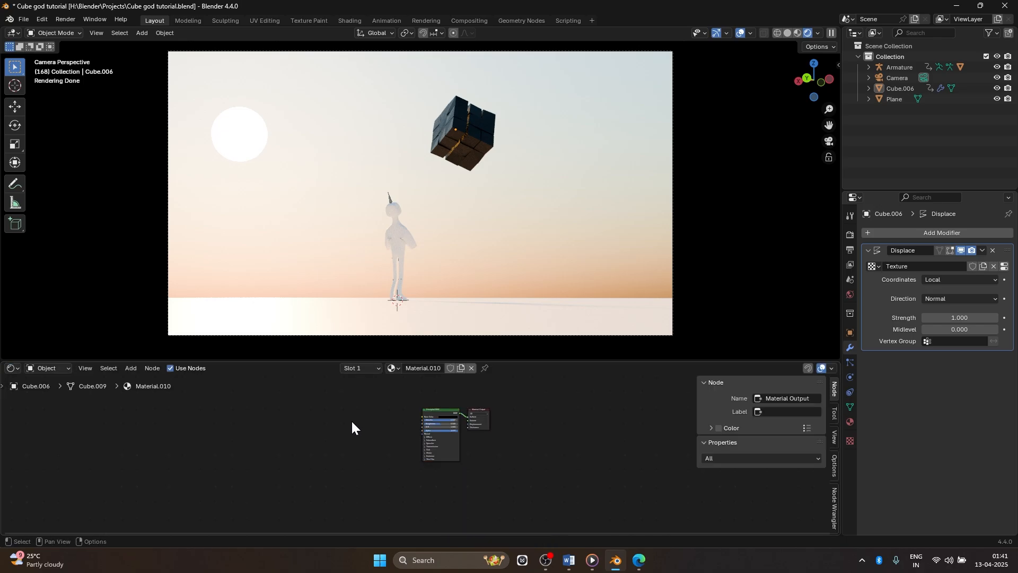
# Add a cube mesh at the world origin and scale it up uniformly by about 32.1 to enclose the scene
pyautogui.scroll(-2, 521, 232)
pyautogui.scroll(4, 521, 233)
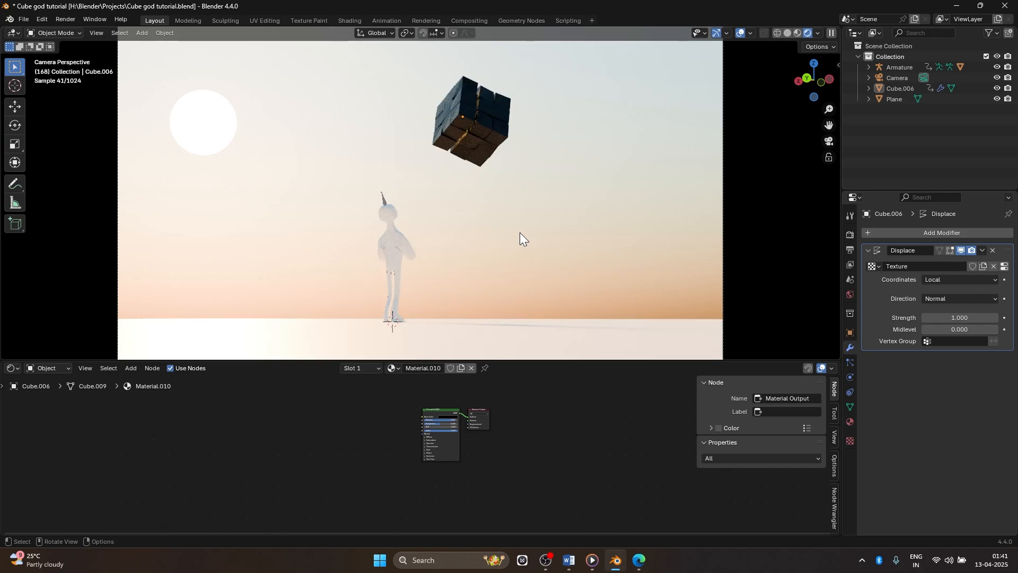
pyautogui.moveTo(521, 233); pyautogui.dragTo(517, 187, button='middle')
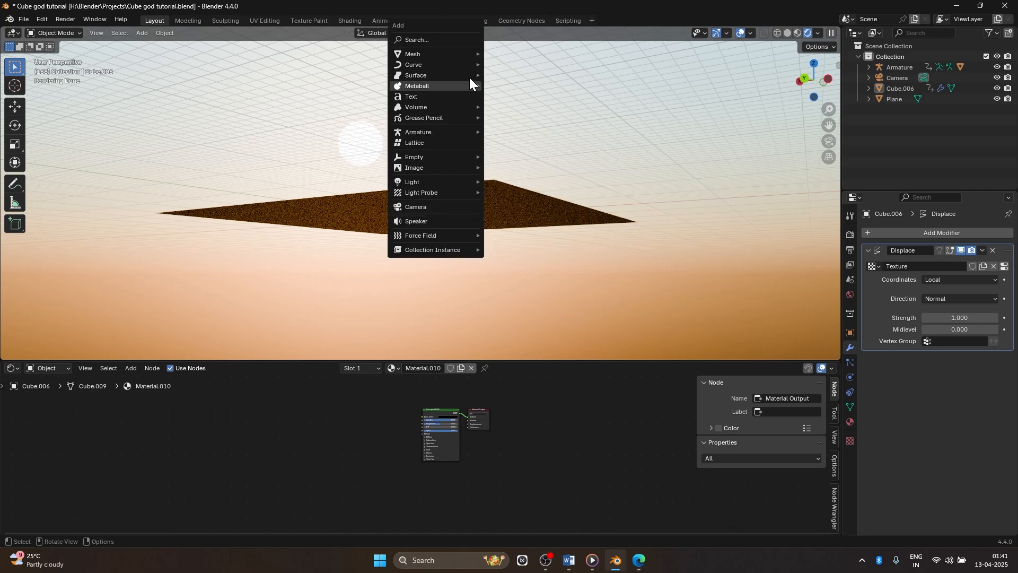
pyautogui.moveTo(458, 53)
pyautogui.click(522, 64)
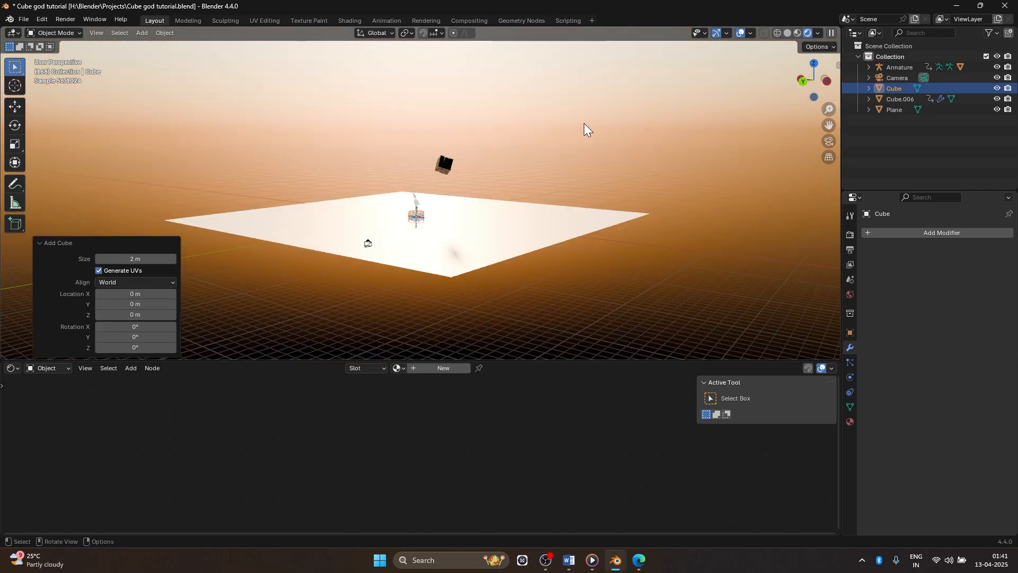
pyautogui.moveTo(584, 123); pyautogui.dragTo(552, 167, button='middle')
pyautogui.press('s')
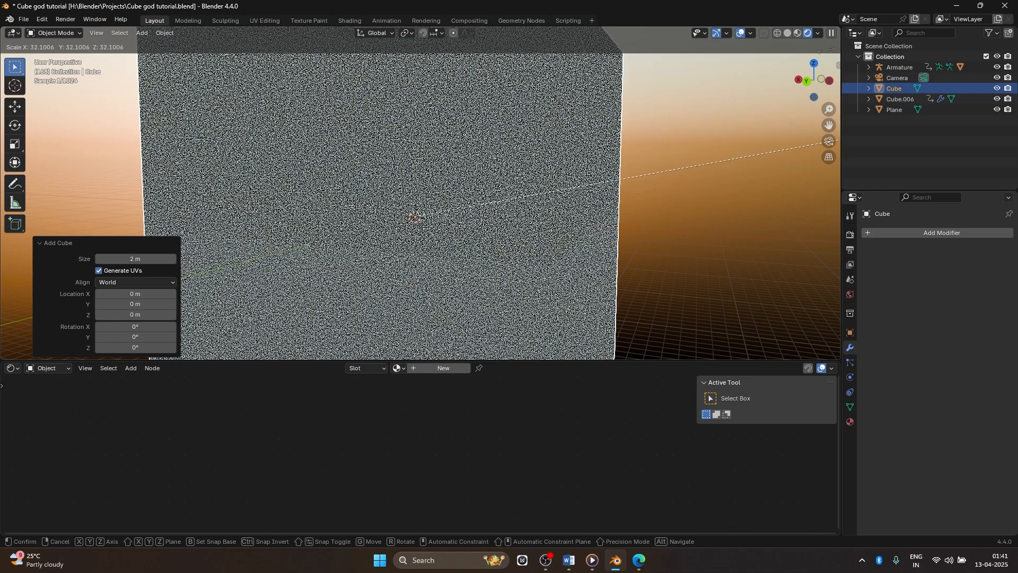
pyautogui.click(568, 103)
# Scale the large enclosing cube to about 0.394 along Z, raise it about 9.58 m, and return to the camera view
pyautogui.scroll(-3, 696, 151)
pyautogui.scroll(-3, 690, 155)
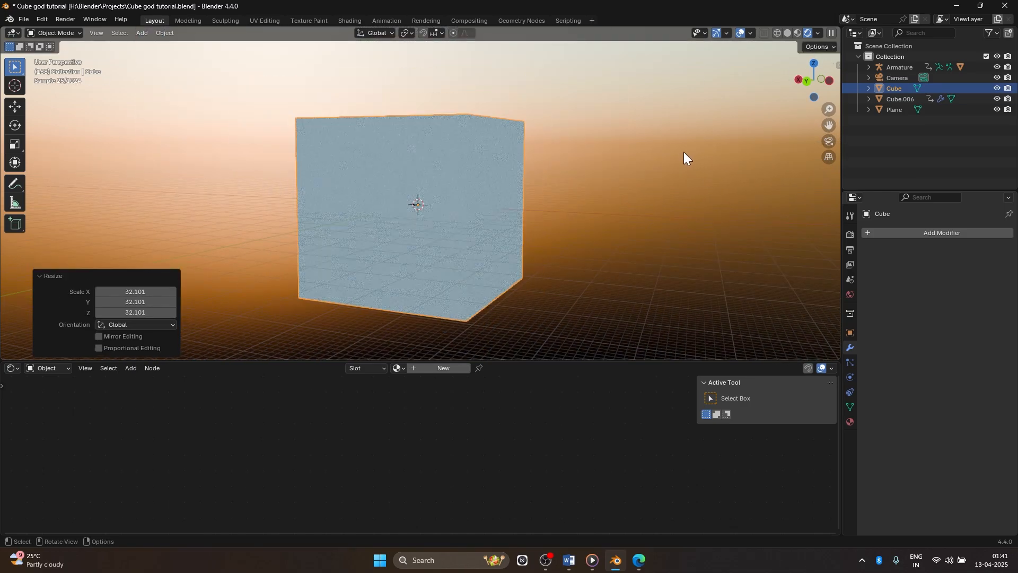
pyautogui.press('s')
pyautogui.press('z')
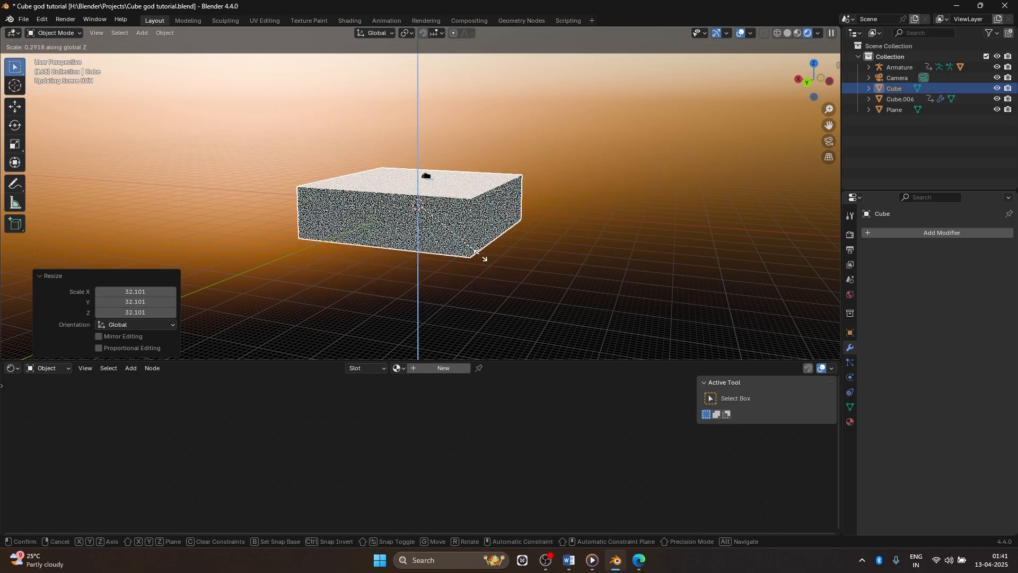
pyautogui.click(506, 265)
pyautogui.press('g')
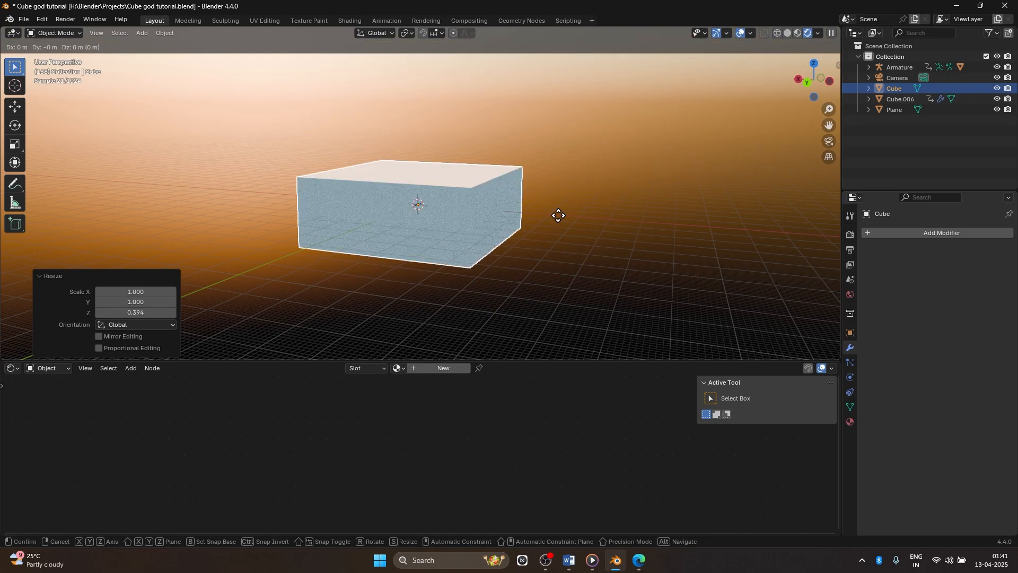
pyautogui.press('z')
pyautogui.click(561, 190)
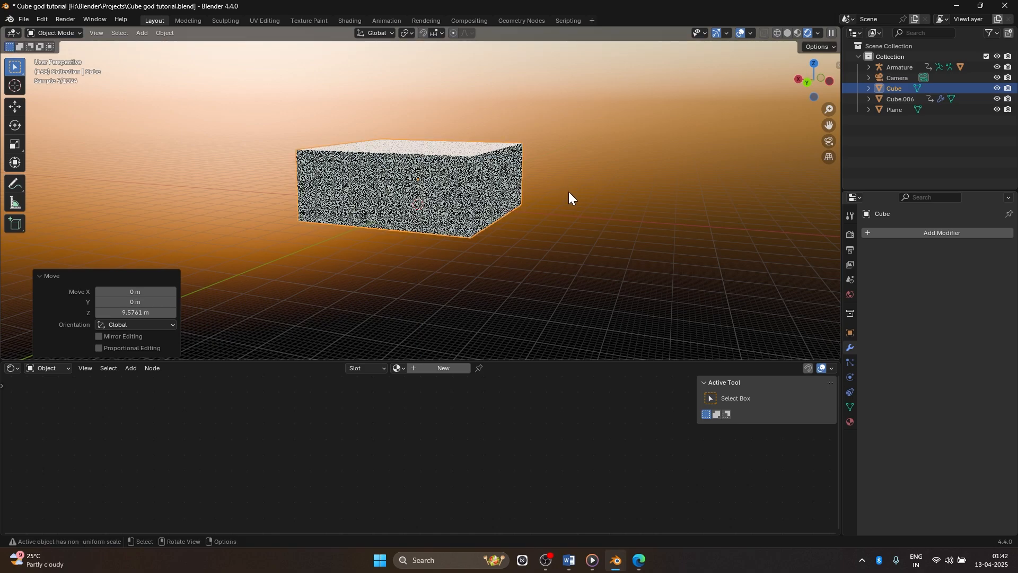
pyautogui.press('KP_0')
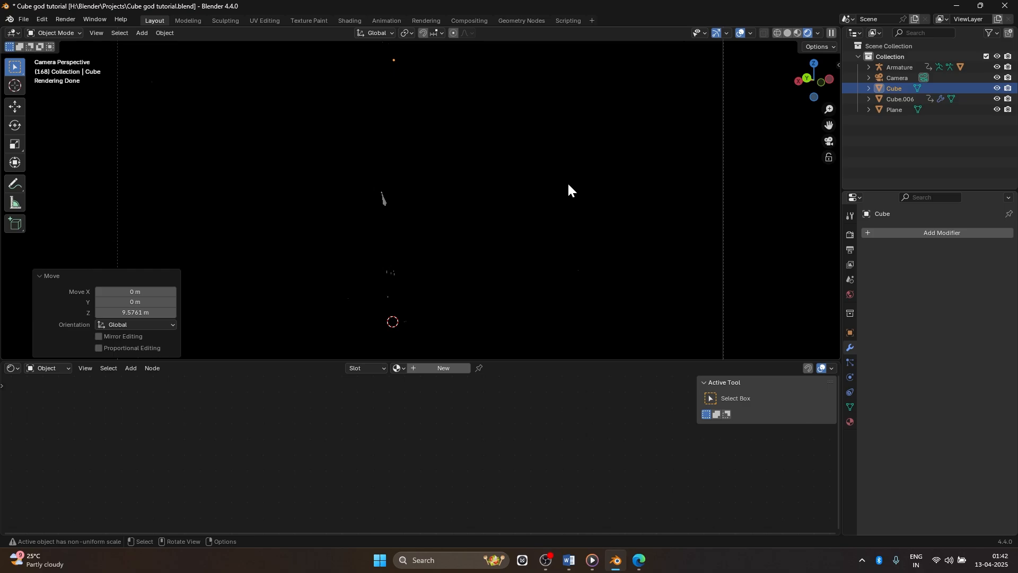
# Create a new material for the enclosing cube and delete its Principled BSDF node
pyautogui.click(431, 369)
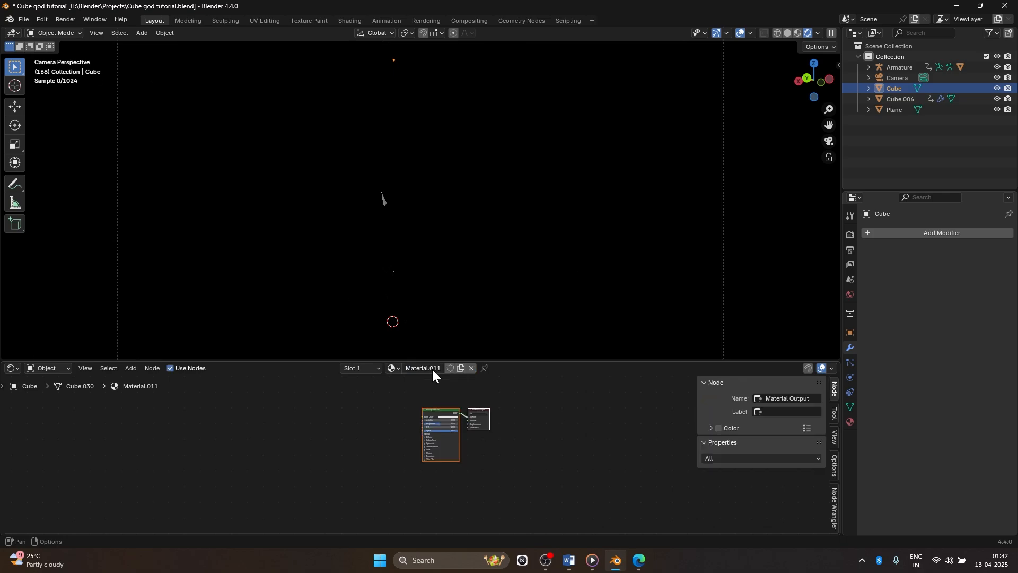
pyautogui.scroll(5, 397, 424)
pyautogui.scroll(-5, 397, 428)
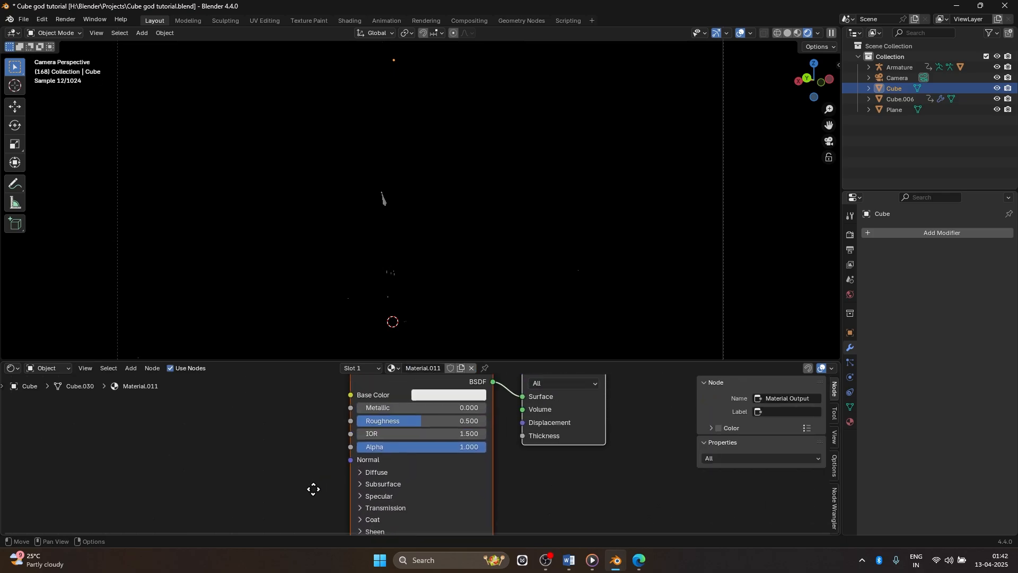
pyautogui.moveTo(312, 439); pyautogui.dragTo(291, 475, button='middle')
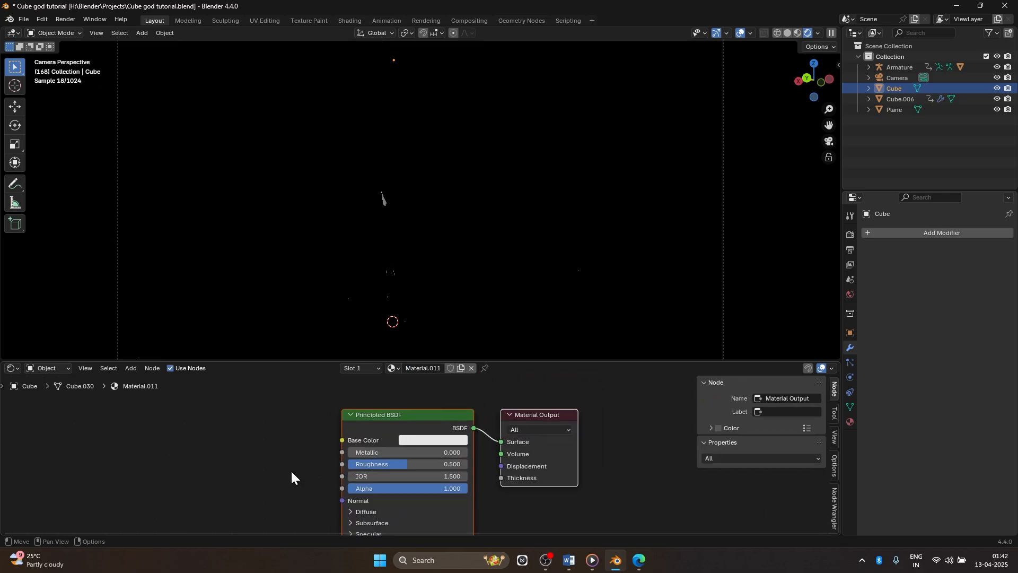
pyautogui.click(407, 416)
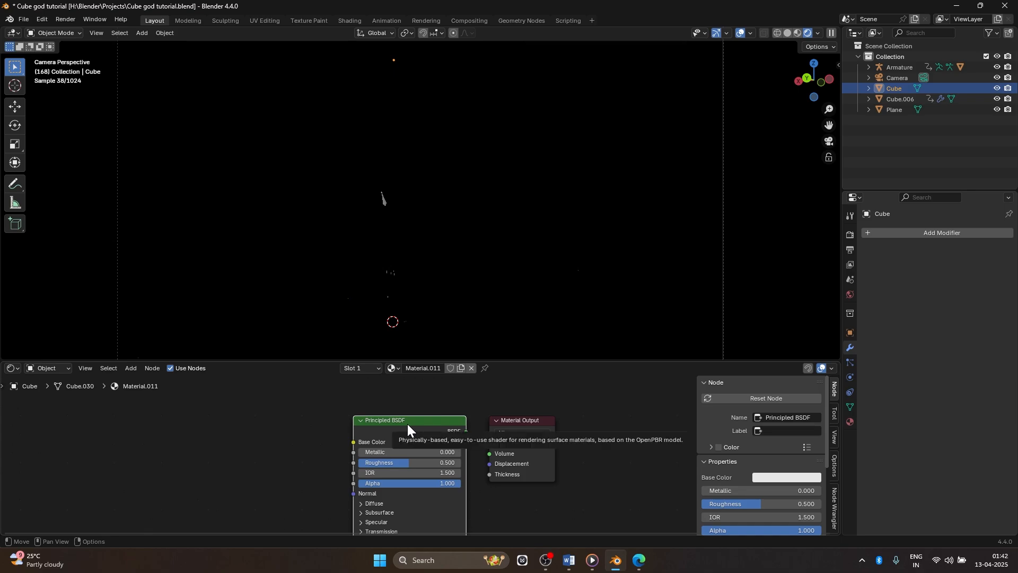
pyautogui.press('Delete')
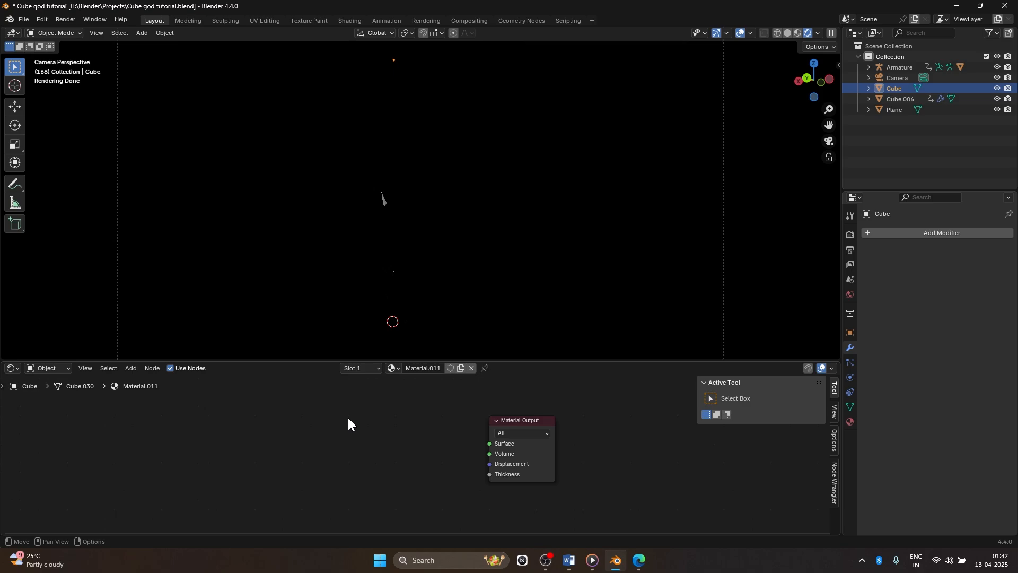
# Add a Principled Volume node to the enclosing cube's material and connect it to the Material Output's Volume input
pyautogui.hotkey('shift', 'a')
pyautogui.click(317, 399)
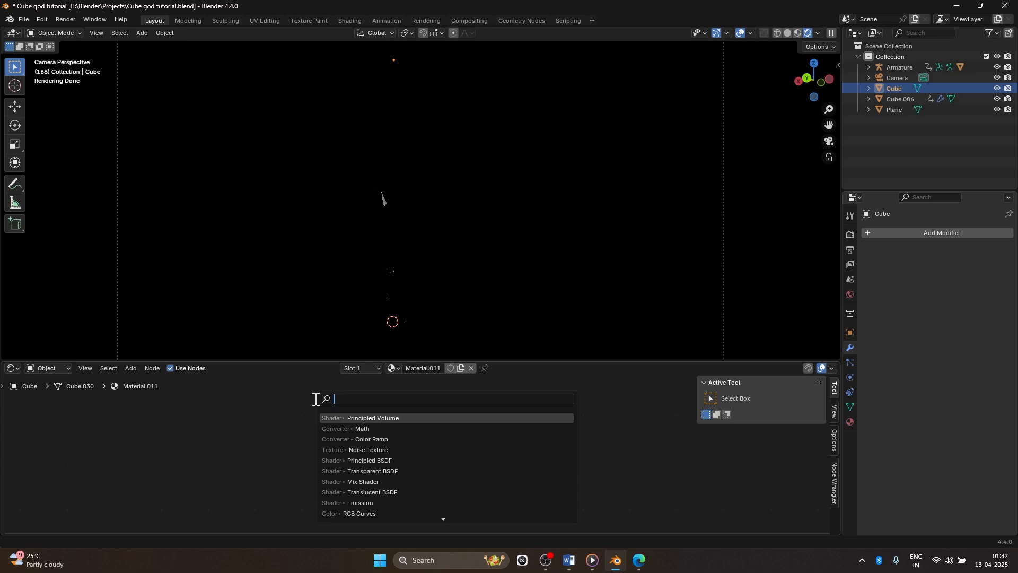
pyautogui.write('volum')
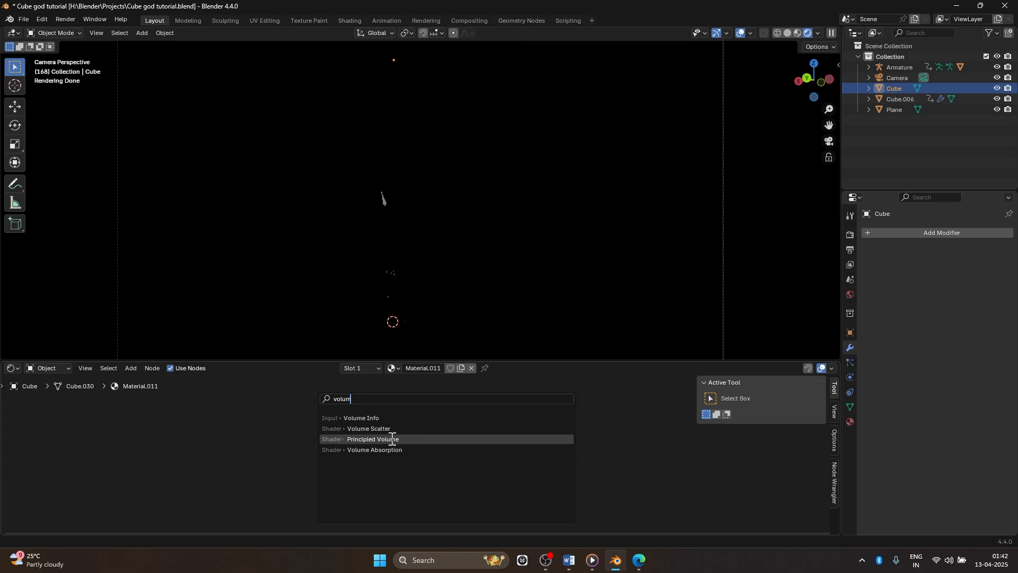
pyautogui.click(396, 439)
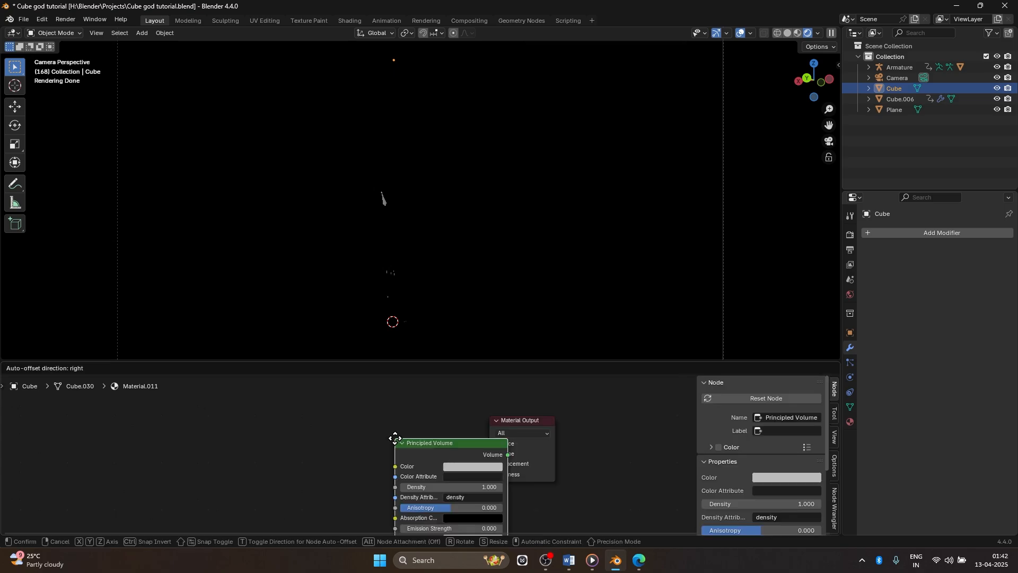
pyautogui.click(335, 403)
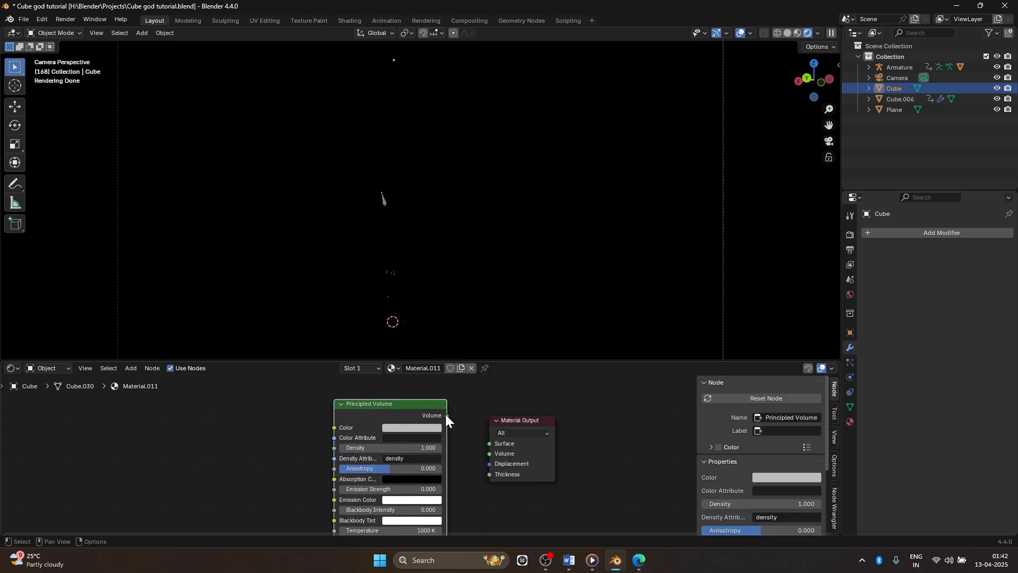
pyautogui.moveTo(447, 415); pyautogui.dragTo(490, 454)
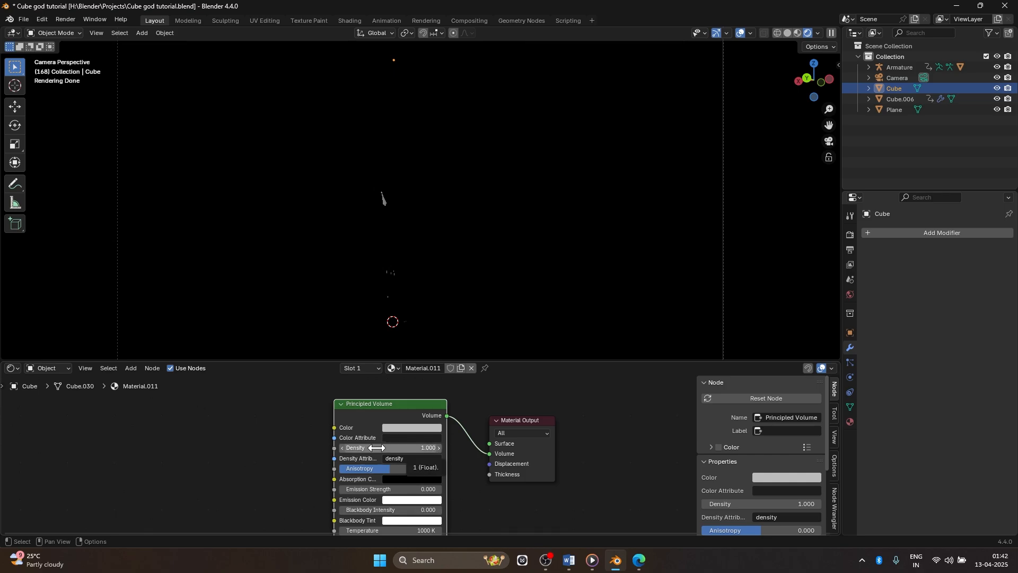
# Set the Principled Volume's density to 0.02 and move the node clear of the Material Output
pyautogui.click(342, 444)
pyautogui.write('0.2')
pyautogui.press('Return')
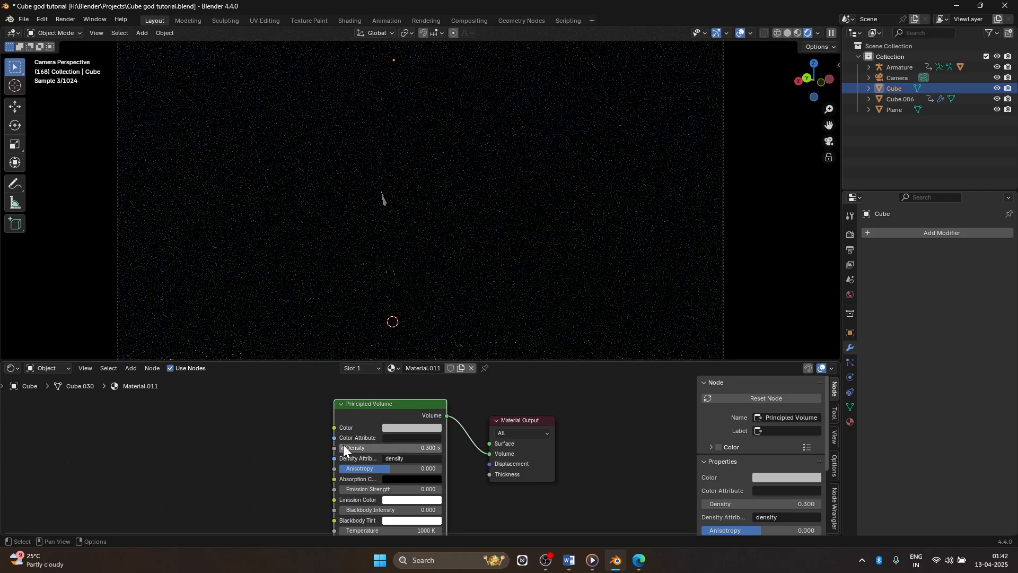
pyautogui.click(343, 448)
pyautogui.click(343, 448)
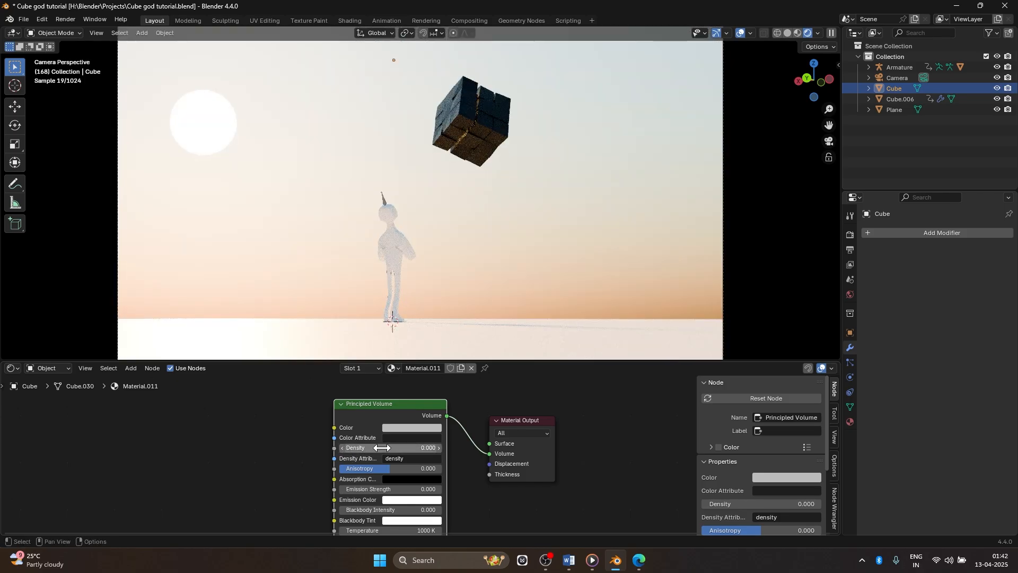
pyautogui.click(438, 450)
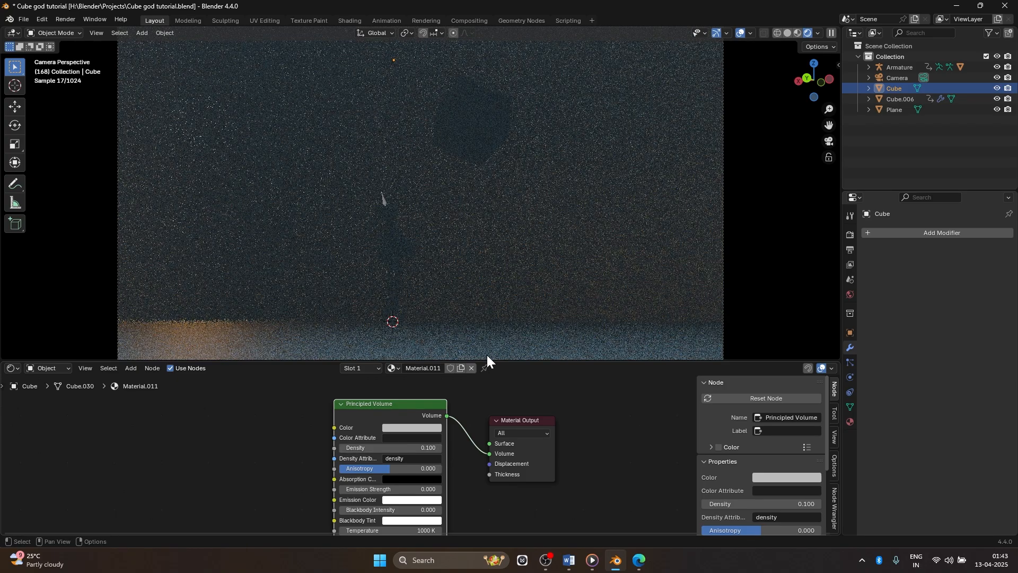
pyautogui.click(424, 449)
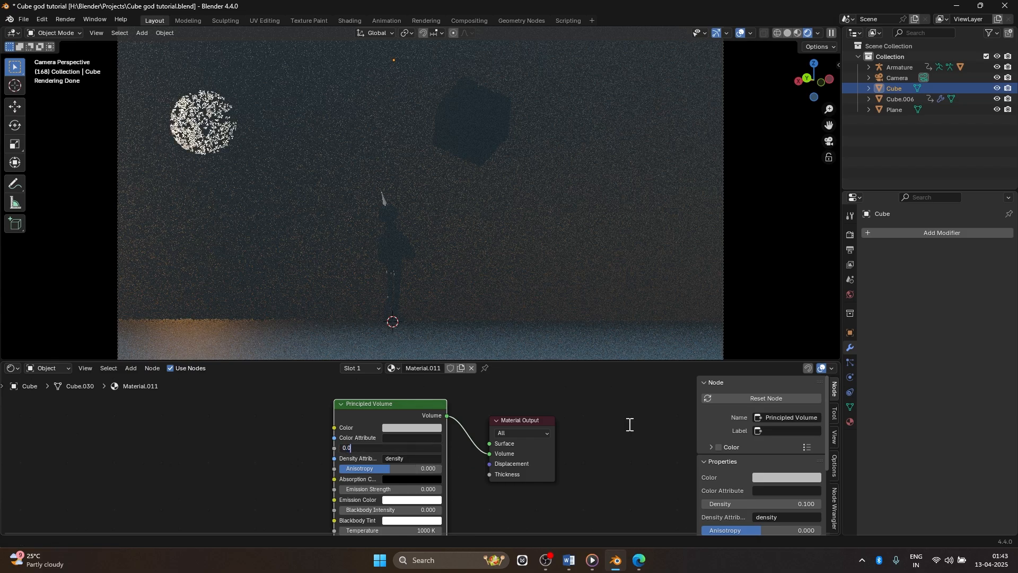
pyautogui.press('Return')
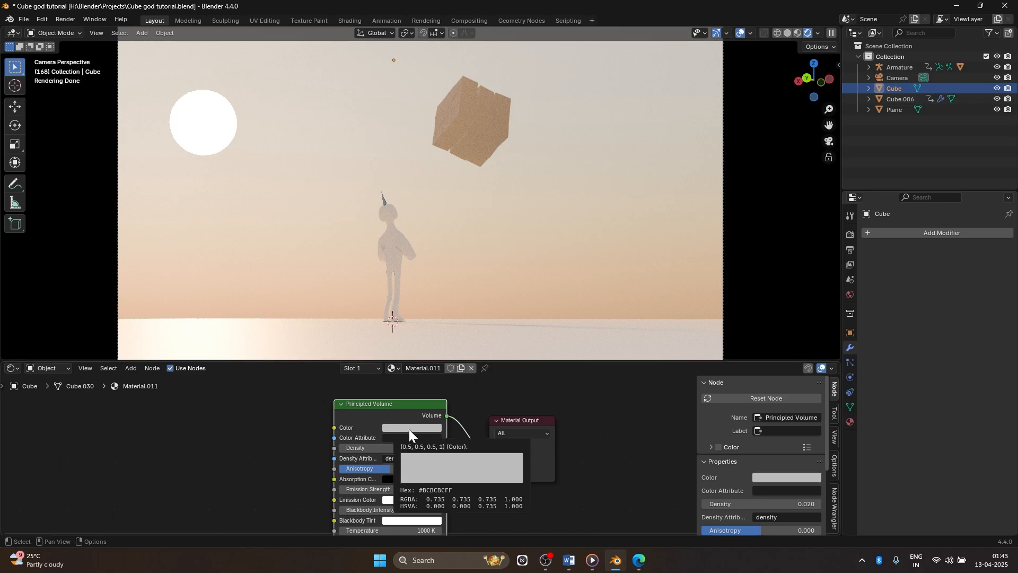
pyautogui.moveTo(364, 401); pyautogui.dragTo(327, 384)
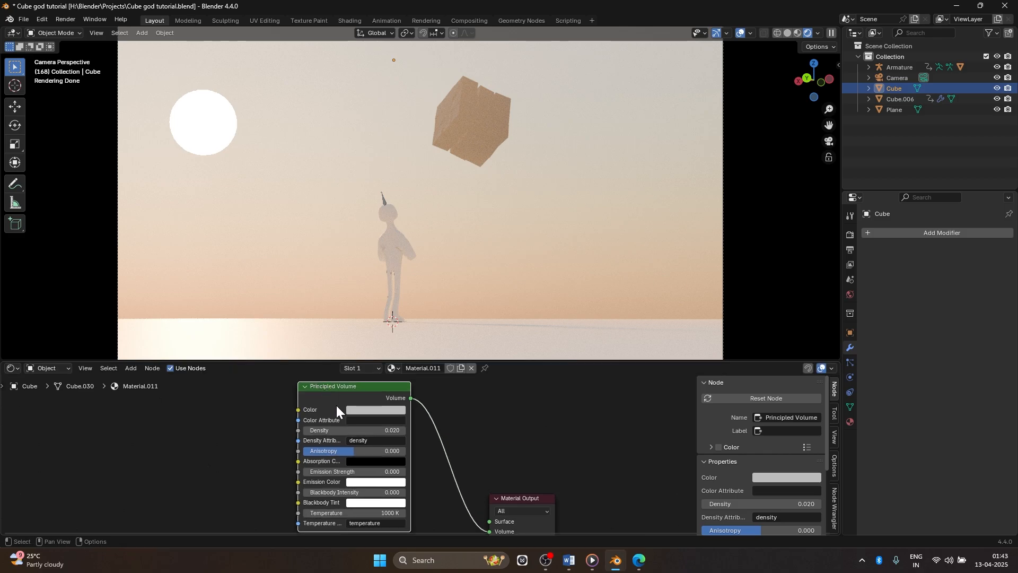
# Compare the scene with and without fog by muting the Principled Volume node and hiding the enclosing cube, restoring both
pyautogui.press('m')
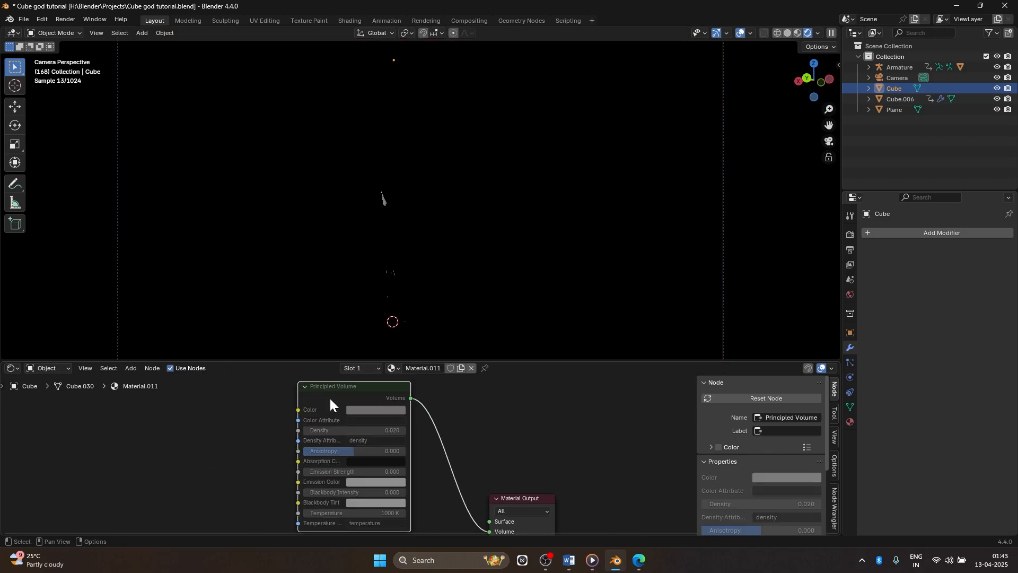
pyautogui.press('m')
pyautogui.press('m')
pyautogui.press('h')
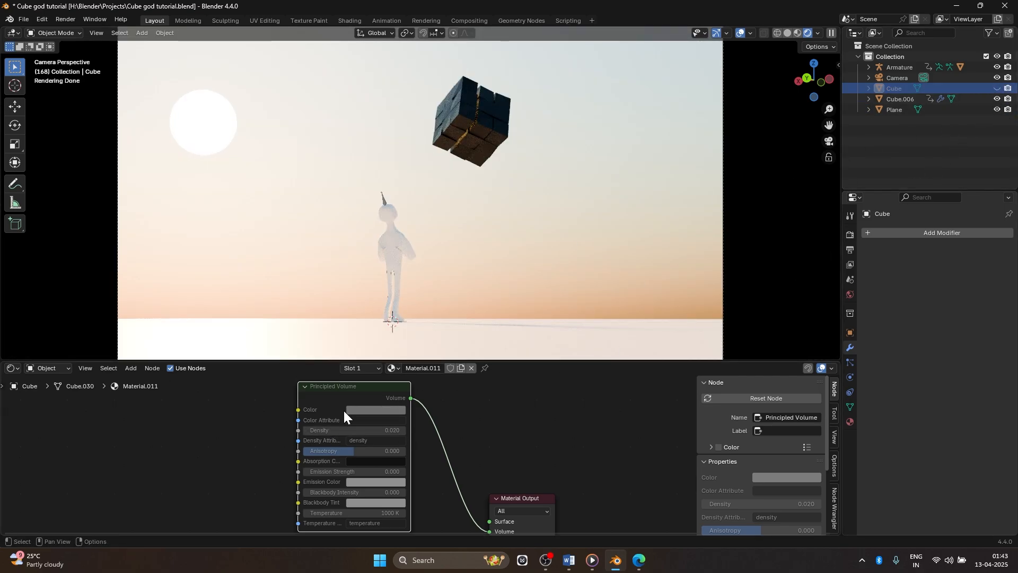
pyautogui.press('m')
pyautogui.press('m')
pyautogui.press('m')
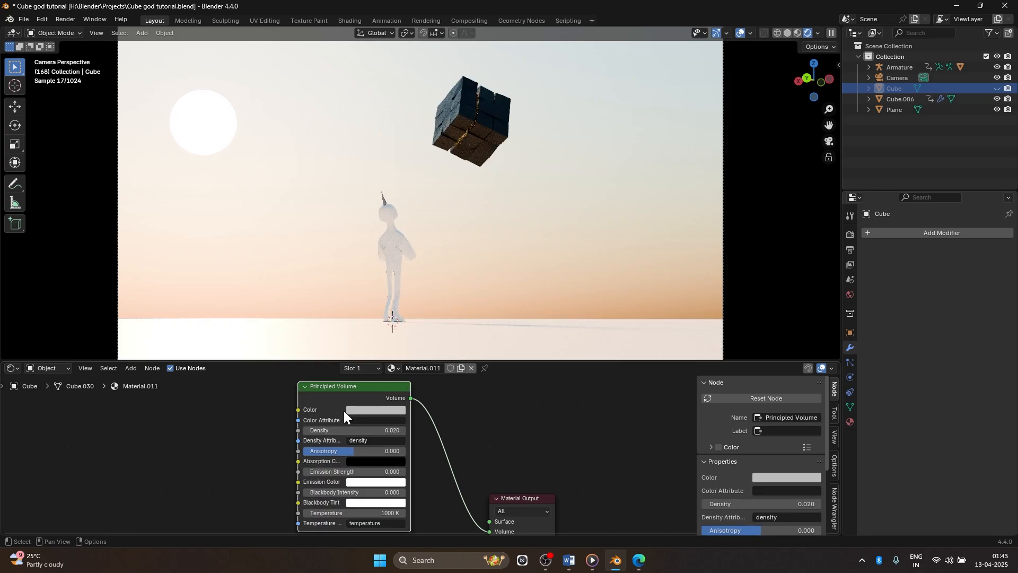
pyautogui.press('m')
pyautogui.press('m')
pyautogui.click(997, 88)
pyautogui.press('m')
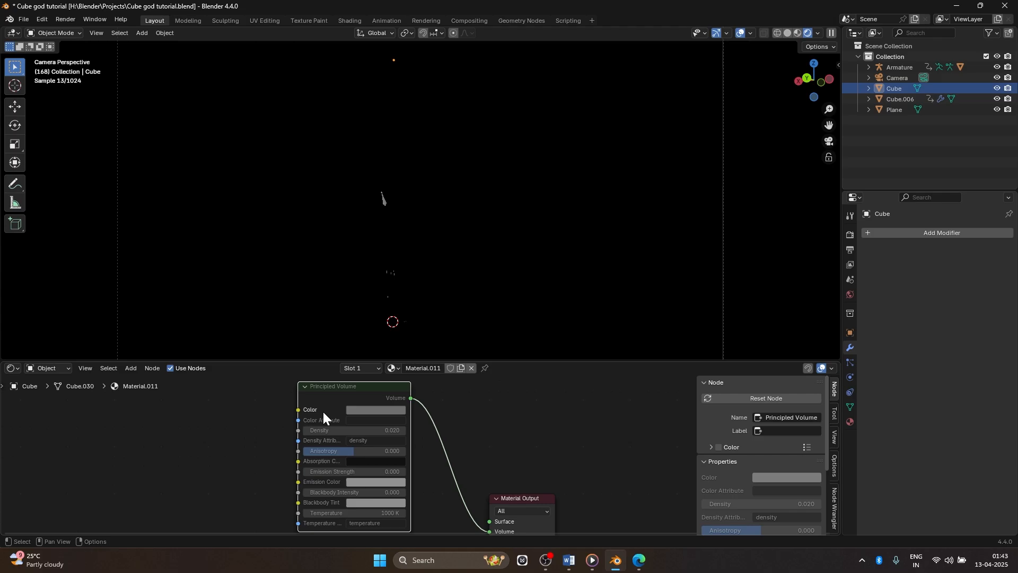
pyautogui.press('m')
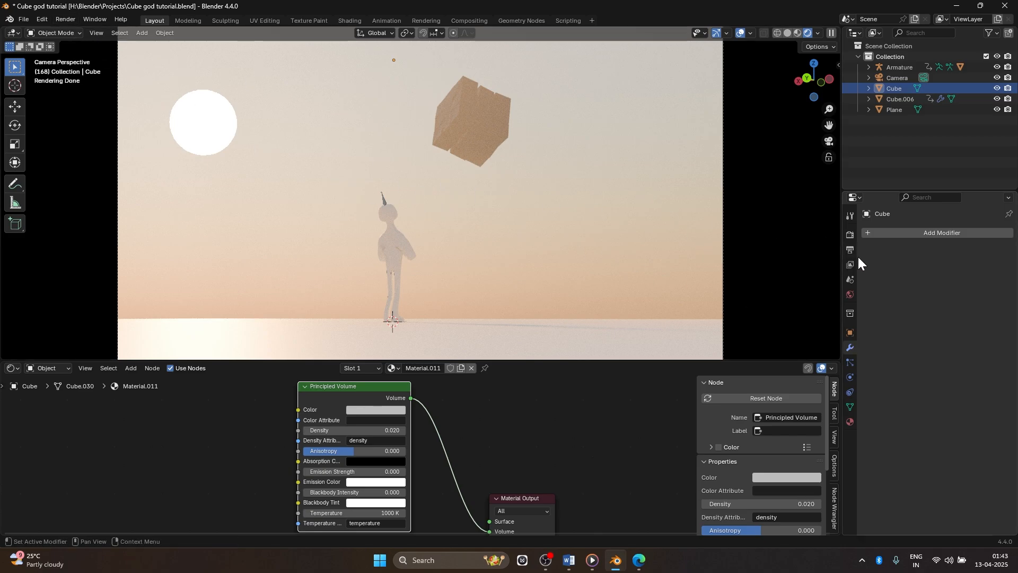
# Set the Cycles render max samples to 256
pyautogui.click(852, 236)
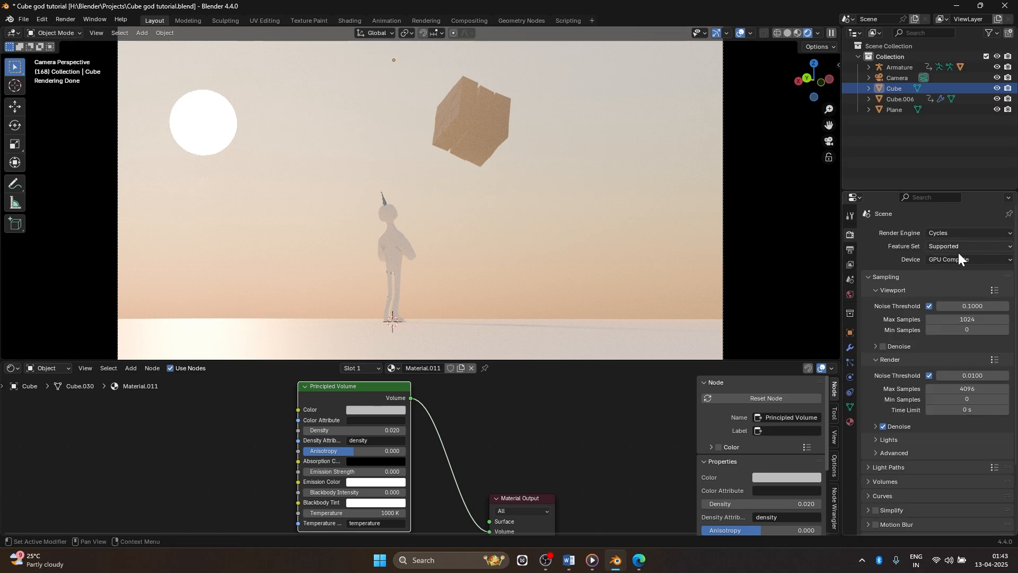
pyautogui.click(962, 388)
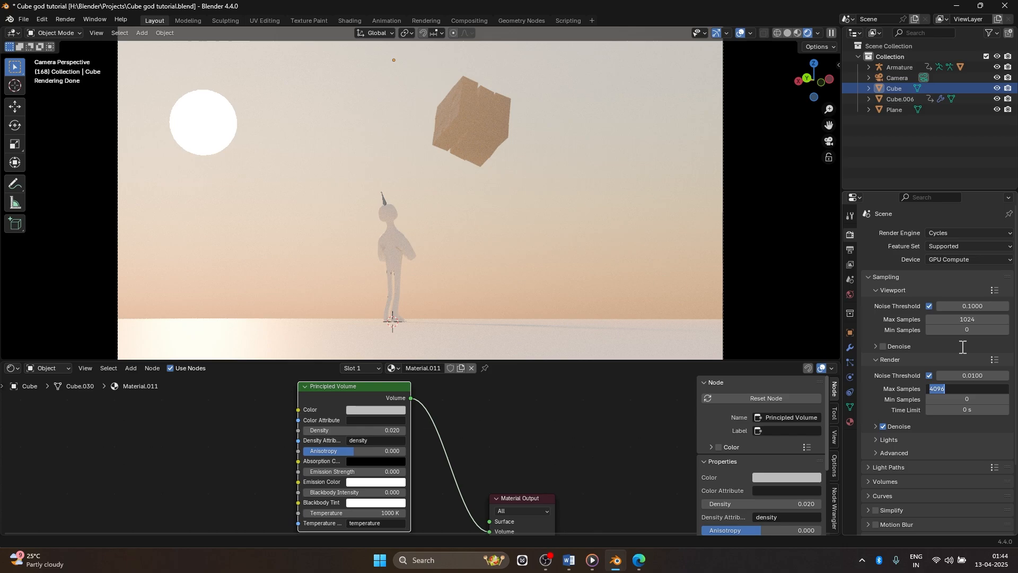
pyautogui.write('5')
pyautogui.write('12')
pyautogui.press('BackSpace')
pyautogui.press('BackSpace')
pyautogui.press('BackSpace')
pyautogui.write('2')
pyautogui.press('Return')
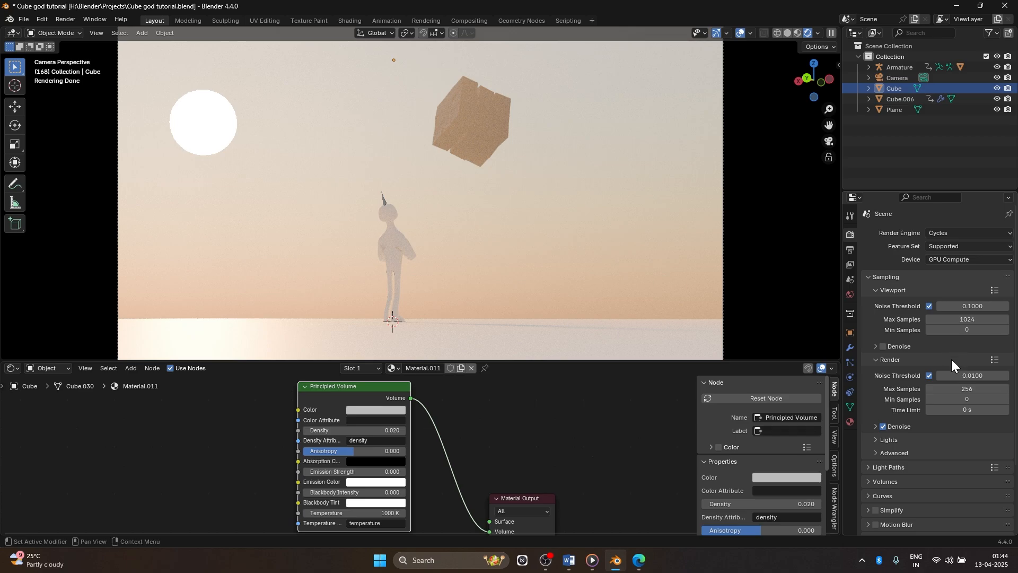
# Render the current frame as a test image, inspect the fog, and return to the scene
pyautogui.click(58, 20)
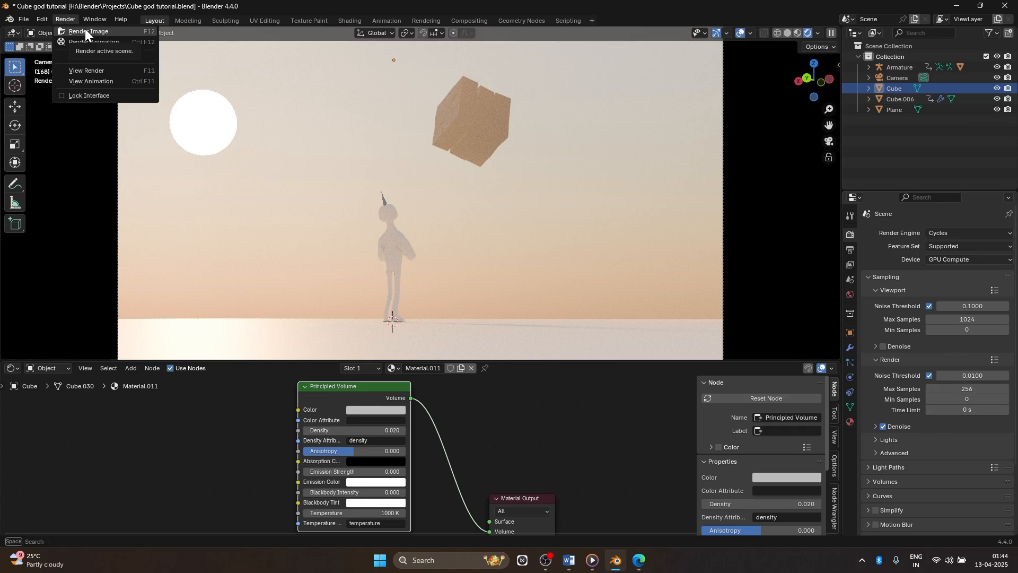
pyautogui.click(85, 31)
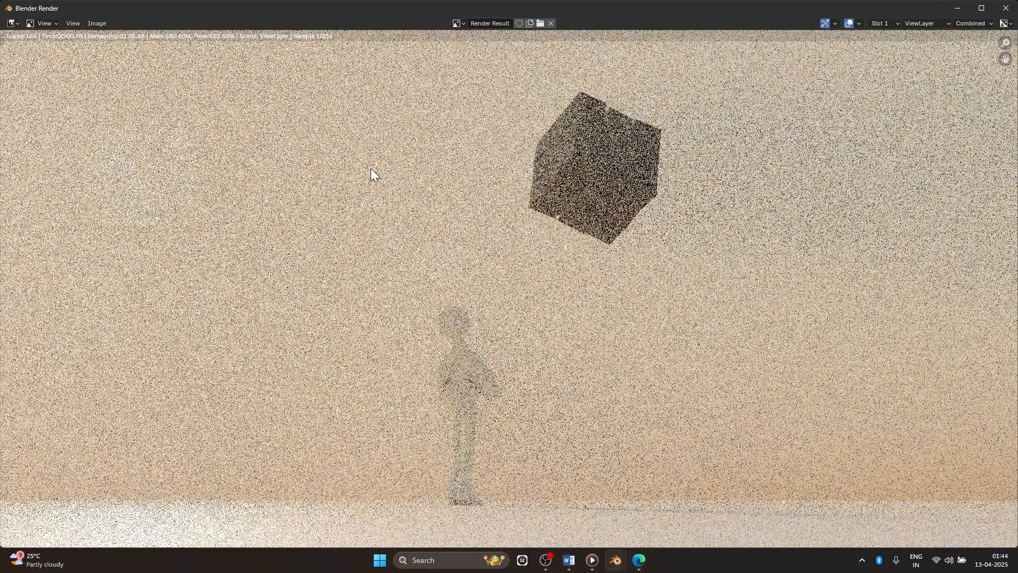
pyautogui.scroll(-1, 421, 194)
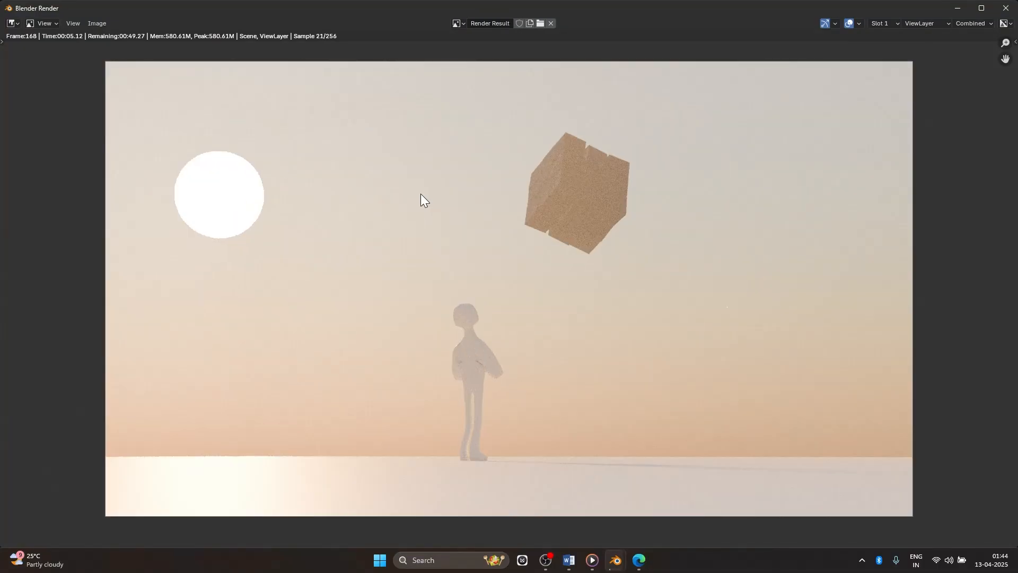
pyautogui.scroll(-3, 427, 158)
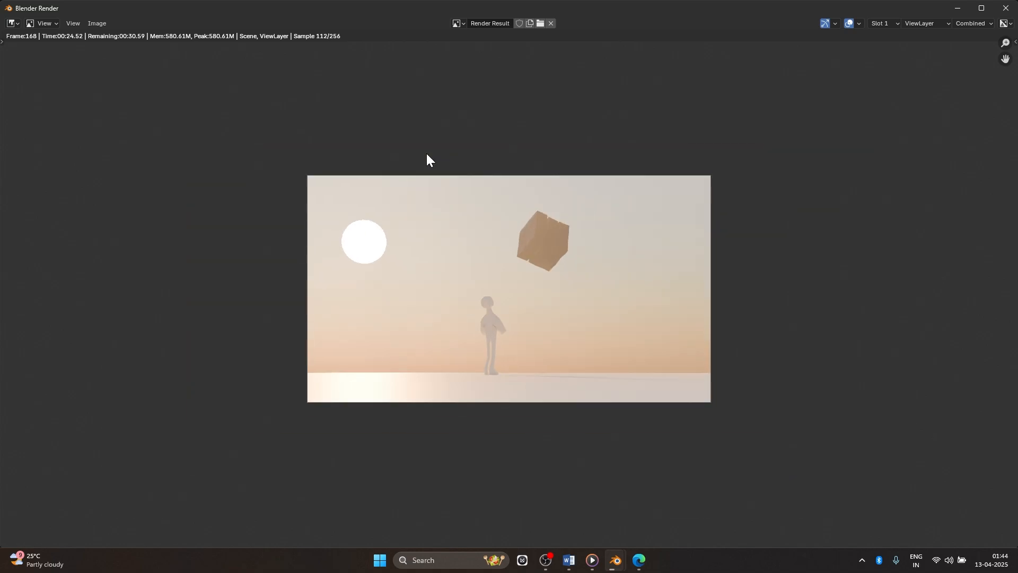
pyautogui.scroll(2, 426, 156)
pyautogui.scroll(1, 375, 189)
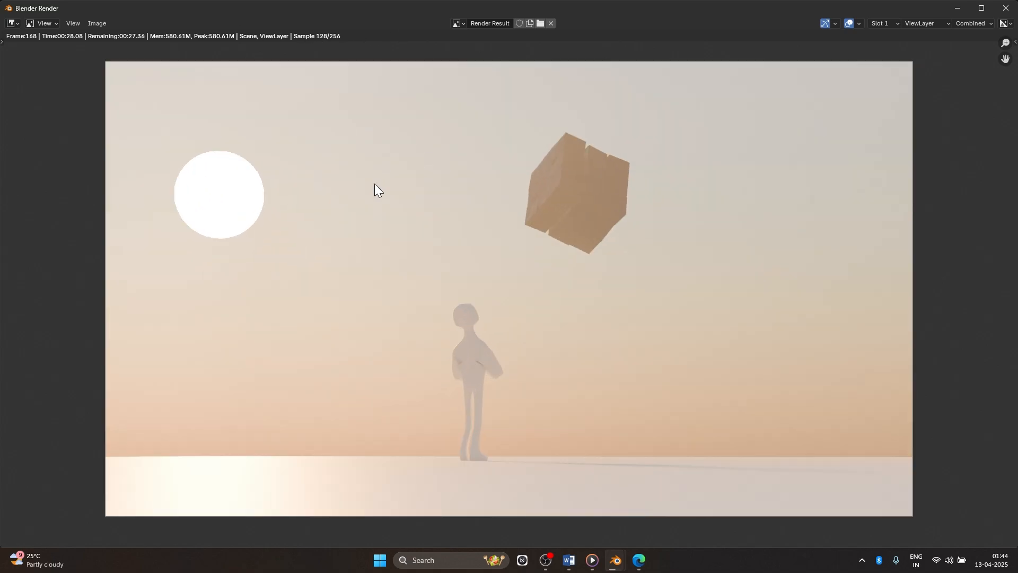
pyautogui.scroll(-2, 352, 279)
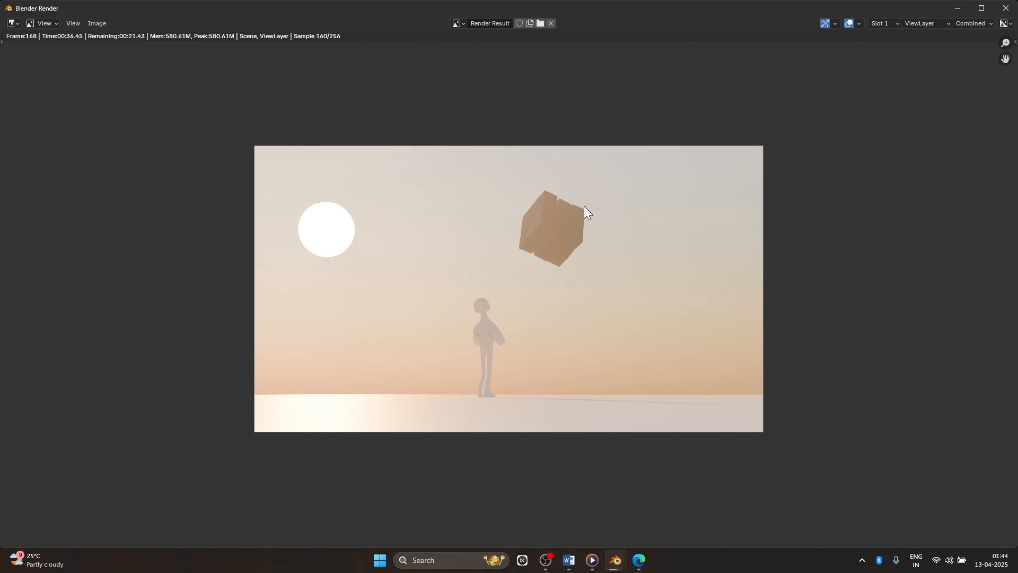
pyautogui.press('Escape')
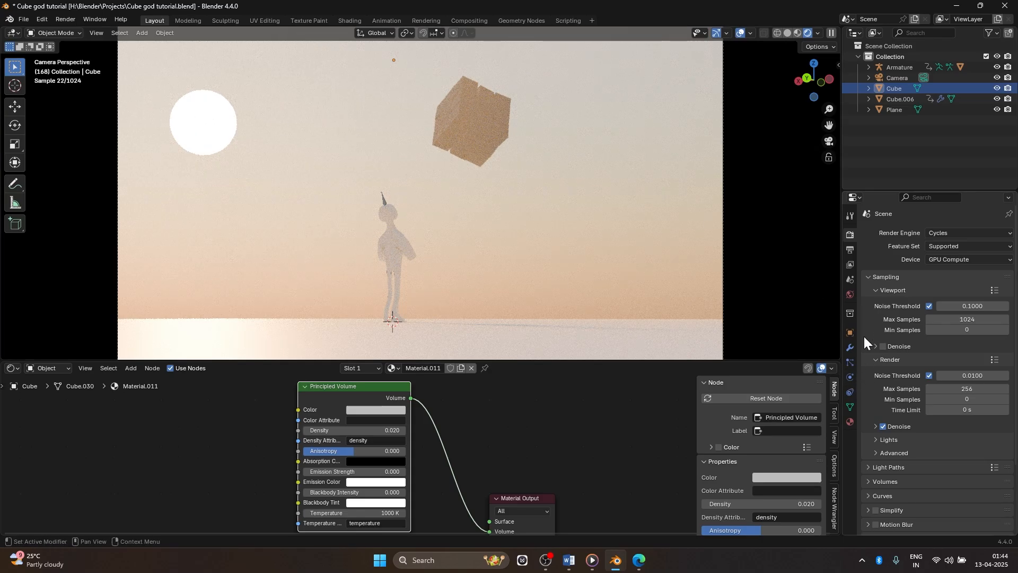
# Rotate the sky texture's sun to about 699° so it sits behind the floating cube, checking it against the reference video
pyautogui.click(850, 296)
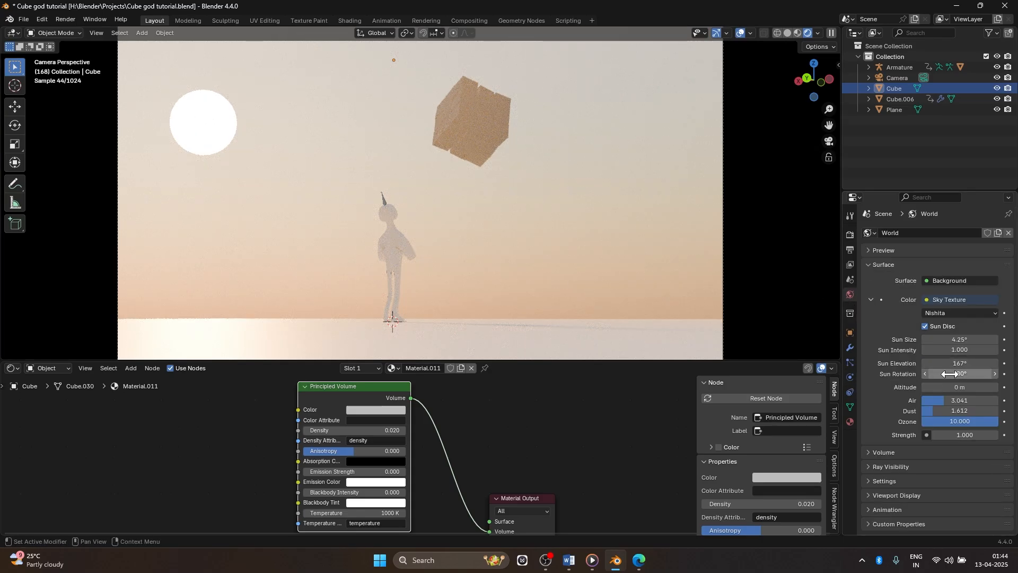
pyautogui.moveTo(950, 373)
pyautogui.mouseDown()
pyautogui.moveTo(1000, 373)
pyautogui.moveTo(959, 373)
pyautogui.mouseUp()
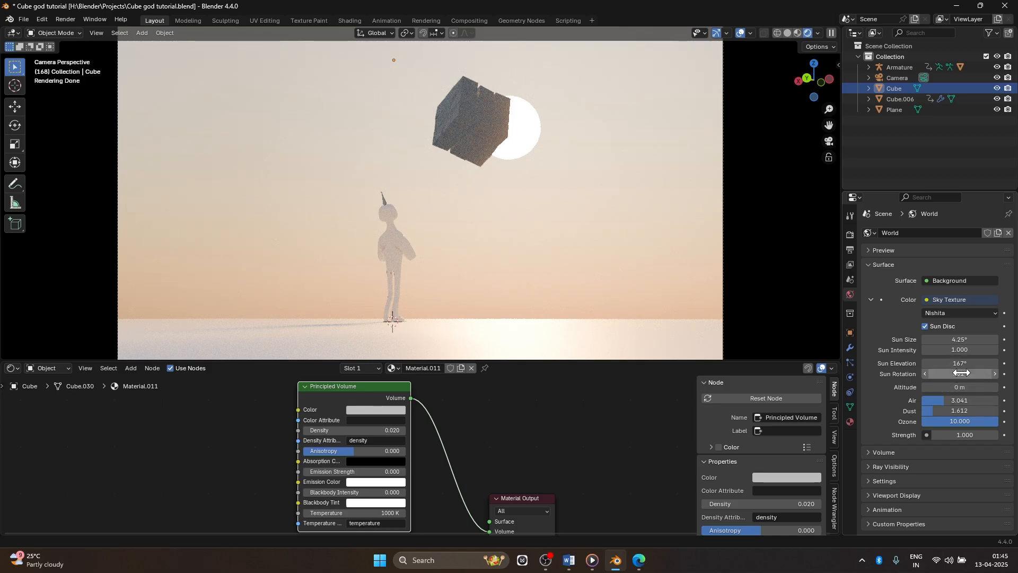
pyautogui.moveTo(959, 374); pyautogui.dragTo(954, 374)
pyautogui.click(593, 564)
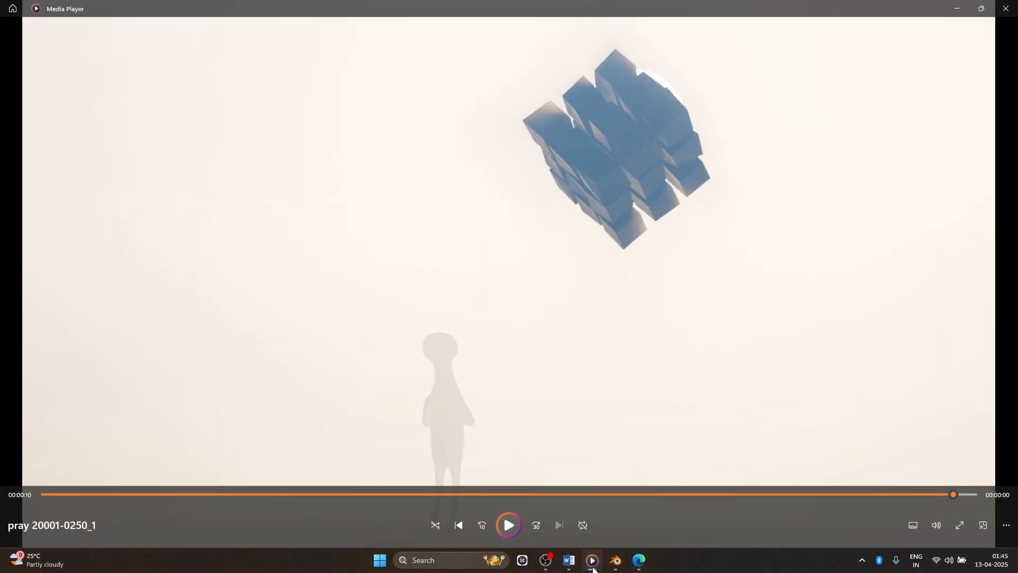
pyautogui.click(593, 563)
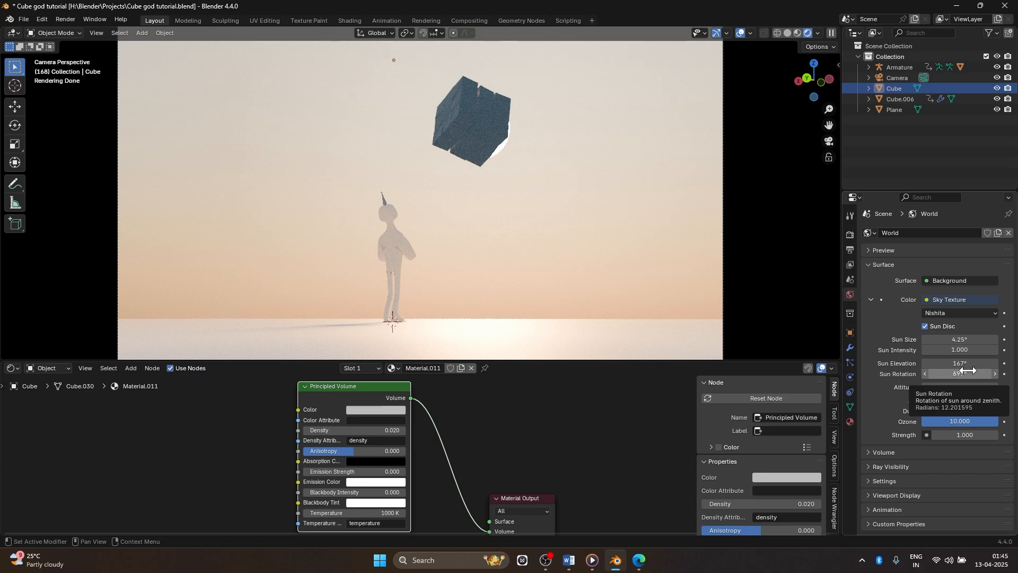
# Set the sky texture's sun elevation to 166°
pyautogui.moveTo(964, 366); pyautogui.dragTo(965, 366)
pyautogui.moveTo(960, 363); pyautogui.dragTo(959, 364)
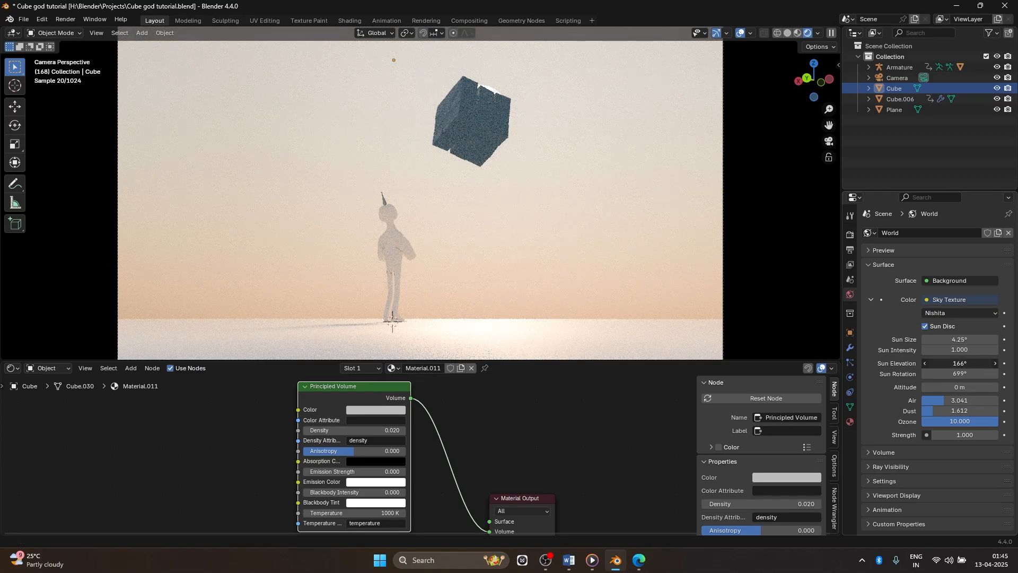
pyautogui.click(959, 363)
pyautogui.press('Return')
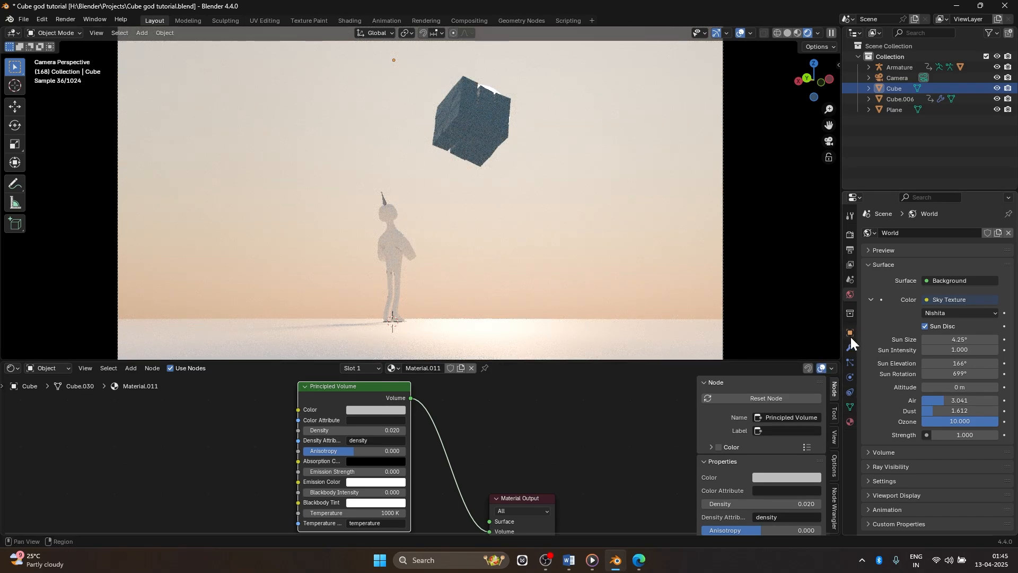
# Set the Displace modifier's midlevel on the floating metallic cube to about 0.544
pyautogui.click(850, 347)
pyautogui.click(455, 108)
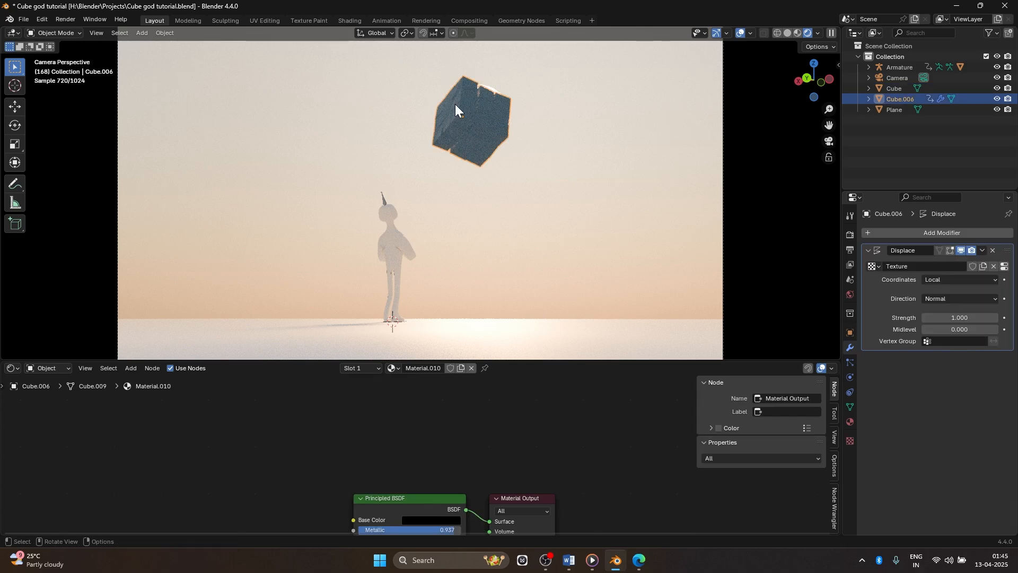
pyautogui.click(993, 328)
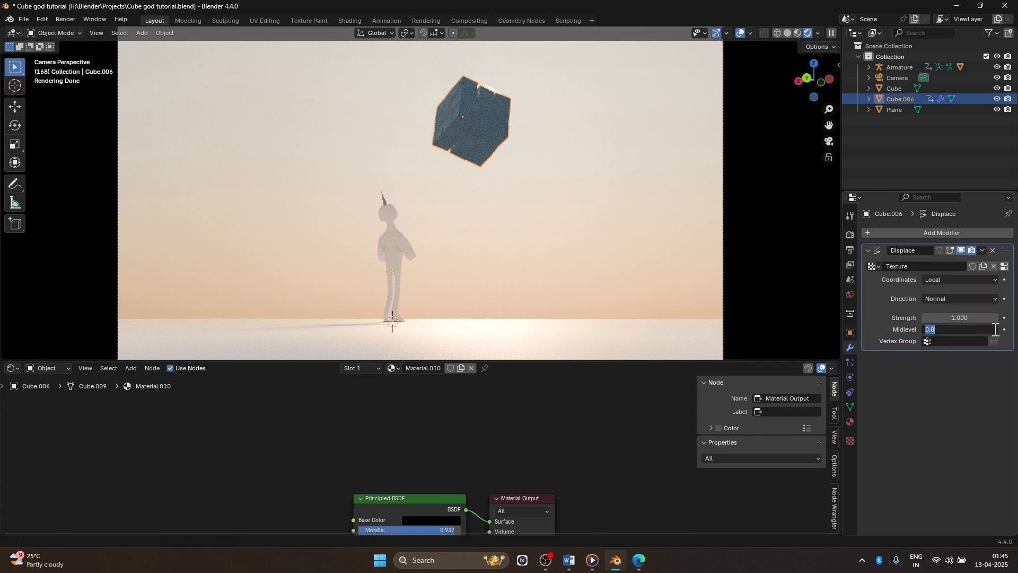
pyautogui.click(983, 387)
pyautogui.moveTo(991, 331); pyautogui.dragTo(964, 329)
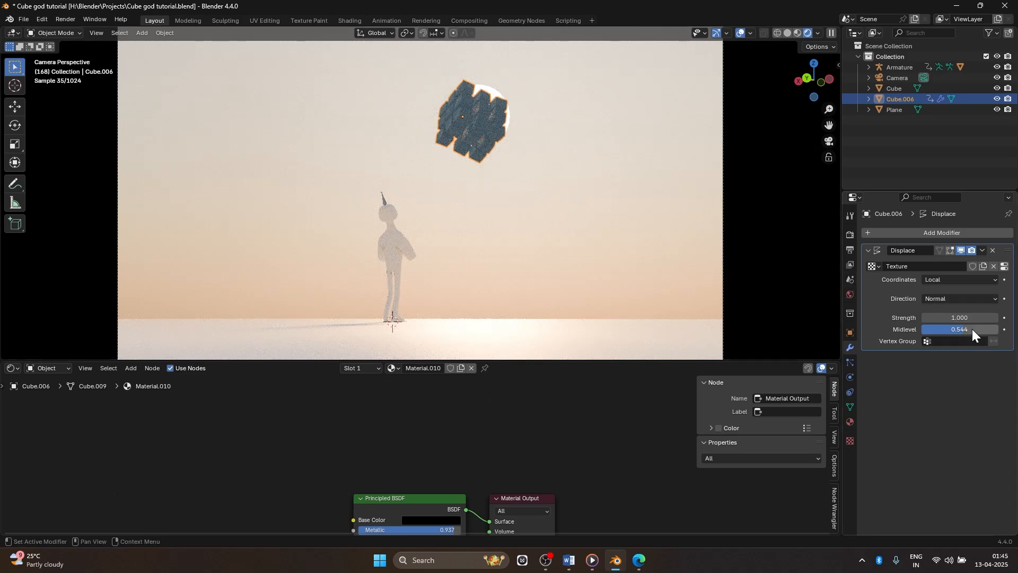
# Lower the Displace modifier's midlevel on the floating metallic cube to about 0.068
pyautogui.moveTo(973, 328); pyautogui.dragTo(943, 329)
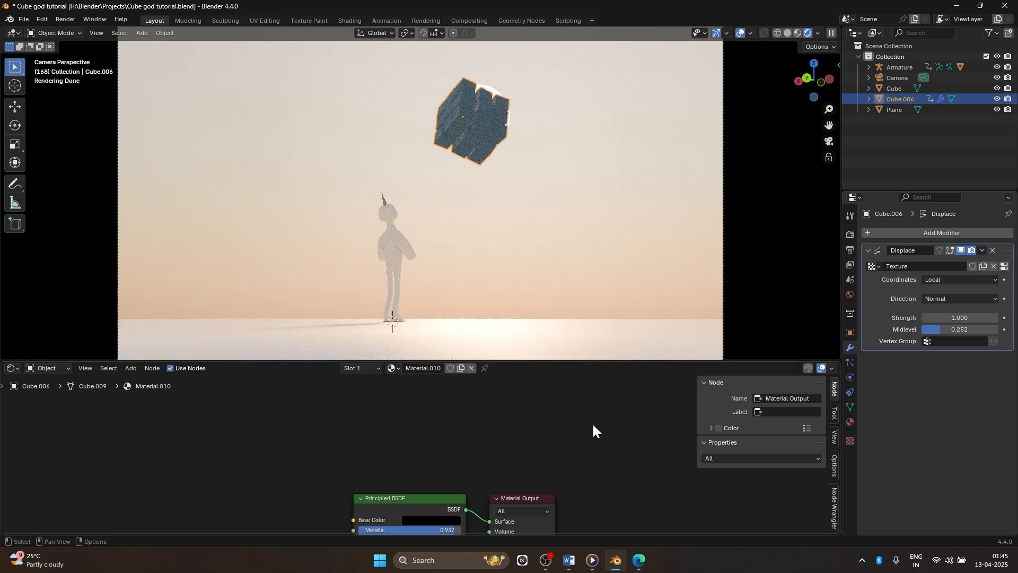
pyautogui.moveTo(964, 330); pyautogui.dragTo(928, 329)
pyautogui.click(928, 329)
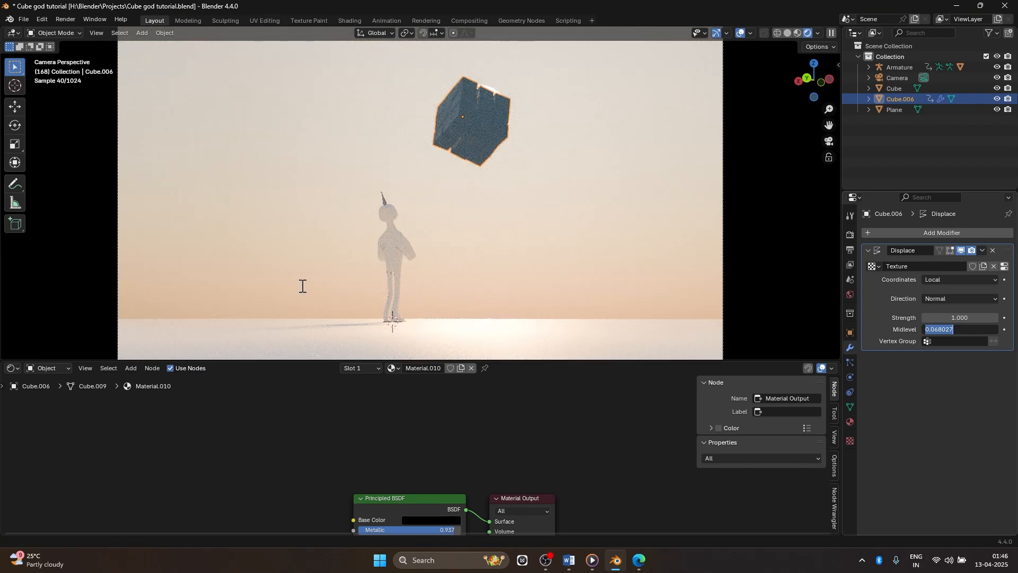
pyautogui.click(681, 444)
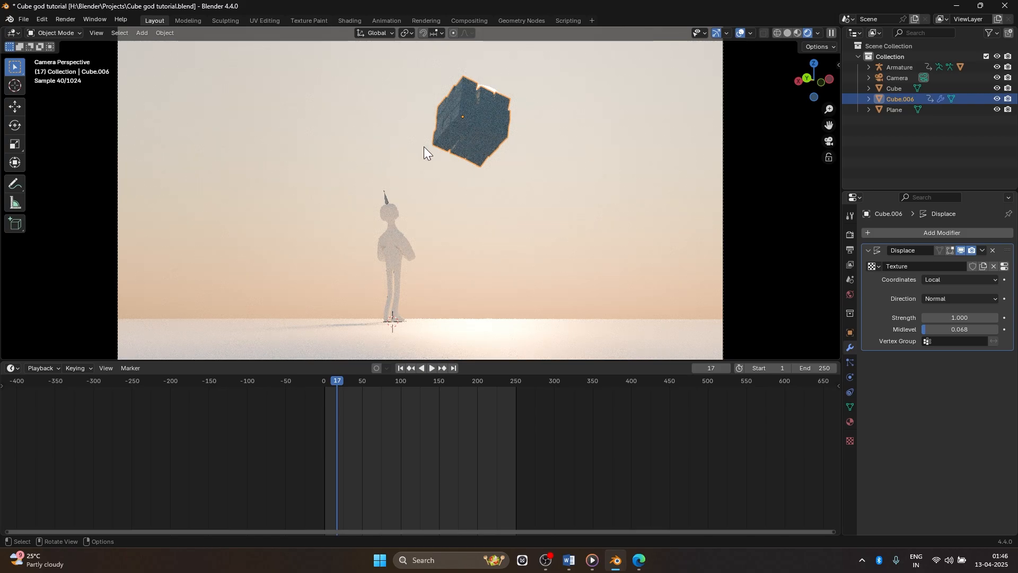
# Open the fog cube's material in the Shader Editor and set its Principled Volume anisotropy to about 0.655
pyautogui.click(29, 366)
pyautogui.click(11, 369)
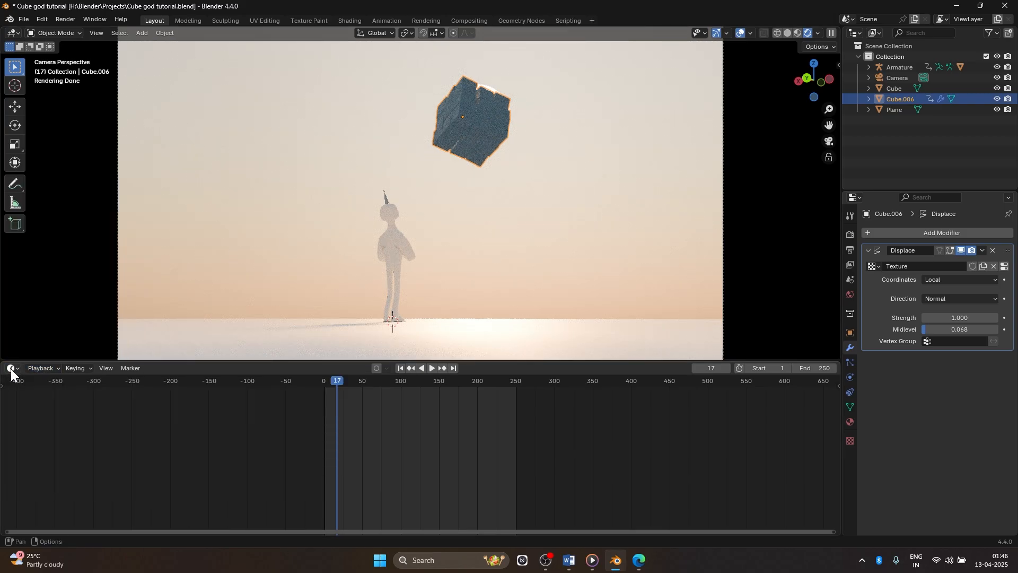
pyautogui.click(12, 370)
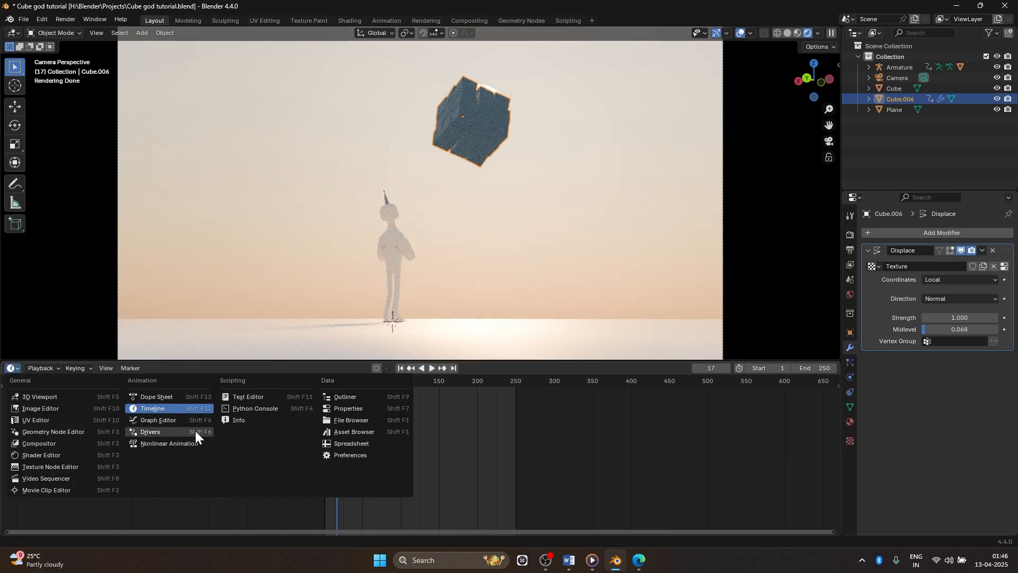
pyautogui.click(64, 455)
pyautogui.moveTo(259, 448); pyautogui.dragTo(270, 510, button='middle')
pyautogui.scroll(-1, 260, 508)
pyautogui.click(889, 89)
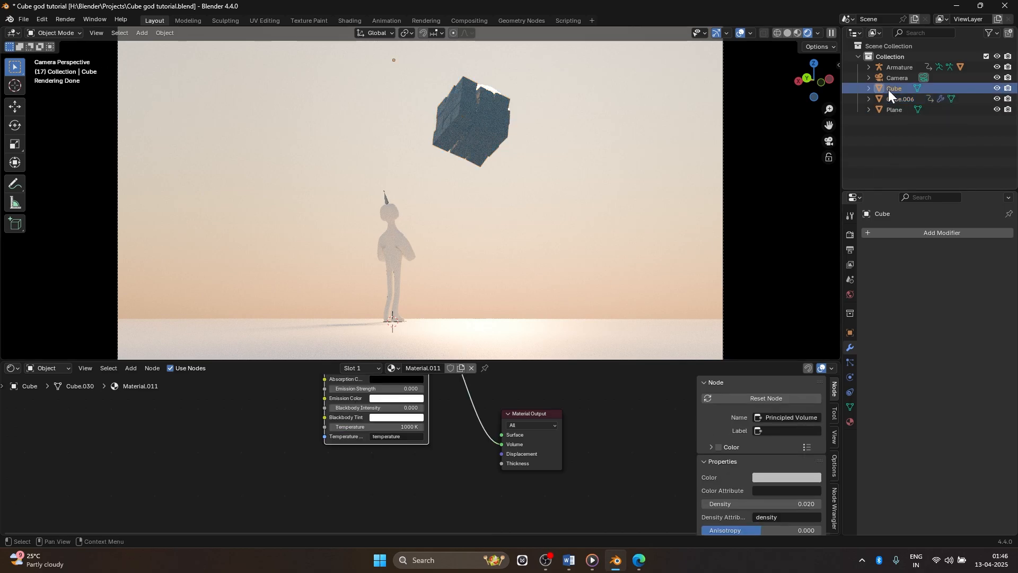
pyautogui.moveTo(284, 434); pyautogui.dragTo(231, 479, button='middle')
pyautogui.scroll(2, 221, 457)
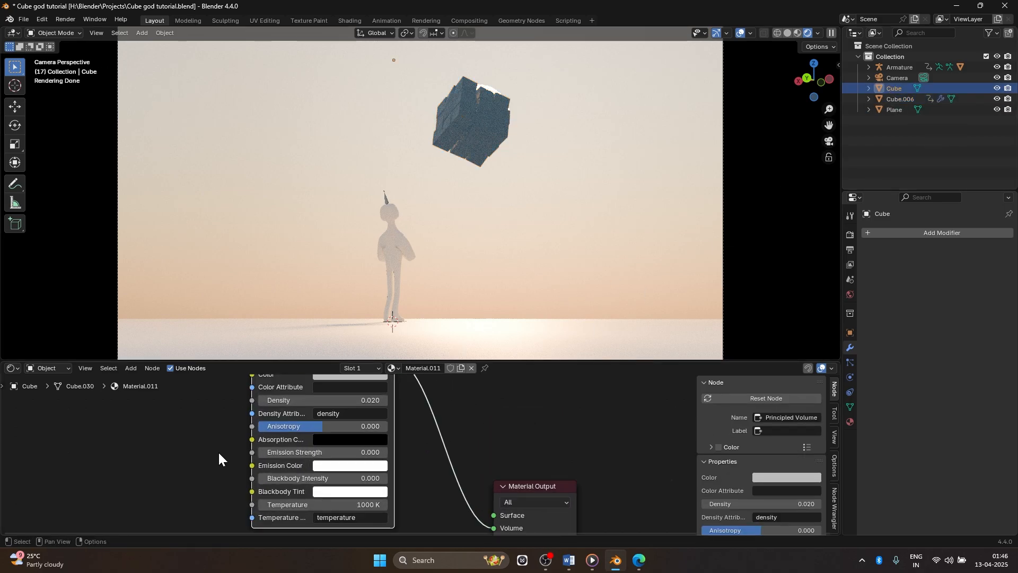
pyautogui.moveTo(364, 444)
pyautogui.mouseDown()
pyautogui.moveTo(395, 443)
pyautogui.moveTo(369, 442)
pyautogui.mouseUp()
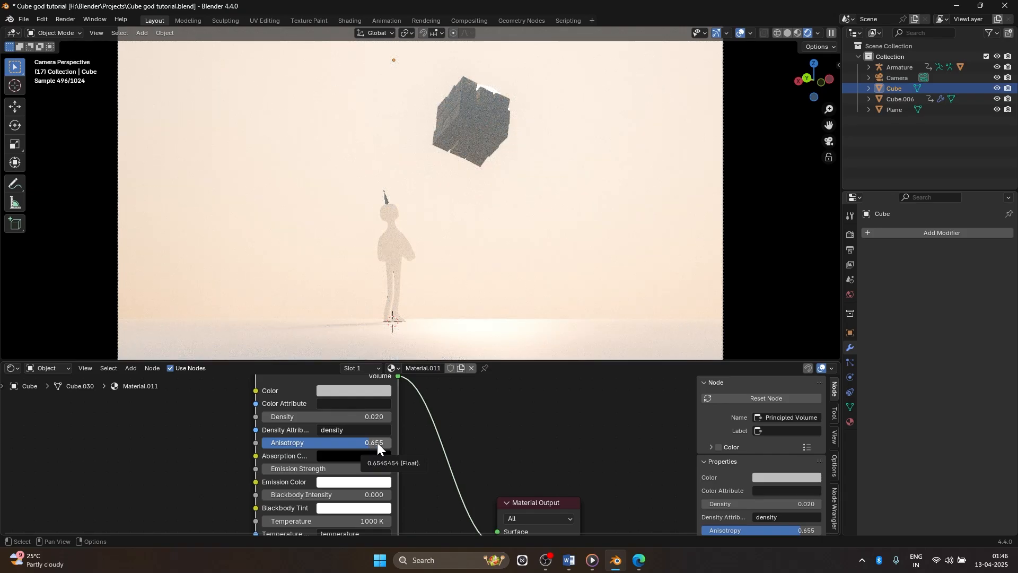
# Try a fog anisotropy of about -0.645 and a density of 0.05, returning them to 0.655 and 0.020
pyautogui.moveTo(377, 442); pyautogui.dragTo(286, 443)
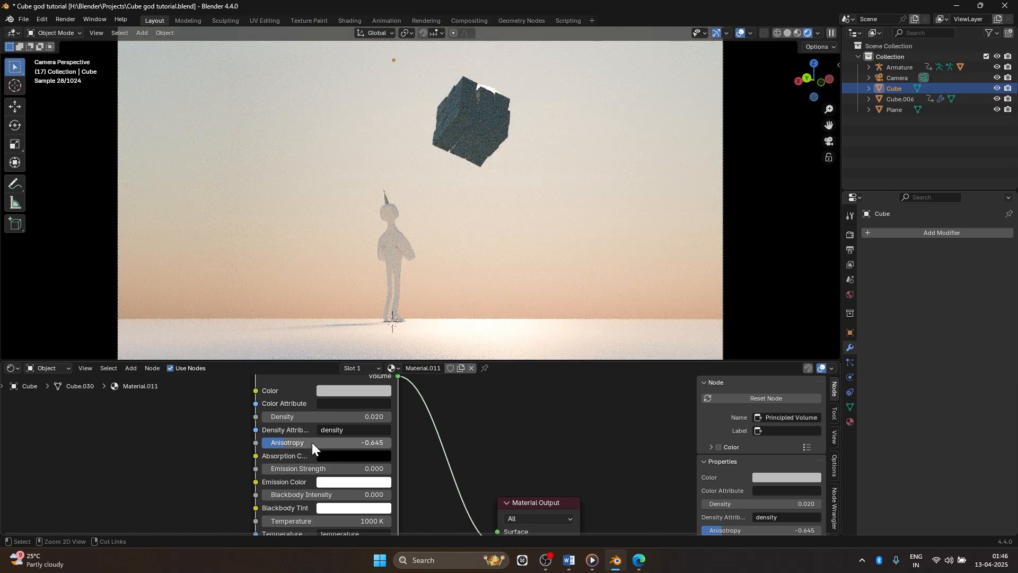
pyautogui.hotkey('ctrl', 'z')
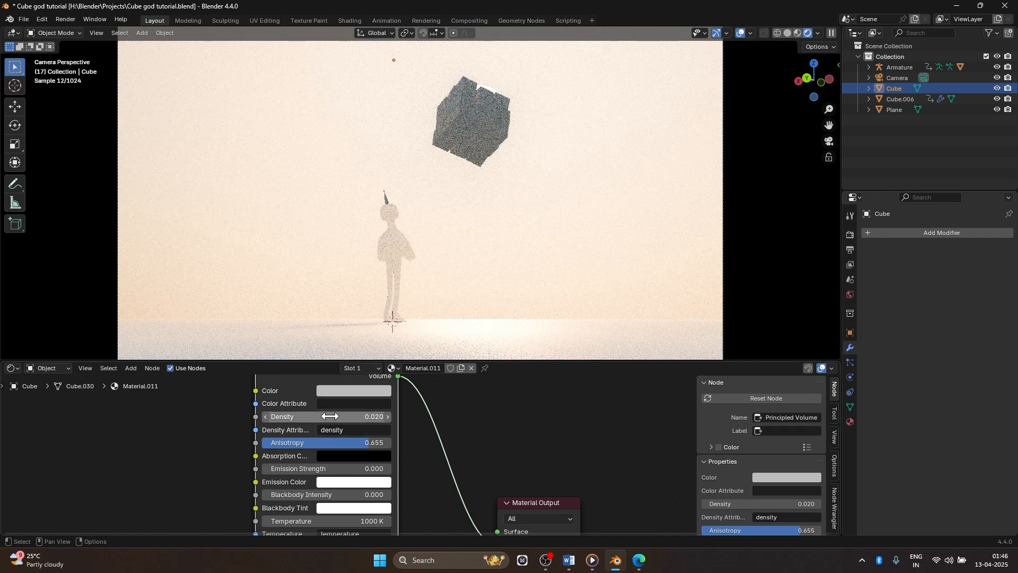
pyautogui.click(376, 417)
pyautogui.write('0.')
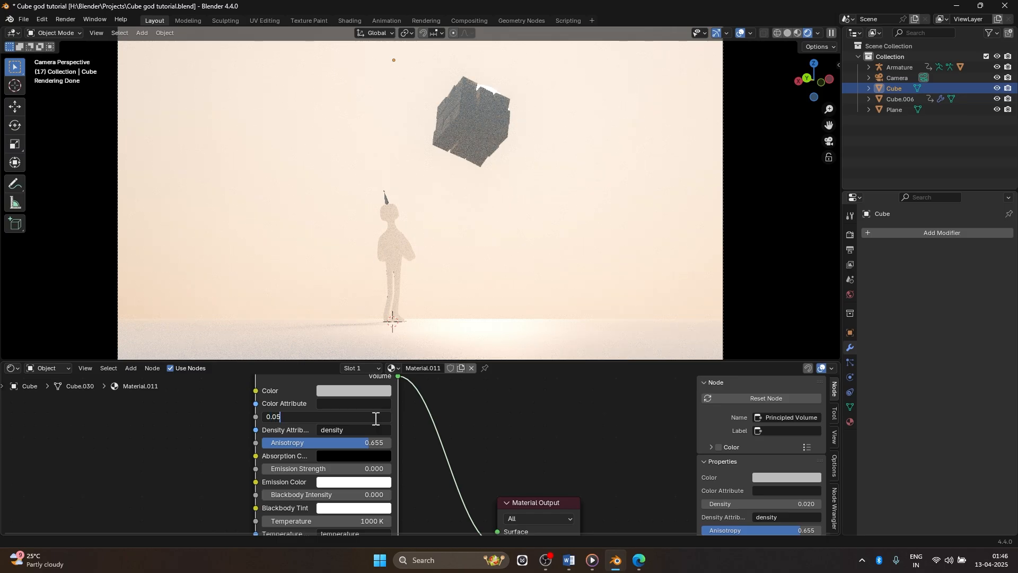
pyautogui.press('Return')
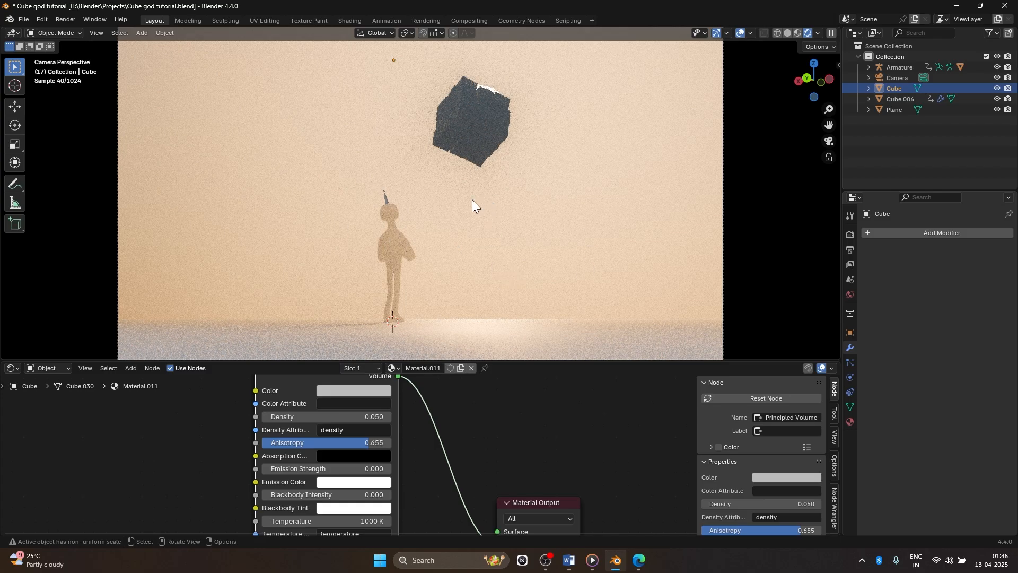
pyautogui.click(370, 417)
pyautogui.write('0.')
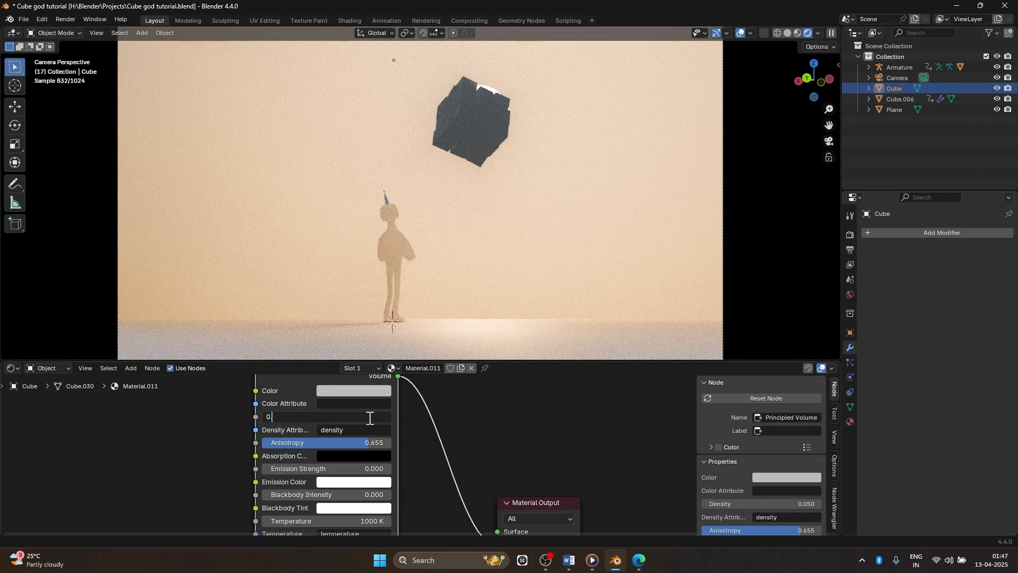
pyautogui.write('020')
pyautogui.press('Return')
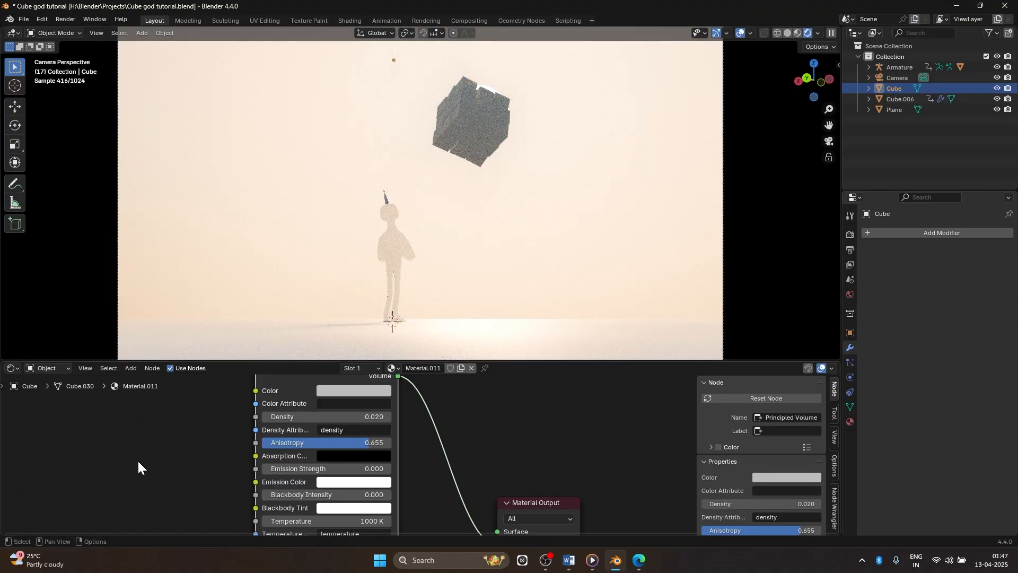
# Tint the fog's Principled Volume colour a pale bluish grey
pyautogui.moveTo(165, 477); pyautogui.dragTo(177, 513, button='middle')
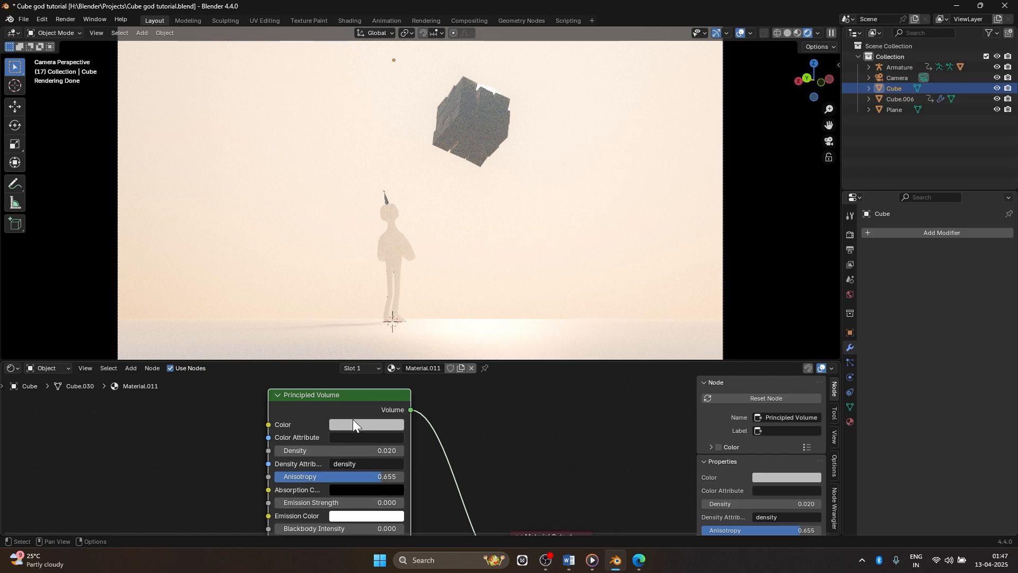
pyautogui.click(353, 424)
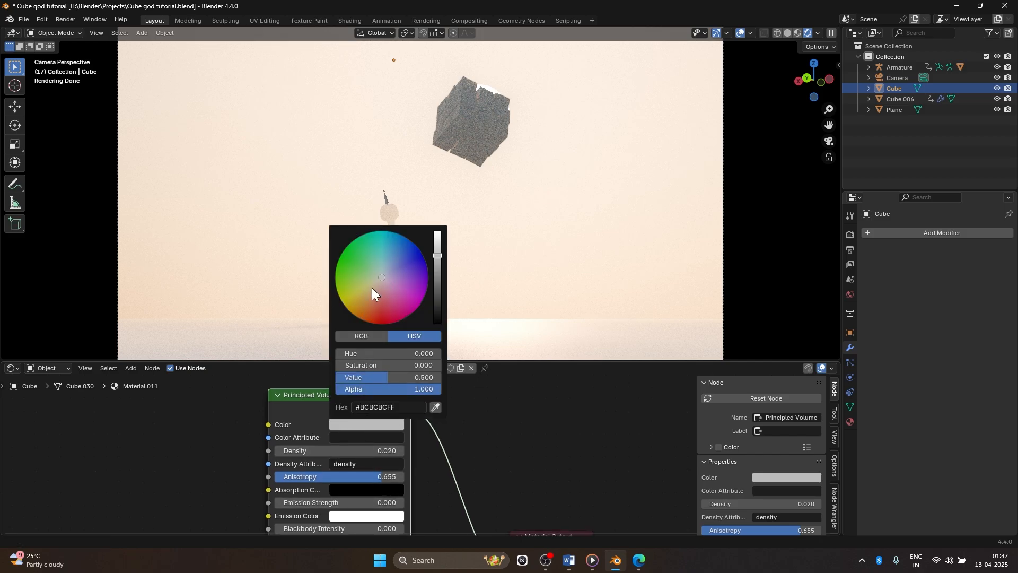
pyautogui.moveTo(372, 288)
pyautogui.mouseDown()
pyautogui.moveTo(405, 287)
pyautogui.moveTo(373, 275)
pyautogui.mouseUp()
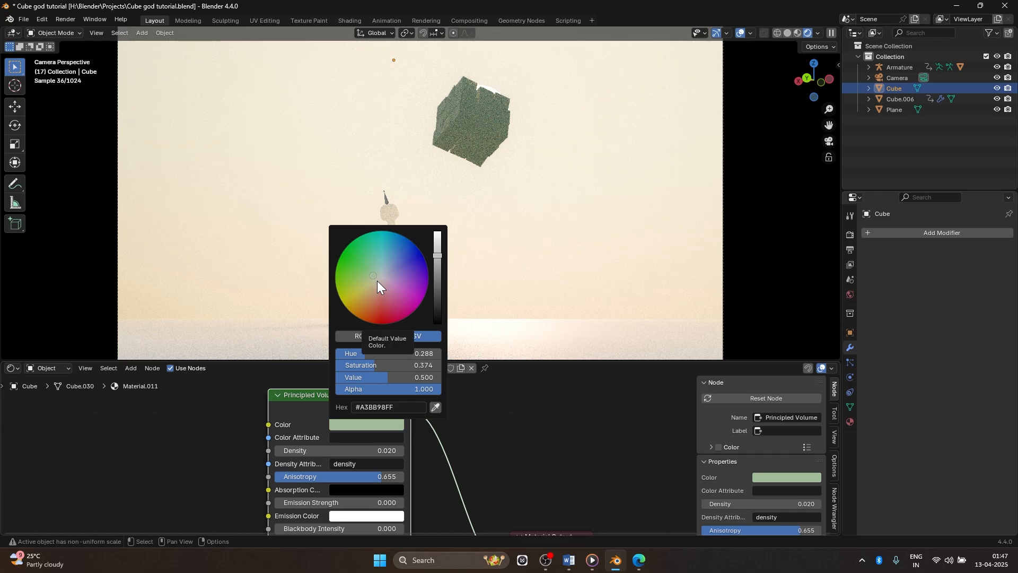
pyautogui.moveTo(377, 281); pyautogui.dragTo(384, 275)
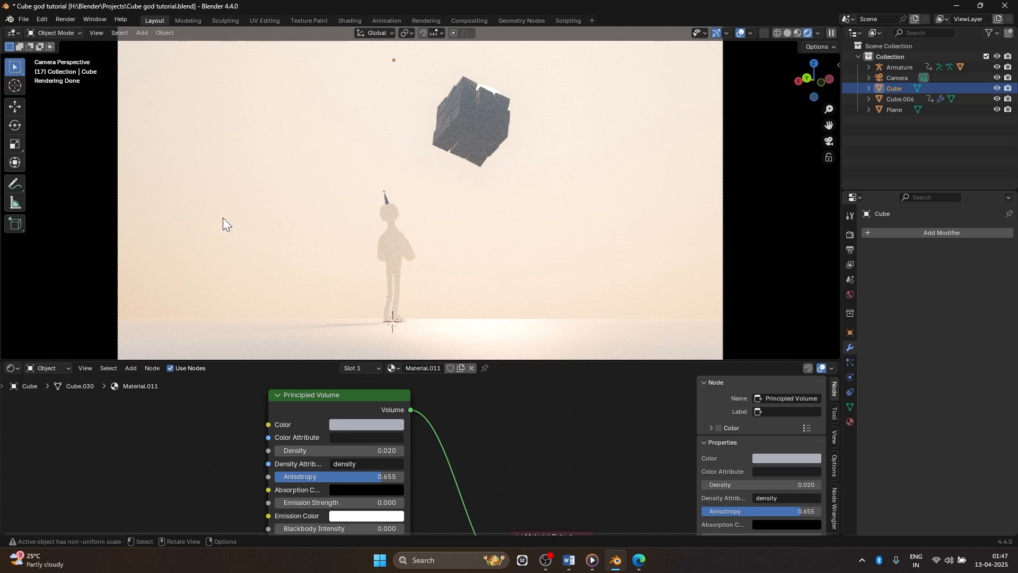
# Show the Timeline in the lower editor and go to frame 1 with the camera selected
pyautogui.click(41, 368)
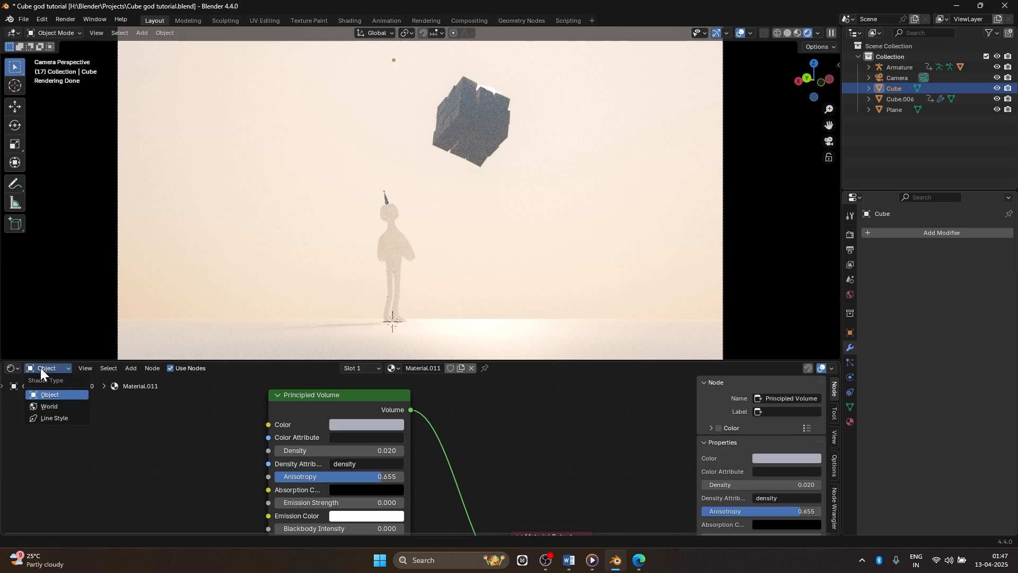
pyautogui.click(10, 367)
pyautogui.click(164, 409)
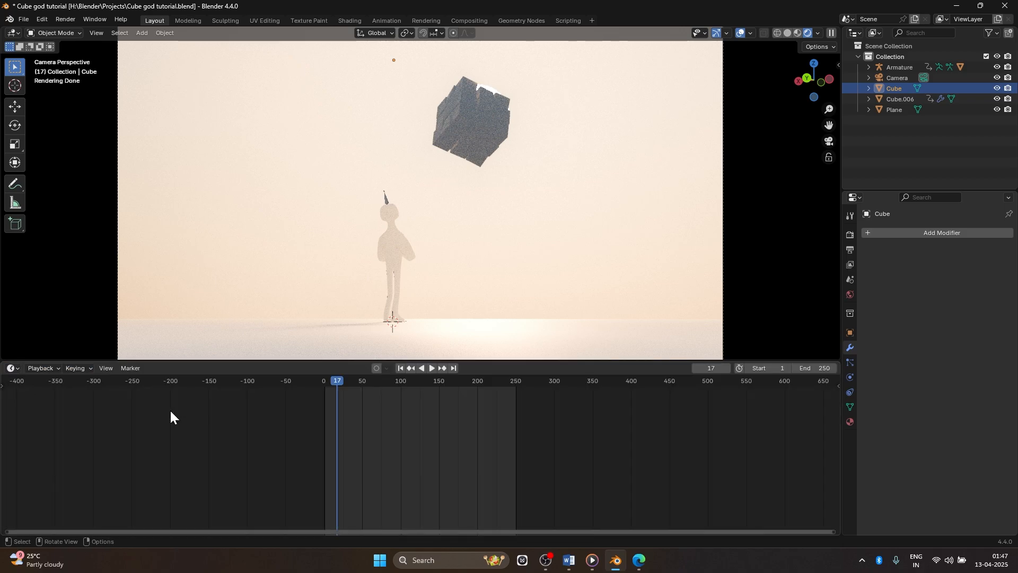
pyautogui.click(116, 165)
pyautogui.scroll(-2, 159, 175)
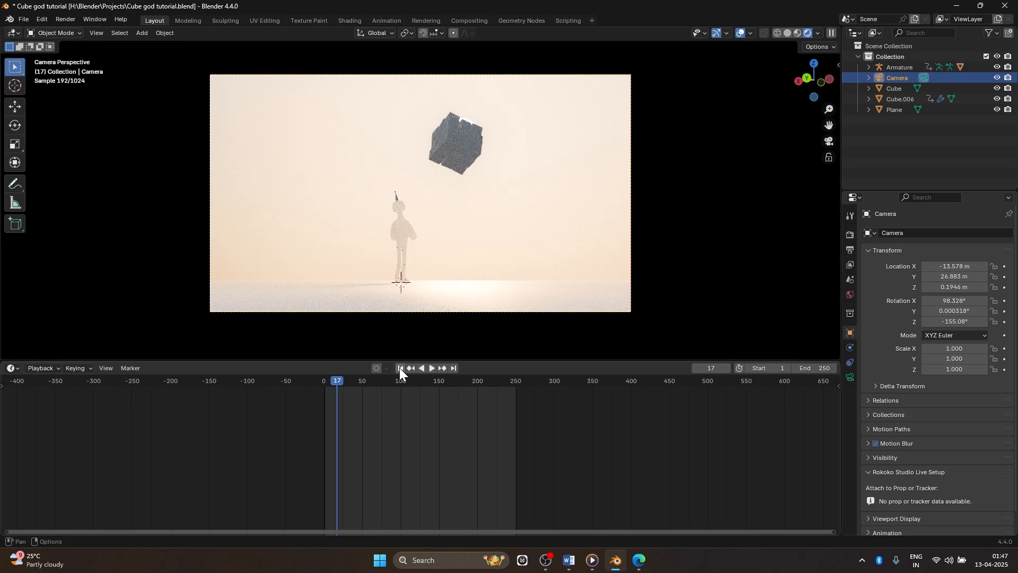
pyautogui.click(400, 368)
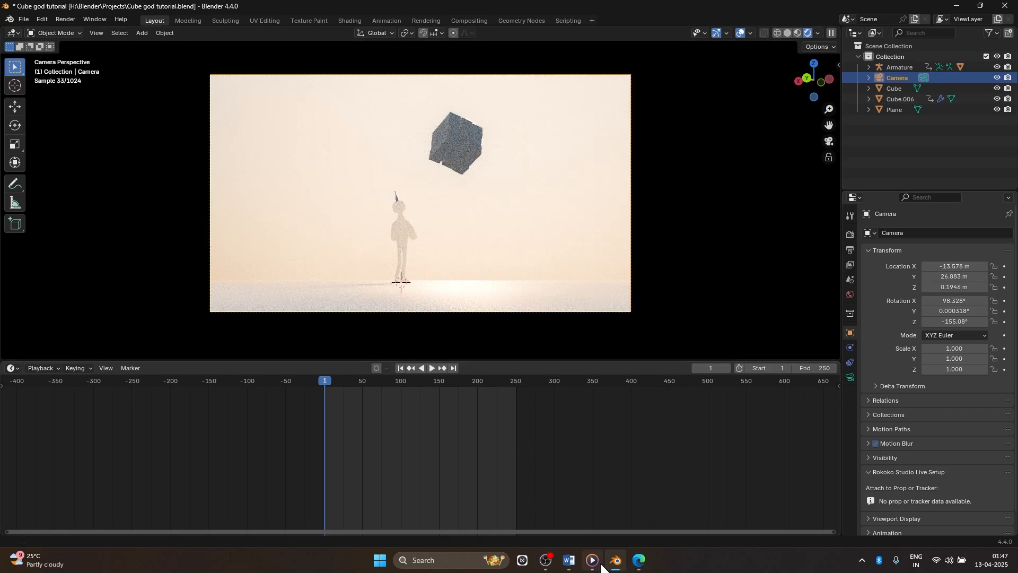
# Switch to Media Player, scrub through the reference video to study its camera movement, and return to Blender
pyautogui.click(593, 560)
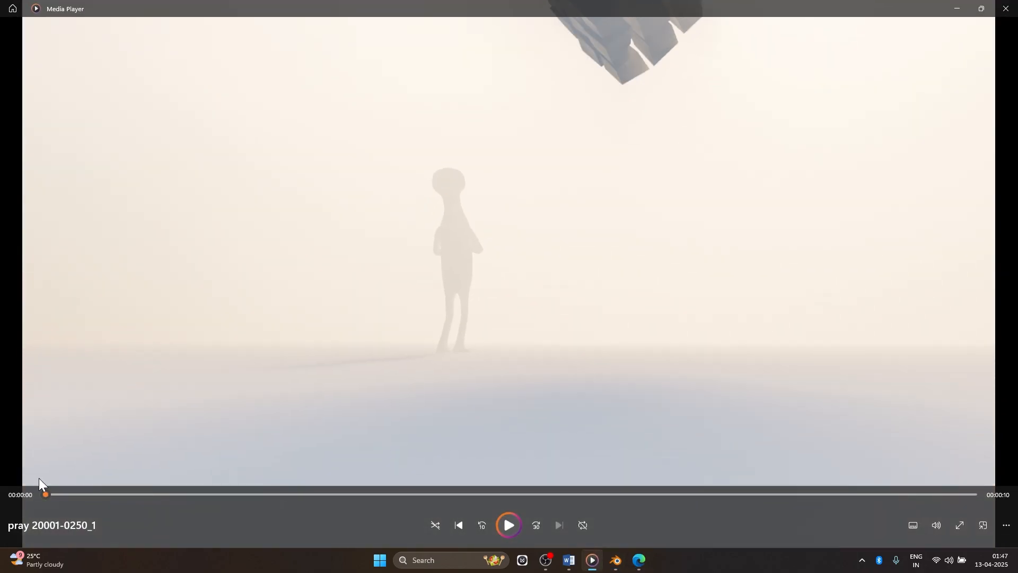
pyautogui.press('space')
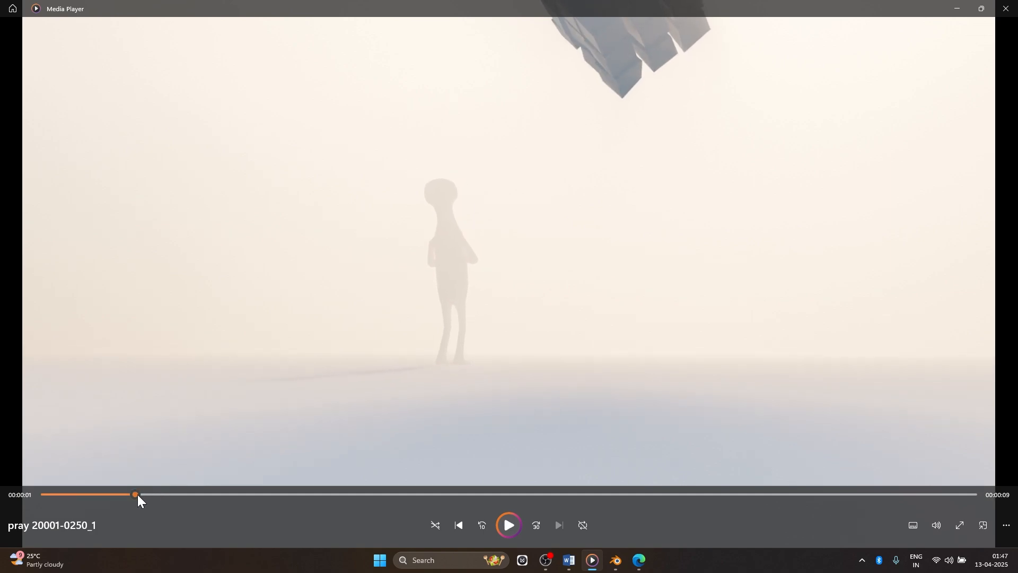
pyautogui.moveTo(138, 494); pyautogui.dragTo(871, 451)
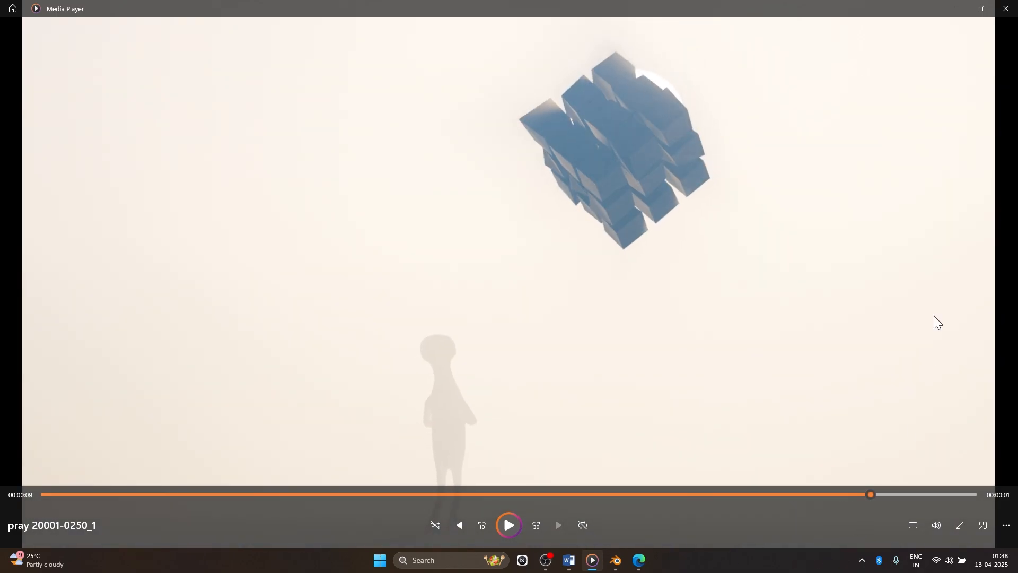
pyautogui.click(957, 8)
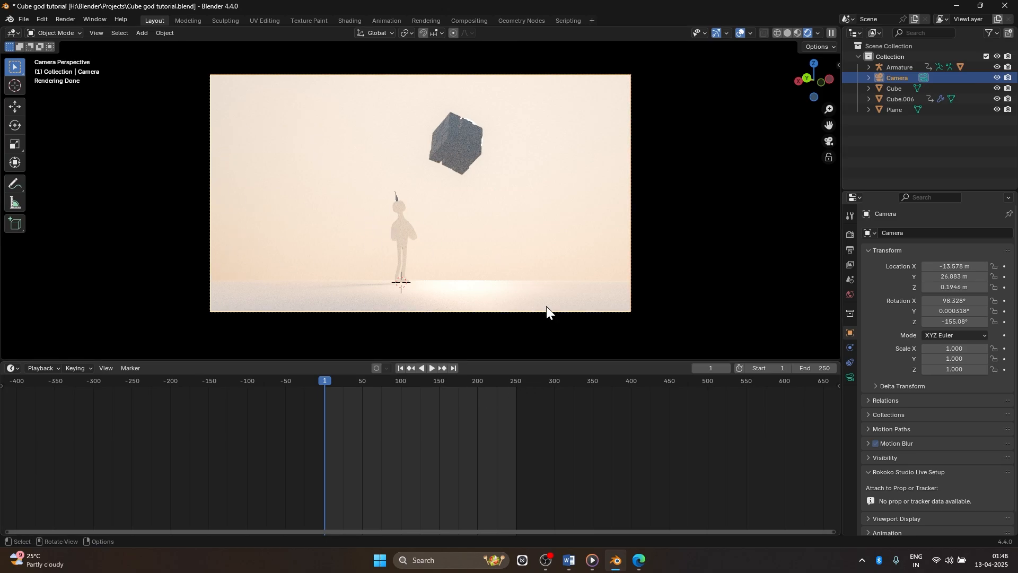
# Tilt the camera down at frame 1 so only the floating cube's lower tip stays in frame, and keyframe it
pyautogui.click(850, 377)
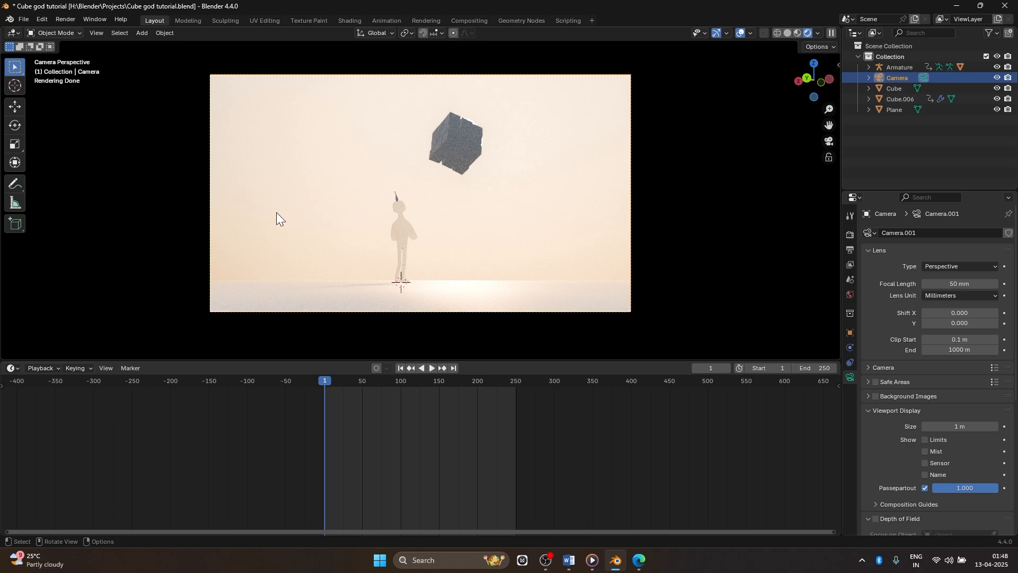
pyautogui.hotkey('shift', '`')
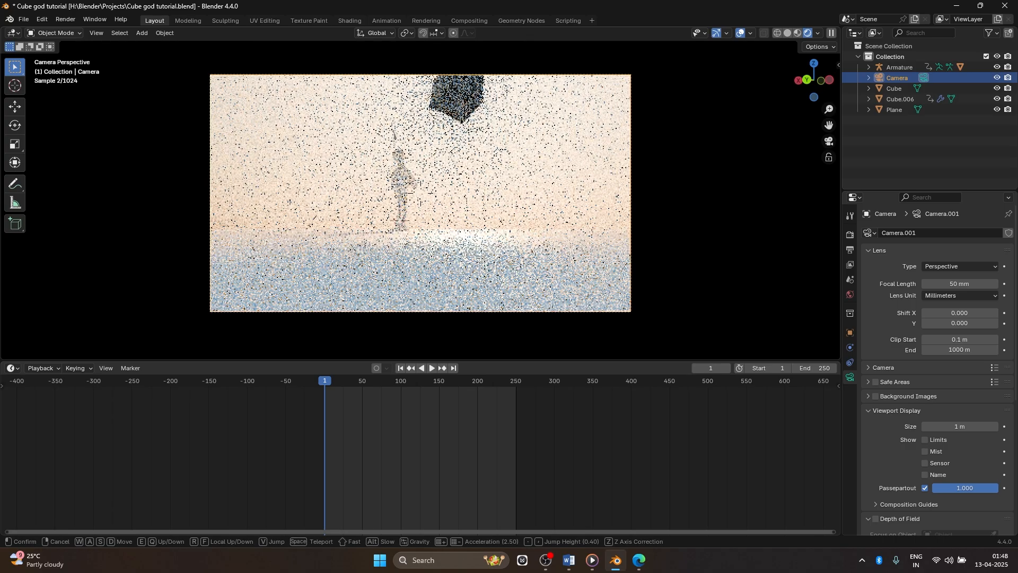
pyautogui.press('a')
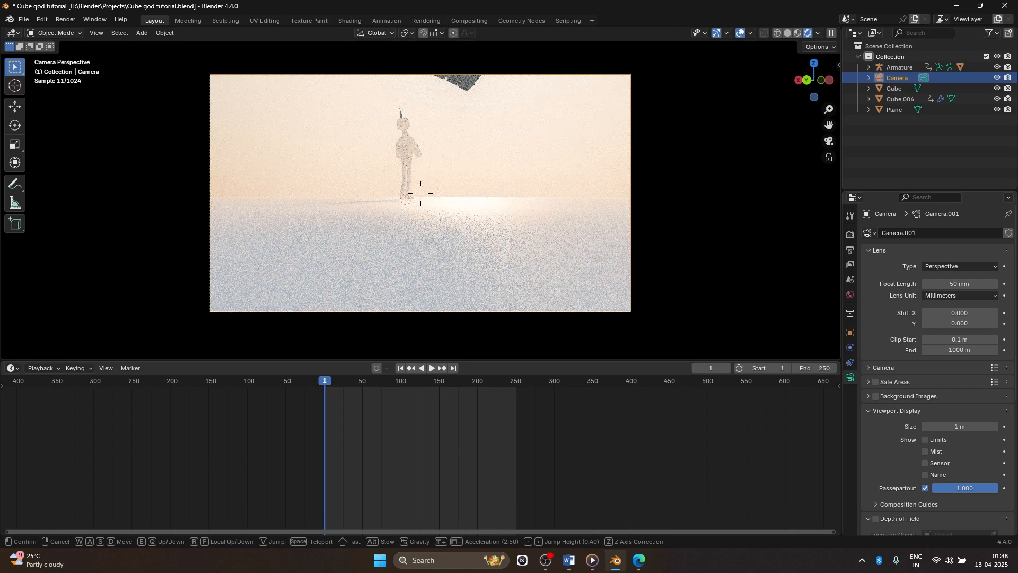
pyautogui.click(401, 188)
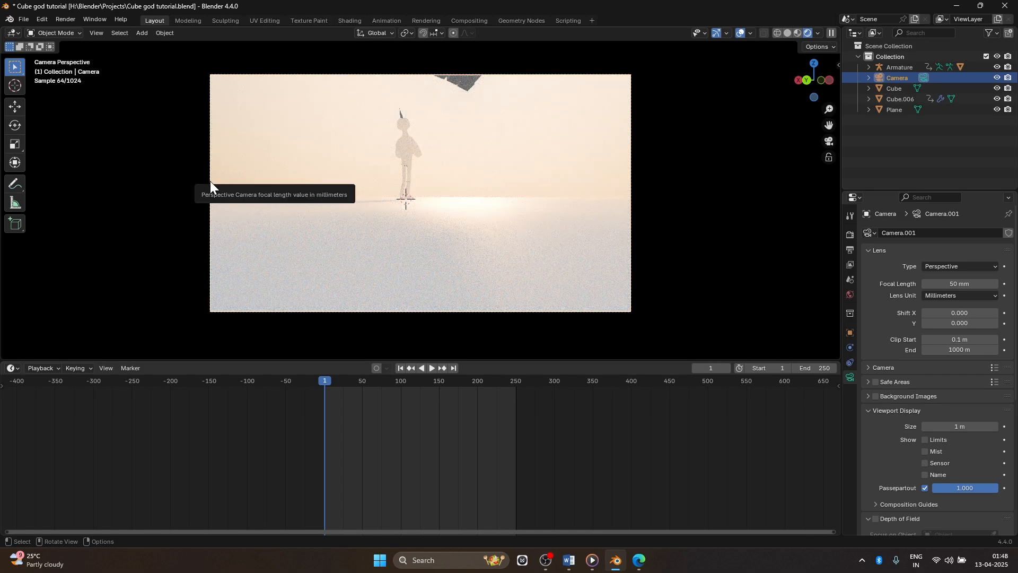
pyautogui.press('k')
pyautogui.click(194, 182)
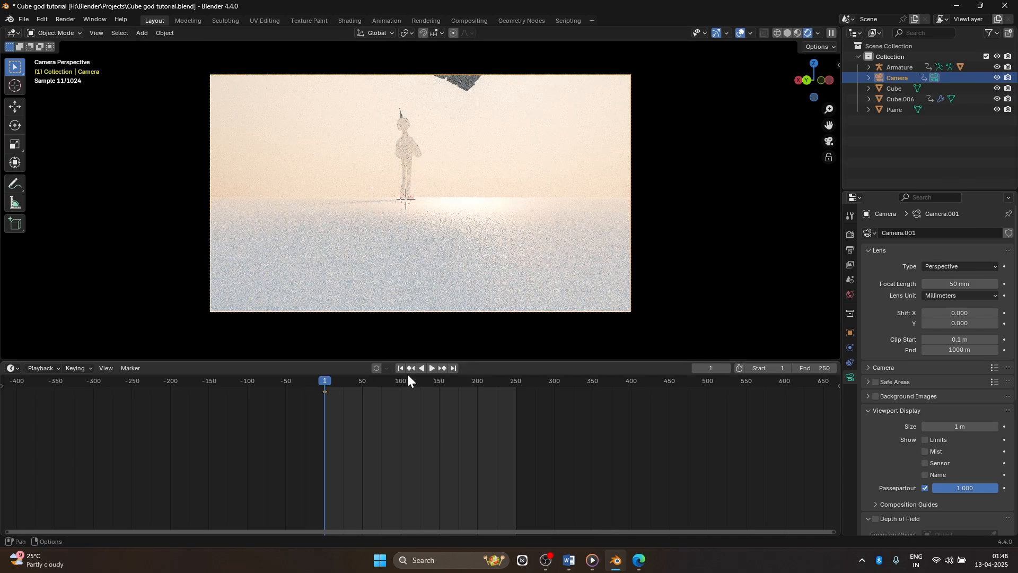
# Go to frame 250, tilt the camera up until the whole floating cube is in frame, and keyframe the camera
pyautogui.click(454, 368)
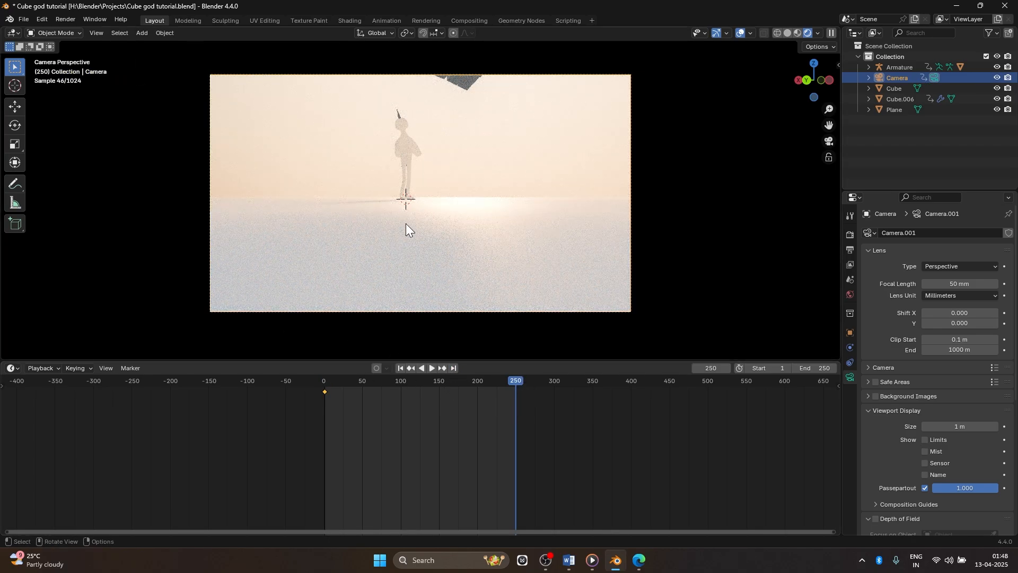
pyautogui.hotkey('shift', '`')
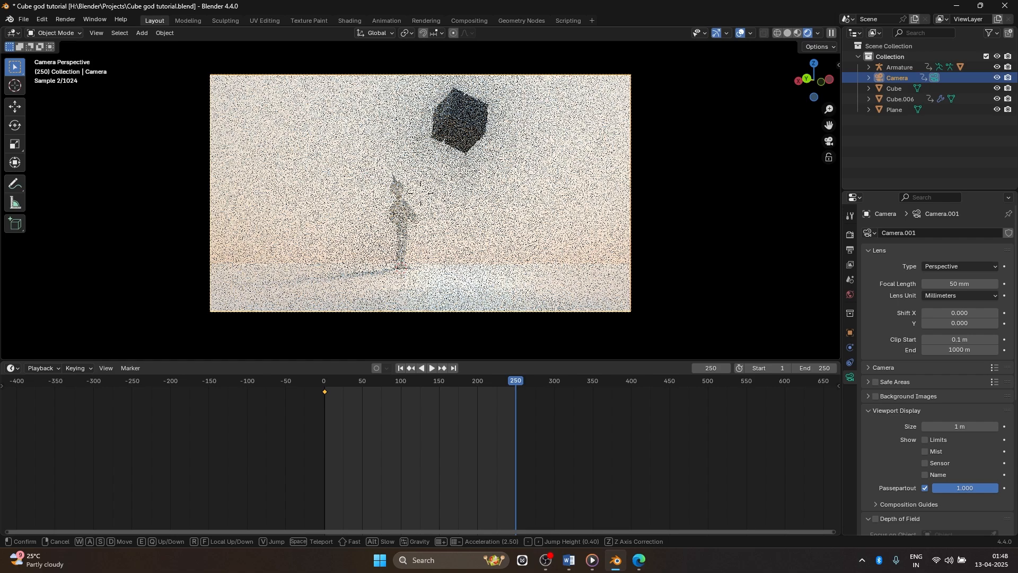
pyautogui.click(406, 224)
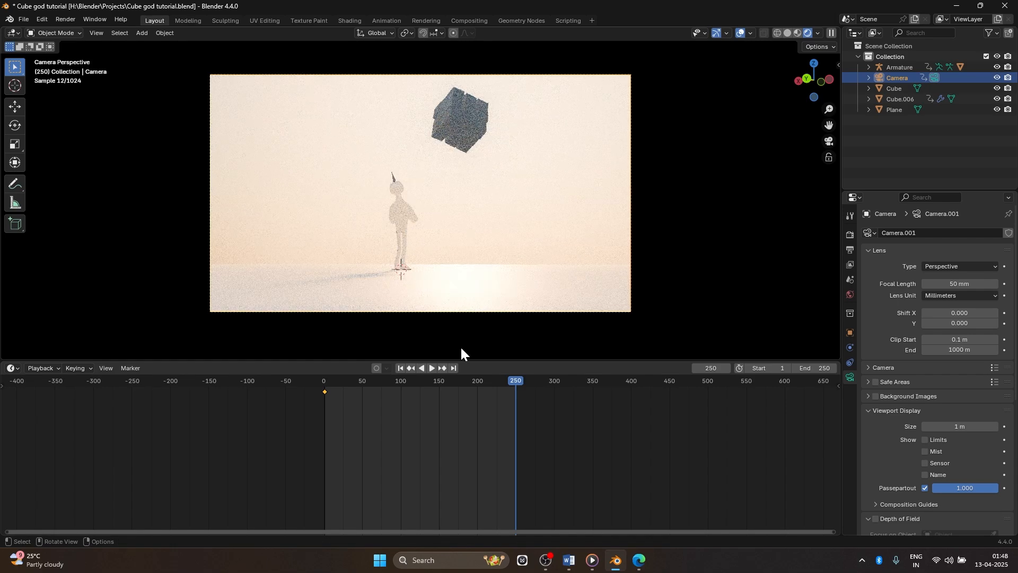
pyautogui.rightClick(209, 213)
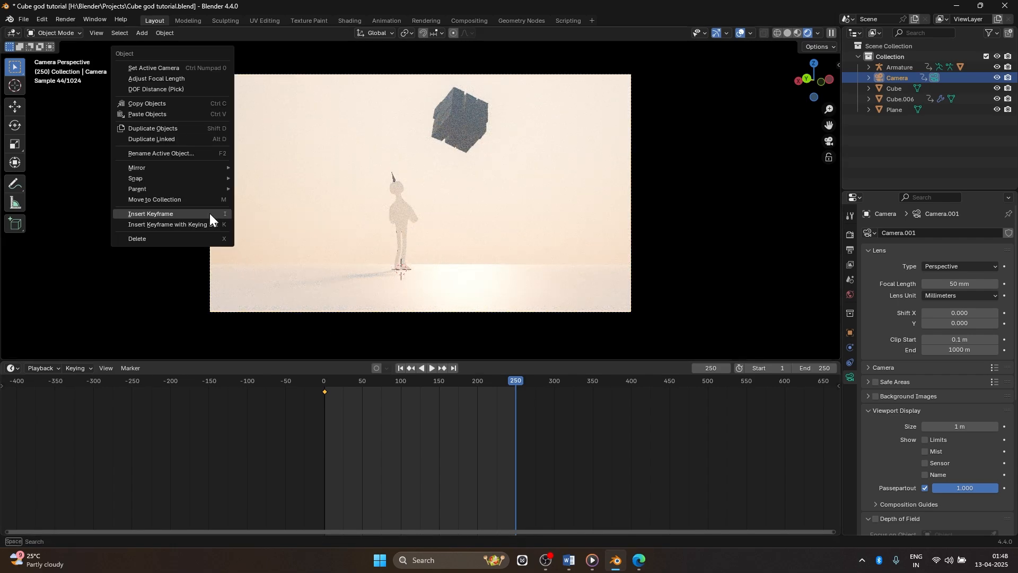
pyautogui.click(164, 213)
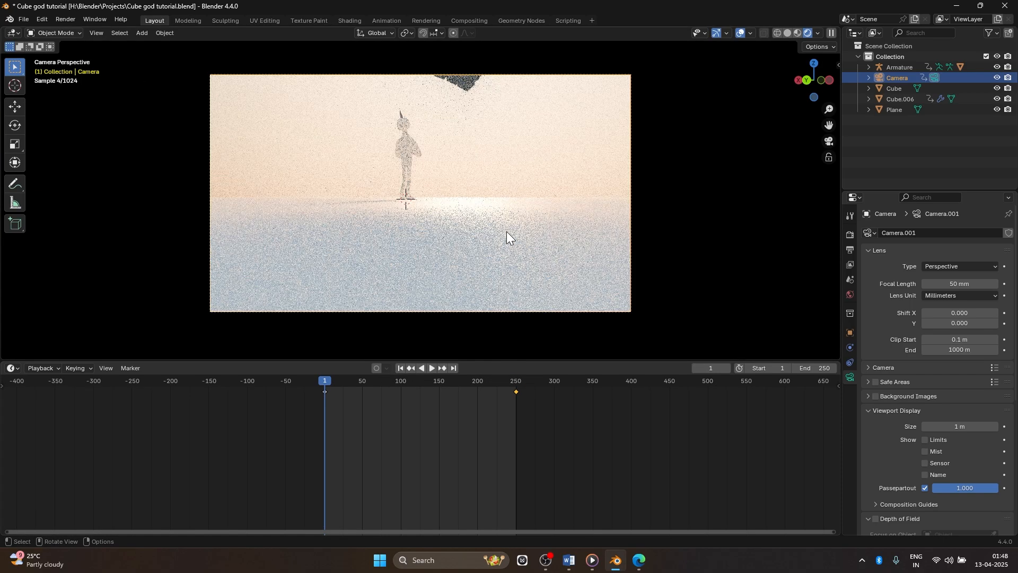
# Switch the viewport to Solid shading and play the camera animation from frame 1
pyautogui.press('z')
pyautogui.click(615, 195)
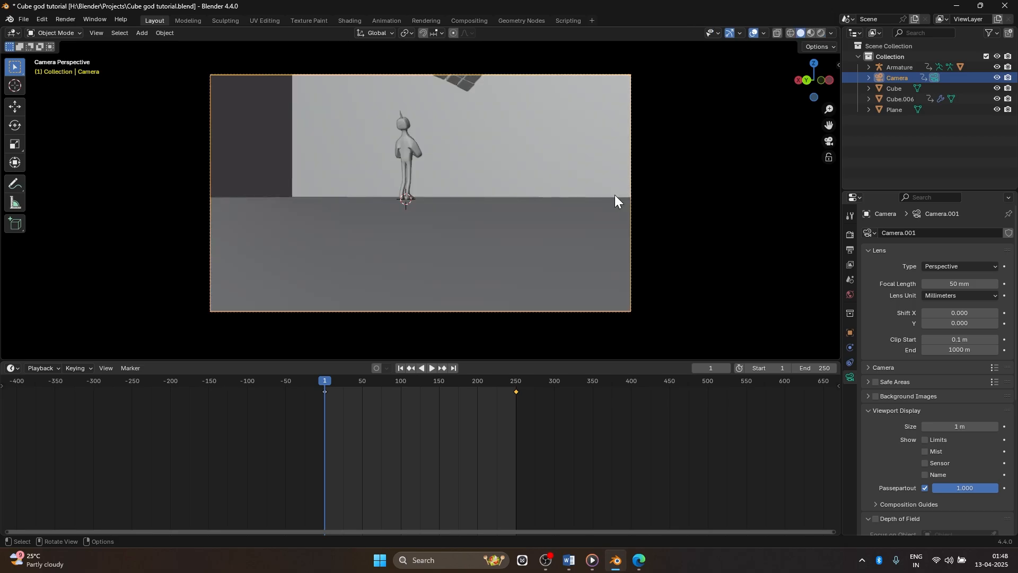
pyautogui.press('space')
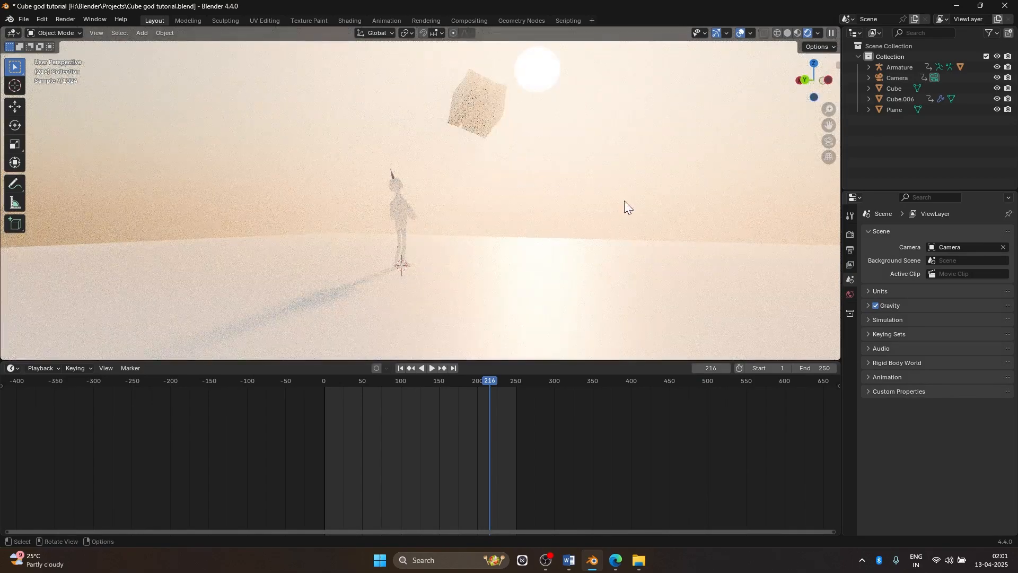
# Look through the scene camera and return to frame 1
pyautogui.moveTo(656, 182); pyautogui.dragTo(621, 185, button='middle')
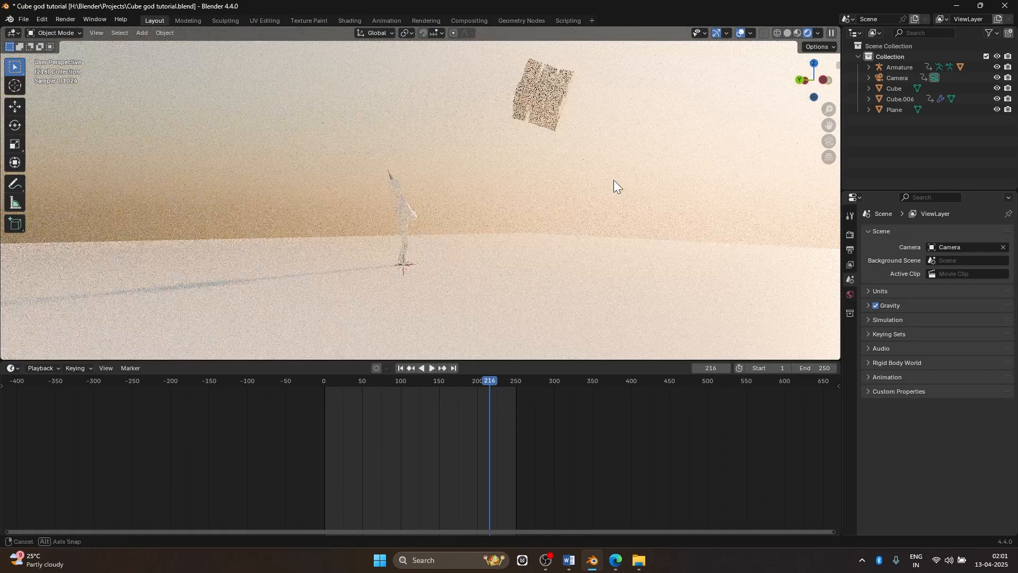
pyautogui.press('KP_0')
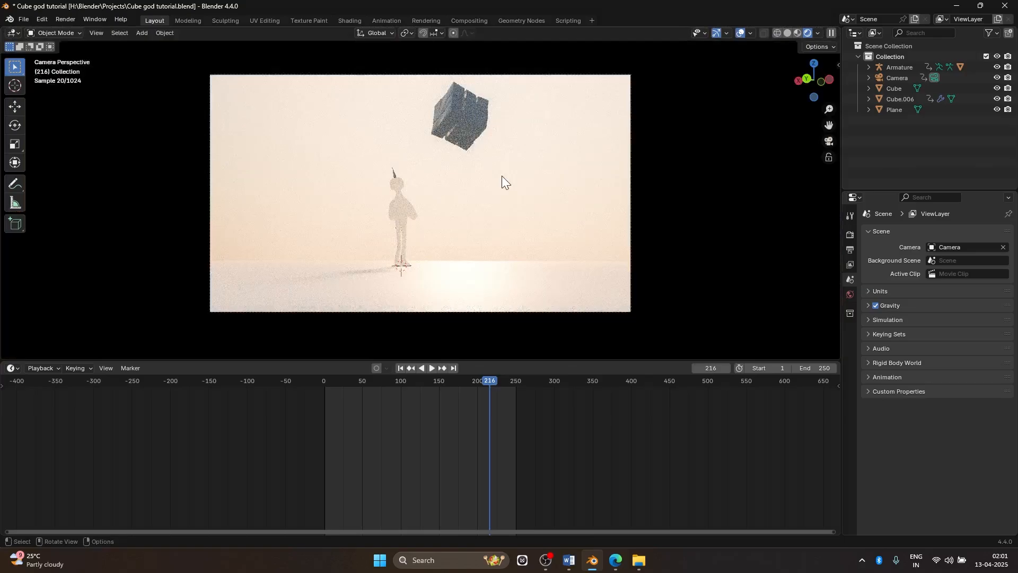
pyautogui.click(410, 368)
pyautogui.click(401, 368)
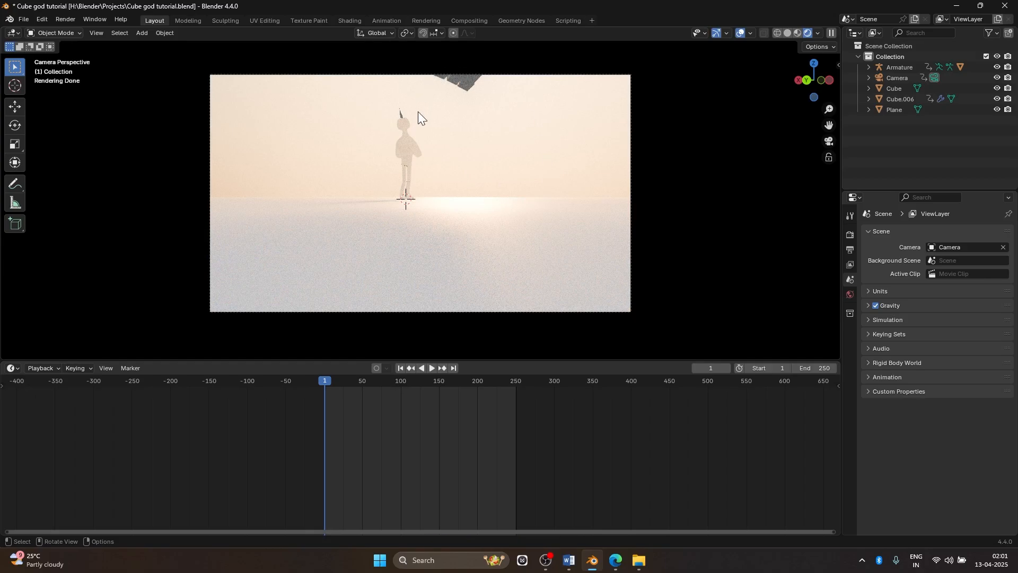
# Reduce the output resolution scale to 51% for a quick test render
pyautogui.click(852, 235)
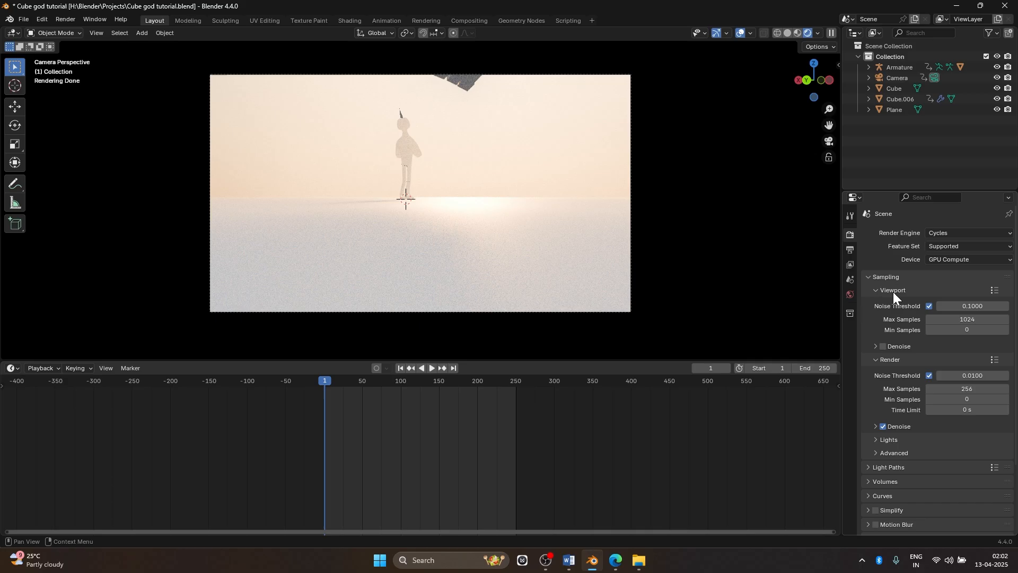
pyautogui.click(850, 248)
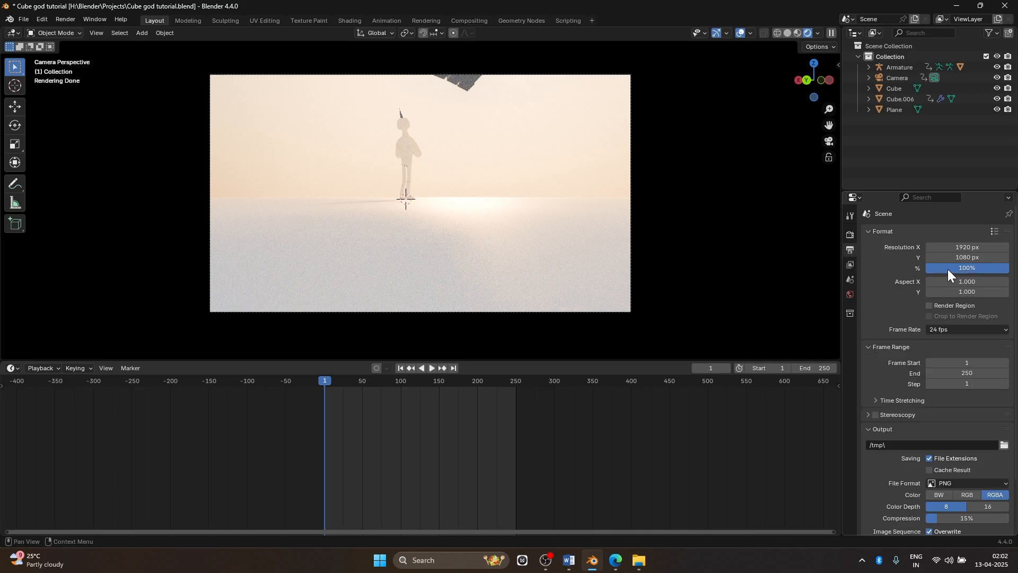
pyautogui.moveTo(1004, 268); pyautogui.dragTo(969, 268)
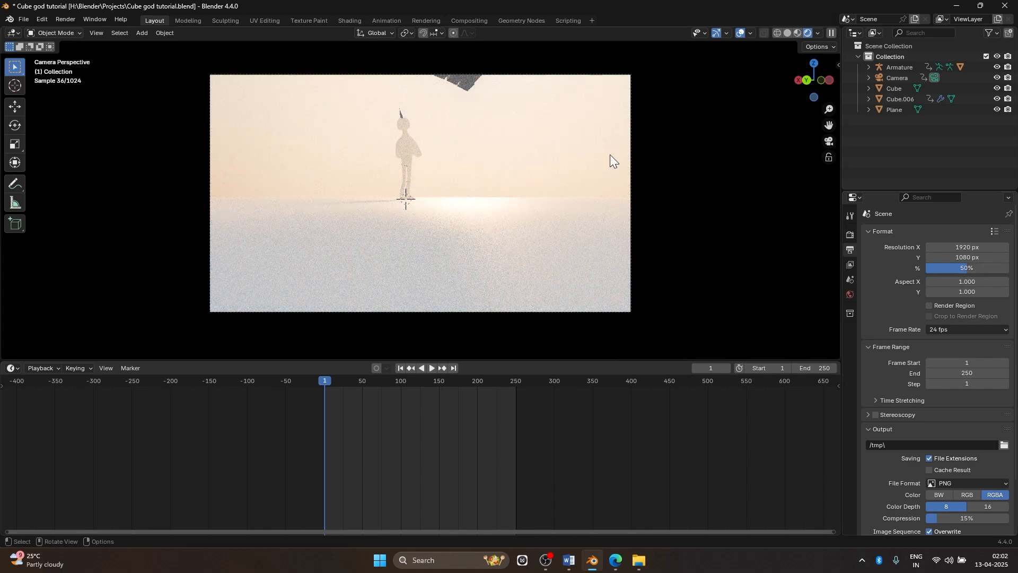
pyautogui.moveTo(964, 269)
pyautogui.mouseDown()
pyautogui.moveTo(1003, 269)
pyautogui.moveTo(967, 269)
pyautogui.mouseUp()
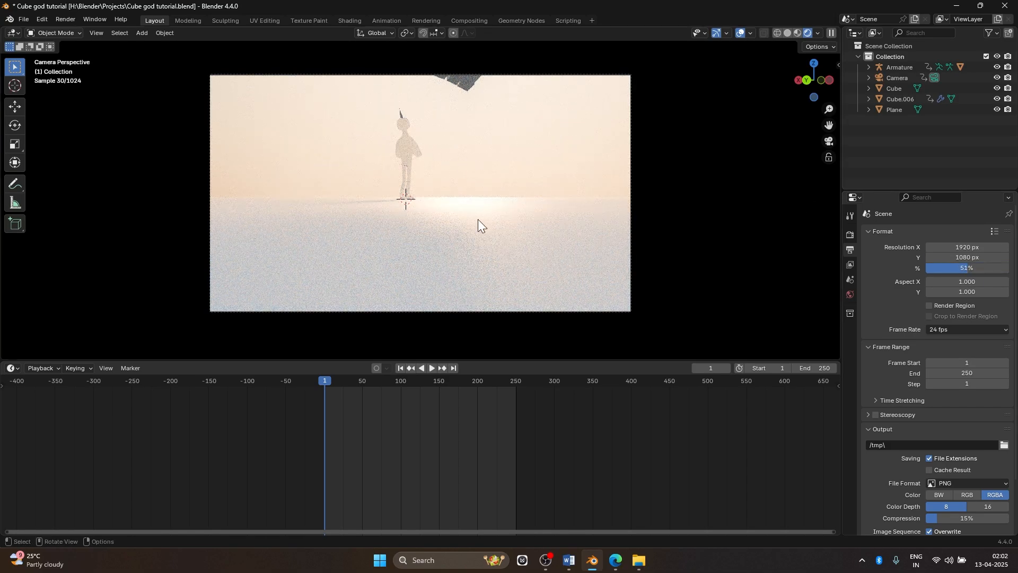
# Render frame 1 as a still image, examine it in the maximised render window, and close that window
pyautogui.click(64, 19)
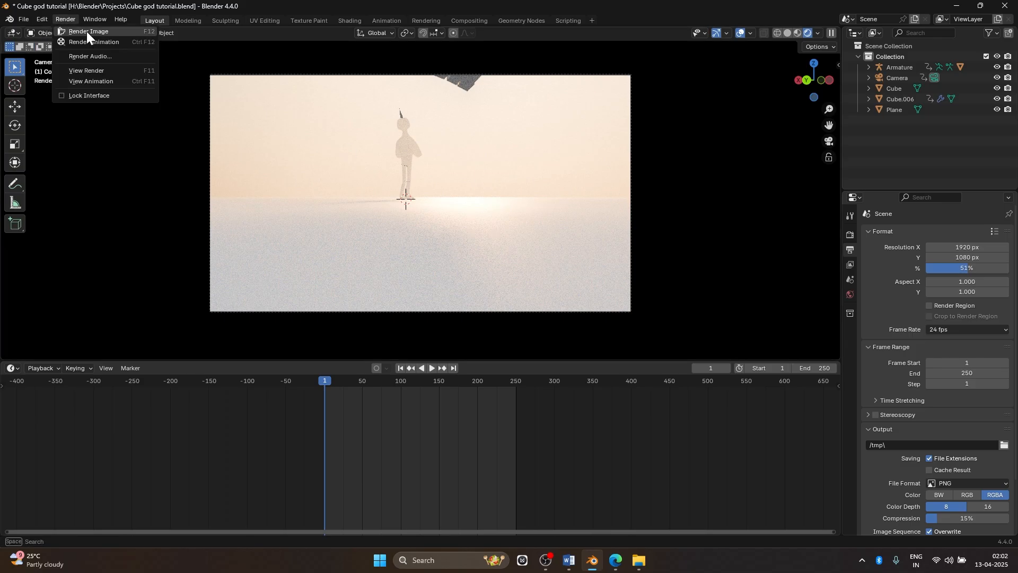
pyautogui.click(87, 31)
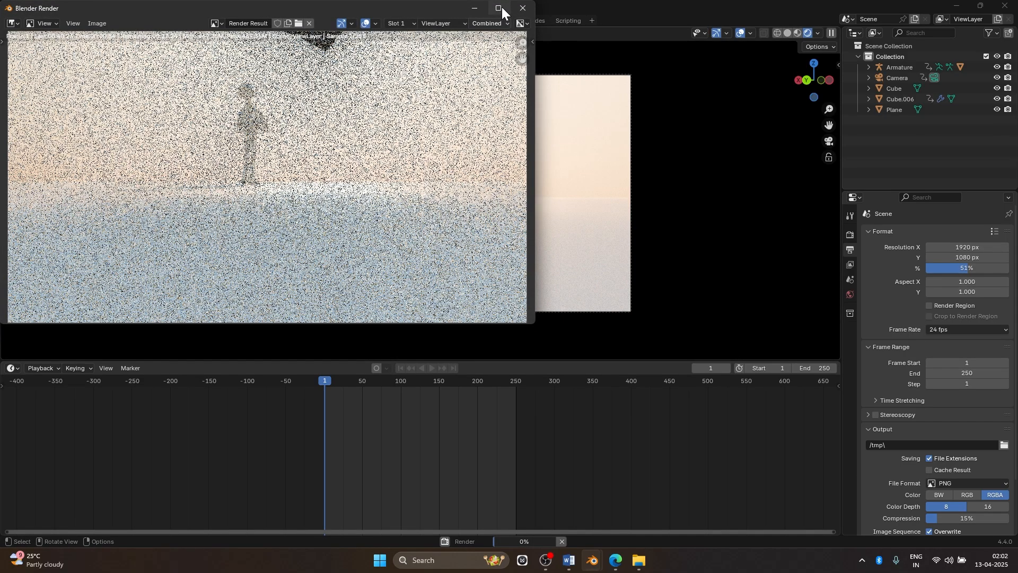
pyautogui.click(502, 7)
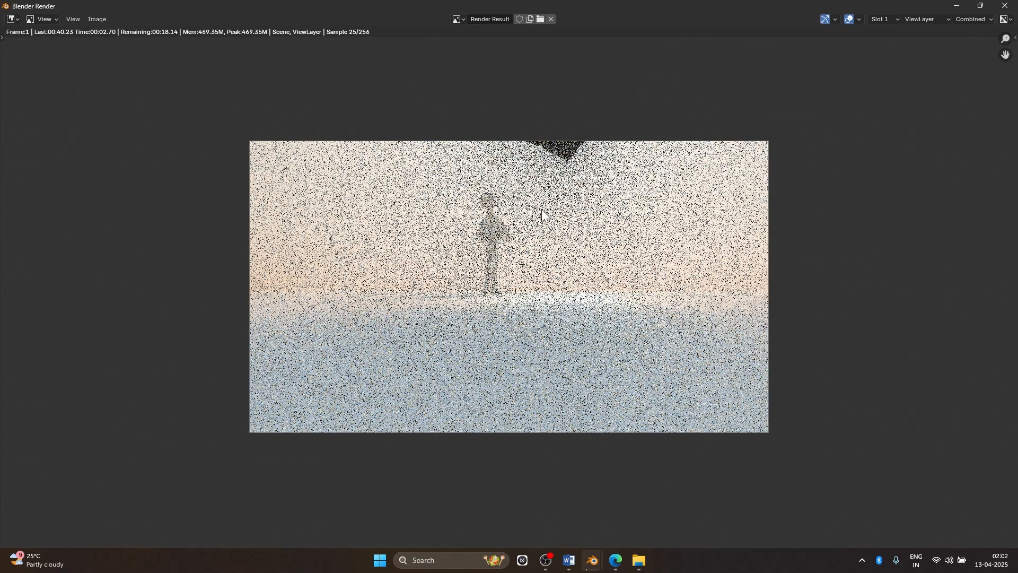
pyautogui.scroll(1, 565, 167)
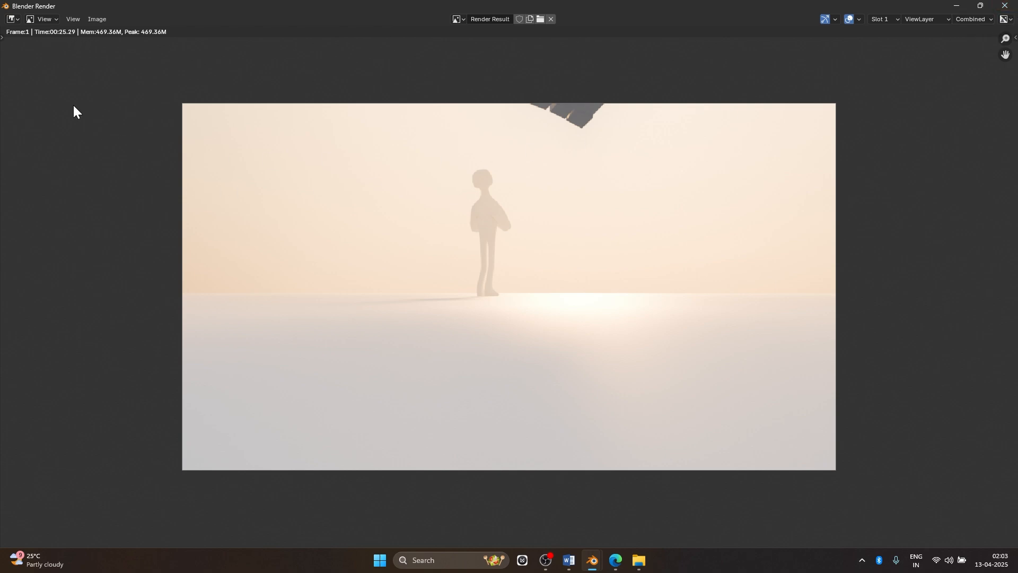
pyautogui.click(1005, 5)
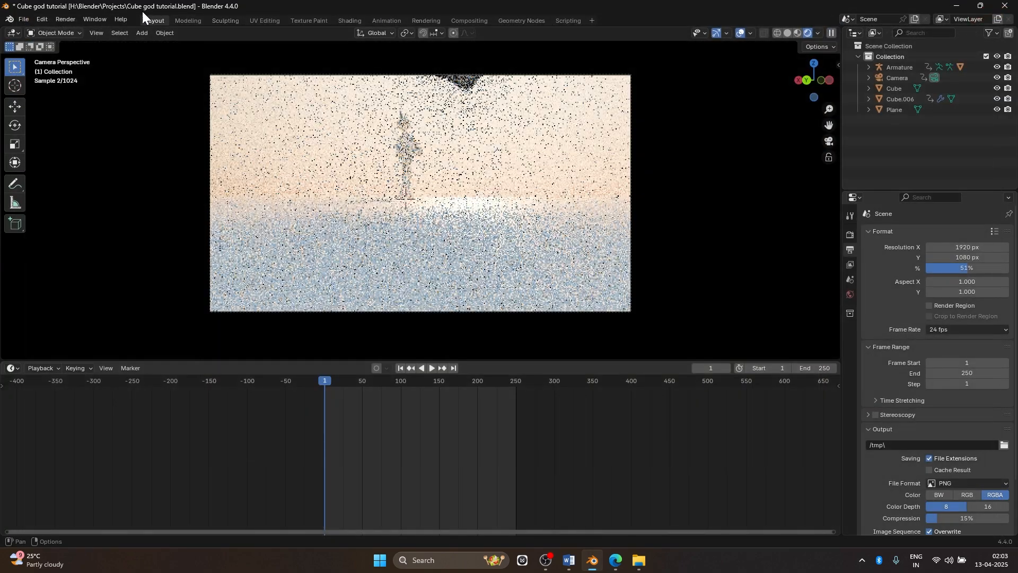
# Check the Cycles render devices in the system preferences and close the preferences
pyautogui.click(40, 17)
pyautogui.click(38, 18)
pyautogui.click(37, 18)
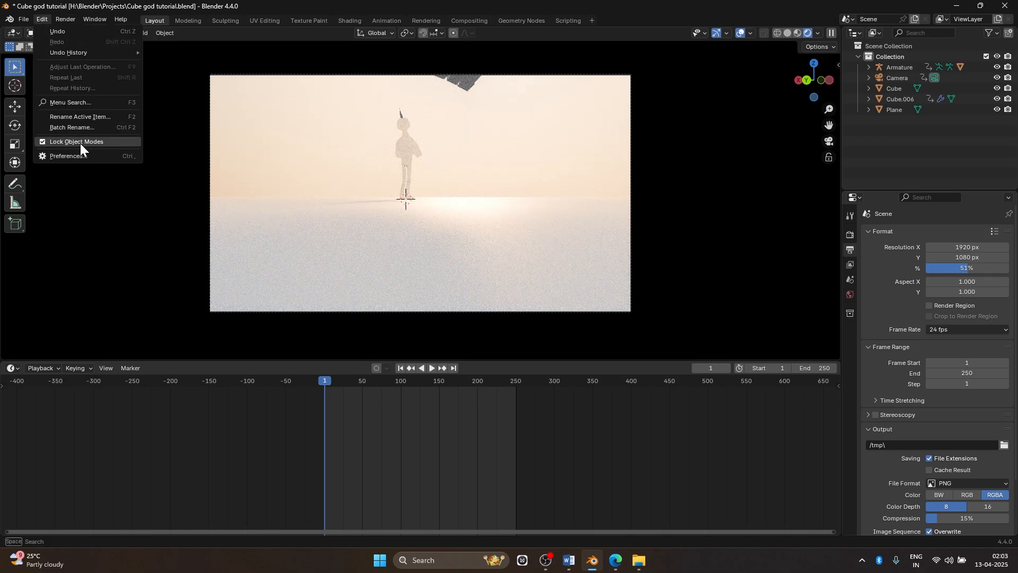
pyautogui.click(81, 156)
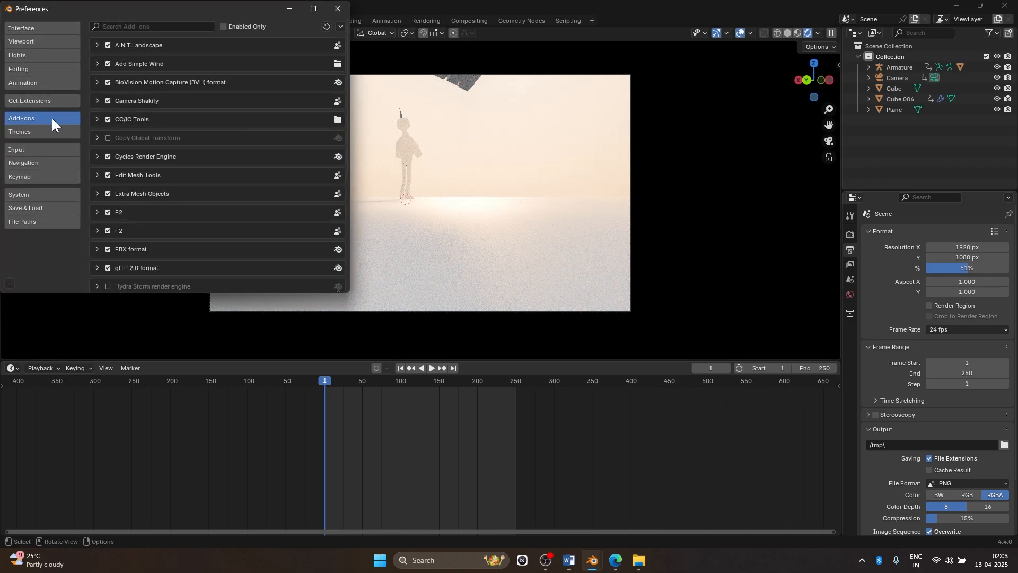
pyautogui.click(51, 196)
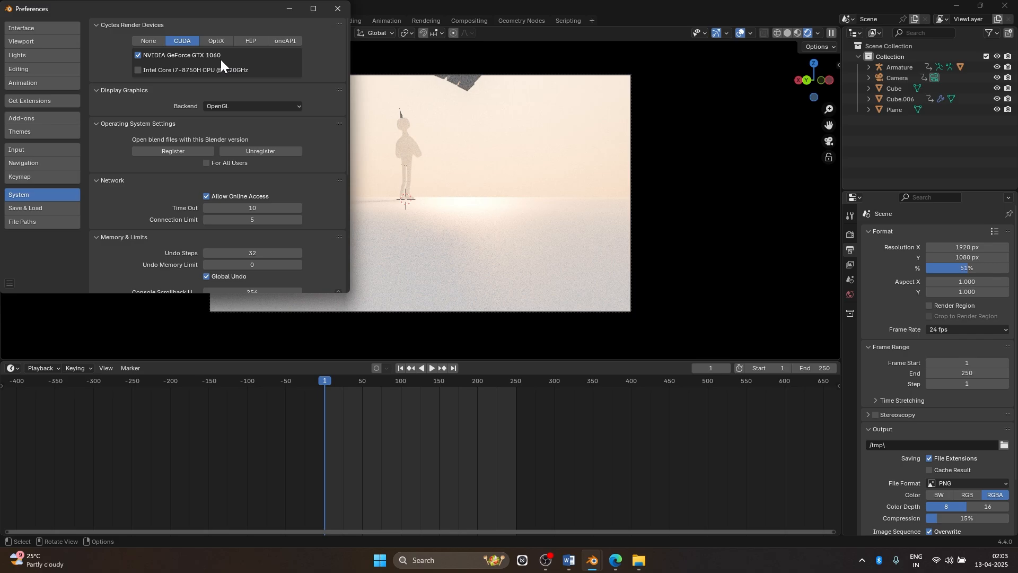
pyautogui.click(338, 9)
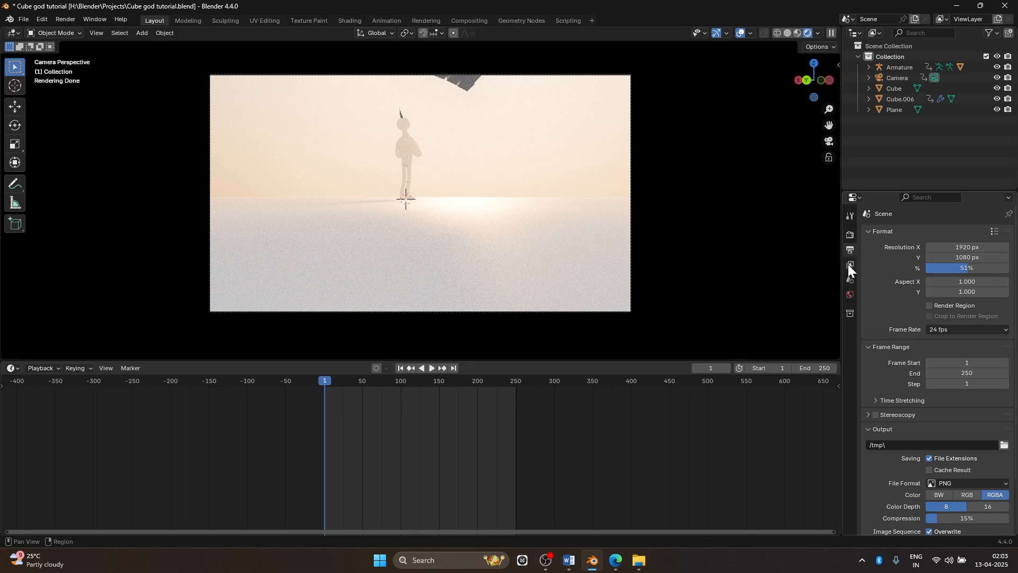
# Review the render and output settings and set the resolution scale back to 100%
pyautogui.click(850, 234)
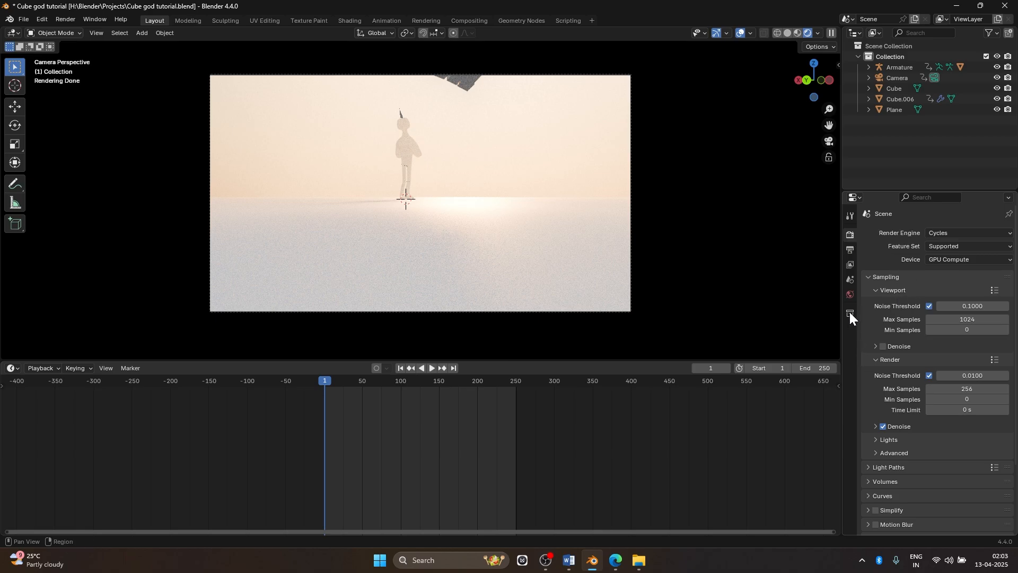
pyautogui.click(852, 250)
pyautogui.scroll(-3, 897, 334)
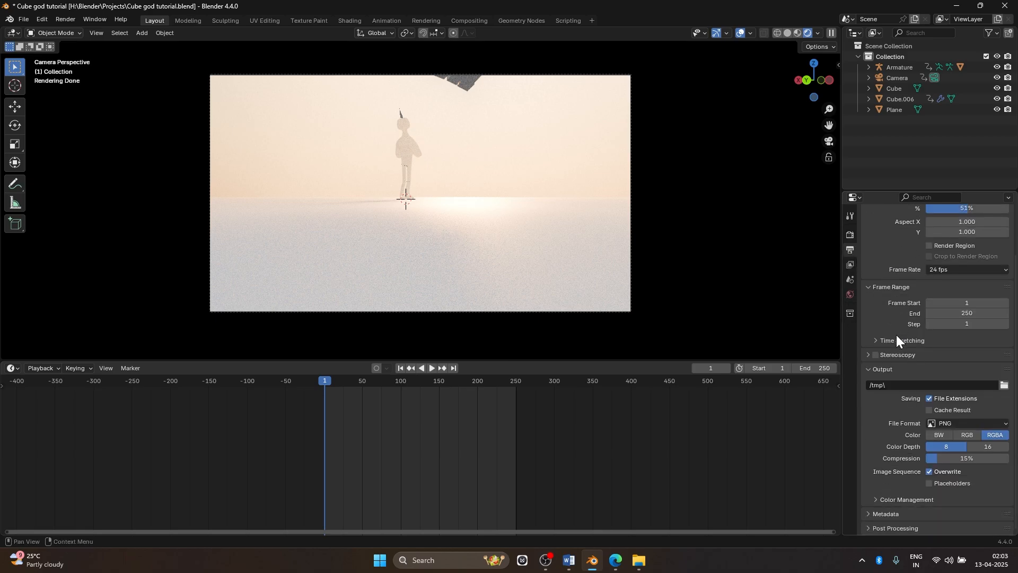
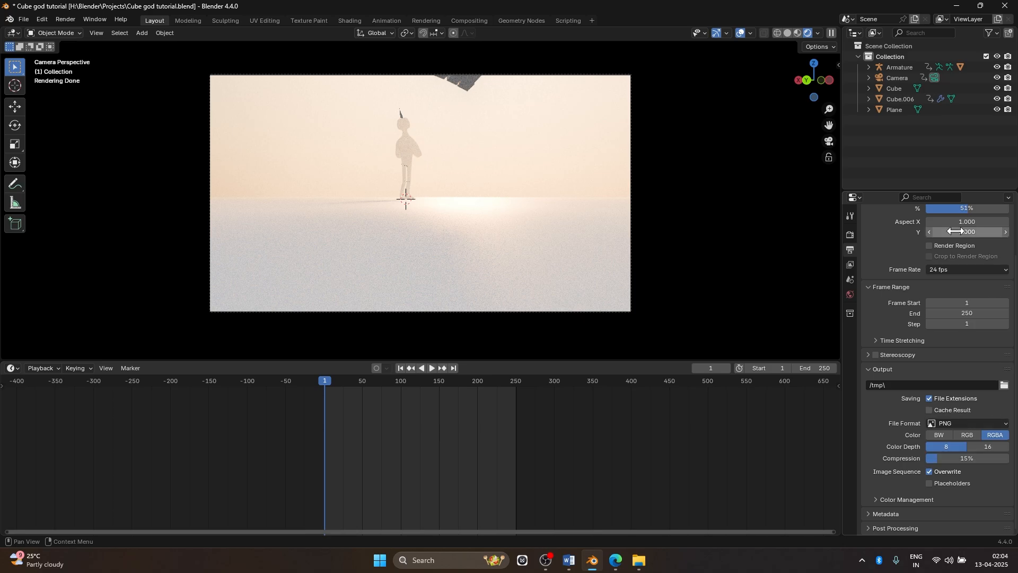
pyautogui.scroll(3, 887, 263)
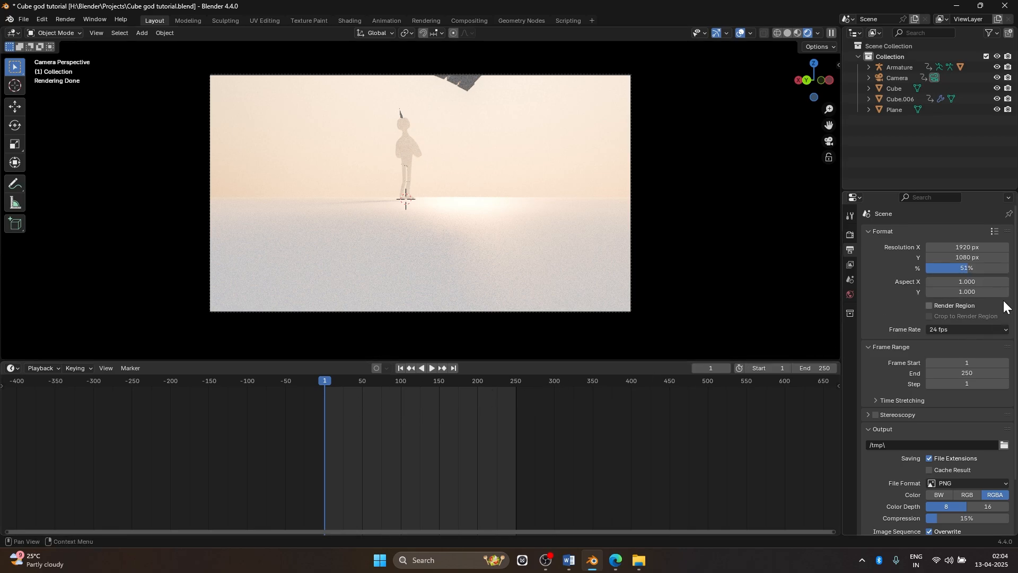
pyautogui.moveTo(971, 271); pyautogui.dragTo(1010, 273)
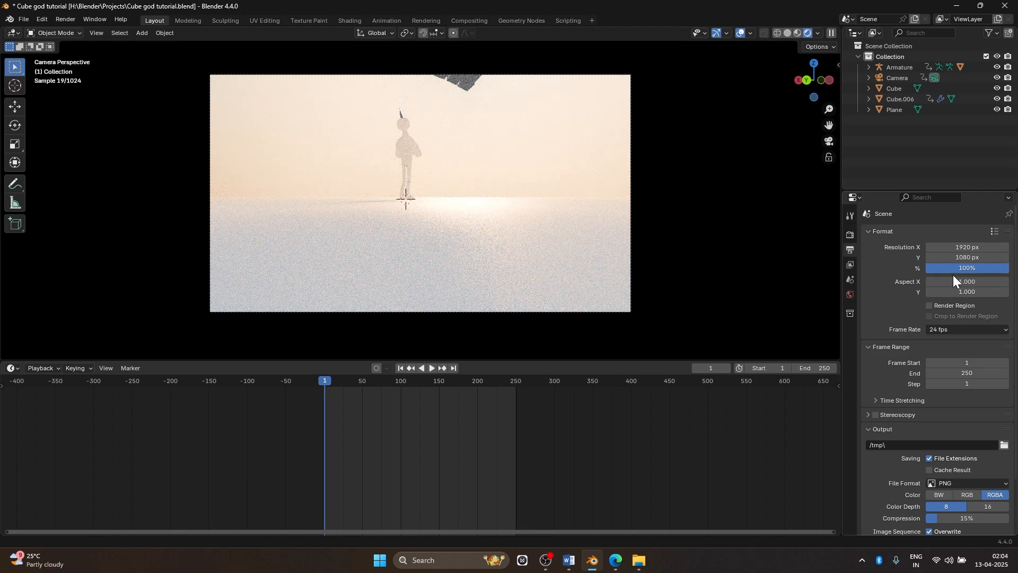
# Render frame 1 as a still image at full resolution, examine it, and minimise the render window
pyautogui.click(65, 20)
pyautogui.click(97, 33)
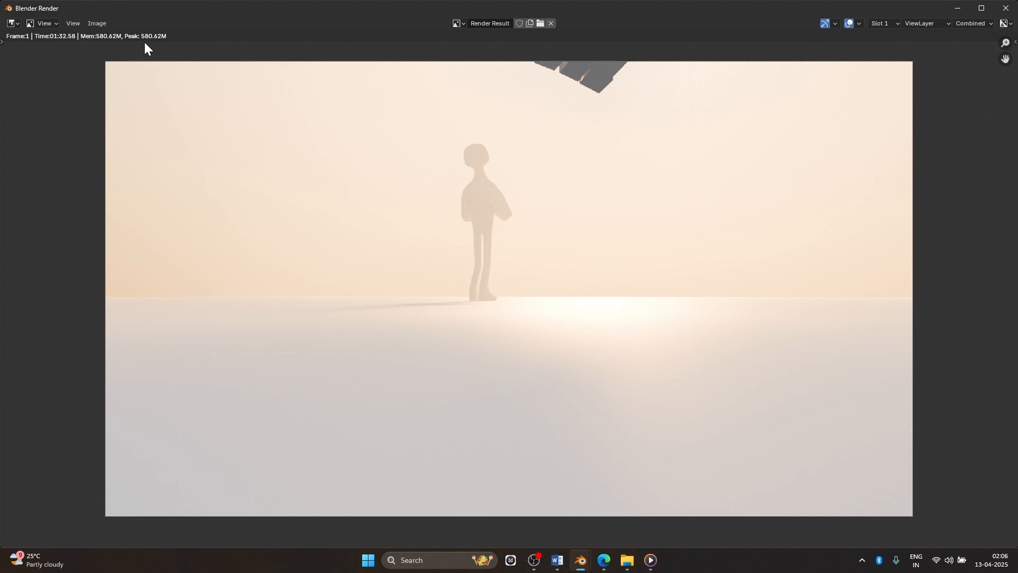
pyautogui.click(954, 12)
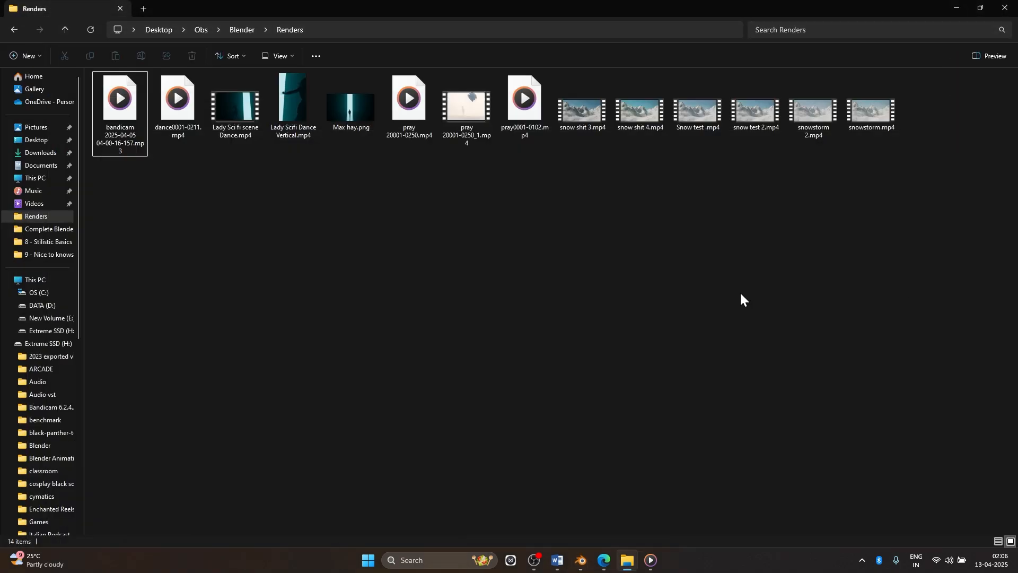
# Switch back to the main Blender project window and show the scene's Cycles render settings
pyautogui.moveTo(581, 563)
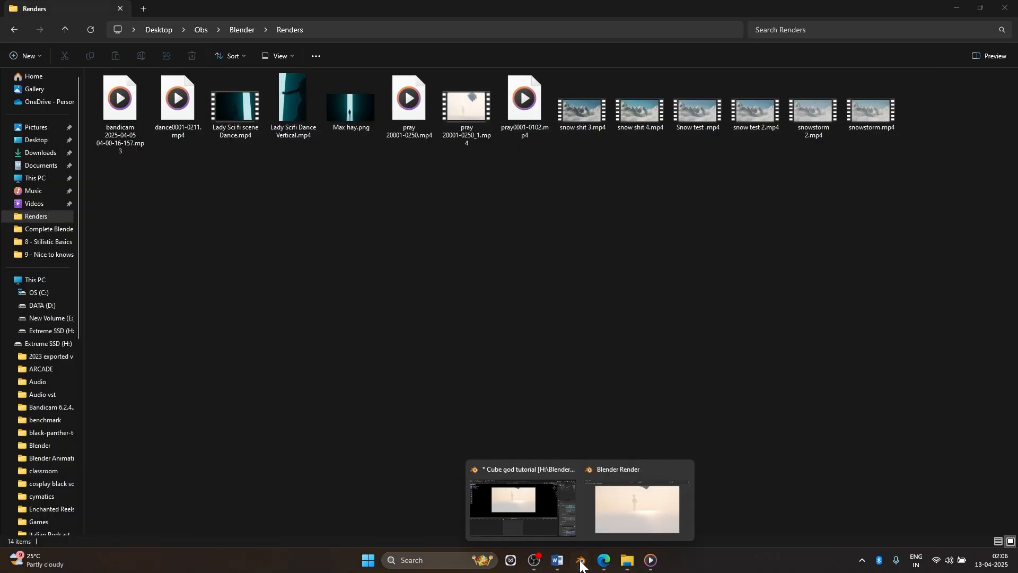
pyautogui.click(534, 516)
pyautogui.click(850, 235)
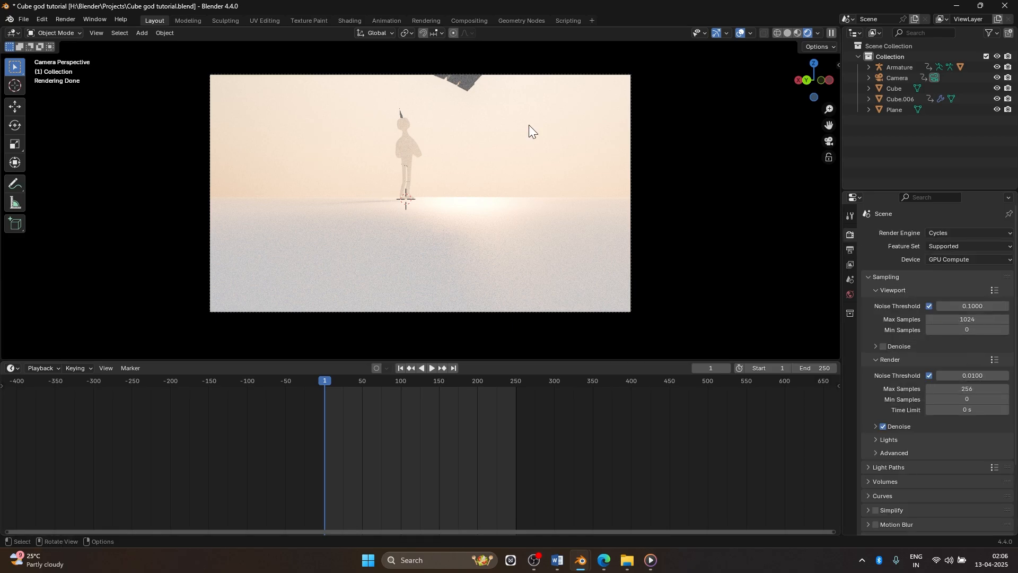
# Bring up the rendered image, compare it with the reference video in Media Player, and minimise the player
pyautogui.moveTo(581, 560)
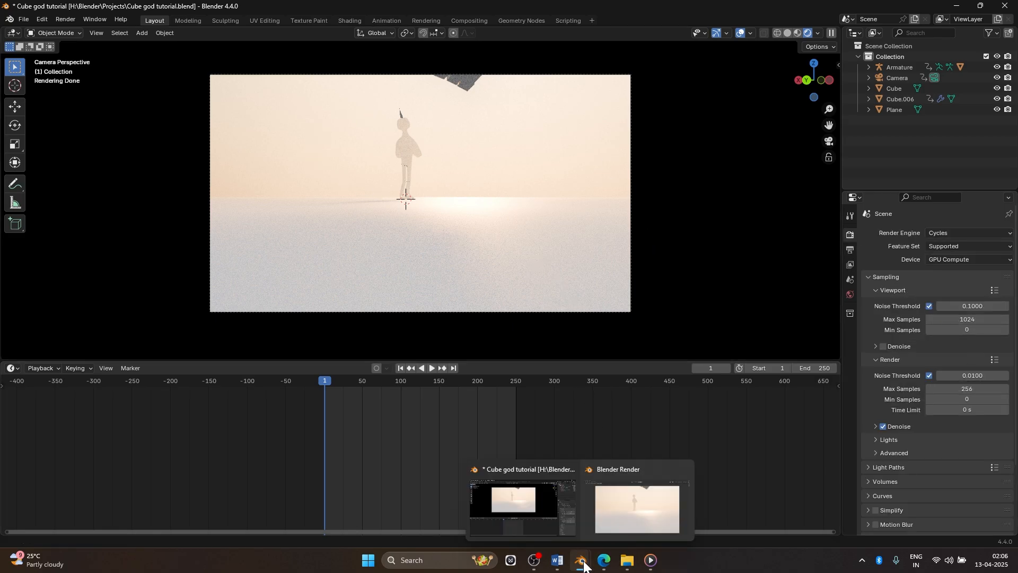
pyautogui.click(638, 513)
pyautogui.click(650, 560)
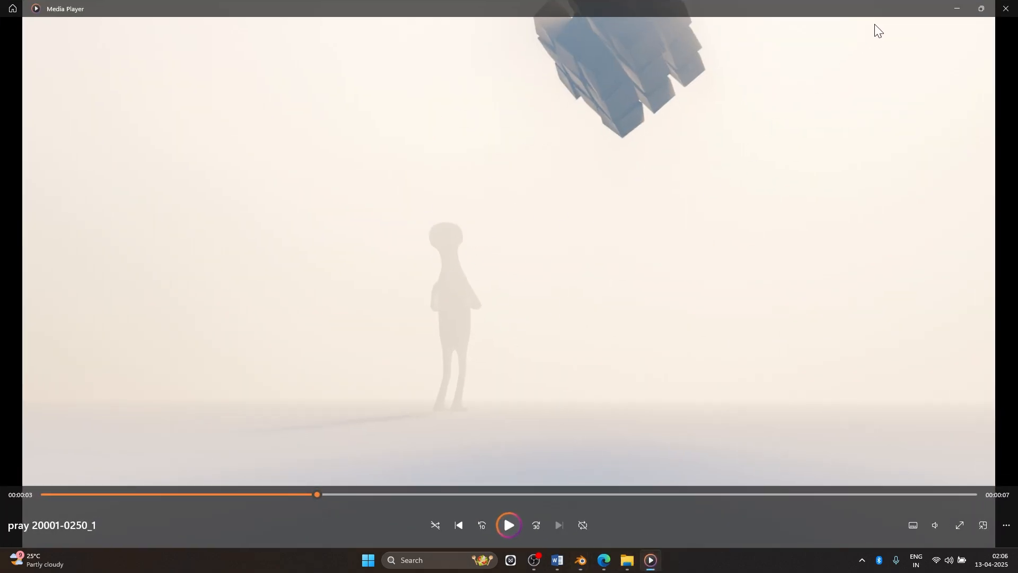
pyautogui.click(957, 9)
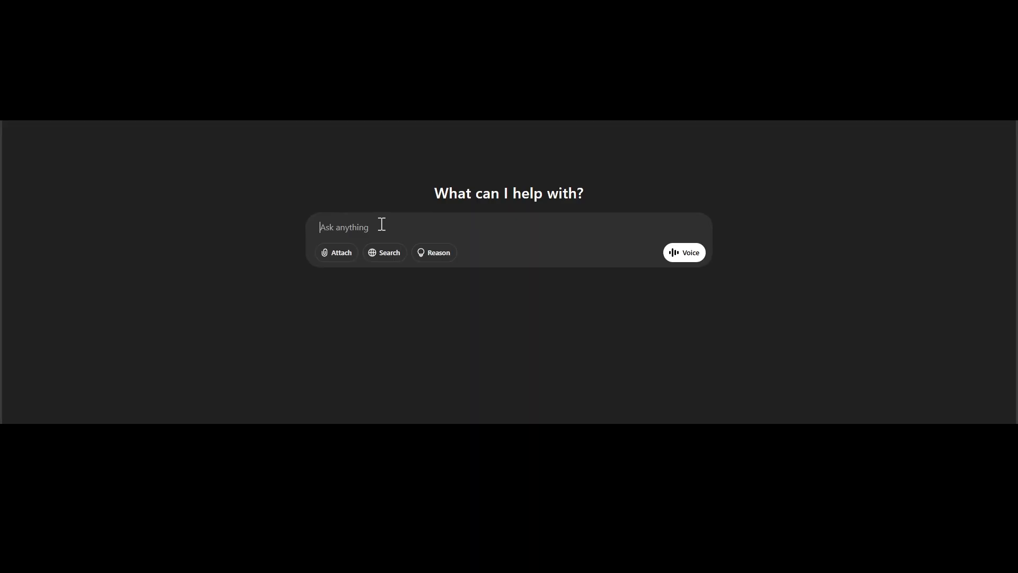
# Ask ChatGPT how long rendering 250 frames will take if one frame takes 1 minute 32 seconds to render
pyautogui.write('If o e')
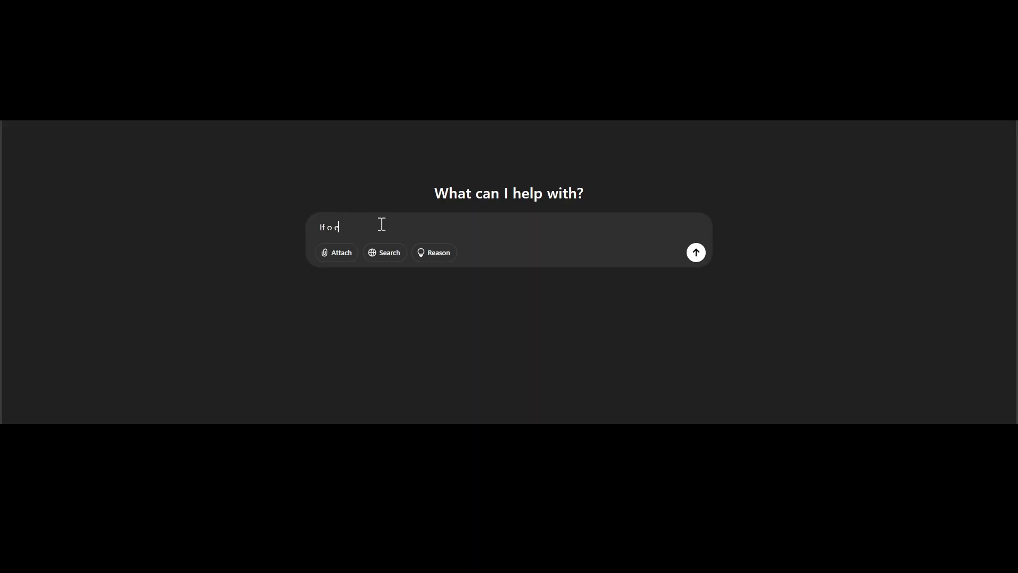
pyautogui.write('ne frame takes 2')
pyautogui.press('BackSpace')
pyautogui.write('1 minute')
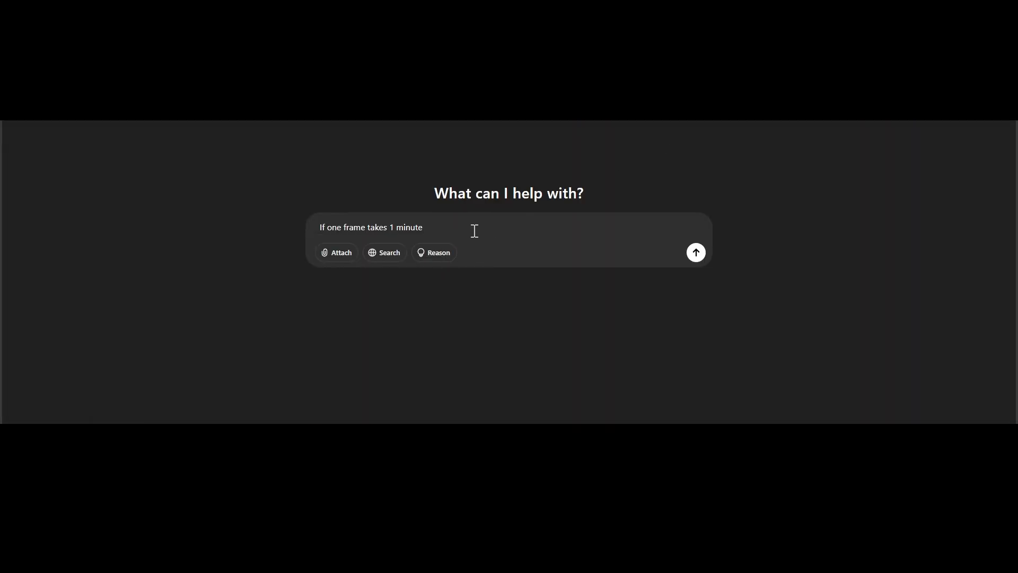
pyautogui.write('32 seconds to render how long will it take ')
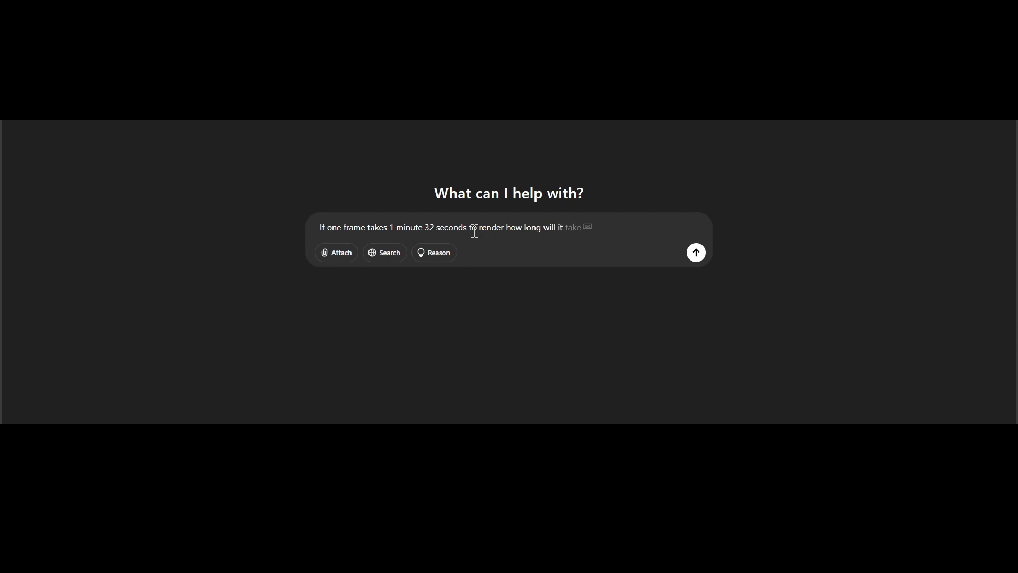
pyautogui.write('to render 250 frames')
pyautogui.click(697, 253)
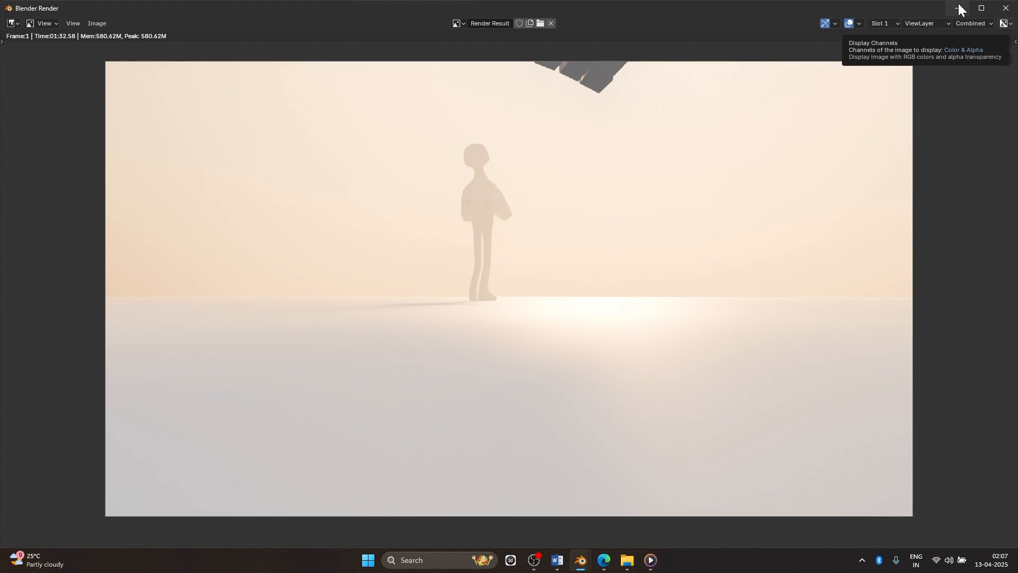
# Close the rendered image, return to the main Blender project and keep the output resolution scale at 100%
pyautogui.click(1010, 13)
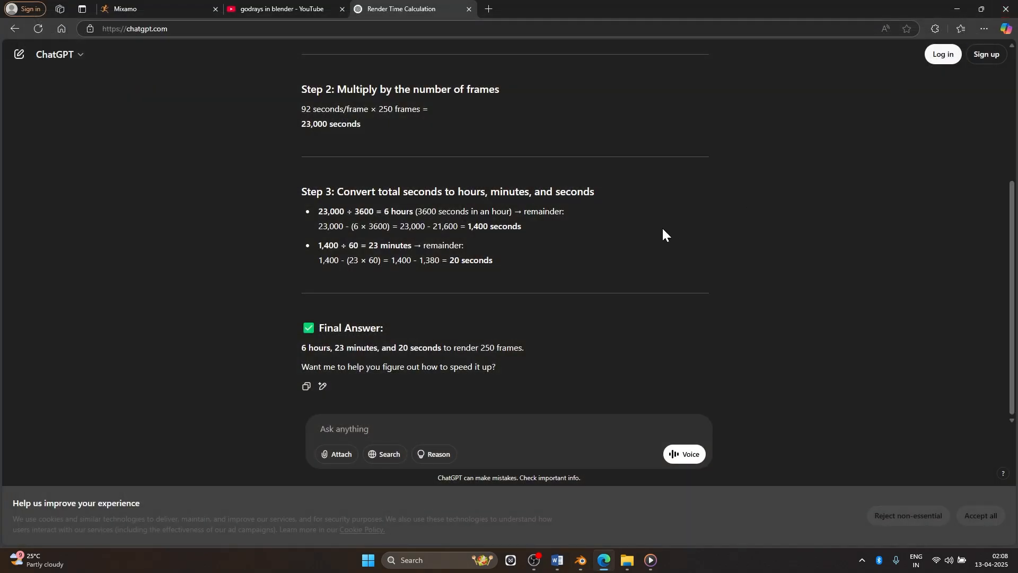
pyautogui.moveTo(627, 560)
pyautogui.click(581, 561)
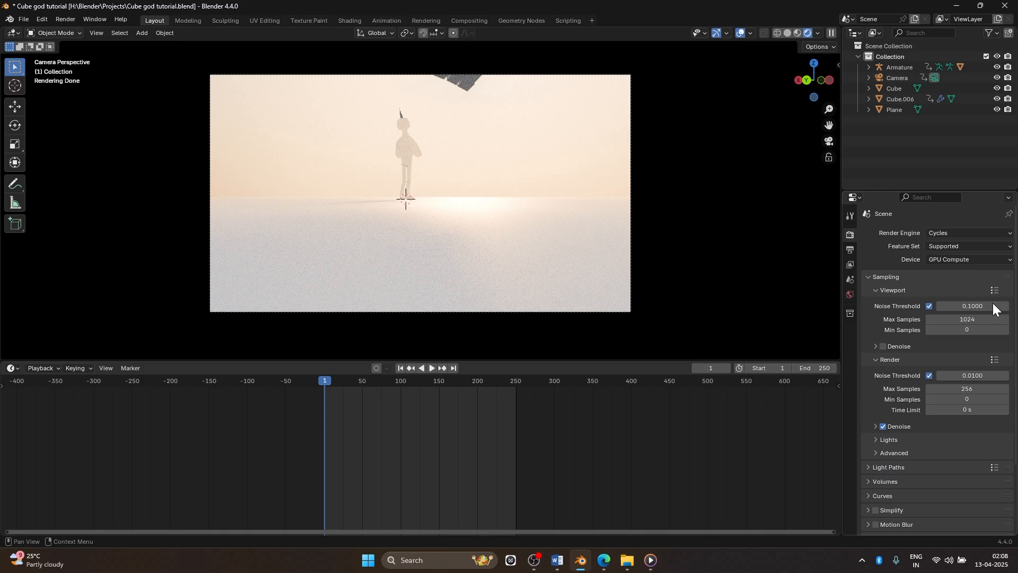
pyautogui.click(850, 249)
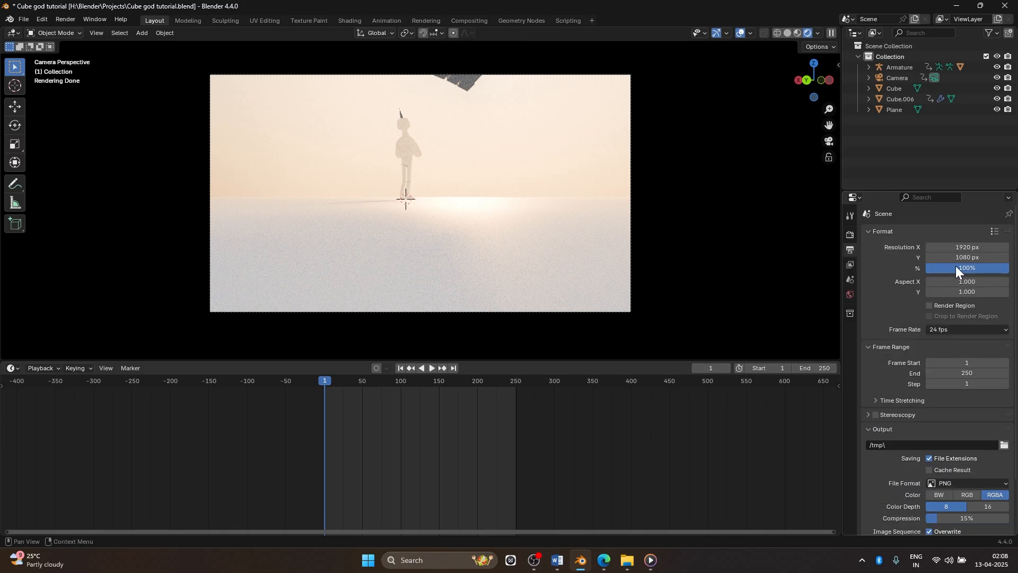
pyautogui.moveTo(956, 266); pyautogui.dragTo(1008, 269)
# Check the reference video in Media Player and highlight the "Animating the Camera" and "Export" items in the Word outline
pyautogui.click(648, 563)
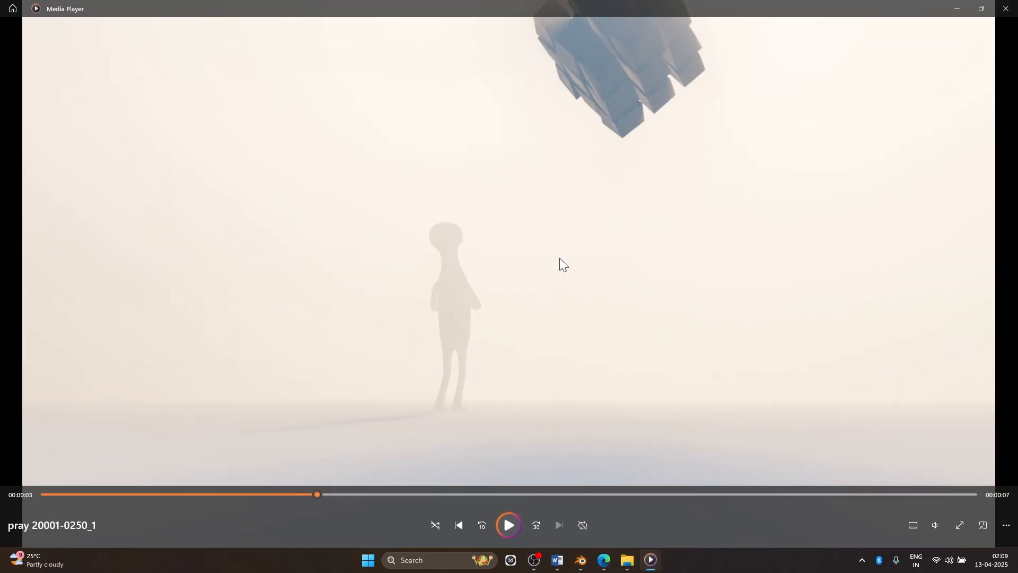
pyautogui.hotkey('alt', 'Tab')
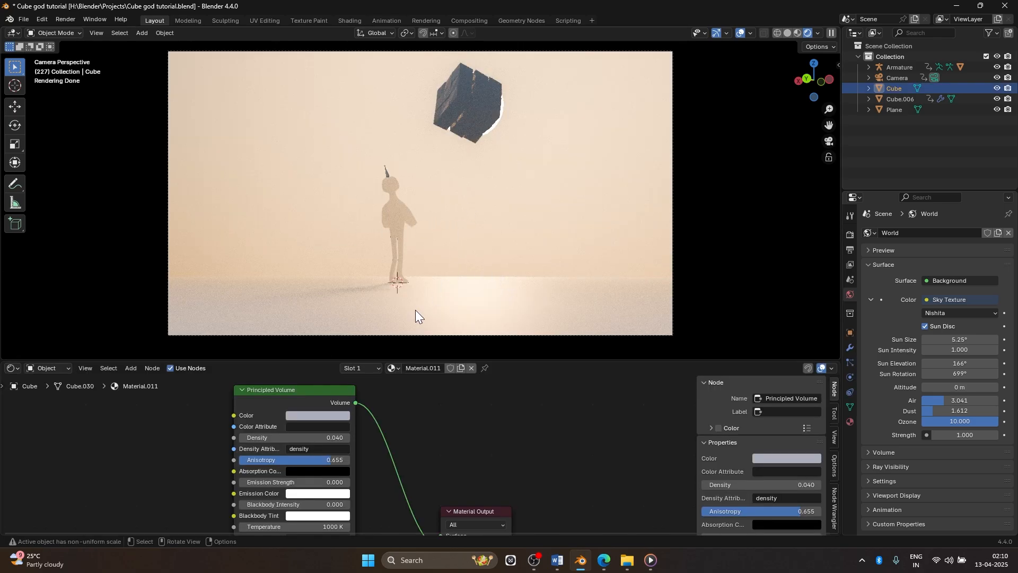
pyautogui.click(557, 560)
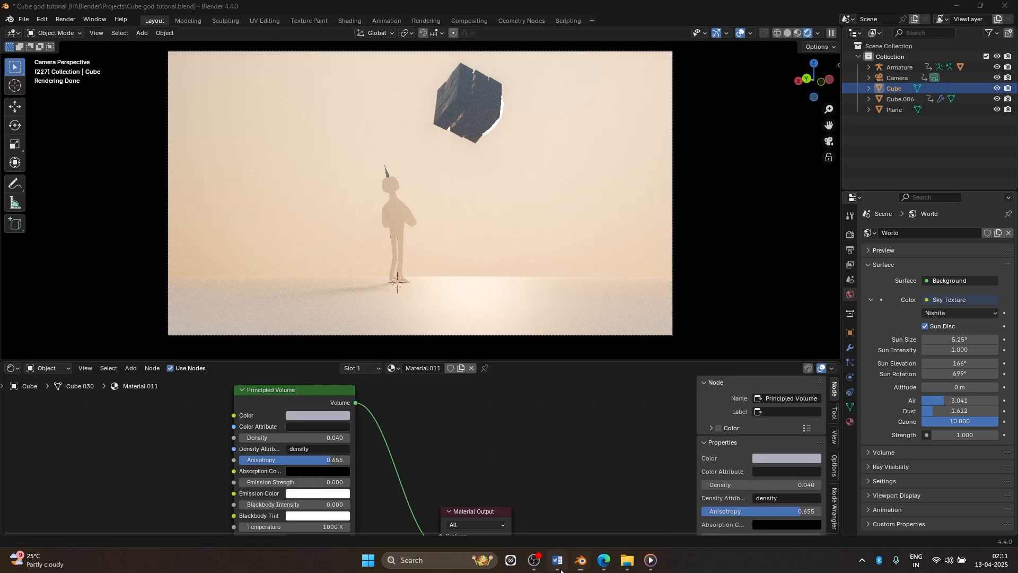
pyautogui.moveTo(342, 332); pyautogui.dragTo(525, 336)
pyautogui.moveTo(329, 353); pyautogui.dragTo(394, 355)
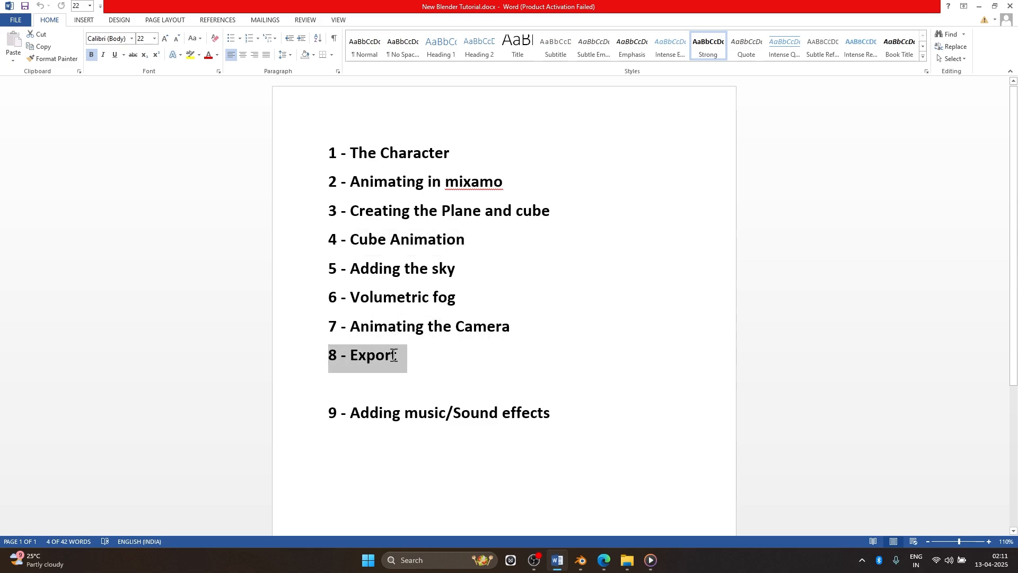
# Return to Blender and review the output settings, including the Documents and Downloads folders for the output path and the file format choices
pyautogui.click(583, 563)
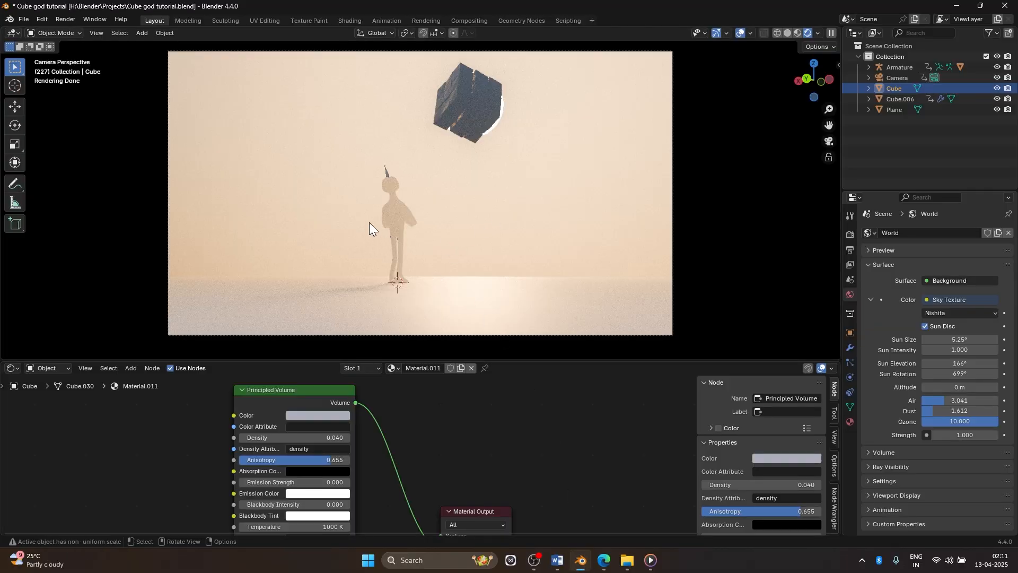
pyautogui.click(850, 250)
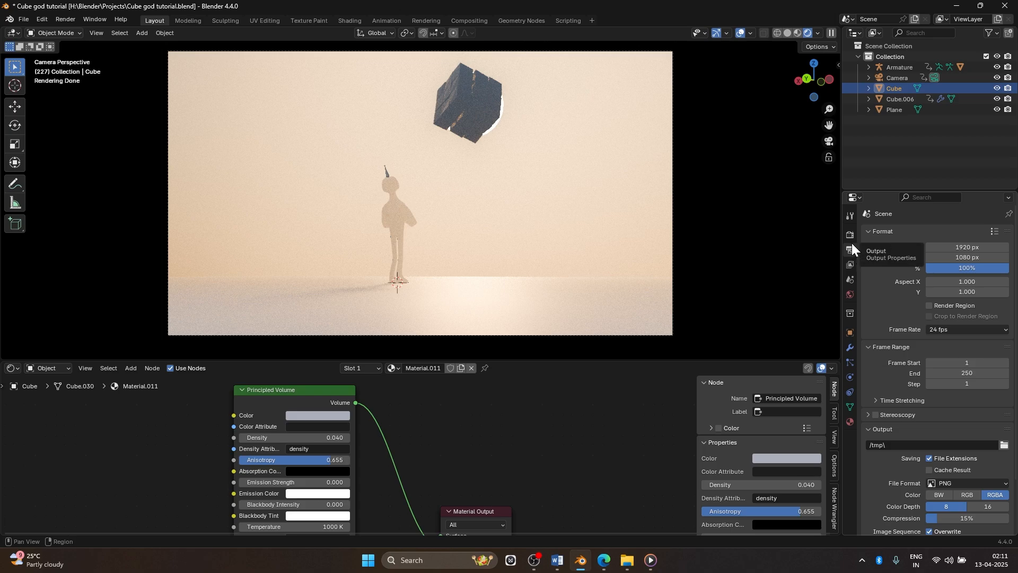
pyautogui.scroll(-3, 928, 374)
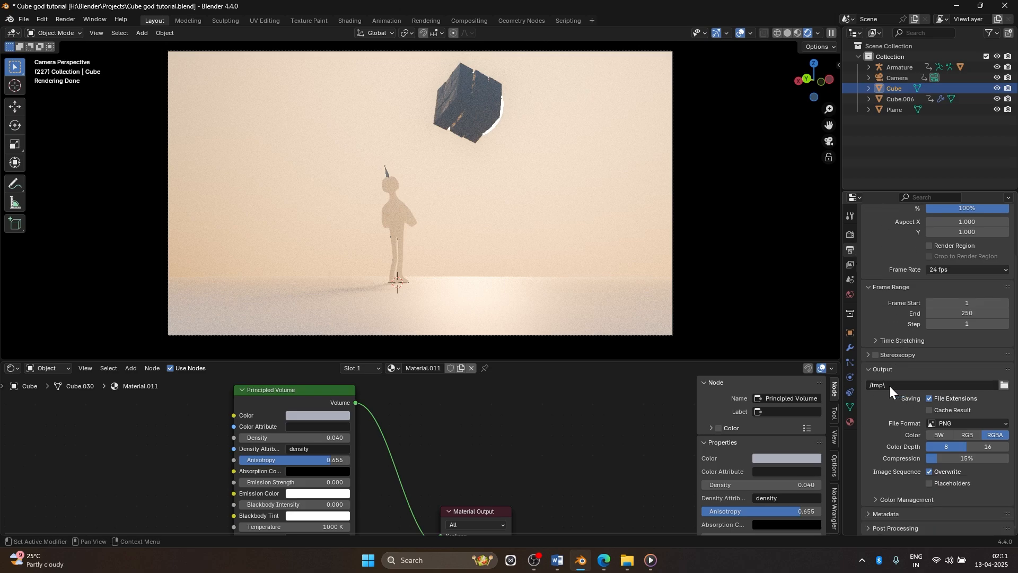
pyautogui.click(1005, 386)
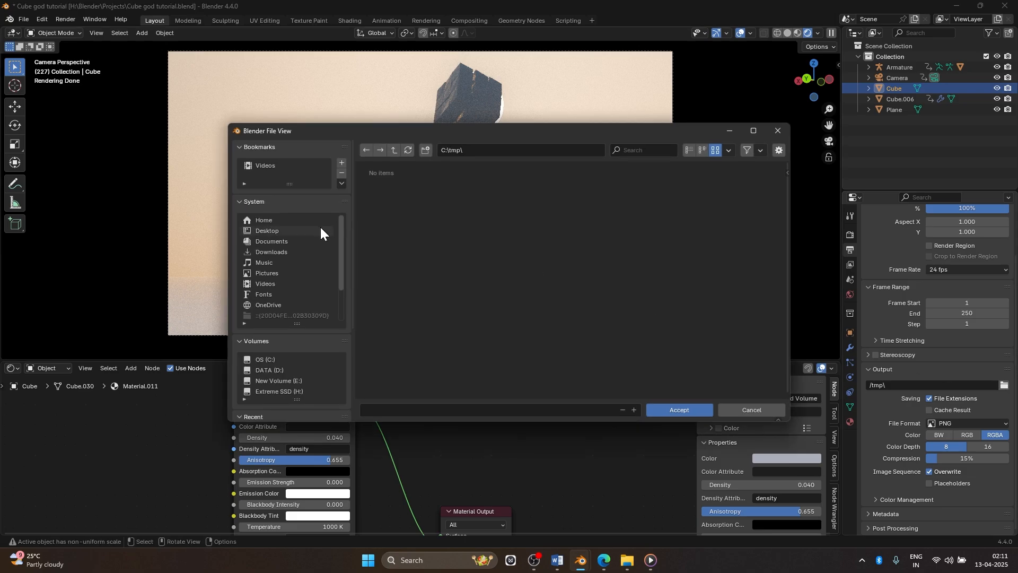
pyautogui.click(278, 243)
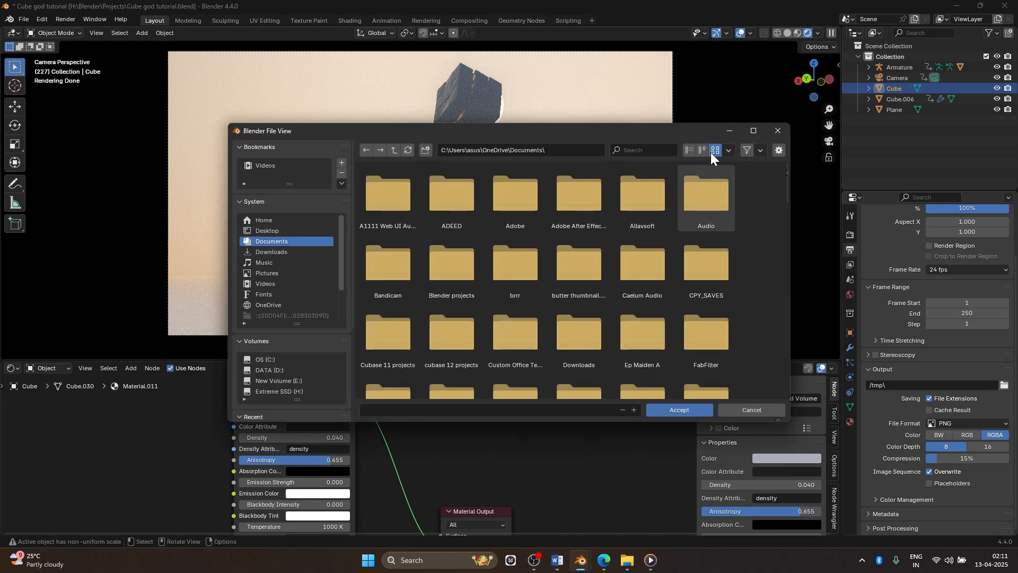
pyautogui.click(270, 252)
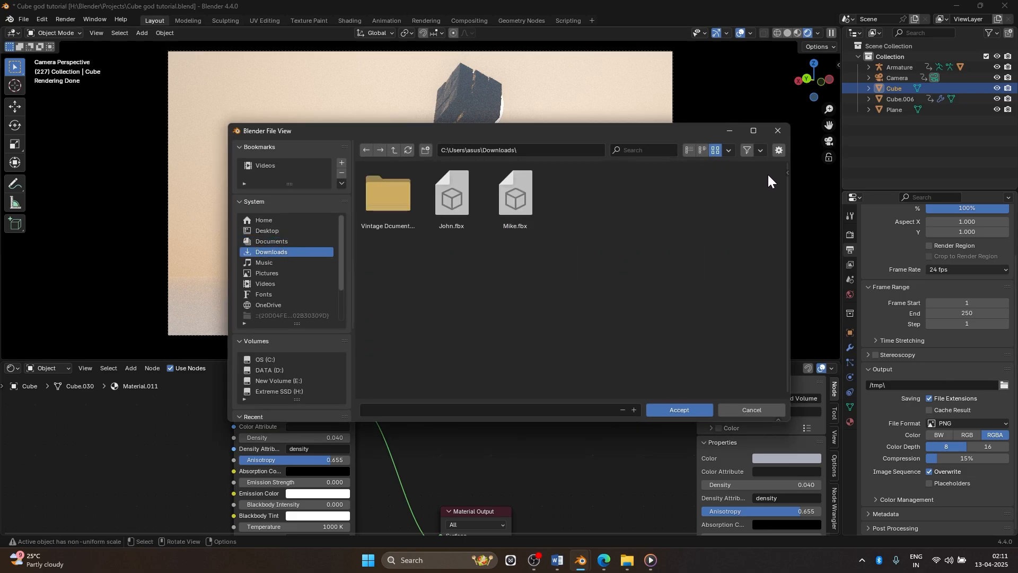
pyautogui.click(778, 131)
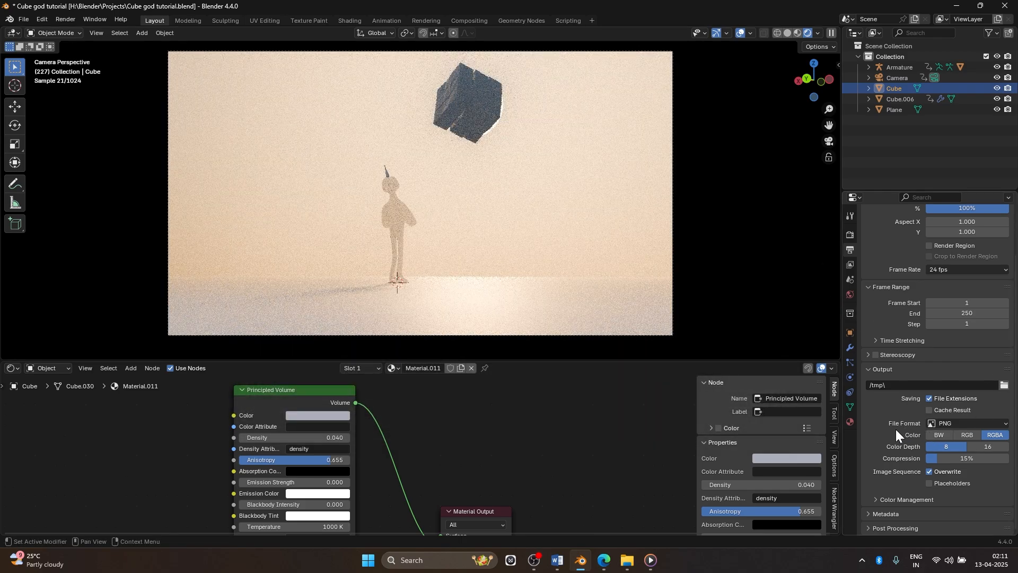
pyautogui.click(970, 422)
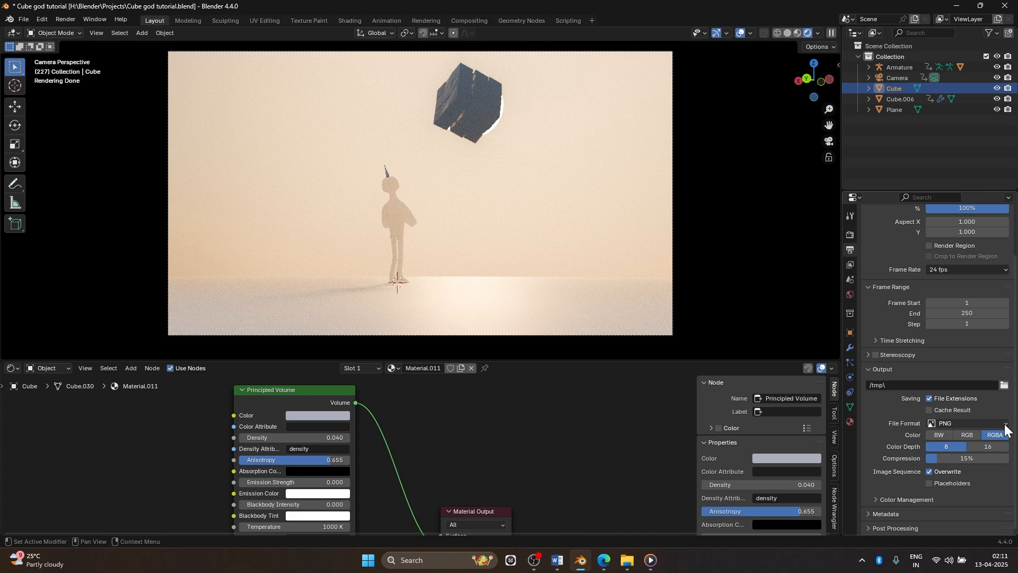
pyautogui.click(971, 424)
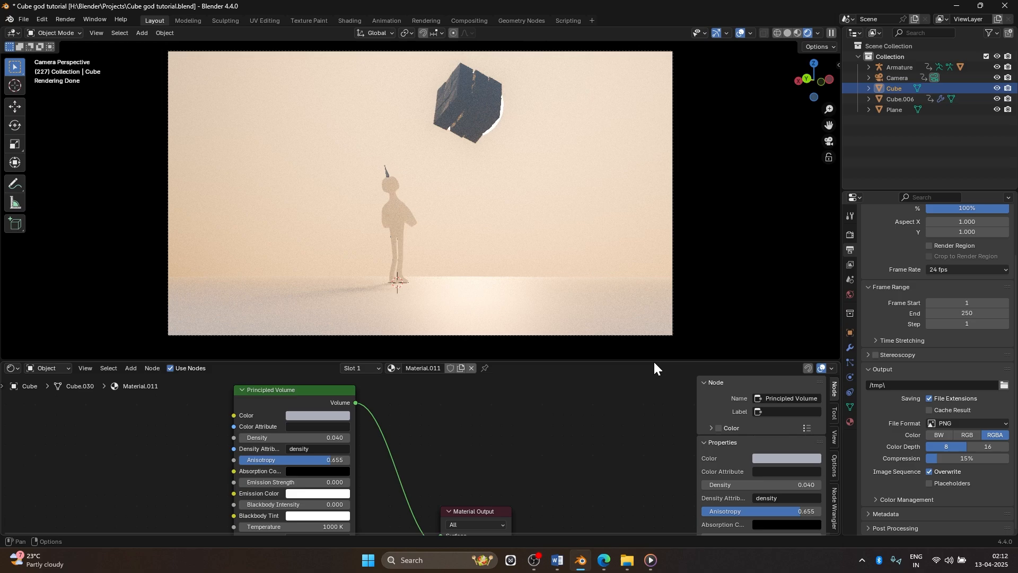
# Switch the lower Shader Editor area to the Timeline and move the playhead to frame 52
pyautogui.click(11, 369)
pyautogui.click(47, 368)
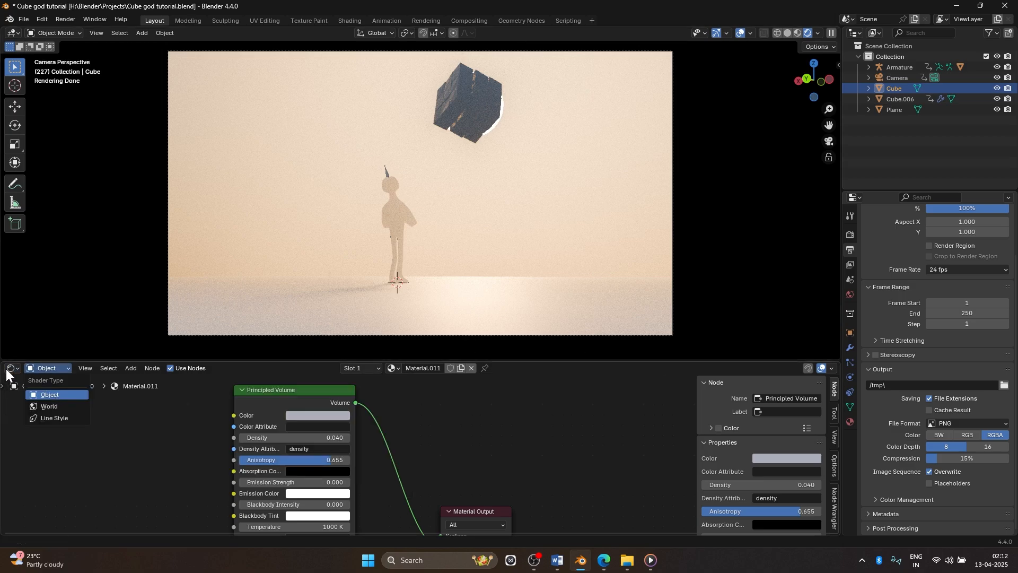
pyautogui.click(37, 367)
pyautogui.click(13, 369)
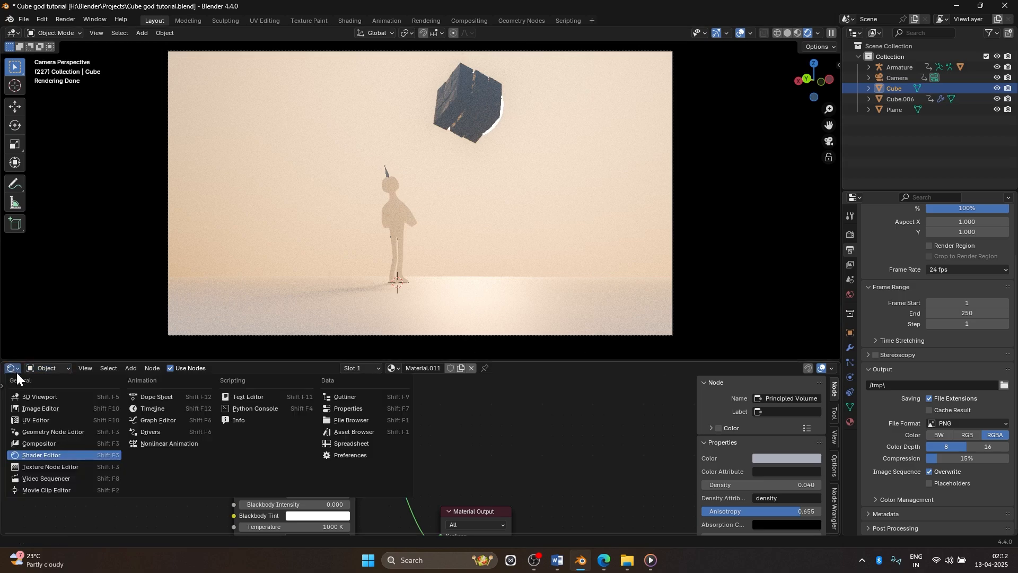
pyautogui.click(141, 410)
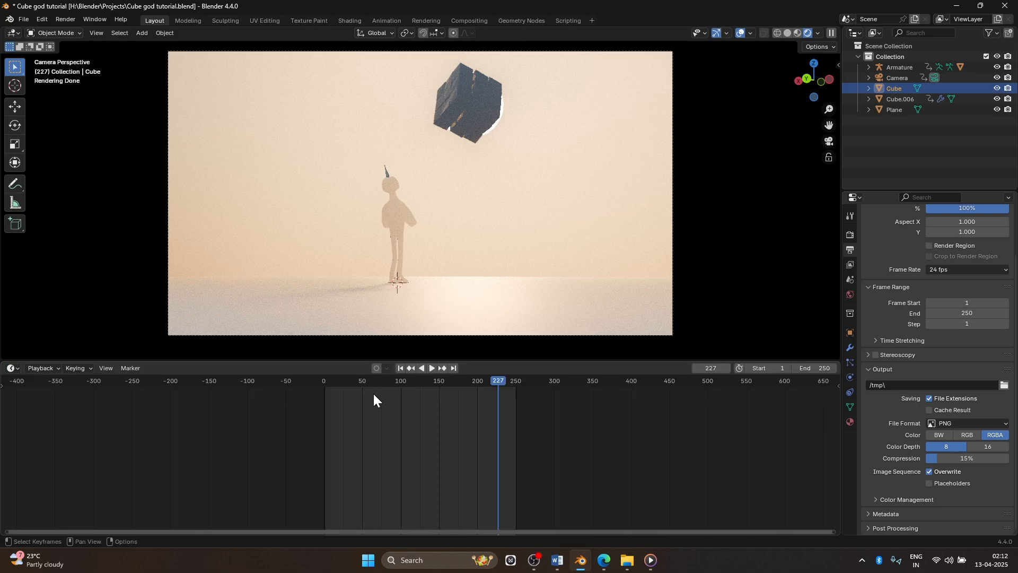
pyautogui.click(364, 381)
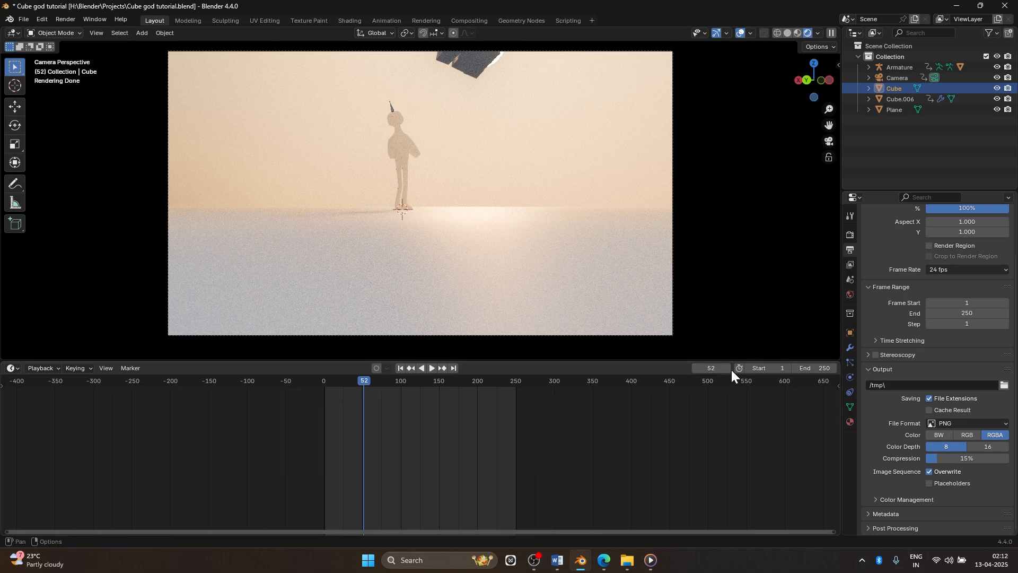
# Set the scene's start frame to 53 and scrub the playhead to frame 240
pyautogui.click(777, 370)
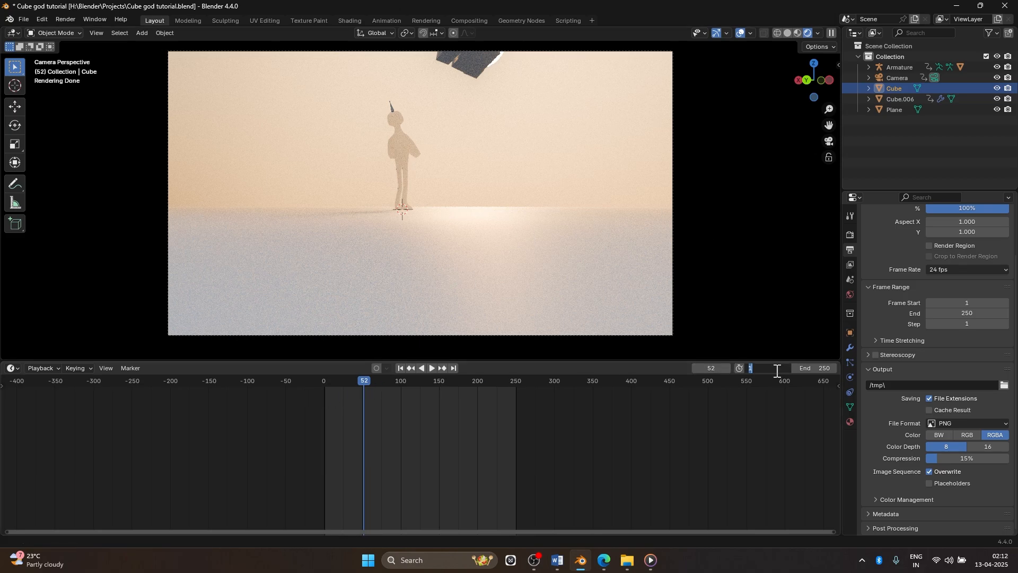
pyautogui.click(770, 421)
pyautogui.click(772, 368)
pyautogui.press('Return')
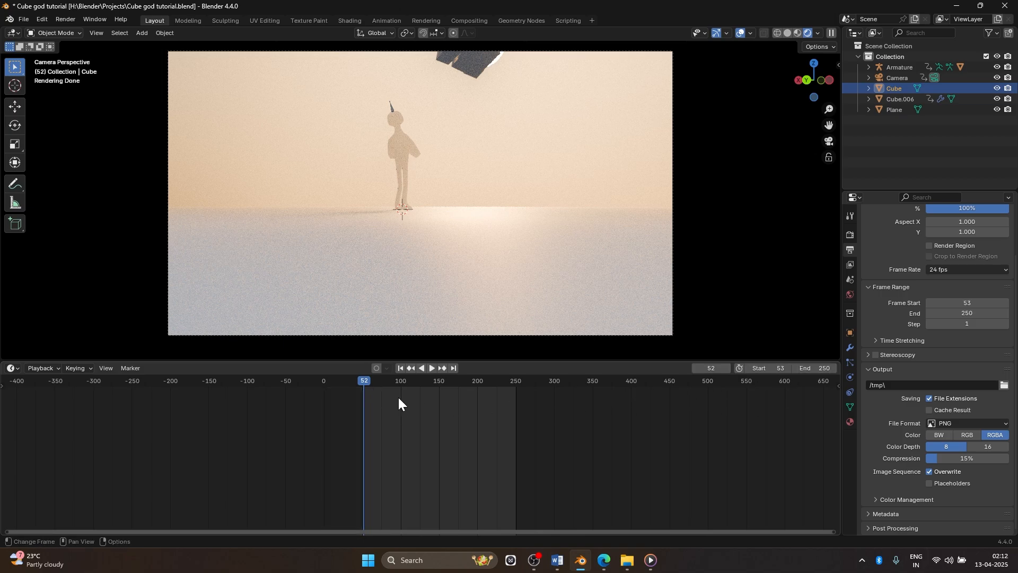
pyautogui.press('space')
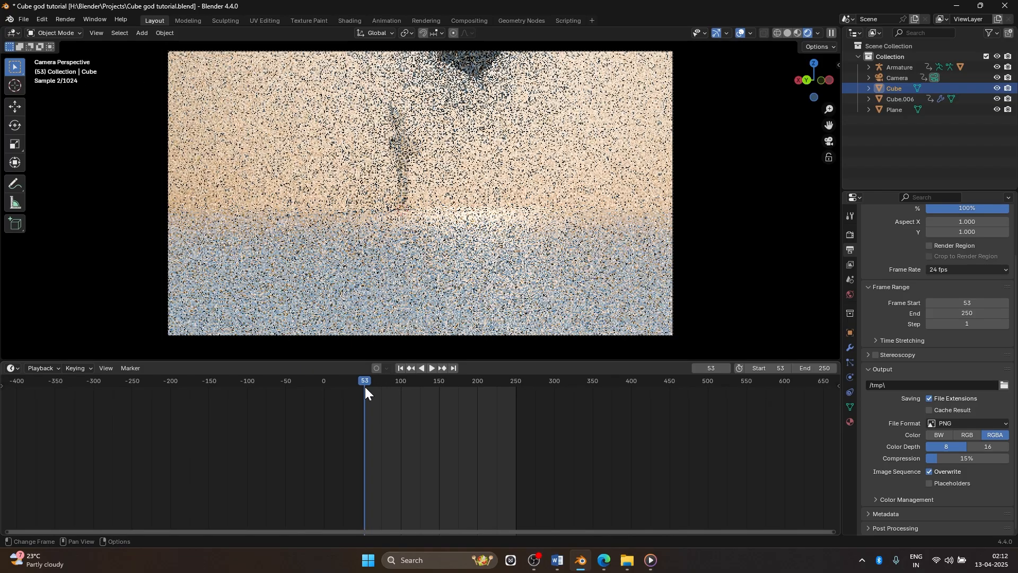
pyautogui.moveTo(381, 381); pyautogui.dragTo(508, 393)
# Set the scene's start frame back to 1 and return the playhead to the first frame
pyautogui.click(786, 369)
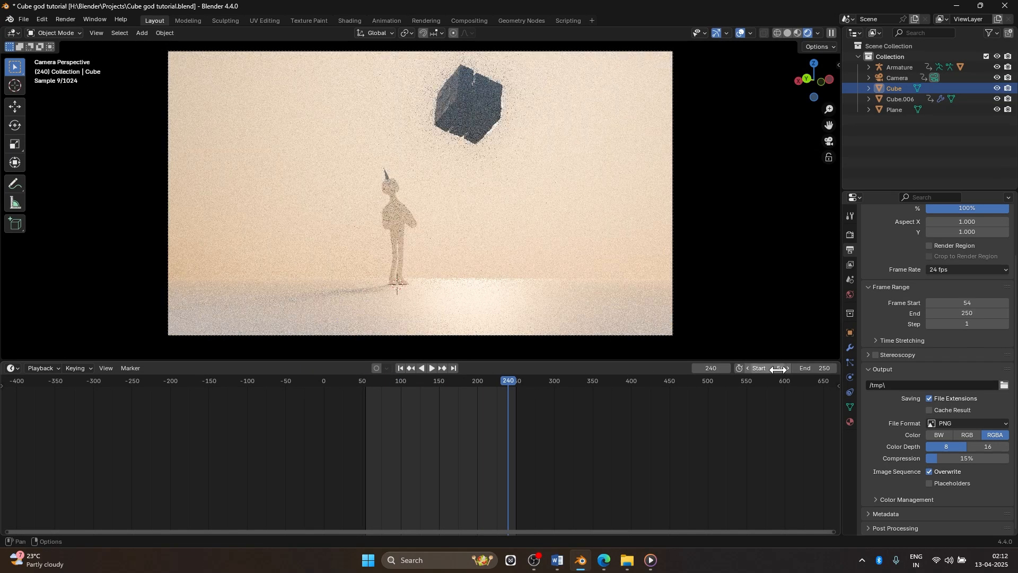
pyautogui.click(780, 369)
pyautogui.write('1')
pyautogui.press('Return')
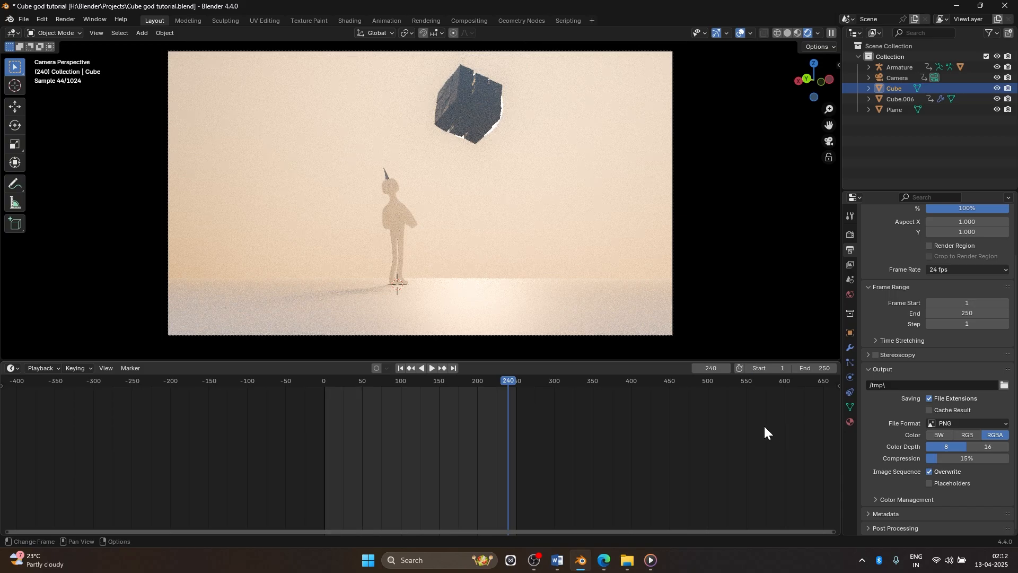
pyautogui.click(400, 367)
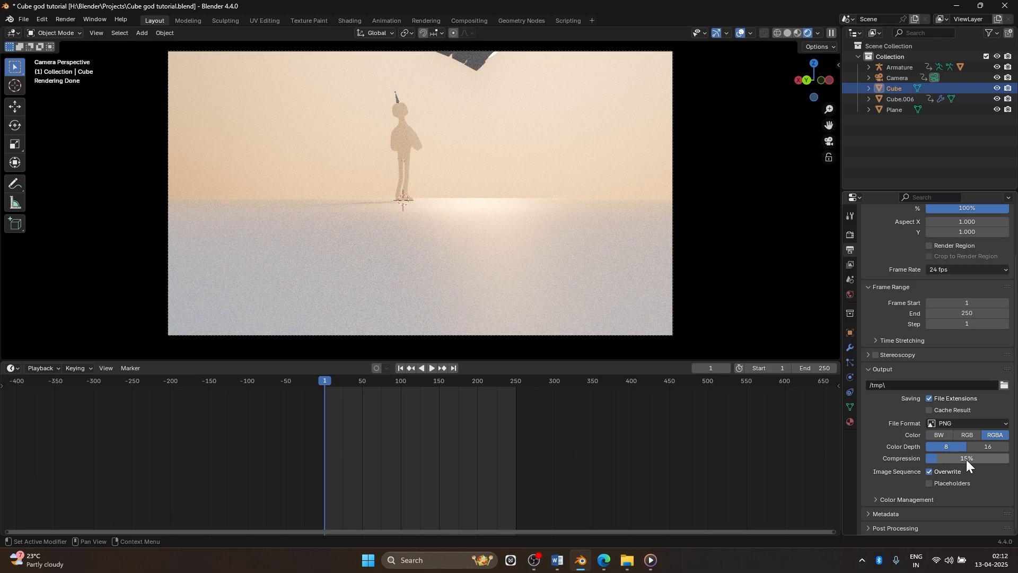
# Adjust the PNG compression in the output settings and bring up the scene's rendering commands
pyautogui.moveTo(948, 459); pyautogui.dragTo(934, 457)
pyautogui.click(64, 19)
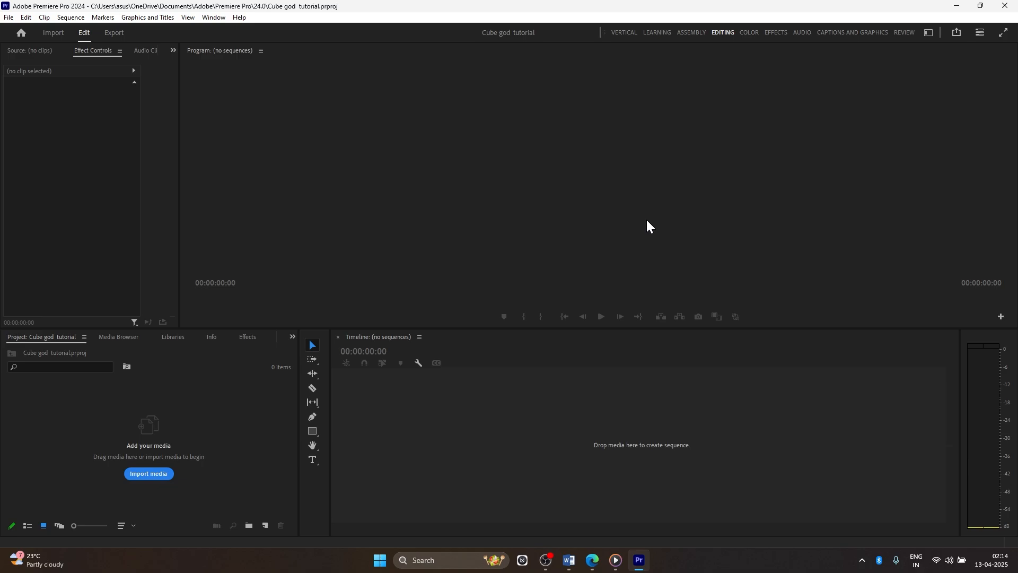
# In the Premiere Pro project "Cube god tutorial", import "pray 20001-0250_1.mp4" from the Renders folder
pyautogui.click(151, 473)
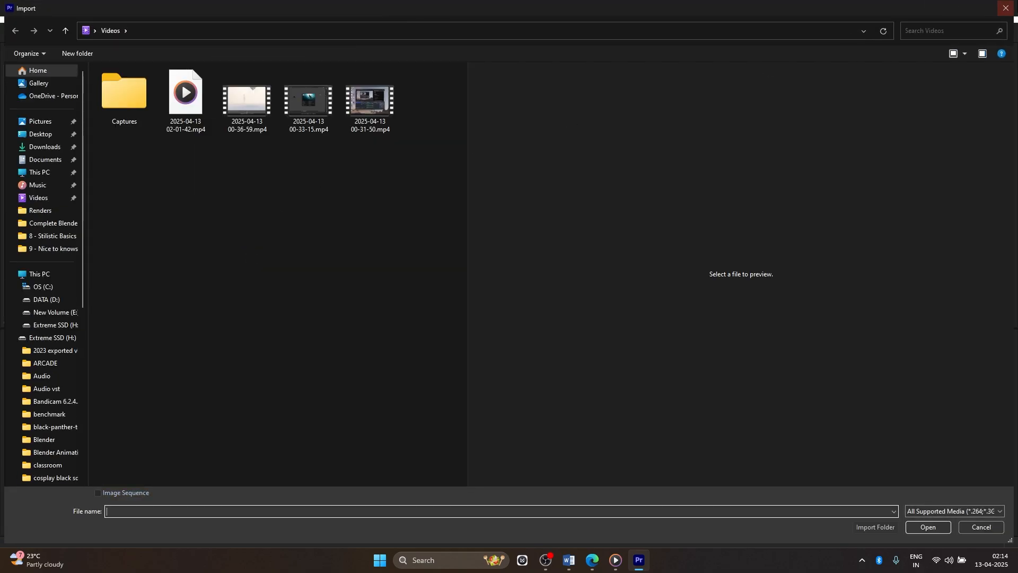
pyautogui.click(1007, 7)
pyautogui.click(155, 473)
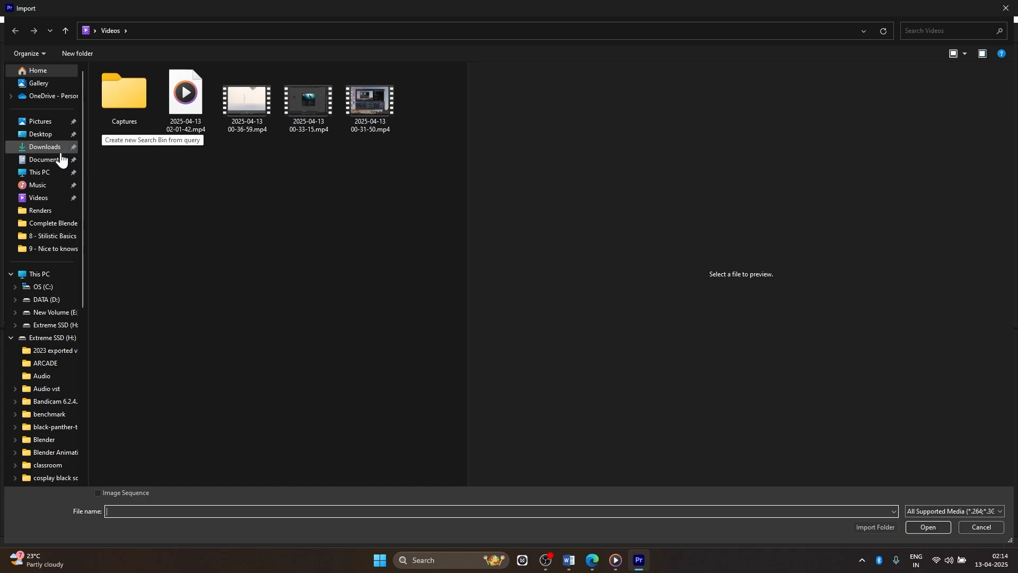
pyautogui.click(40, 210)
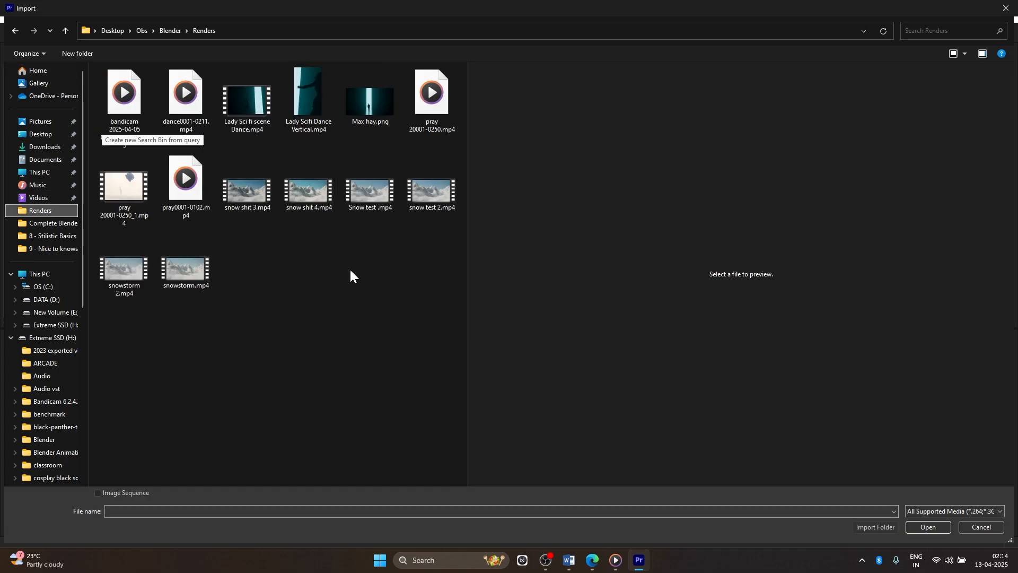
pyautogui.doubleClick(119, 192)
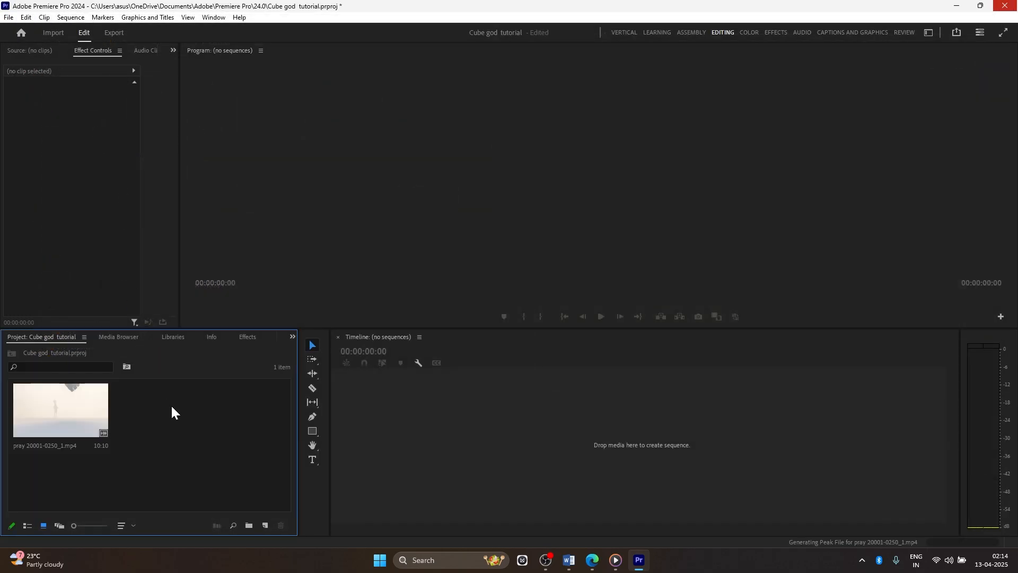
# Create a sequence from the "pray 20001-0250_1.mp4" clip and set the playhead to its start
pyautogui.moveTo(66, 411); pyautogui.dragTo(623, 420)
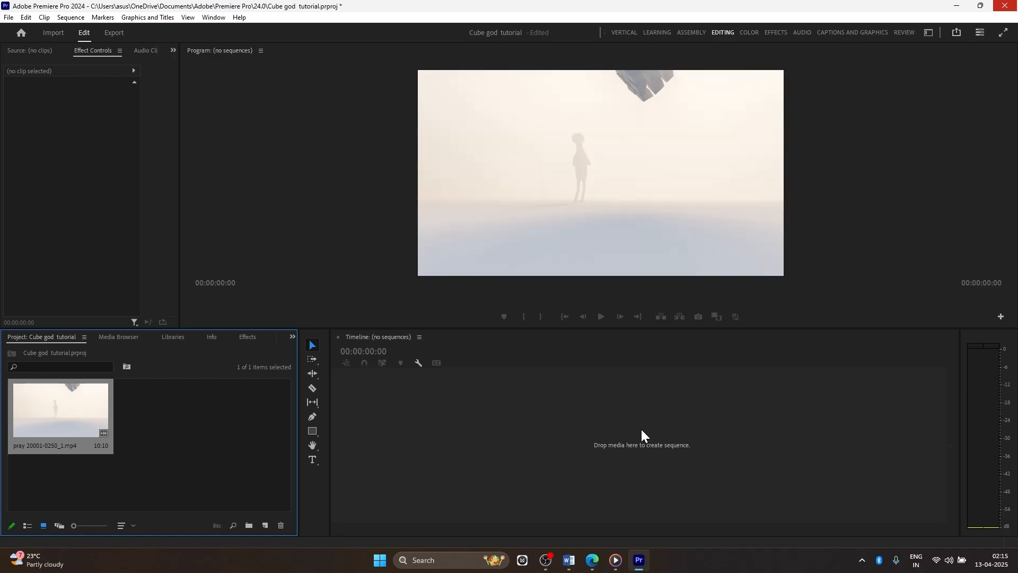
pyautogui.click(551, 363)
pyautogui.moveTo(558, 359); pyautogui.dragTo(428, 359)
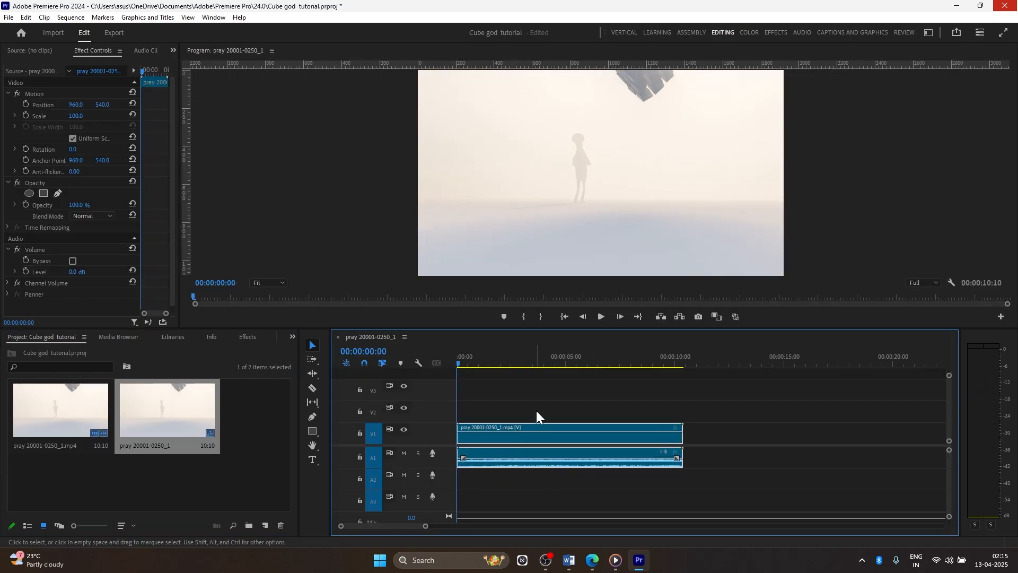
# Unlink the clip's audio from its video and delete the audio from track A1
pyautogui.rightClick(542, 436)
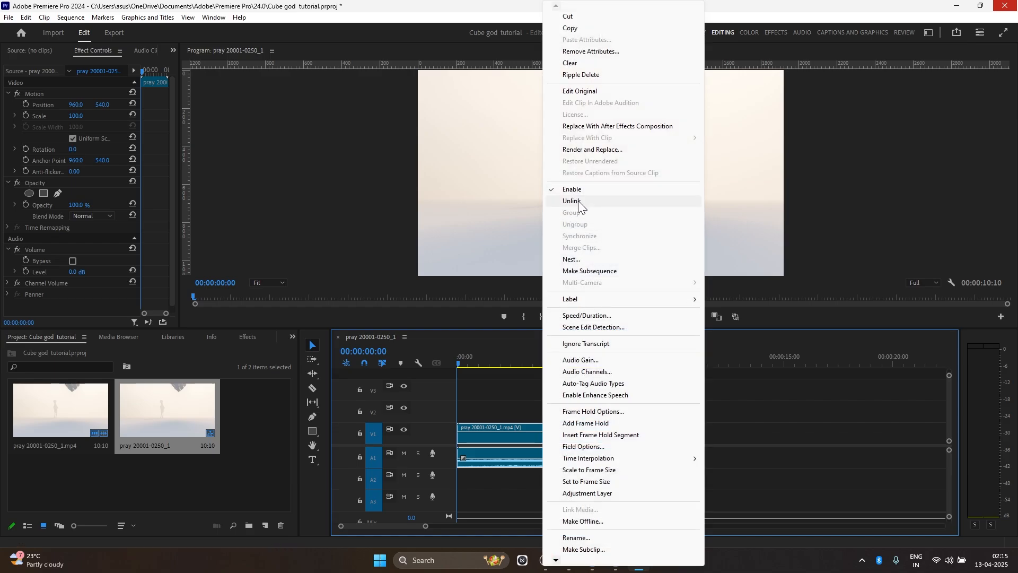
pyautogui.click(572, 201)
pyautogui.click(557, 462)
pyautogui.press('Delete')
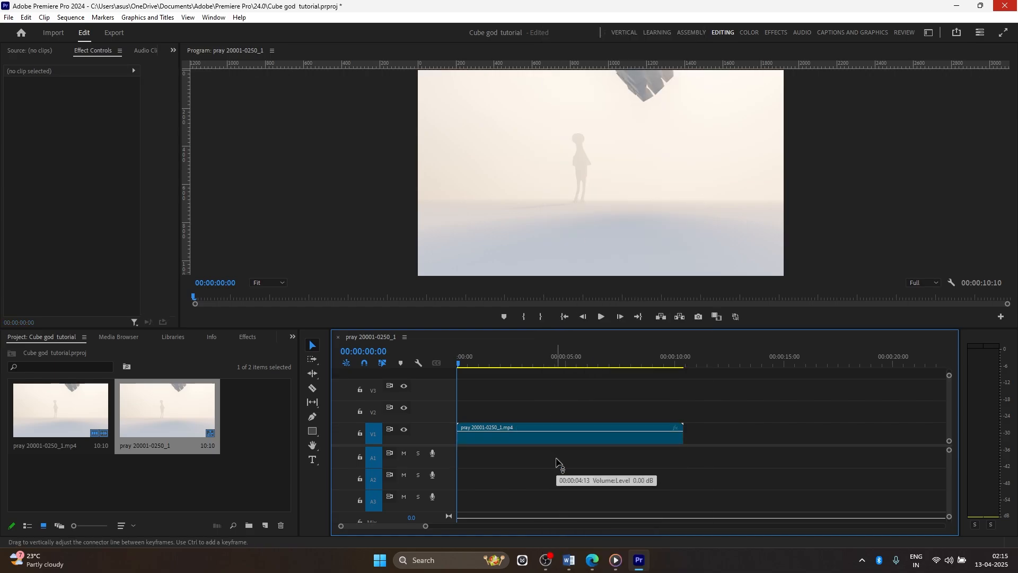
# Play the animation full screen from the start of the sequence, then stop playback in the normal view
pyautogui.moveTo(492, 352); pyautogui.dragTo(389, 354)
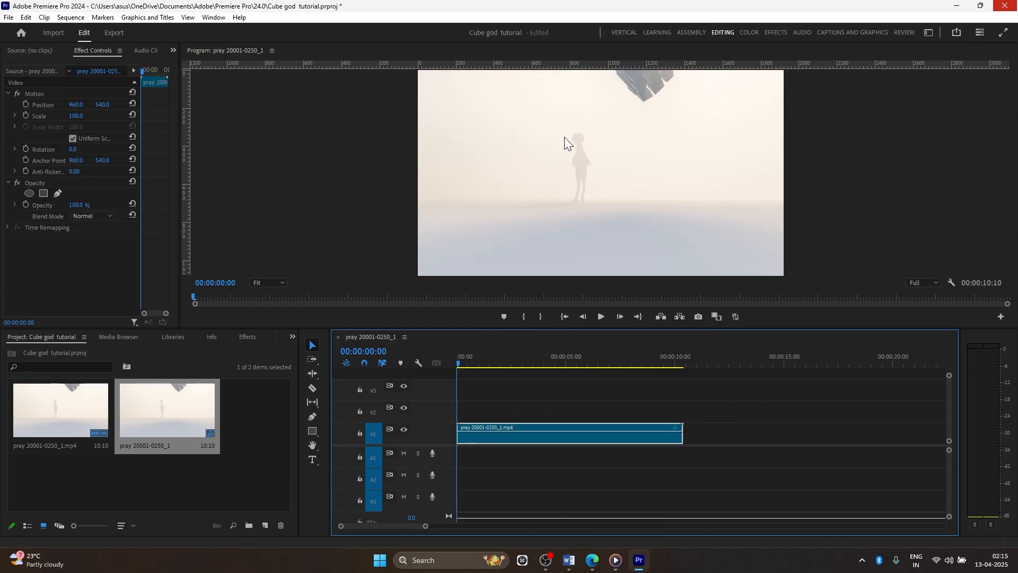
pyautogui.hotkey('ctrl', '`')
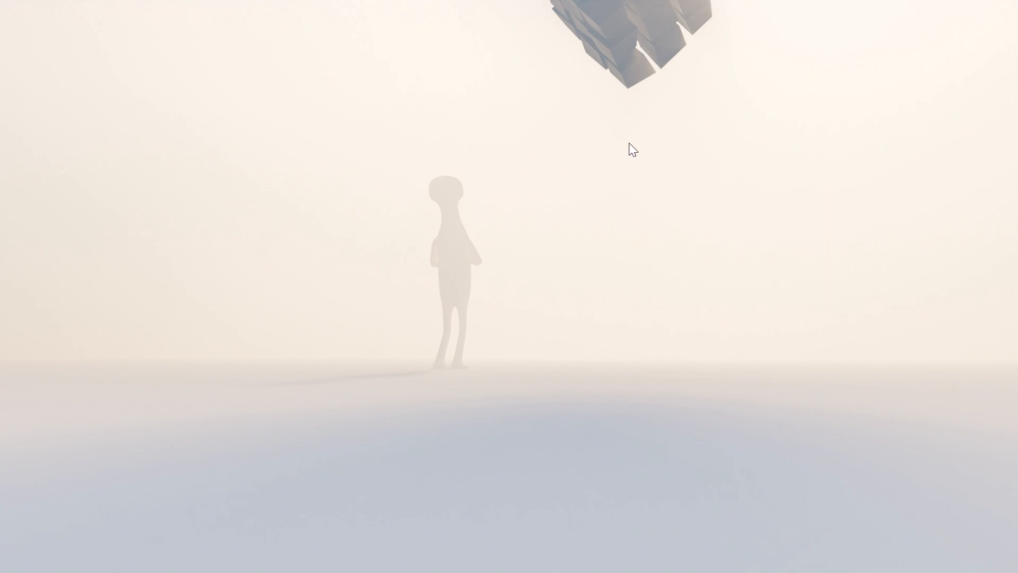
pyautogui.press('space')
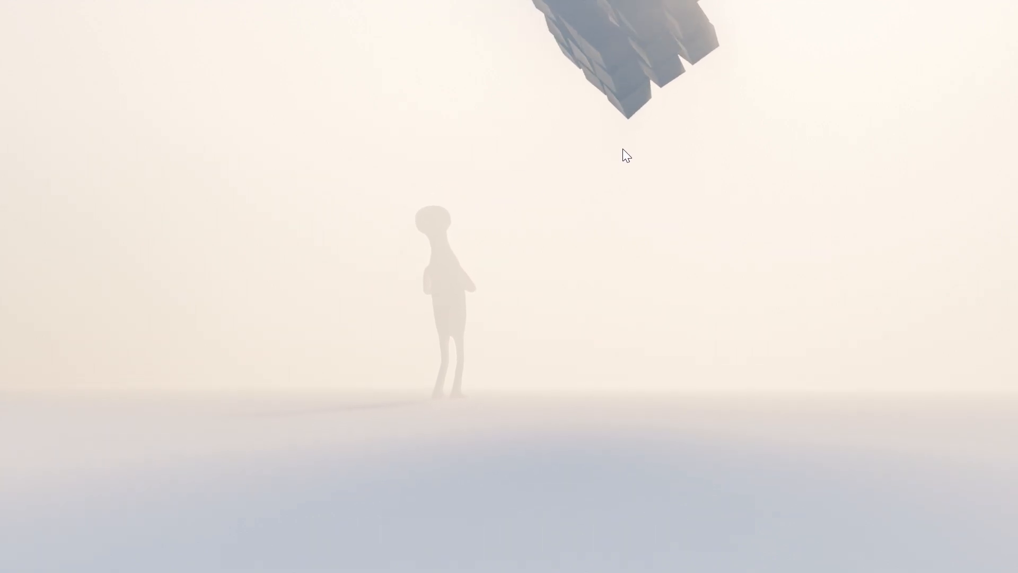
pyautogui.hotkey('ctrl', '`')
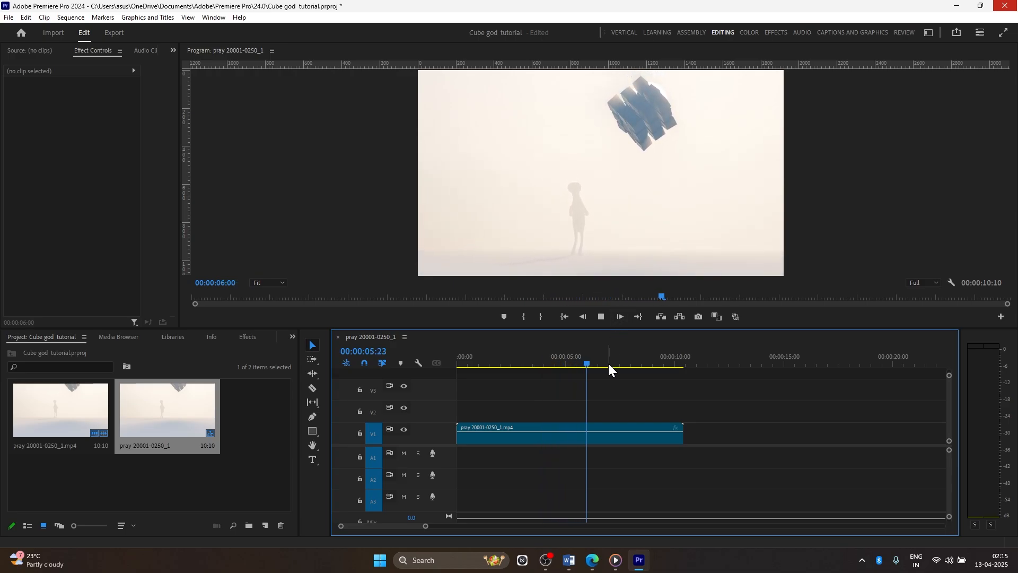
pyautogui.click(708, 207)
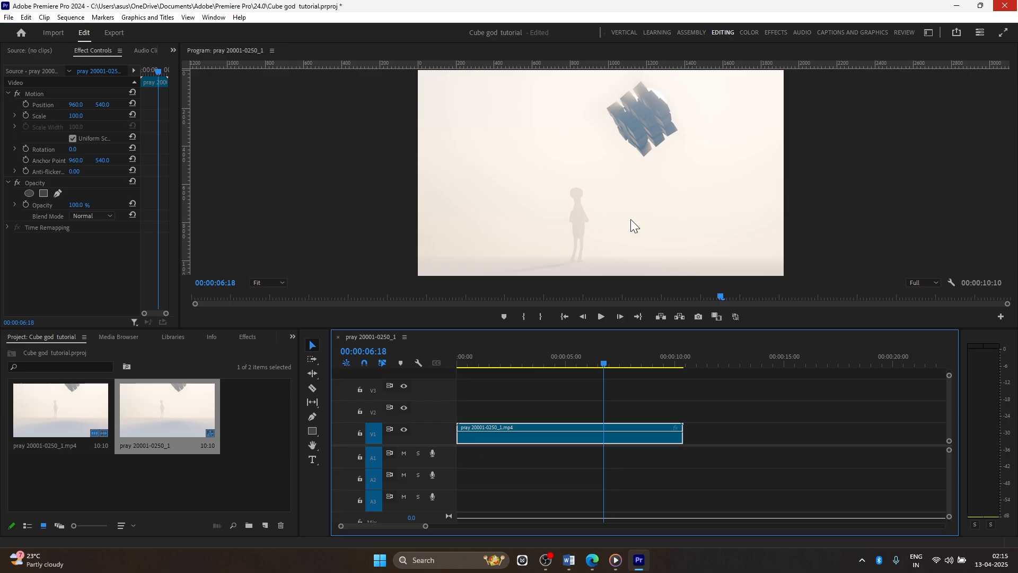
# Switch to the Edge browser and review the YouTube video "Angelic Choir Background Music For Videos" and its expanded description
pyautogui.click(593, 560)
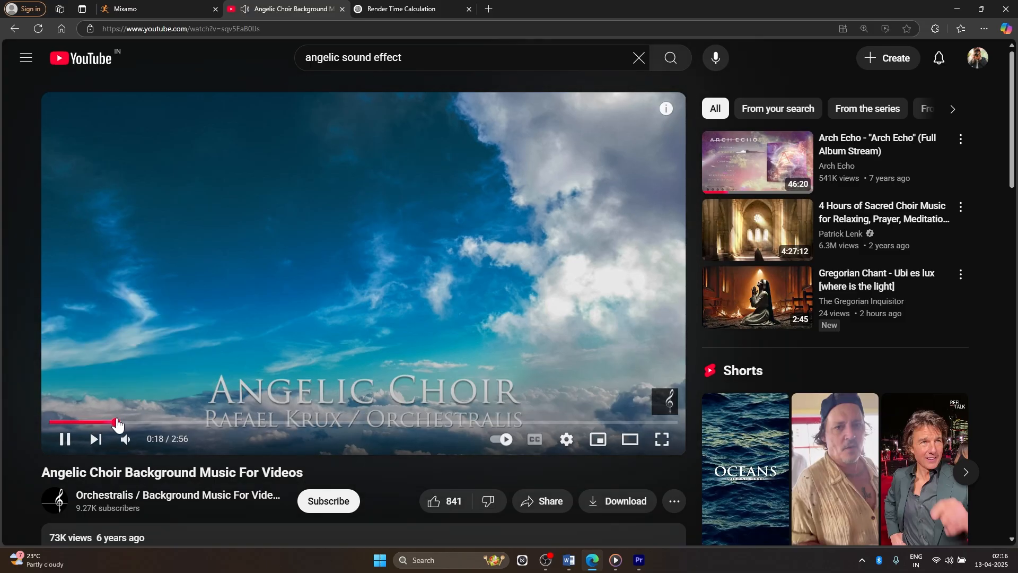
pyautogui.click(154, 32)
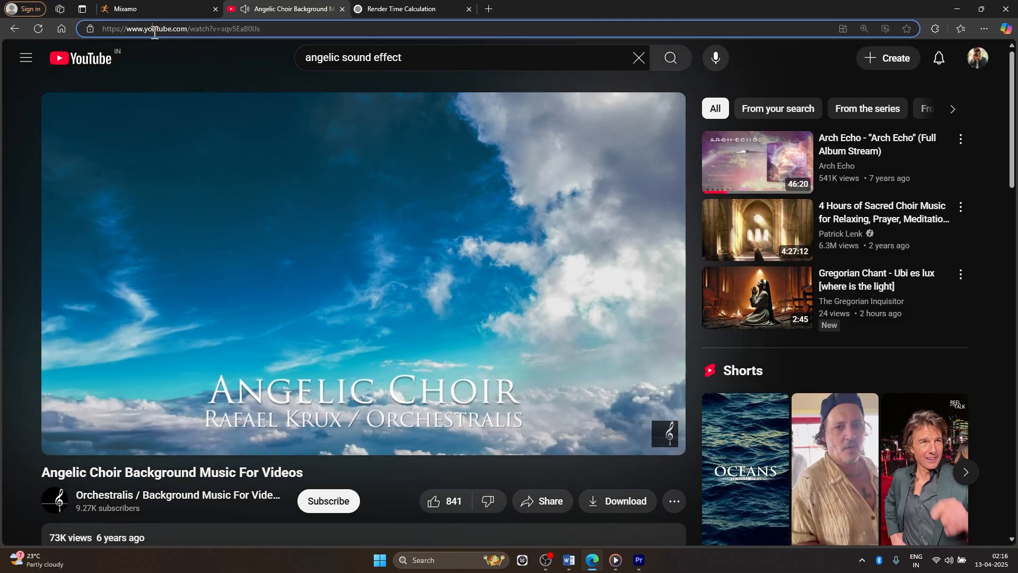
pyautogui.click(225, 161)
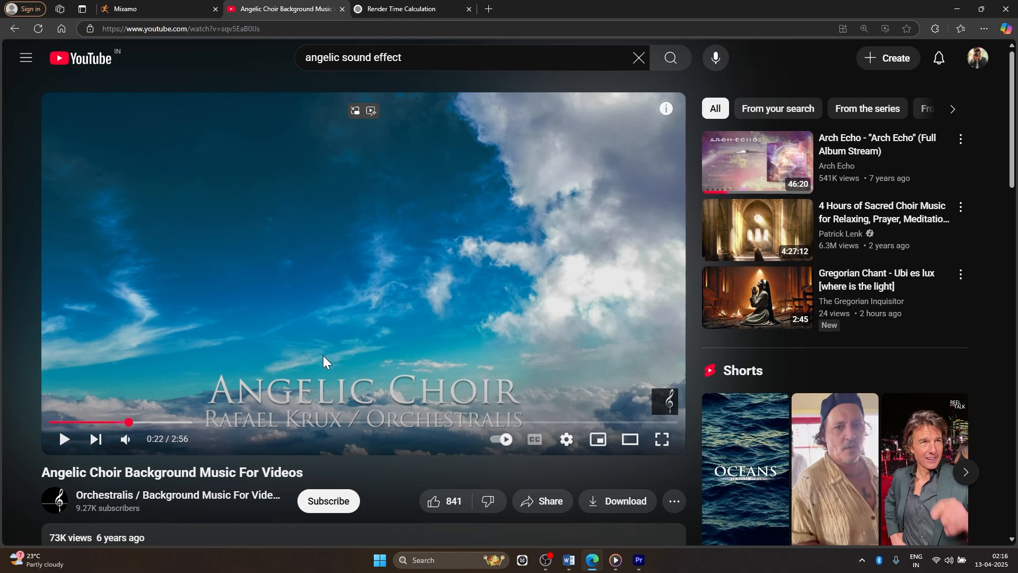
pyautogui.scroll(-4, 24, 272)
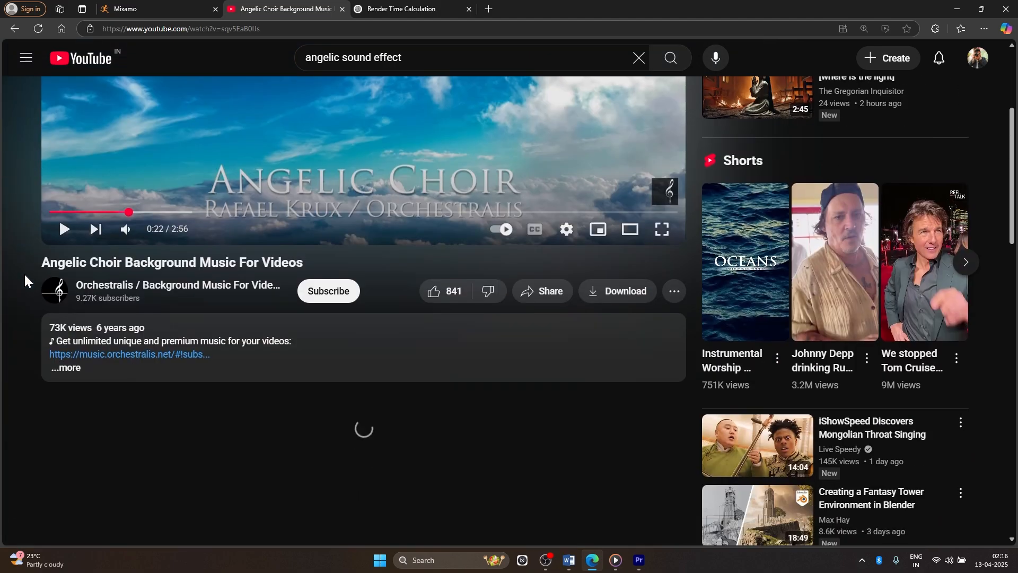
pyautogui.scroll(-1, 24, 272)
pyautogui.click(65, 295)
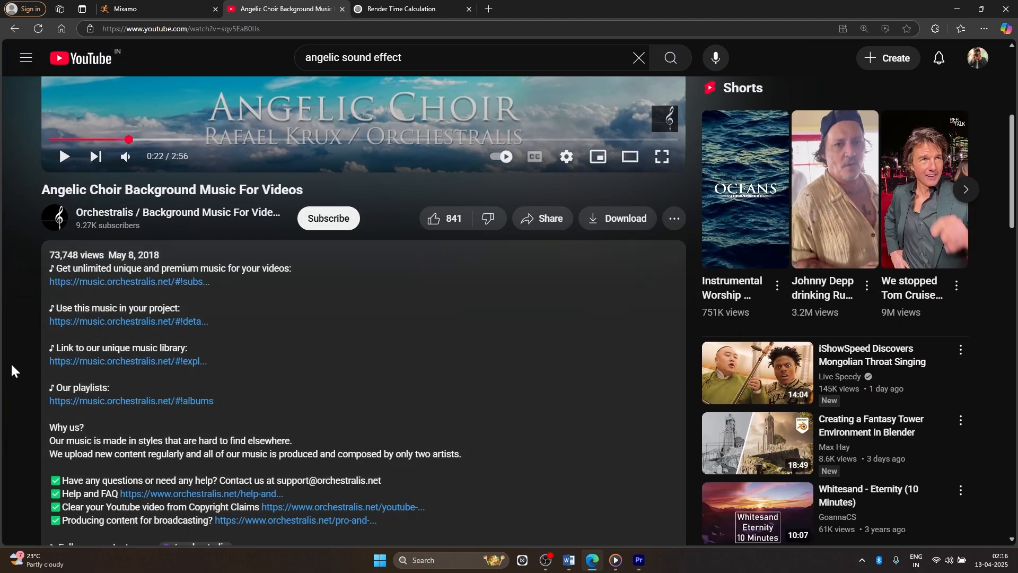
pyautogui.scroll(-3, 12, 370)
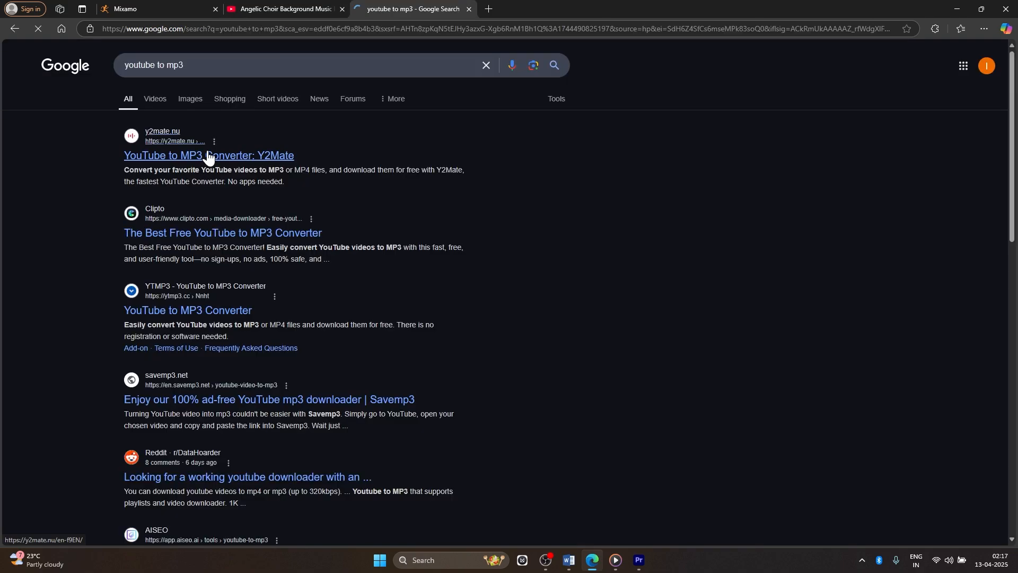
# Open the Y2Mate converter, convert the Angelic Choir video's URL to MP3 and download the file
pyautogui.click(209, 157)
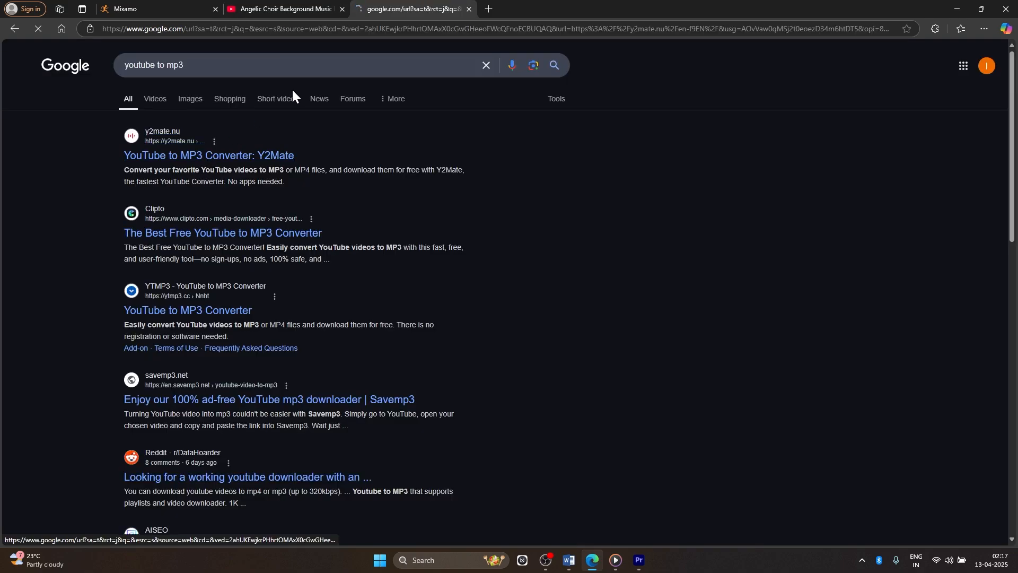
pyautogui.click(269, 9)
pyautogui.click(249, 29)
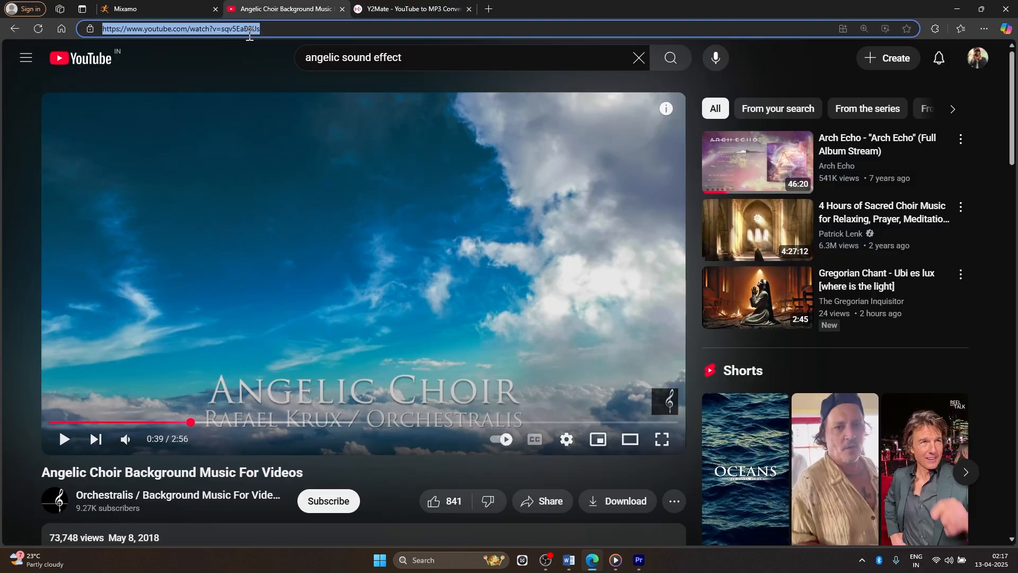
pyautogui.click(395, 9)
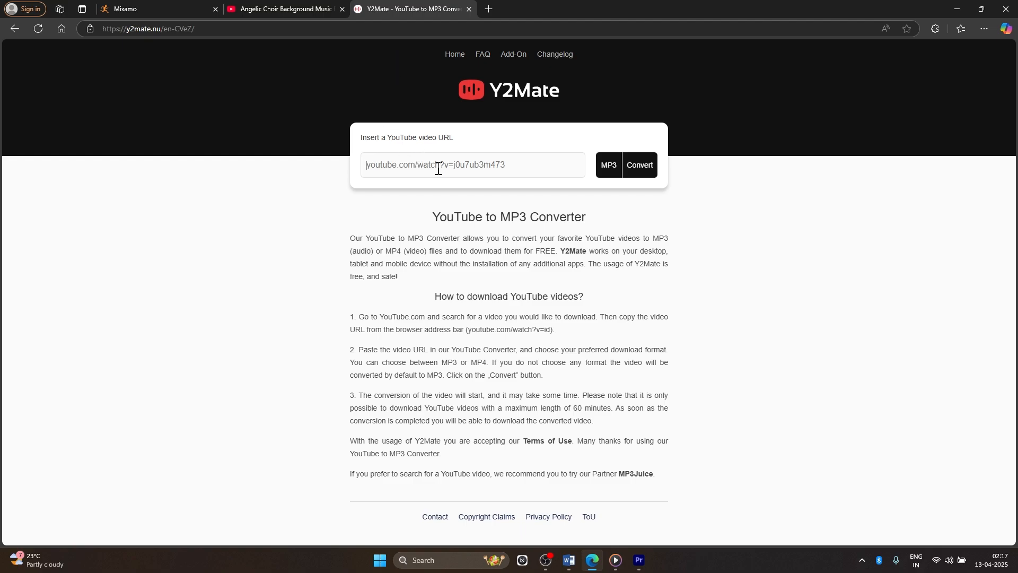
pyautogui.hotkey('ctrl', 'v')
pyautogui.click(642, 167)
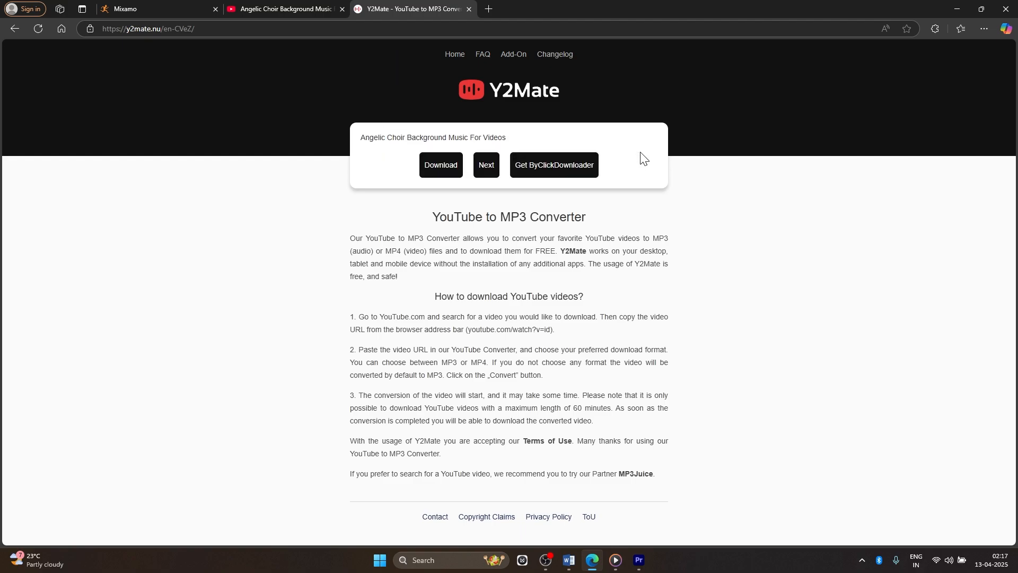
pyautogui.click(444, 166)
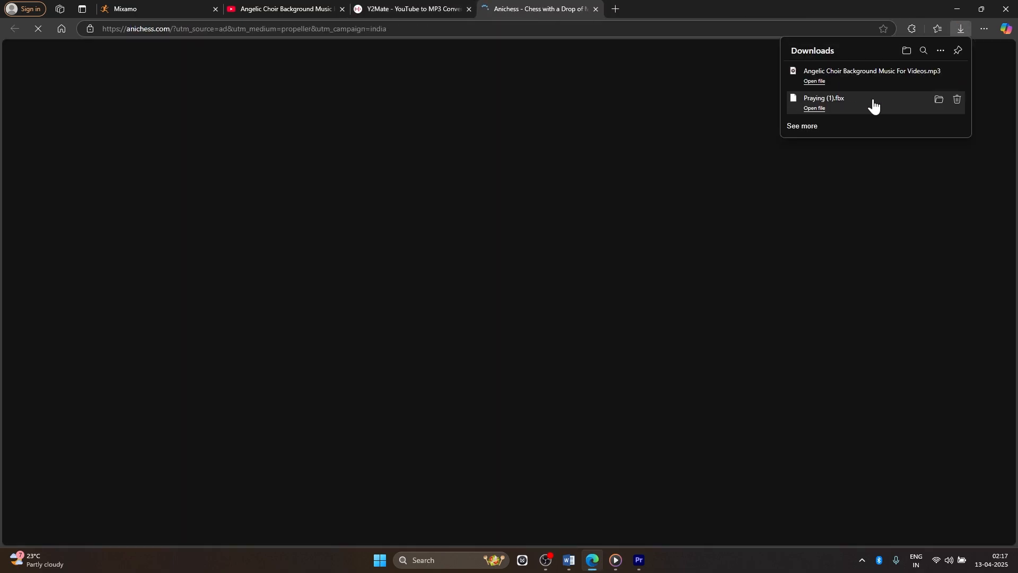
# Place "Angelic Choir Background Music For Videos.mp3" on audio track A1 at the start of the Premiere Pro sequence and play it
pyautogui.moveTo(869, 72); pyautogui.dragTo(448, 454)
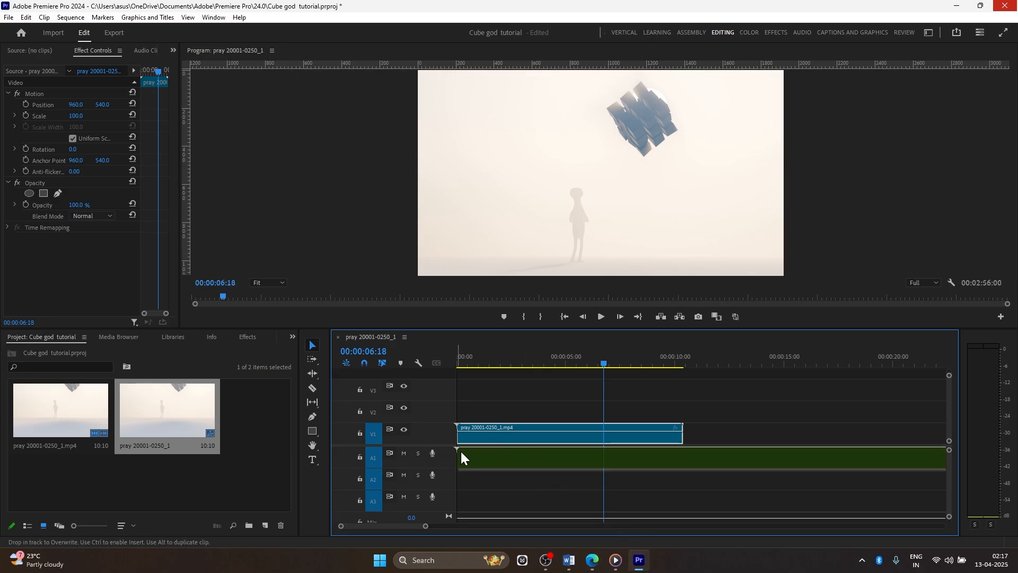
pyautogui.press('Home')
pyautogui.press('space')
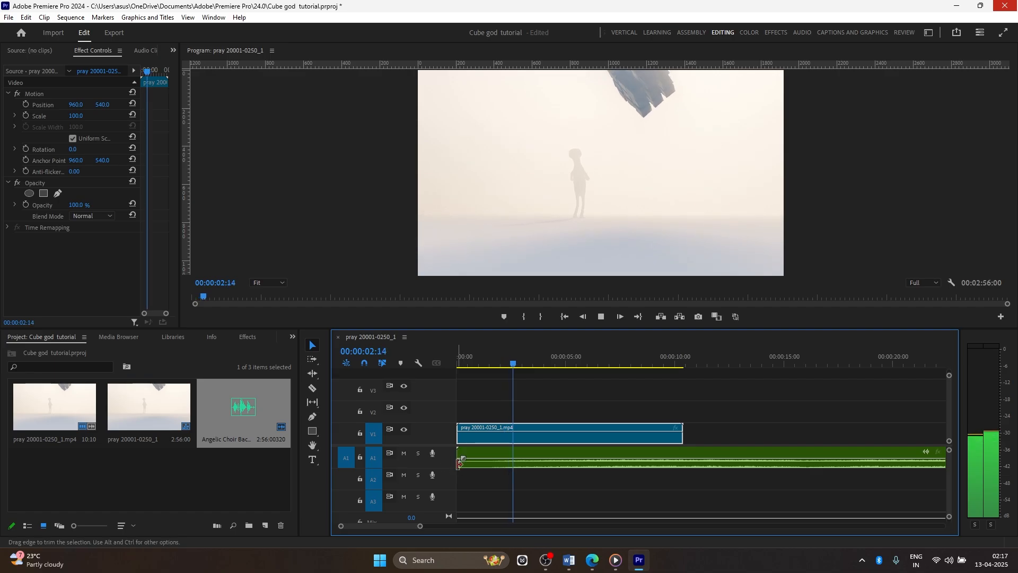
# Trim about 4.5 seconds off the beginning of the choir music, move it back to the sequence start and play the result
pyautogui.moveTo(463, 449); pyautogui.dragTo(558, 452)
pyautogui.moveTo(621, 467); pyautogui.dragTo(522, 467)
pyautogui.press('Home')
pyautogui.press('space')
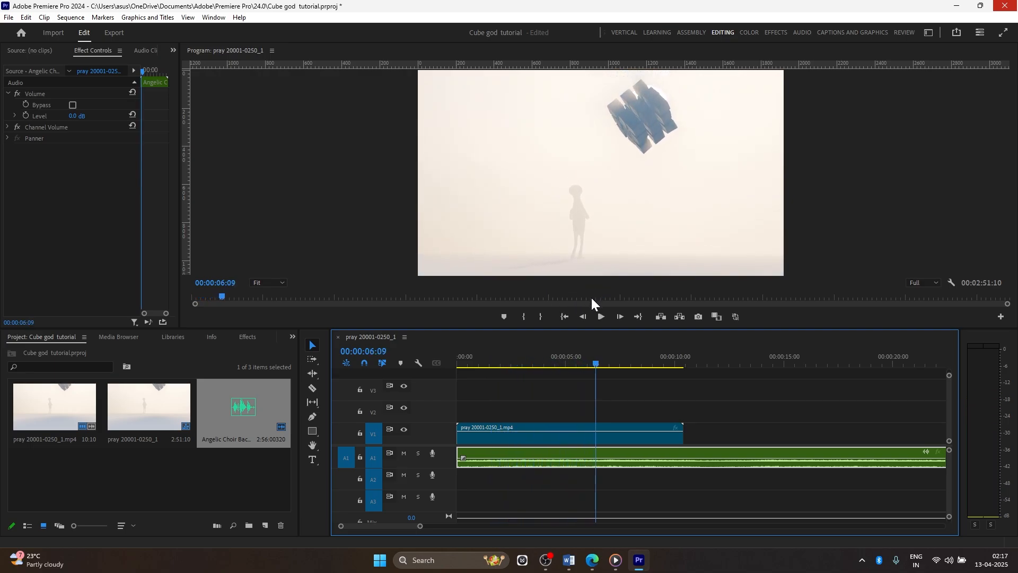
# Search YouTube in the browser for "prayer sound effect" and preview the "PRAY Voice Sound Effect" video
pyautogui.click(592, 559)
pyautogui.click(312, 8)
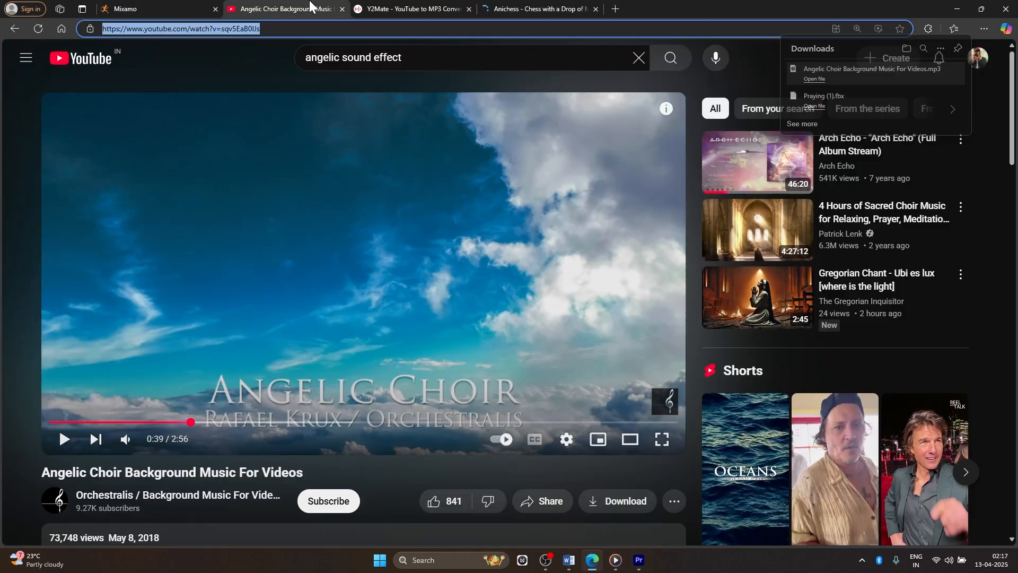
pyautogui.click(289, 54)
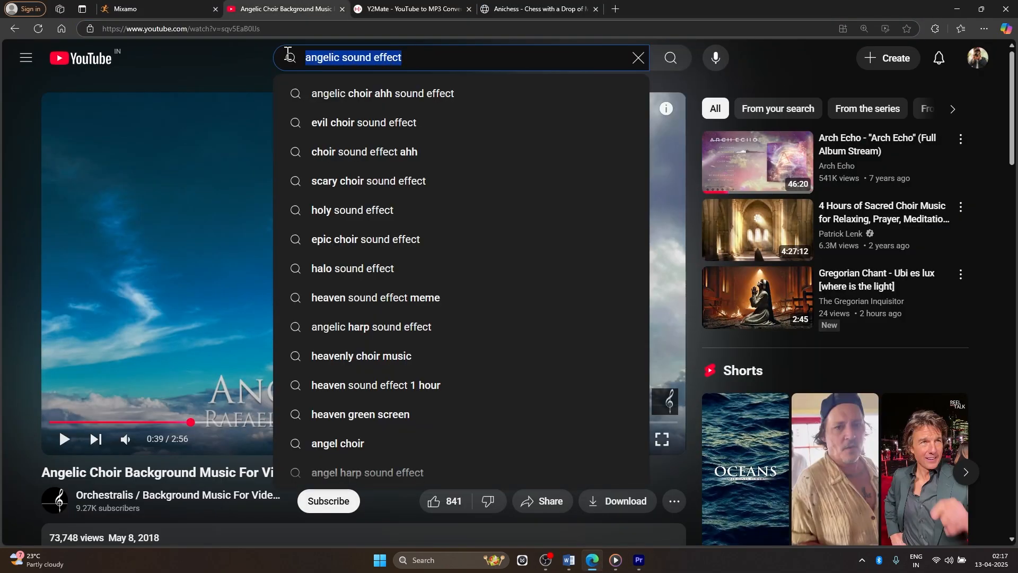
pyautogui.write('prayer s')
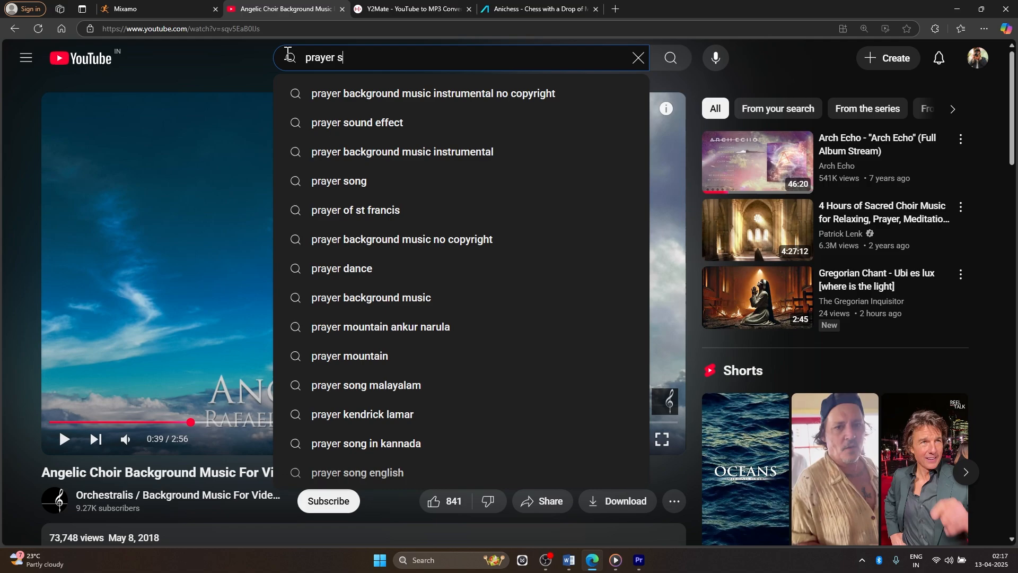
pyautogui.write('ound effect')
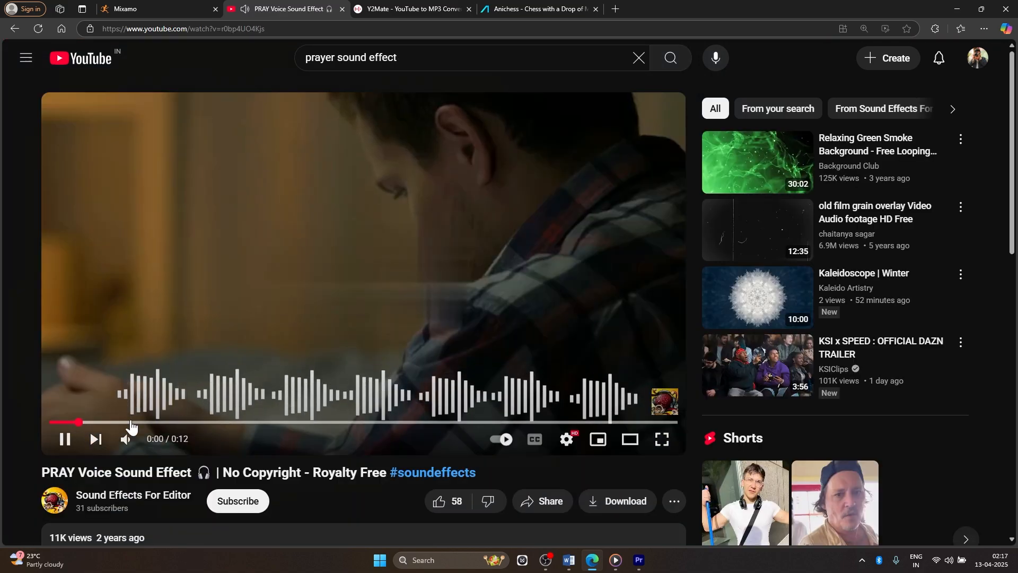
pyautogui.moveTo(131, 423); pyautogui.dragTo(155, 422)
pyautogui.click(330, 250)
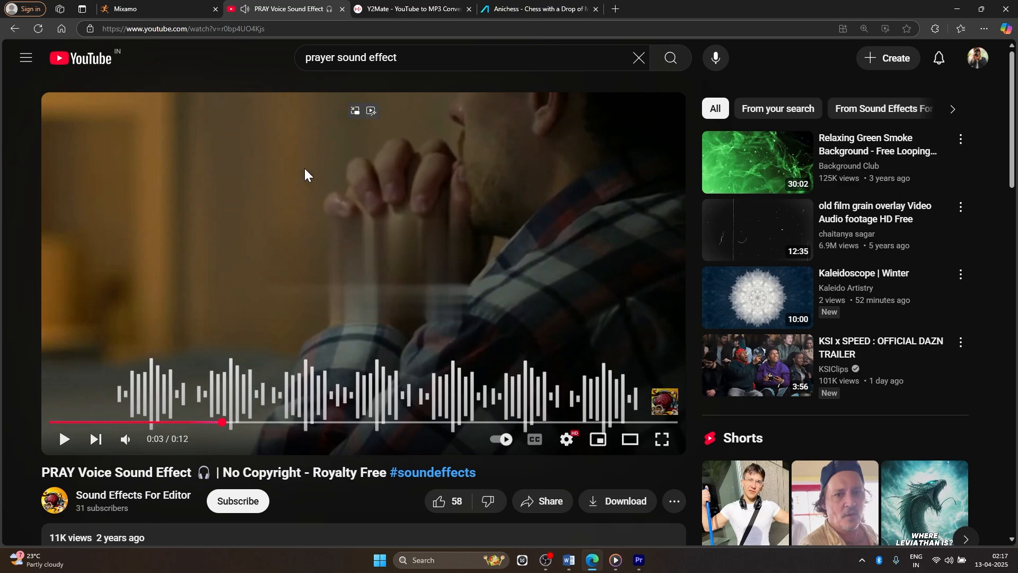
# Convert the "PRAY Voice Sound Effect" video to MP3 with Y2Mate and place it at the start of track A2 in Premiere Pro
pyautogui.click(287, 28)
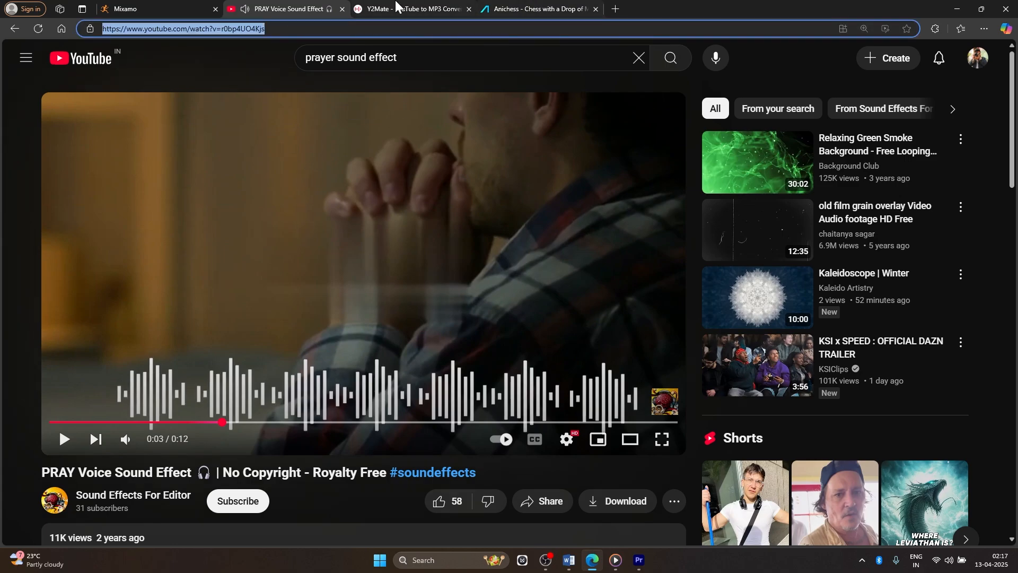
pyautogui.click(459, 9)
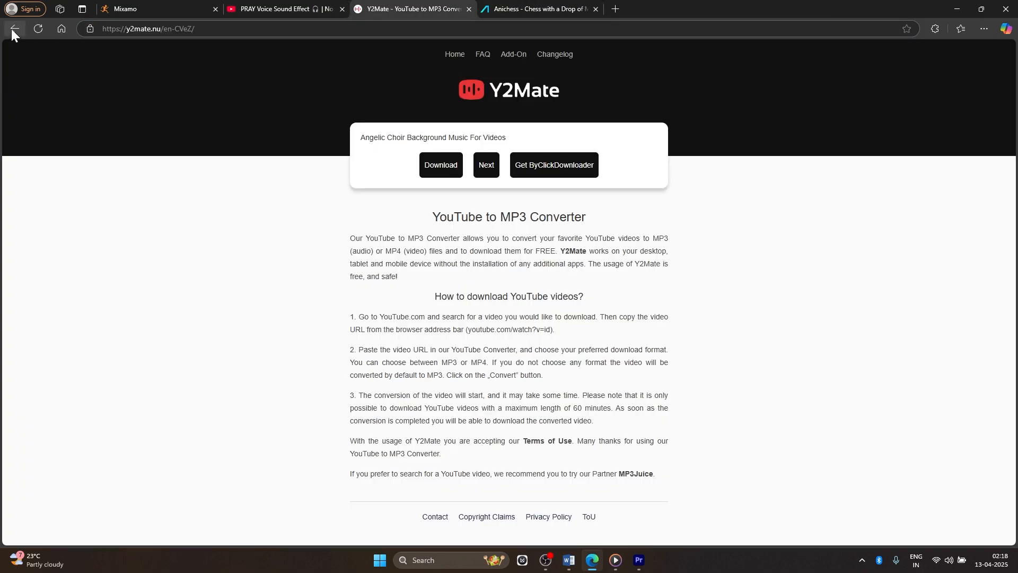
pyautogui.moveTo(849, 73); pyautogui.dragTo(452, 480)
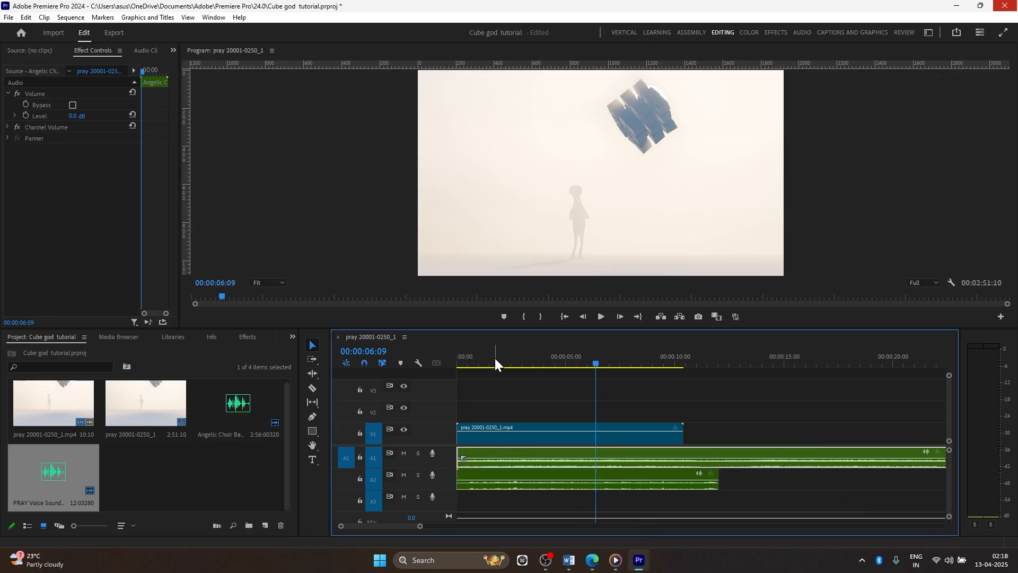
# Play the sequence from its start, partly full screen, to check the choir music and prayer voice against the animation
pyautogui.moveTo(494, 358); pyautogui.dragTo(399, 350)
pyautogui.press('space')
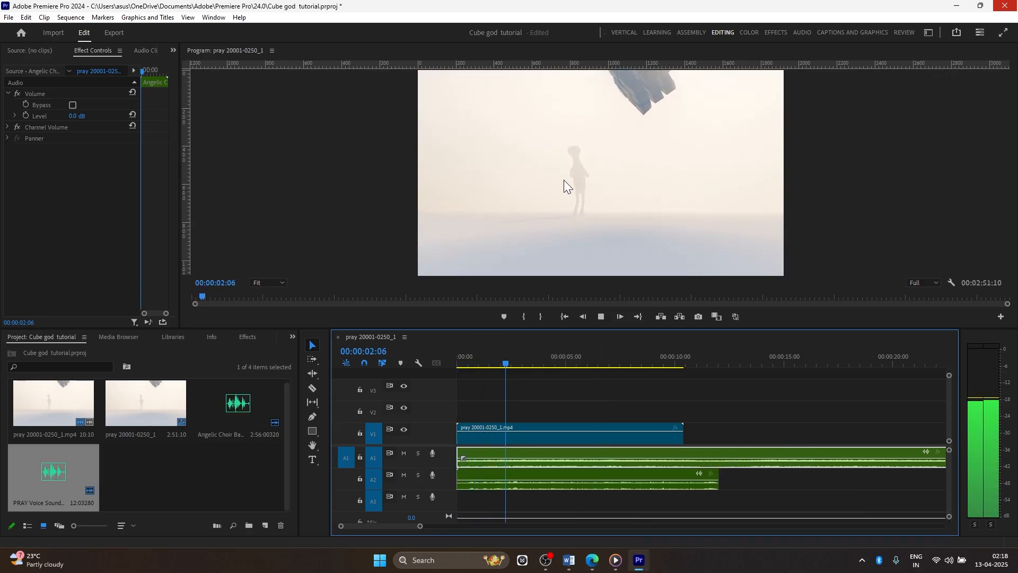
pyautogui.hotkey('ctrl', '`')
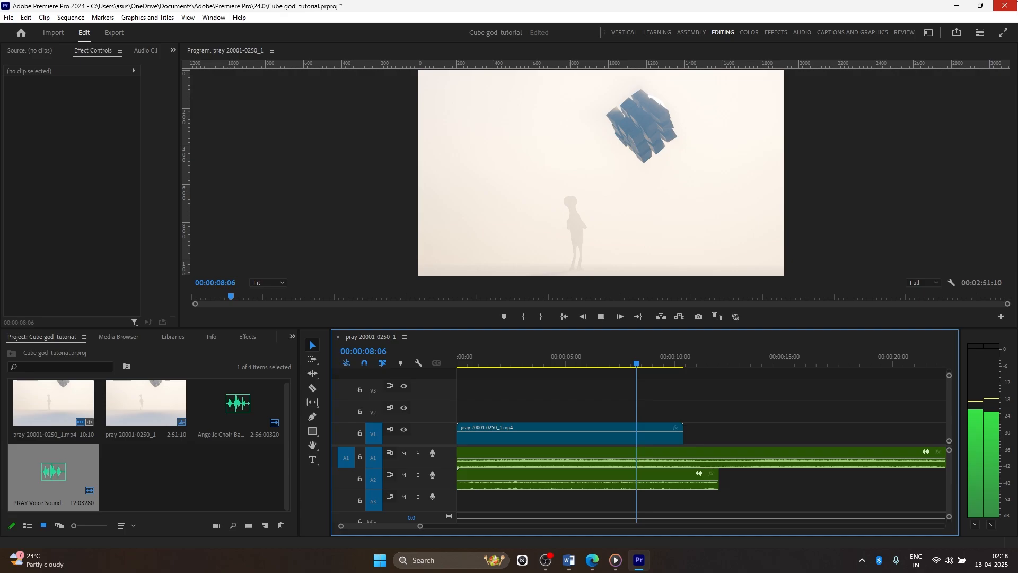
pyautogui.press('space')
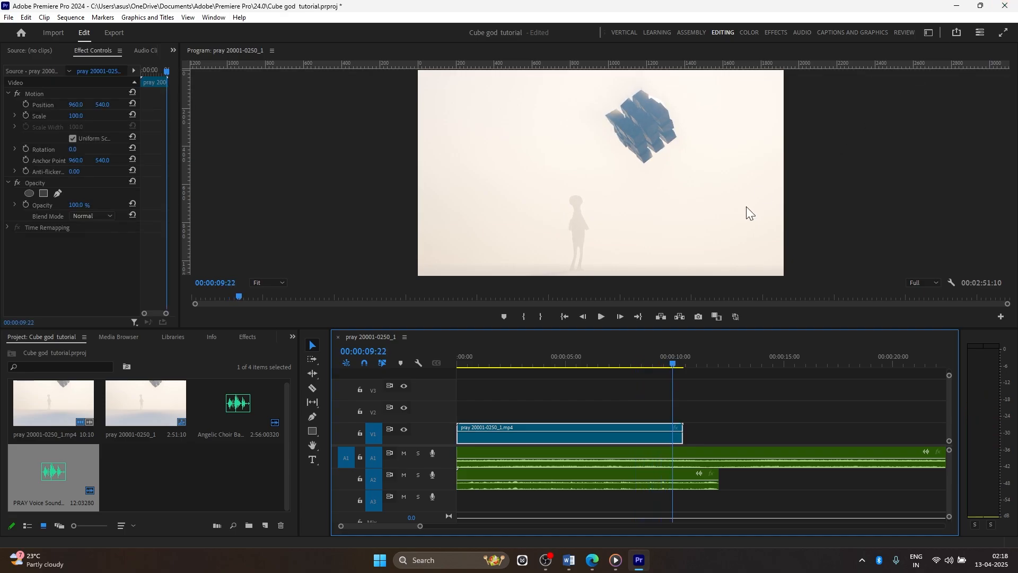